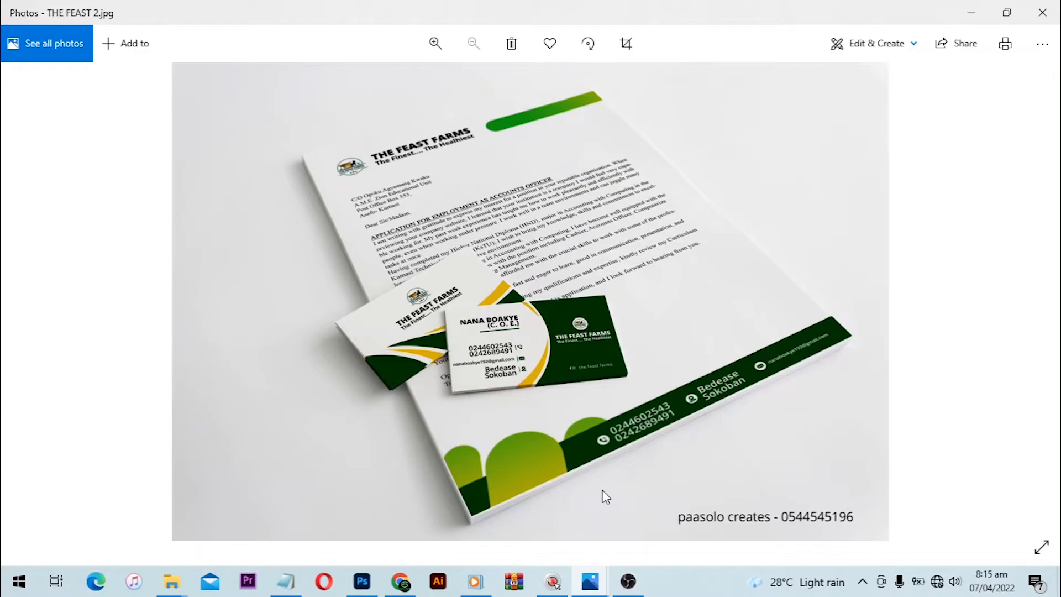
# - Switch to Photoshop and create a landscape document 3.4 x 2.1 inches at 300 pixels/inch in RGB with a white background
pyautogui.click(362, 581)
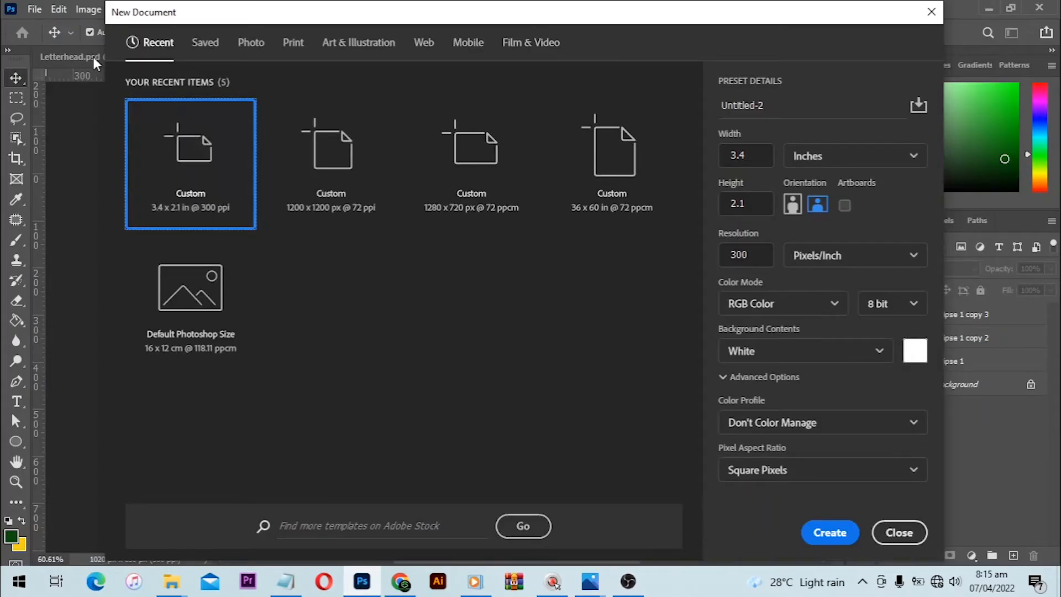
pyautogui.hotkey('ctrl', 'n')
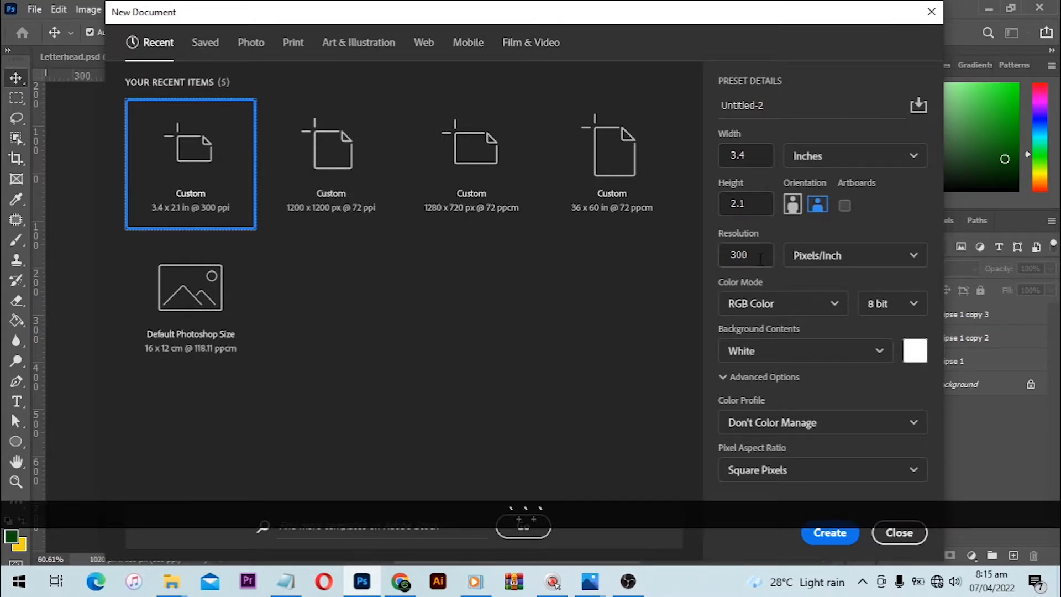
pyautogui.click(817, 537)
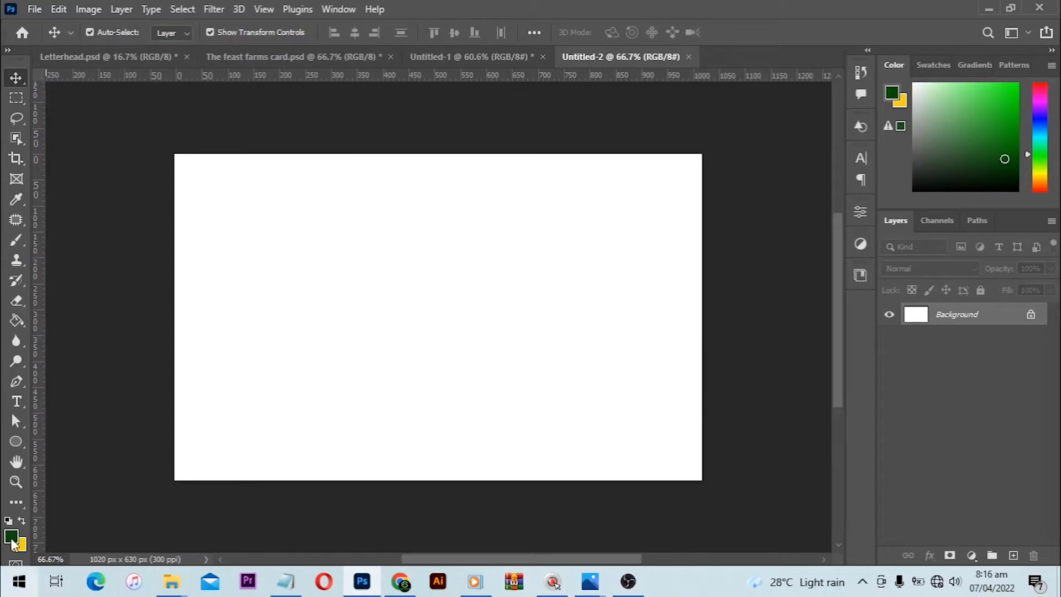
# - Fill the blank card background with the dark green foreground color 0a4c0a using the Paint Bucket tool
pyautogui.press('g')
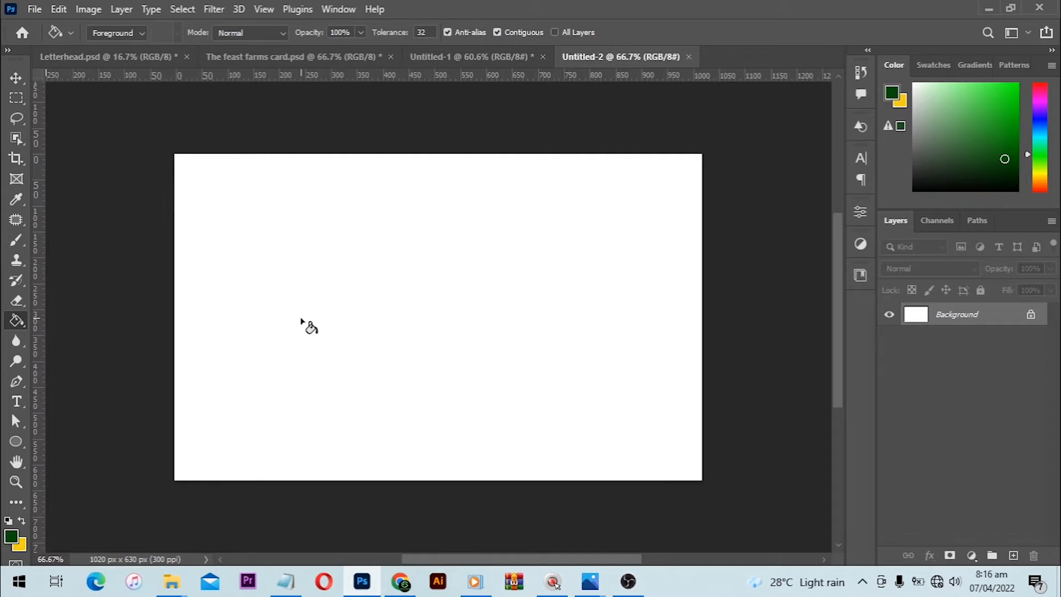
pyautogui.rightClick(17, 326)
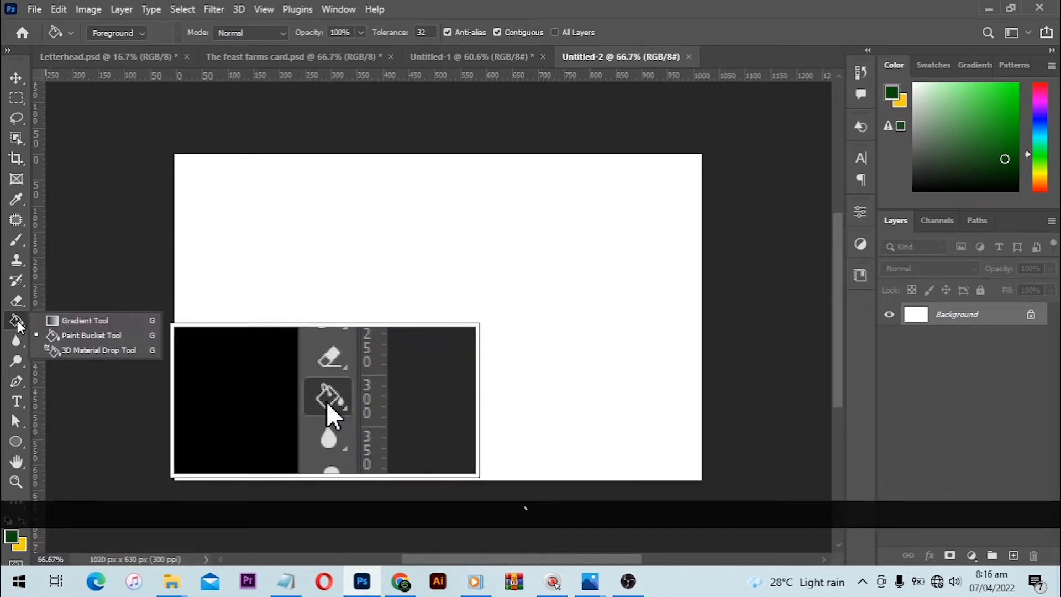
pyautogui.click(64, 337)
pyautogui.click(440, 282)
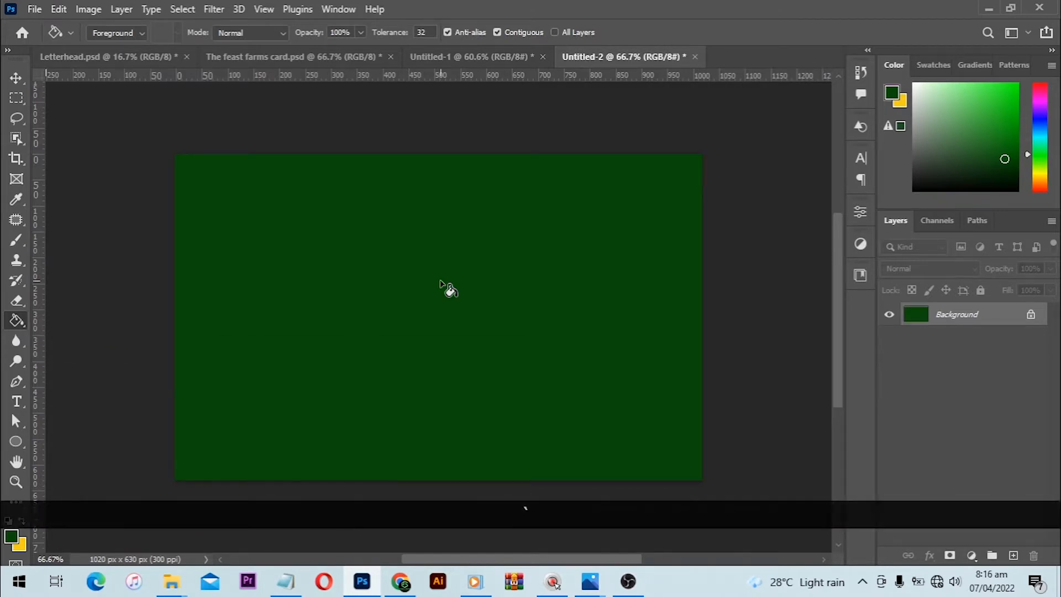
pyautogui.click(17, 538)
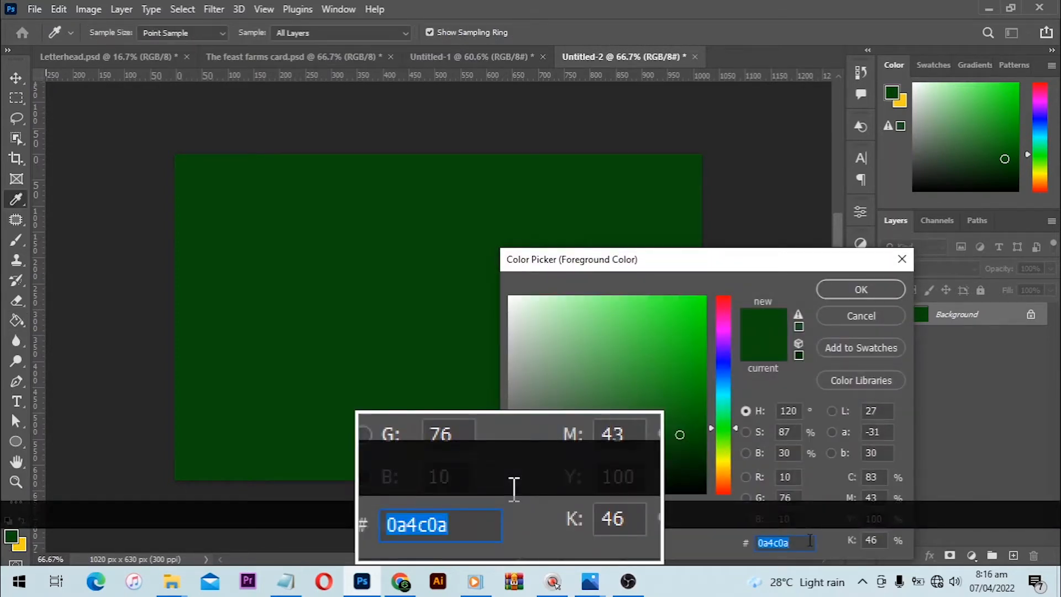
pyautogui.click(848, 291)
pyautogui.press('g')
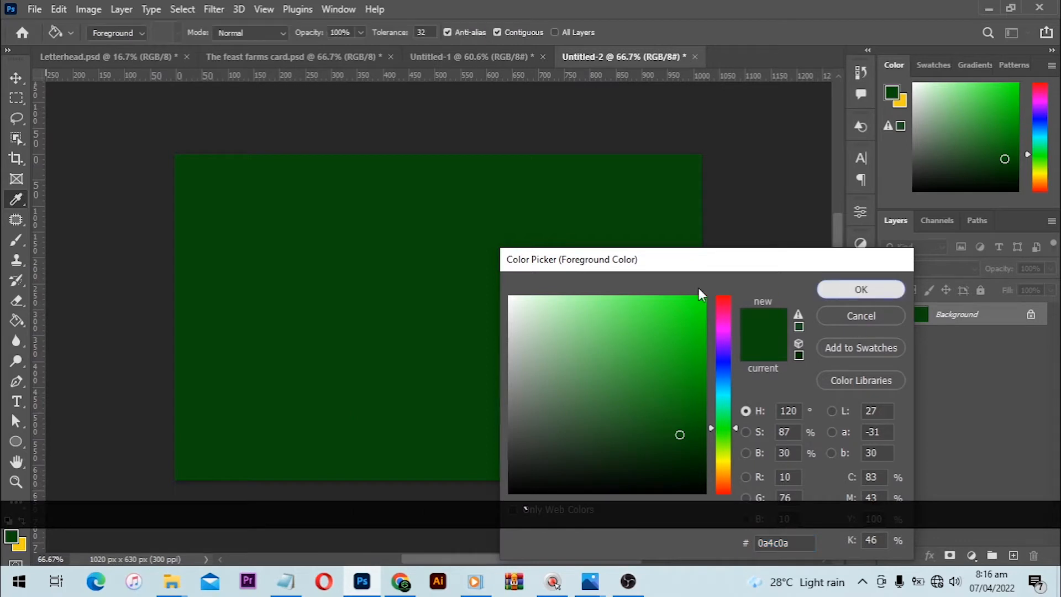
pyautogui.click(15, 77)
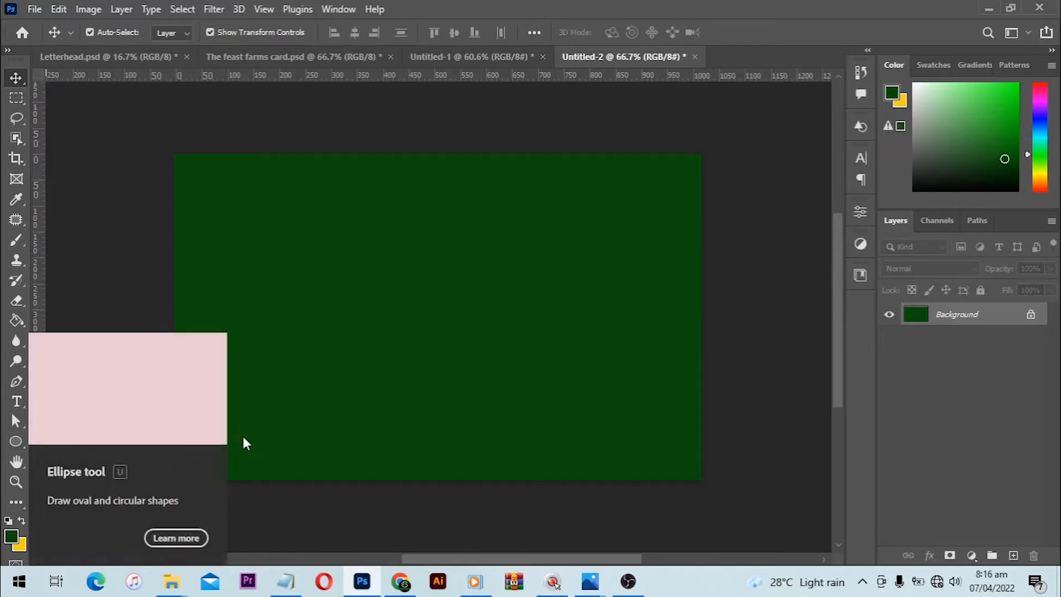
# - Draw a circle about 806 px in diameter over the left part of the card and fill it white
pyautogui.rightClick(16, 441)
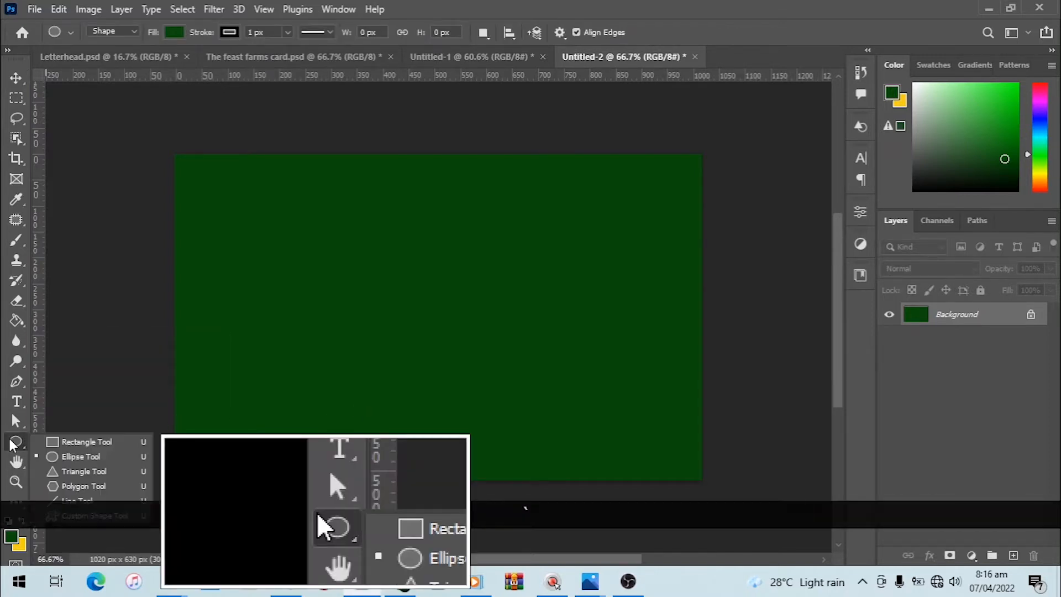
pyautogui.click(78, 457)
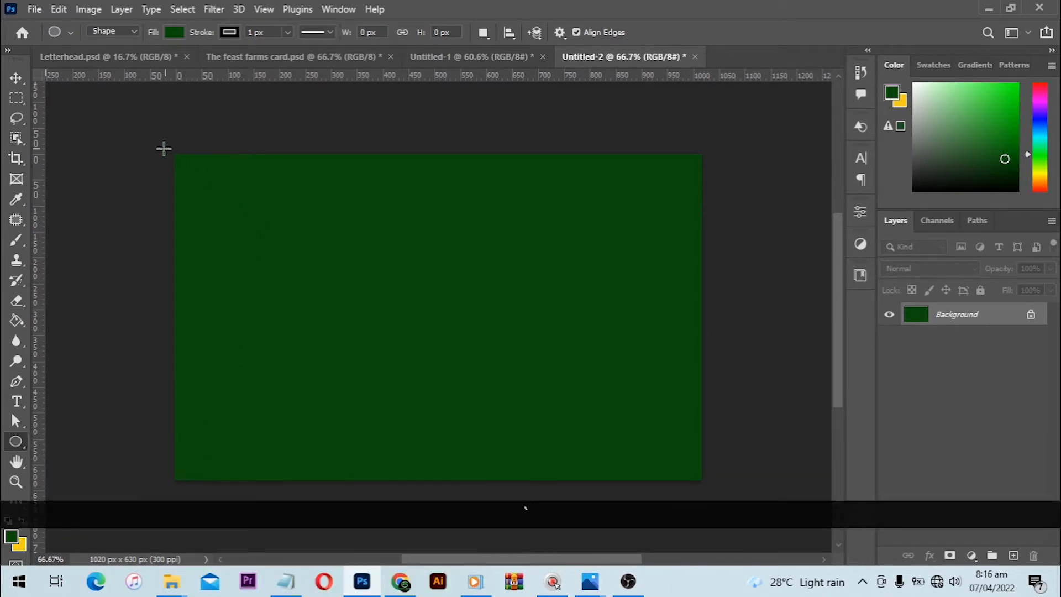
pyautogui.moveTo(158, 145); pyautogui.dragTo(573, 552)
pyautogui.press('shift')
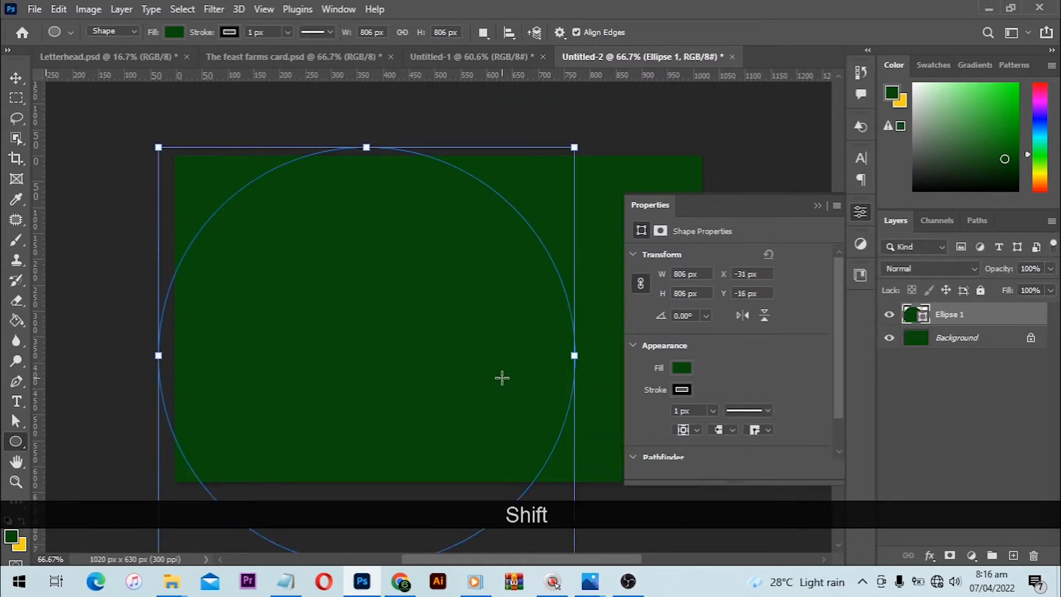
pyautogui.click(681, 368)
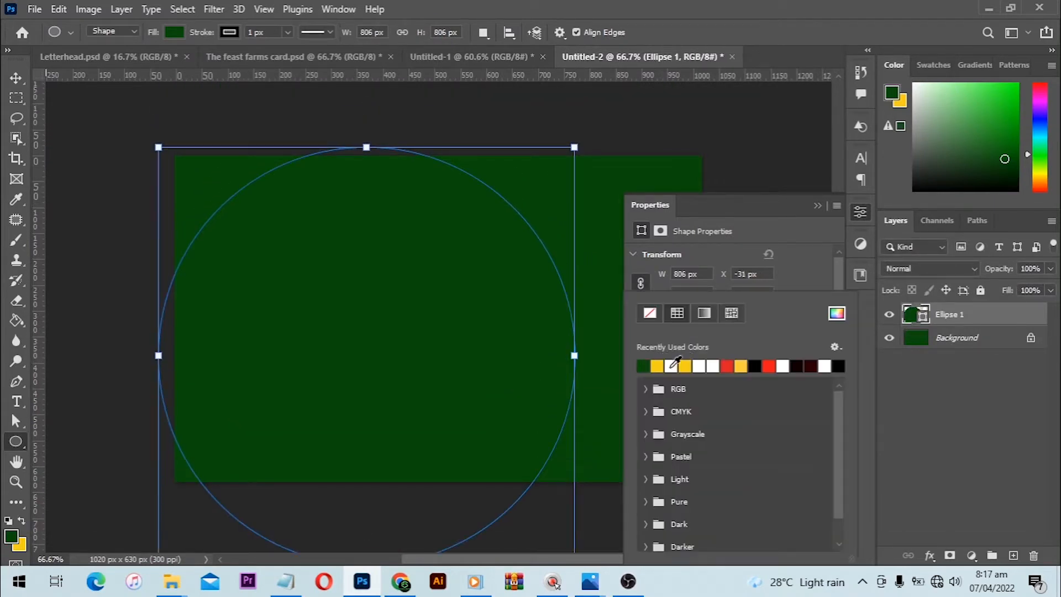
pyautogui.click(670, 366)
# - Move the white circle left and slightly up to about X -175 px, Y -66 px, overhanging the card's left edge
pyautogui.click(16, 77)
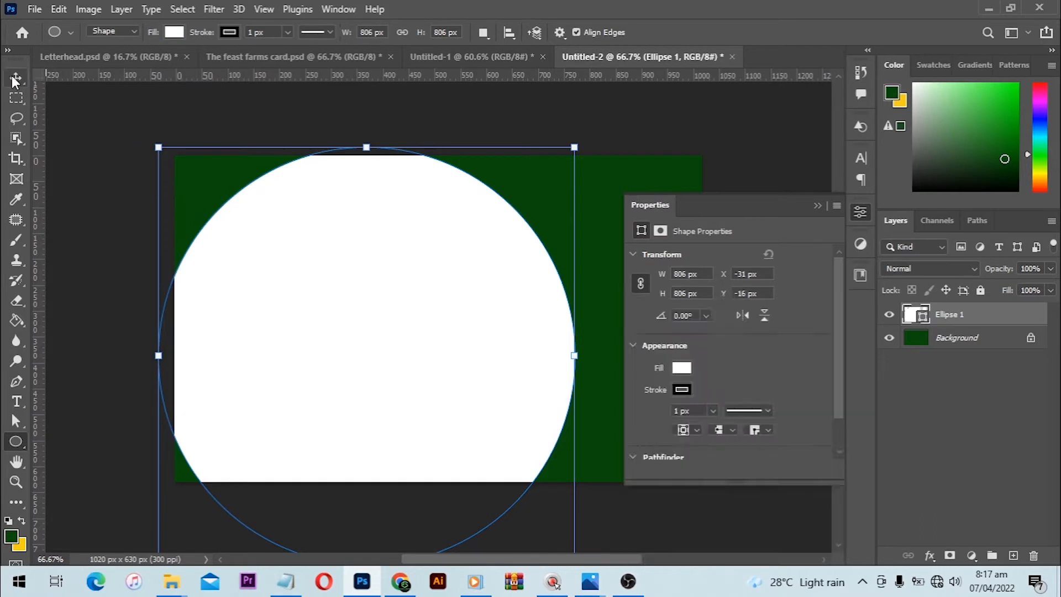
pyautogui.moveTo(317, 260); pyautogui.dragTo(231, 244)
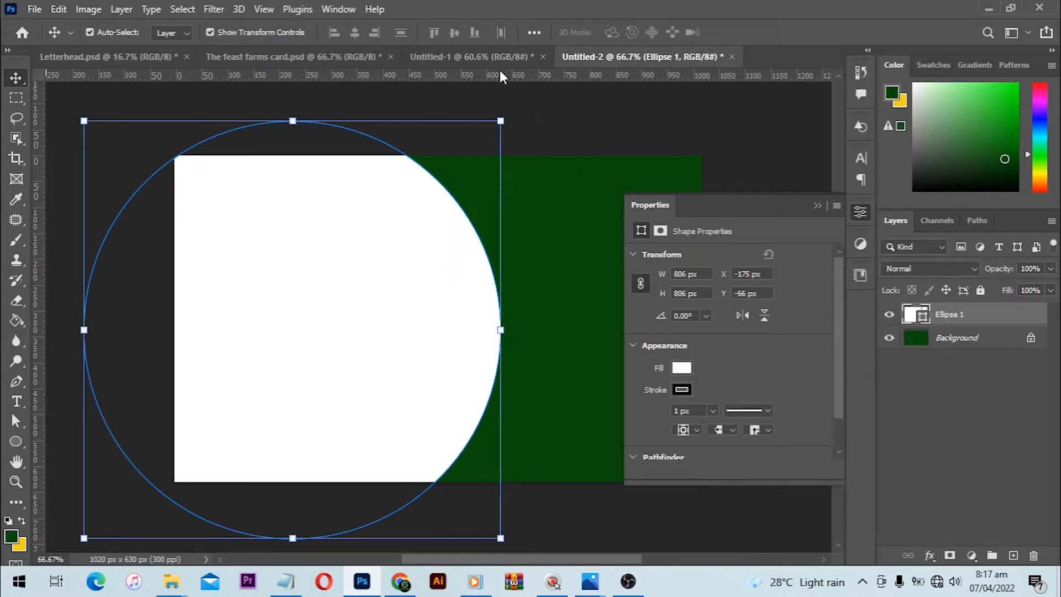
pyautogui.click(338, 8)
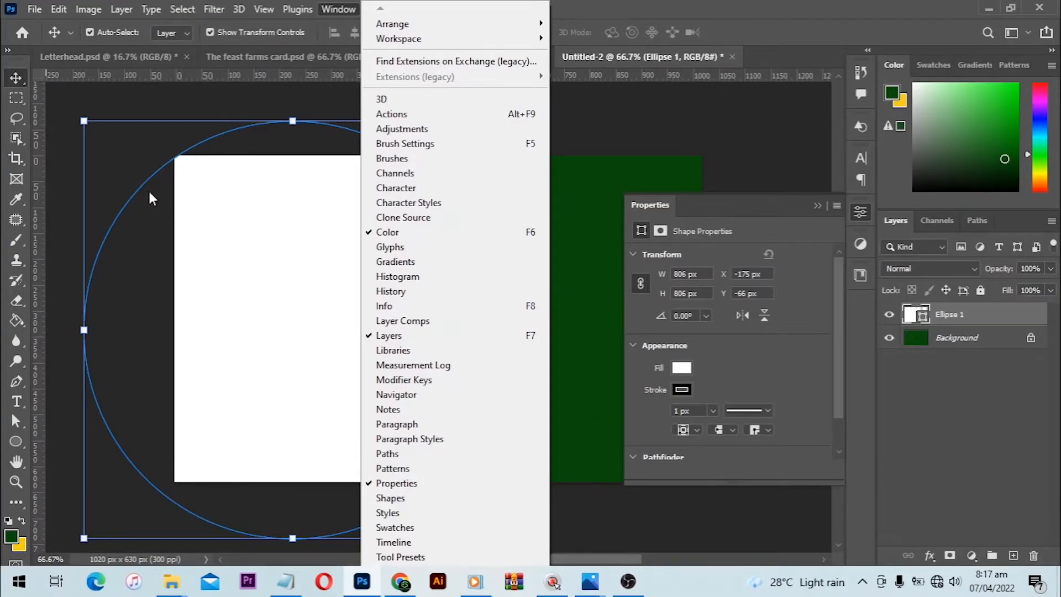
pyautogui.click(6, 86)
pyautogui.click(584, 121)
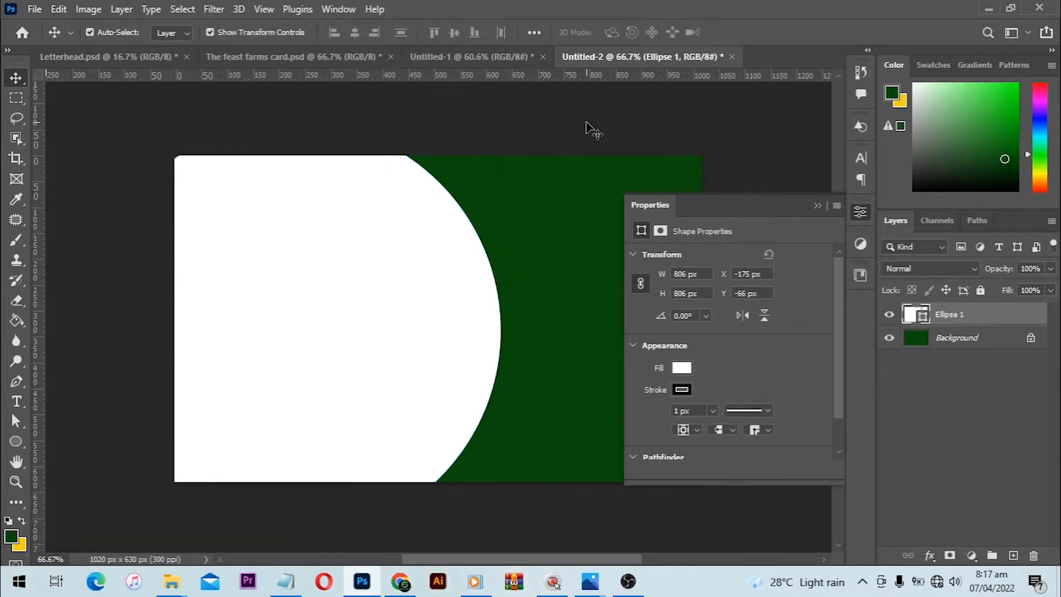
# - Remove the black 1 px stroke from the white circle
pyautogui.scroll(10, 487, 243)
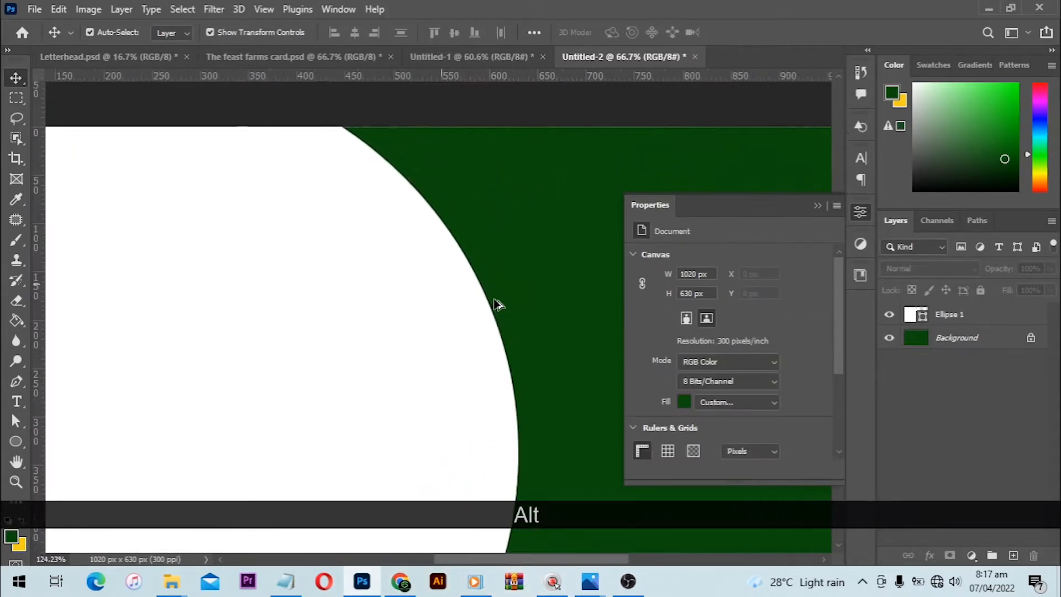
pyautogui.scroll(2, 461, 312)
pyautogui.click(403, 367)
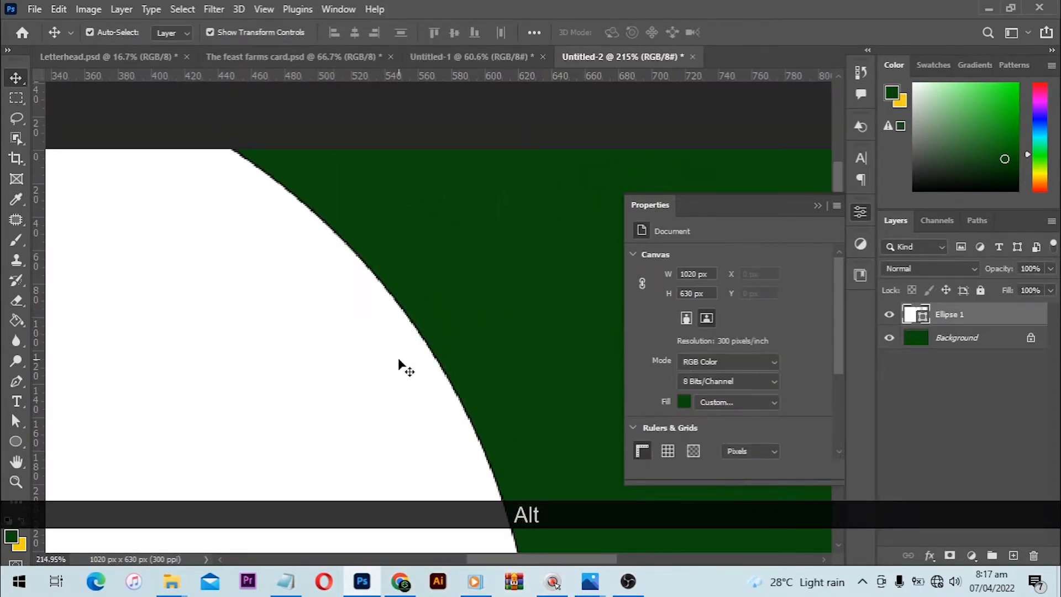
pyautogui.scroll(-3, 671, 346)
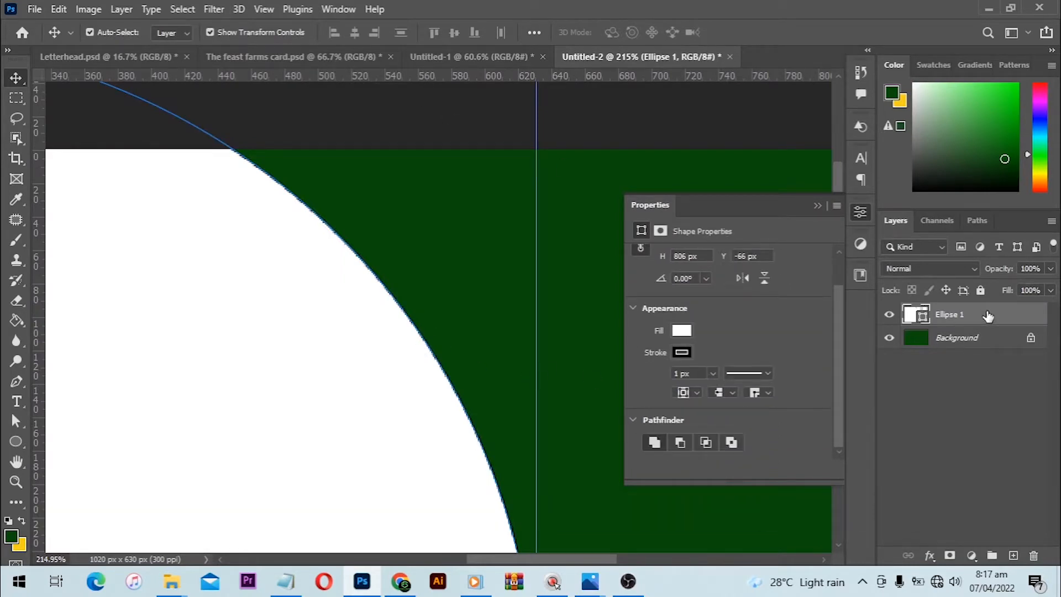
pyautogui.click(685, 353)
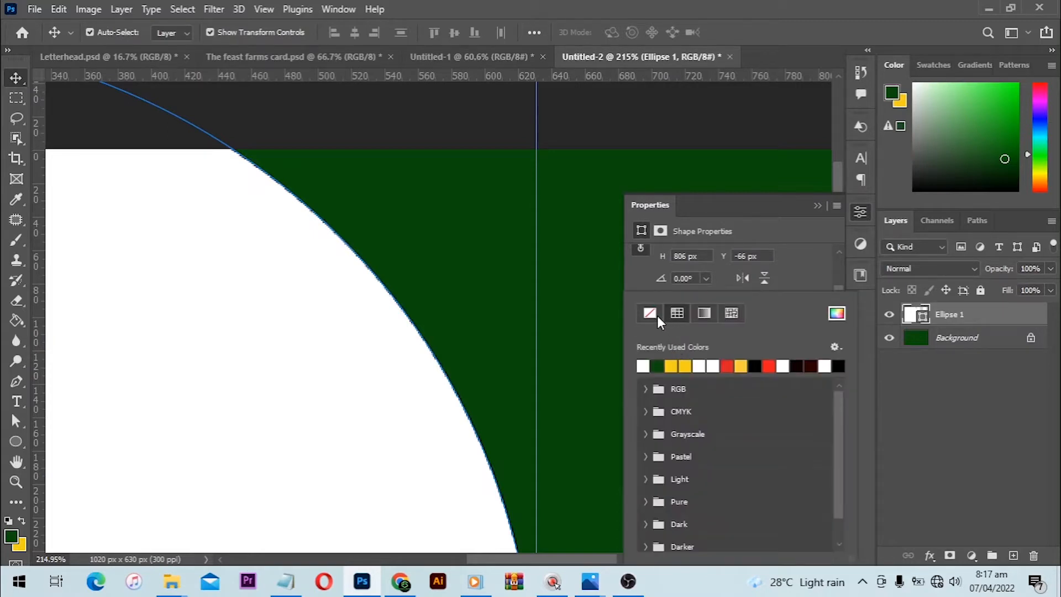
pyautogui.click(658, 316)
pyautogui.click(800, 260)
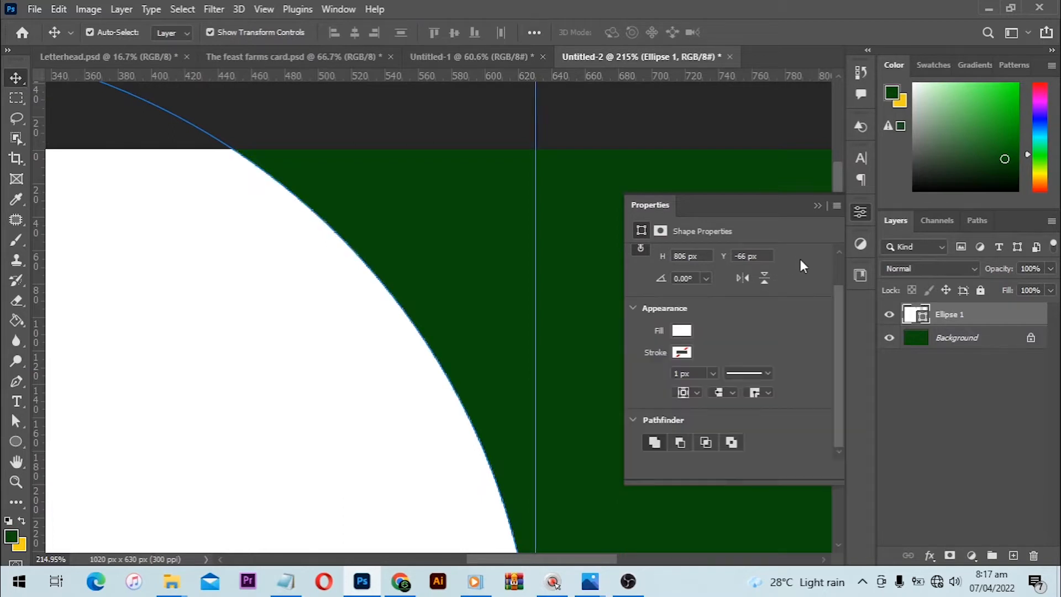
# - Fine-tune the white circle's horizontal position so its right edge sits slightly past the middle of the card
pyautogui.click(12, 442)
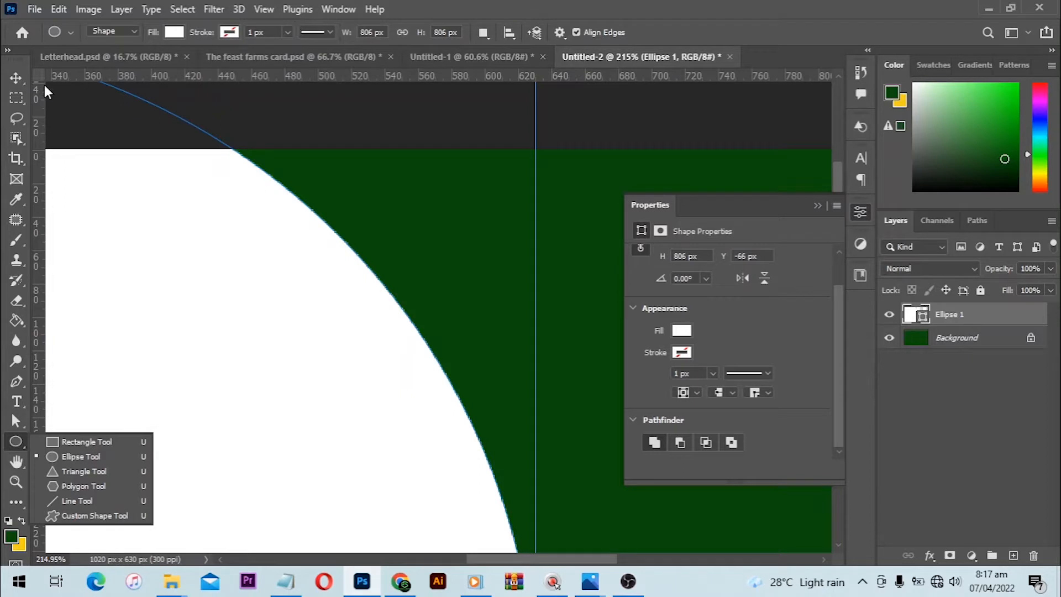
pyautogui.click(17, 80)
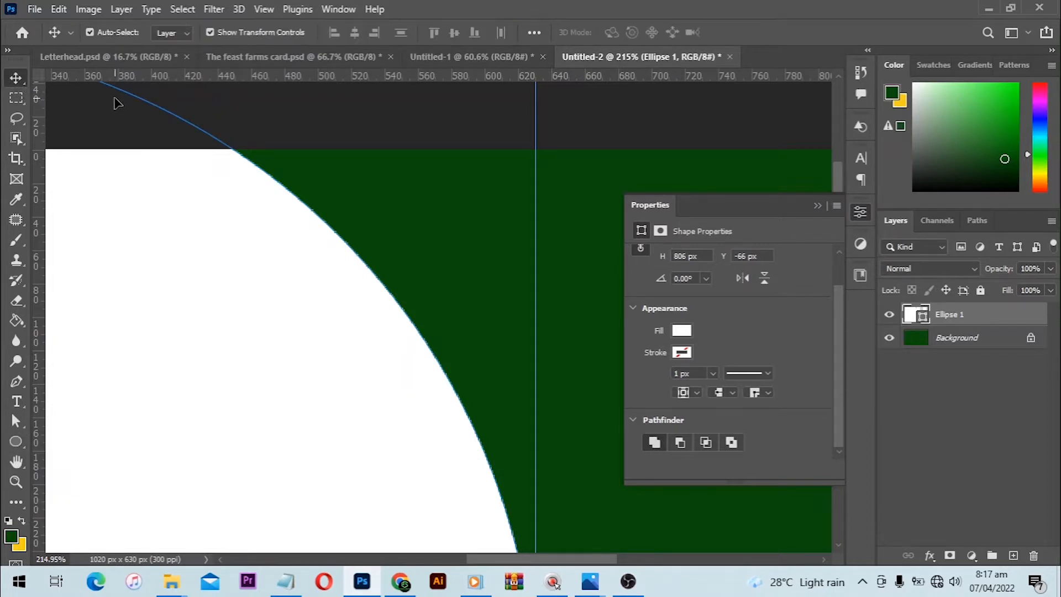
pyautogui.hotkey('ctrl', '0')
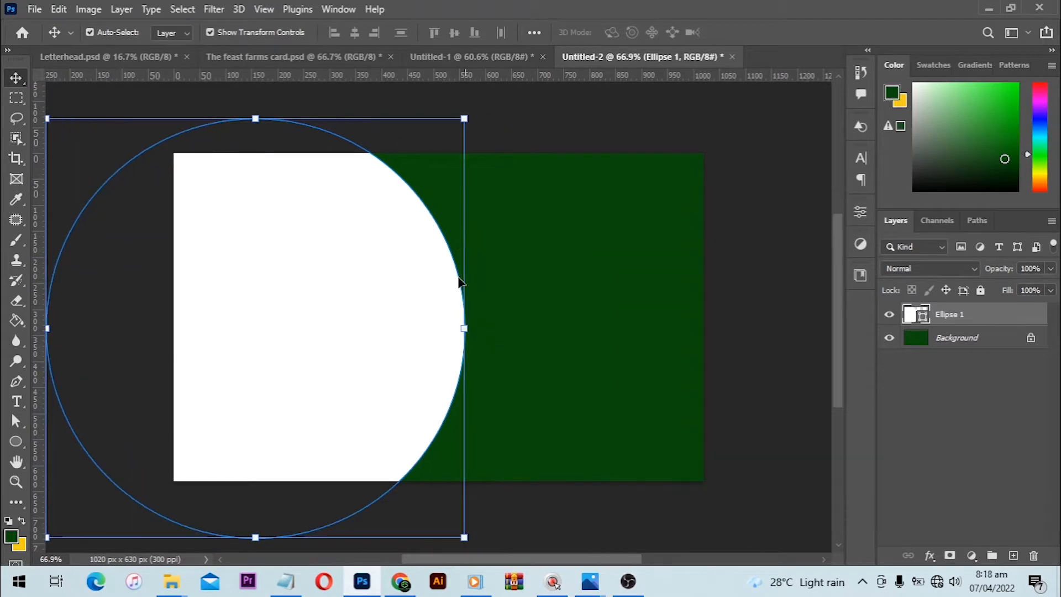
pyautogui.moveTo(394, 314); pyautogui.dragTo(397, 317)
pyautogui.press('Right')
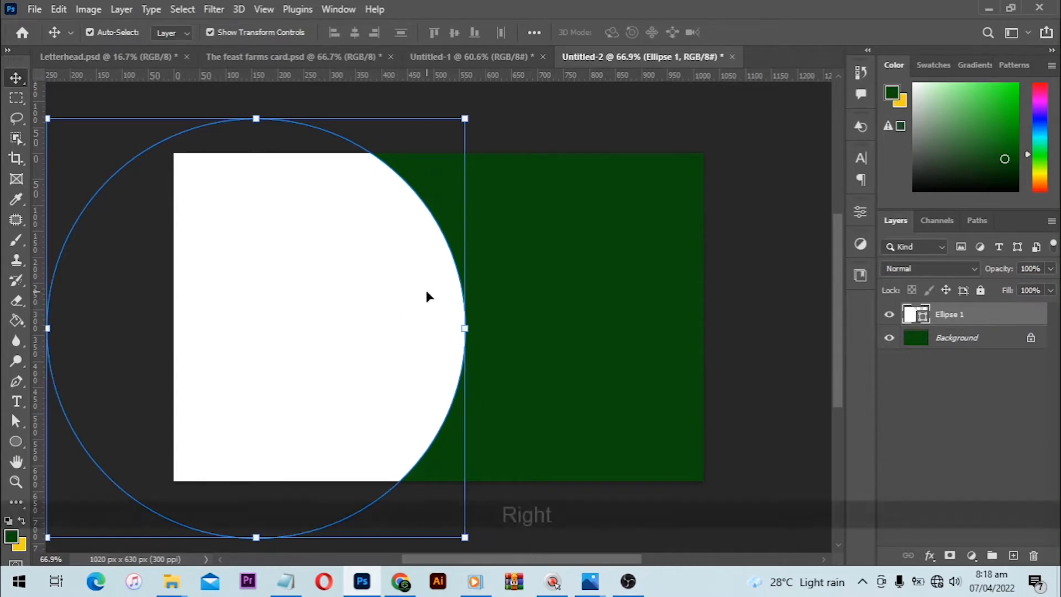
pyautogui.press('Right')
pyautogui.press('Right')
pyautogui.press('Right')
pyautogui.press('Right')
pyautogui.press('Right')
pyautogui.press('Right')
pyautogui.press('Right')
pyautogui.press('Right')
pyautogui.press('Right')
pyautogui.press('Right')
pyautogui.press('Right')
pyautogui.press('Right')
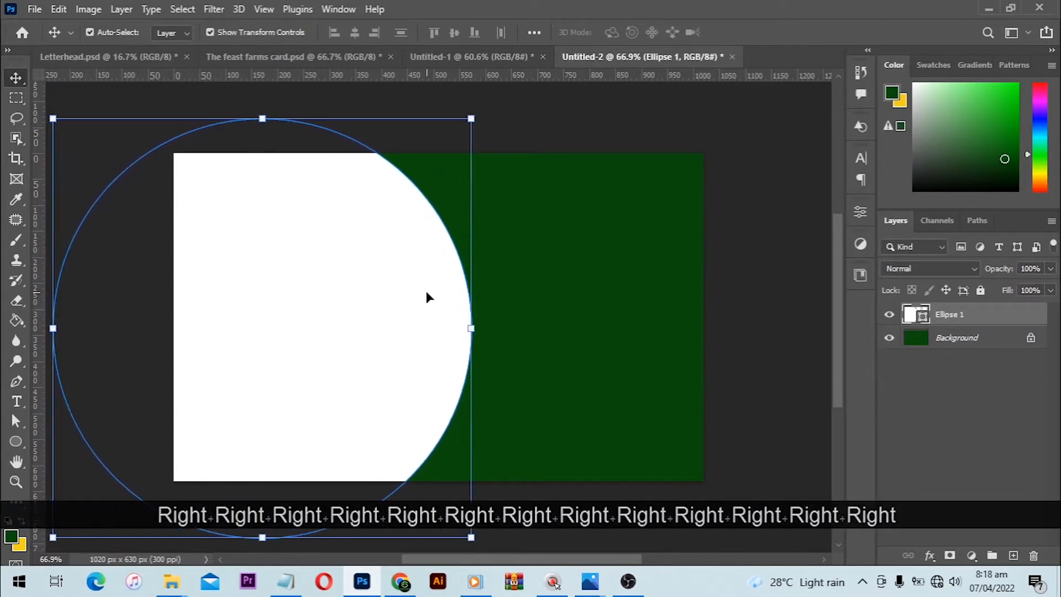
pyautogui.press('Right')
pyautogui.press('Right')
pyautogui.moveTo(427, 276); pyautogui.dragTo(437, 279)
pyautogui.press('Left')
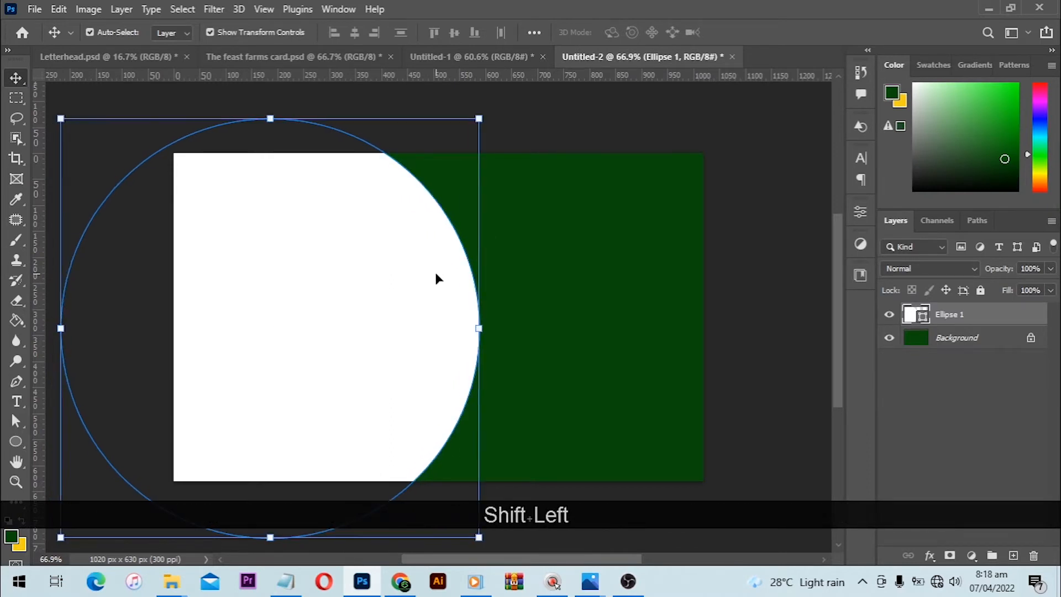
pyautogui.press('Left')
pyautogui.press('Left')
pyautogui.press('Left')
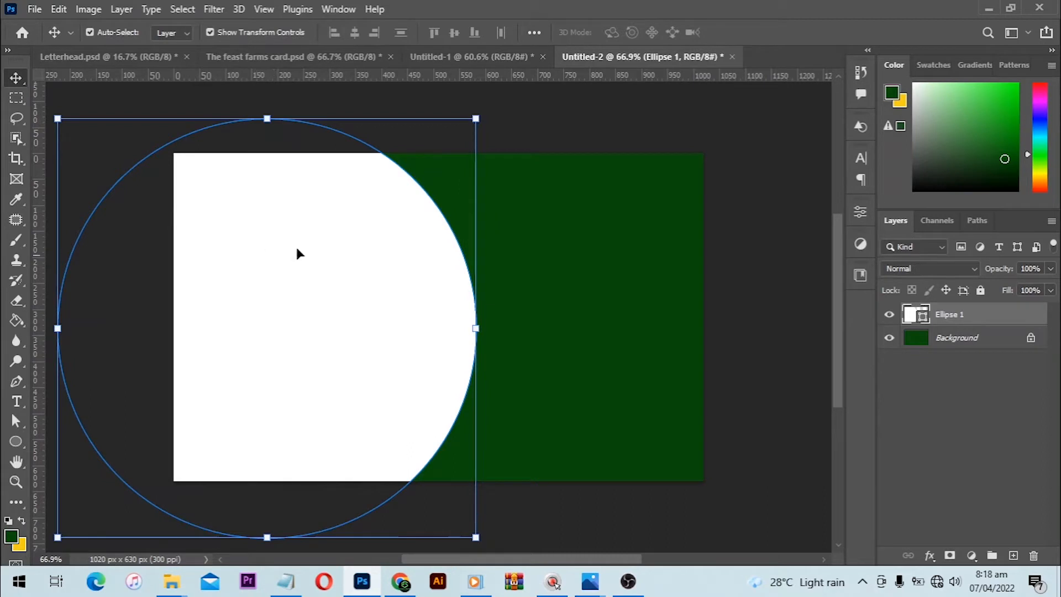
# - Center the white circle vertically on the whole canvas, clear the selection, and restore the circle's opacity to 100%
pyautogui.click(188, 10)
pyautogui.click(190, 25)
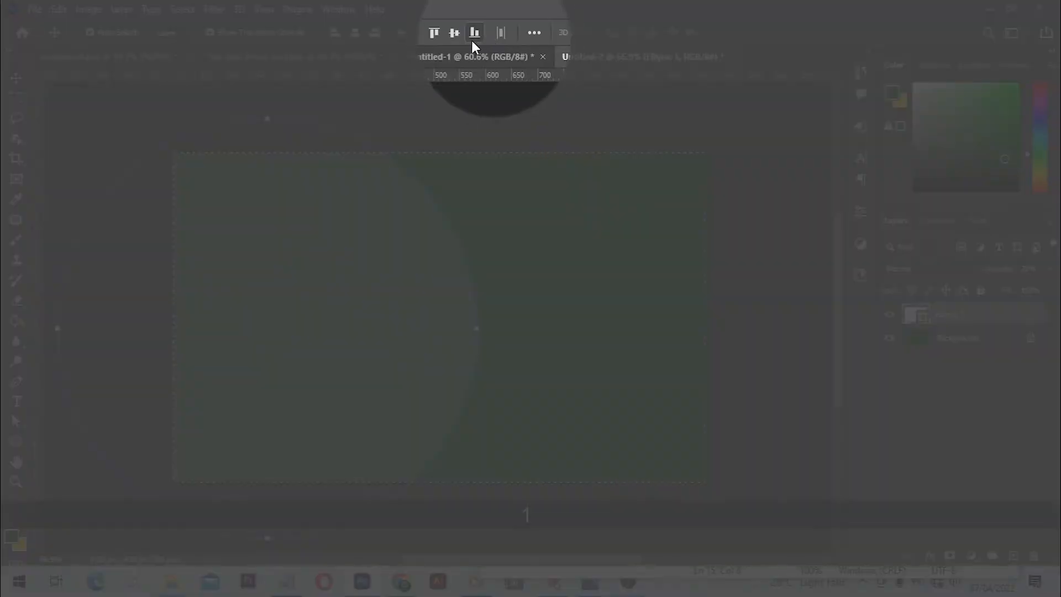
pyautogui.click(459, 33)
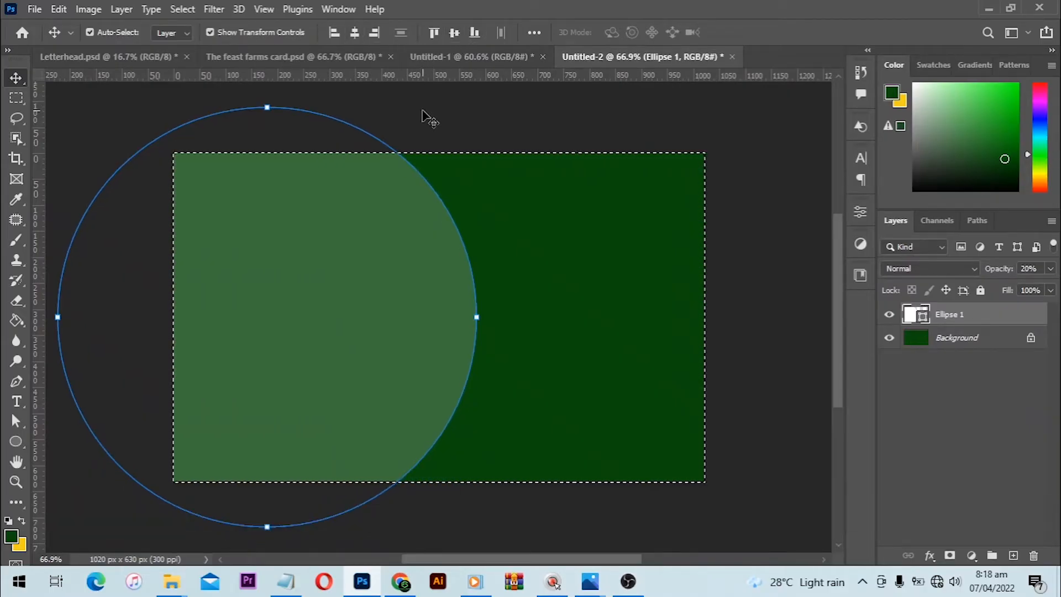
pyautogui.hotkey('ctrl', 'd')
pyautogui.press('0')
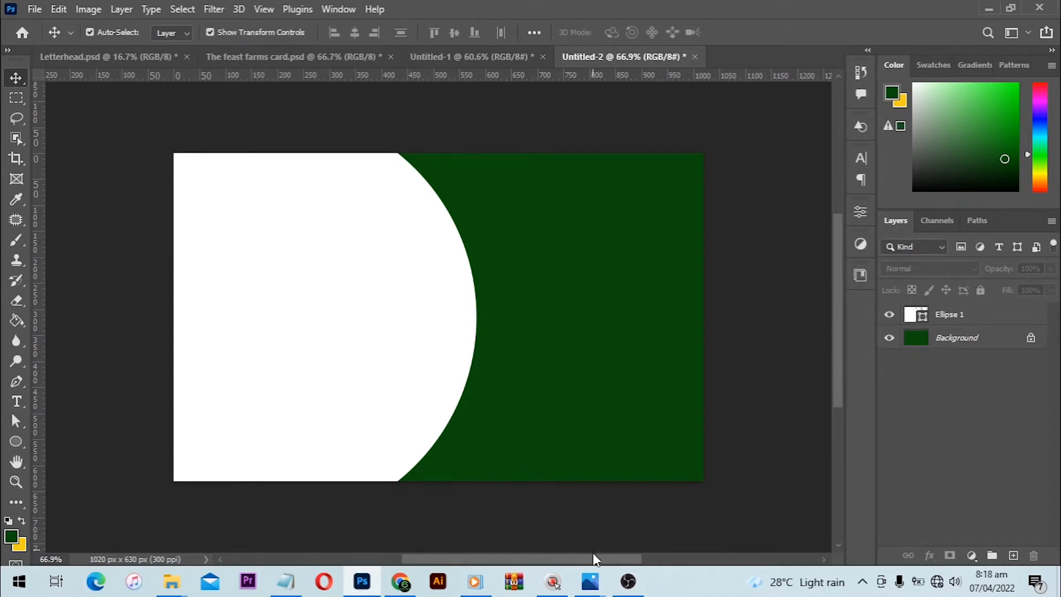
# - Check the business card mockup in Photos, then return to Photoshop and duplicate the white circle's layer
pyautogui.click(590, 581)
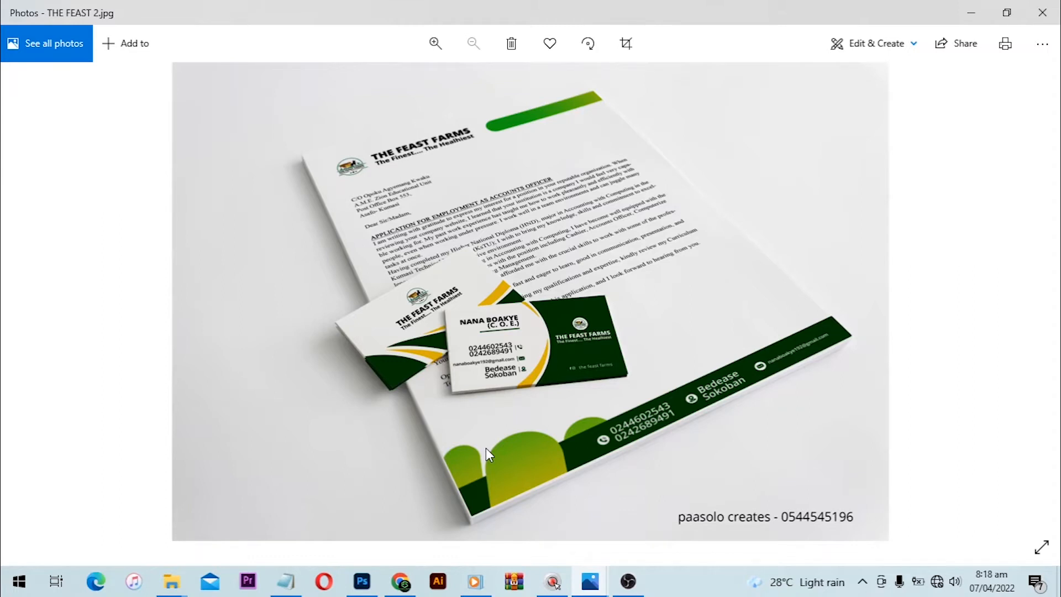
pyautogui.click(366, 582)
pyautogui.click(322, 418)
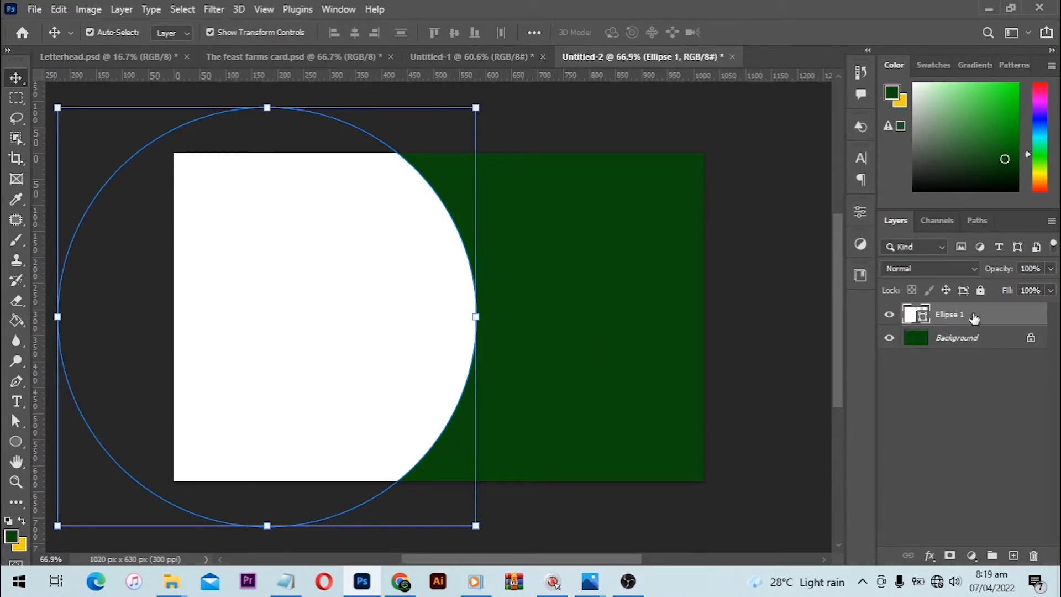
pyautogui.moveTo(973, 319); pyautogui.dragTo(1014, 553)
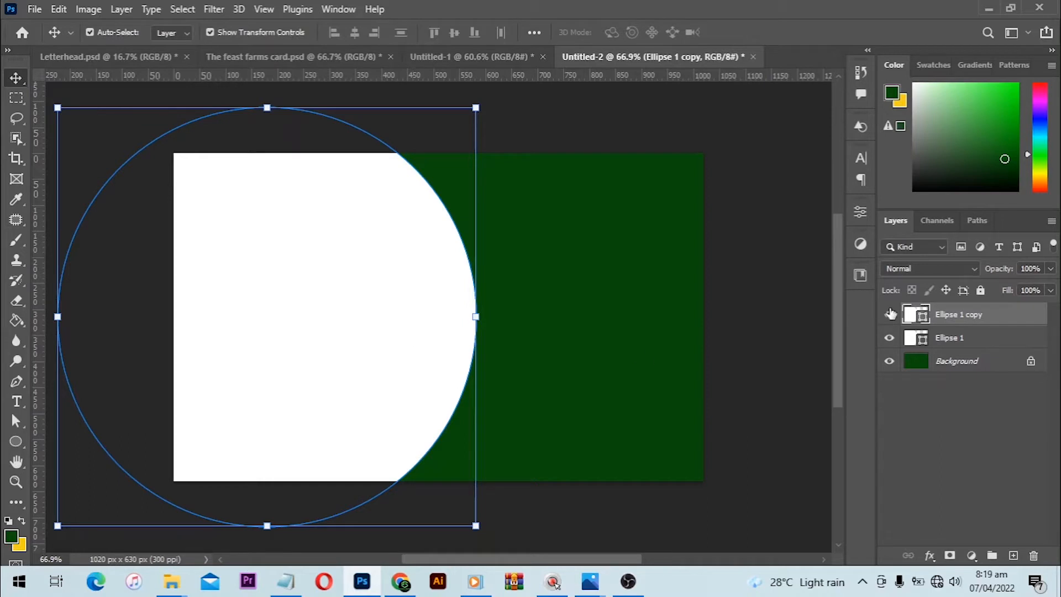
# - Recolor the duplicated circle yellow (f6cf18) and shift it slightly up and left, exposing a thin white crescent along its lower right edge
pyautogui.doubleClick(922, 315)
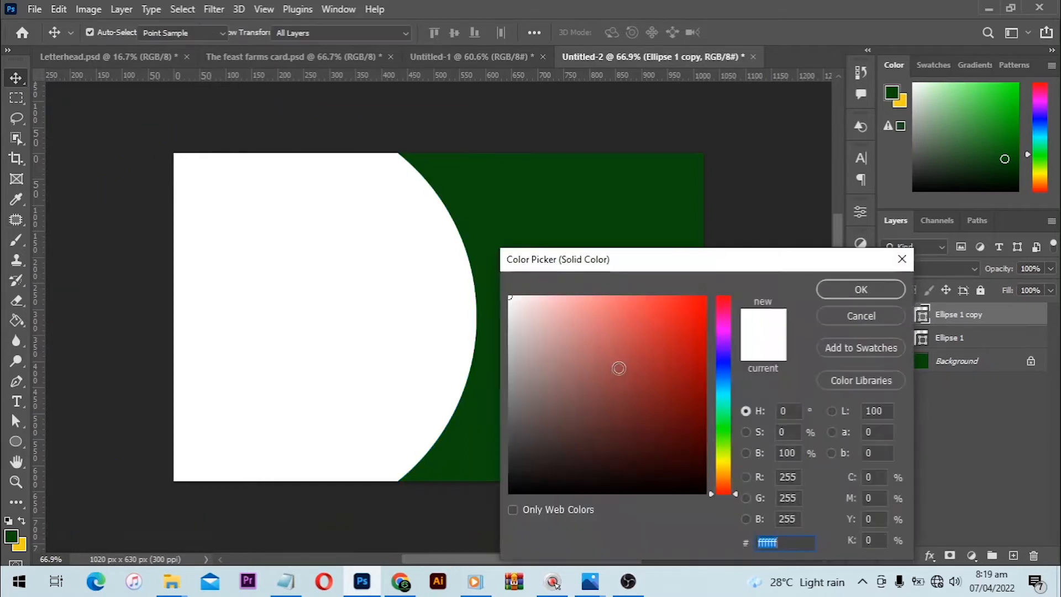
pyautogui.click(23, 544)
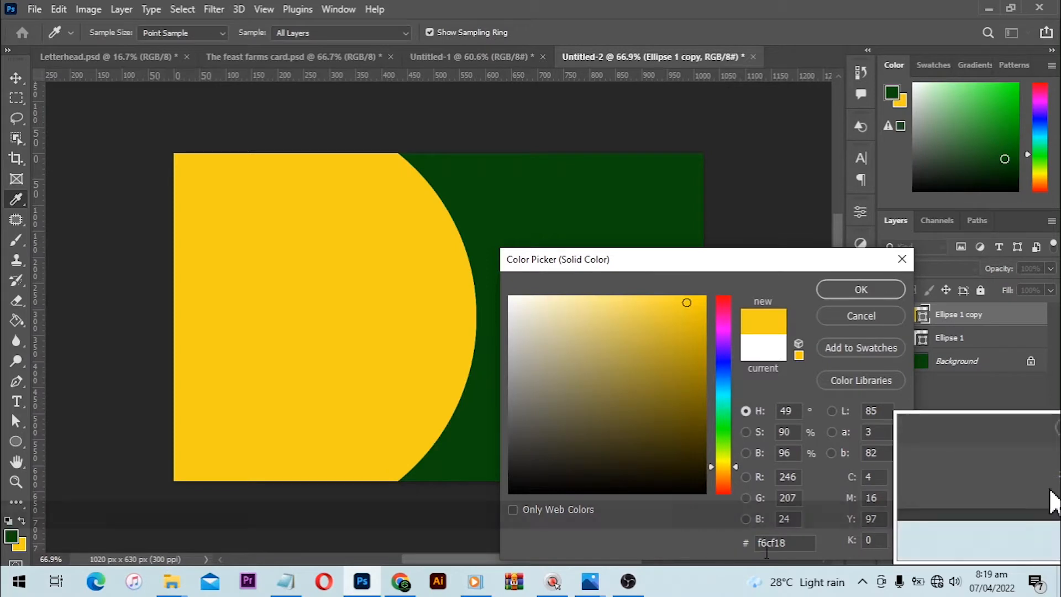
pyautogui.click(861, 289)
pyautogui.moveTo(414, 330); pyautogui.dragTo(405, 352)
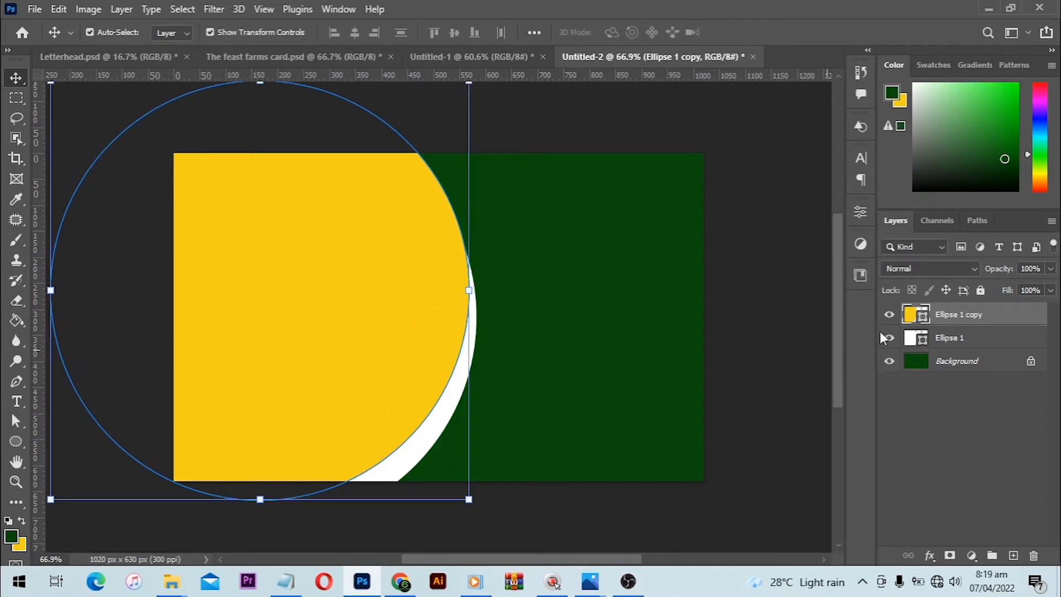
# - Duplicate the original white circle's layer (Ellipse 1) and clear the selection
pyautogui.click(972, 342)
pyautogui.moveTo(984, 341); pyautogui.dragTo(1013, 555)
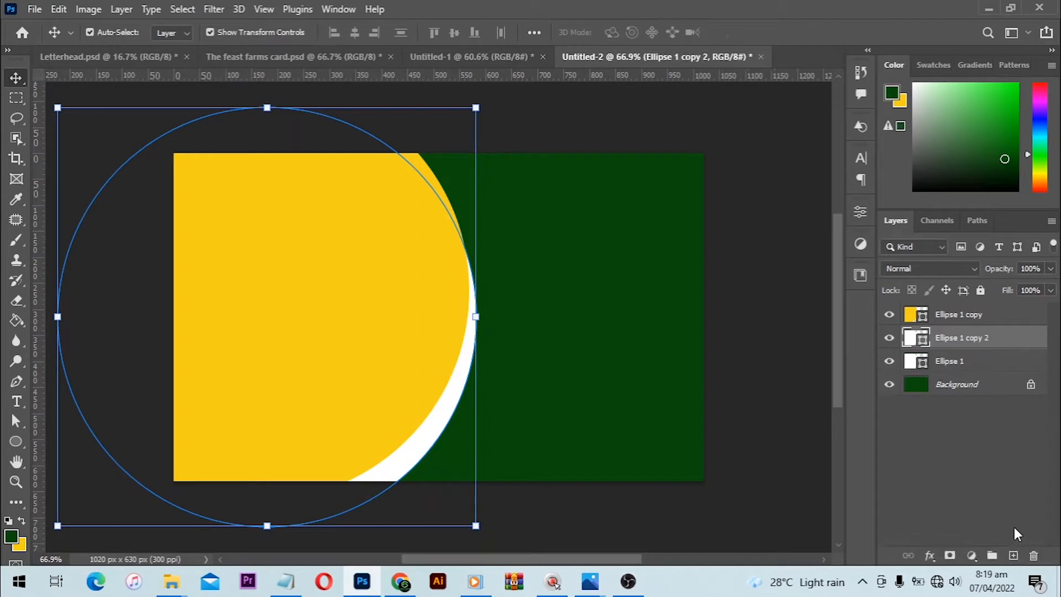
pyautogui.click(825, 398)
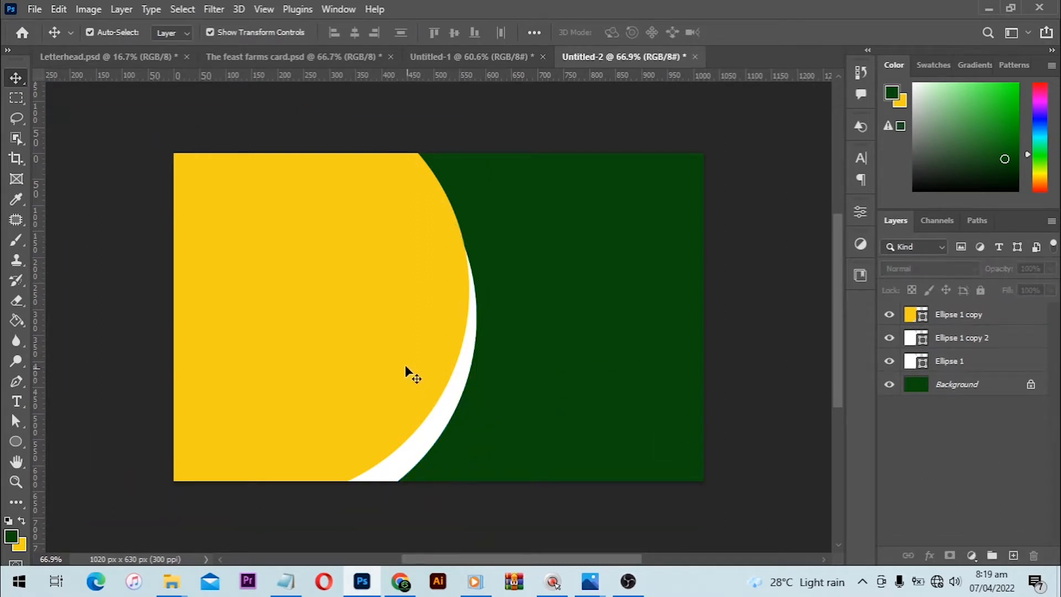
# - Fine-tune the yellow circle's position slightly right and down, slimming the white crescent along its lower right edge
pyautogui.click(421, 423)
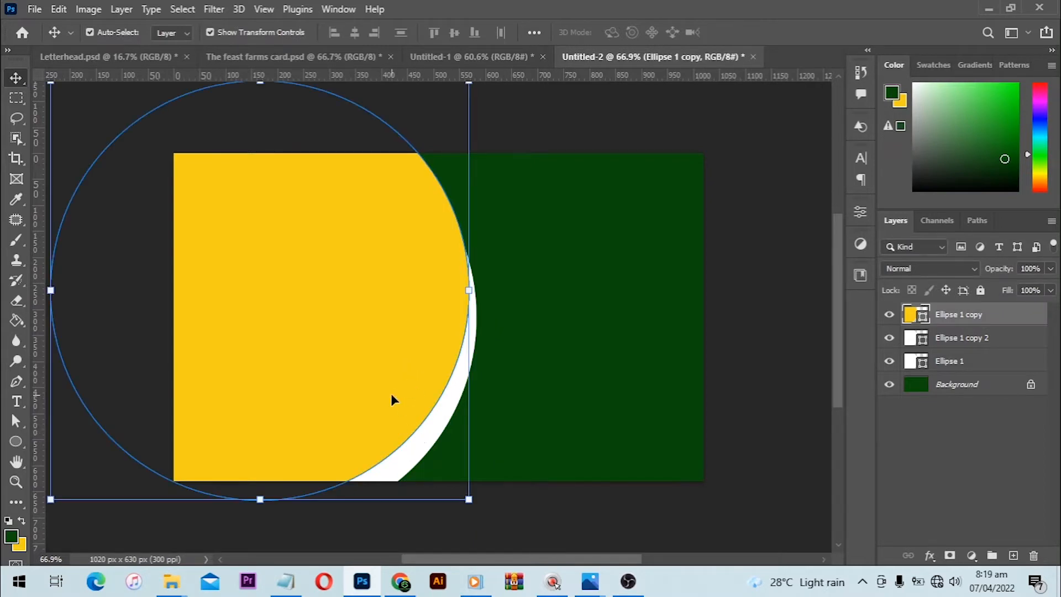
pyautogui.press('Left')
pyautogui.press('Left')
pyautogui.press('Up')
pyautogui.press('Up')
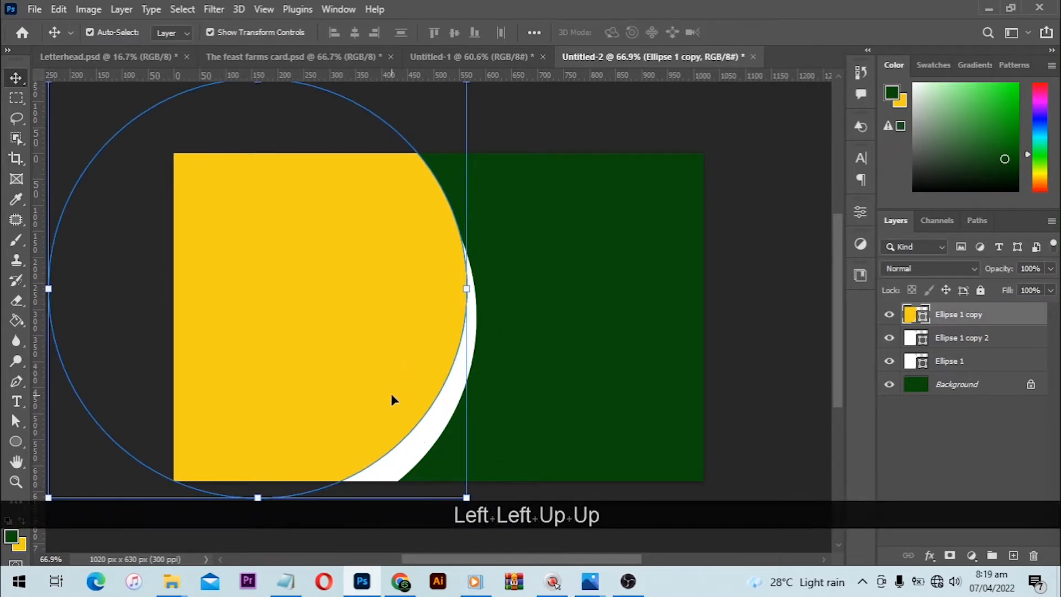
pyautogui.press('Down')
pyautogui.press('Down')
pyautogui.press('Down')
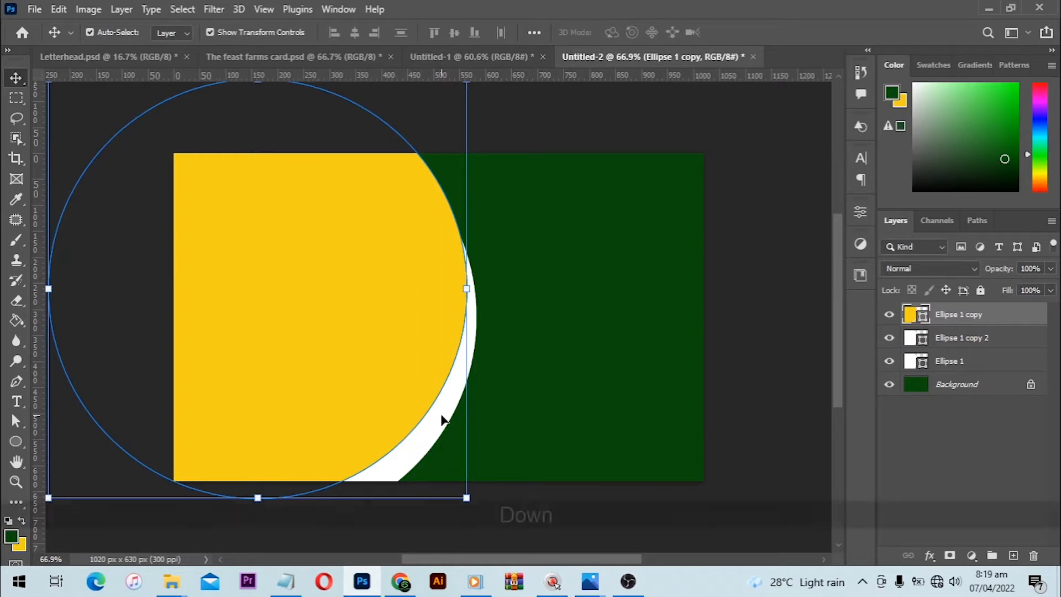
pyautogui.press('Down')
pyautogui.press('Right')
pyautogui.press('Right')
pyautogui.press('Right')
pyautogui.press('Right')
pyautogui.press('Right')
pyautogui.press('Right')
pyautogui.press('Right')
pyautogui.press('Right')
pyautogui.press('Right')
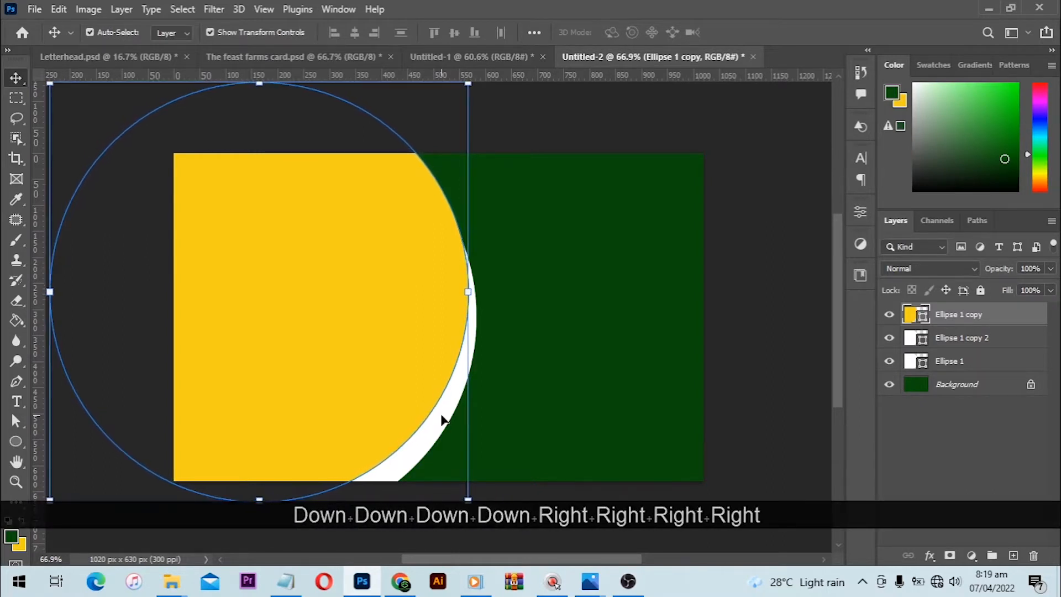
pyautogui.press('Right')
pyautogui.press('Right')
pyautogui.press('Right')
pyautogui.press('Right')
pyautogui.press('Right')
pyautogui.press('Right')
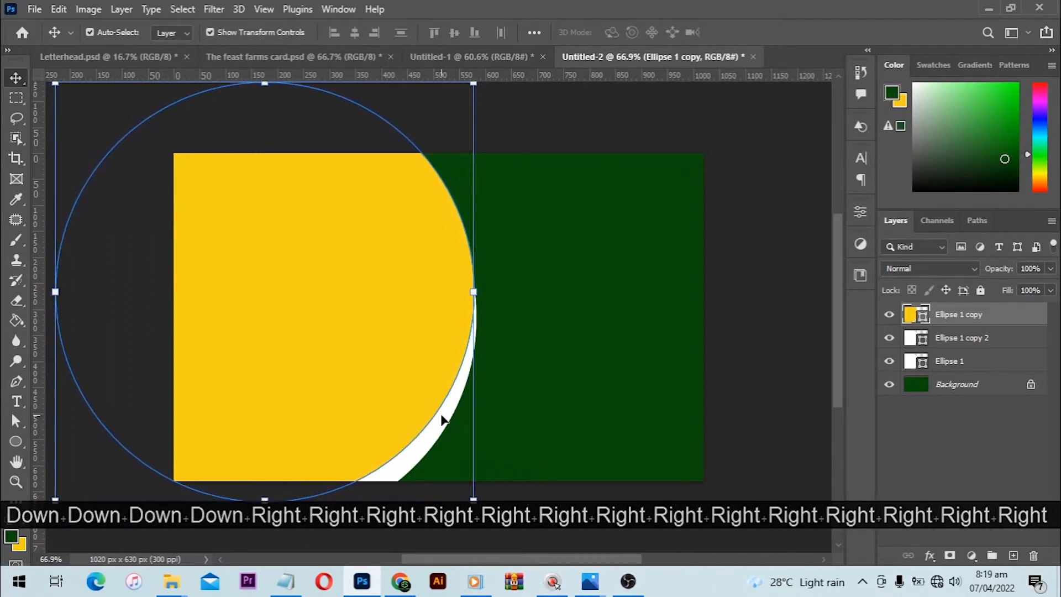
pyautogui.press('Down')
pyautogui.press('Down')
pyautogui.press('Down')
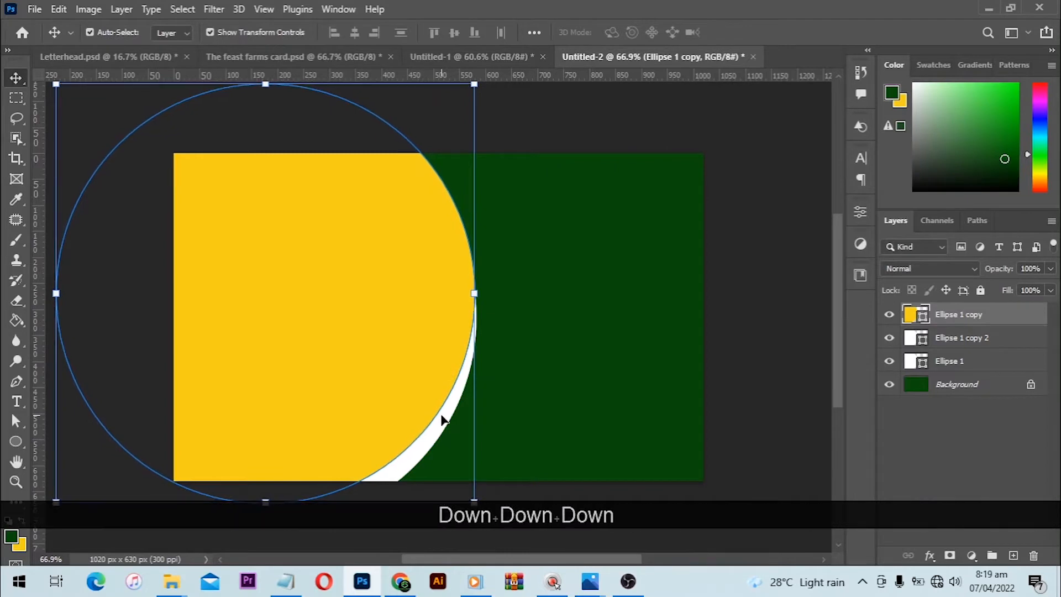
pyautogui.press('Left')
pyautogui.press('Left')
pyautogui.press('Down')
pyautogui.press('Down')
pyautogui.press('Down')
pyautogui.press('Down')
pyautogui.press('Down')
pyautogui.press('Left')
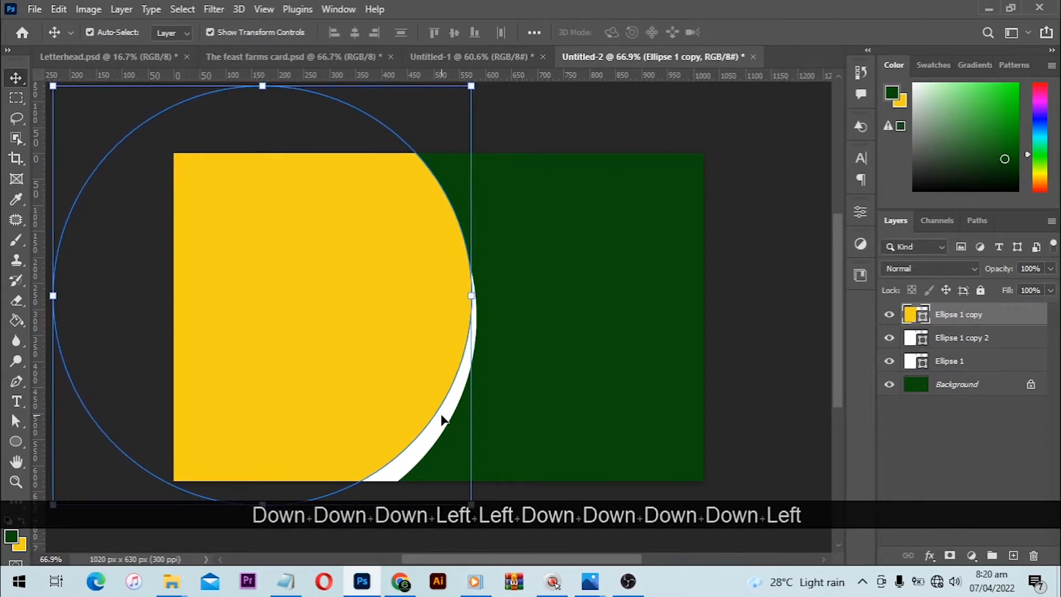
pyautogui.press('Down')
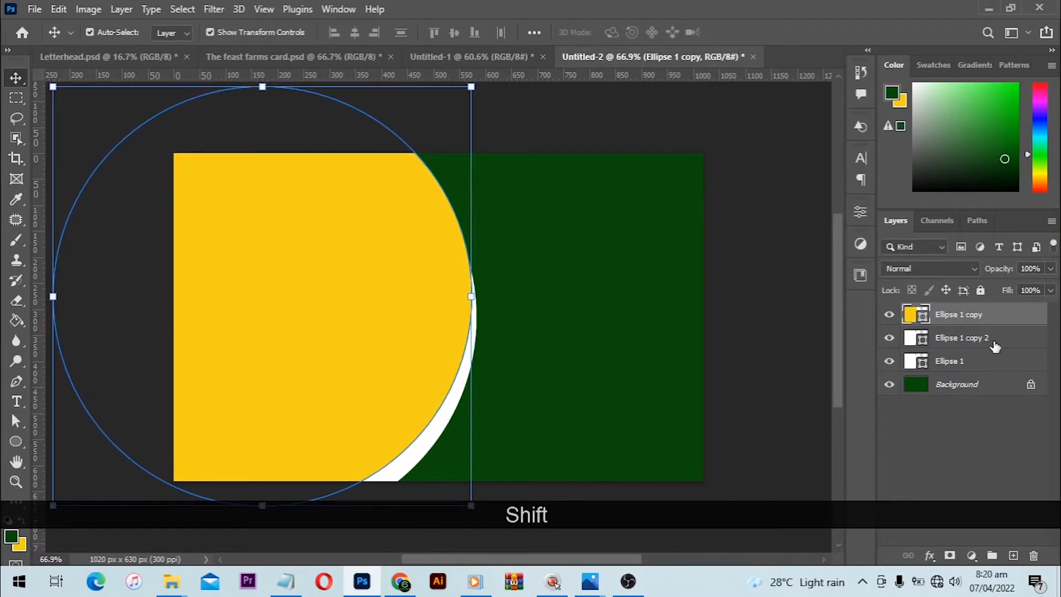
pyautogui.click(1008, 348)
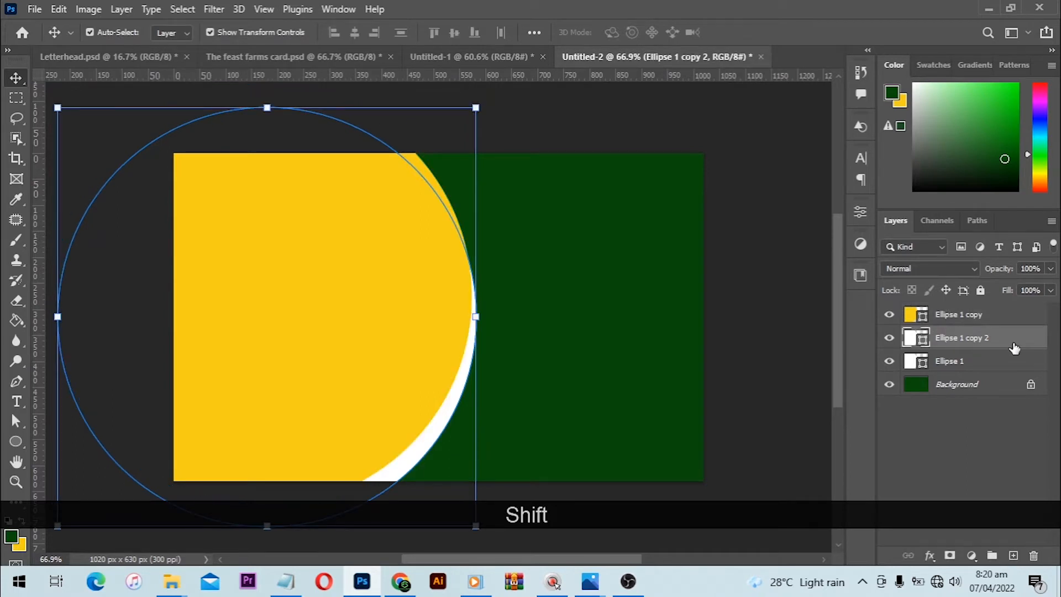
pyautogui.keyDown('ctrl'); pyautogui.click(990, 315); pyautogui.keyUp('ctrl')
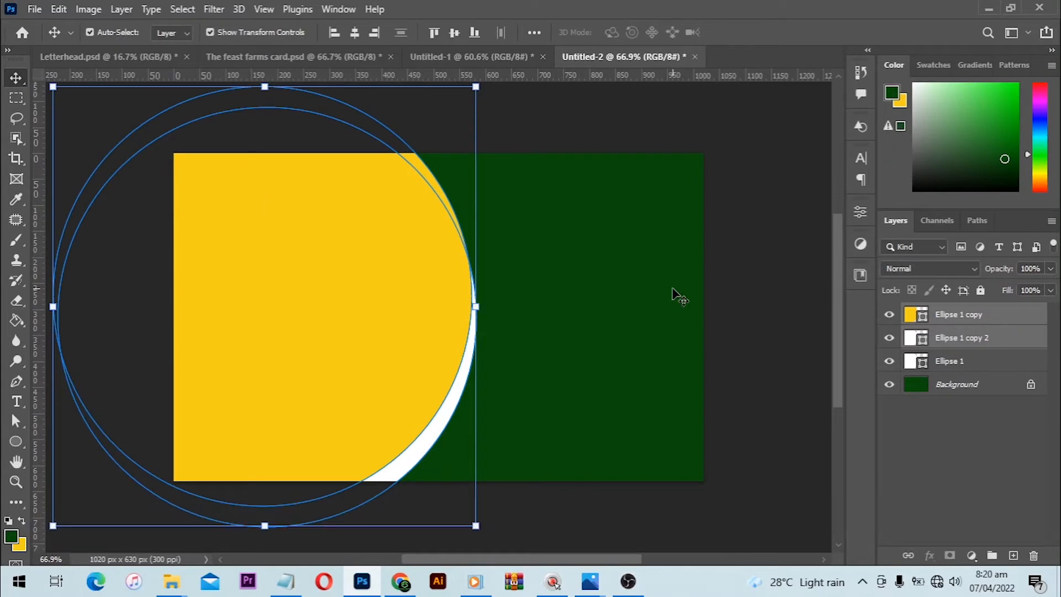
pyautogui.click(122, 9)
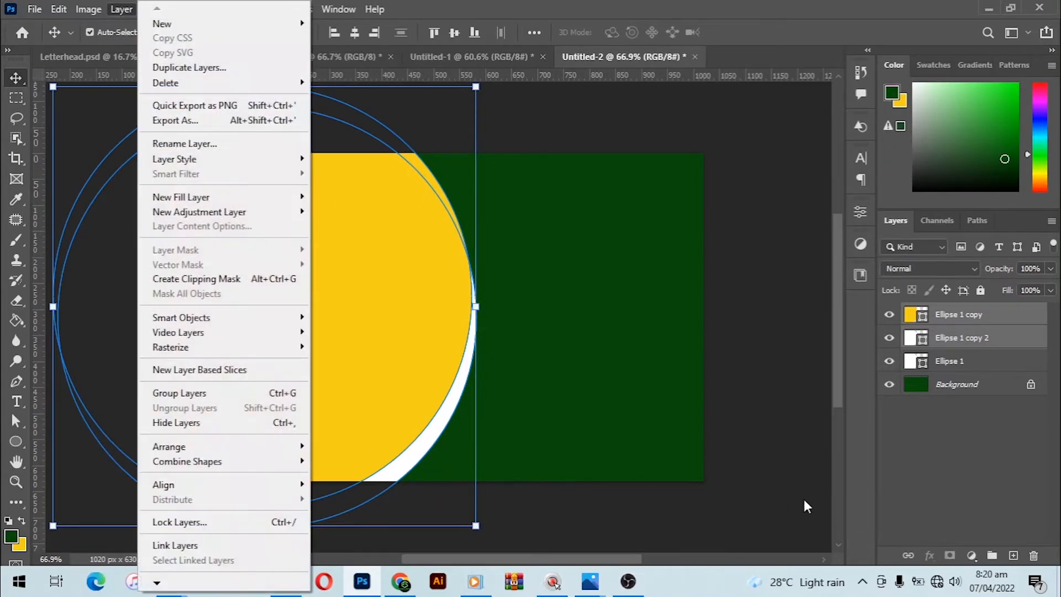
pyautogui.click(286, 406)
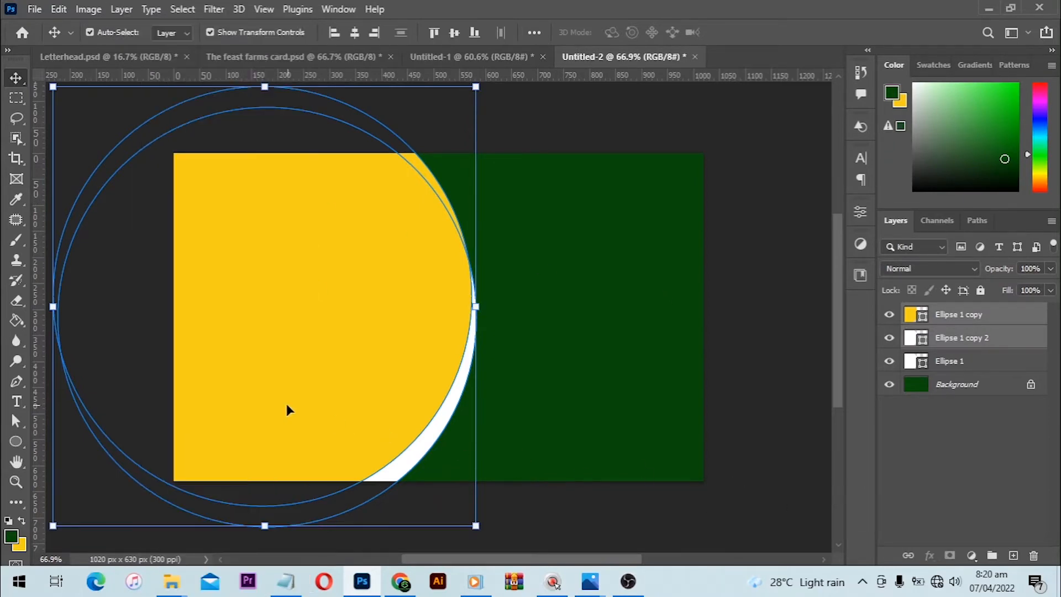
pyautogui.click(788, 450)
# - Nudge the yellow circle slightly left to widen the white crescent along its right edge
pyautogui.click(336, 381)
pyautogui.press('Left')
pyautogui.press('Left')
pyautogui.press('Left')
pyautogui.press('Left')
pyautogui.press('Left')
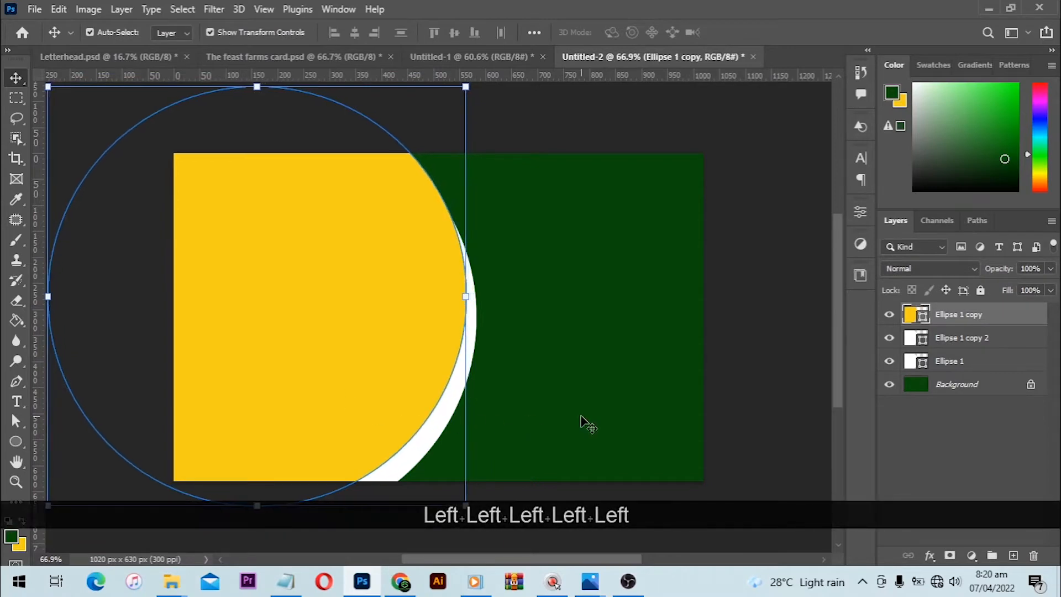
# - Combine the yellow circle and the upper white copy with Subtract Front Shape into a yellow crescent, and clear the selection
pyautogui.keyDown('shift'); pyautogui.click(919, 334); pyautogui.keyUp('shift')
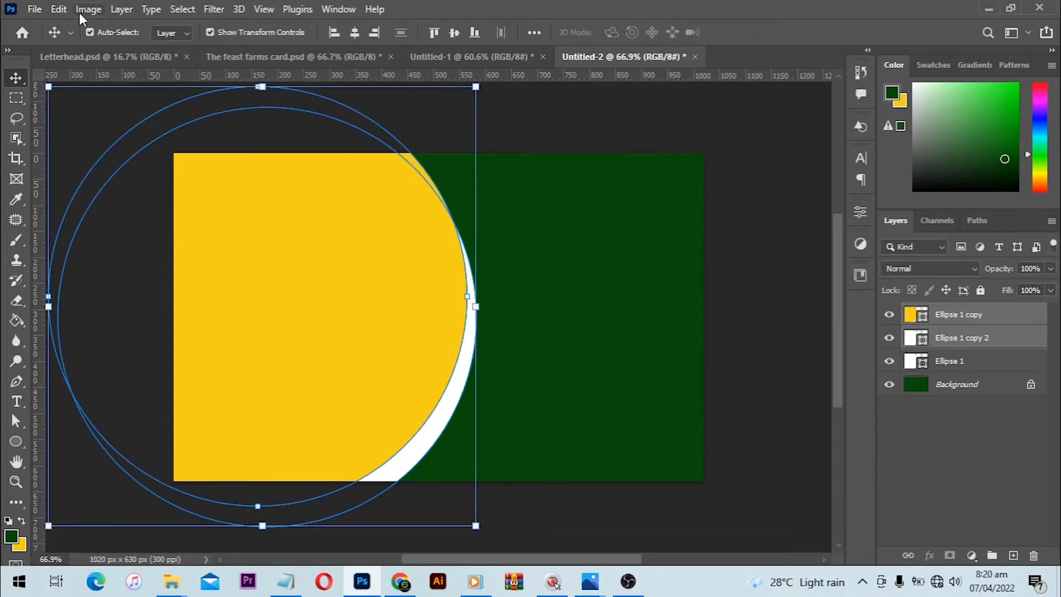
pyautogui.click(122, 10)
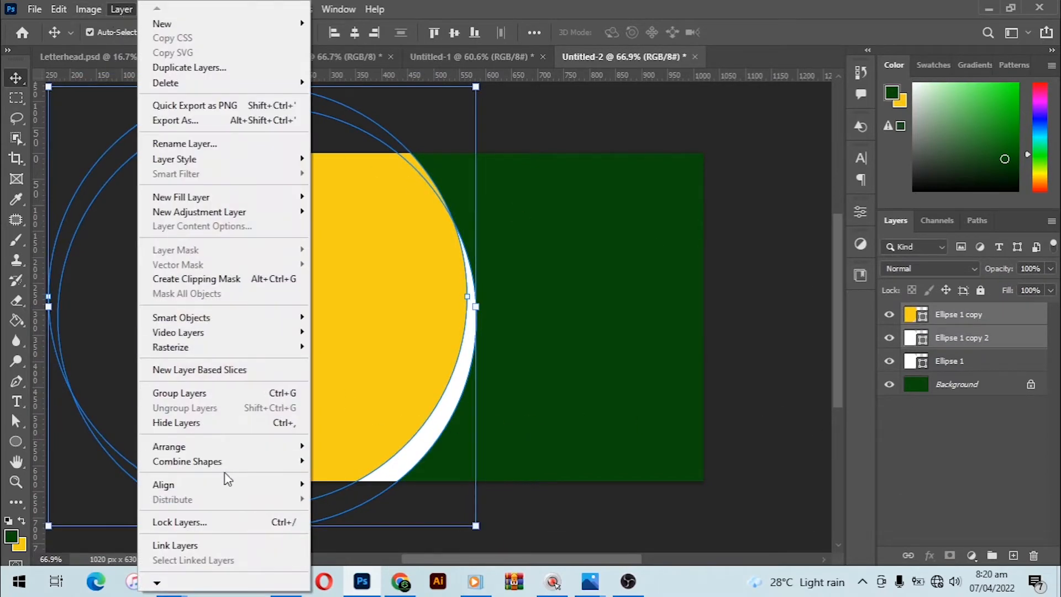
pyautogui.moveTo(224, 468)
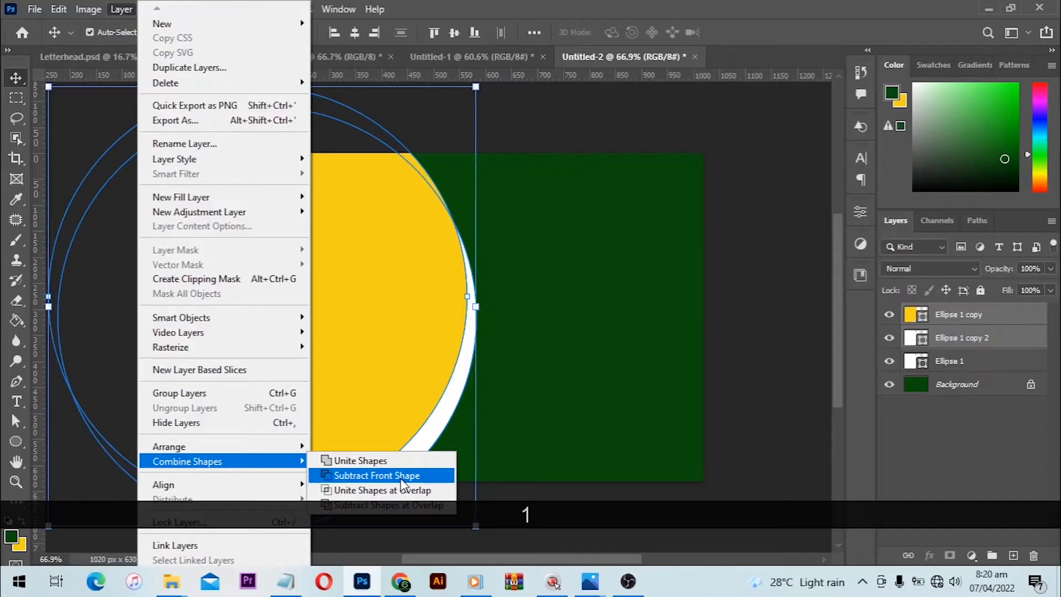
pyautogui.click(402, 479)
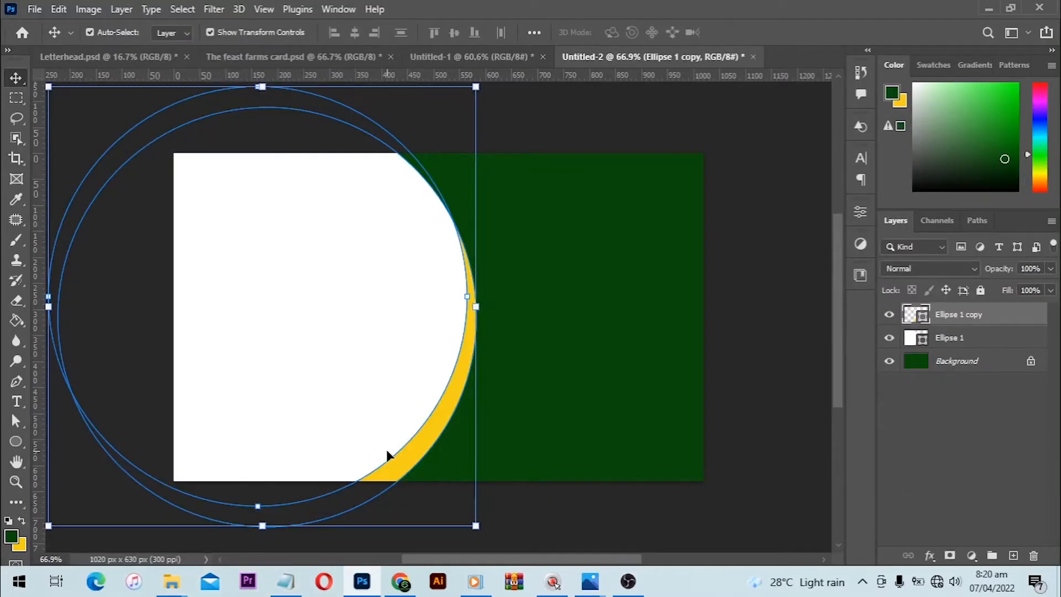
pyautogui.click(572, 543)
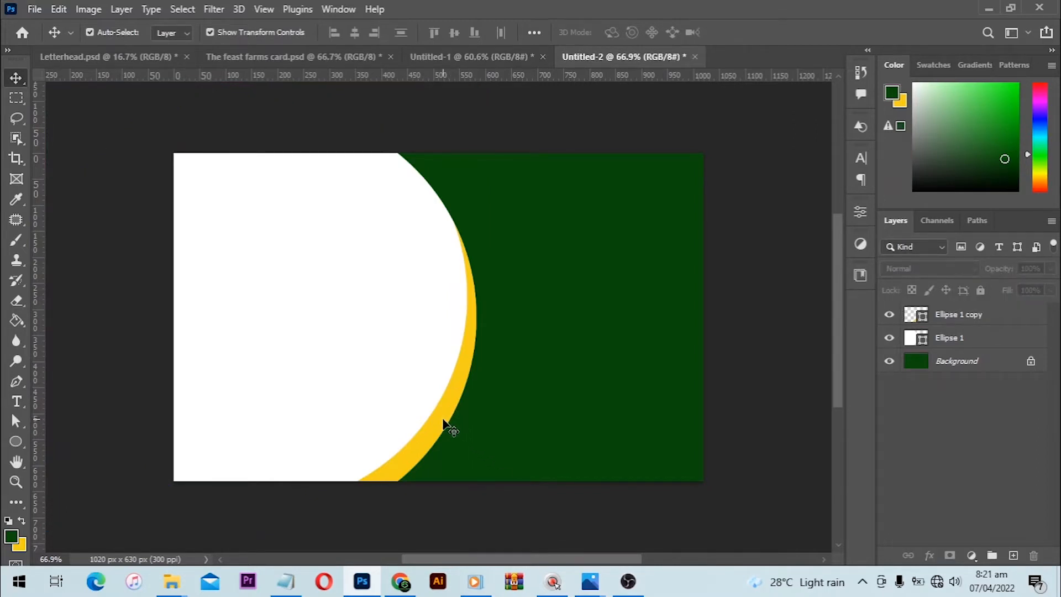
# - Move the yellow crescent left and slightly down, inside the white circle's right edge
pyautogui.moveTo(444, 420); pyautogui.dragTo(405, 432)
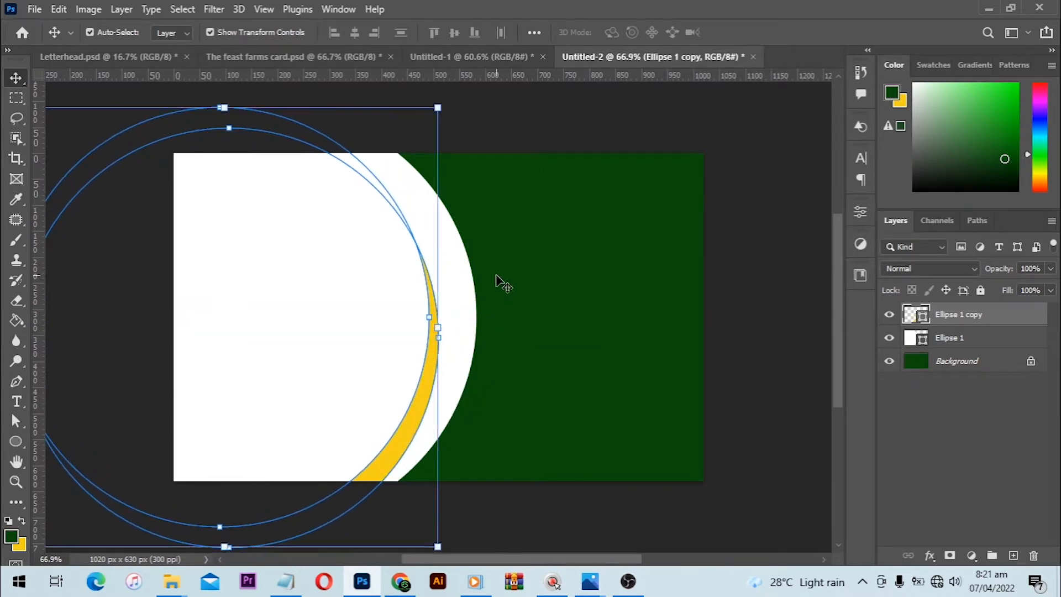
pyautogui.hotkey('ctrl', 't')
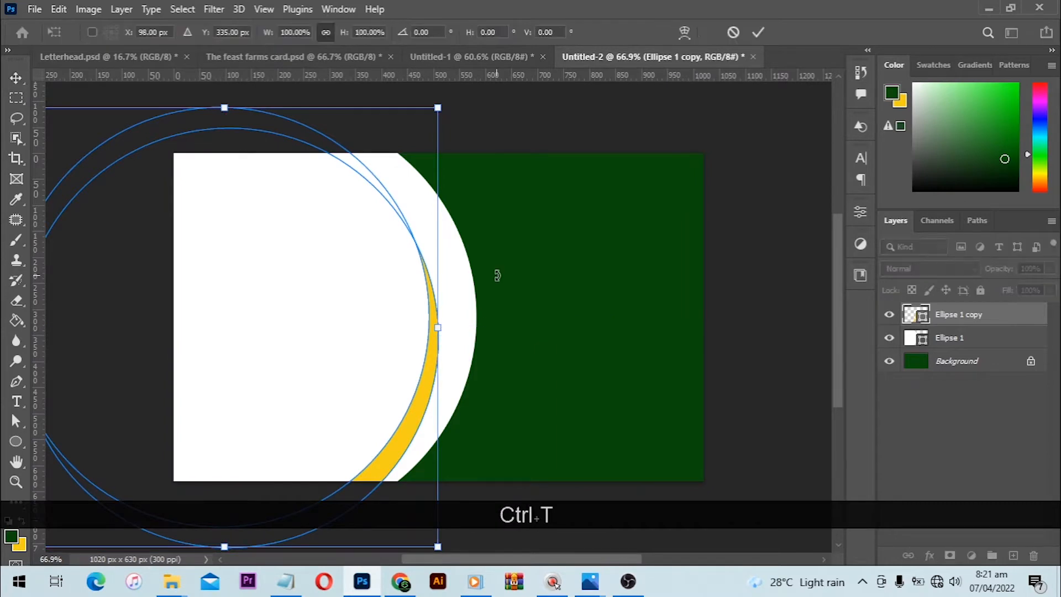
pyautogui.click(734, 32)
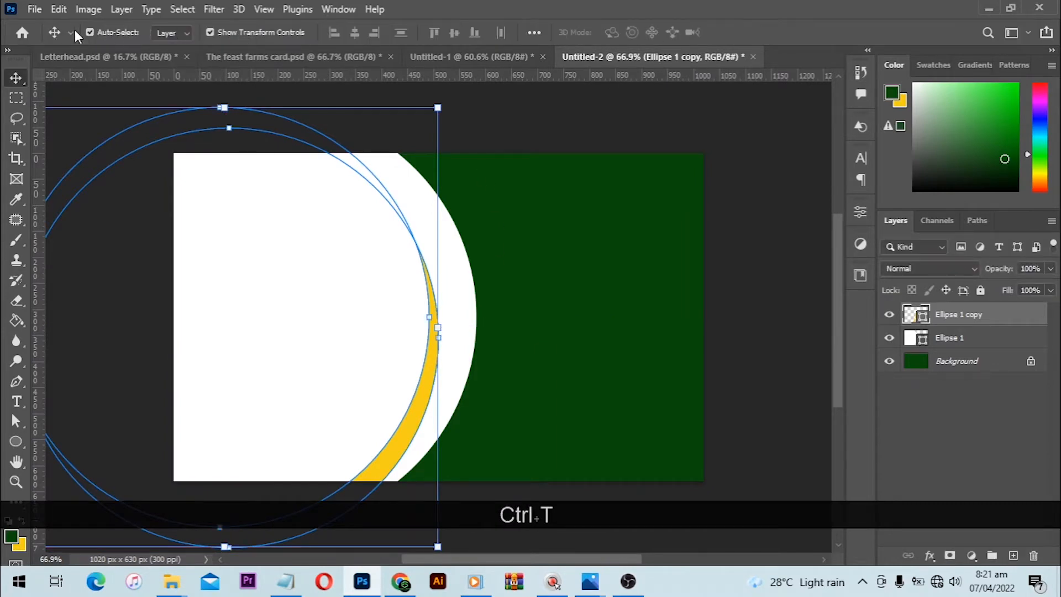
# - Rotate the yellow crescent path about 26° clockwise with Free Transform and position it just inside the white circle's lower right curve
pyautogui.click(60, 10)
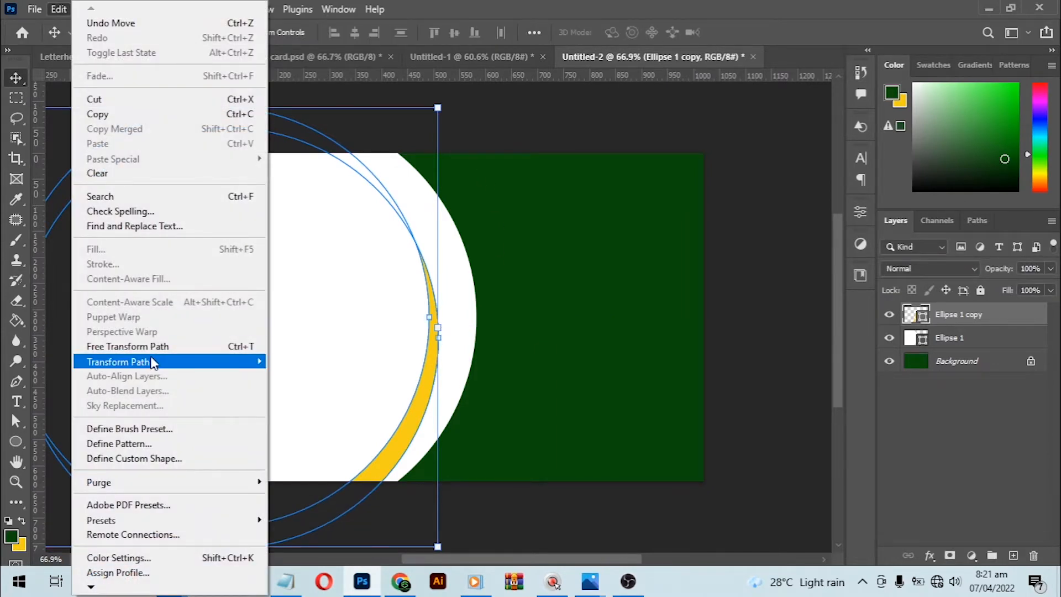
pyautogui.moveTo(153, 367)
pyautogui.click(127, 346)
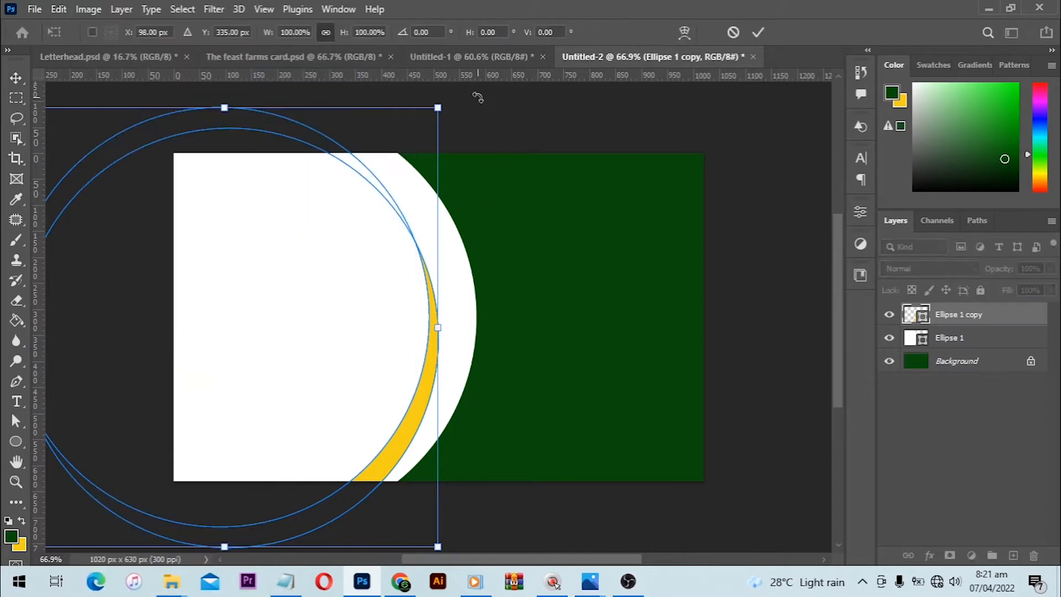
pyautogui.moveTo(479, 98); pyautogui.dragTo(540, 147)
pyautogui.moveTo(453, 264); pyautogui.dragTo(459, 249)
pyautogui.moveTo(570, 235); pyautogui.dragTo(590, 286)
pyautogui.moveTo(484, 258); pyautogui.dragTo(467, 278)
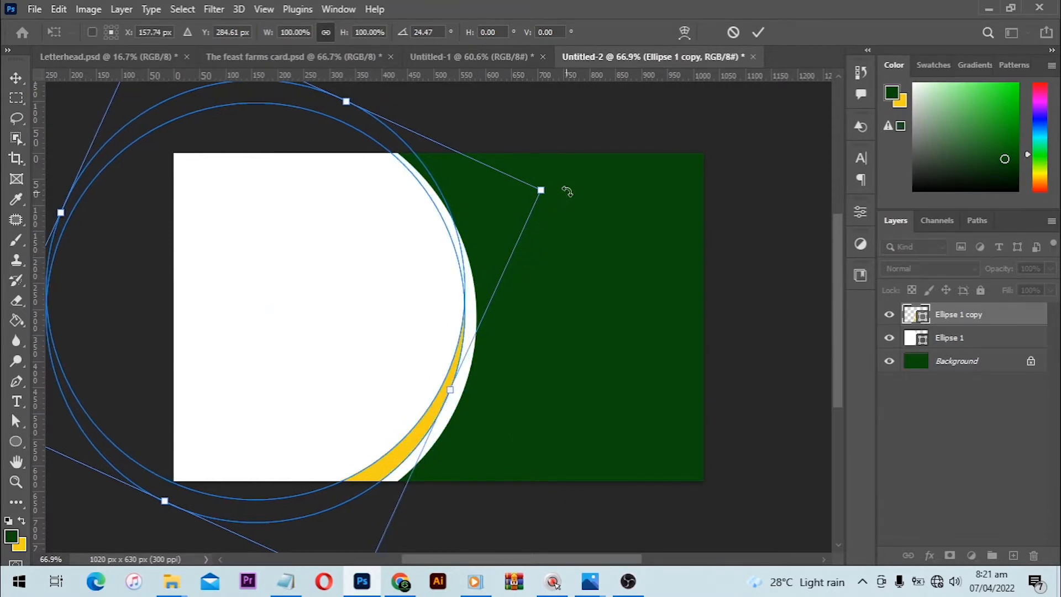
pyautogui.moveTo(568, 189); pyautogui.dragTo(569, 198)
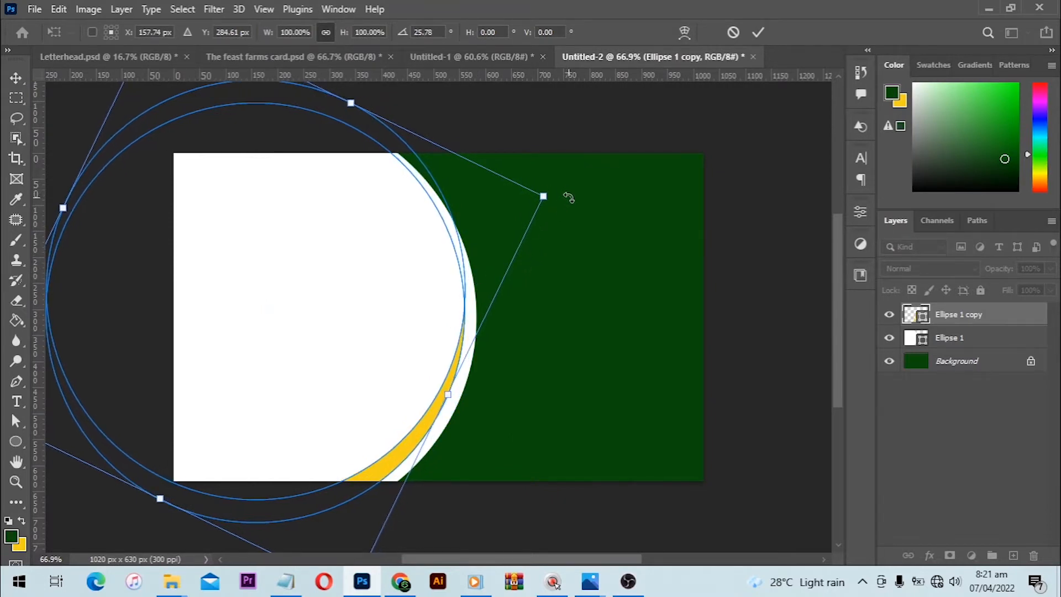
pyautogui.press('Left')
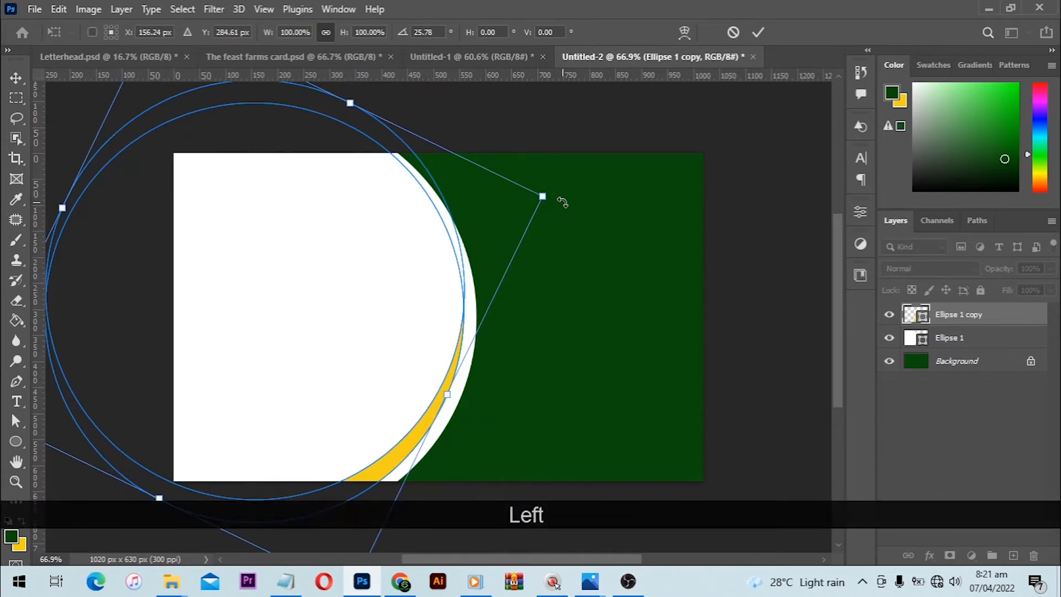
pyautogui.press('Return')
pyautogui.click(741, 338)
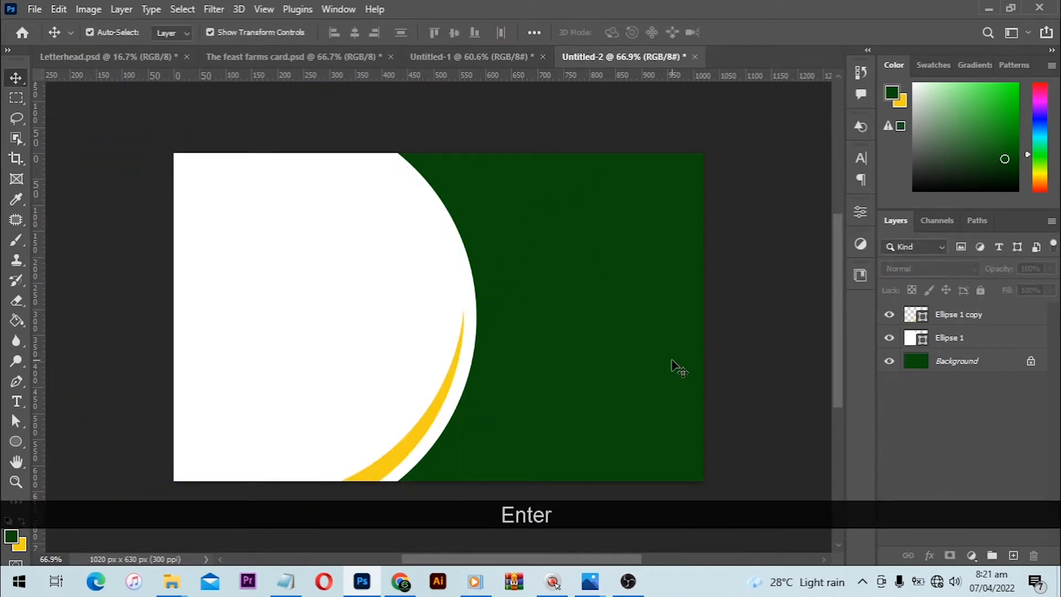
# - Nudge the yellow crescent slightly right, closer to the white circle's edge
pyautogui.click(451, 381)
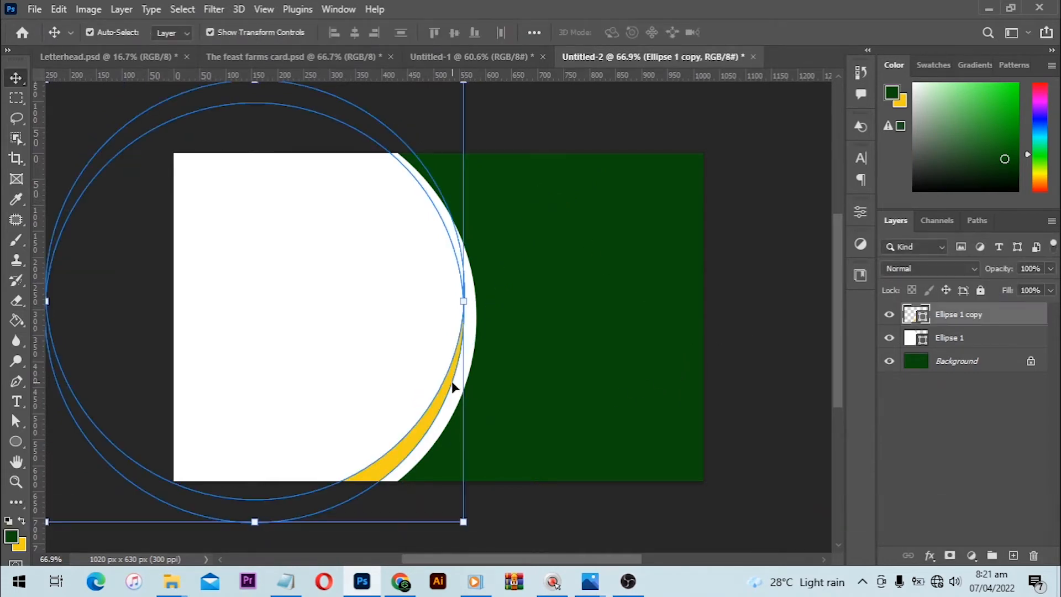
pyautogui.press('Right')
pyautogui.press('Right')
pyautogui.press('Right')
pyautogui.press('Right')
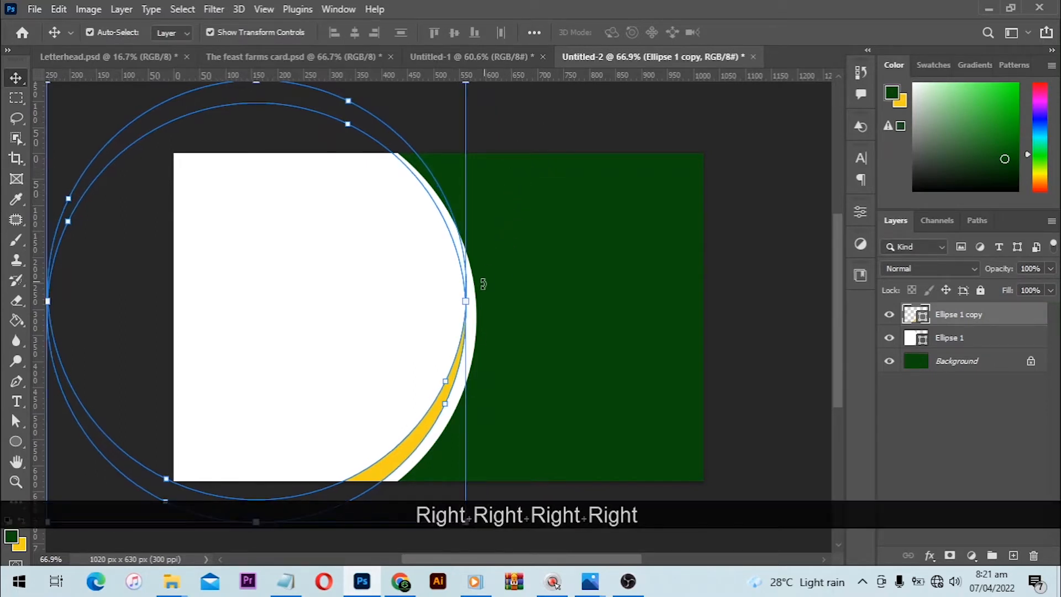
# - Rotate the yellow crescent path about 10° clockwise with Free Transform while shifting it slightly right
pyautogui.moveTo(483, 285); pyautogui.dragTo(487, 300)
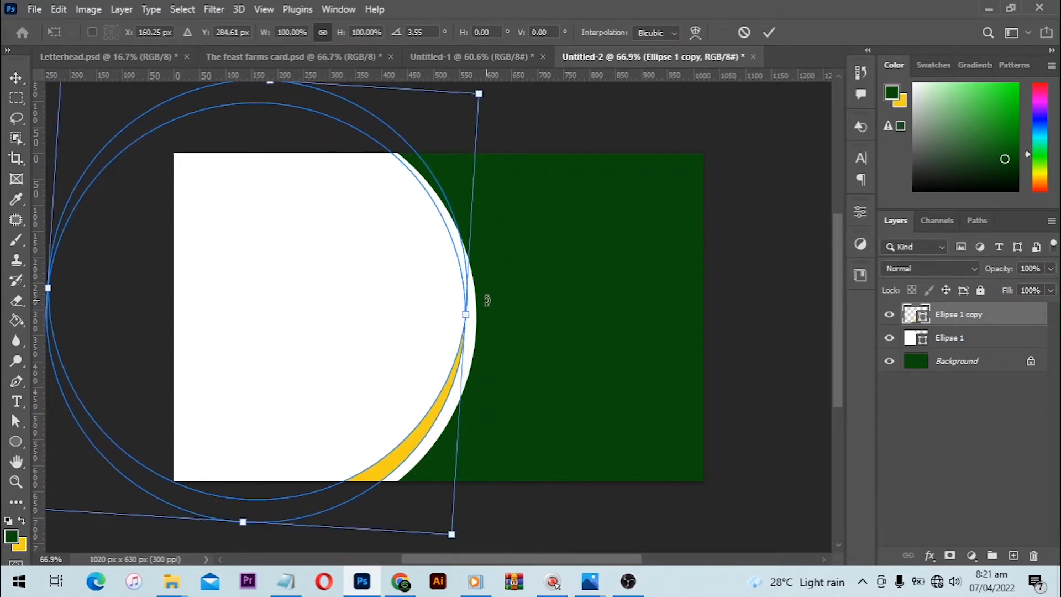
pyautogui.press('Right')
pyautogui.press('Right')
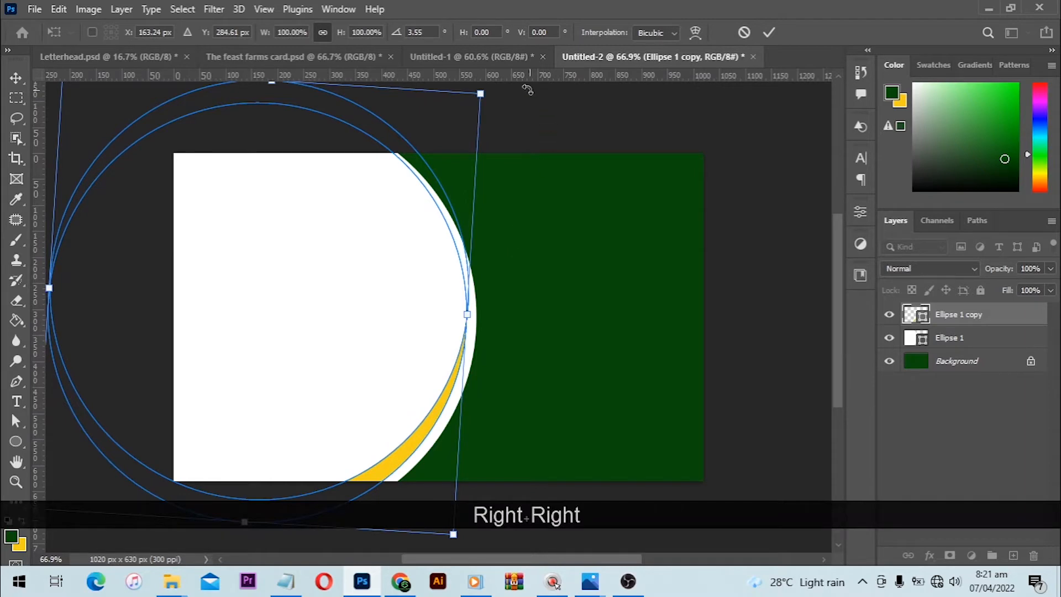
pyautogui.moveTo(528, 90); pyautogui.dragTo(542, 114)
pyautogui.press('Right')
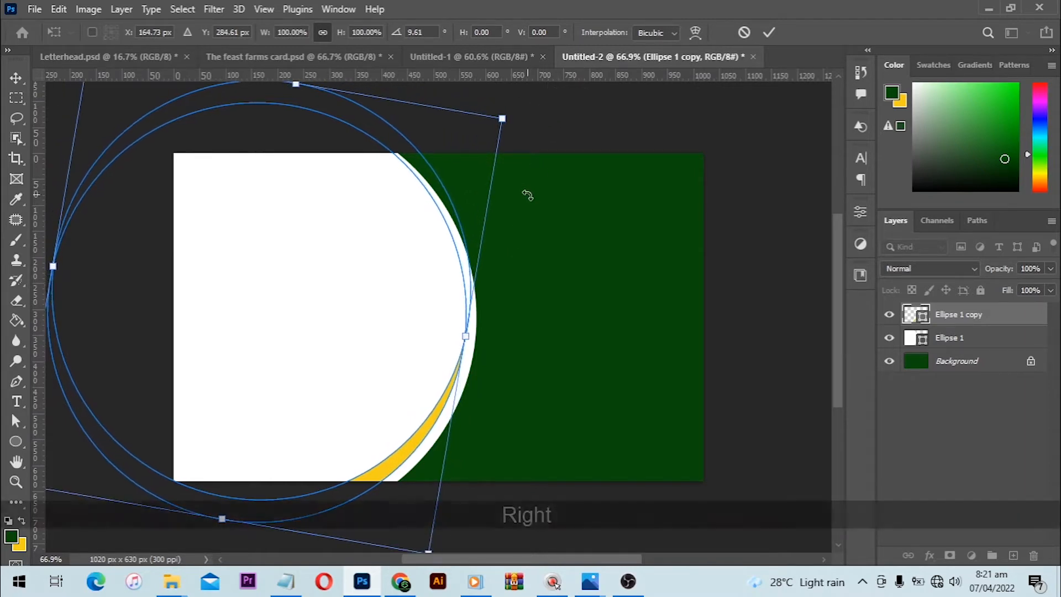
# - Nudge the rotated yellow crescent right and up inside the white circle's lower right curve, and apply the transformation
pyautogui.press('Right')
pyautogui.press('Up')
pyautogui.press('Up')
pyautogui.press('Up')
pyautogui.press('Right')
pyautogui.press('Right')
pyautogui.press('Right')
pyautogui.press('Up')
pyautogui.press('Up')
pyautogui.press('Up')
pyautogui.press('Return')
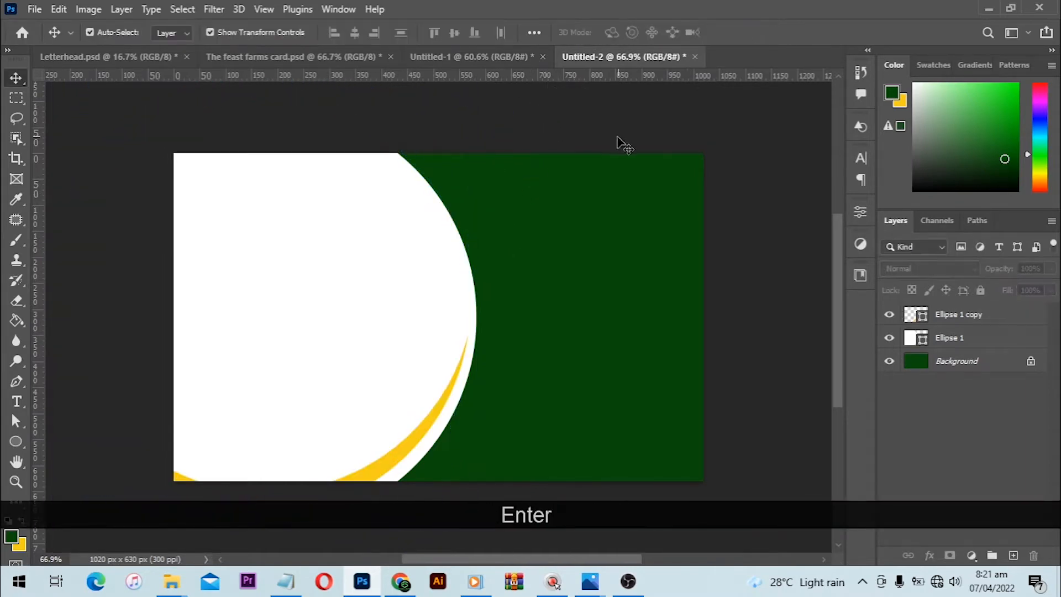
# - Enlarge the white circle to about 101% from its centre and nudge it slightly down
pyautogui.click(445, 397)
pyautogui.press('alt')
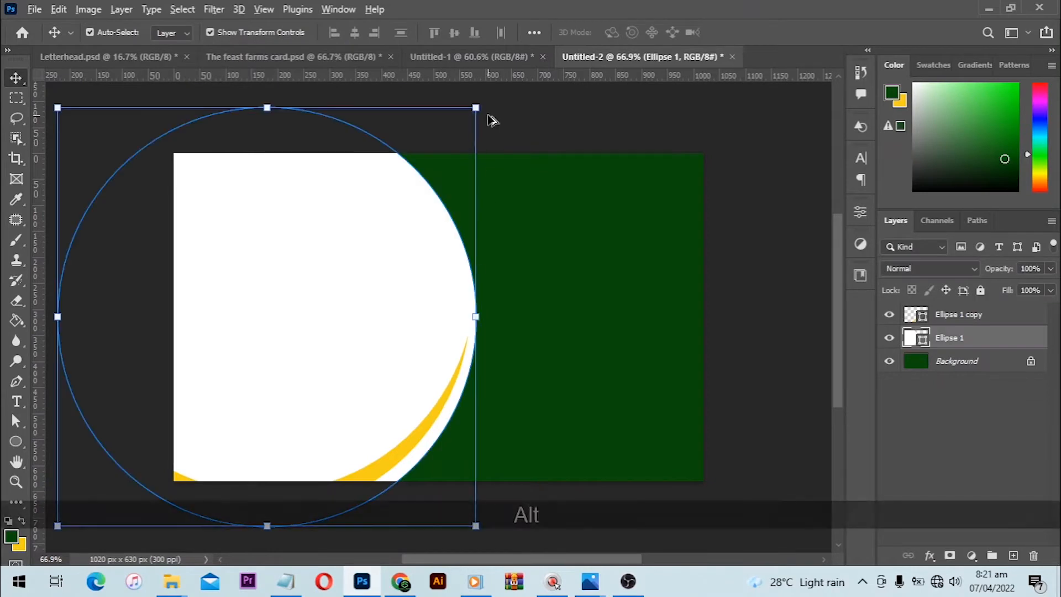
pyautogui.moveTo(476, 108); pyautogui.dragTo(479, 105)
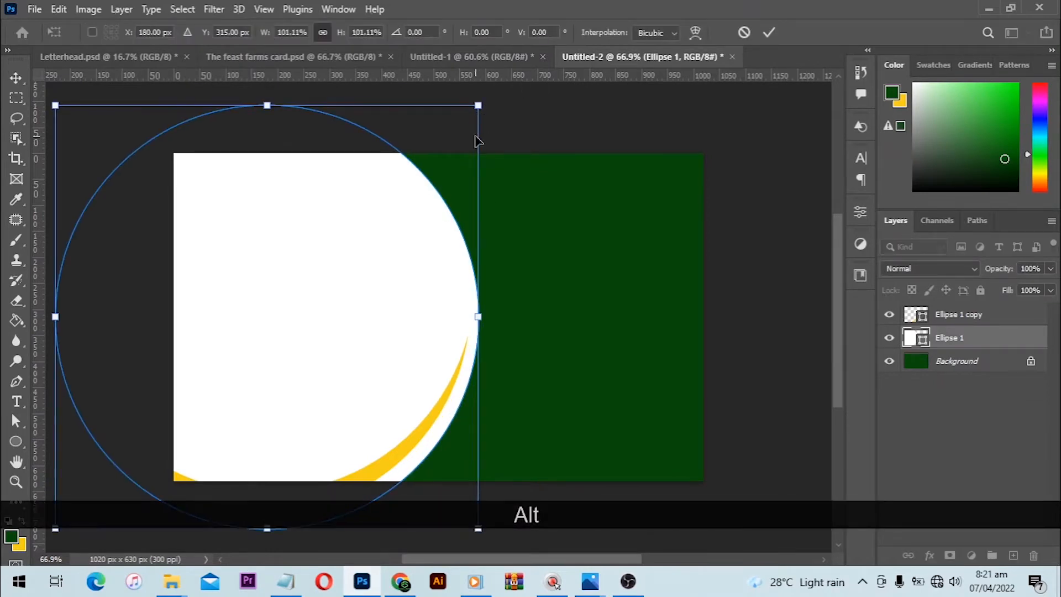
pyautogui.press('Down')
pyautogui.press('Down')
pyautogui.press('Down')
pyautogui.press('Down')
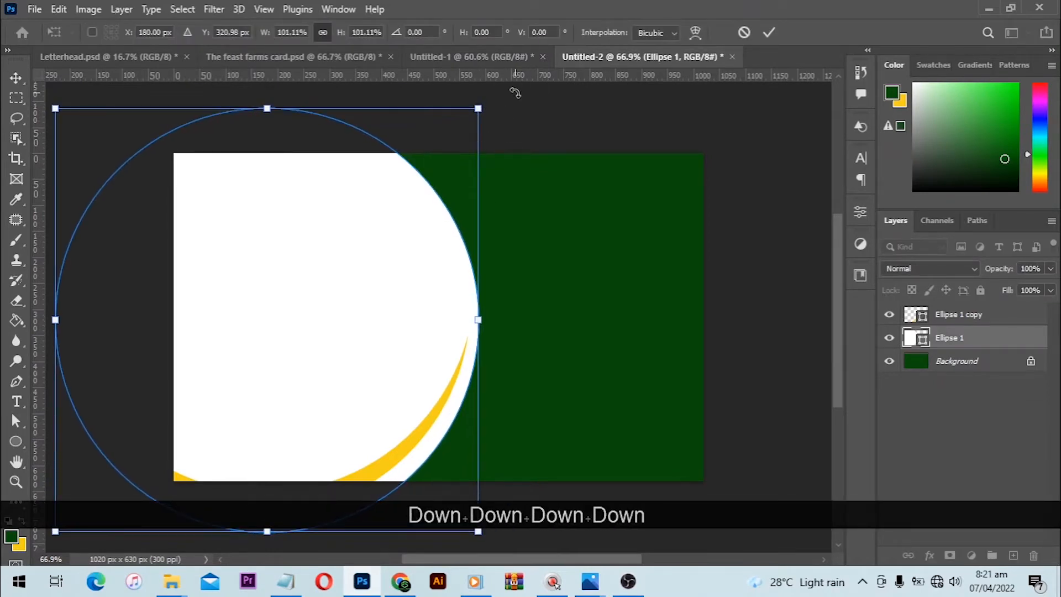
# - Rotate the white circle slightly counter-clockwise, shift it a little left and down, and apply the transformation
pyautogui.moveTo(514, 95); pyautogui.dragTo(508, 56)
pyautogui.scroll(-6, 526, 277)
pyautogui.moveTo(378, 280); pyautogui.dragTo(374, 287)
pyautogui.press('Return')
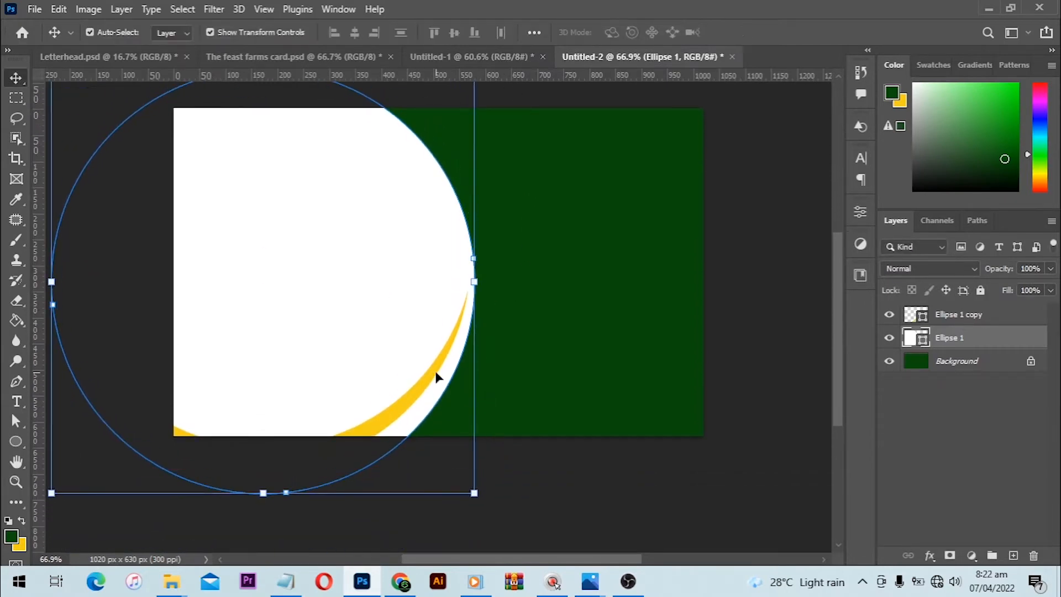
pyautogui.click(588, 455)
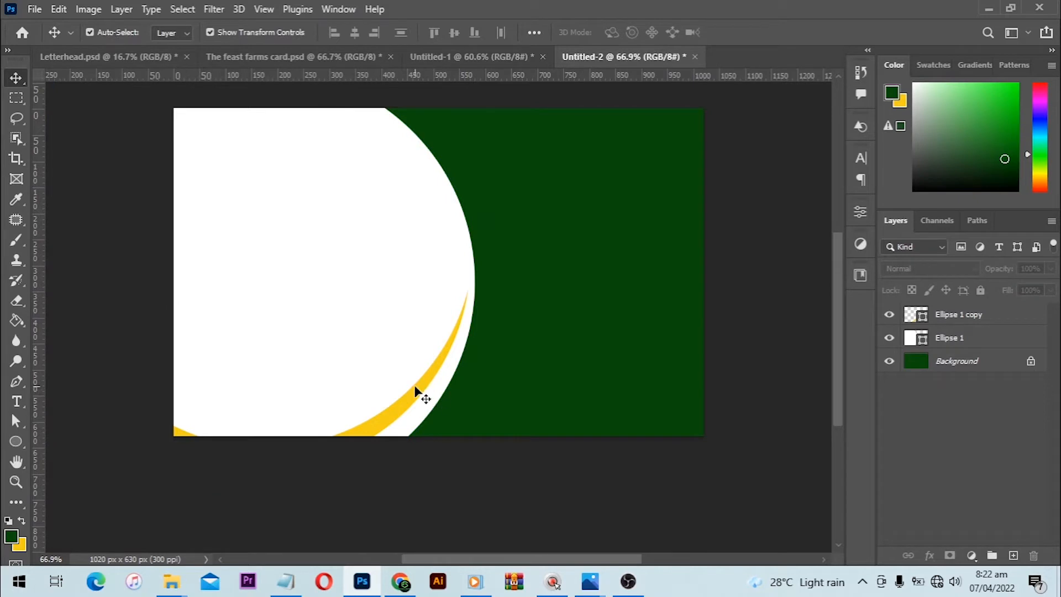
# - Rotate the yellow crescent about 7° counter-clockwise with Free Transform and move it down along the white circle's curve
pyautogui.click(416, 388)
pyautogui.hotkey('ctrl', 't')
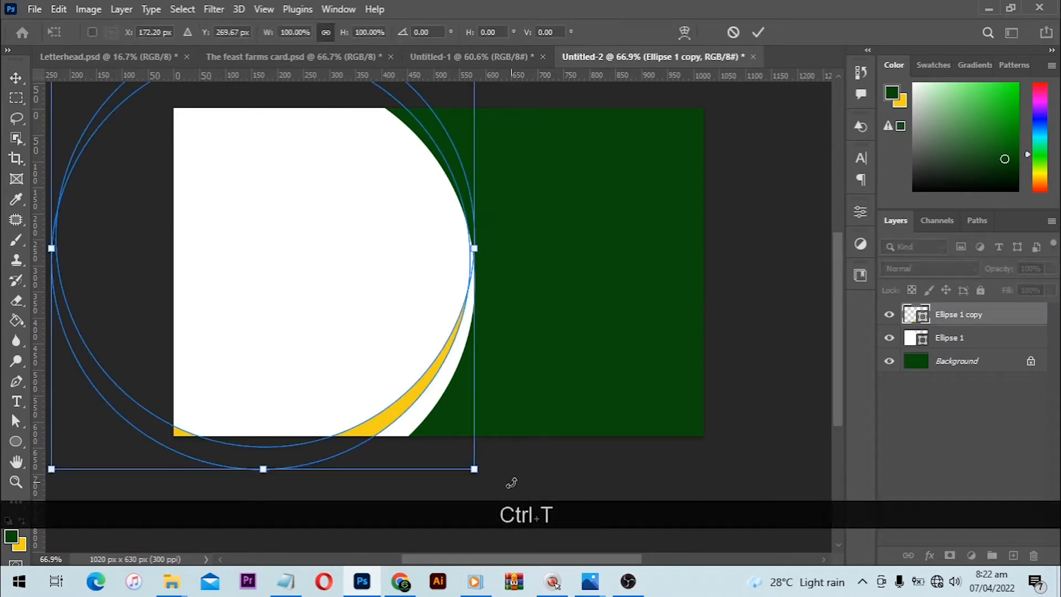
pyautogui.moveTo(513, 464); pyautogui.dragTo(544, 426)
pyautogui.moveTo(345, 338); pyautogui.dragTo(351, 353)
# - Scale the yellow crescent to about 102% from its centre and move it left, away from the white circle's edge
pyautogui.press('alt')
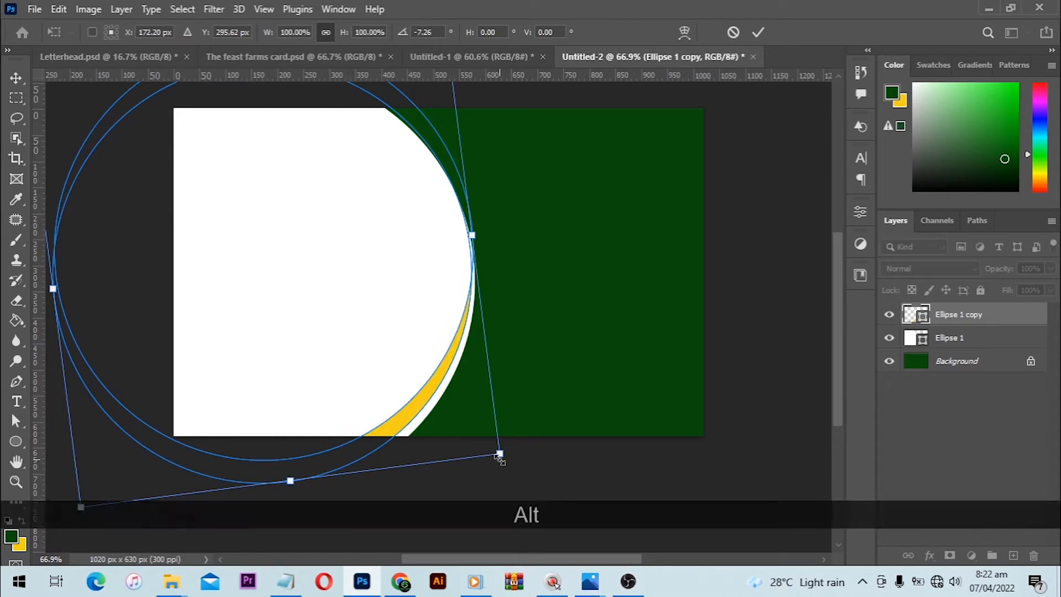
pyautogui.moveTo(499, 454); pyautogui.dragTo(500, 469)
pyautogui.moveTo(477, 338); pyautogui.dragTo(467, 335)
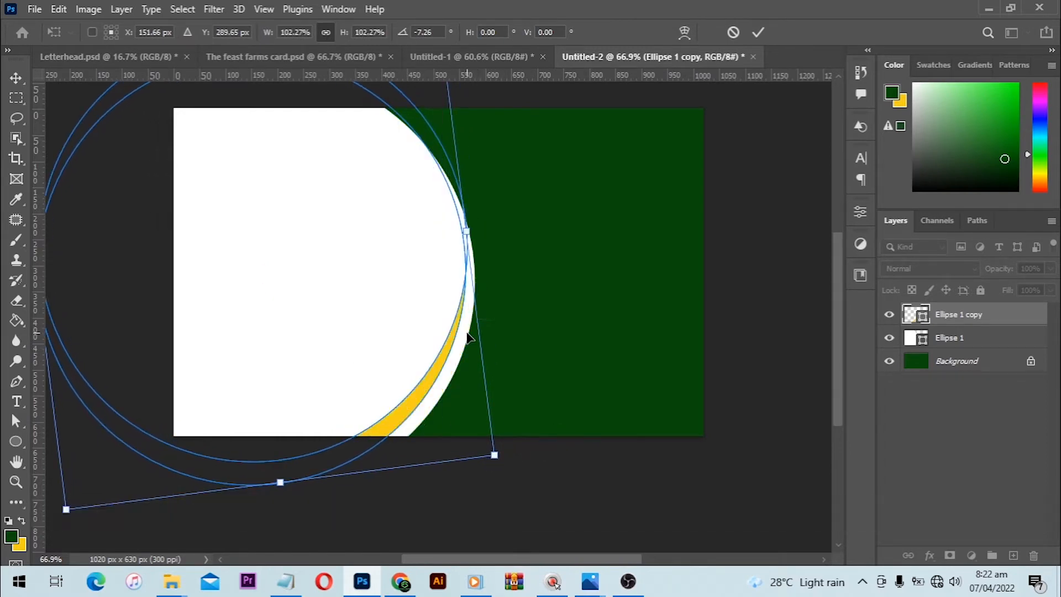
# - Fine-tune the enlarged yellow crescent slightly right and up to leave a thin white band outside it, and apply the transformation
pyautogui.press('Right')
pyautogui.press('Right')
pyautogui.press('Right')
pyautogui.press('Right')
pyautogui.press('Right')
pyautogui.press('Right')
pyautogui.press('Left')
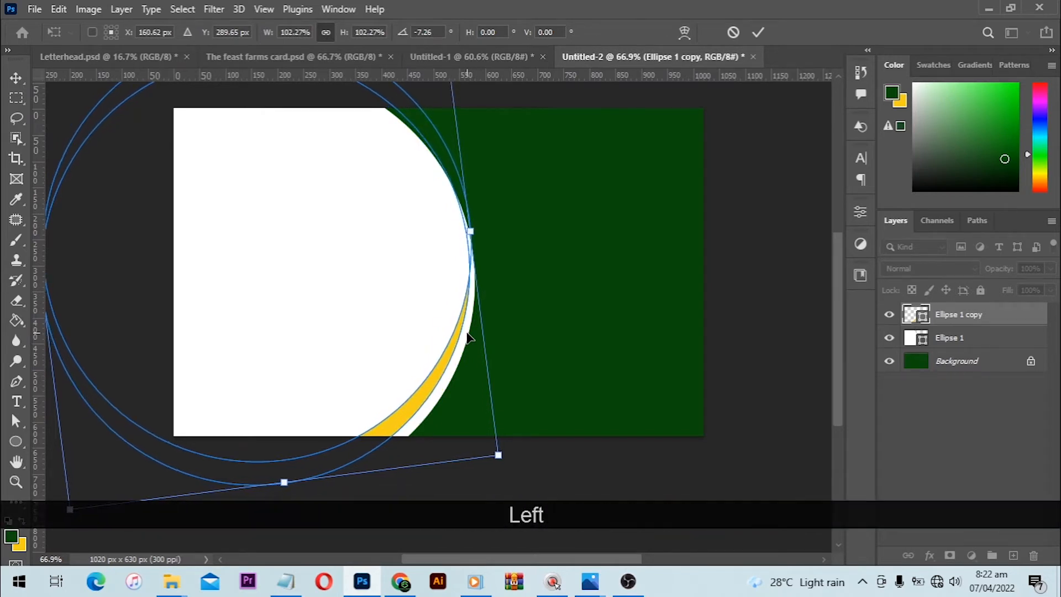
pyautogui.press('Left')
pyautogui.press('Left')
pyautogui.press('Left')
pyautogui.press('Up')
pyautogui.press('Up')
pyautogui.press('Up')
pyautogui.press('Up')
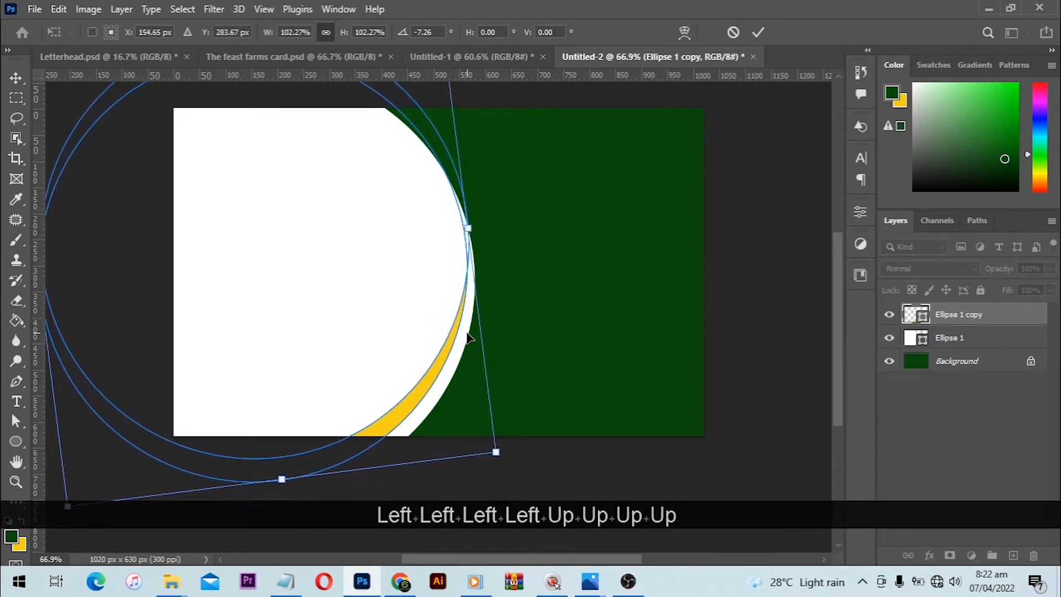
pyautogui.press('Up')
pyautogui.press('Right')
pyautogui.press('Up')
pyautogui.press('Right')
pyautogui.press('Right')
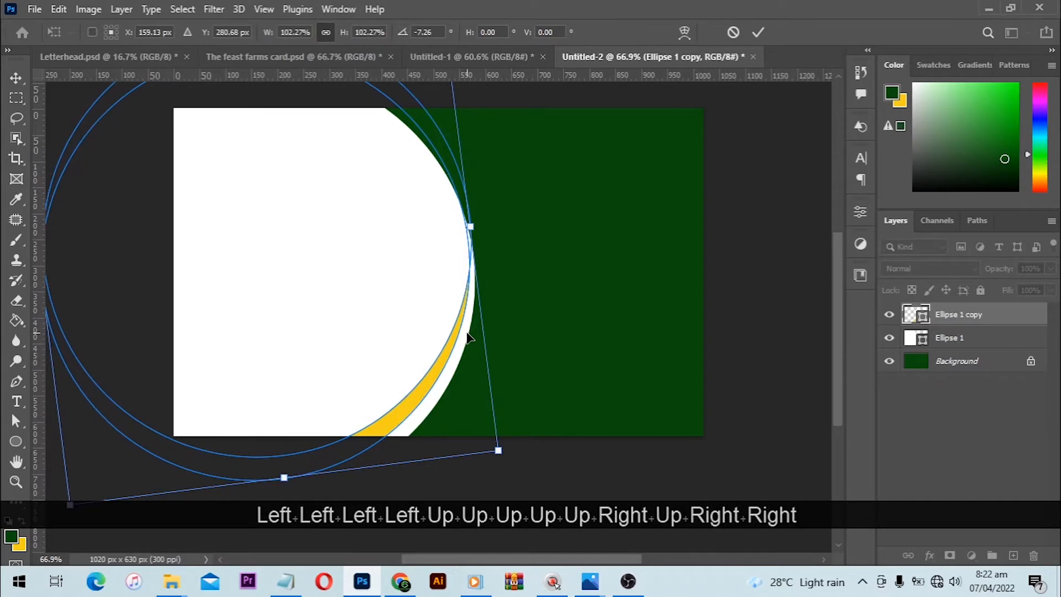
pyautogui.press('Up')
pyautogui.press('Right')
pyautogui.press('Return')
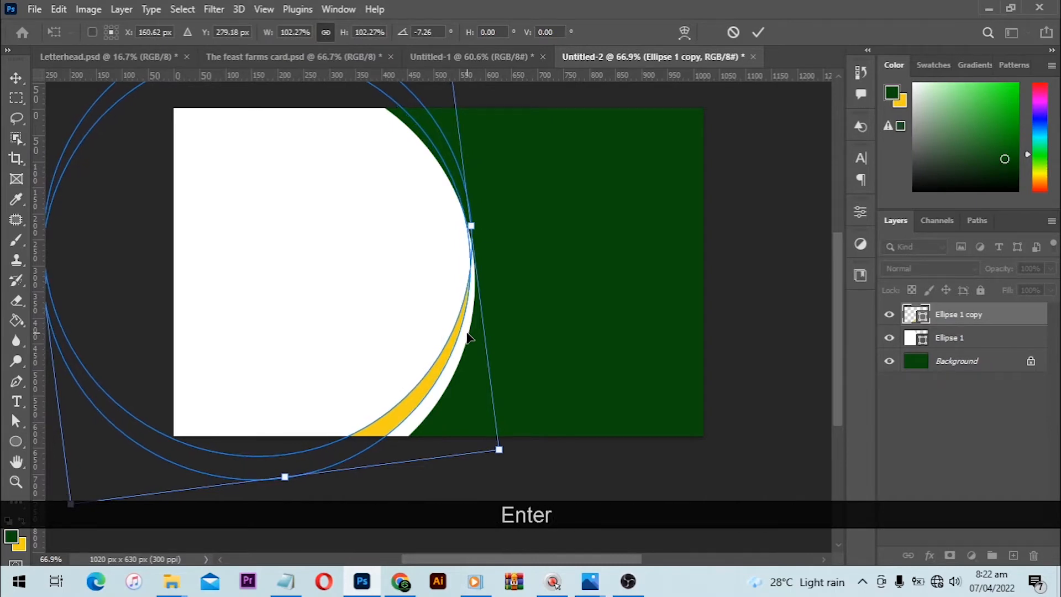
# - Duplicate the yellow crescent's layer, Ellipse 1 copy
pyautogui.click(765, 301)
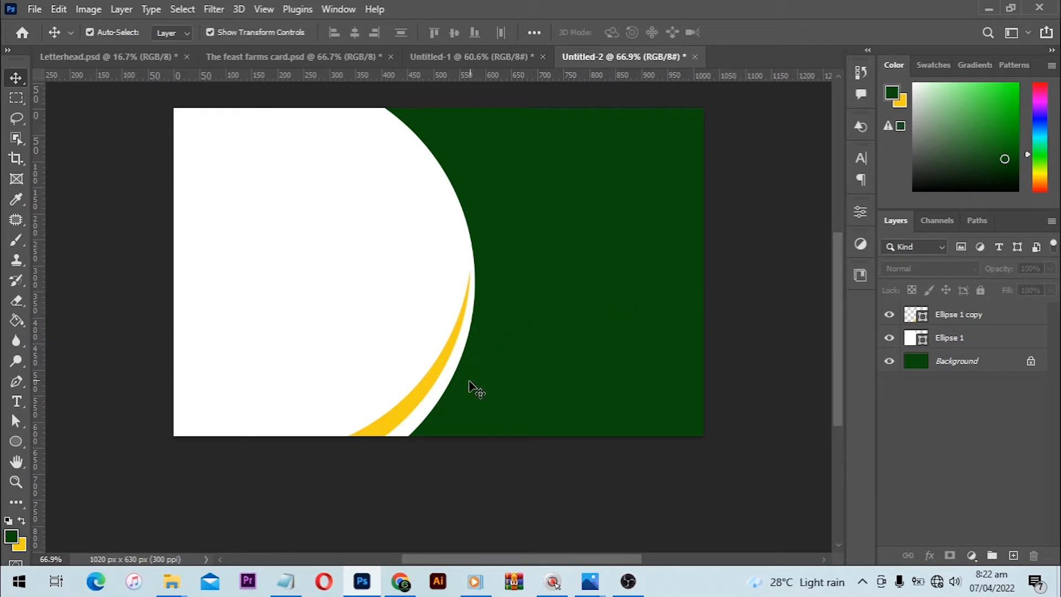
pyautogui.click(413, 406)
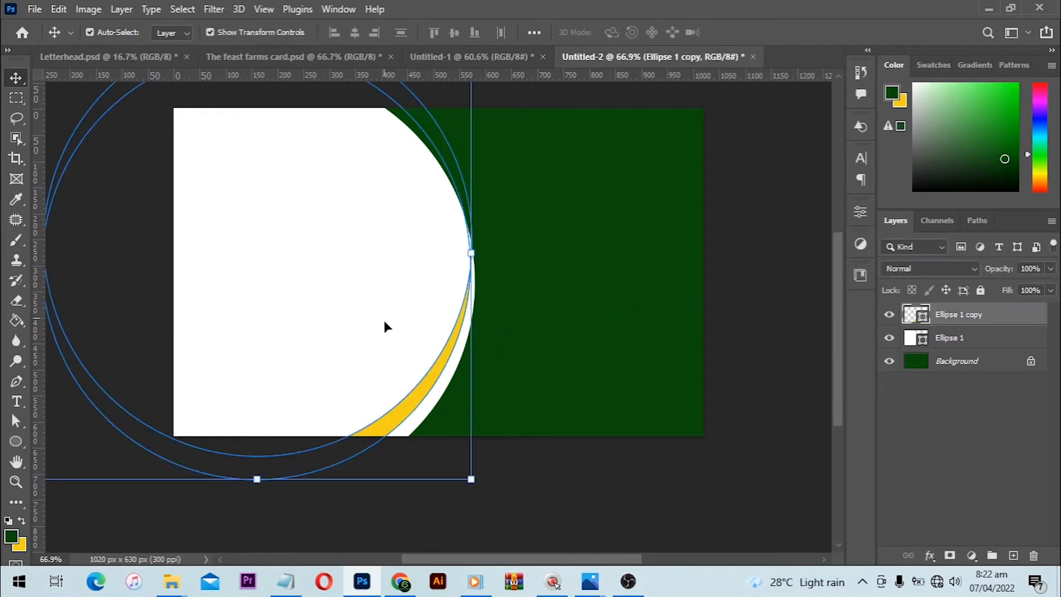
pyautogui.moveTo(978, 313); pyautogui.dragTo(1015, 556)
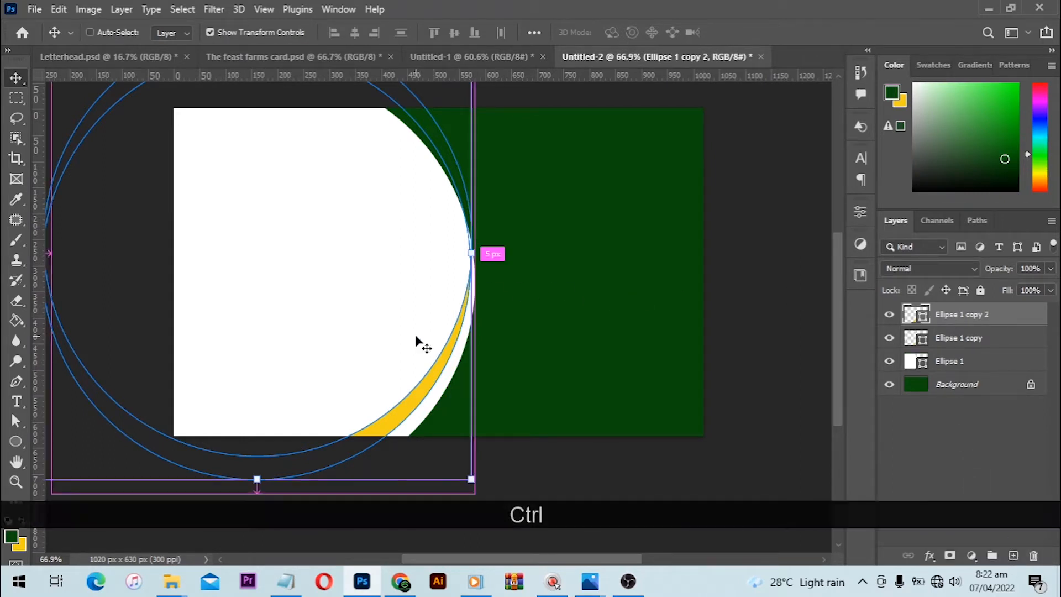
pyautogui.hotkey('ctrl', 't')
pyautogui.rightClick(409, 240)
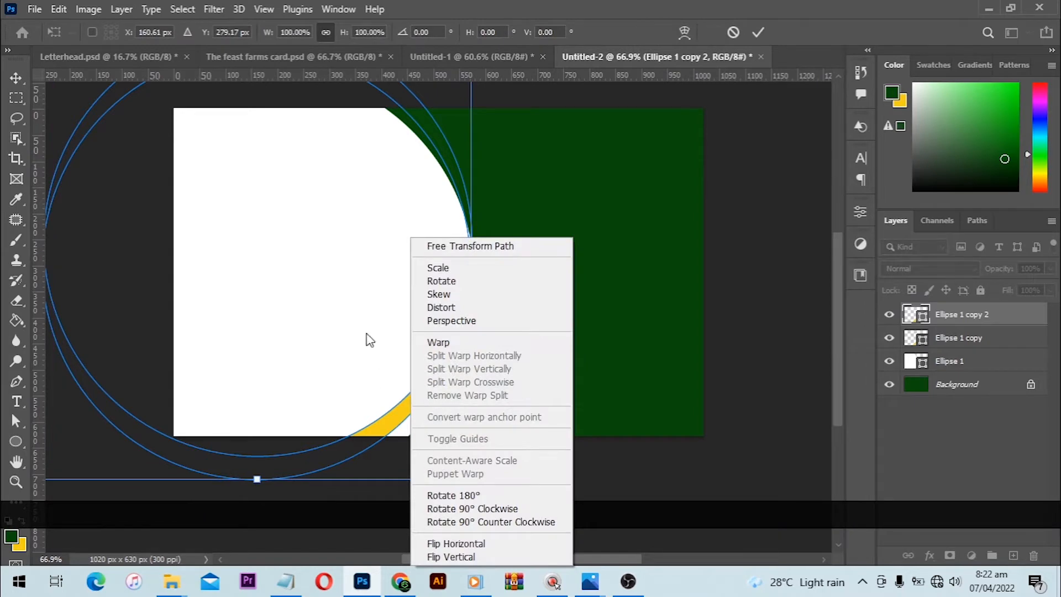
pyautogui.click(346, 221)
pyautogui.rightClick(347, 221)
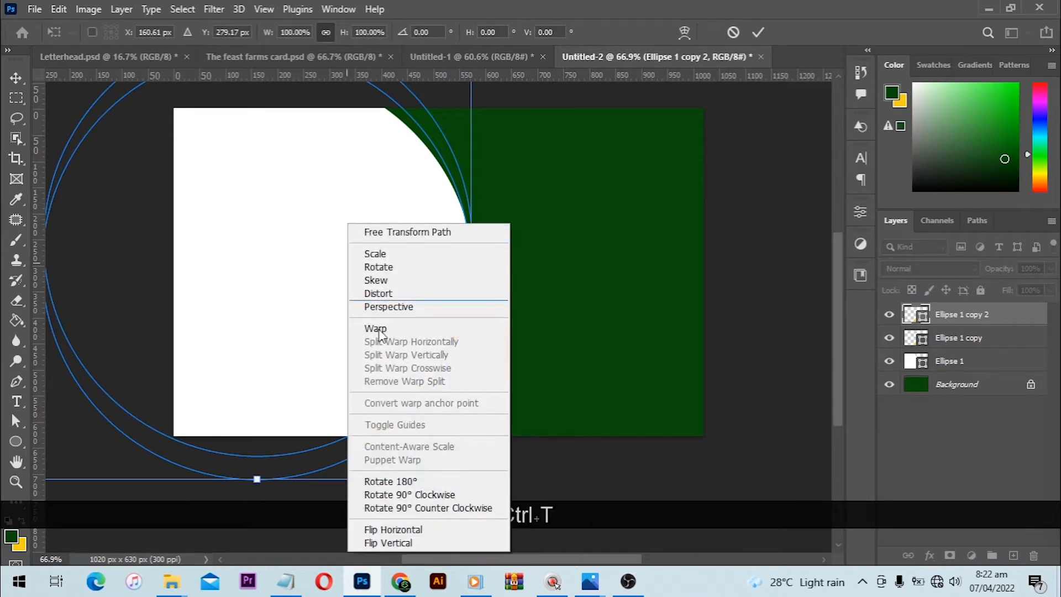
pyautogui.click(409, 539)
pyautogui.moveTo(394, 165); pyautogui.dragTo(360, 175)
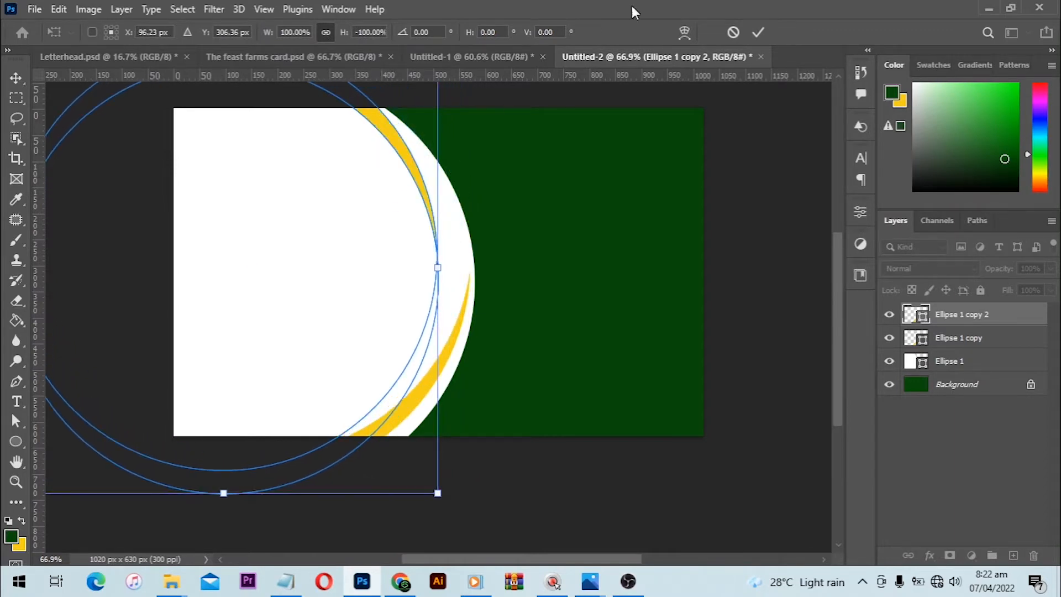
pyautogui.click(733, 33)
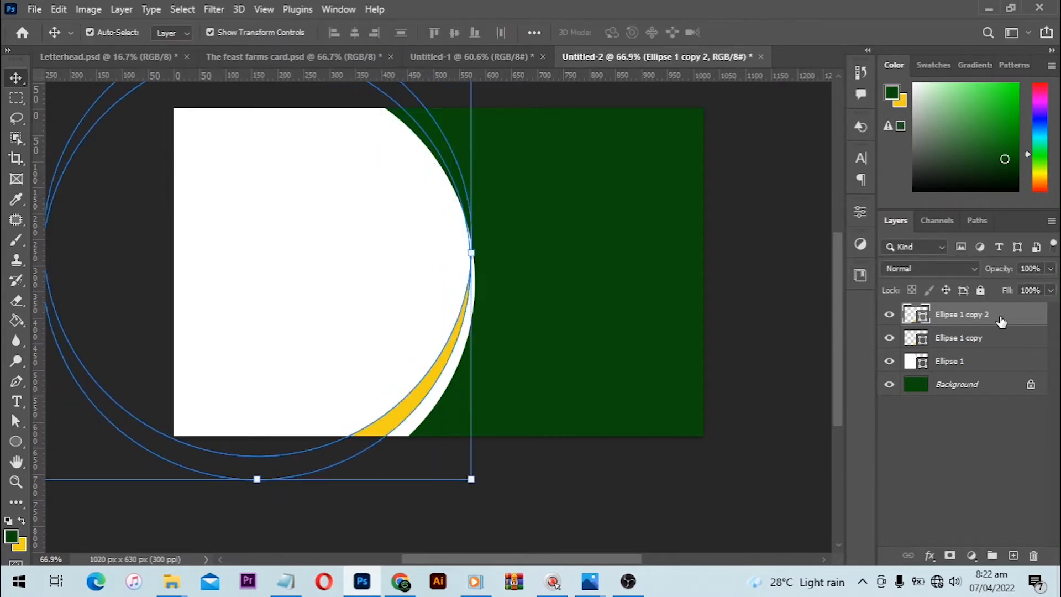
# - Flip the duplicated crescent path vertically with Free Transform so its yellow part faces the card's upper edge
pyautogui.click(58, 10)
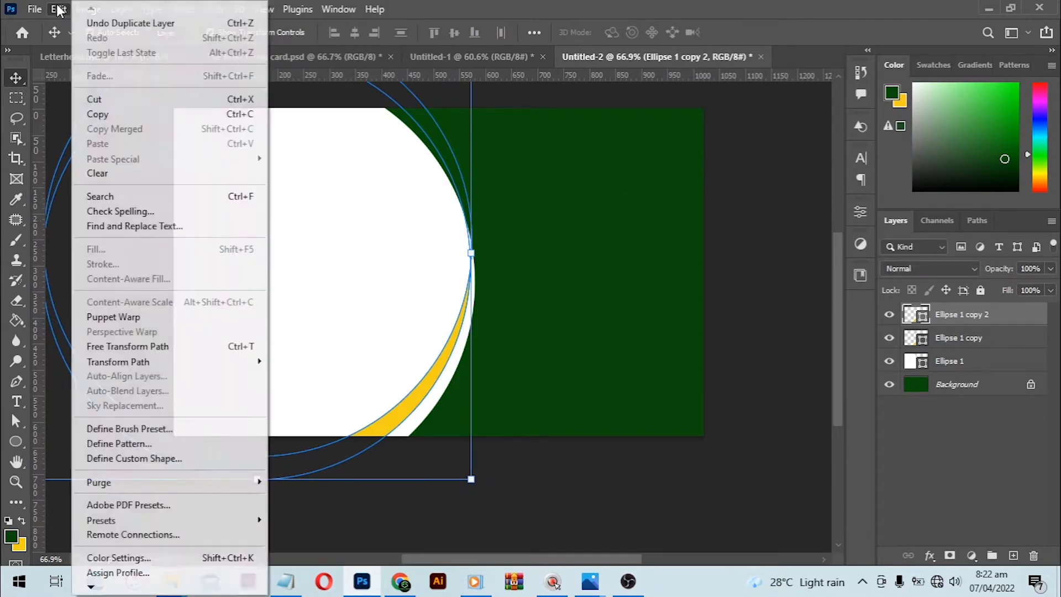
pyautogui.click(166, 346)
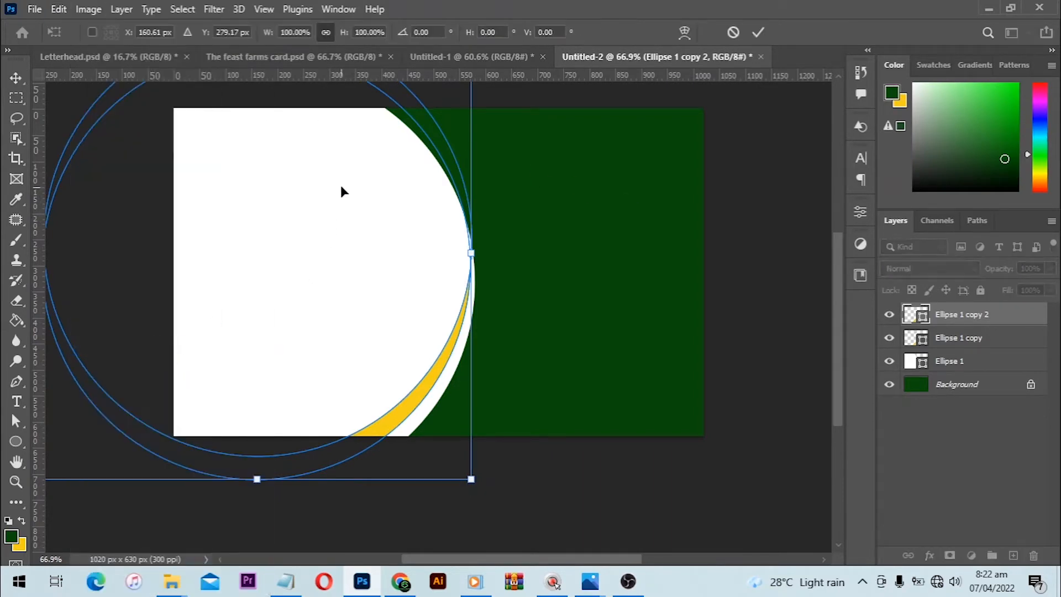
pyautogui.rightClick(296, 227)
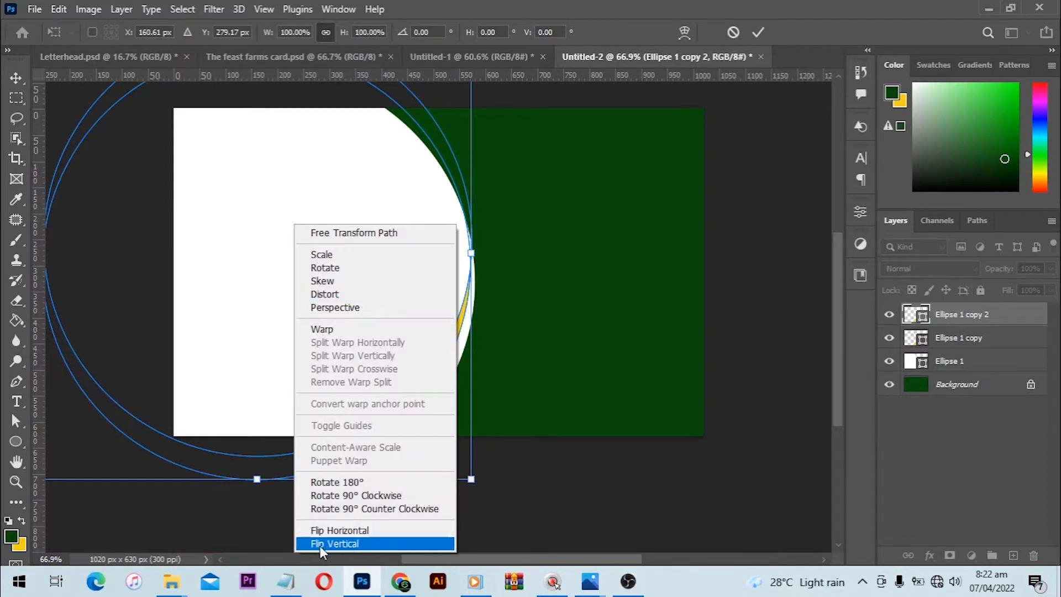
pyautogui.click(340, 544)
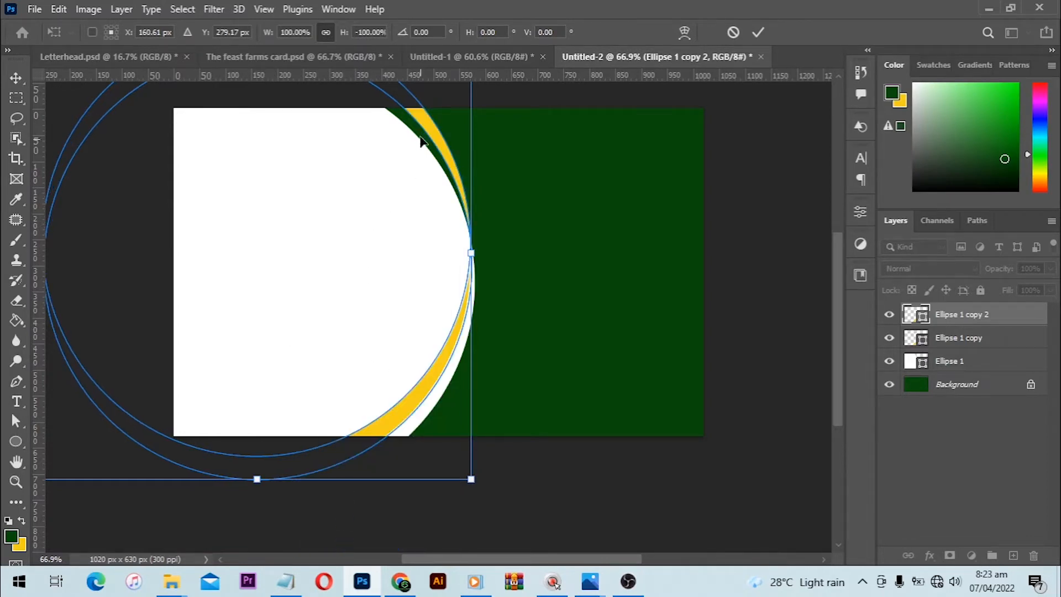
# - Rotate the flipped crescent about 24° counter-clockwise and place it inside the white circle's upper right curve
pyautogui.moveTo(420, 138); pyautogui.dragTo(394, 149)
pyautogui.moveTo(485, 334); pyautogui.dragTo(499, 244)
pyautogui.moveTo(388, 255); pyautogui.dragTo(391, 281)
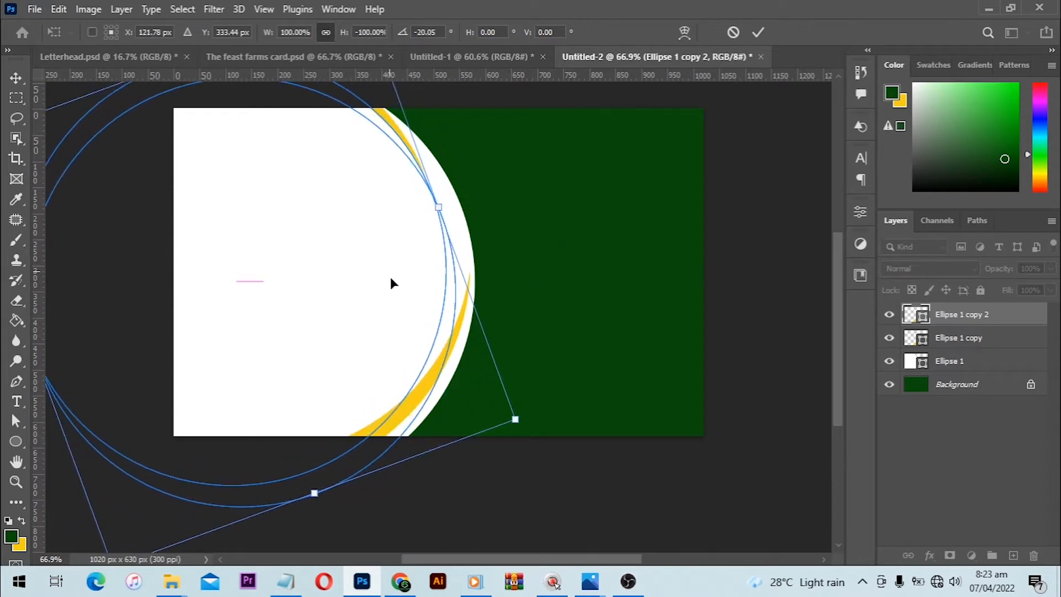
pyautogui.moveTo(547, 242); pyautogui.dragTo(549, 220)
pyautogui.moveTo(436, 263); pyautogui.dragTo(446, 277)
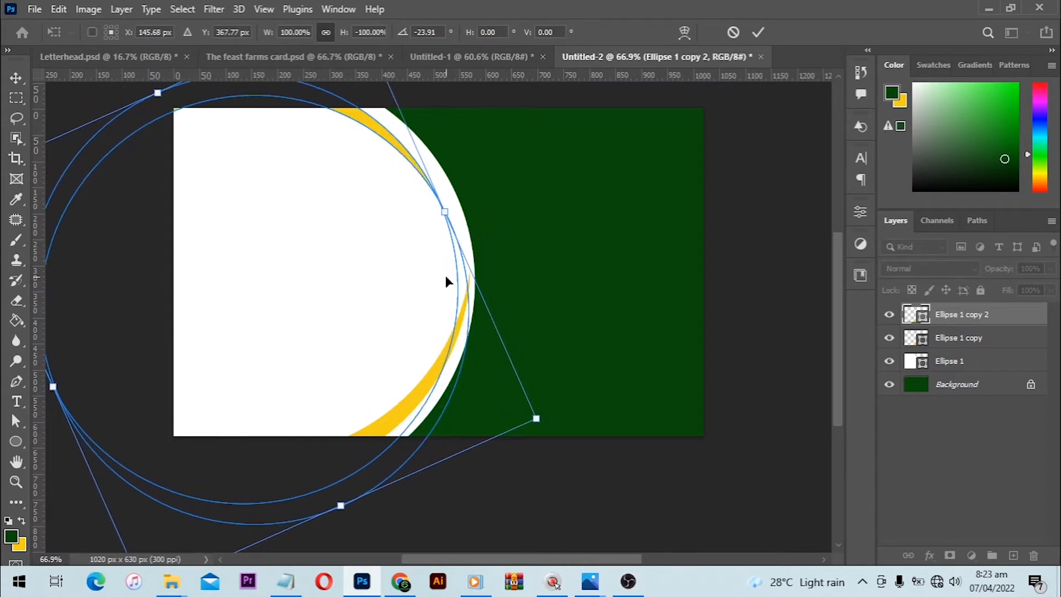
# - Nudge the upper crescent right and down toward the white circle's edge, apply the transformation, and clear the selection
pyautogui.press('Right')
pyautogui.press('Right')
pyautogui.press('Right')
pyautogui.press('Right')
pyautogui.press('Right')
pyautogui.press('Right')
pyautogui.press('Right')
pyautogui.press('Right')
pyautogui.press('Right')
pyautogui.press('Right')
pyautogui.press('Right')
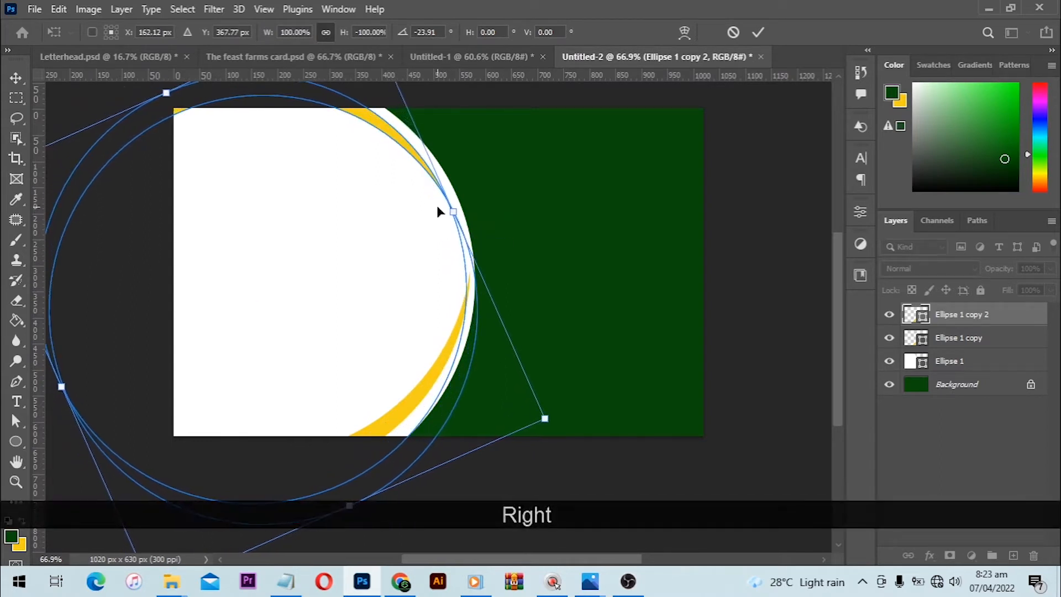
pyautogui.press('Down')
pyautogui.press('Down')
pyautogui.press('Down')
pyautogui.press('Right')
pyautogui.press('Right')
pyautogui.press('Right')
pyautogui.press('Right')
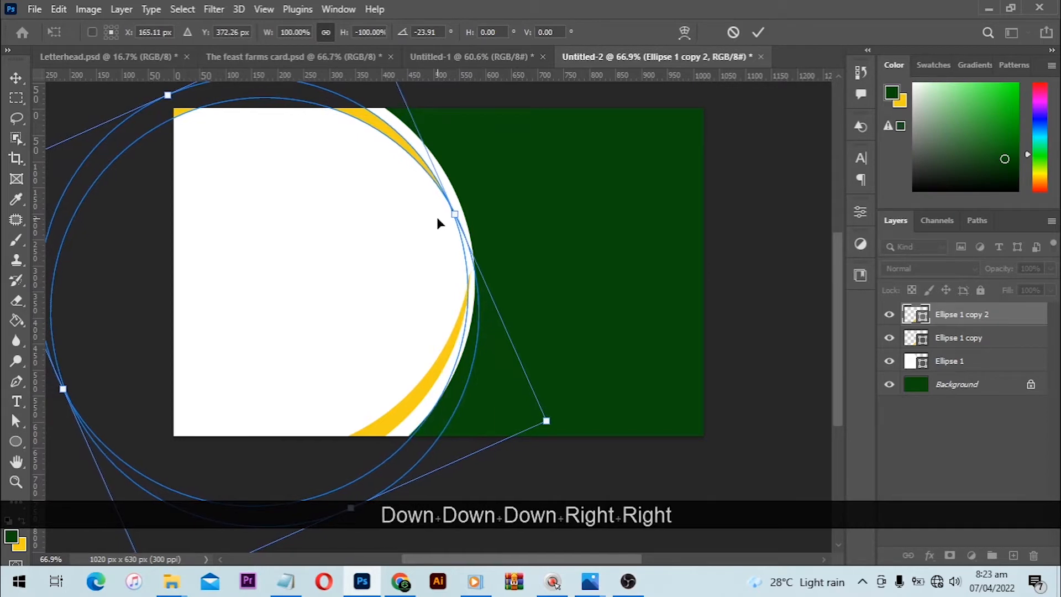
pyautogui.press('Right')
pyautogui.press('Down')
pyautogui.press('Down')
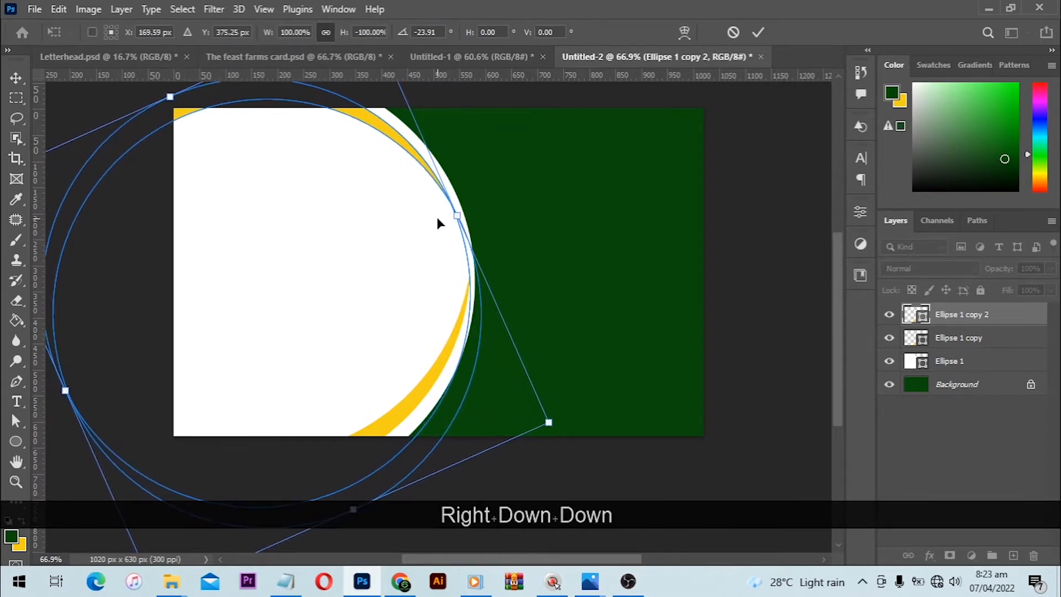
pyautogui.press('Return')
pyautogui.click(760, 231)
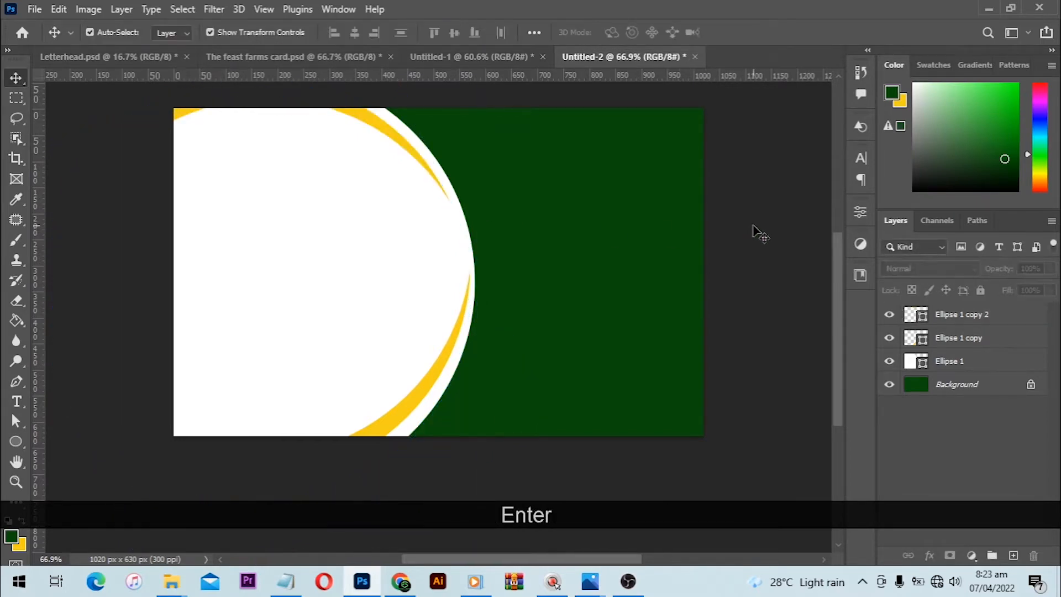
# - Enlarge the upper yellow crescent to about 105.6%, rotate it about 3° counter-clockwise and nudge it right and down along the white circle's edge
pyautogui.click(426, 163)
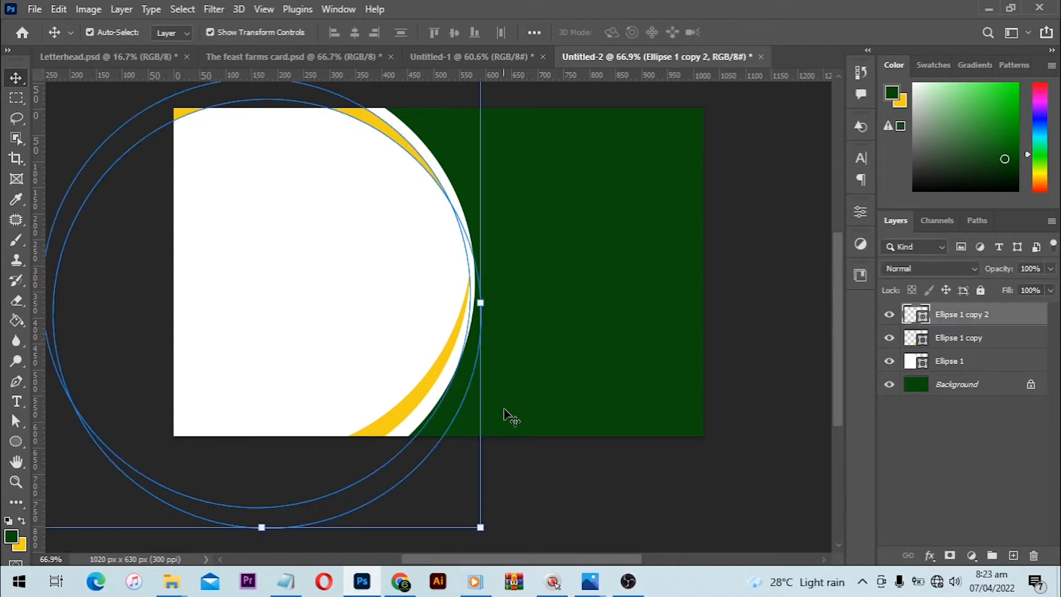
pyautogui.moveTo(480, 527); pyautogui.dragTo(493, 540)
pyautogui.moveTo(514, 420); pyautogui.dragTo(504, 441)
pyautogui.moveTo(428, 348); pyautogui.dragTo(409, 344)
pyautogui.moveTo(496, 373); pyautogui.dragTo(503, 338)
pyautogui.press('Right')
pyautogui.press('Right')
pyautogui.press('Right')
pyautogui.press('Down')
pyautogui.press('Right')
pyautogui.press('Right')
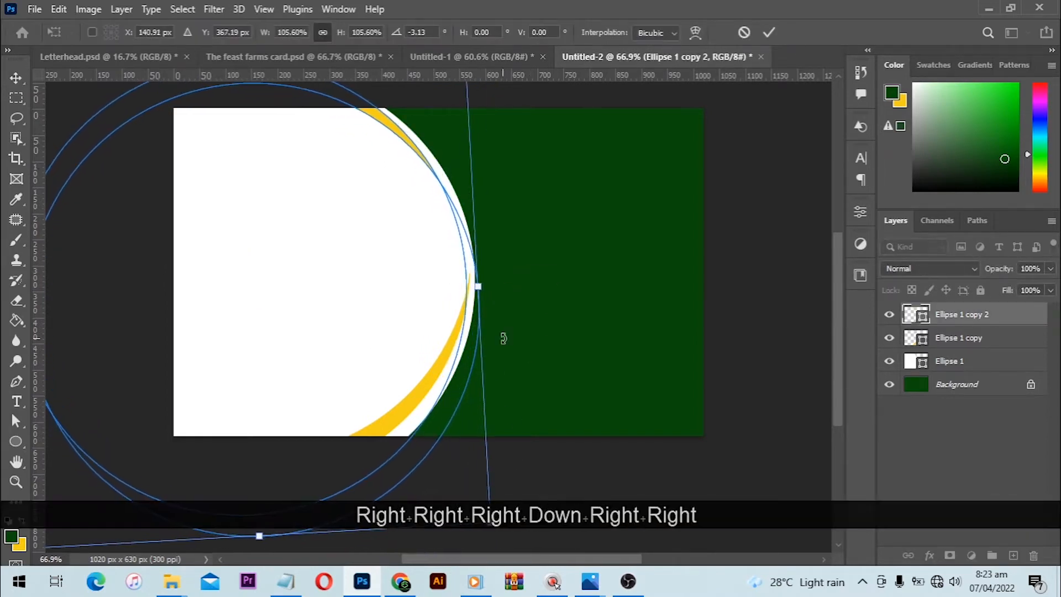
pyautogui.press('Return')
# - Start another free transform of the upper crescent, rotating it about 7° counter-clockwise and nudging its position inside the white circle
pyautogui.scroll(-1, 504, 338)
pyautogui.hotkey('ctrl', 't')
pyautogui.moveTo(494, 135)
pyautogui.mouseDown()
pyautogui.moveTo(485, 118)
pyautogui.moveTo(483, 127)
pyautogui.mouseUp()
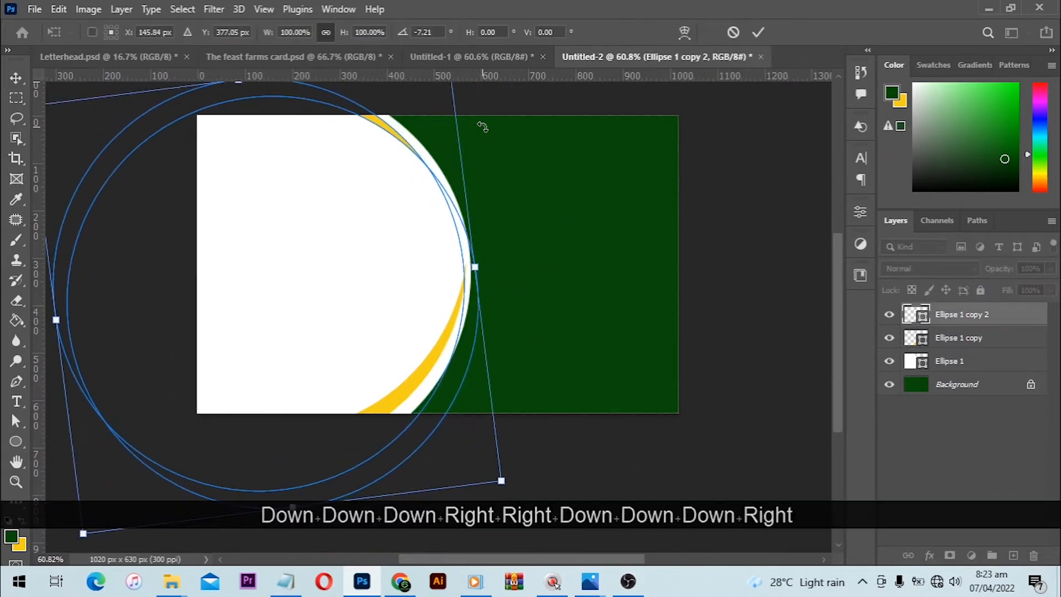
pyautogui.press('Down')
pyautogui.press('Right')
pyautogui.press('Down')
pyautogui.press('Right')
# - Readjust the upper crescent to about 102.2% scale and 0.7° rotation, nudge it down, and apply the transformation
pyautogui.press('Down')
pyautogui.press('Right')
pyautogui.press('Down')
pyautogui.press('Right')
pyautogui.scroll(-1, 345, 83)
pyautogui.moveTo(66, 112); pyautogui.dragTo(56, 103)
pyautogui.press('Down')
pyautogui.press('Down')
pyautogui.press('Down')
pyautogui.press('Down')
pyautogui.press('Up')
pyautogui.press('Up')
pyautogui.press('Up')
pyautogui.press('Left')
pyautogui.moveTo(489, 238); pyautogui.dragTo(493, 268)
pyautogui.press('Down')
pyautogui.press('Down')
pyautogui.press('Down')
pyautogui.press('Up')
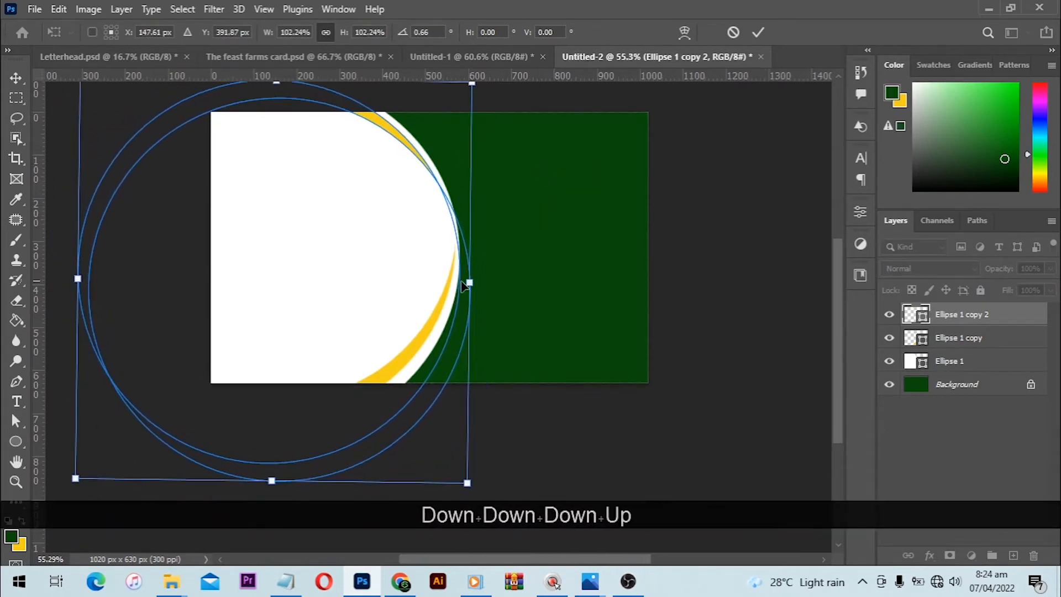
pyautogui.press('Down')
pyautogui.press('Down')
pyautogui.press('Return')
pyautogui.scroll(2, 585, 352)
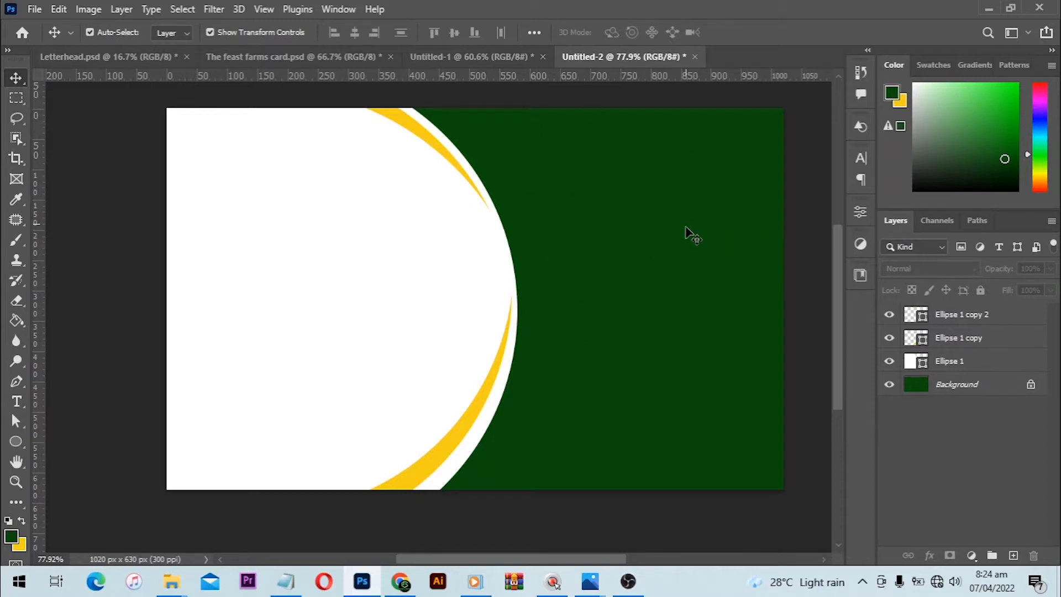
# - Group the white circle and both yellow crescent layers, and name the group Background
pyautogui.click(711, 558)
pyautogui.scroll(-3, 600, 465)
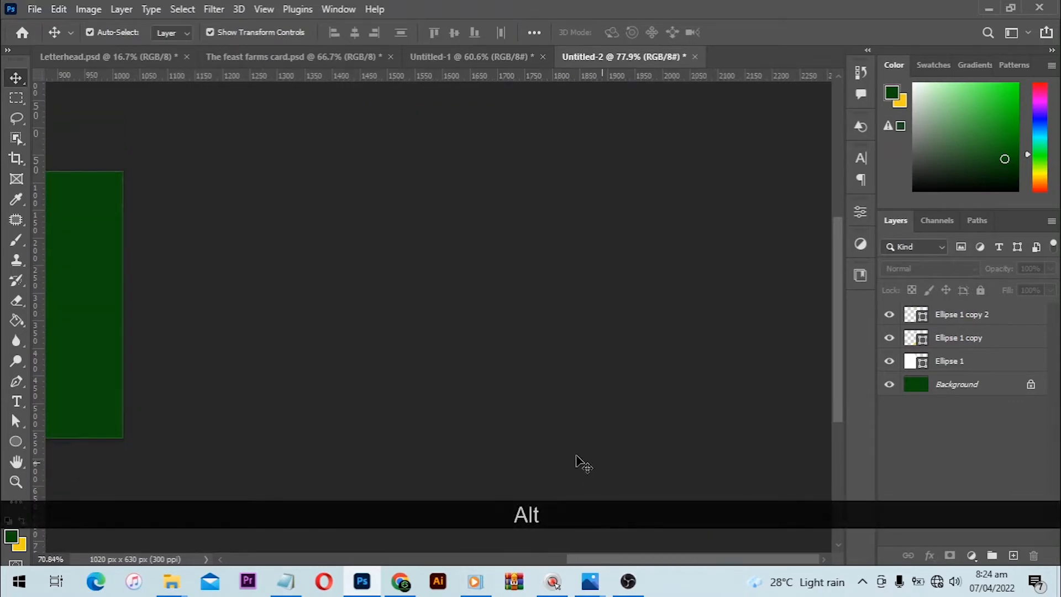
pyautogui.moveTo(433, 339); pyautogui.dragTo(722, 352)
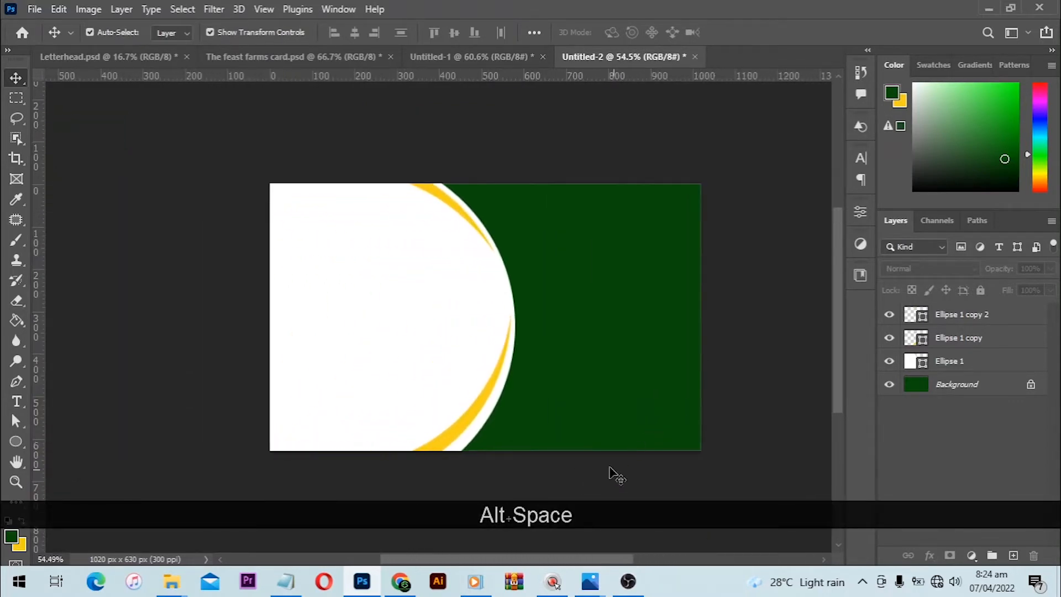
pyautogui.moveTo(615, 470); pyautogui.dragTo(366, 240)
pyautogui.hotkey('ctrl', 'g')
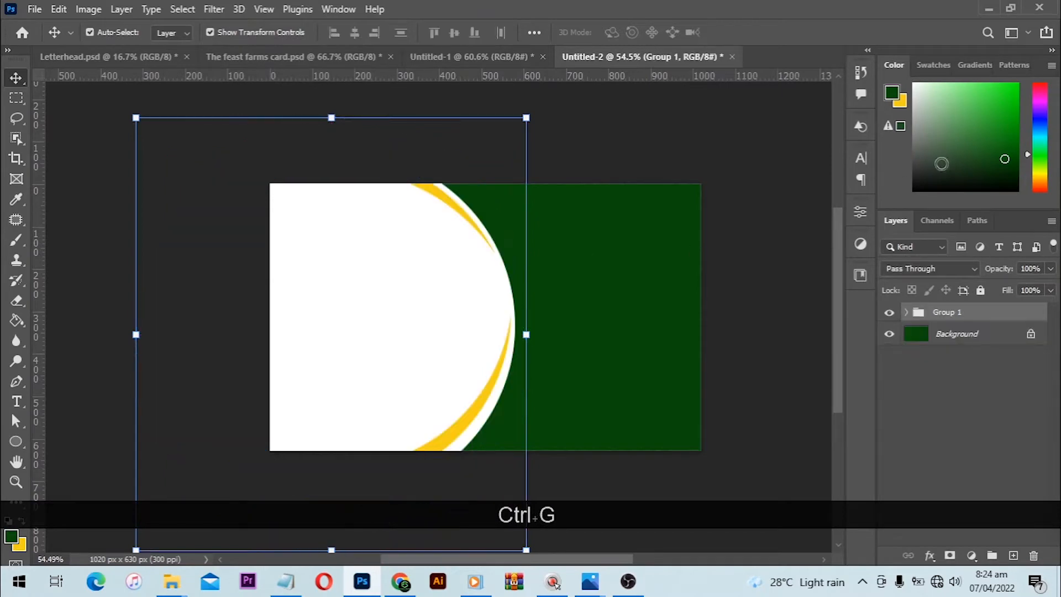
pyautogui.doubleClick(948, 314)
pyautogui.write('B')
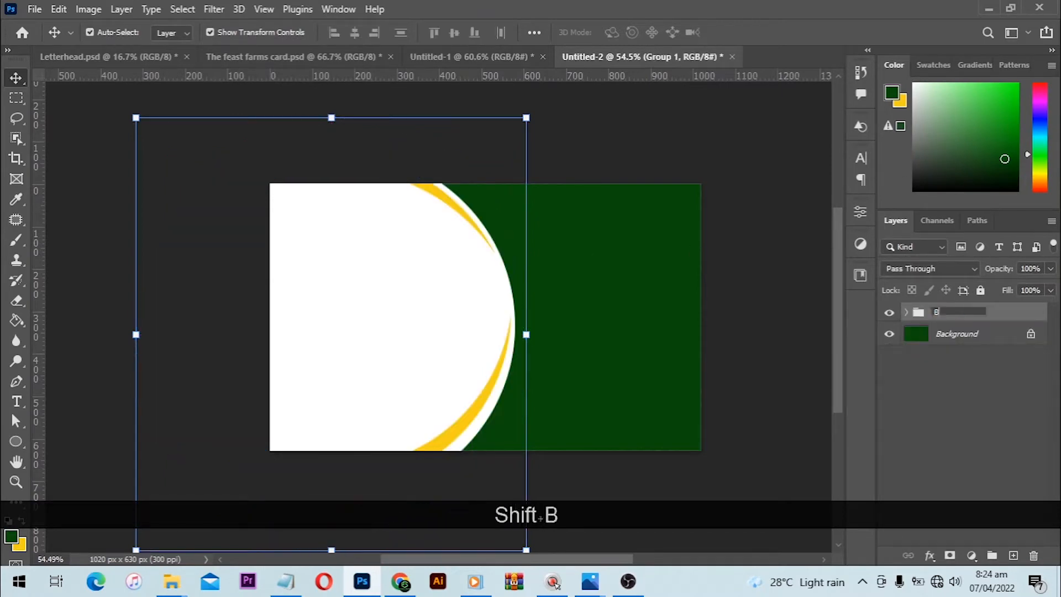
pyautogui.write('ackgr')
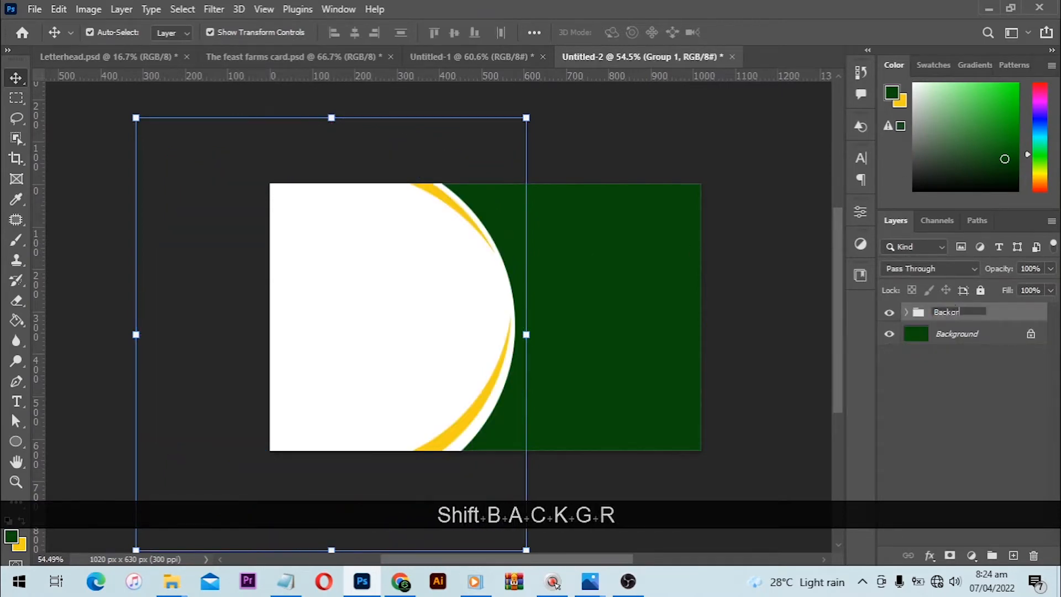
pyautogui.write('ound')
pyautogui.press('Return')
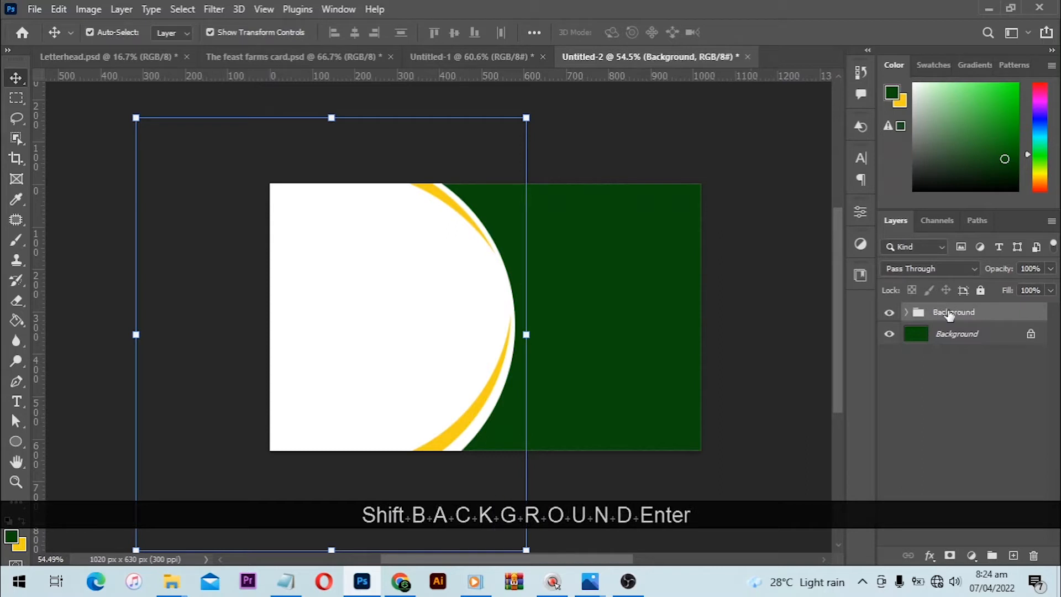
# - Lock the Background group completely so its shapes cannot be moved on the canvas
pyautogui.click(980, 291)
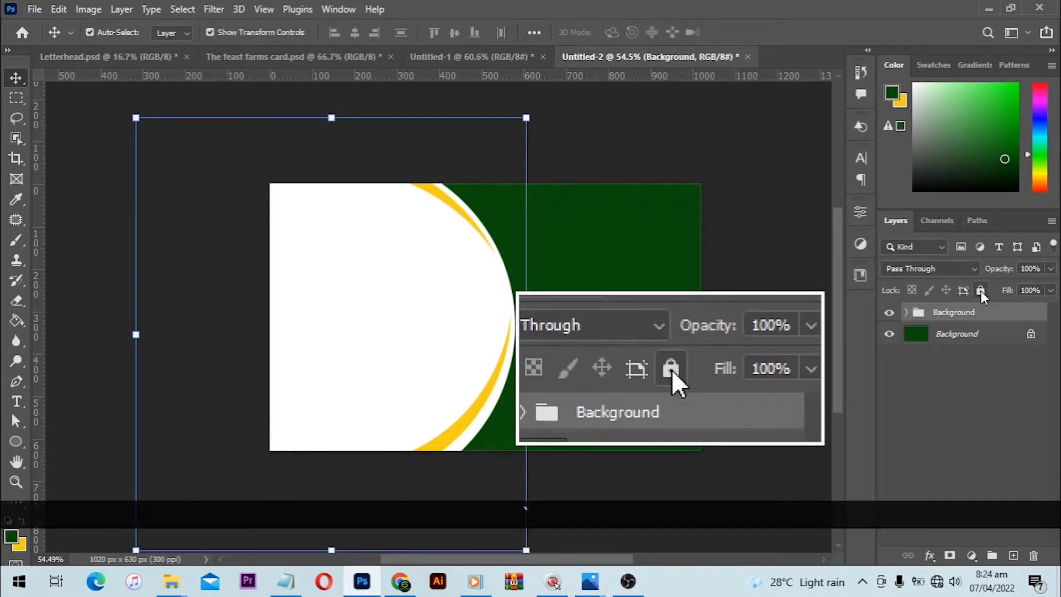
pyautogui.moveTo(616, 227); pyautogui.dragTo(387, 340)
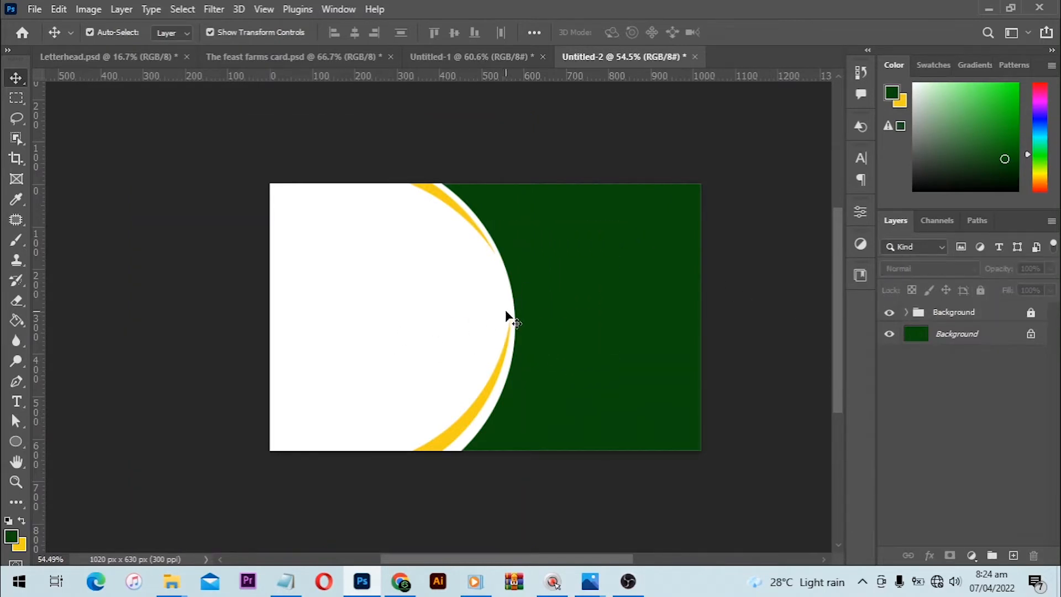
pyautogui.hotkey('ctrl', '0')
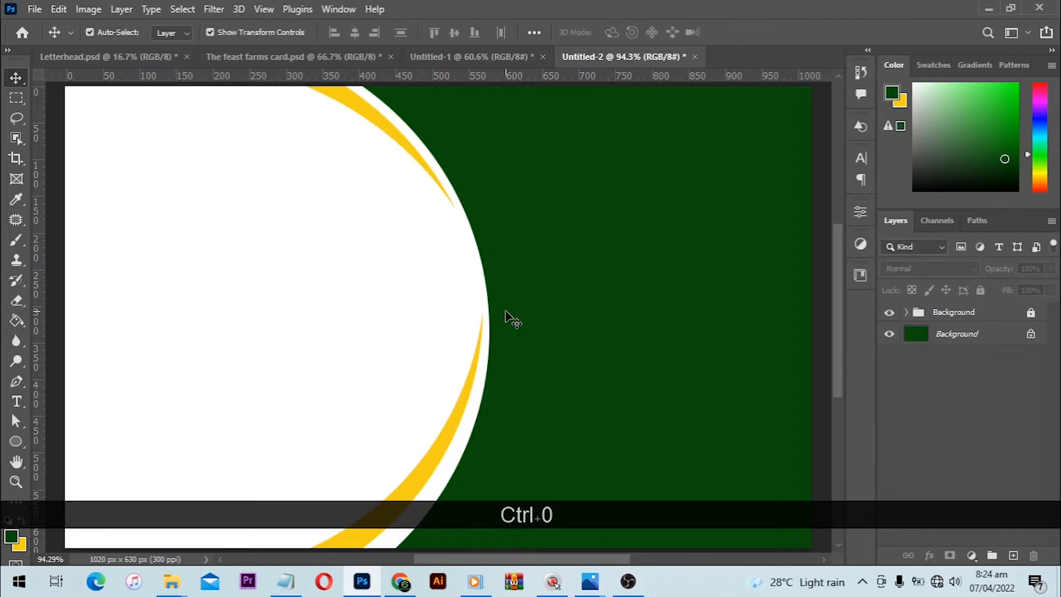
pyautogui.keyDown('alt'); pyautogui.scroll(-1, 362, 157); pyautogui.keyUp('alt')
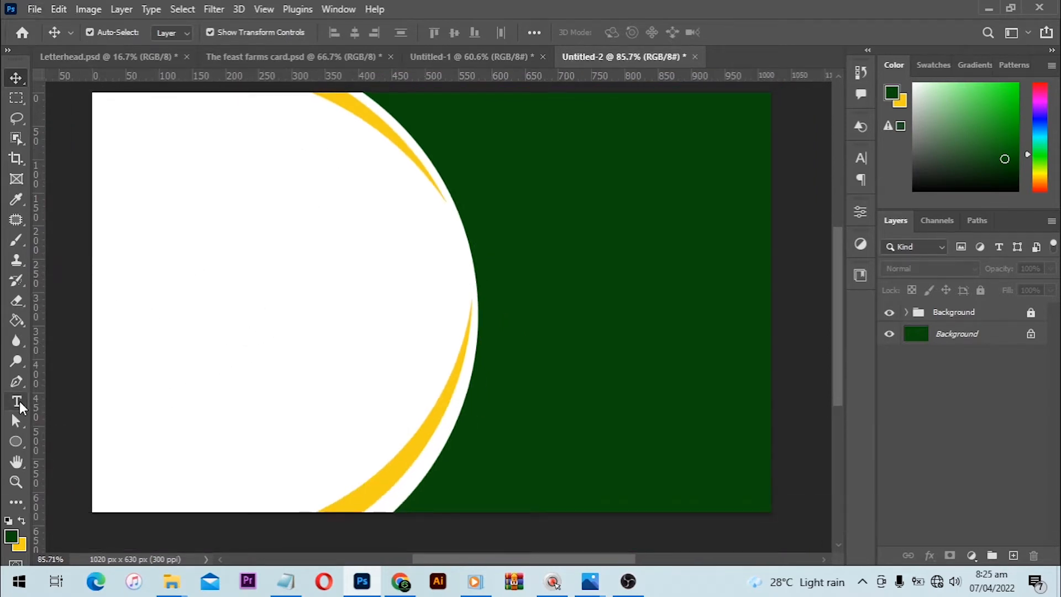
# - Place the image The Feast farms logo 1copy from the book design folder into the business card document
pyautogui.click(19, 406)
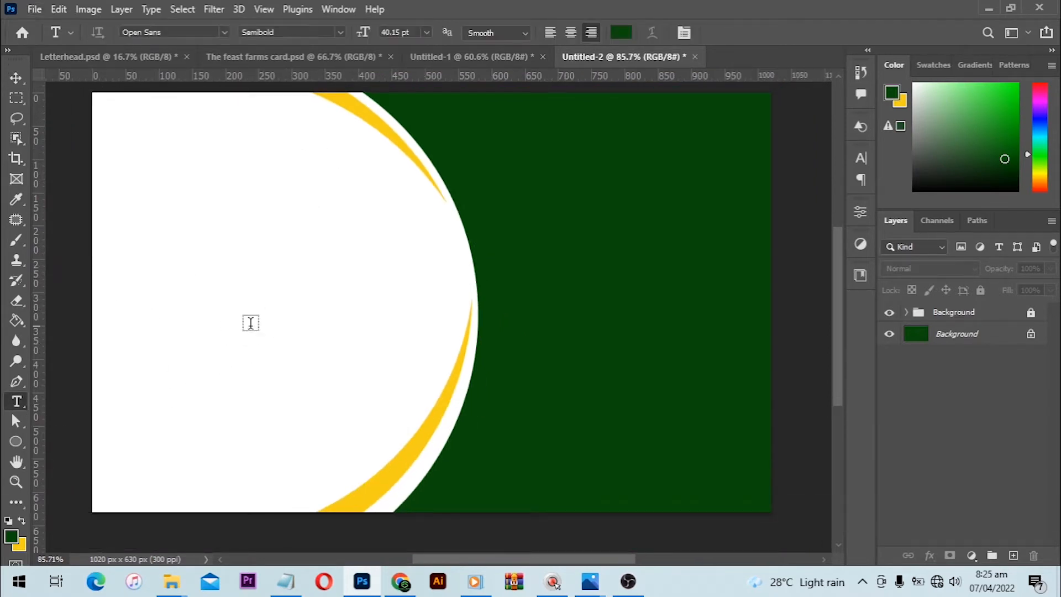
pyautogui.click(522, 301)
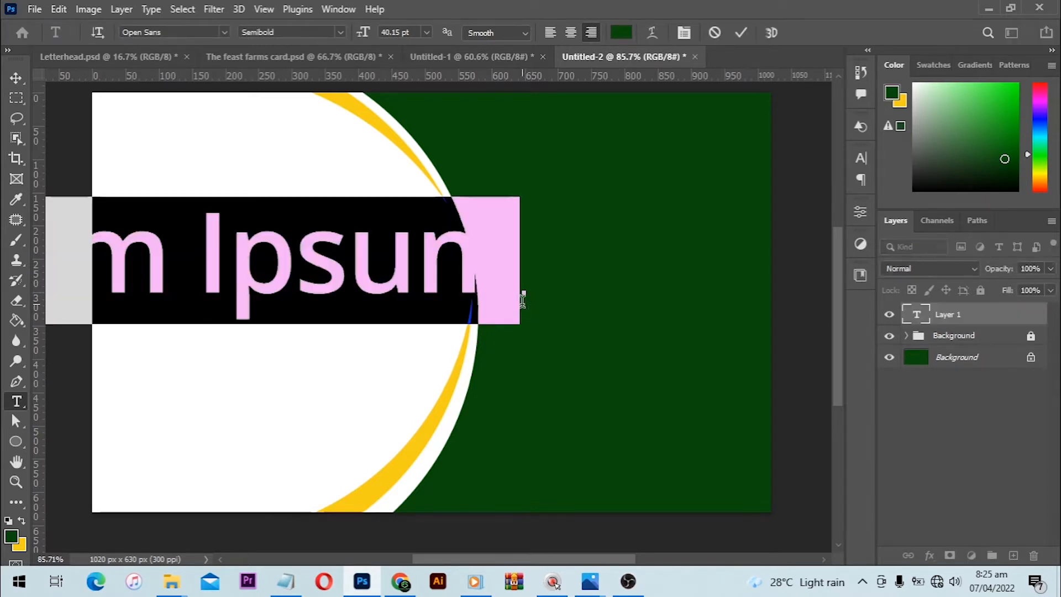
pyautogui.moveTo(171, 581)
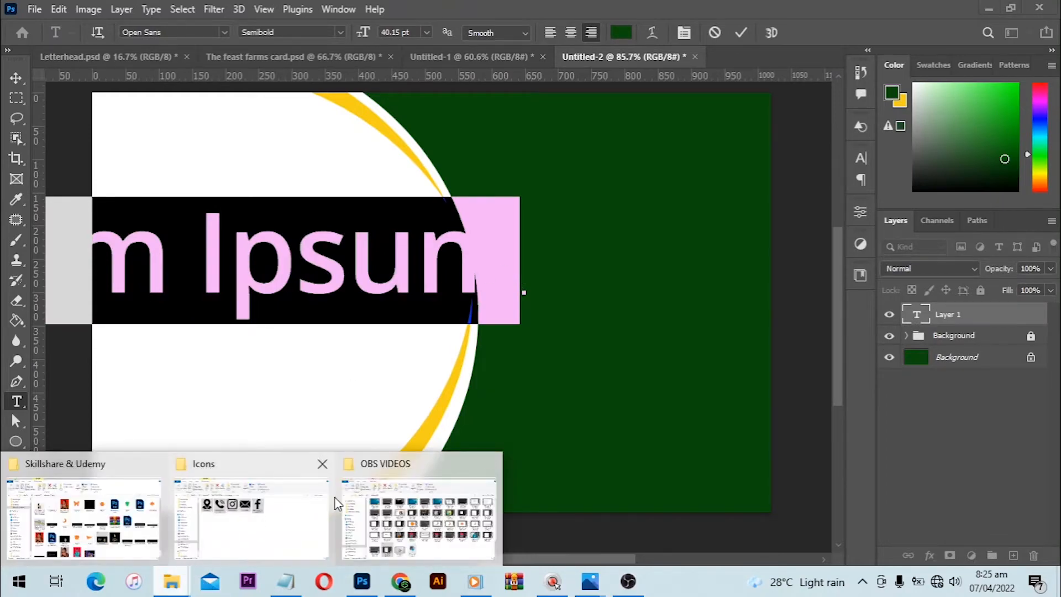
pyautogui.click(356, 517)
pyautogui.click(265, 522)
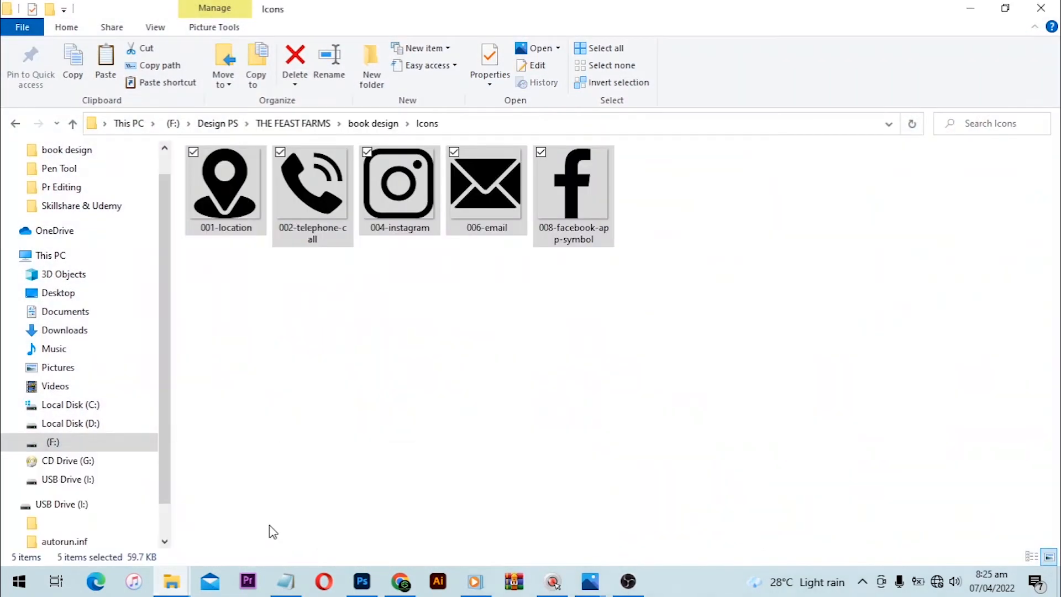
pyautogui.press('BackSpace')
pyautogui.moveTo(623, 369); pyautogui.dragTo(350, 569)
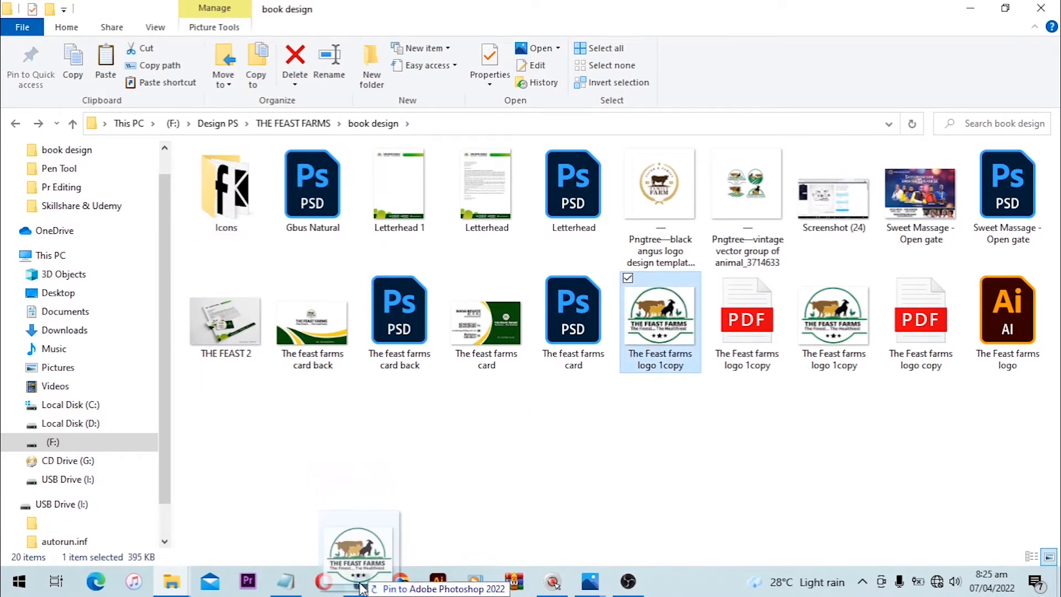
pyautogui.hotkey('alt', 'Tab')
pyautogui.press('alt')
pyautogui.press('alt')
pyautogui.moveTo(351, 168); pyautogui.dragTo(459, 190)
pyautogui.press('alt')
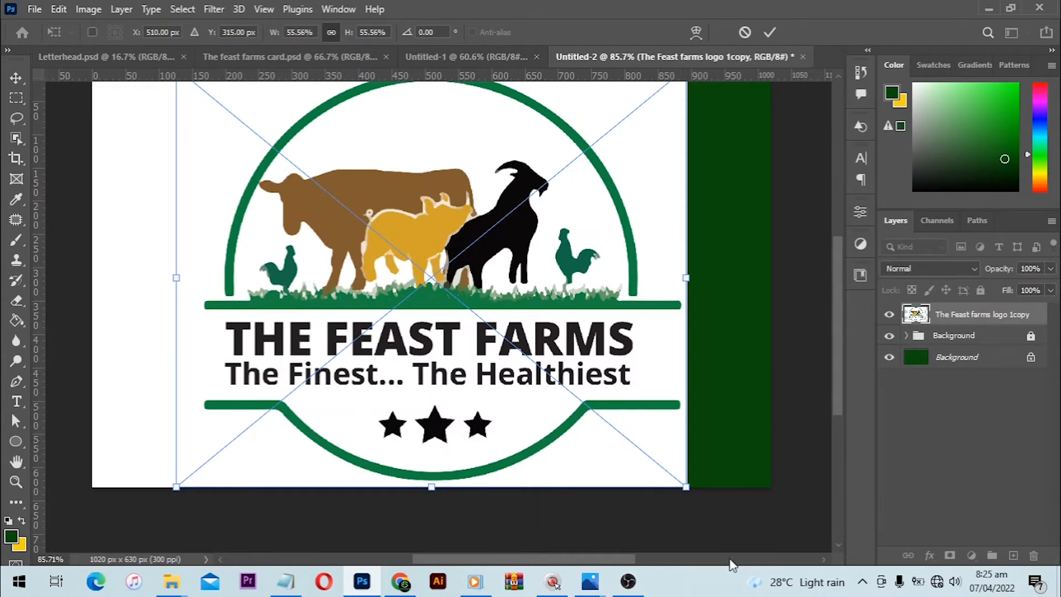
# - Shrink the placed logo to about 86 by 70 px and position it on the card's green area
pyautogui.moveTo(689, 491); pyautogui.dragTo(520, 301)
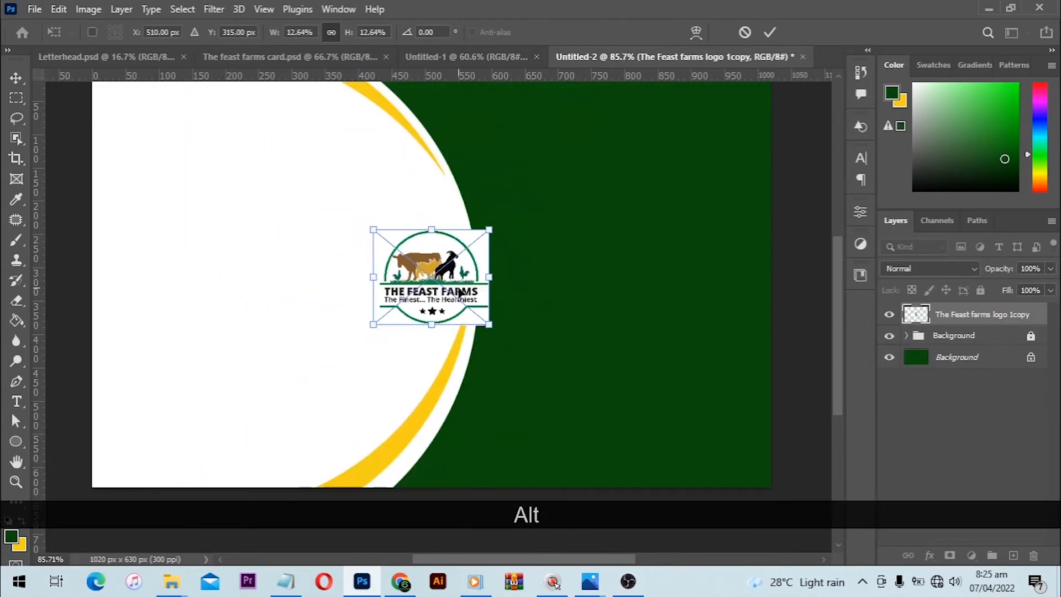
pyautogui.press('Return')
pyautogui.moveTo(456, 265); pyautogui.dragTo(601, 237)
pyautogui.press('v')
pyautogui.moveTo(468, 267); pyautogui.dragTo(578, 283)
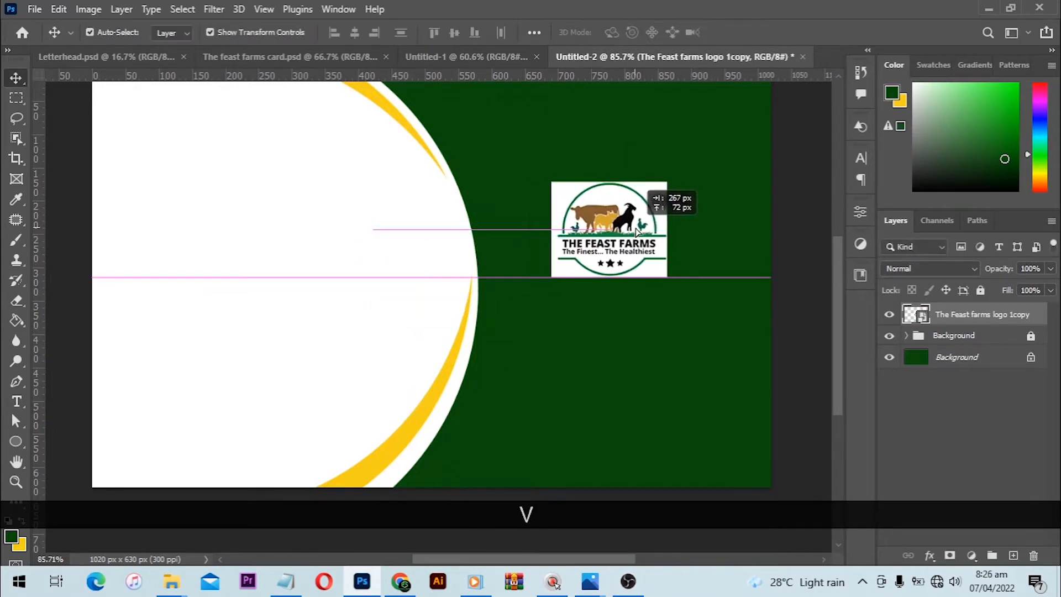
pyautogui.scroll(3, 666, 221)
pyautogui.scroll(2, 713, 227)
pyautogui.doubleClick(558, 316)
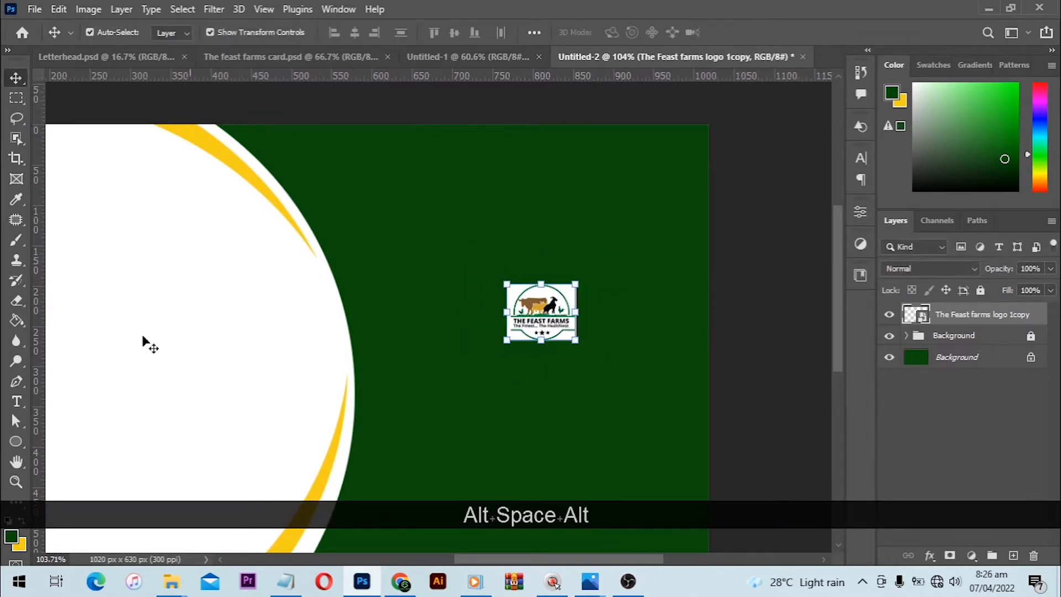
# - Draw a 75 px circle over the logo with the Ellipse tool and move its layer below the logo layer
pyautogui.moveTo(13, 442); pyautogui.dragTo(48, 451)
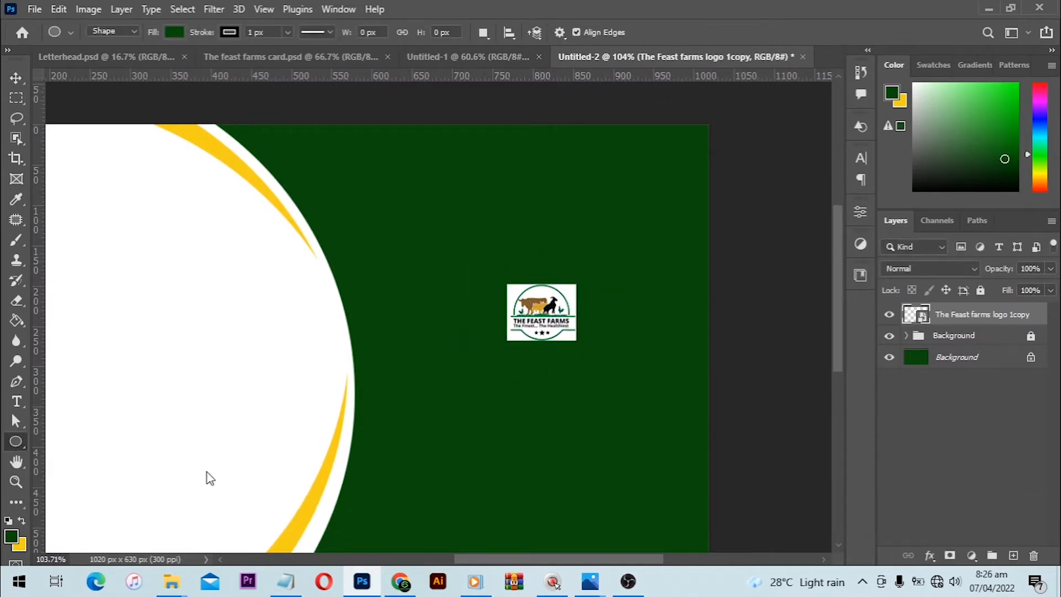
pyautogui.scroll(3, 543, 351)
pyautogui.moveTo(497, 253); pyautogui.dragTo(590, 350)
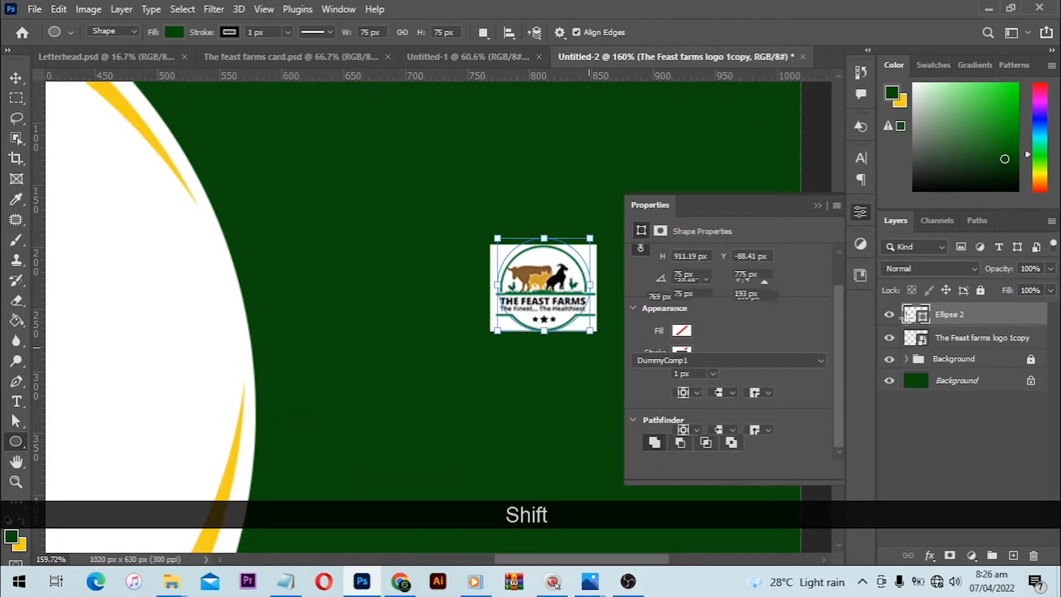
pyautogui.moveTo(950, 320); pyautogui.dragTo(947, 329)
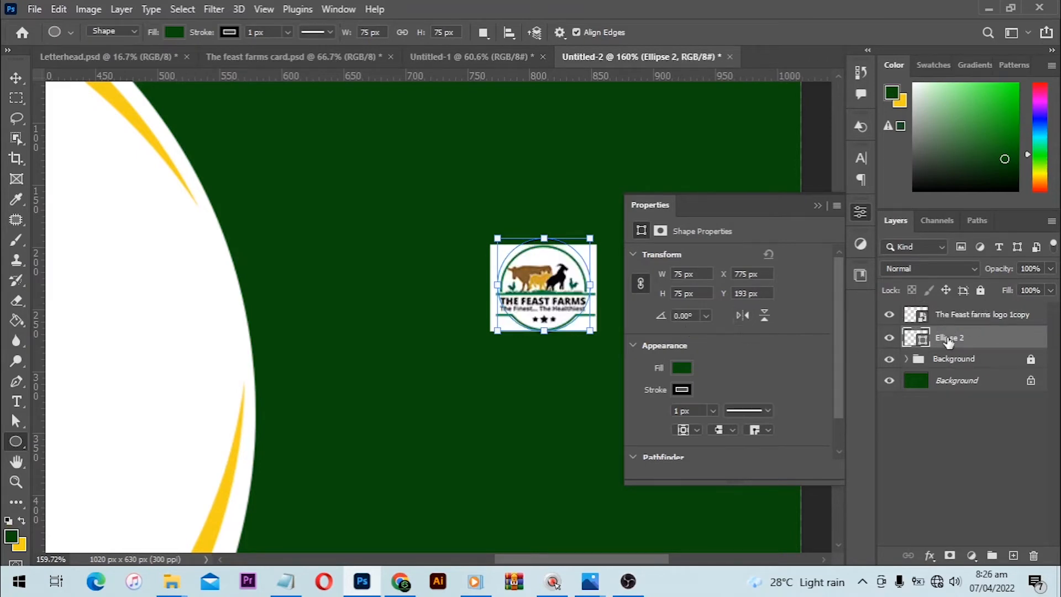
# - Clip the logo layer to the circle beneath it with a clipping mask
pyautogui.rightClick(1003, 314)
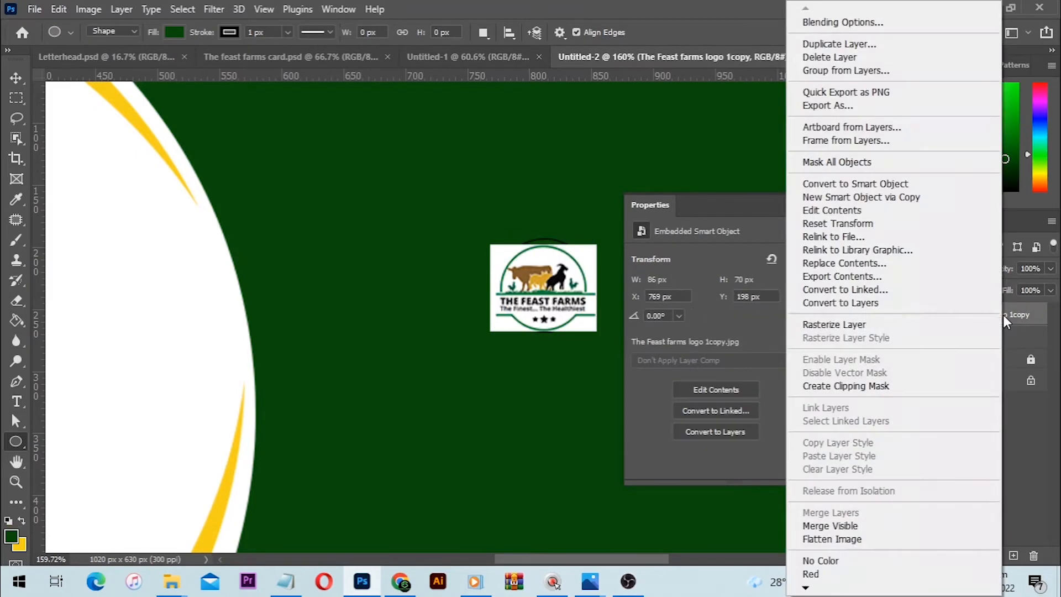
pyautogui.click(848, 387)
pyautogui.scroll(3, 558, 280)
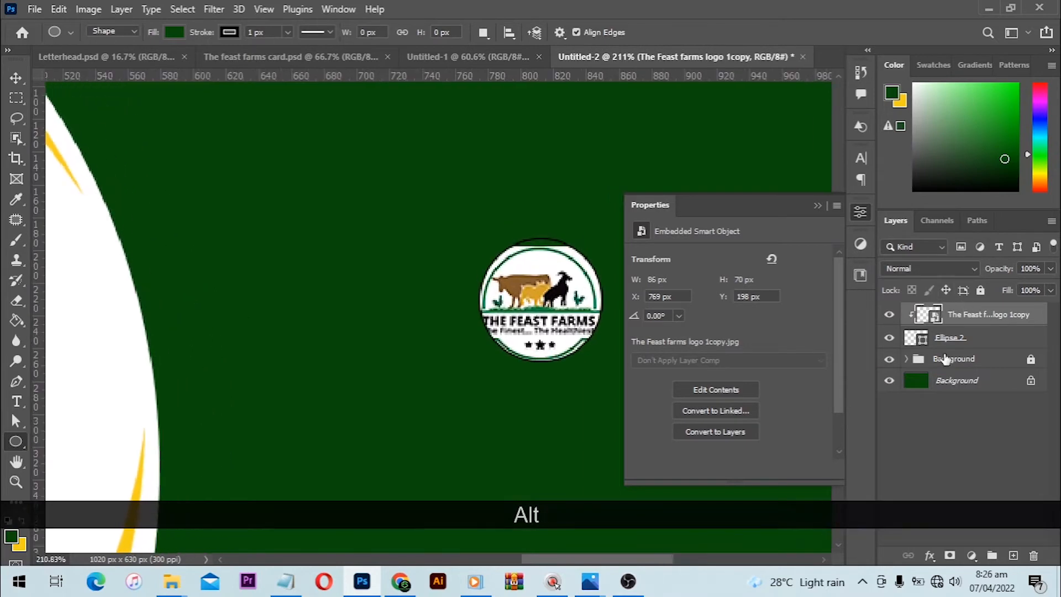
# - Remove the stroke from the circle behind the logo and fill it with white
pyautogui.hotkey('alt', '[')
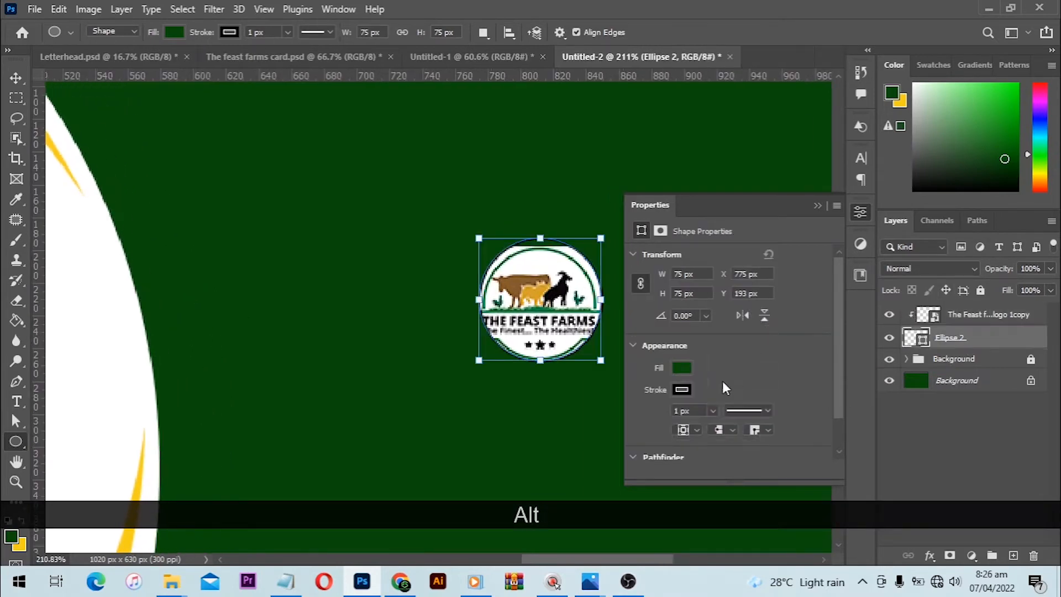
pyautogui.click(688, 386)
pyautogui.click(649, 313)
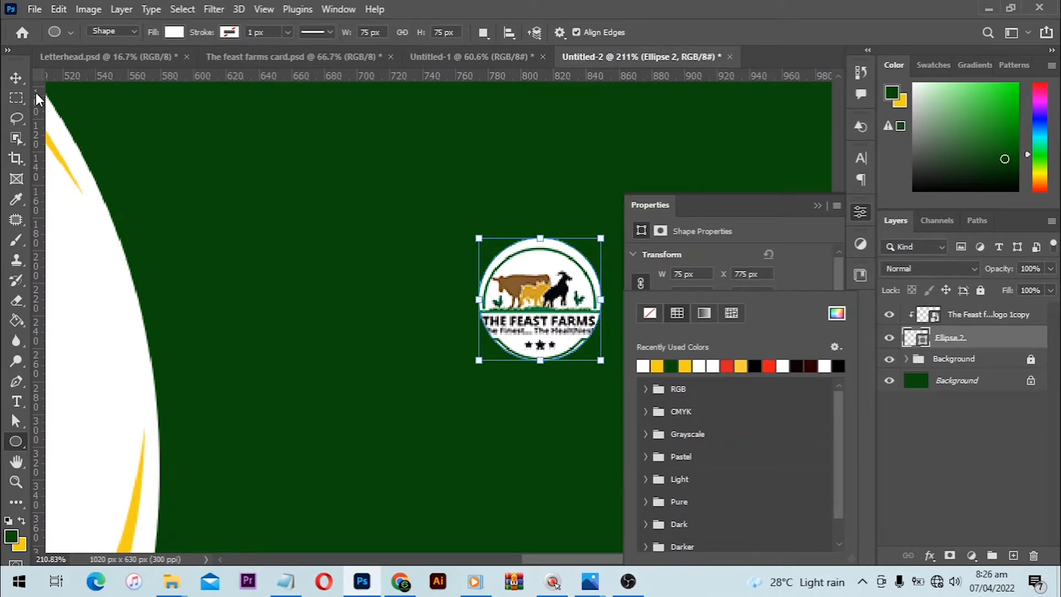
pyautogui.click(21, 81)
pyautogui.click(817, 206)
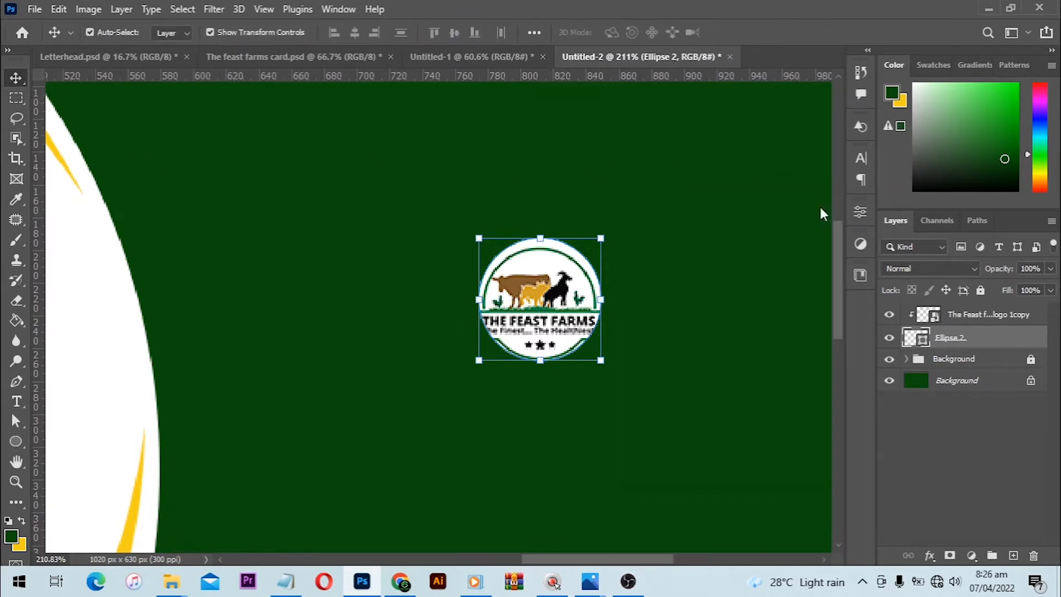
# - Nudge the clipped logo slightly up and left to centre it within the white circle
pyautogui.scroll(1, 586, 270)
pyautogui.scroll(1, 585, 270)
pyautogui.moveTo(551, 345); pyautogui.dragTo(552, 344)
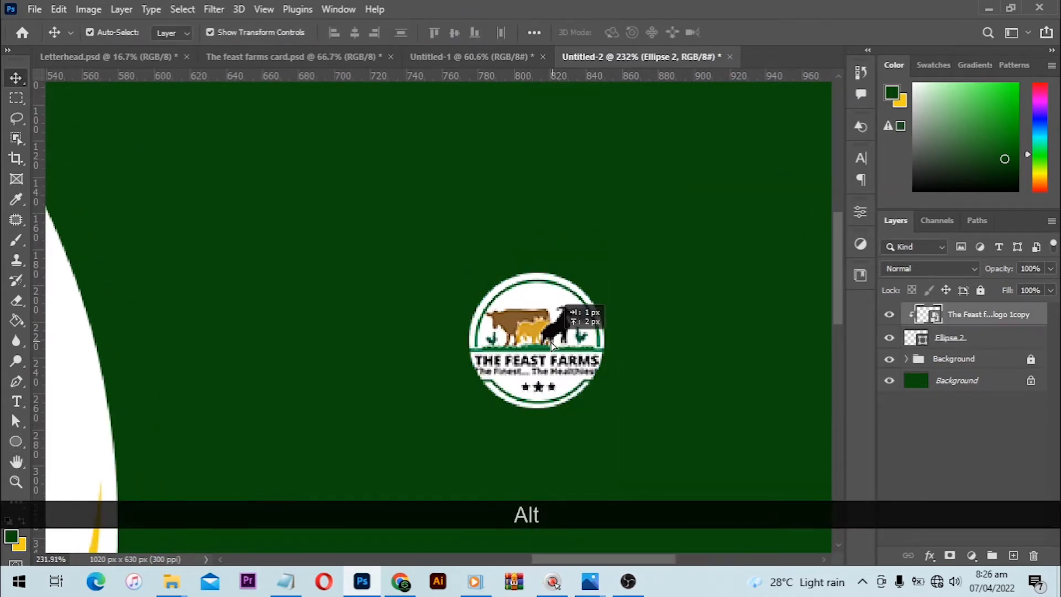
pyautogui.press('Left')
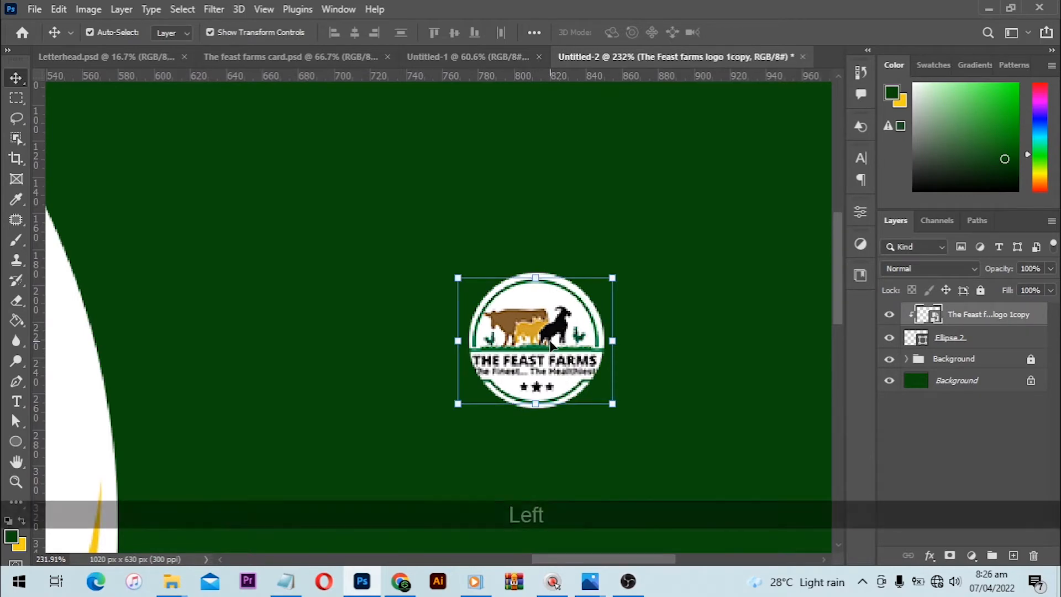
pyautogui.press('Up')
pyautogui.press('Up')
pyautogui.press('Down')
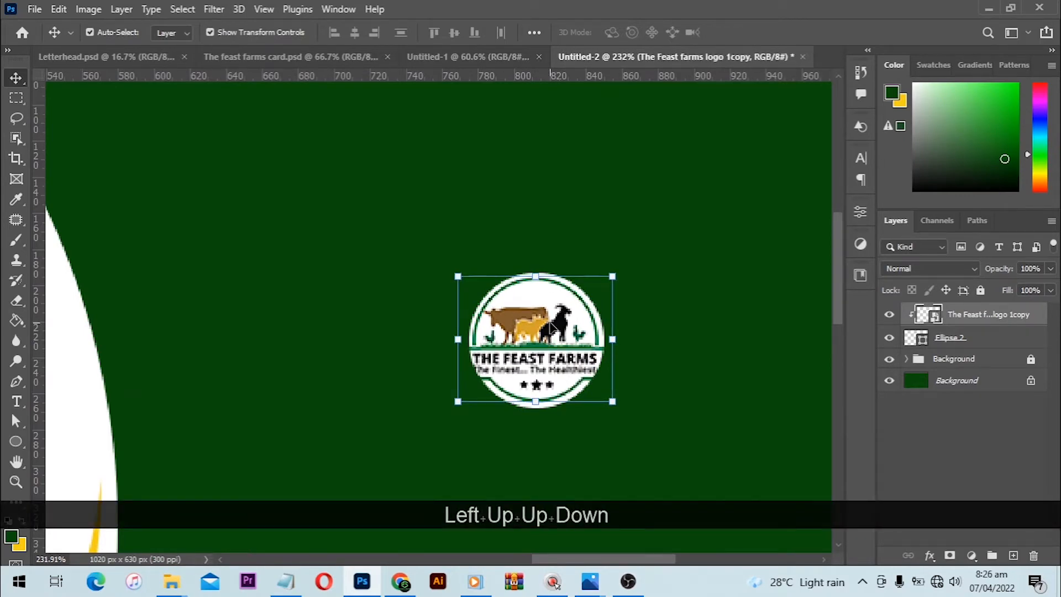
pyautogui.scroll(-4, 580, 185)
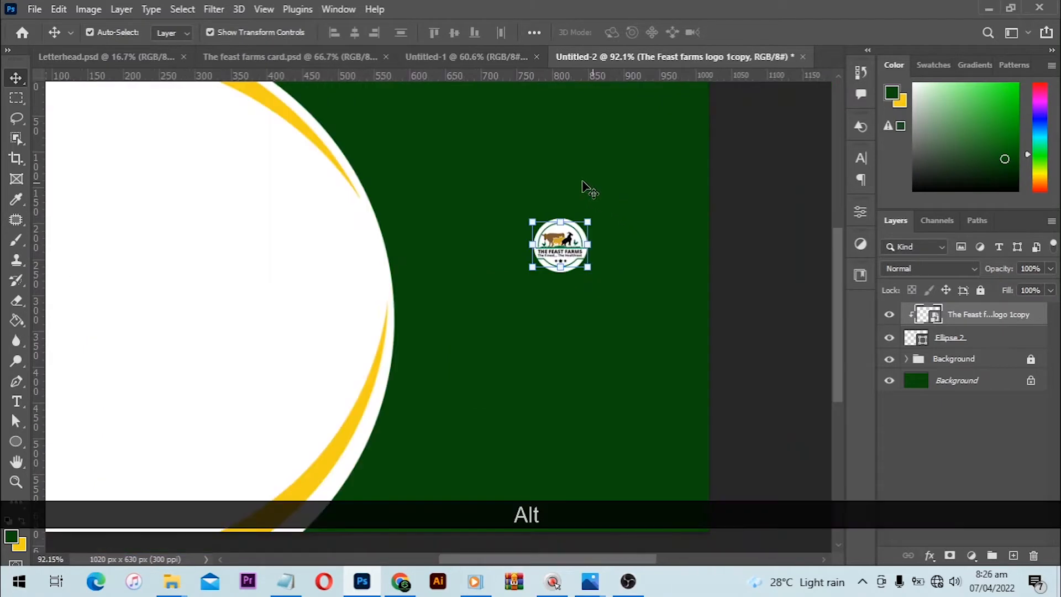
# - Group the logo and circle layers, name the group "Logo", and move it slightly down and left on the green area
pyautogui.moveTo(502, 173); pyautogui.dragTo(600, 303)
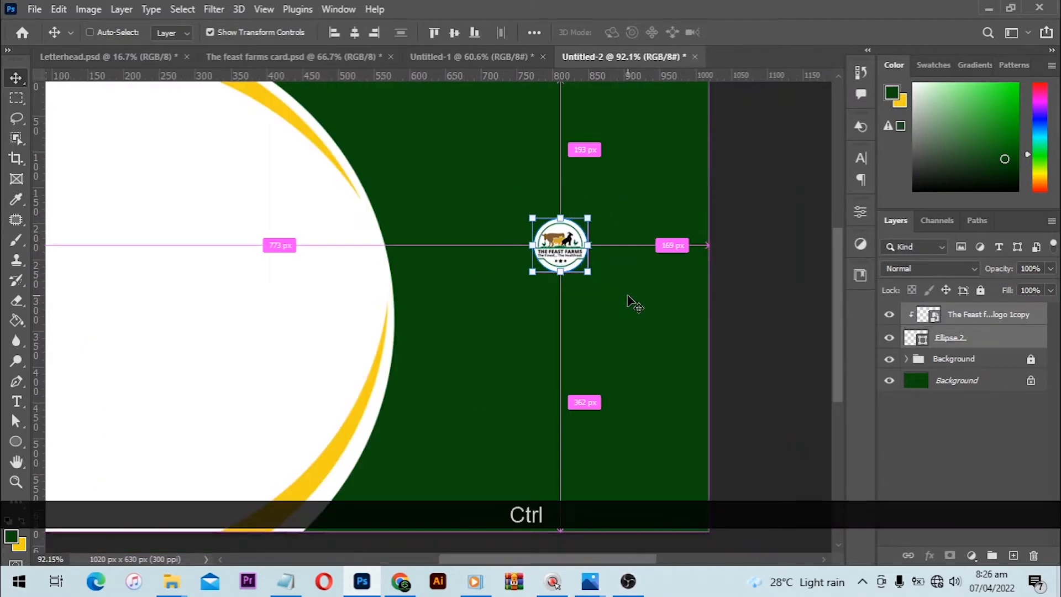
pyautogui.hotkey('ctrl', 'g')
pyautogui.doubleClick(949, 313)
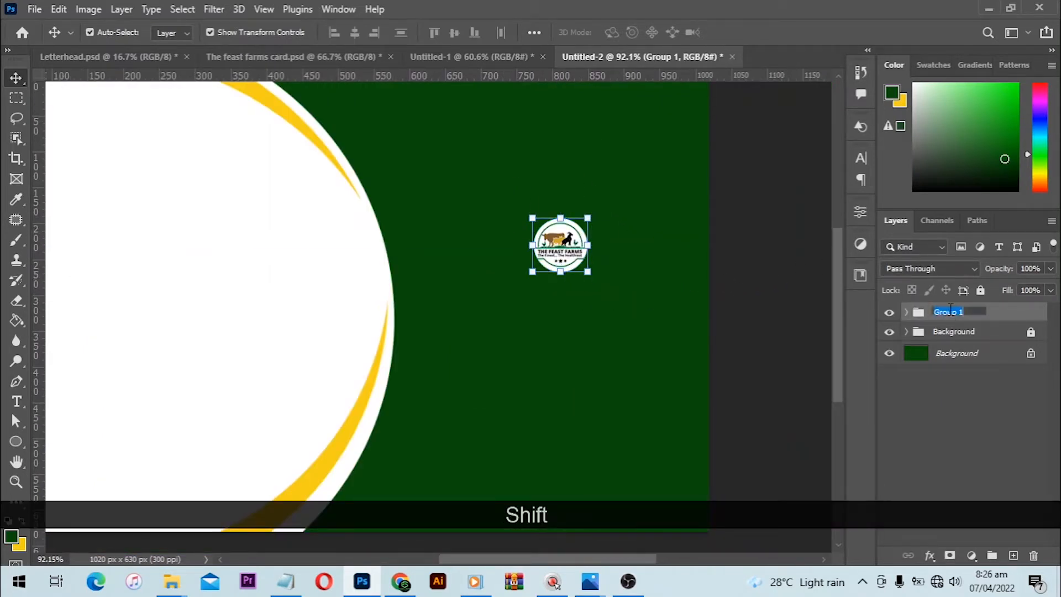
pyautogui.write('Logo')
pyautogui.press('Return')
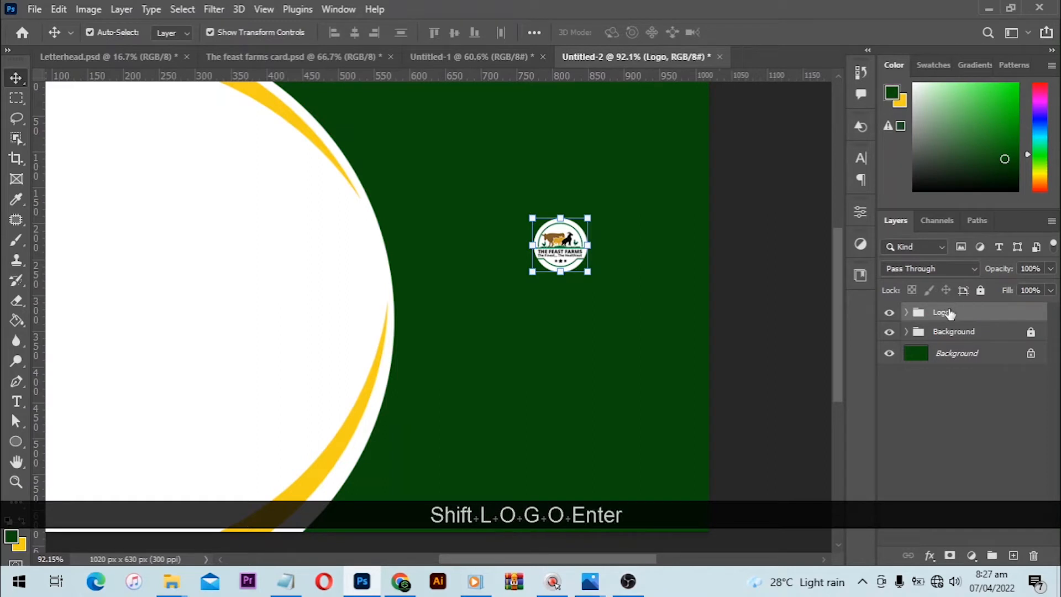
pyautogui.scroll(1, 600, 292)
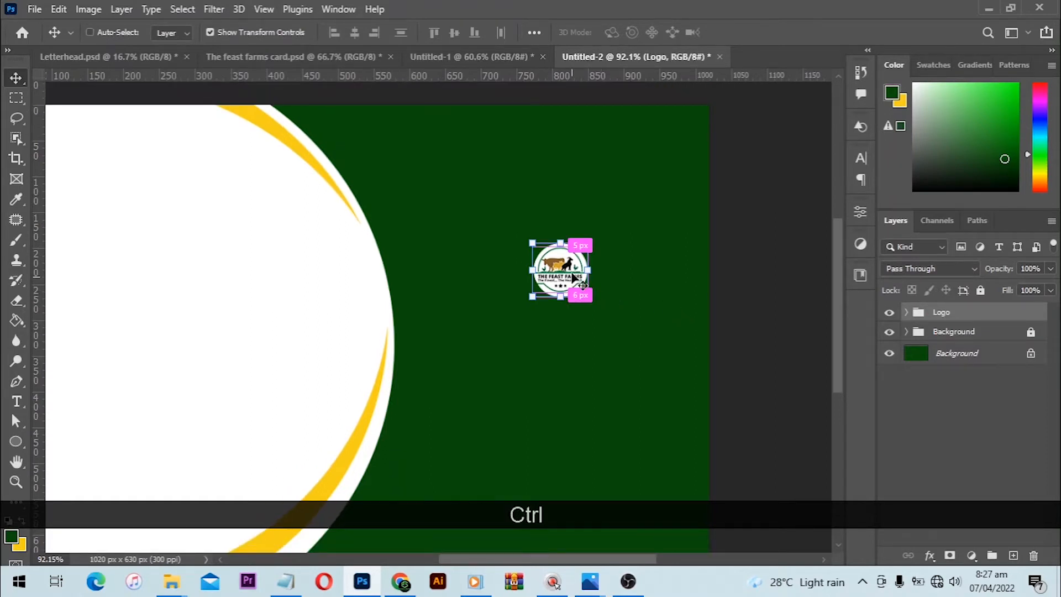
pyautogui.moveTo(572, 276); pyautogui.dragTo(567, 291)
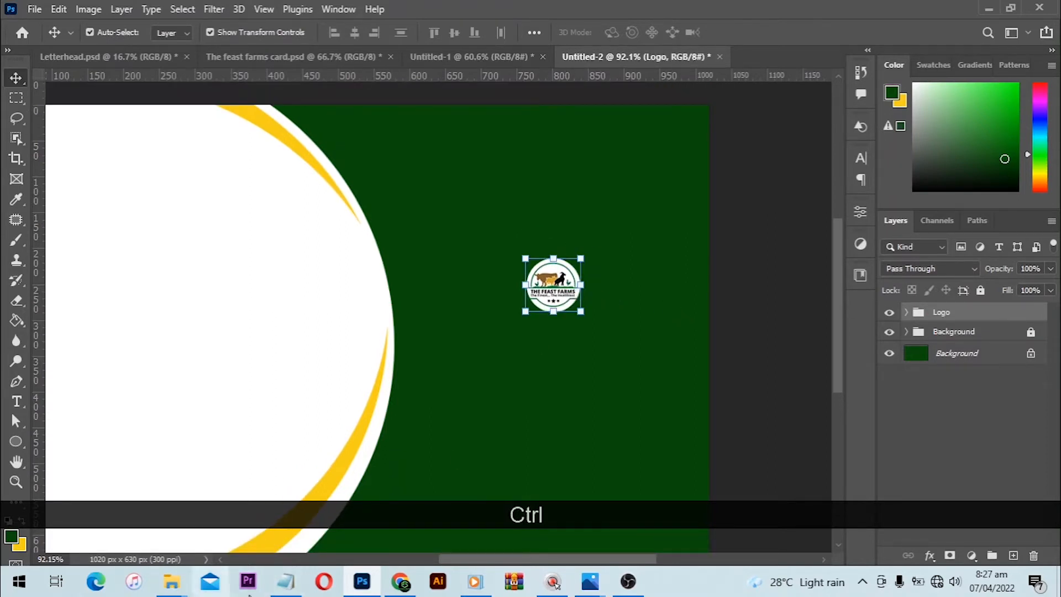
# - Switch to Notepad and copy the company name line "THE FEAST FARMS"
pyautogui.click(286, 581)
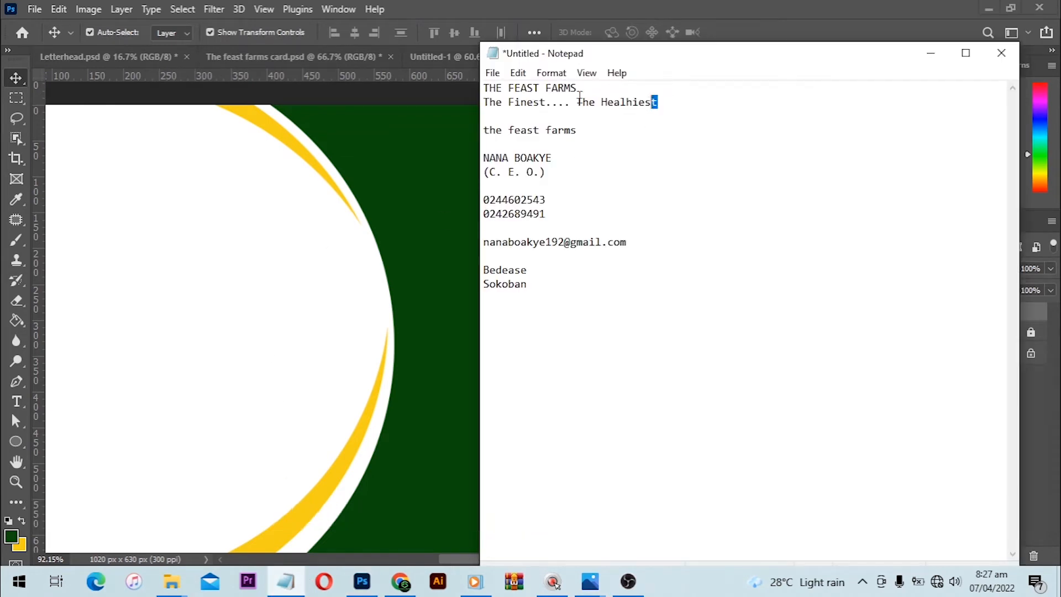
pyautogui.moveTo(657, 102); pyautogui.dragTo(497, 91)
pyautogui.click(660, 94)
pyautogui.moveTo(578, 88); pyautogui.dragTo(482, 88)
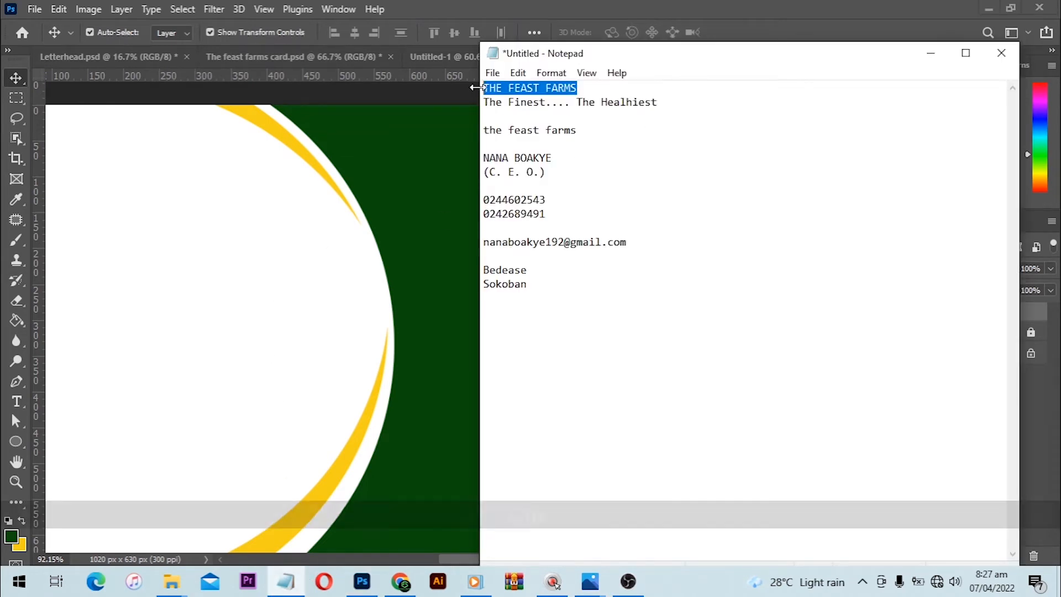
pyautogui.hotkey('ctrl', 'c')
# - Switch back to Photoshop and paste "THE FEAST FARMS" as a new text layer on the card
pyautogui.click(393, 320)
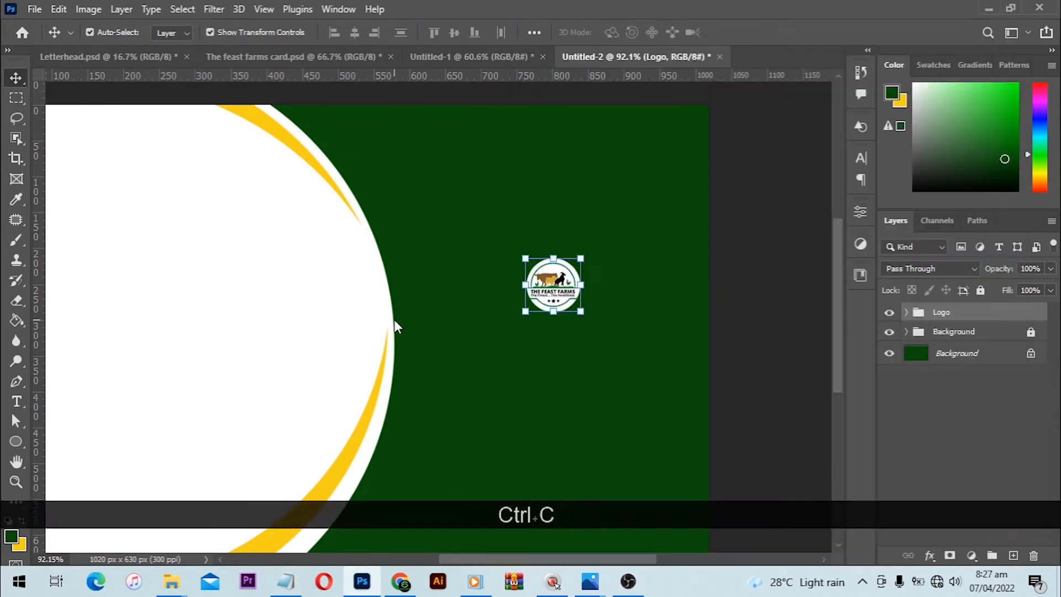
pyautogui.click(16, 401)
pyautogui.click(456, 354)
pyautogui.hotkey('ctrl', 'v')
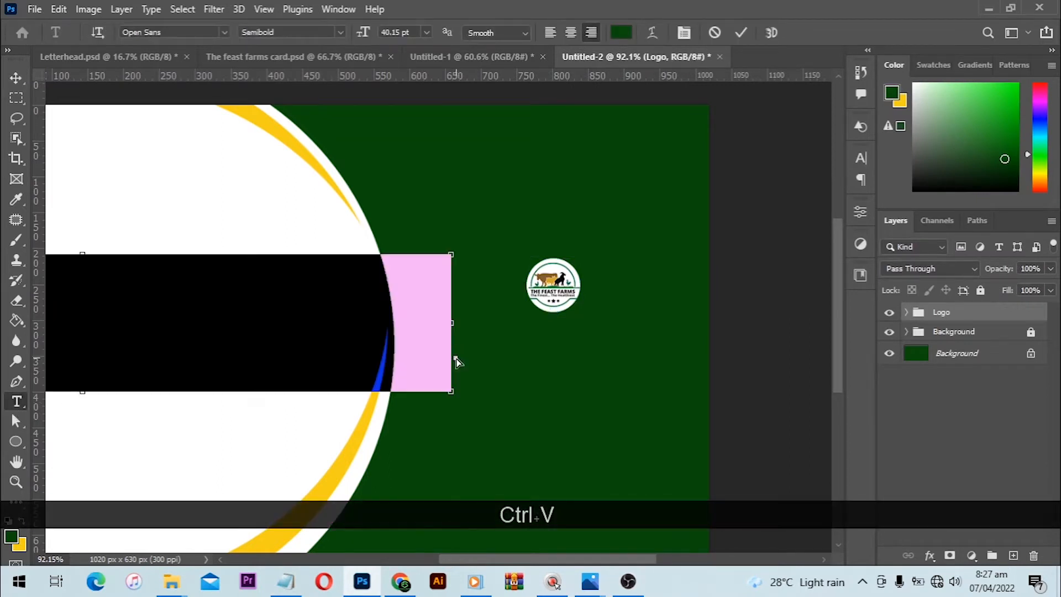
# - Set all of the pasted company name to 12 pt and move it to the right, below the logo
pyautogui.hotkey('ctrl', 'a')
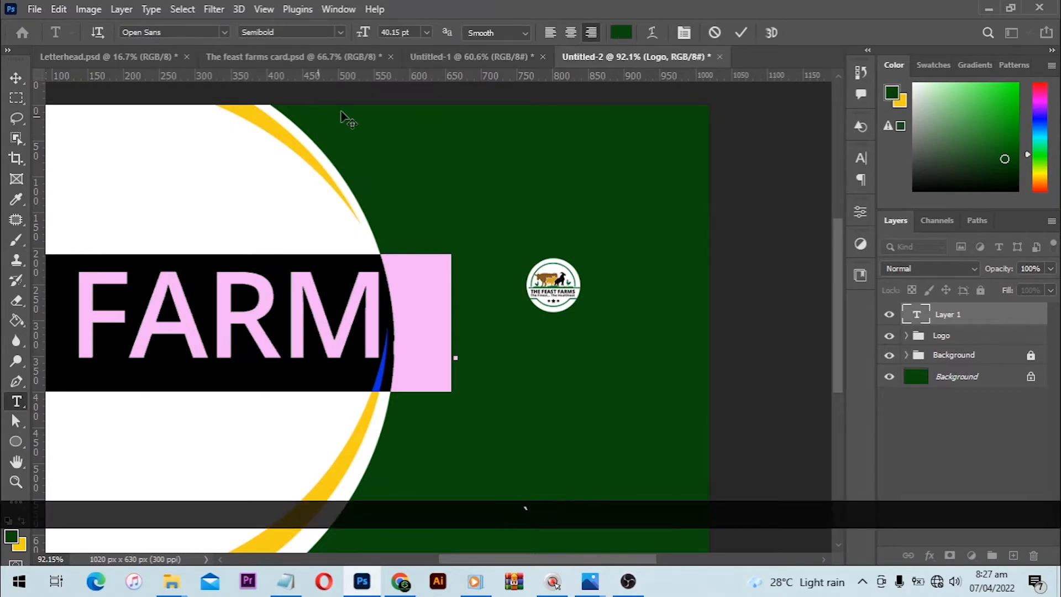
pyautogui.moveTo(263, 34); pyautogui.dragTo(259, 36)
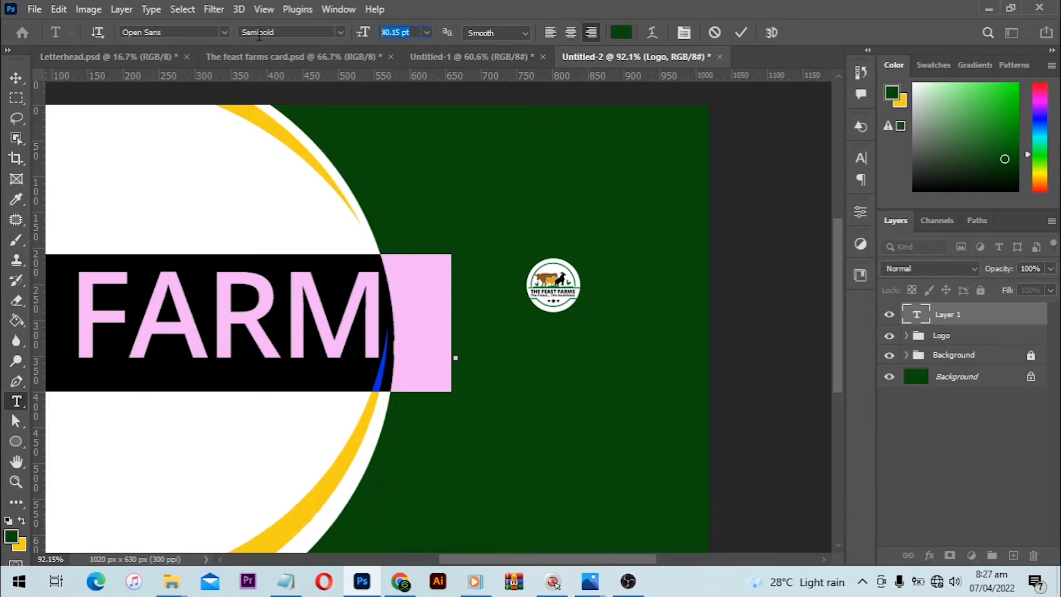
pyautogui.write('12')
pyautogui.press('Return')
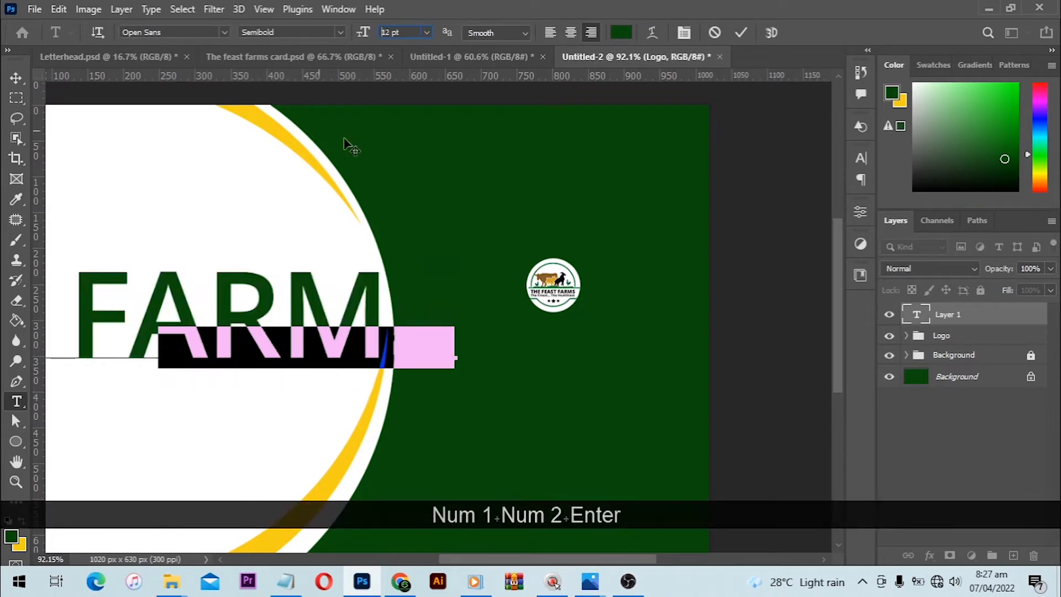
pyautogui.moveTo(390, 348)
pyautogui.mouseDown()
pyautogui.moveTo(279, 333)
pyautogui.moveTo(373, 344)
pyautogui.mouseUp()
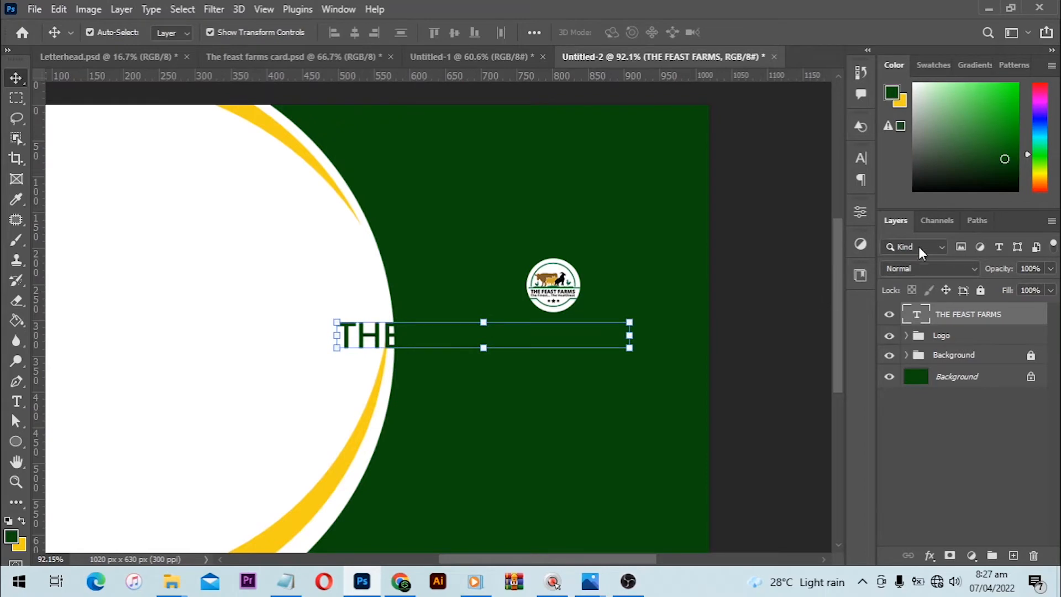
# - Change the company name's text color to white (ffffff)
pyautogui.click(861, 157)
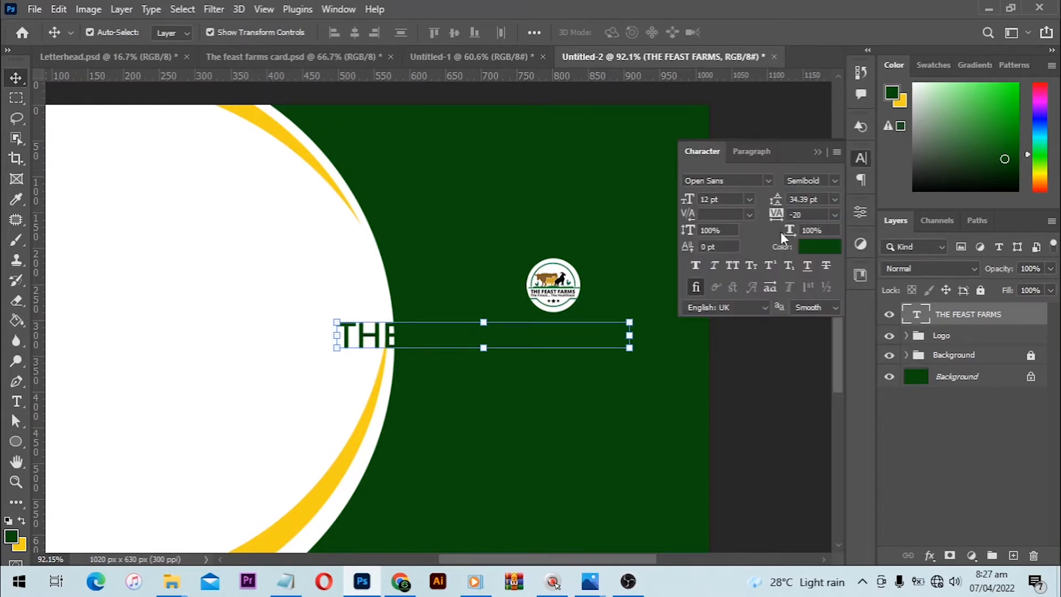
pyautogui.click(811, 247)
pyautogui.moveTo(563, 310); pyautogui.dragTo(480, 268)
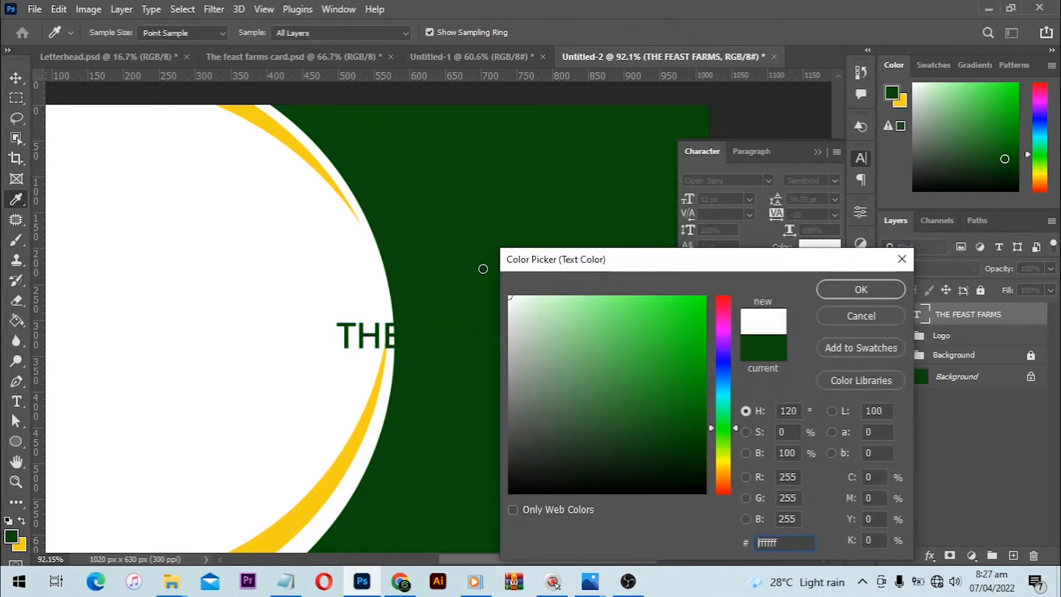
pyautogui.click(854, 288)
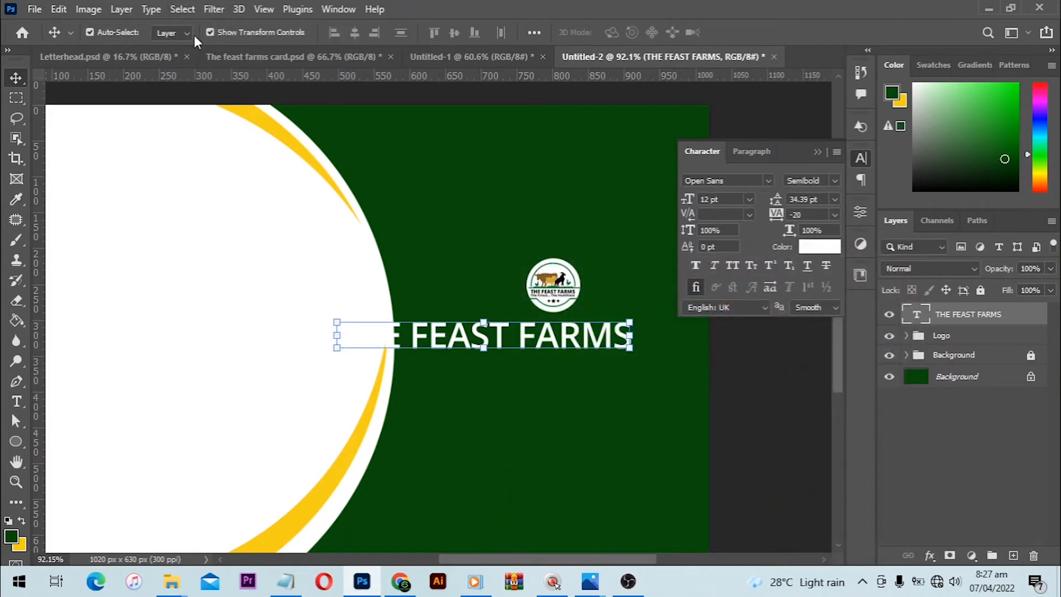
pyautogui.click(343, 10)
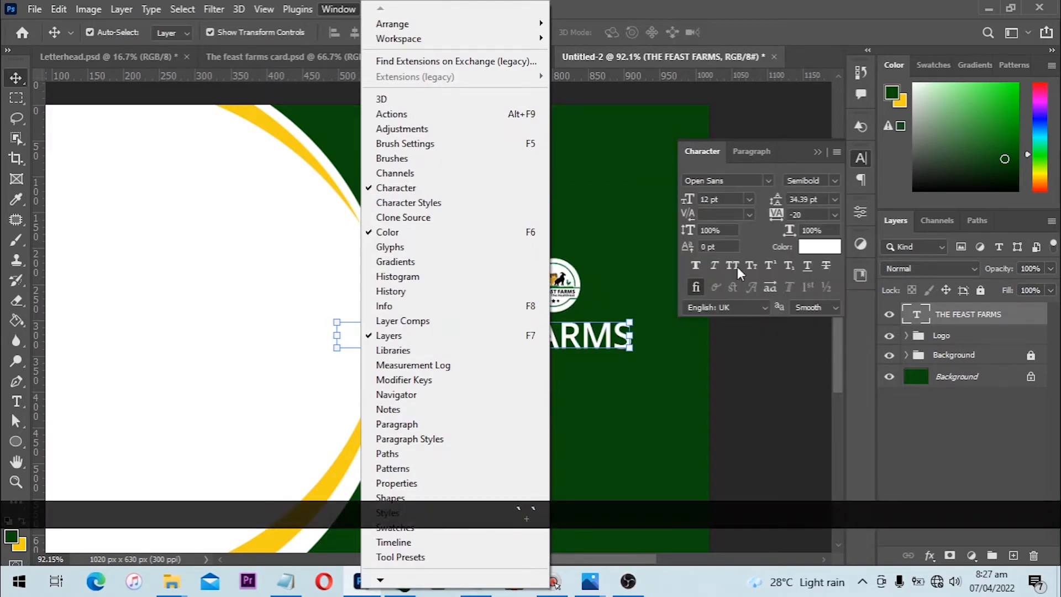
pyautogui.click(796, 365)
# - Reduce the company name to 10 pt and center it beneath the logo on the green area
pyautogui.moveTo(500, 343); pyautogui.dragTo(571, 353)
pyautogui.click(718, 199)
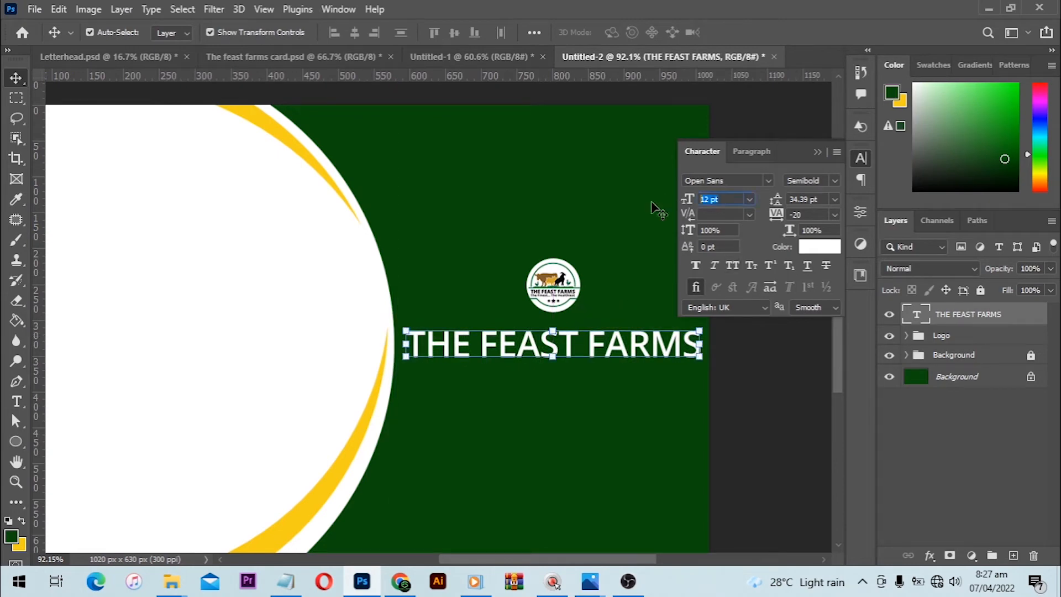
pyautogui.write('10')
pyautogui.press('Return')
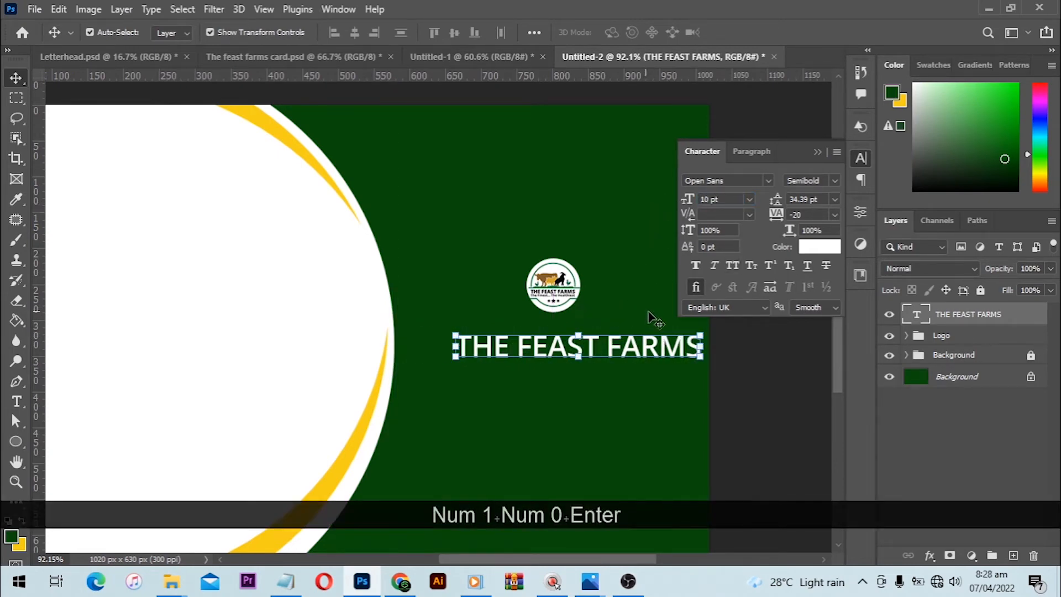
pyautogui.moveTo(659, 346); pyautogui.dragTo(636, 349)
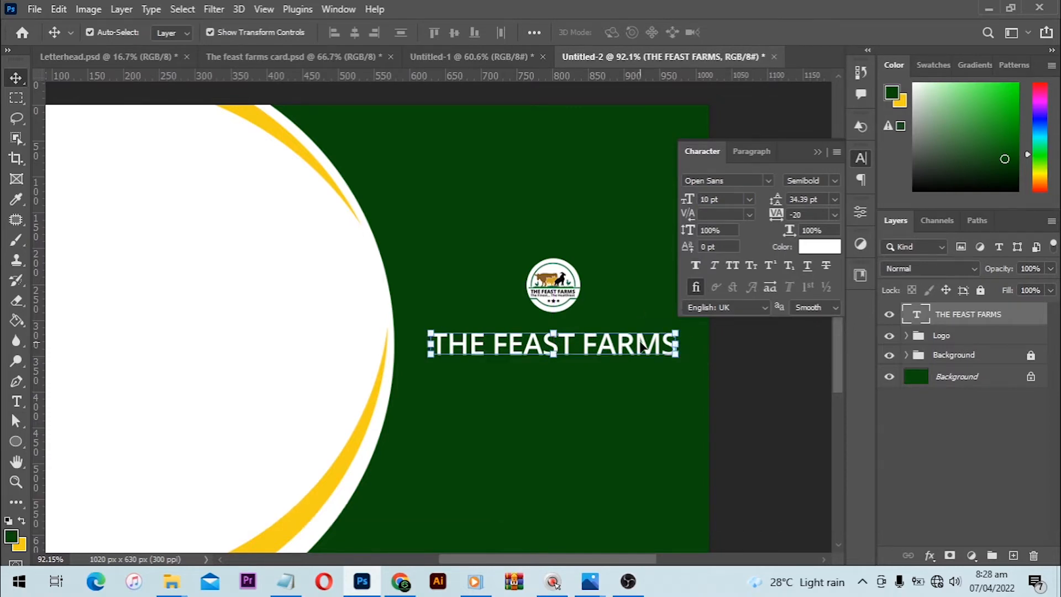
# - Set the company name's font style to Open Sans Extrabold
pyautogui.click(840, 180)
pyautogui.click(834, 290)
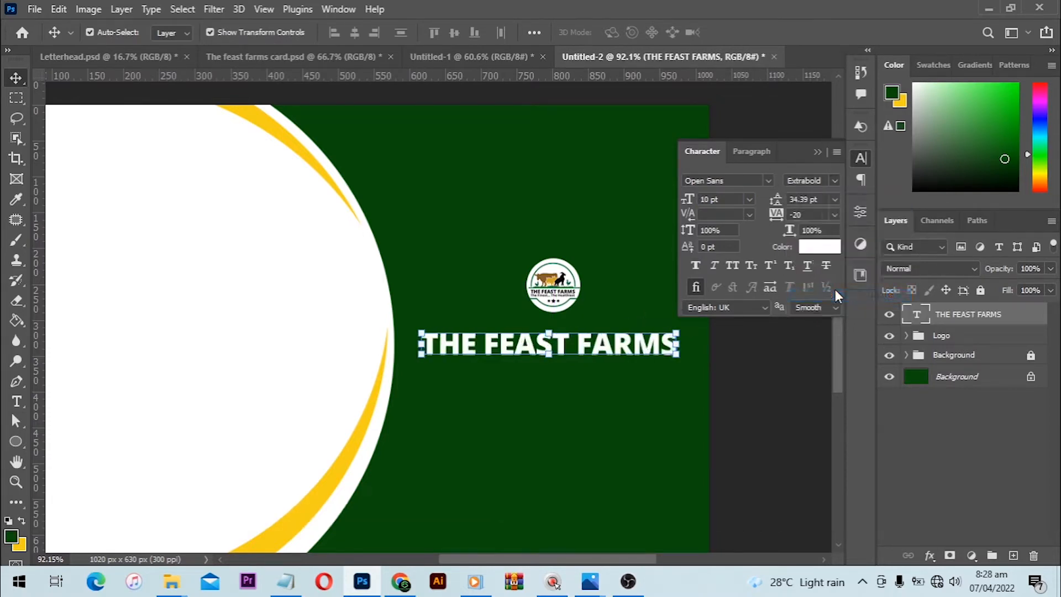
pyautogui.click(760, 394)
pyautogui.scroll(-2, 556, 366)
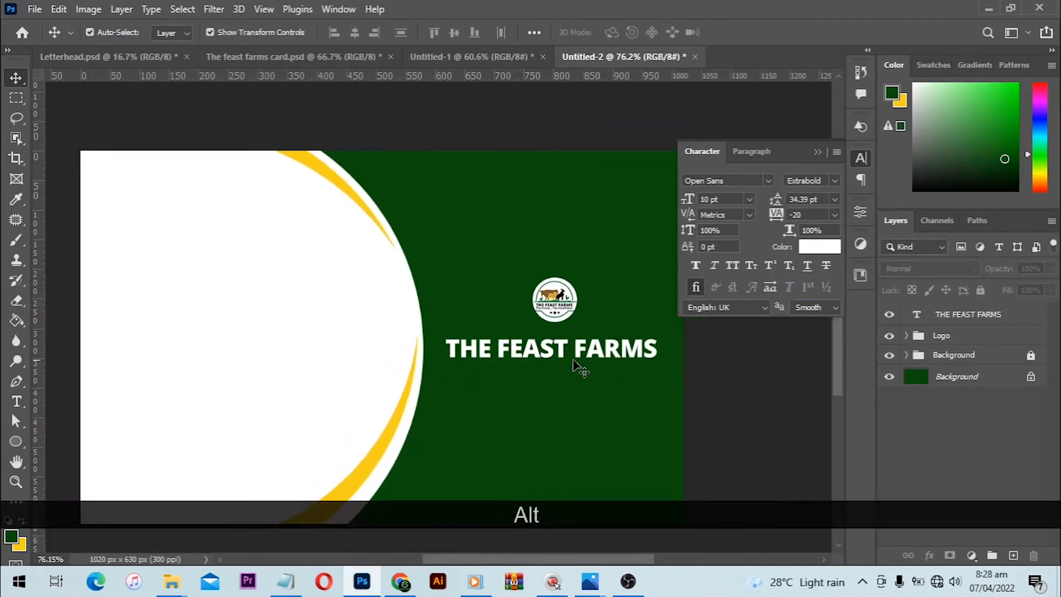
# - Set the company name's font size to 9 pt
pyautogui.click(616, 358)
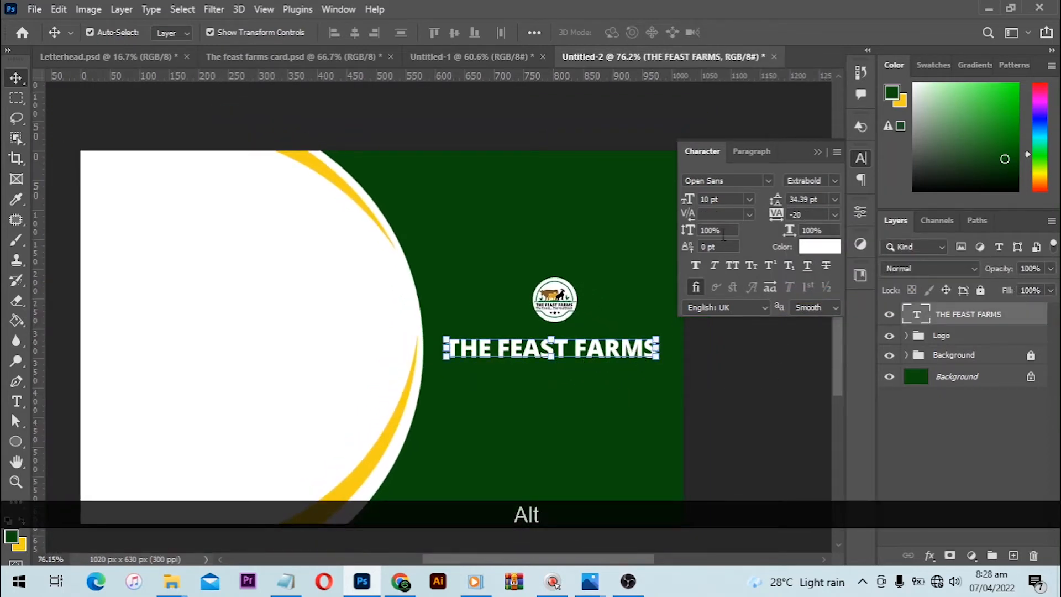
pyautogui.click(718, 199)
pyautogui.write('9')
pyautogui.press('Return')
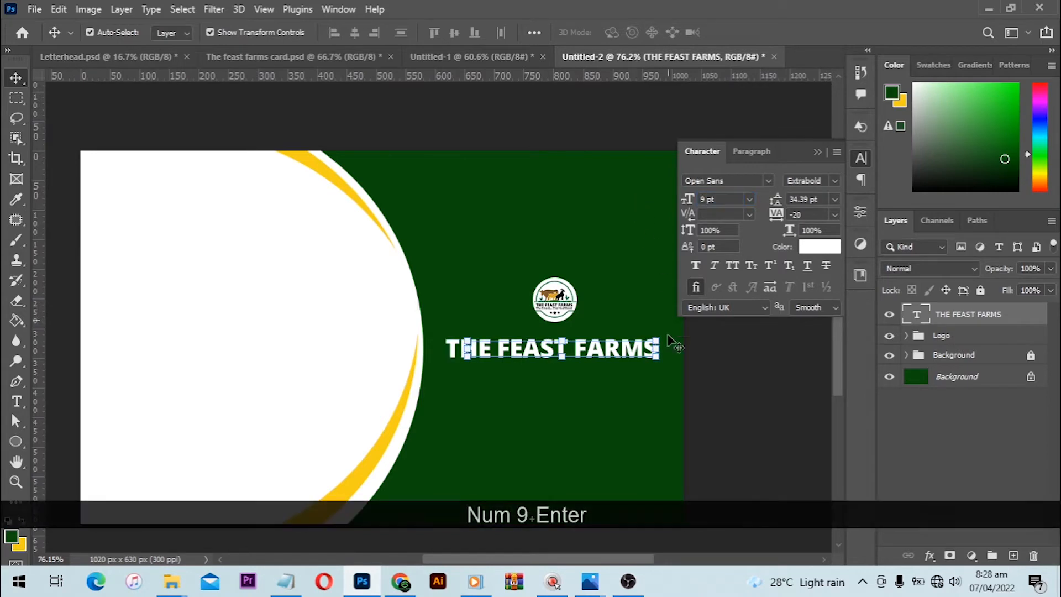
pyautogui.click(718, 376)
pyautogui.scroll(-1, 577, 336)
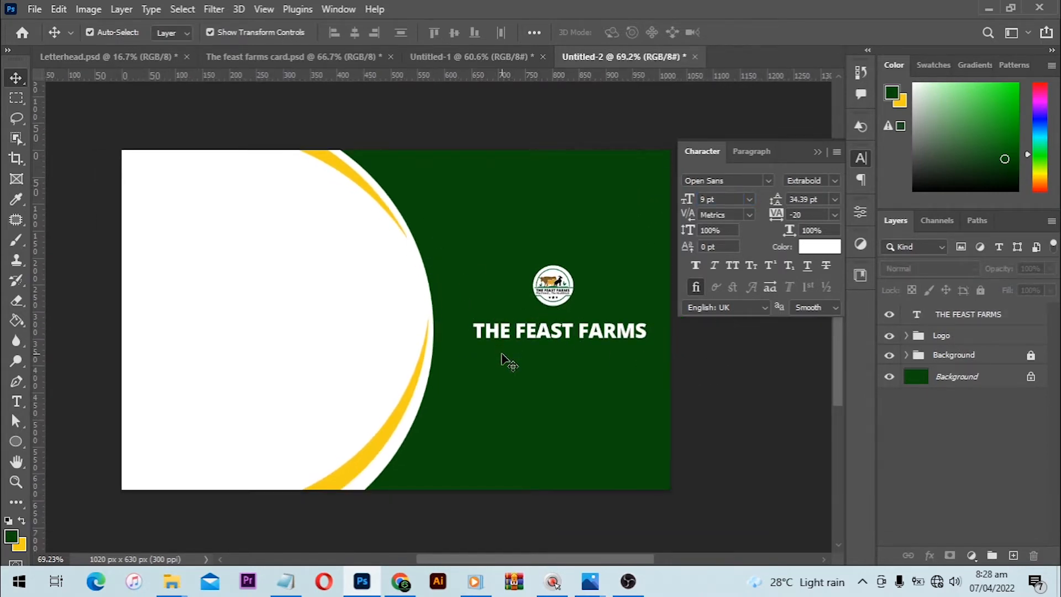
# - Set the company name's font size to 9.5 pt
pyautogui.click(535, 336)
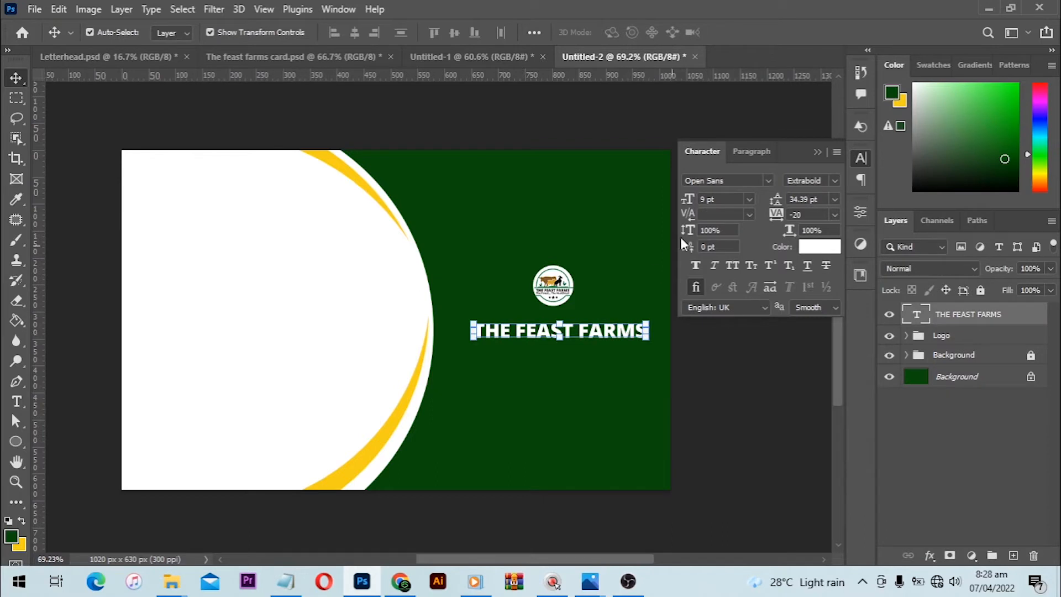
pyautogui.click(718, 202)
pyautogui.write('.5')
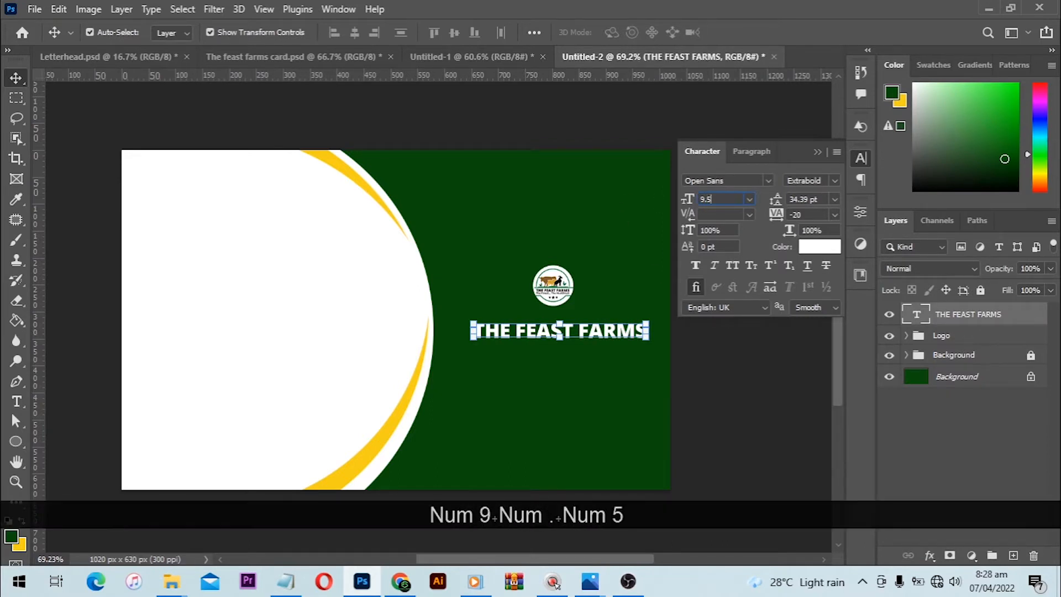
pyautogui.press('Return')
pyautogui.click(713, 327)
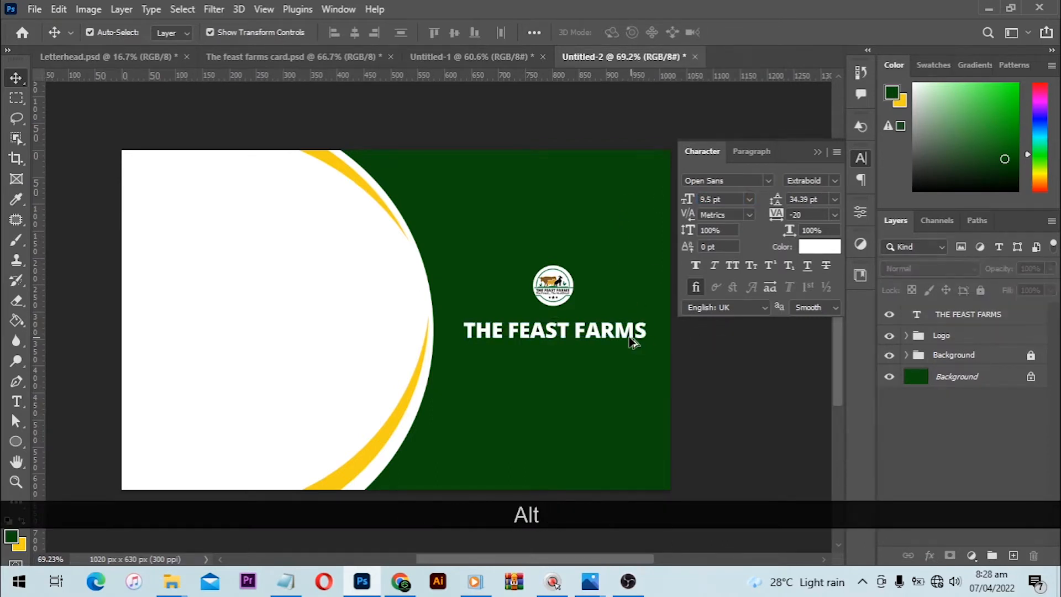
pyautogui.scroll(1, 631, 338)
pyautogui.scroll(-1, 626, 345)
pyautogui.scroll(1, 580, 255)
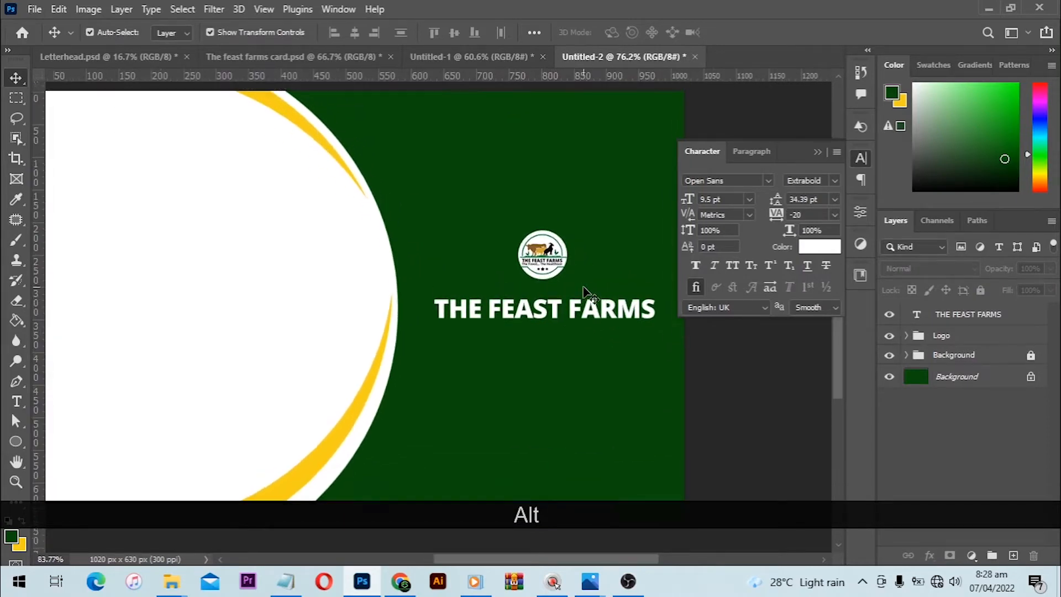
# - Move the company name slightly closer to the logo and enlarge the logo together with its white circle
pyautogui.moveTo(508, 259); pyautogui.dragTo(590, 334)
pyautogui.click(718, 370)
pyautogui.scroll(1, 616, 358)
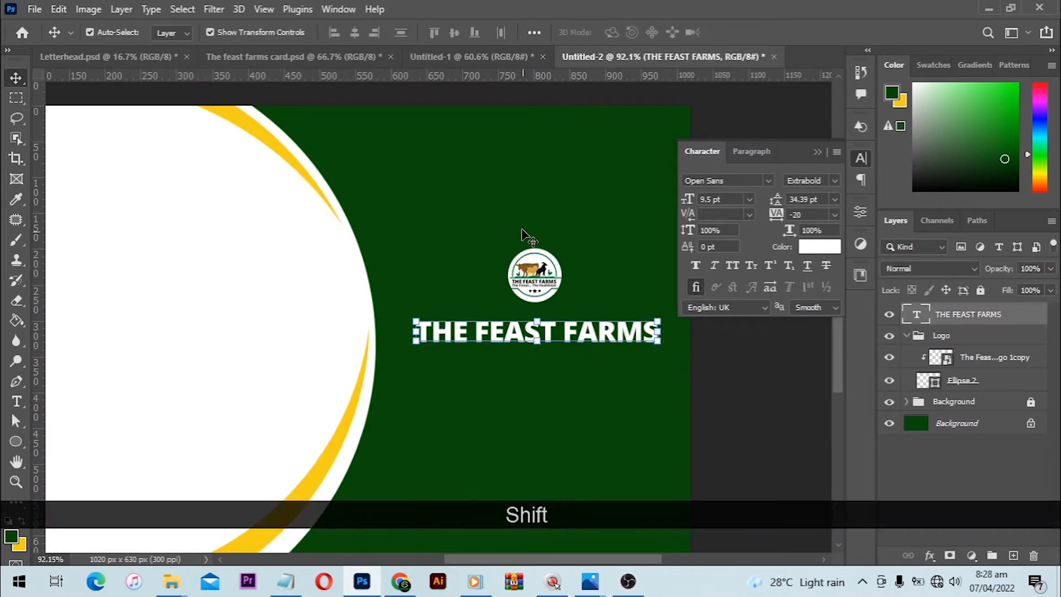
pyautogui.moveTo(485, 213); pyautogui.dragTo(580, 248)
# - Duplicate the company name text layer and place the copy directly below the original
pyautogui.click(619, 333)
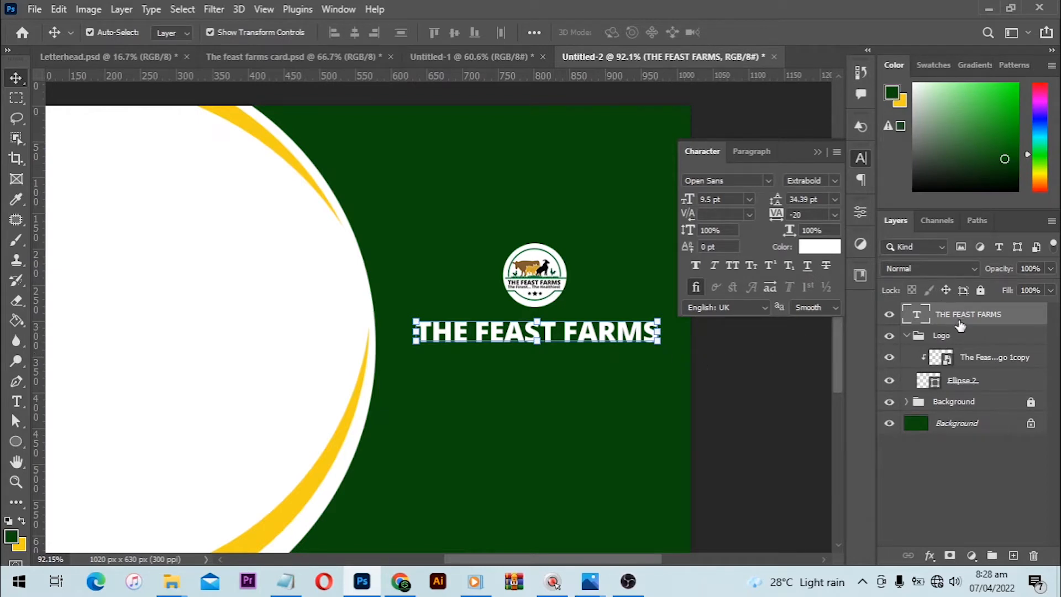
pyautogui.moveTo(960, 324); pyautogui.dragTo(1015, 556)
pyautogui.moveTo(603, 341); pyautogui.dragTo(604, 376)
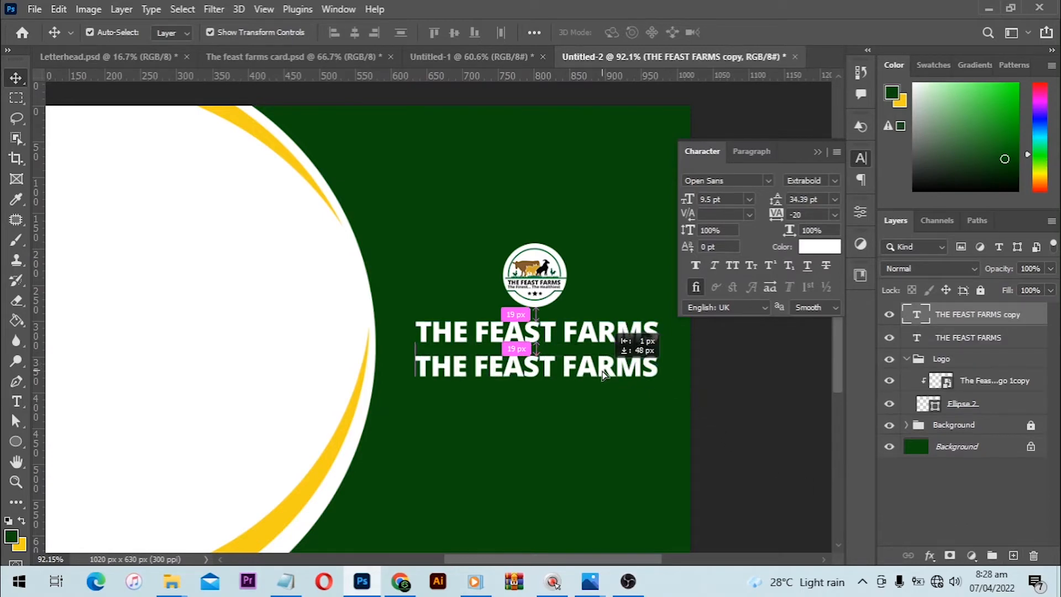
# - Switch to Notepad and copy the slogan line "The Finest.... The Healhiest"
pyautogui.click(285, 584)
pyautogui.moveTo(674, 96); pyautogui.dragTo(483, 103)
pyautogui.hotkey('ctrl', 'c')
# - Set the duplicated company name text to 7 pt in the Semibold style
pyautogui.click(444, 375)
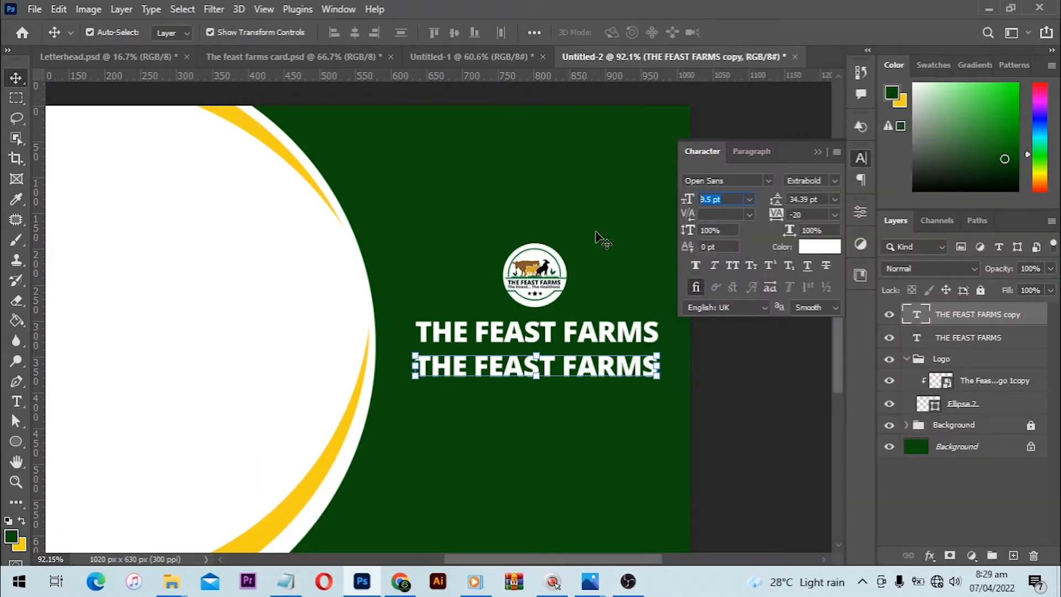
pyautogui.write('7')
pyautogui.press('Return')
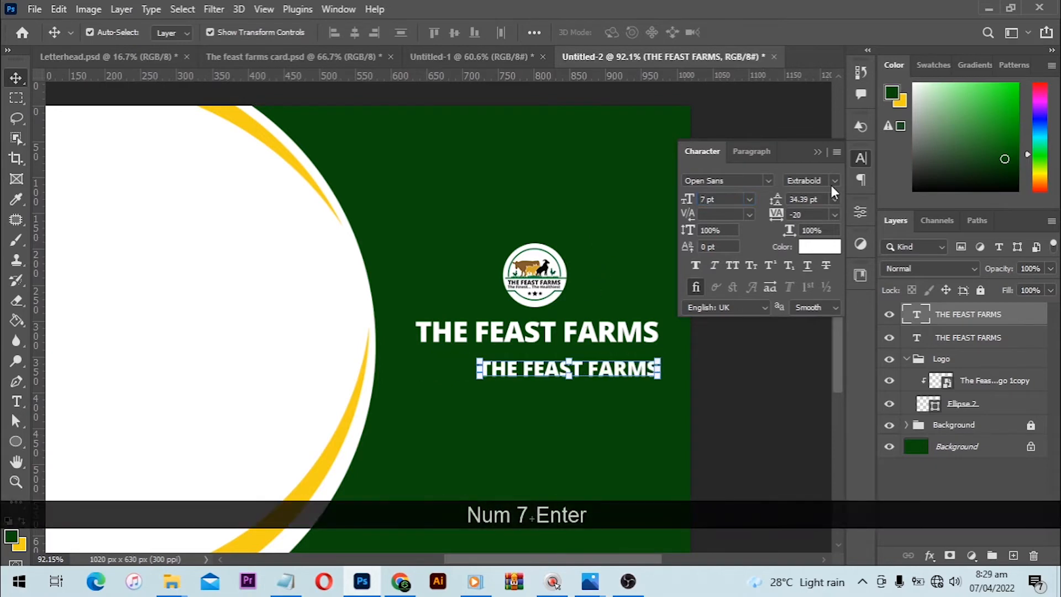
pyautogui.click(834, 181)
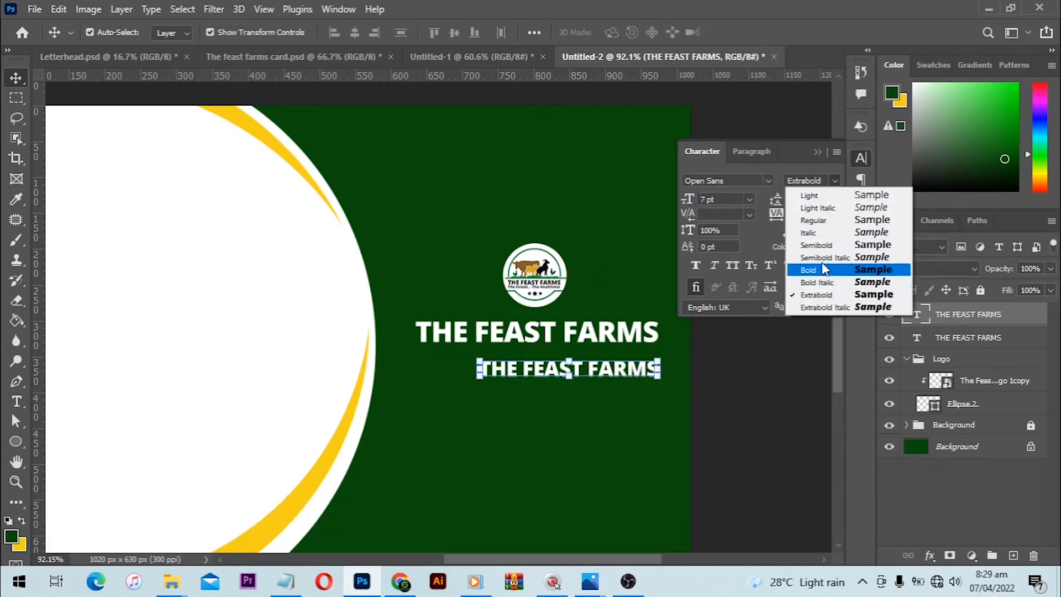
pyautogui.click(821, 245)
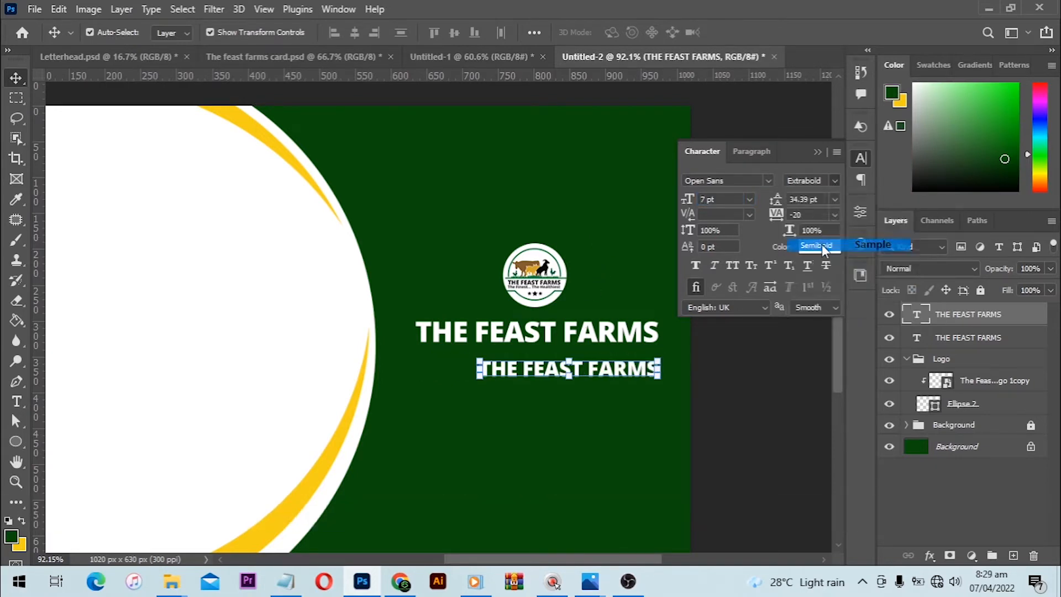
# - Replace the duplicated text with the copied slogan "The Finest.... The Healhiest"
pyautogui.press('t')
pyautogui.click(601, 373)
pyautogui.hotkey('ctrl', 'a')
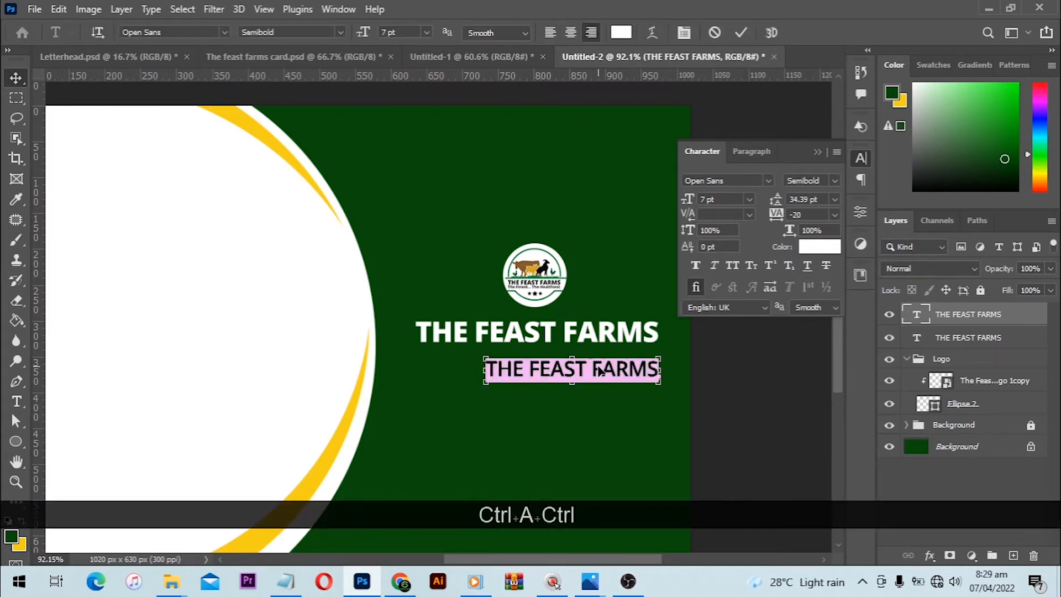
pyautogui.hotkey('ctrl', 'v')
pyautogui.press('Return')
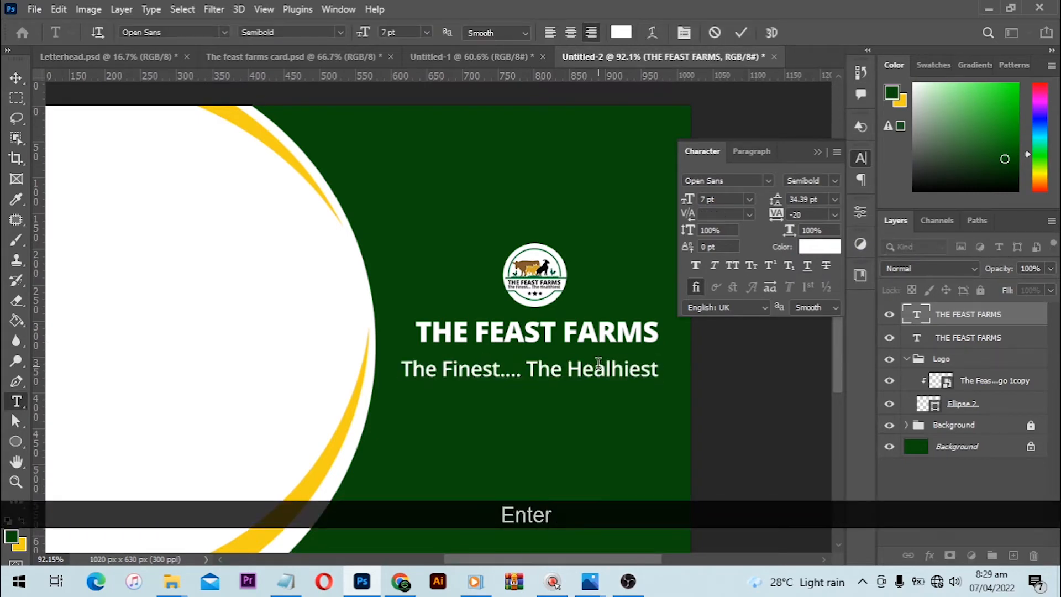
pyautogui.press('c')
pyautogui.press('v')
# - Reduce the slogan to 6 pt and move it up, roughly centred beneath the company name
pyautogui.scroll(1, 607, 375)
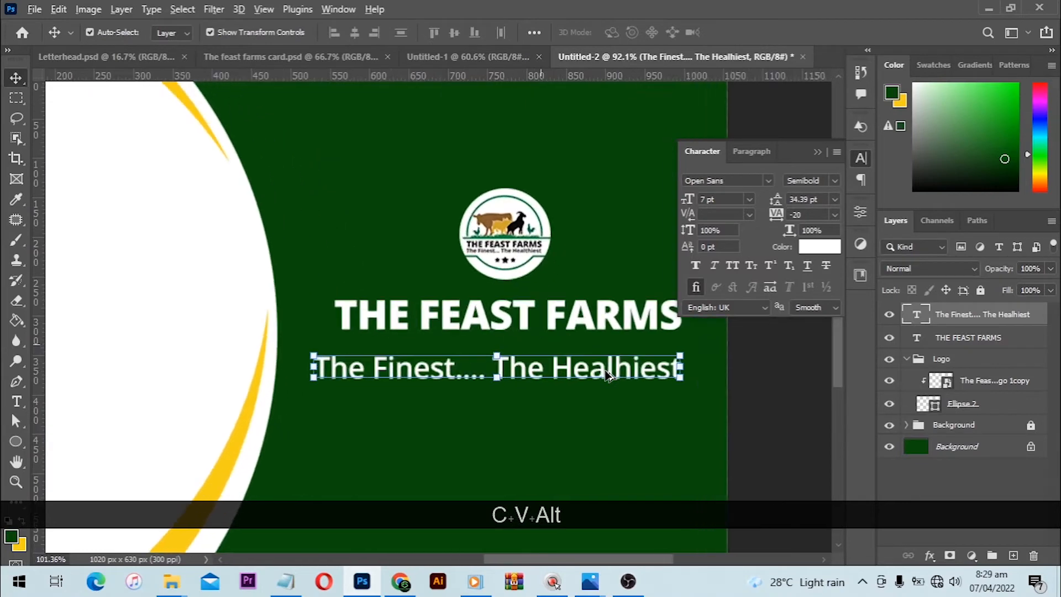
pyautogui.scroll(3, 607, 374)
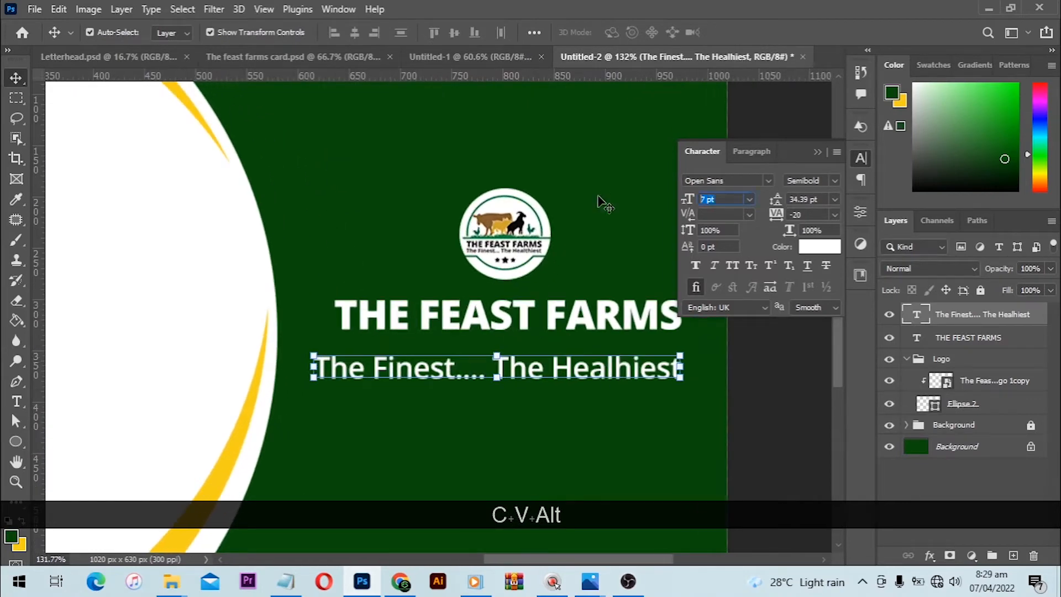
pyautogui.write('6')
pyautogui.press('Return')
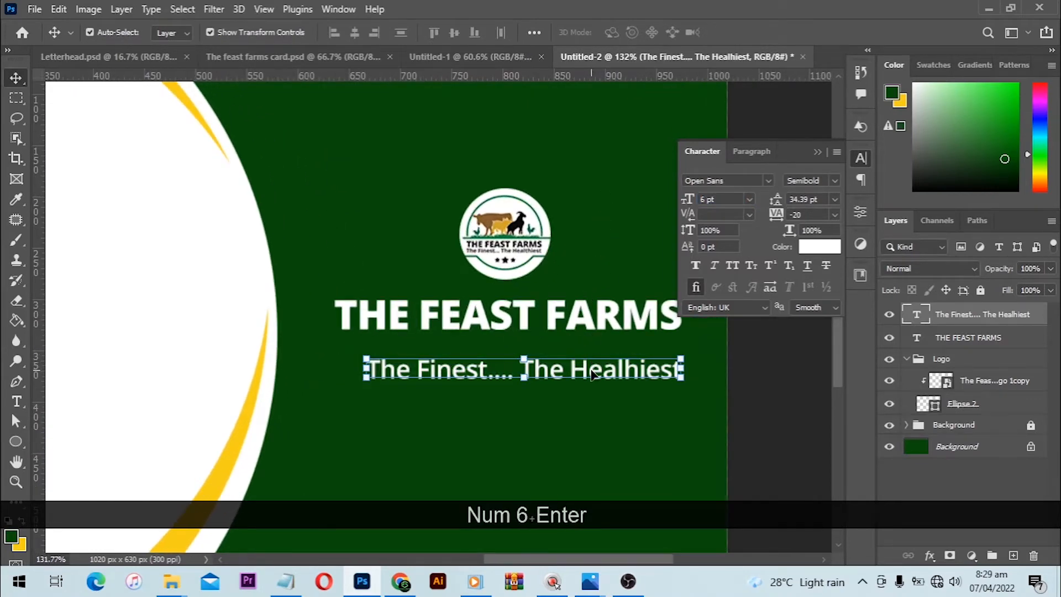
pyautogui.moveTo(591, 375)
pyautogui.mouseDown()
pyautogui.moveTo(586, 356)
pyautogui.moveTo(576, 363)
pyautogui.mouseUp()
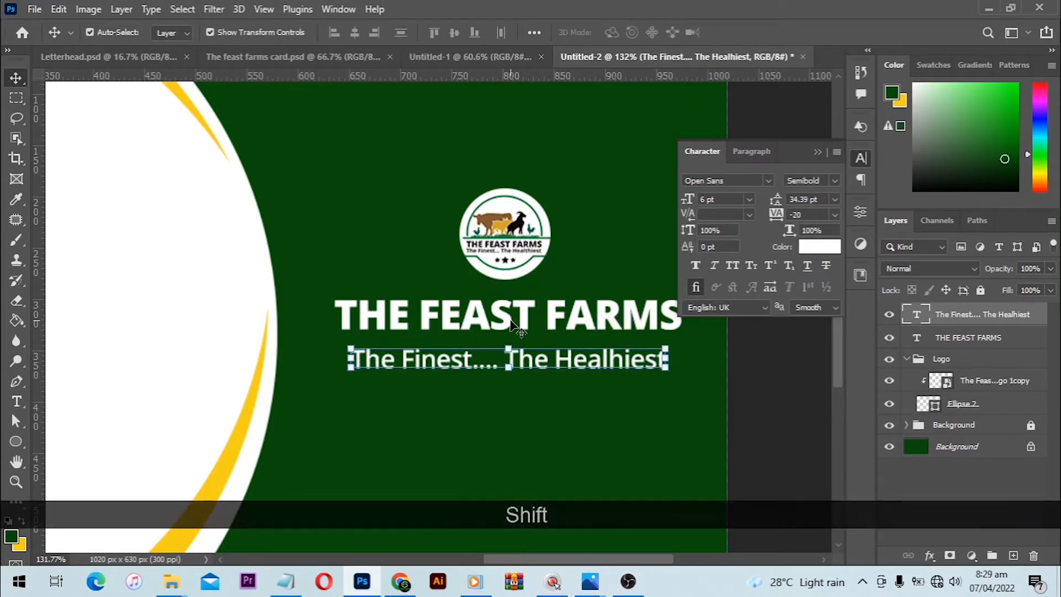
# - Align the slogan's left edge with the company name and nudge the slogan up closer to it
pyautogui.moveTo(392, 374); pyautogui.dragTo(373, 77)
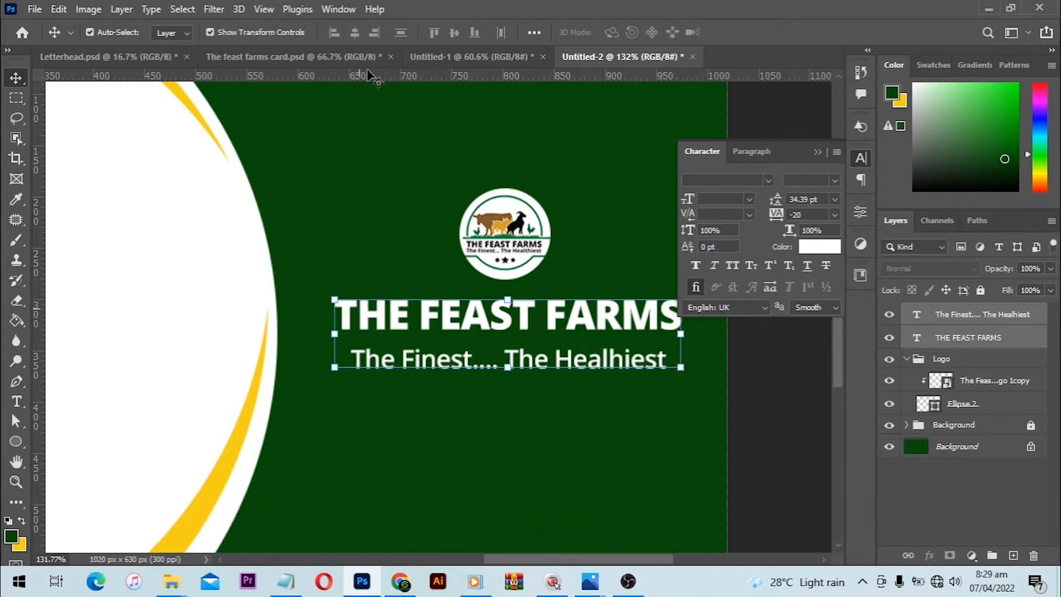
pyautogui.click(336, 35)
pyautogui.click(435, 415)
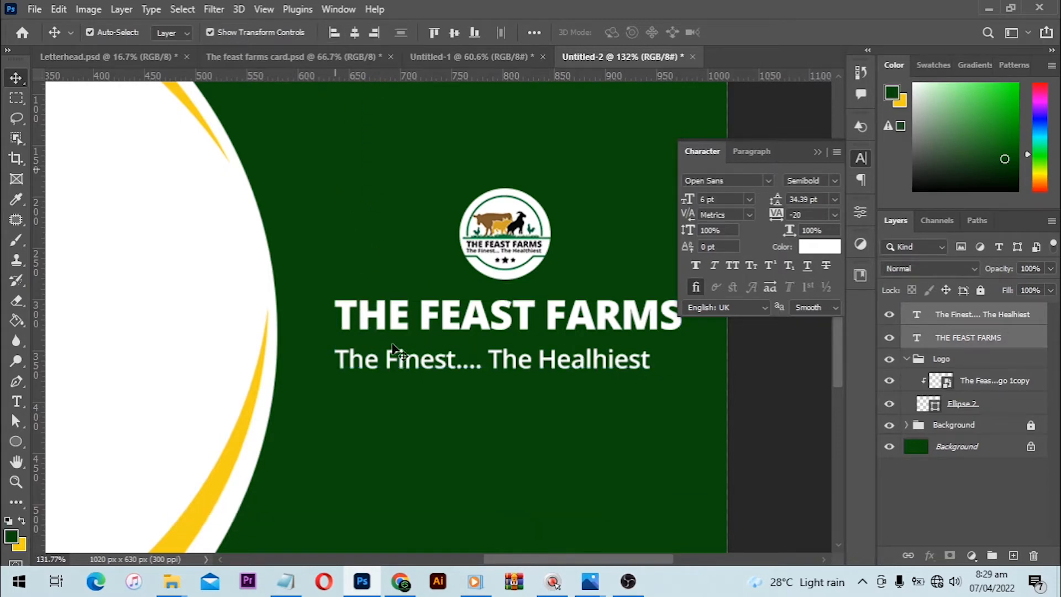
pyautogui.click(438, 366)
pyautogui.press('Up')
pyautogui.press('Up')
pyautogui.press('Up')
pyautogui.press('Up')
pyautogui.press('Up')
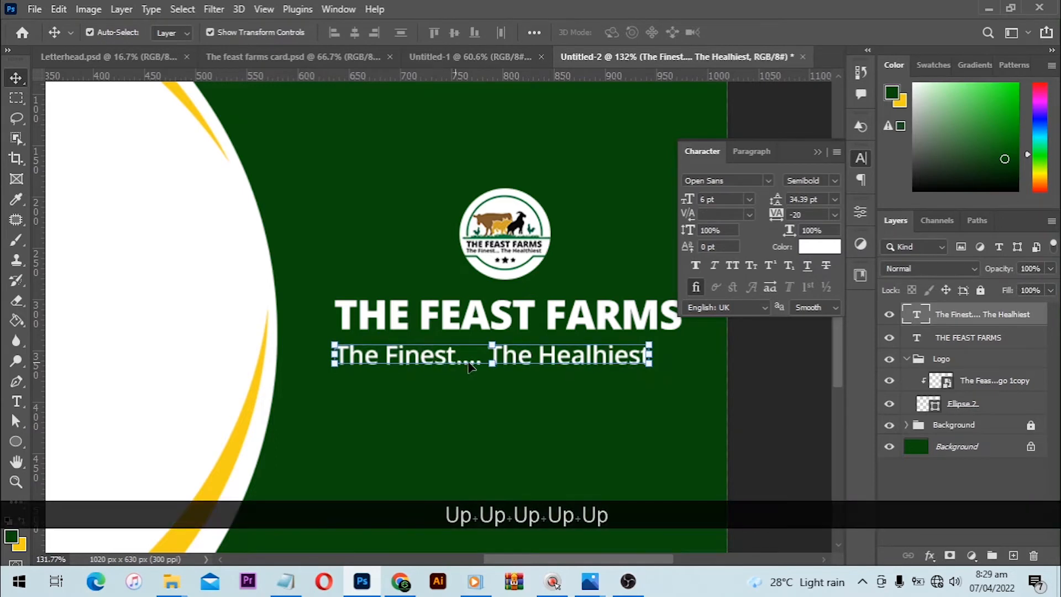
pyautogui.press('Up')
pyautogui.press('Up')
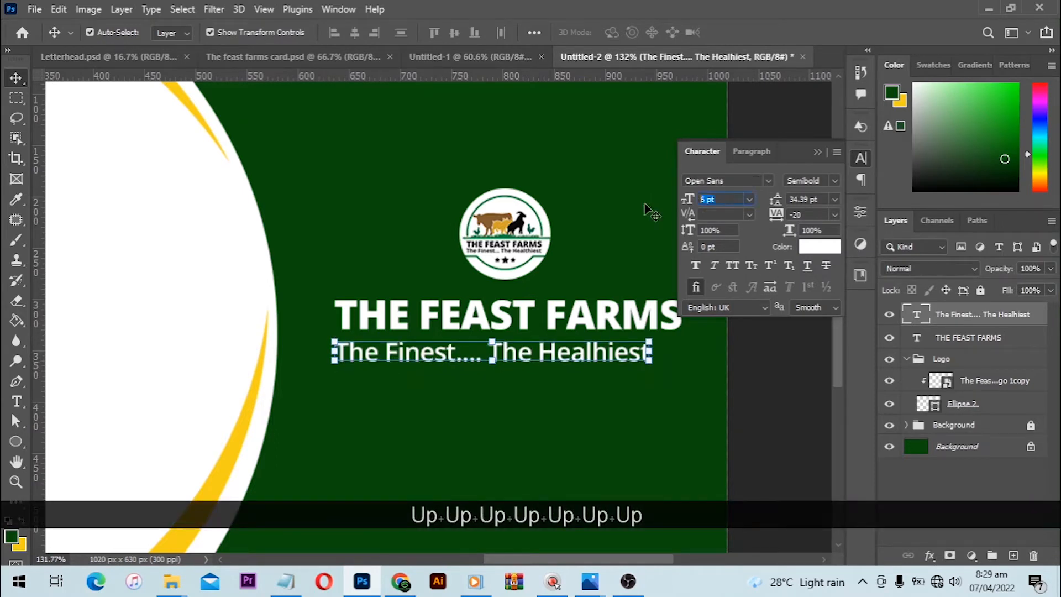
# - Set the slogan's font size to 6.5 pt and realign its left edge with the company name
pyautogui.write('6.5')
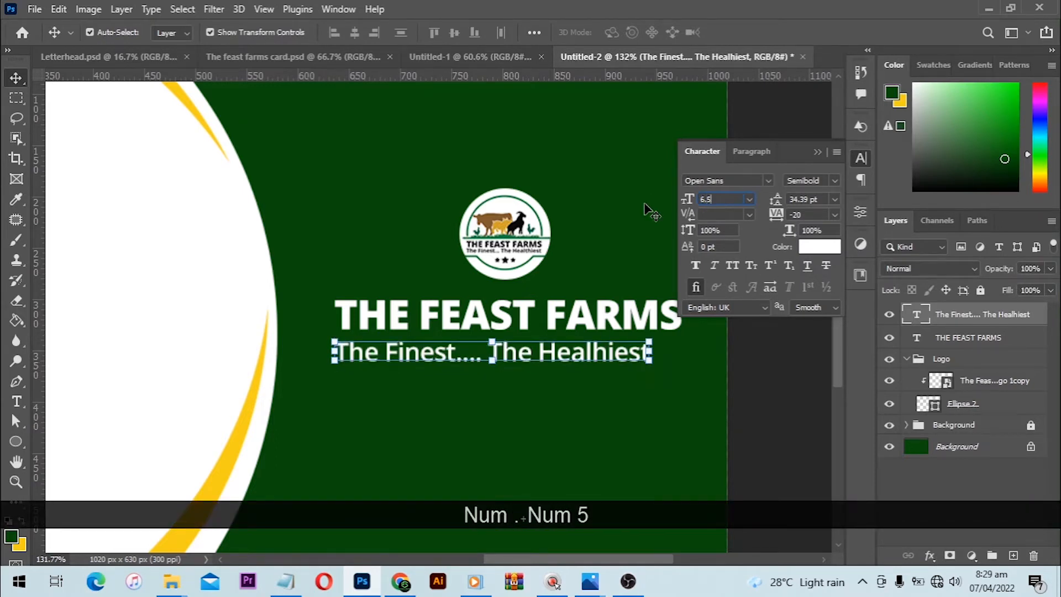
pyautogui.press('Return')
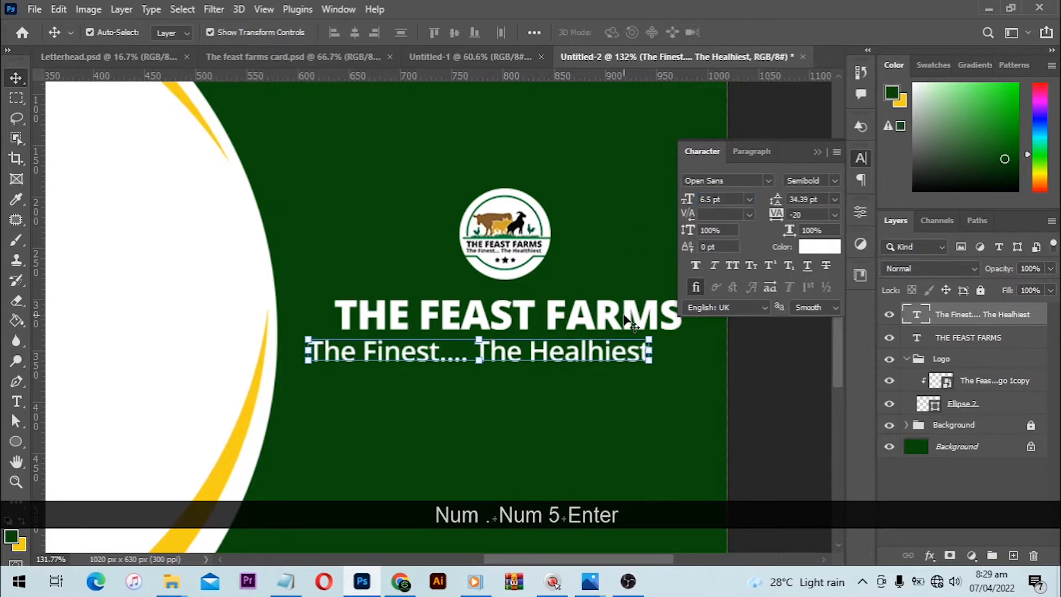
pyautogui.moveTo(562, 355); pyautogui.dragTo(593, 355)
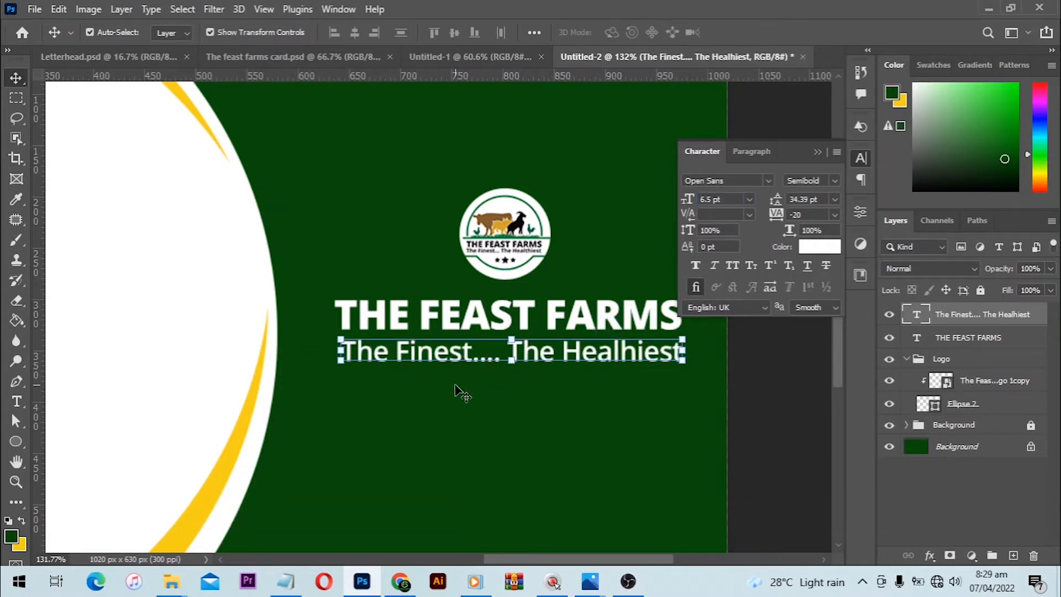
pyautogui.moveTo(453, 384); pyautogui.dragTo(362, 243)
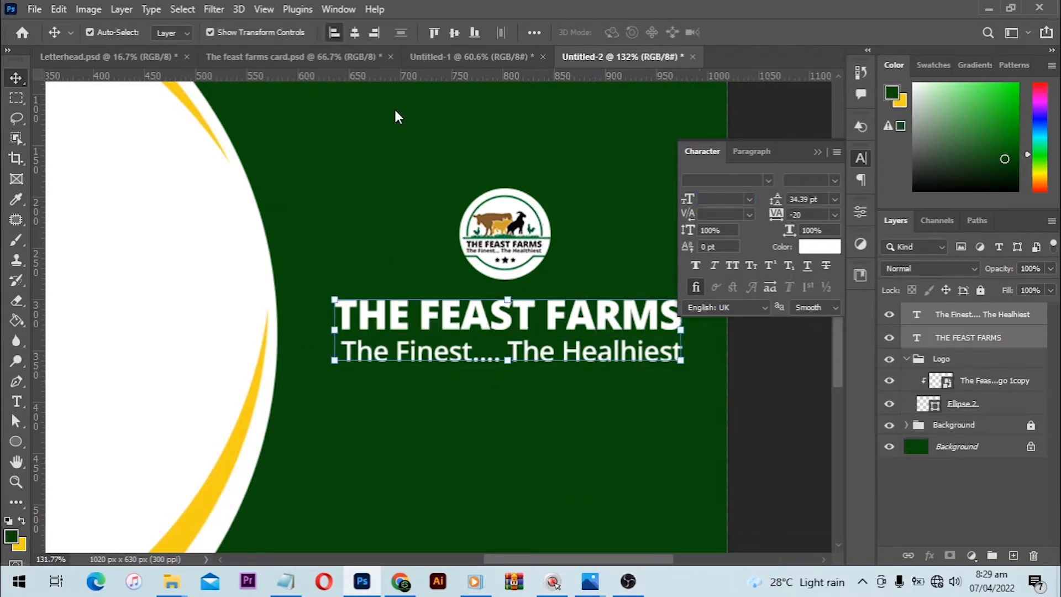
pyautogui.click(784, 367)
# - Nudge the slogan down slightly to widen the gap below the company name
pyautogui.scroll(-2, 559, 256)
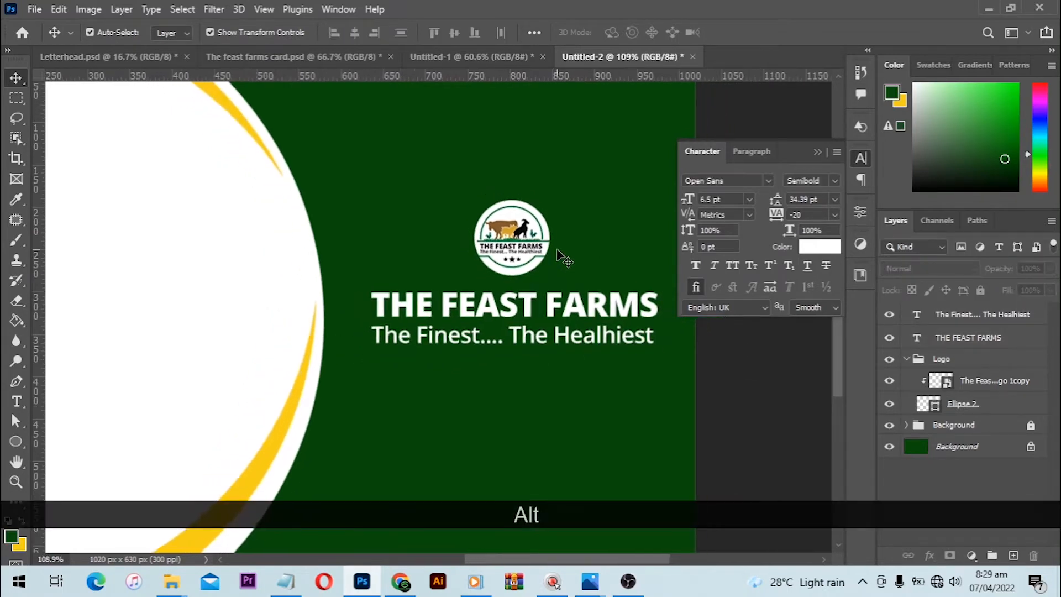
pyautogui.scroll(-3, 559, 255)
pyautogui.click(541, 316)
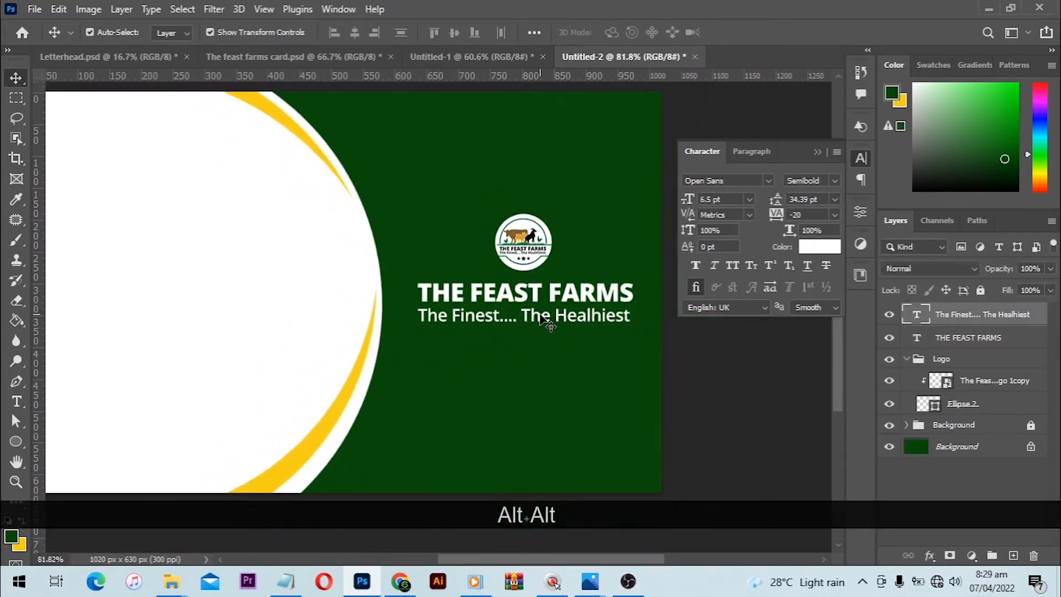
pyautogui.press('Down')
pyautogui.press('Down')
pyautogui.press('Down')
pyautogui.press('Down')
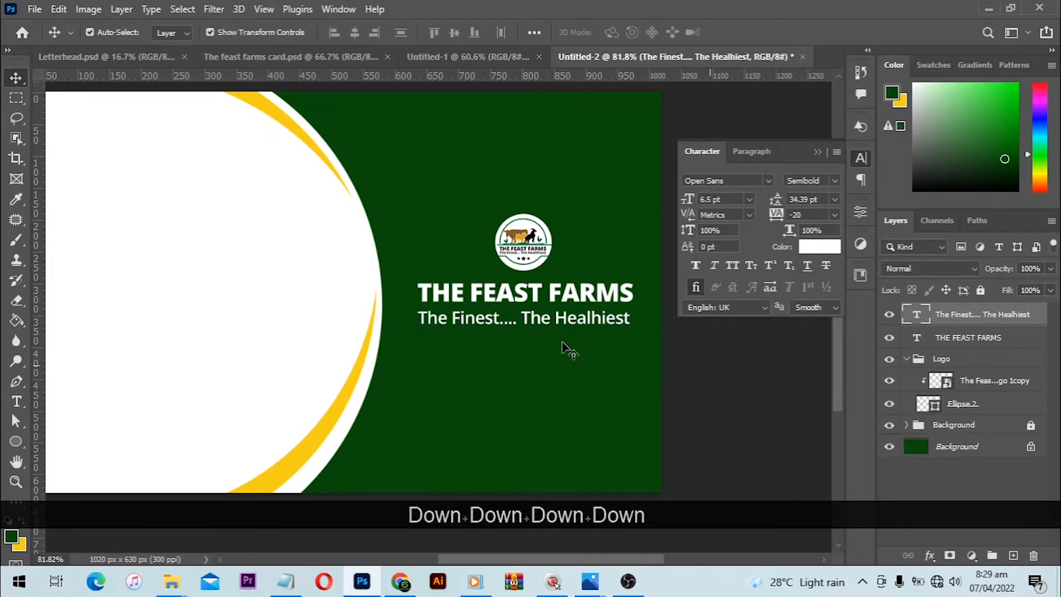
# - Duplicate the slogan layer, place the copy near the bottom of the green area and set its style to Regular
pyautogui.scroll(-3, 568, 350)
pyautogui.click(901, 301)
pyautogui.moveTo(965, 322); pyautogui.dragTo(1014, 556)
pyautogui.moveTo(528, 264); pyautogui.dragTo(528, 375)
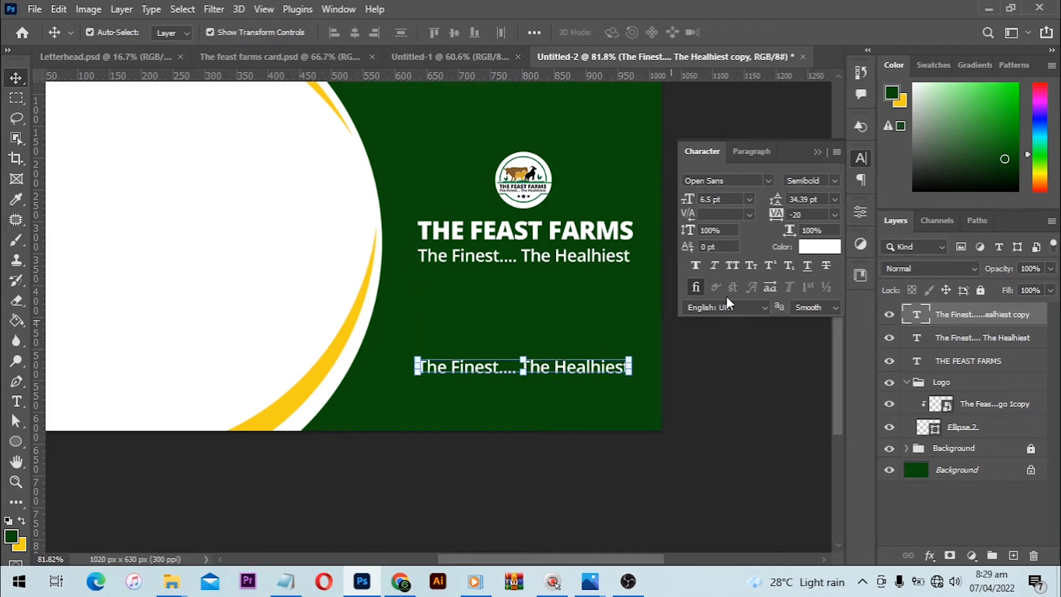
pyautogui.click(832, 181)
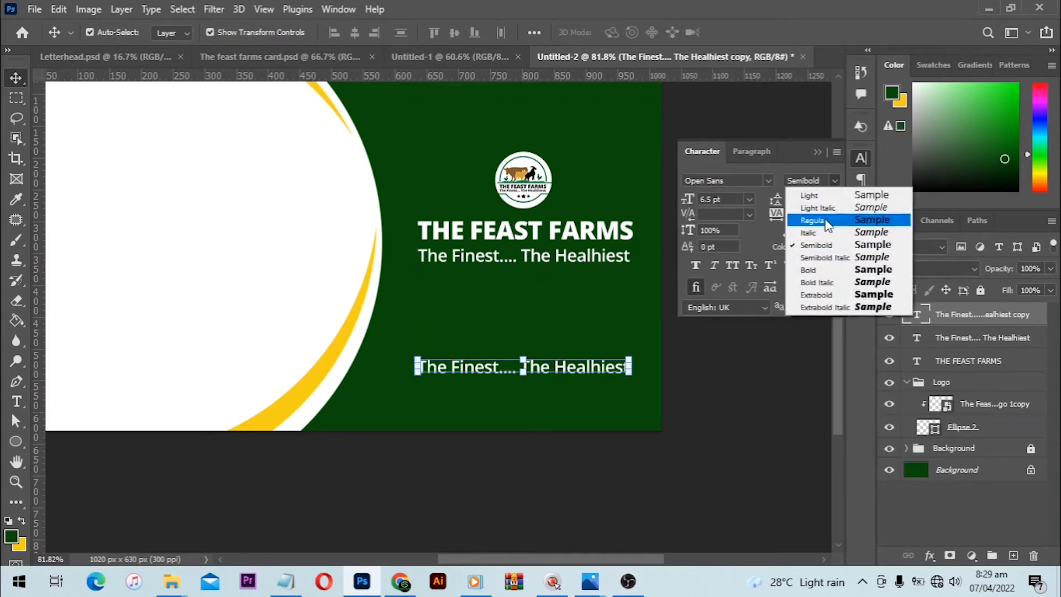
pyautogui.click(827, 221)
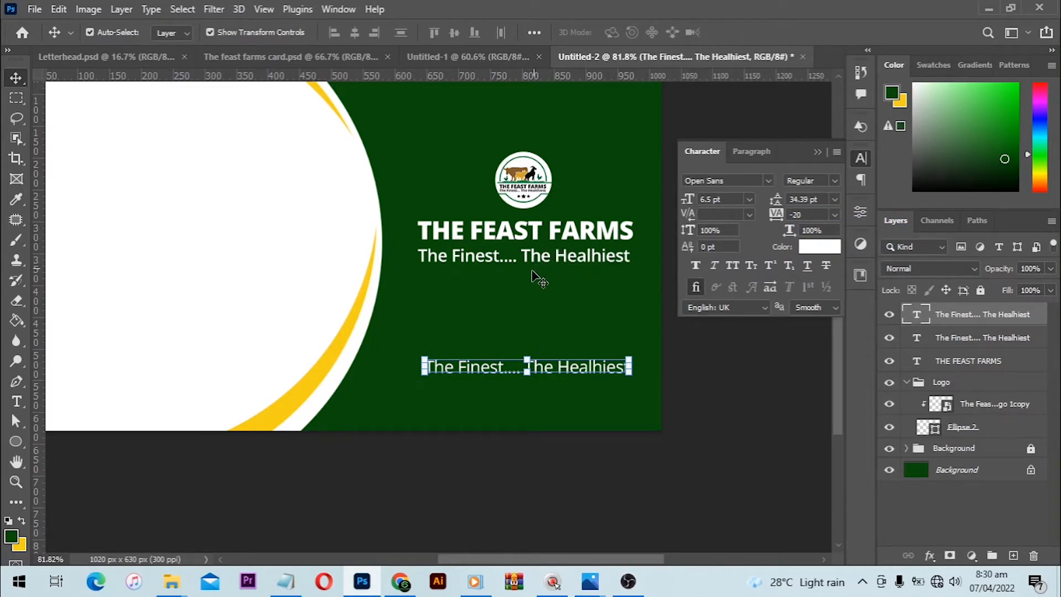
# - Copy the company name text and paste it over the duplicated slogan near the card's bottom
pyautogui.press('t')
pyautogui.click(541, 237)
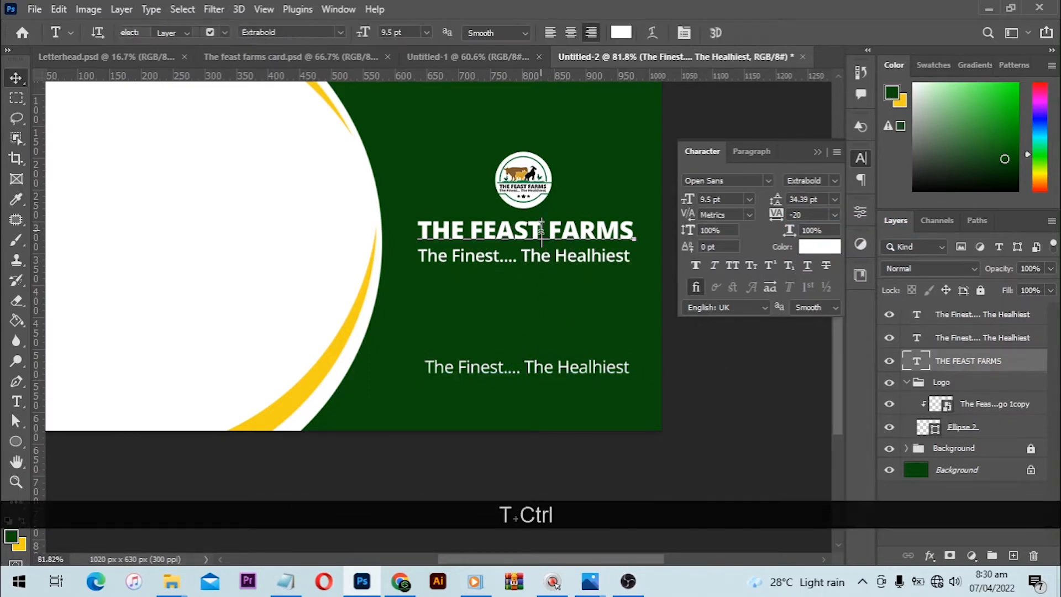
pyautogui.hotkey('ctrl', 'a')
pyautogui.hotkey('ctrl', 'c')
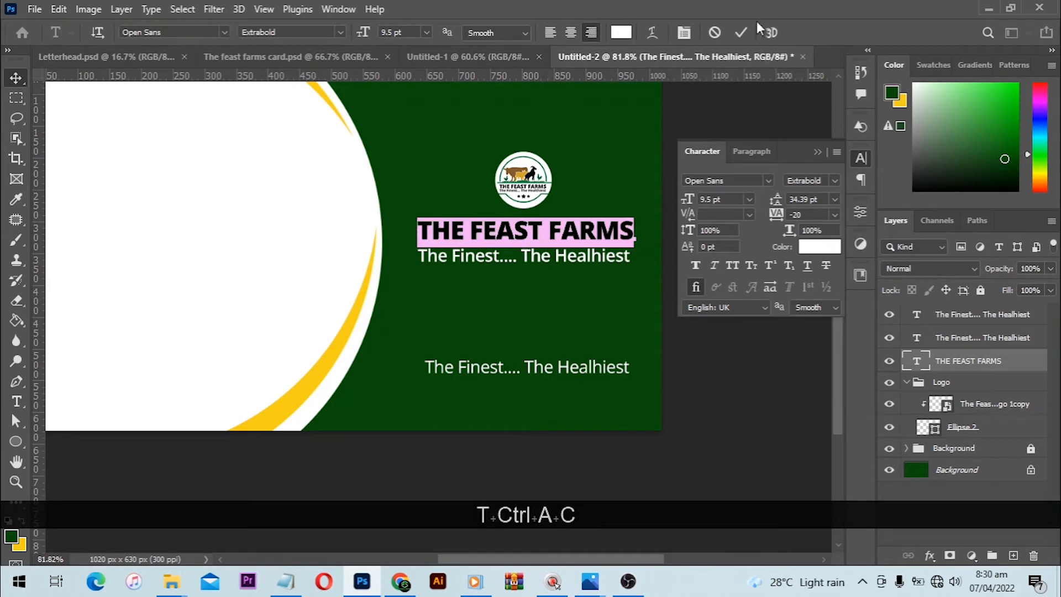
pyautogui.click(741, 32)
pyautogui.click(499, 369)
pyautogui.hotkey('ctrl', 'a')
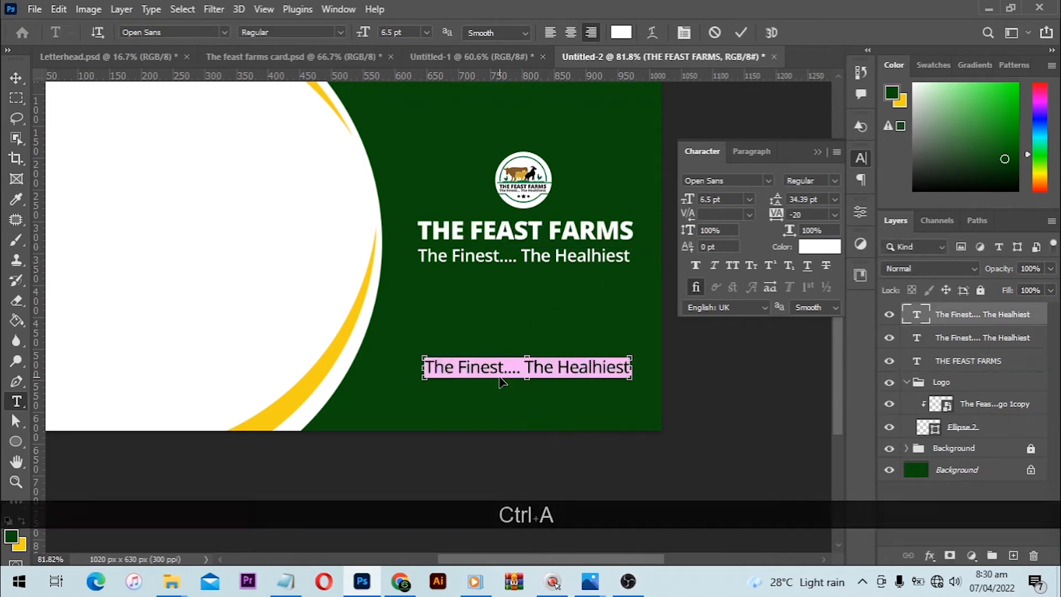
pyautogui.hotkey('ctrl', 'v')
pyautogui.press('Return')
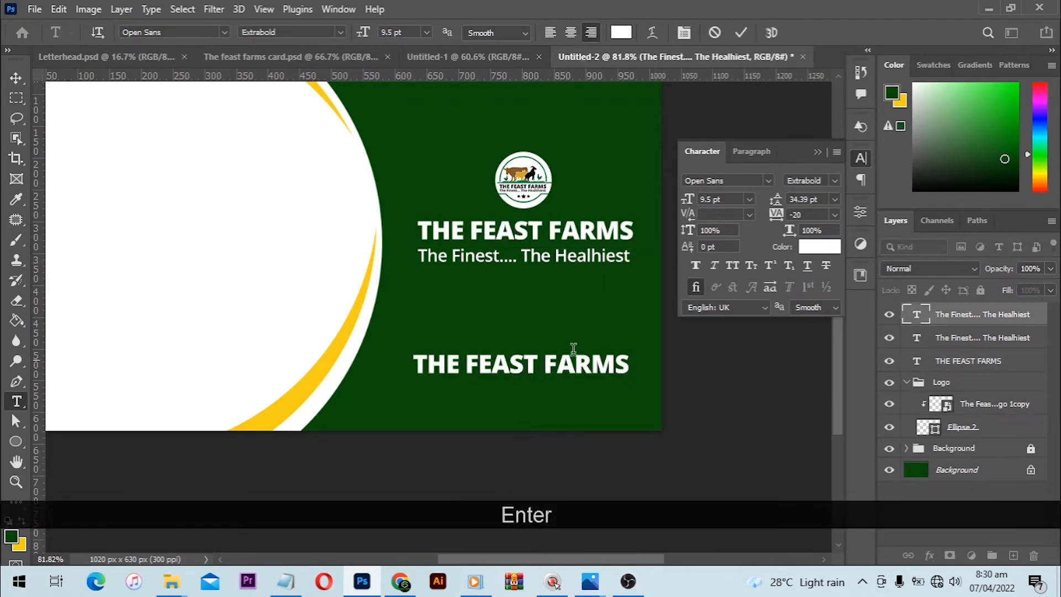
# - Set the text near the card's bottom to Regular style and retype it as "The Feast Farms"
pyautogui.click(834, 180)
pyautogui.click(812, 222)
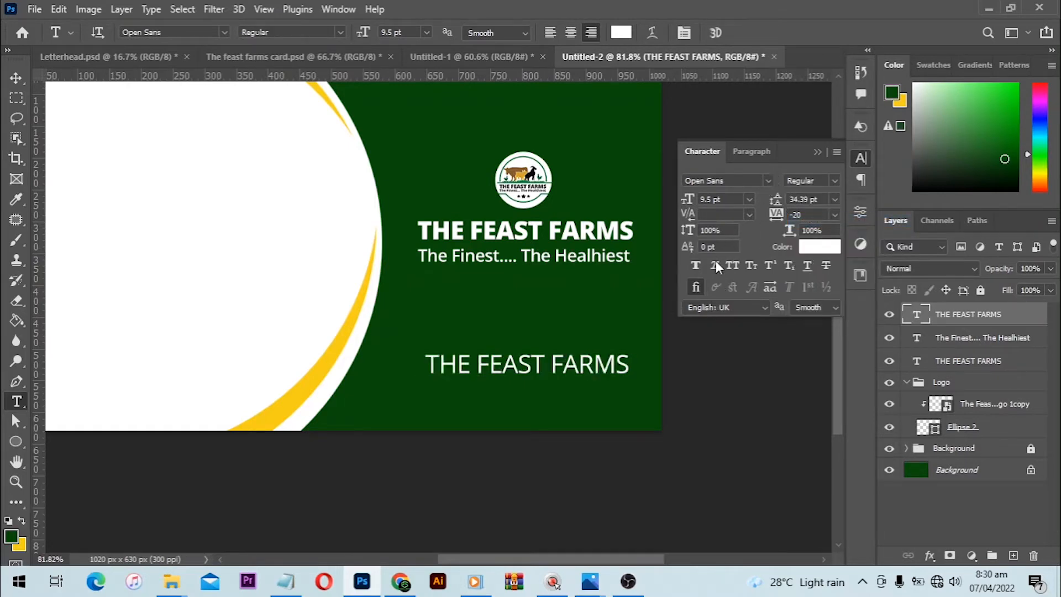
pyautogui.click(522, 366)
pyautogui.hotkey('ctrl', 'a')
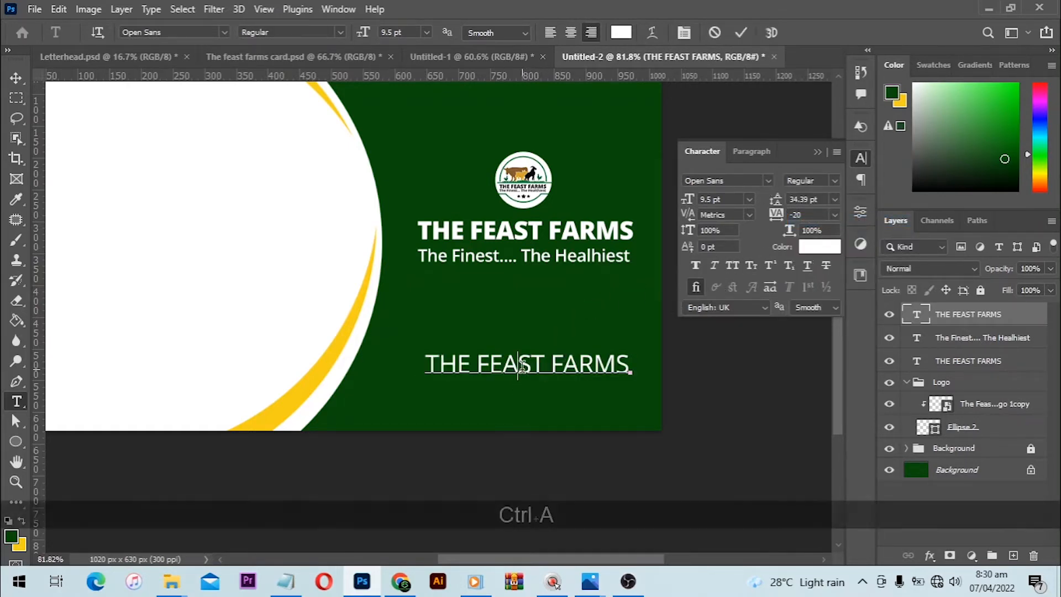
pyautogui.write('The ')
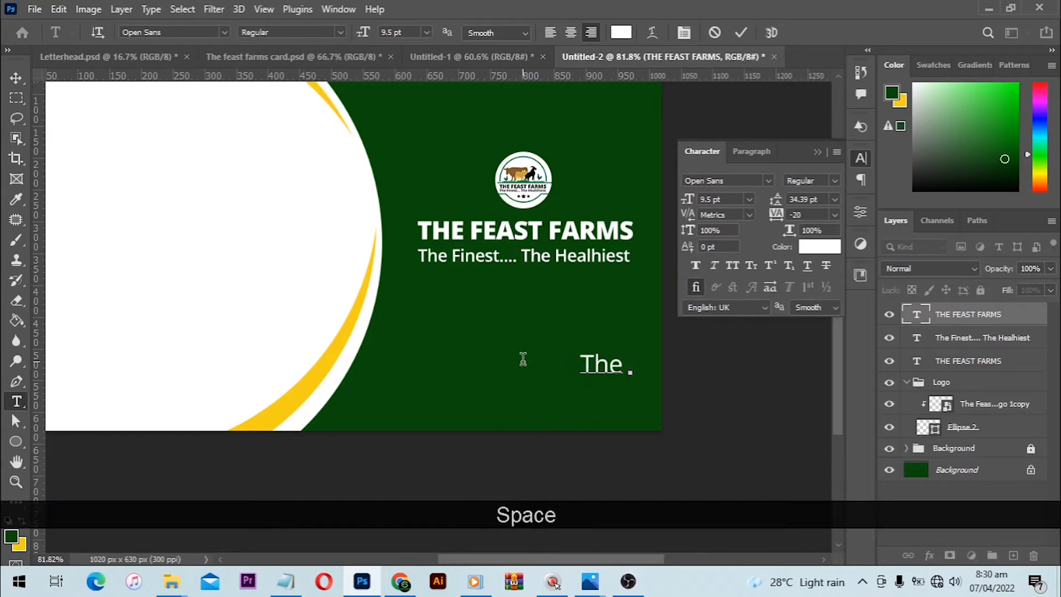
pyautogui.write('Frea')
pyautogui.press('BackSpace')
pyautogui.press('BackSpace')
pyautogui.press('BackSpace')
pyautogui.write('esa')
pyautogui.press('BackSpace')
pyautogui.press('BackSpace')
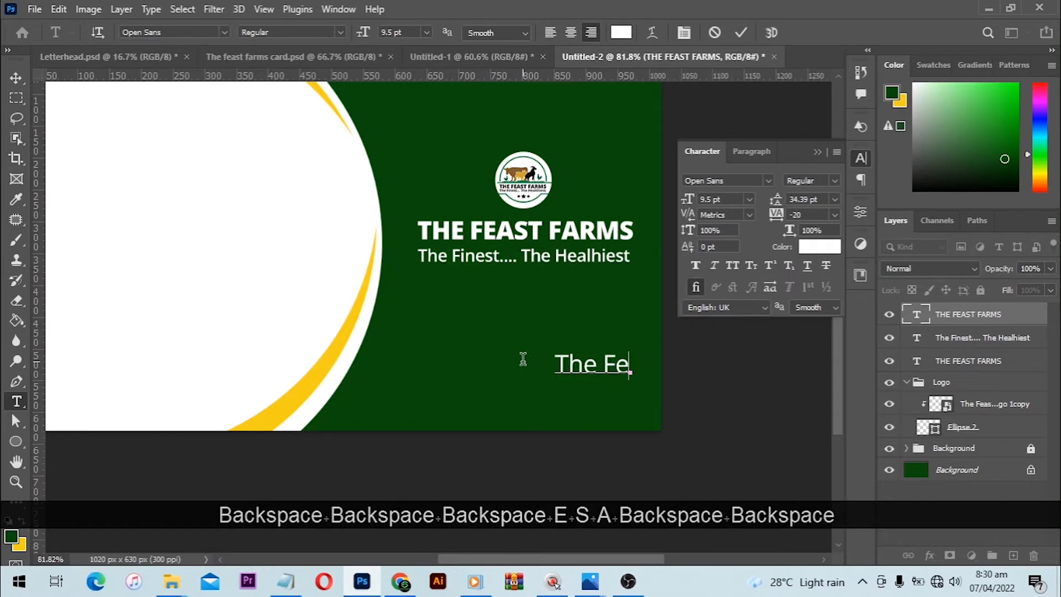
pyautogui.write('ast Farms')
pyautogui.press('KP_Enter')
pyautogui.press('c')
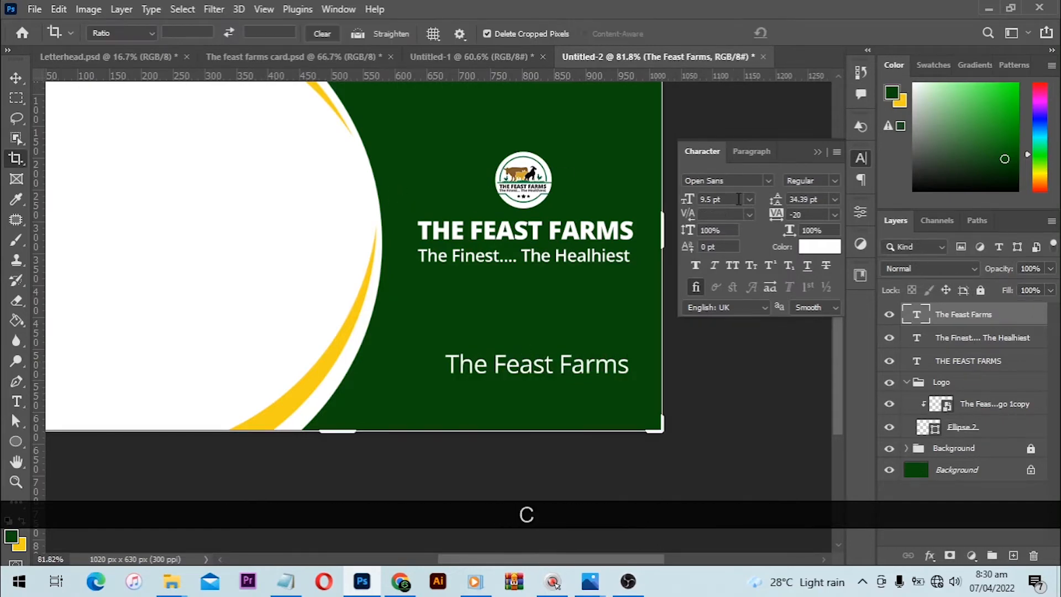
# - Set the font size of the "The Feast Farms" line near the card's bottom to 7 pt
pyautogui.click(16, 79)
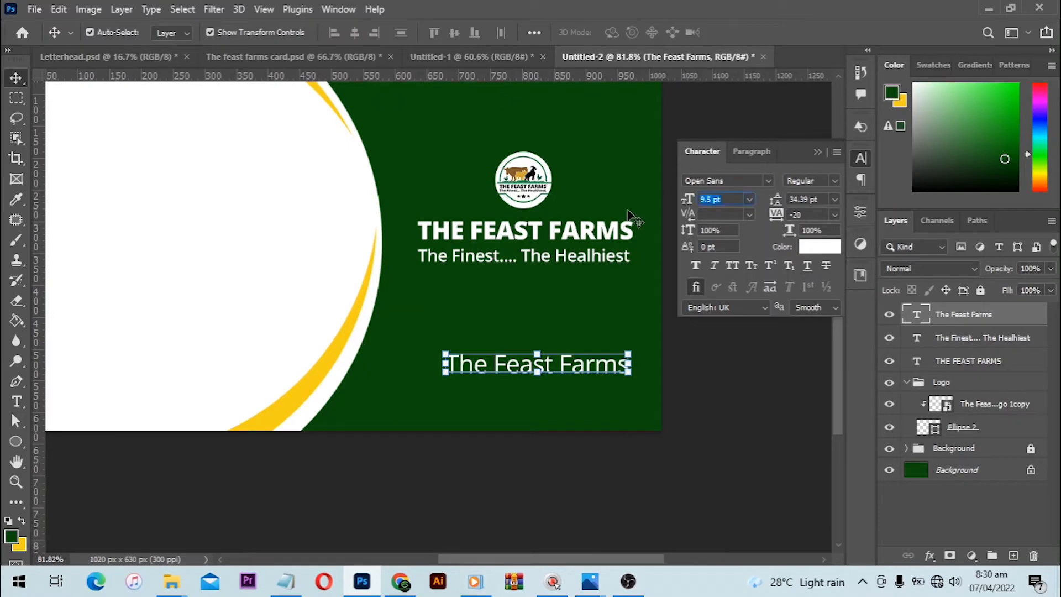
pyautogui.write('7')
pyautogui.press('KP_Enter')
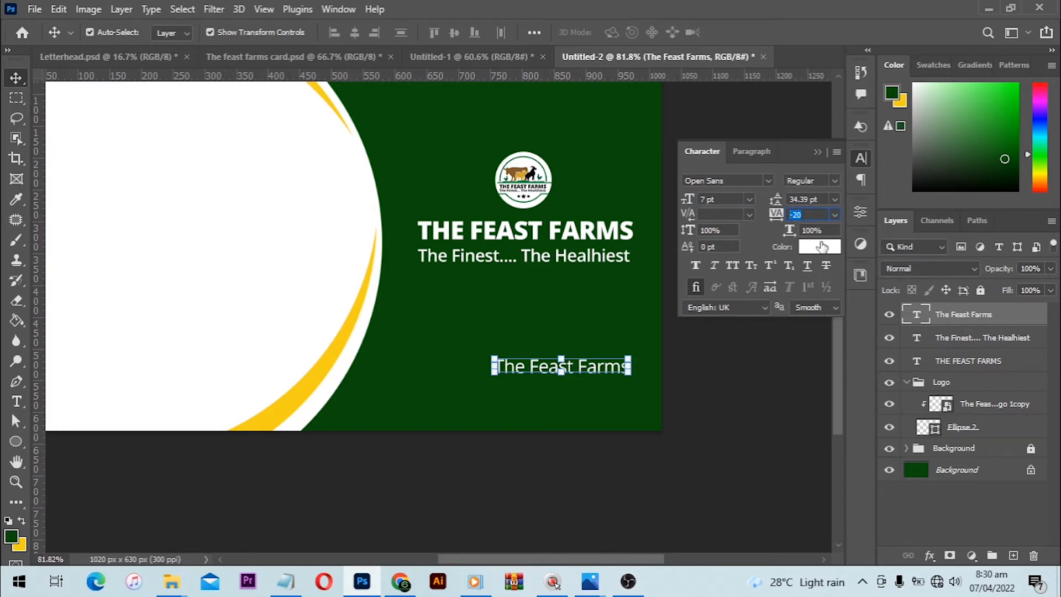
# - Set the tracking of the "The Feast Farms" line to 50 and shift the line slightly toward the slogan
pyautogui.write('50')
pyautogui.press('KP_Enter')
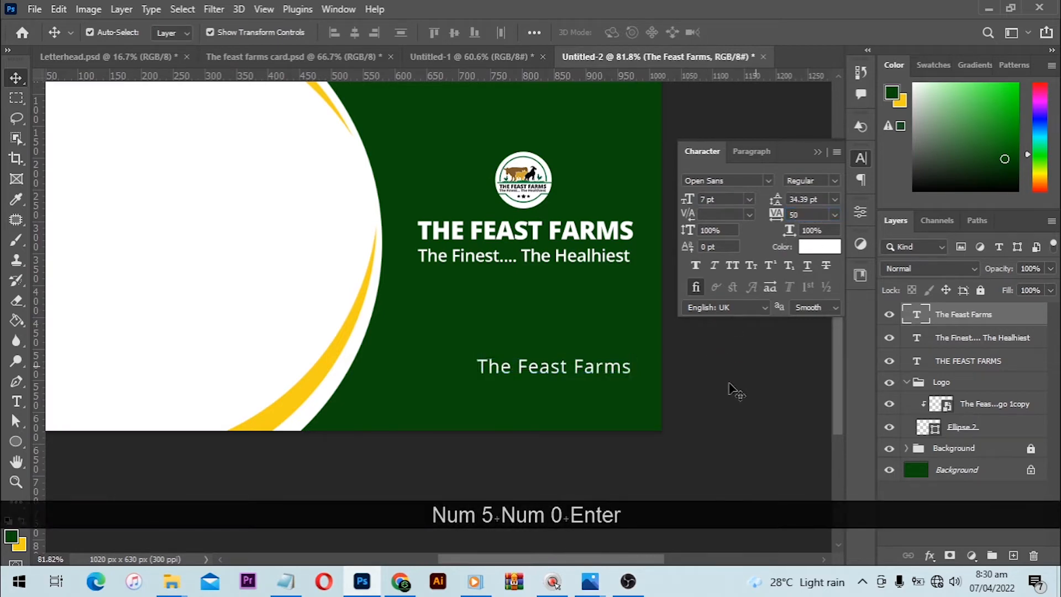
pyautogui.scroll(3, 564, 381)
pyautogui.moveTo(563, 365); pyautogui.dragTo(544, 355)
# - Place the 008-facebook-app-symbol and 004-instagram images from the book design folder's Icons subfolder into the Photoshop card document
pyautogui.moveTo(171, 581)
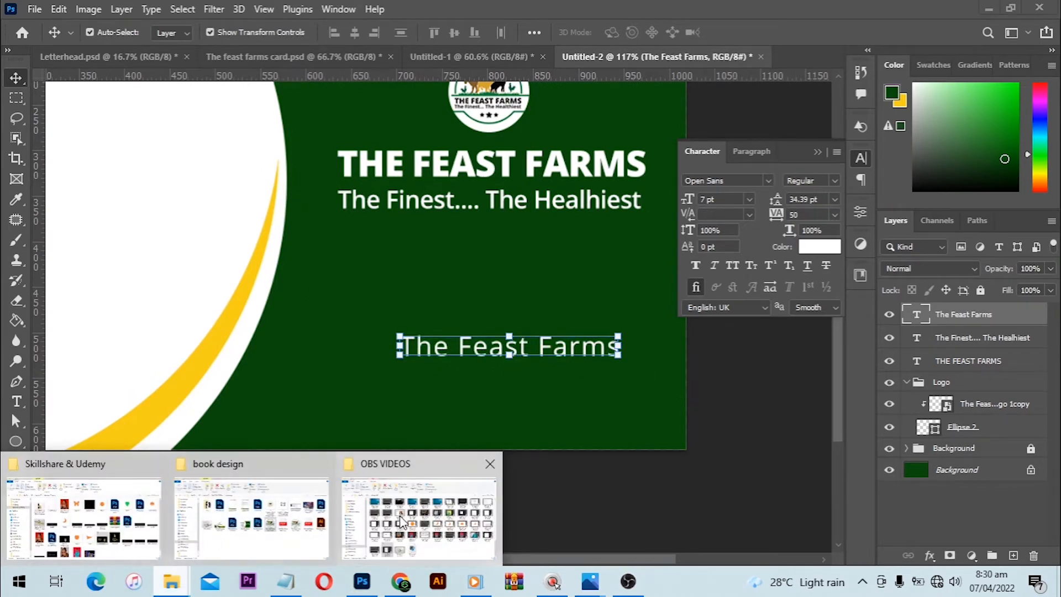
pyautogui.moveTo(276, 525)
pyautogui.moveTo(73, 522)
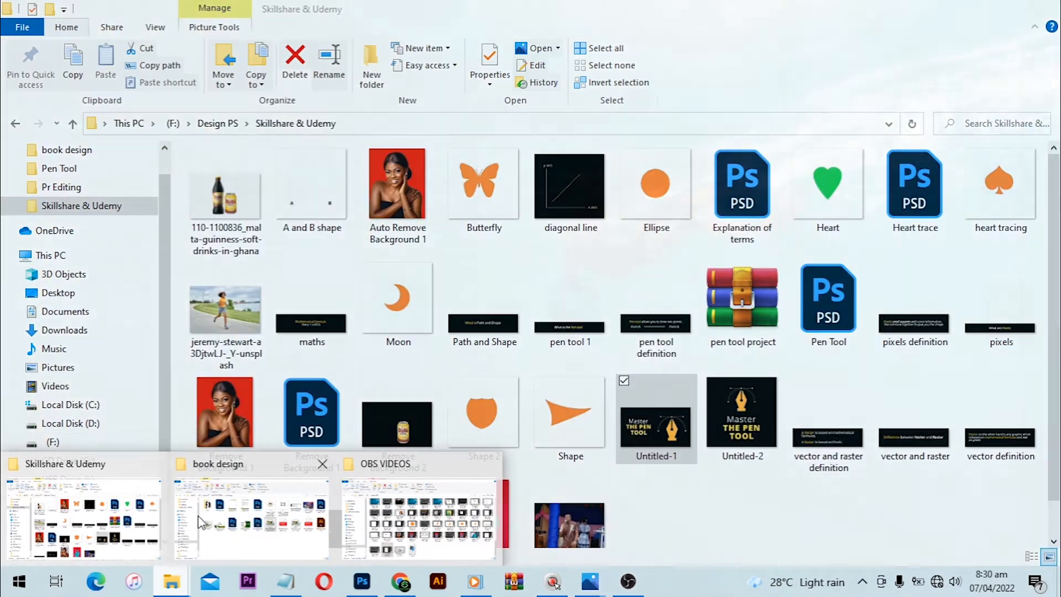
pyautogui.moveTo(227, 520)
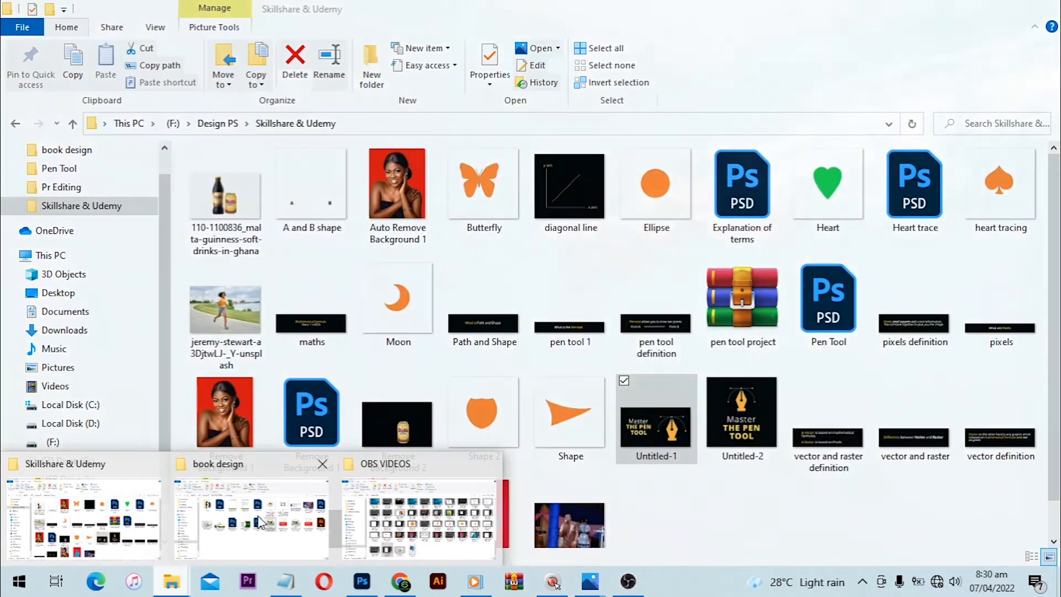
pyautogui.click(232, 519)
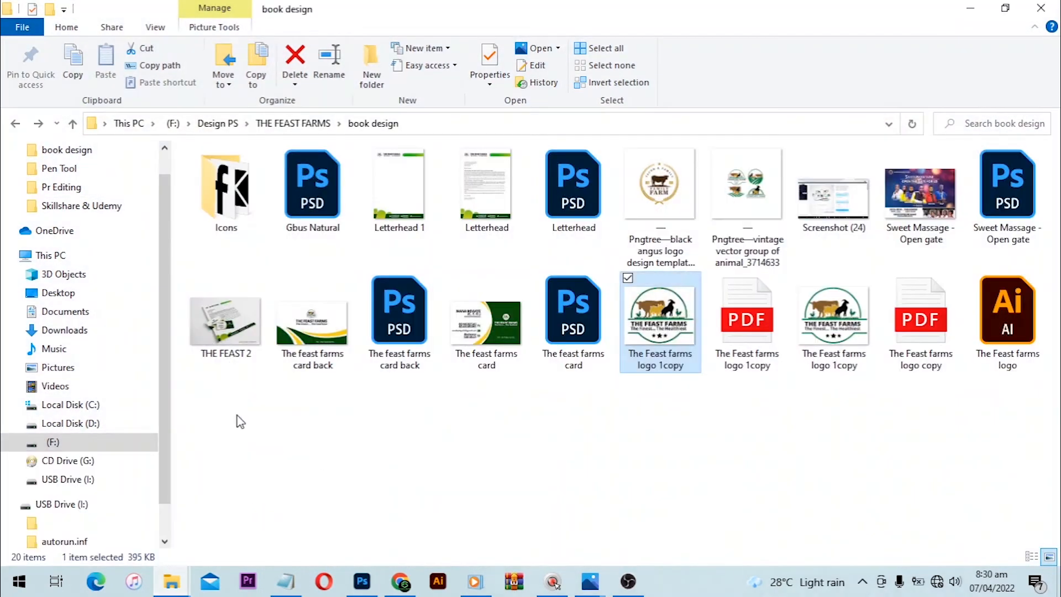
pyautogui.doubleClick(226, 190)
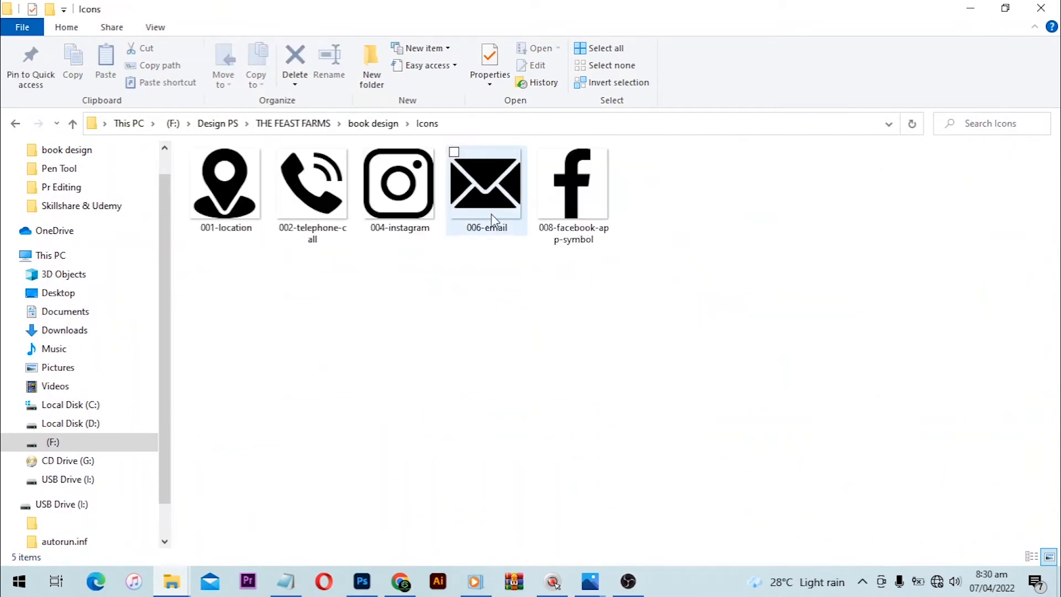
pyautogui.click(572, 191)
pyautogui.keyDown('ctrl'); pyautogui.click(382, 193); pyautogui.keyUp('ctrl')
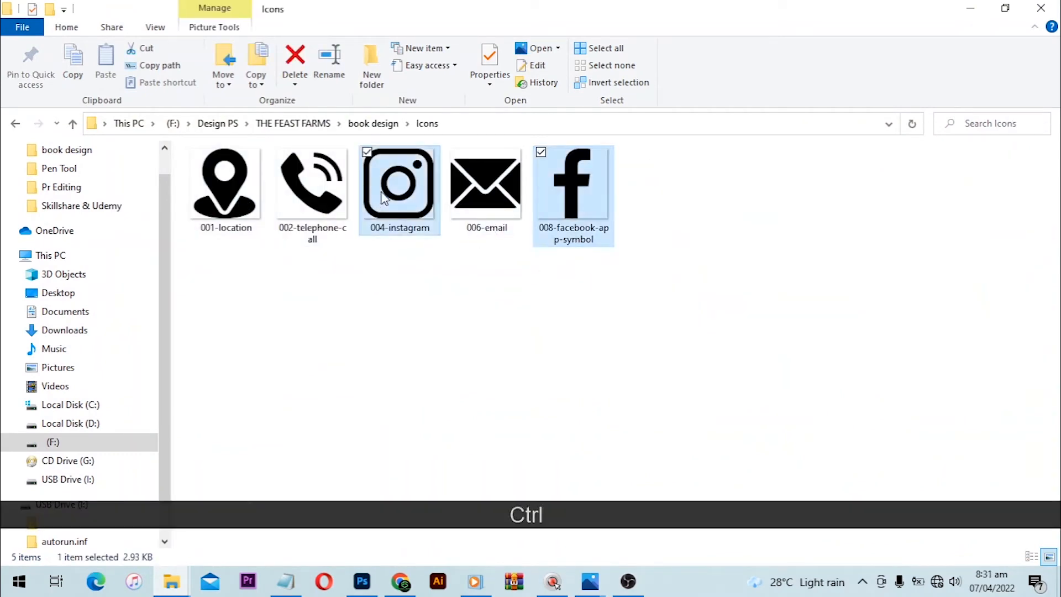
pyautogui.moveTo(571, 197); pyautogui.dragTo(412, 387)
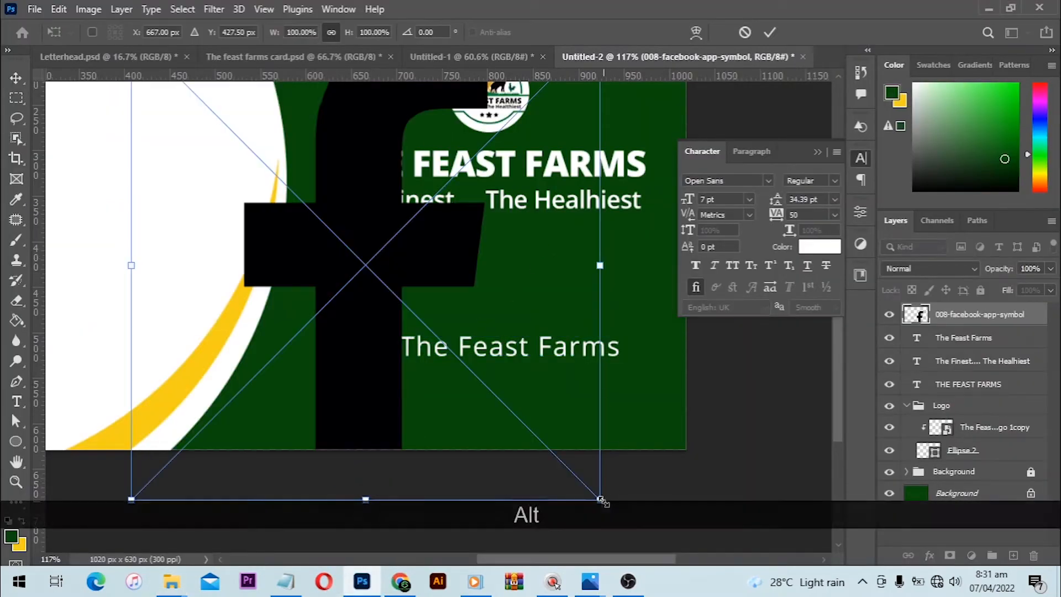
# - Scale the placed Facebook icon to about 5.55% and the Instagram icon to about 1.60% around their centres
pyautogui.moveTo(599, 500); pyautogui.dragTo(403, 257)
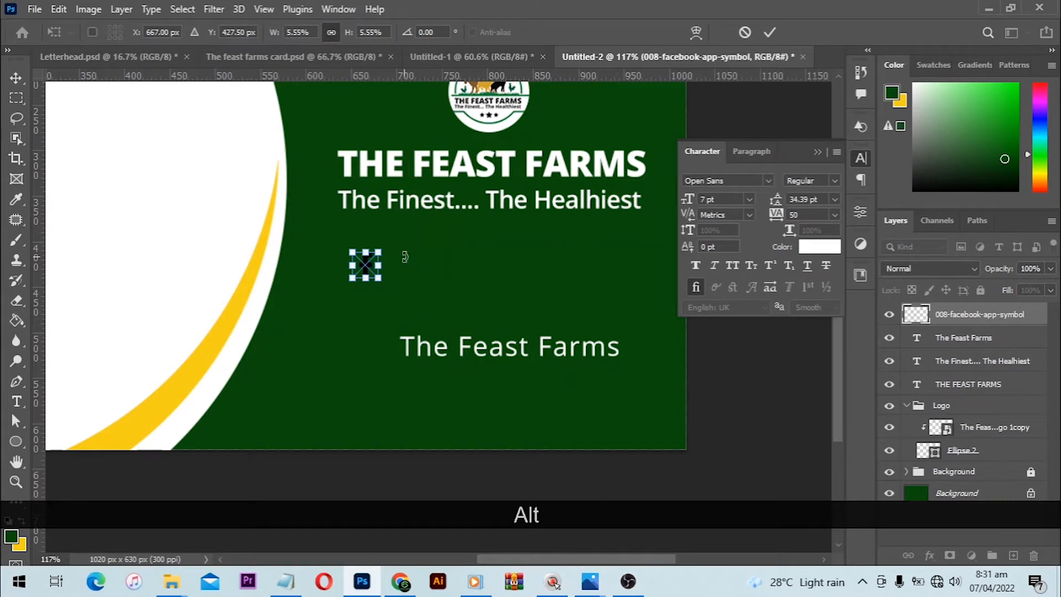
pyautogui.hotkey('alt', 'Return')
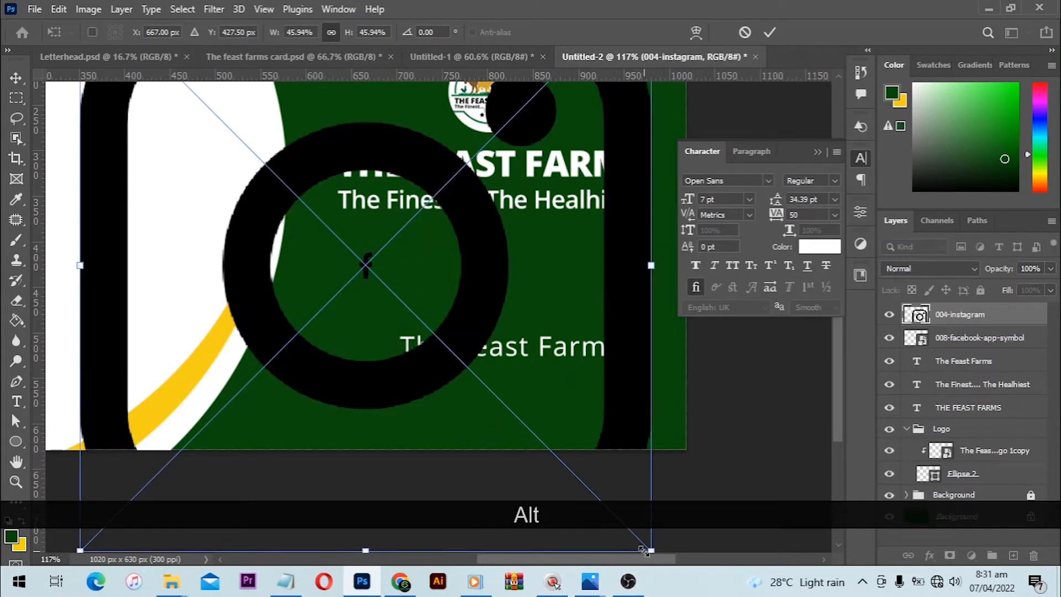
pyautogui.press('Return')
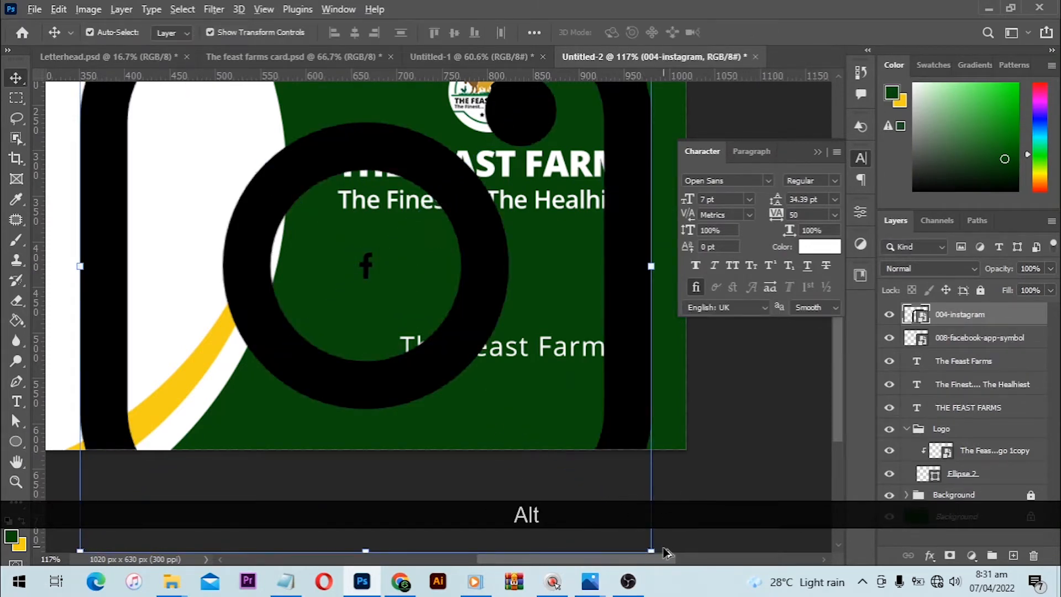
pyautogui.moveTo(622, 526); pyautogui.dragTo(390, 262)
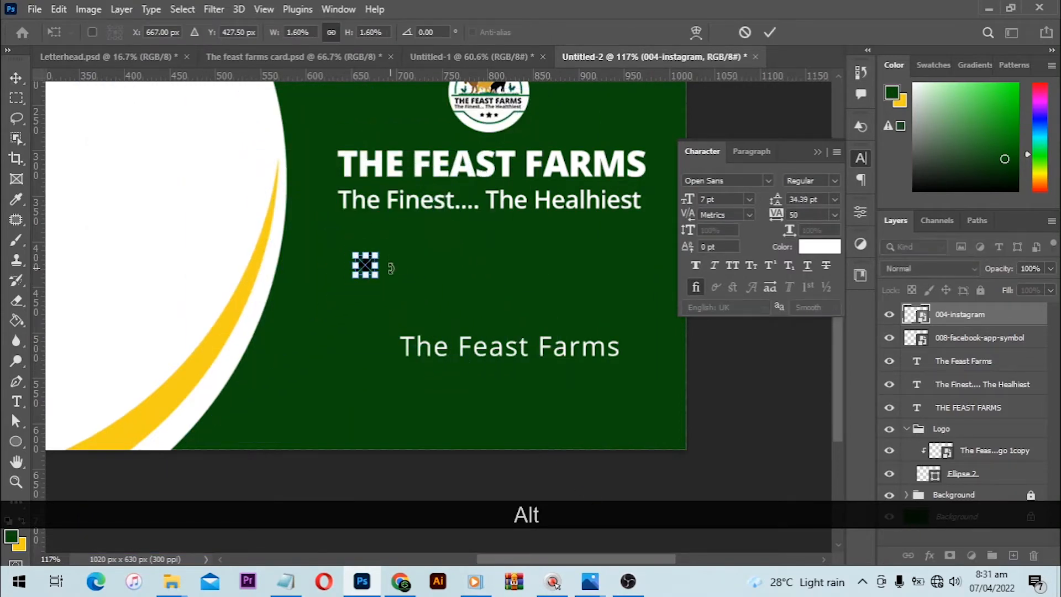
pyautogui.hotkey('alt', 'Return')
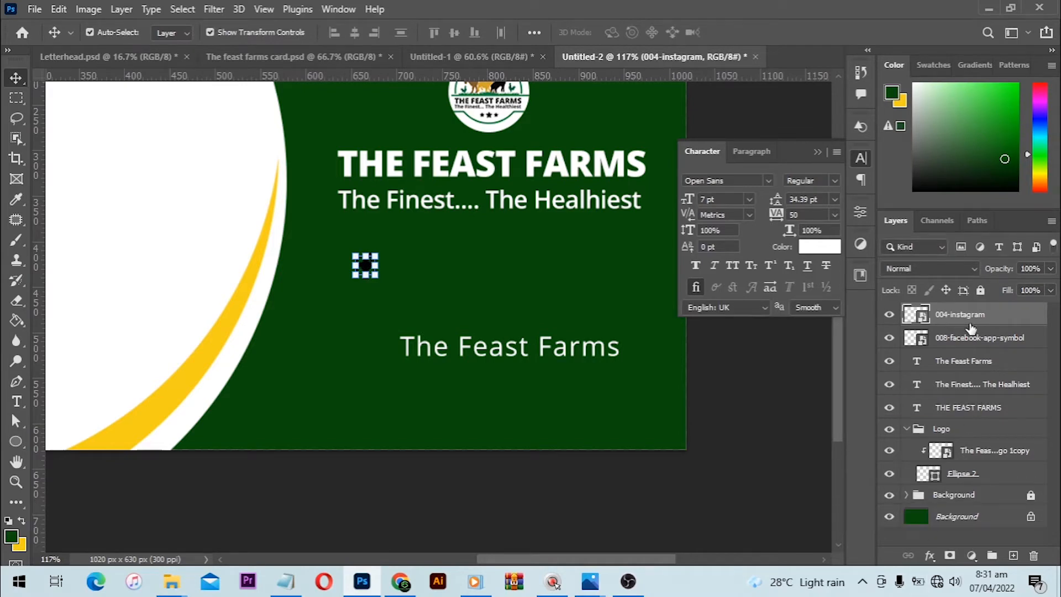
# - Add a Color Overlay to the Instagram icon, using white sampled from the card's white area
pyautogui.click(929, 557)
pyautogui.click(966, 497)
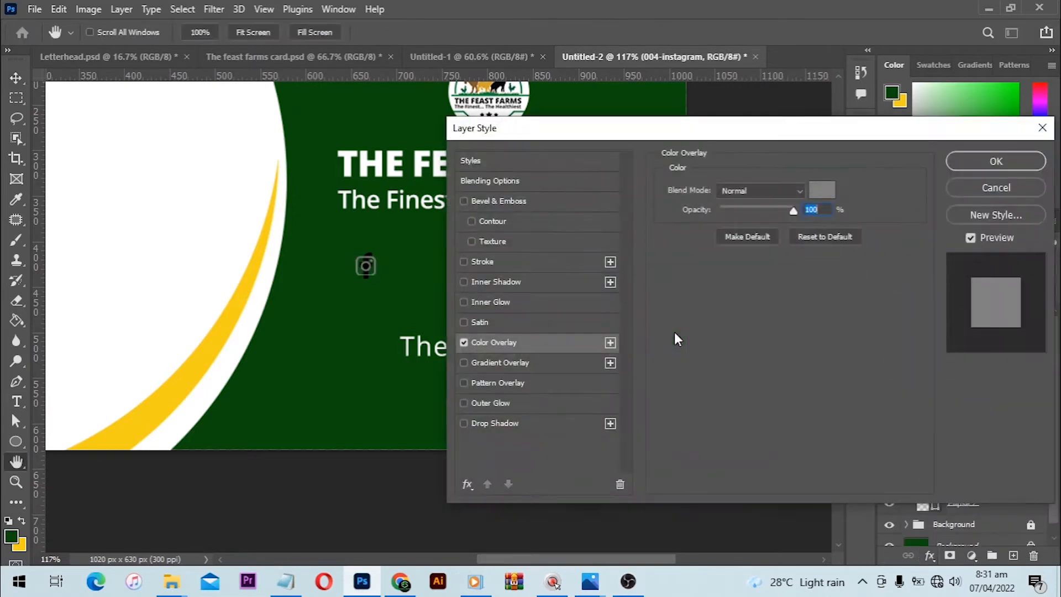
pyautogui.click(814, 192)
pyautogui.click(152, 191)
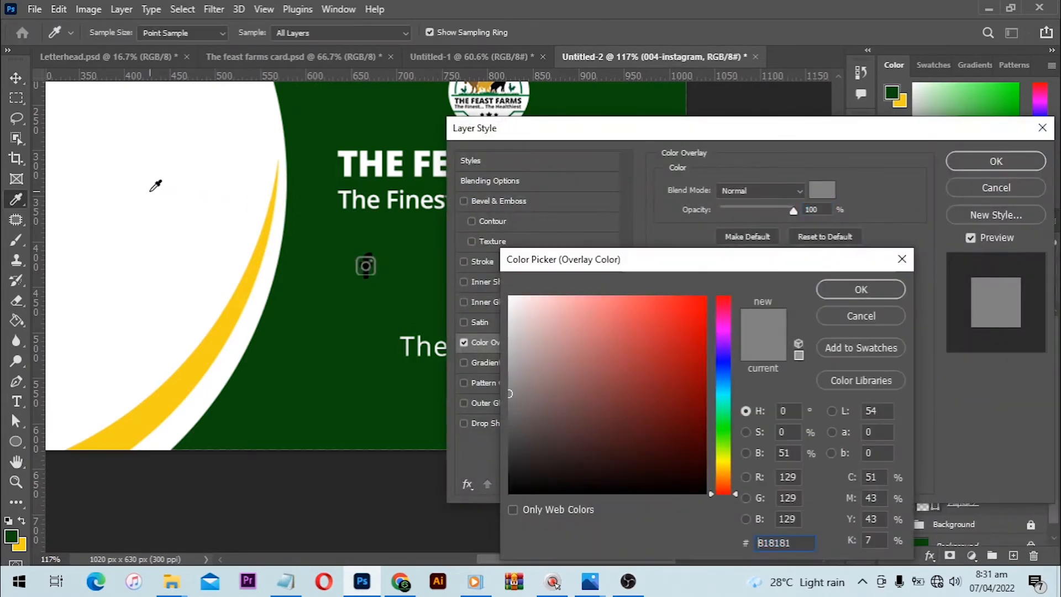
pyautogui.click(878, 287)
pyautogui.click(979, 159)
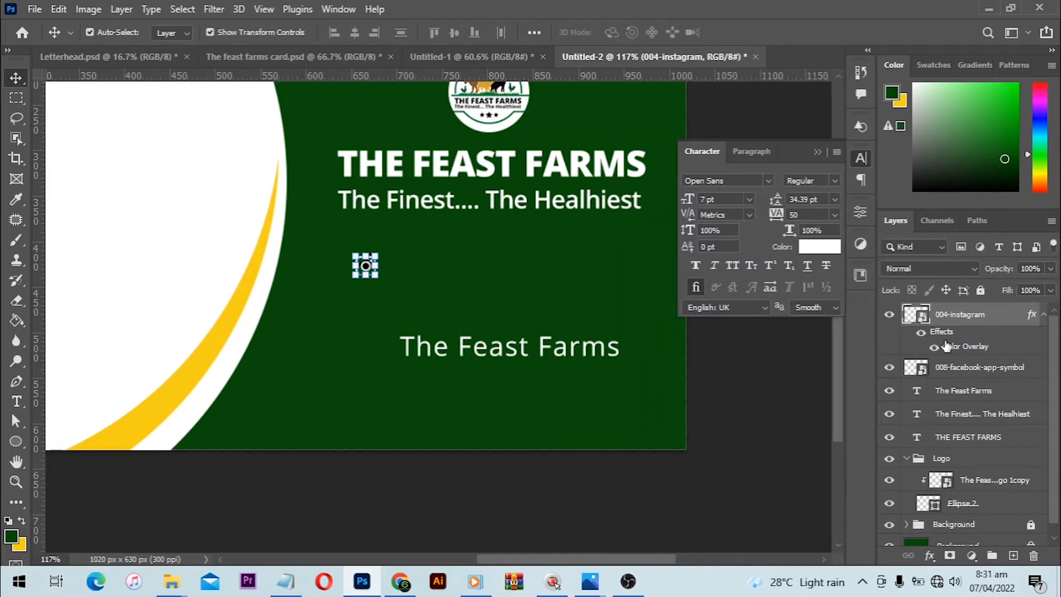
# - Copy the Instagram icon's layer style and paste it onto the Facebook icon layer
pyautogui.rightClick(980, 316)
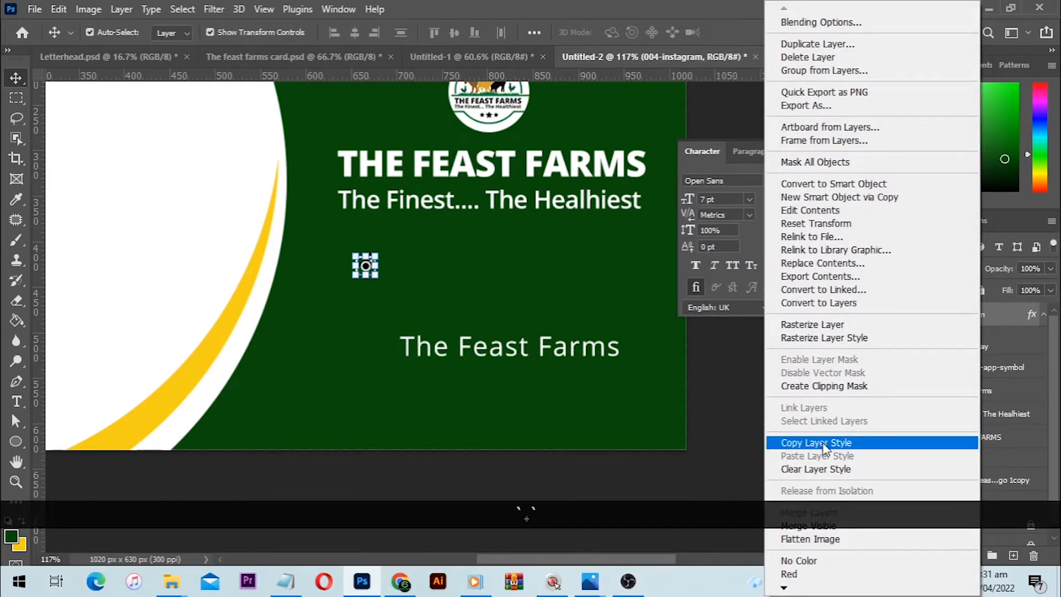
pyautogui.click(840, 442)
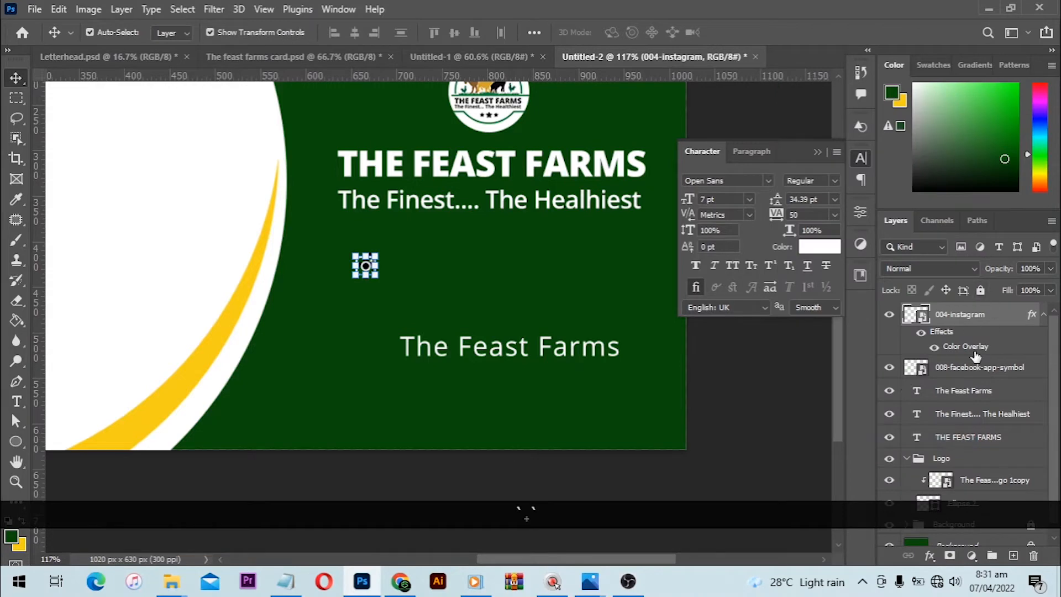
pyautogui.rightClick(990, 370)
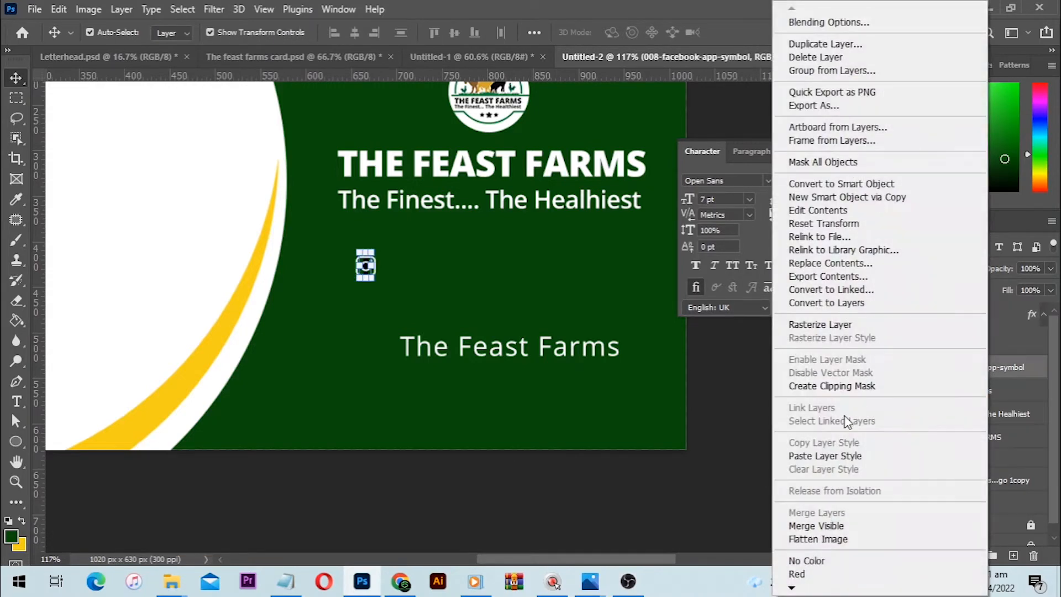
pyautogui.click(831, 444)
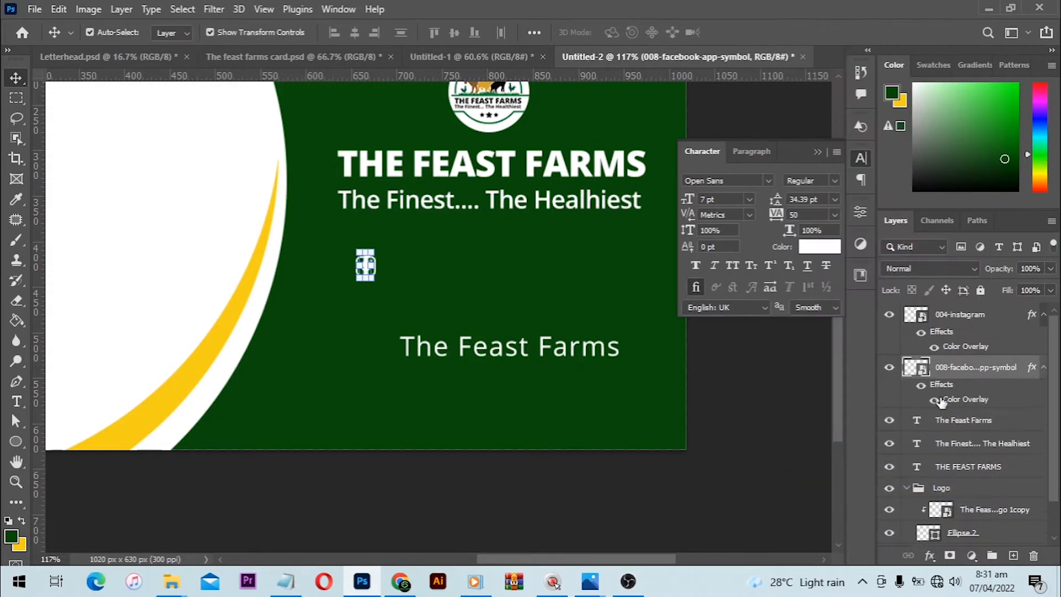
# - Move the Facebook and Instagram icons side by side in front of the "The Feast Farms" line
pyautogui.scroll(4, 404, 408)
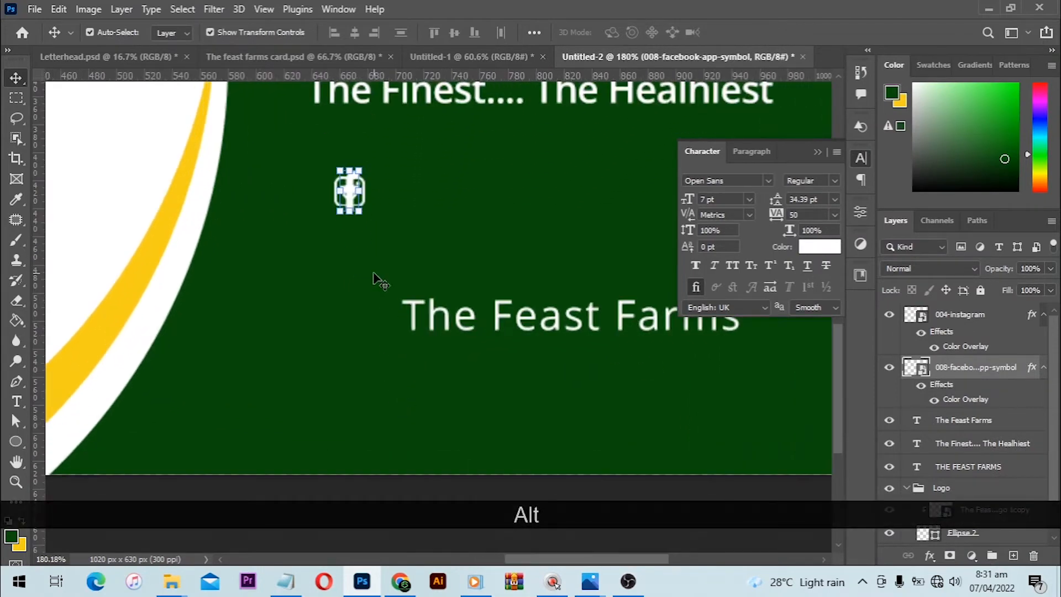
pyautogui.moveTo(343, 192); pyautogui.dragTo(336, 318)
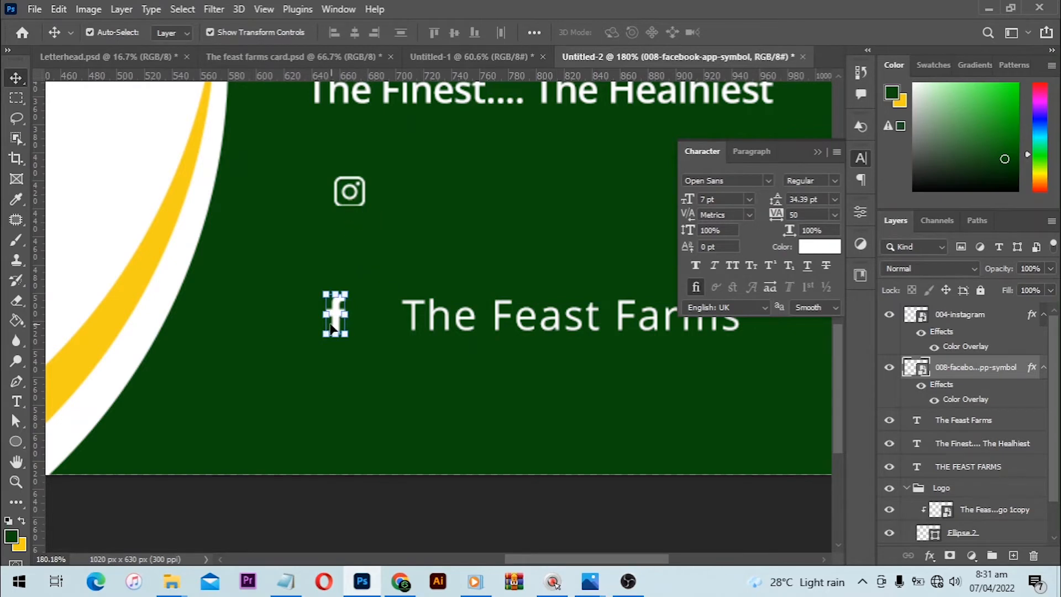
pyautogui.scroll(4, 336, 319)
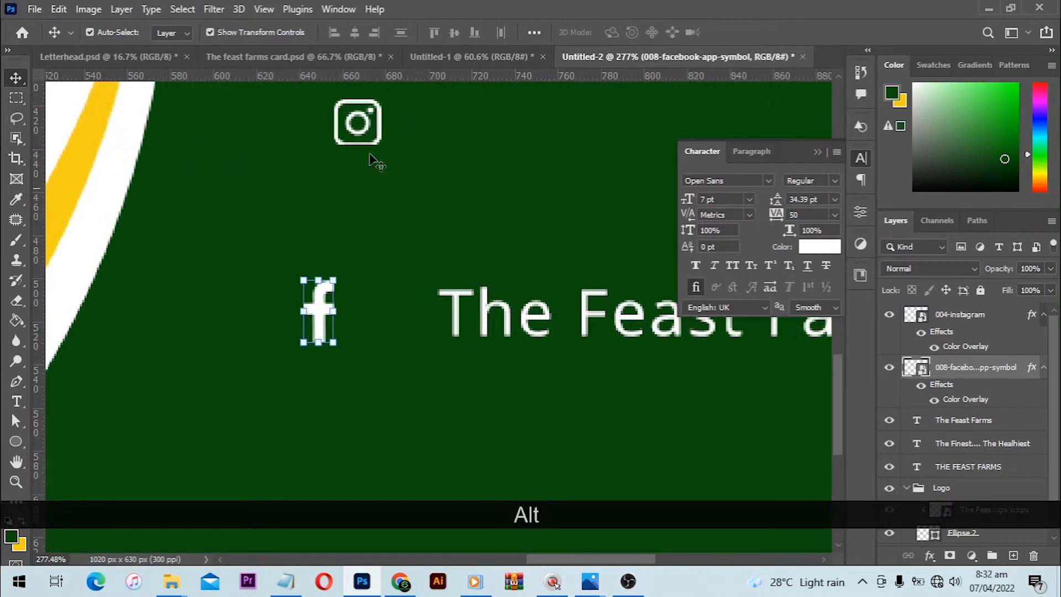
pyautogui.moveTo(379, 134); pyautogui.dragTo(397, 326)
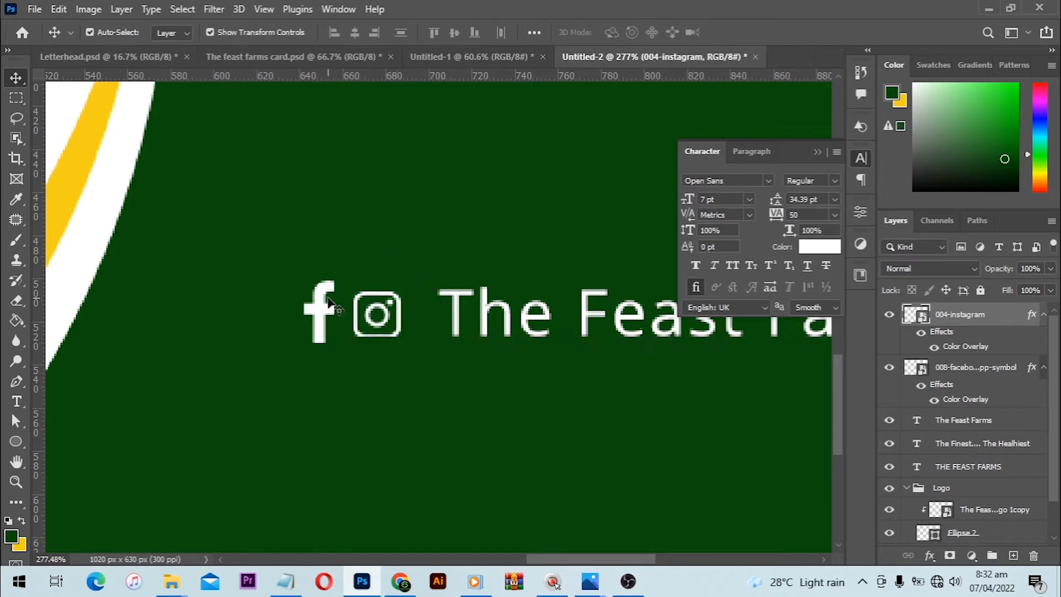
# - Shrink the Facebook and Instagram icons slightly and align them vertically with the "The Feast Farms" text
pyautogui.scroll(3, 330, 314)
pyautogui.click(329, 314)
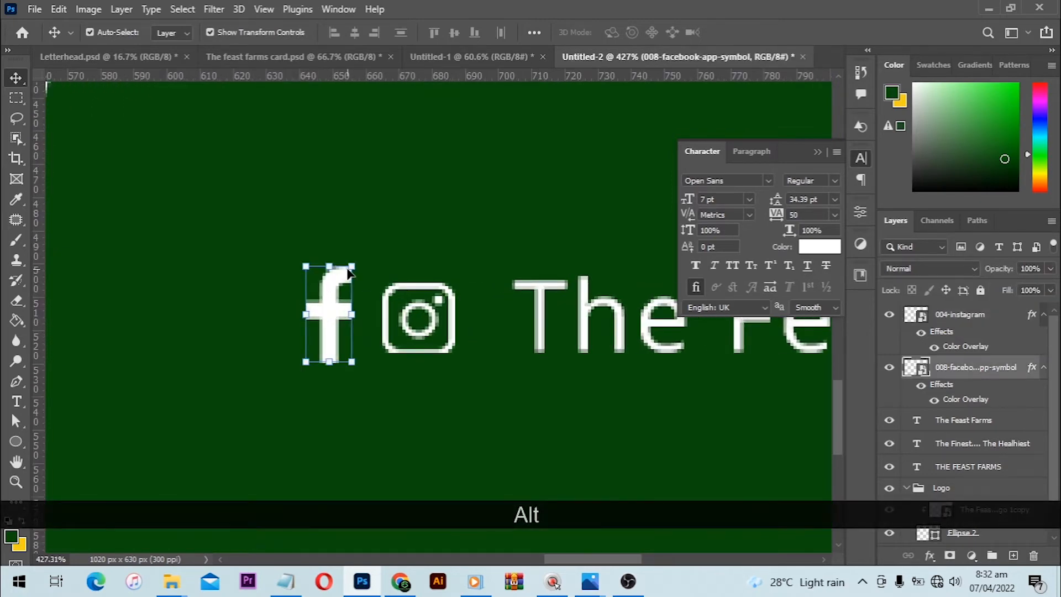
pyautogui.moveTo(351, 269)
pyautogui.mouseDown()
pyautogui.moveTo(349, 246)
pyautogui.moveTo(343, 276)
pyautogui.mouseUp()
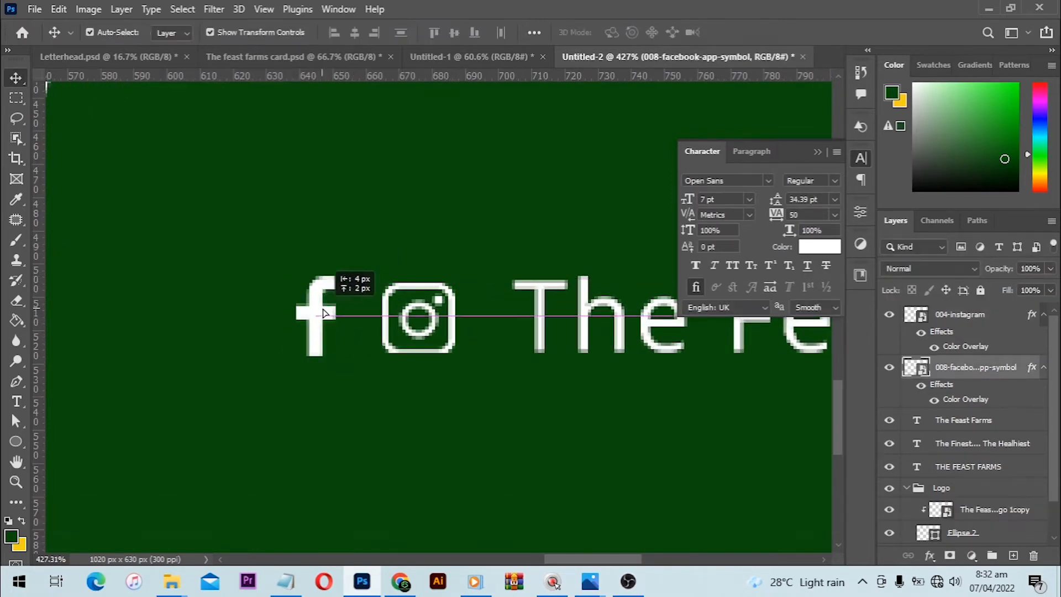
pyautogui.keyDown('shift'); pyautogui.click(455, 279); pyautogui.keyUp('shift')
pyautogui.moveTo(454, 276); pyautogui.dragTo(441, 284)
pyautogui.keyDown('shift'); pyautogui.click(539, 293); pyautogui.keyUp('shift')
pyautogui.click(455, 33)
pyautogui.click(504, 258)
# - Draw a thin vertical rectangle about 1 px wide and 43 px high between the Instagram icon and "The Feast Farms"
pyautogui.scroll(-2, 504, 258)
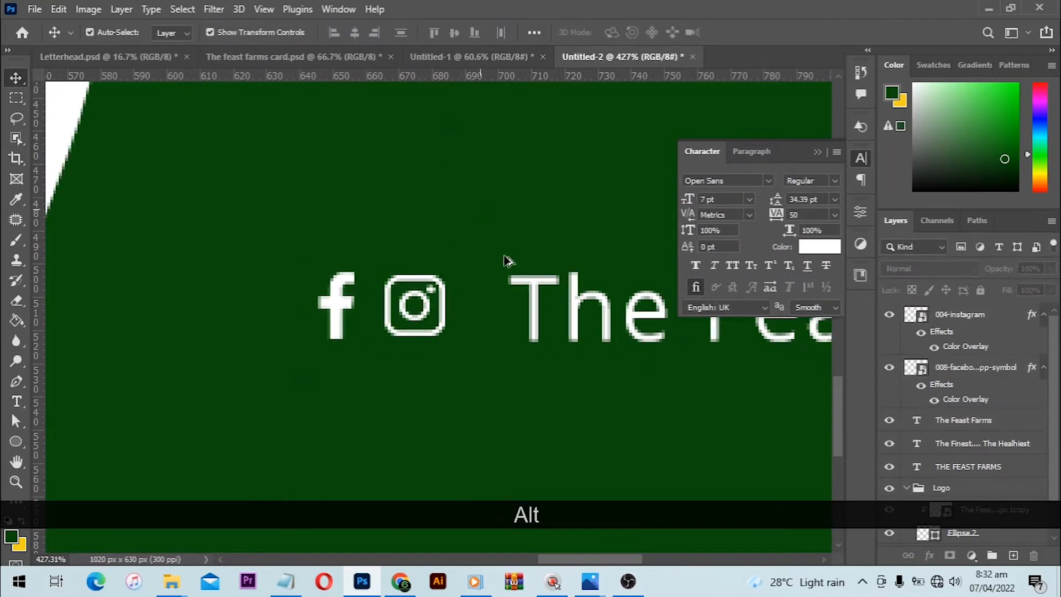
pyautogui.hotkey('ctrl', '0')
pyautogui.scroll(5, 583, 434)
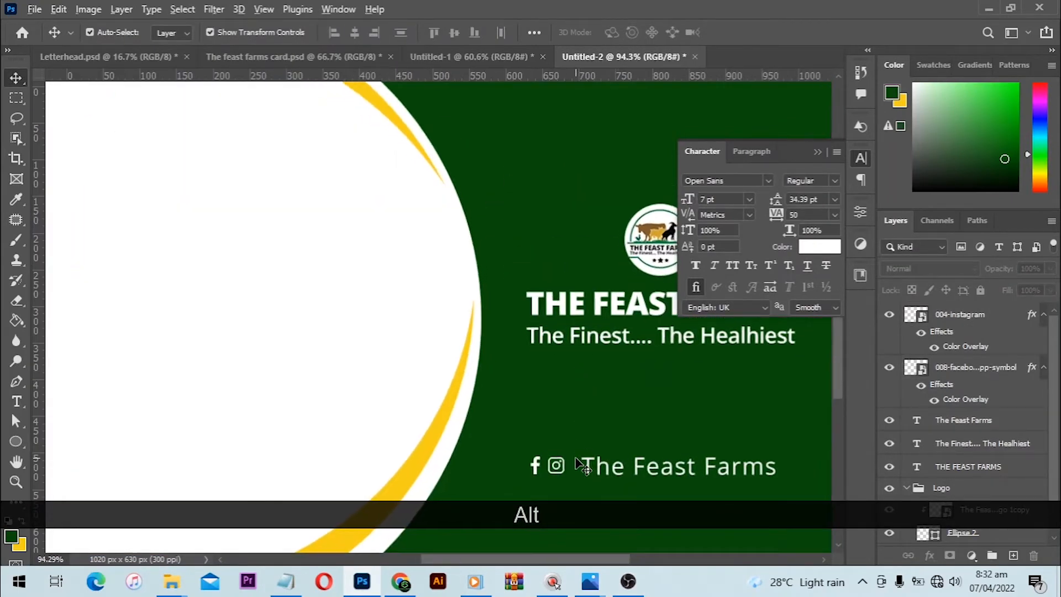
pyautogui.scroll(3, 507, 393)
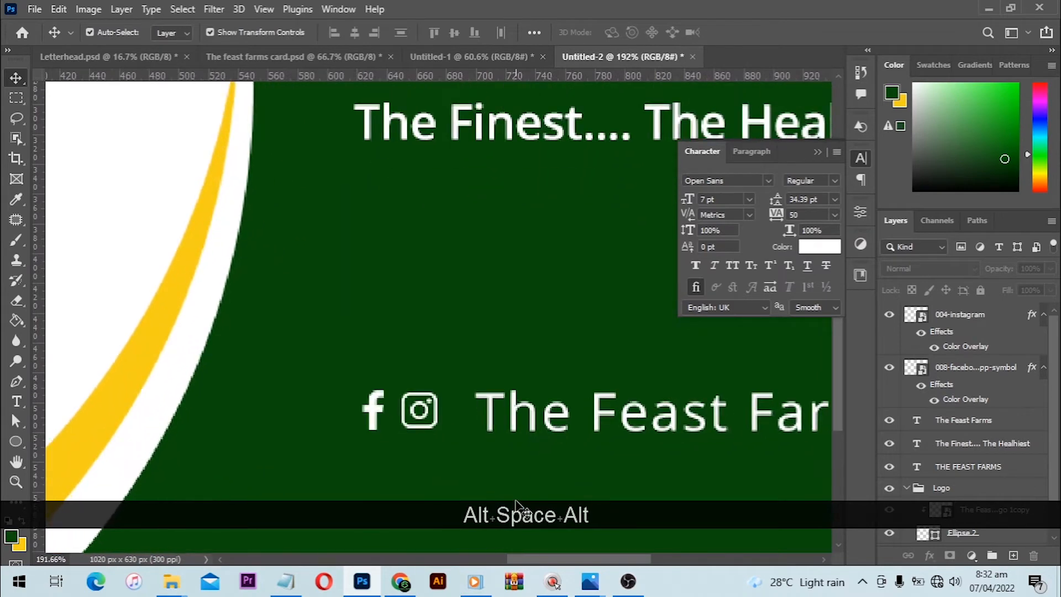
pyautogui.moveTo(521, 391); pyautogui.dragTo(527, 389)
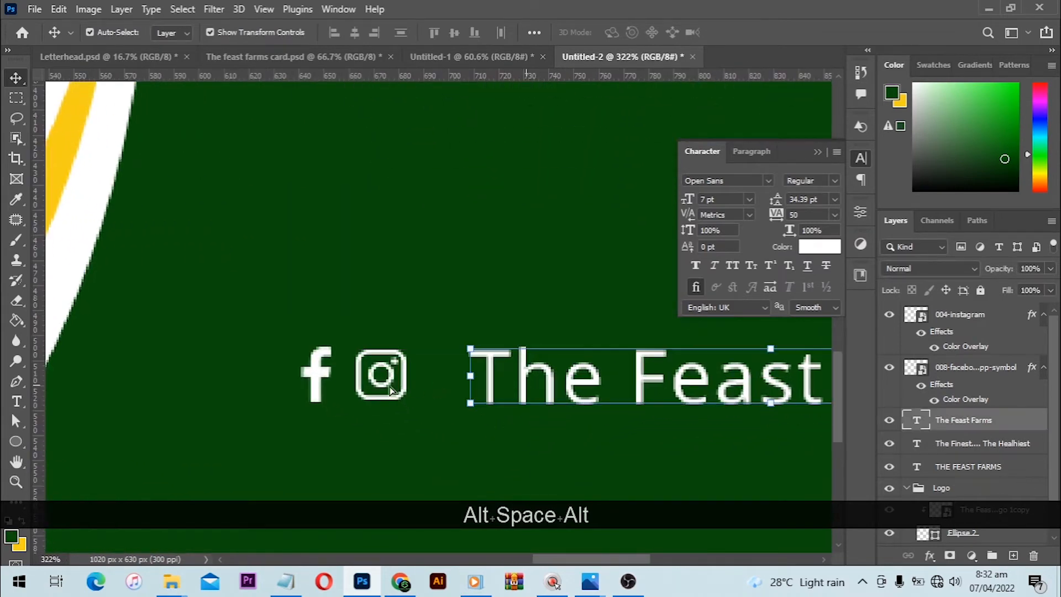
pyautogui.click(22, 441)
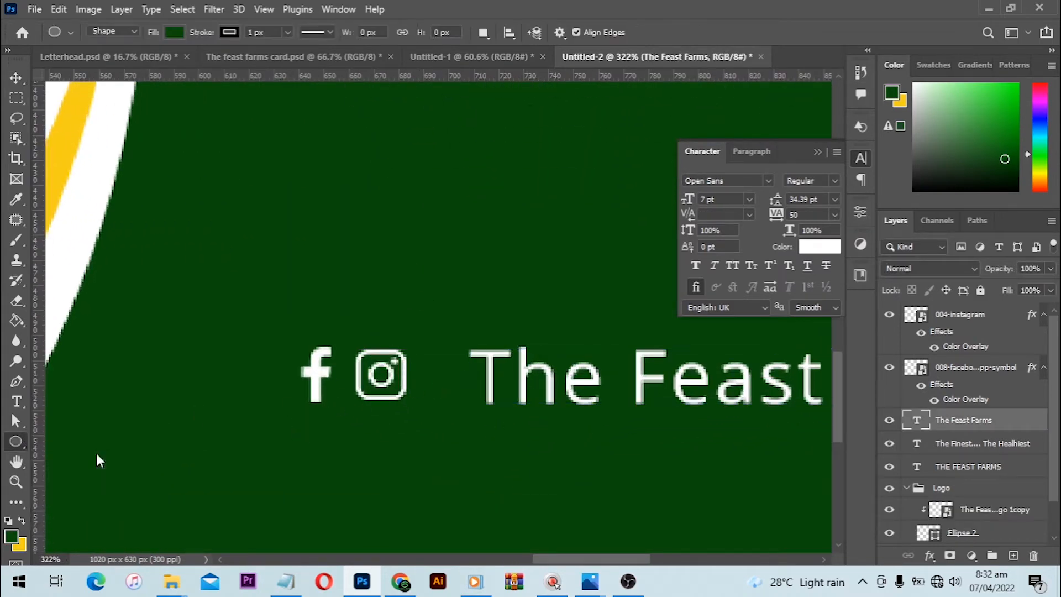
pyautogui.rightClick(11, 446)
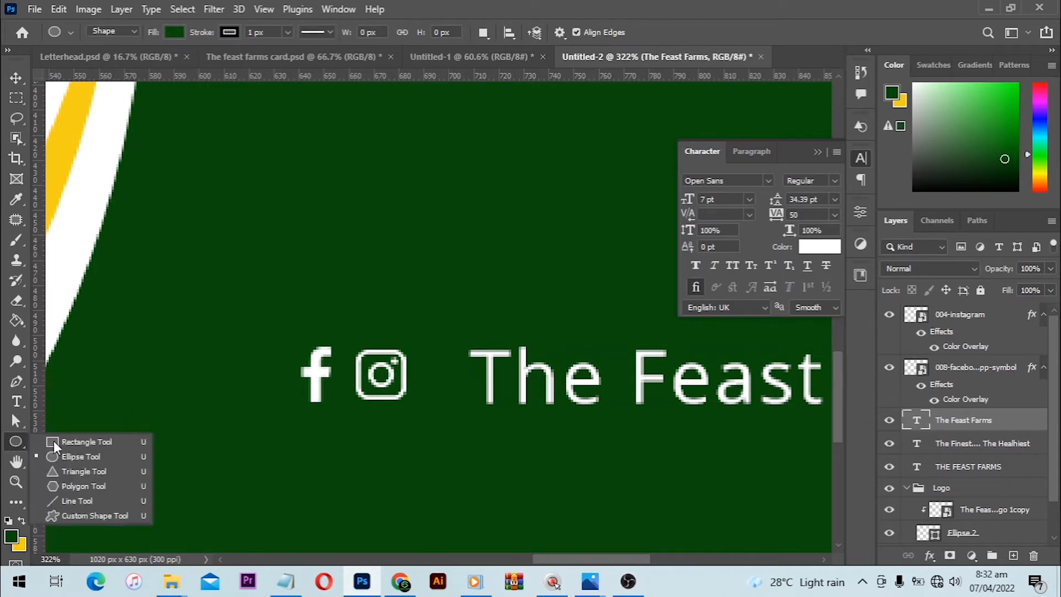
pyautogui.click(54, 441)
pyautogui.moveTo(433, 317); pyautogui.dragTo(434, 414)
pyautogui.press('v')
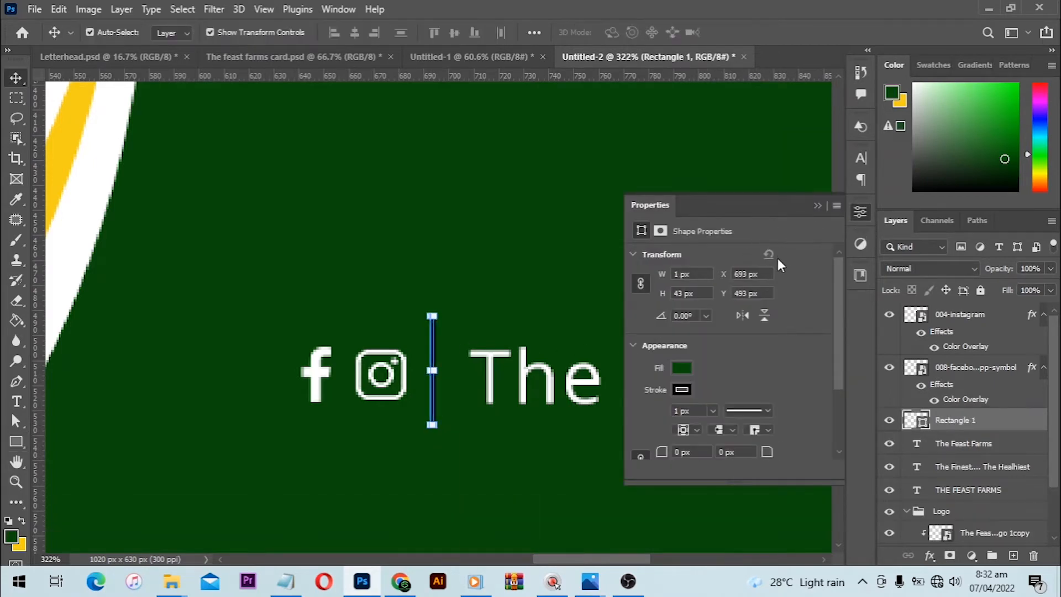
# - Remove the stroke from the thin divider rectangle and set its fill to white
pyautogui.click(684, 389)
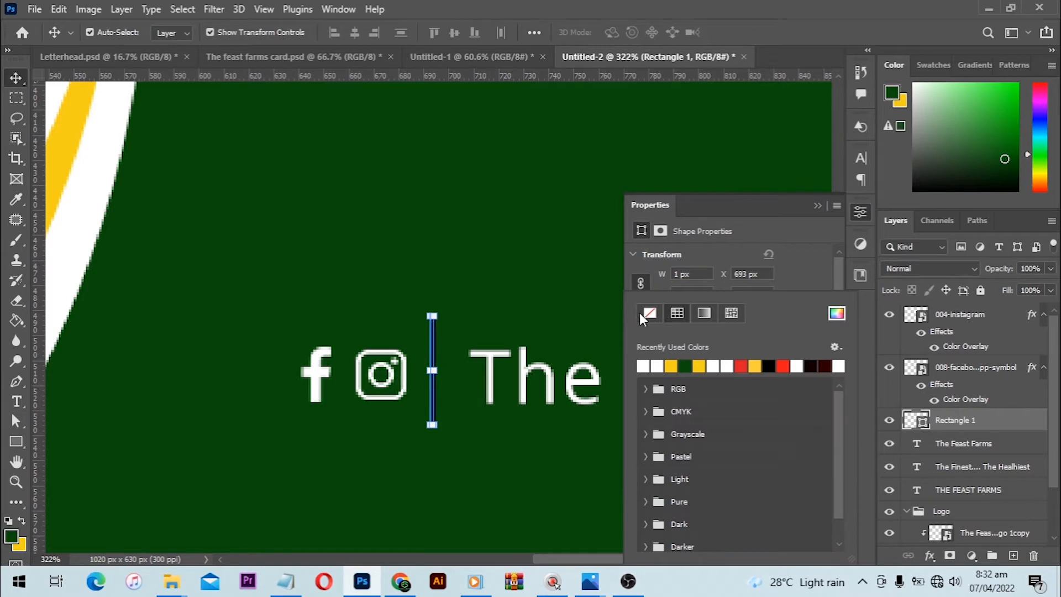
pyautogui.click(646, 313)
pyautogui.click(684, 367)
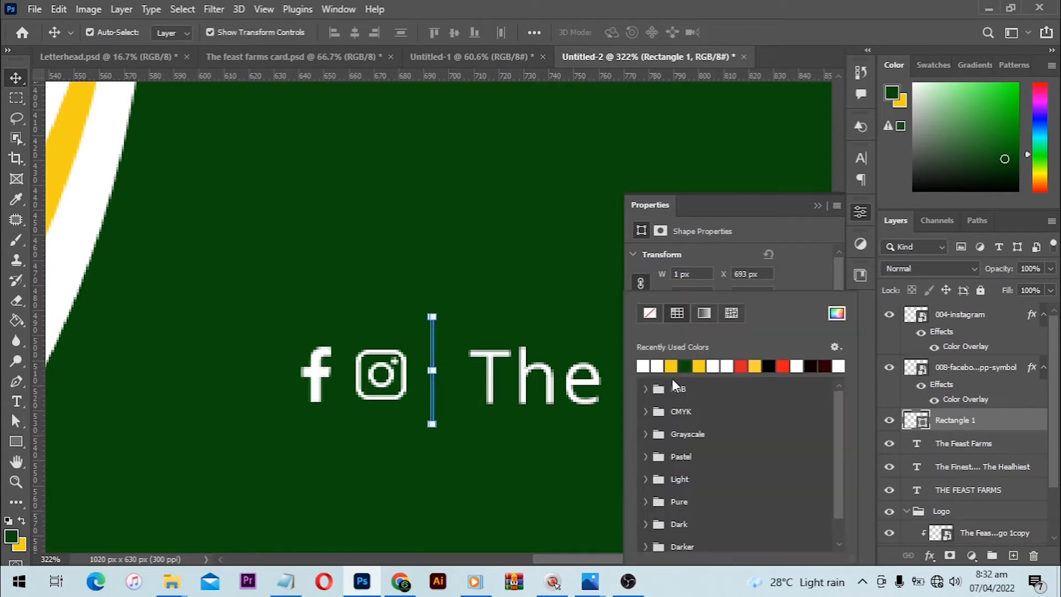
pyautogui.click(642, 366)
# - Move the divider line 4 px closer to the "The Feast Farms" text, to X 697 px, and deselect it
pyautogui.press('v')
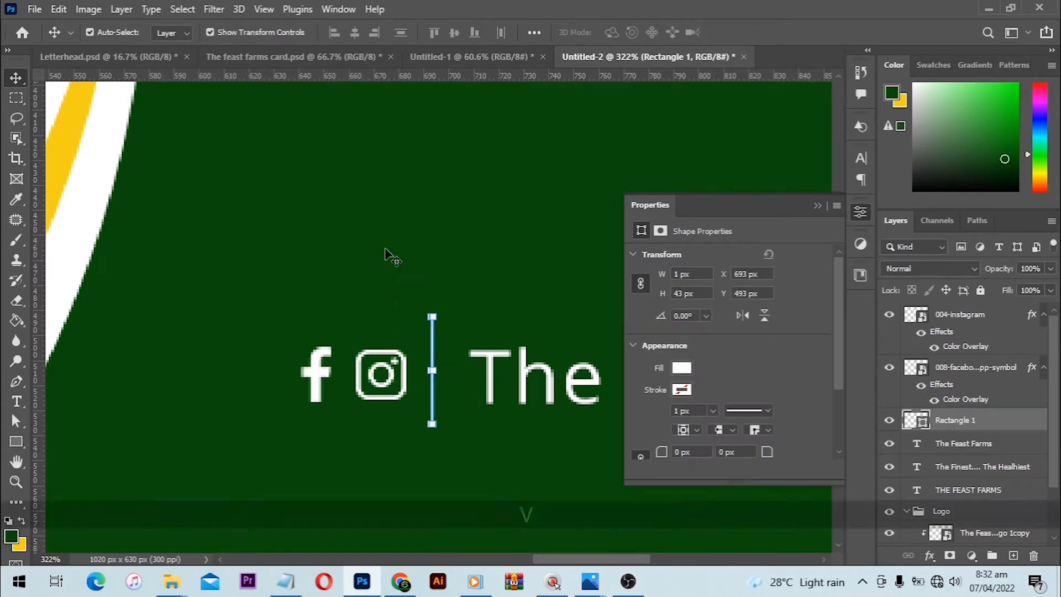
pyautogui.click(431, 353)
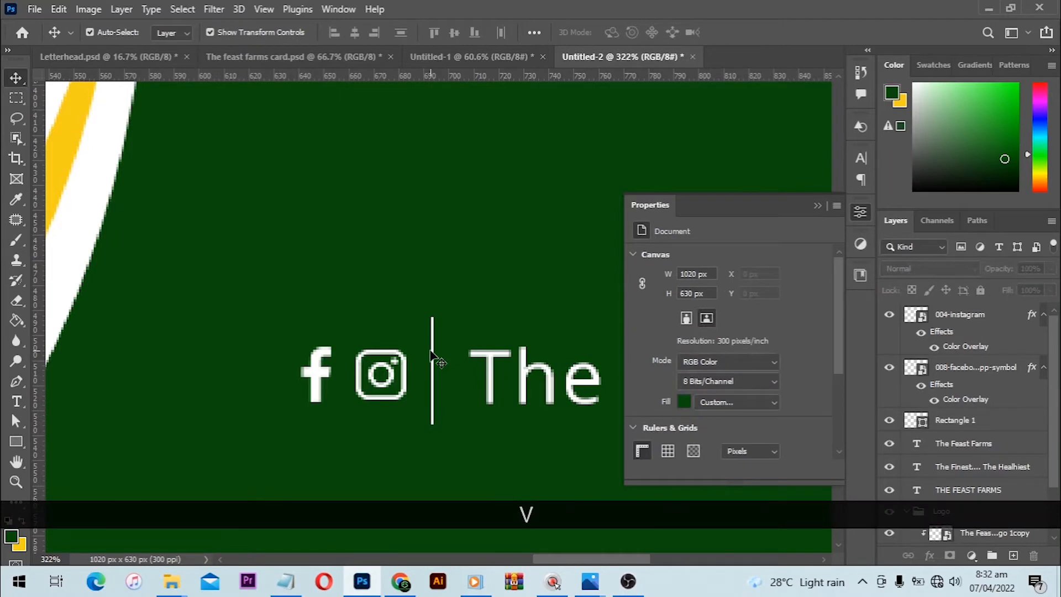
pyautogui.moveTo(428, 305); pyautogui.dragTo(442, 327)
pyautogui.press('Right')
pyautogui.press('Right')
pyautogui.press('Right')
pyautogui.press('Right')
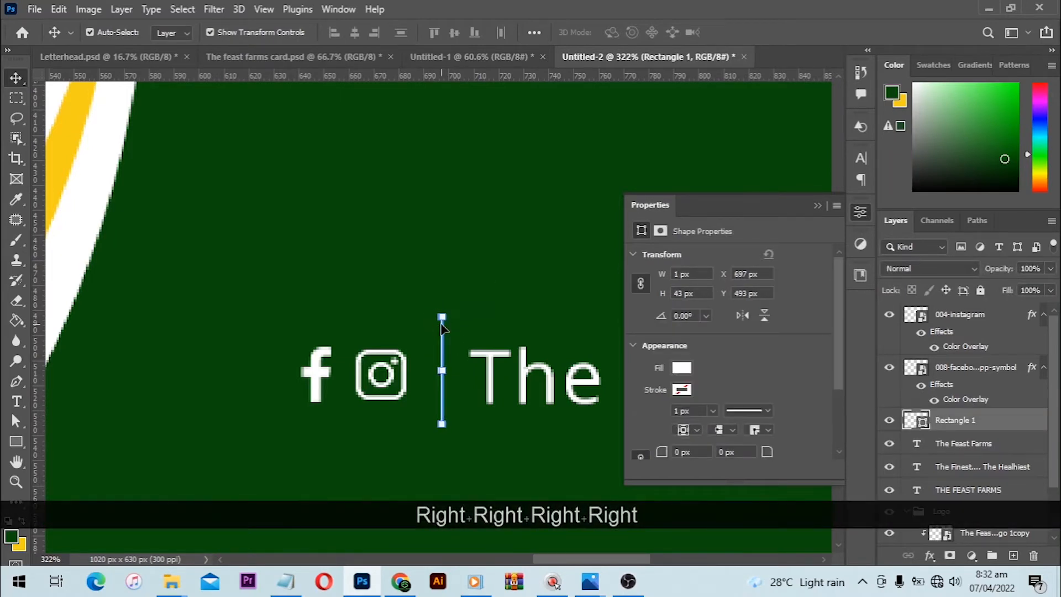
pyautogui.hotkey('ctrl', '0')
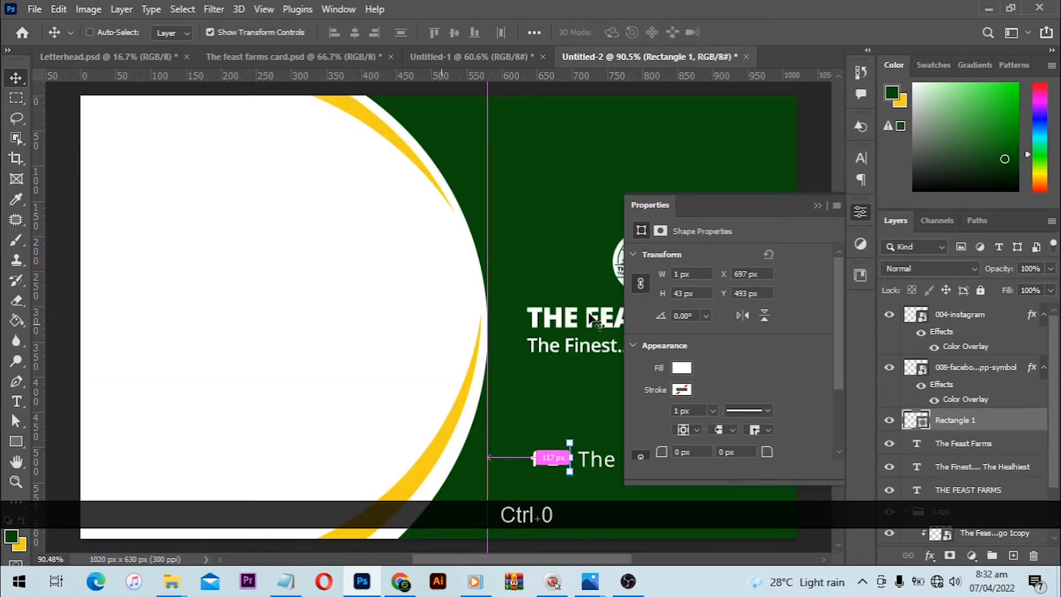
pyautogui.click(821, 206)
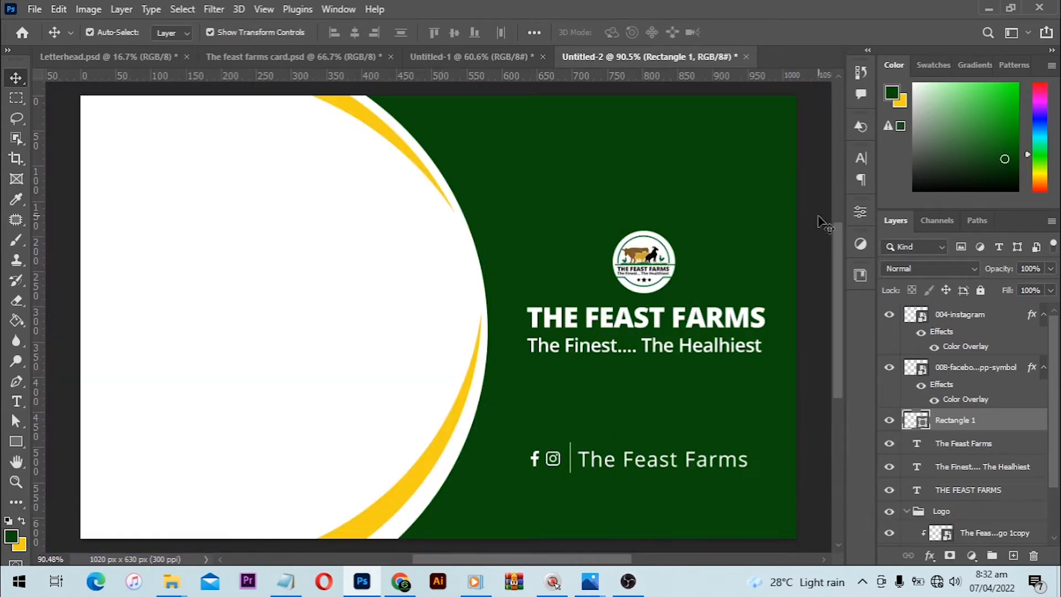
pyautogui.click(823, 224)
pyautogui.scroll(-2, 624, 321)
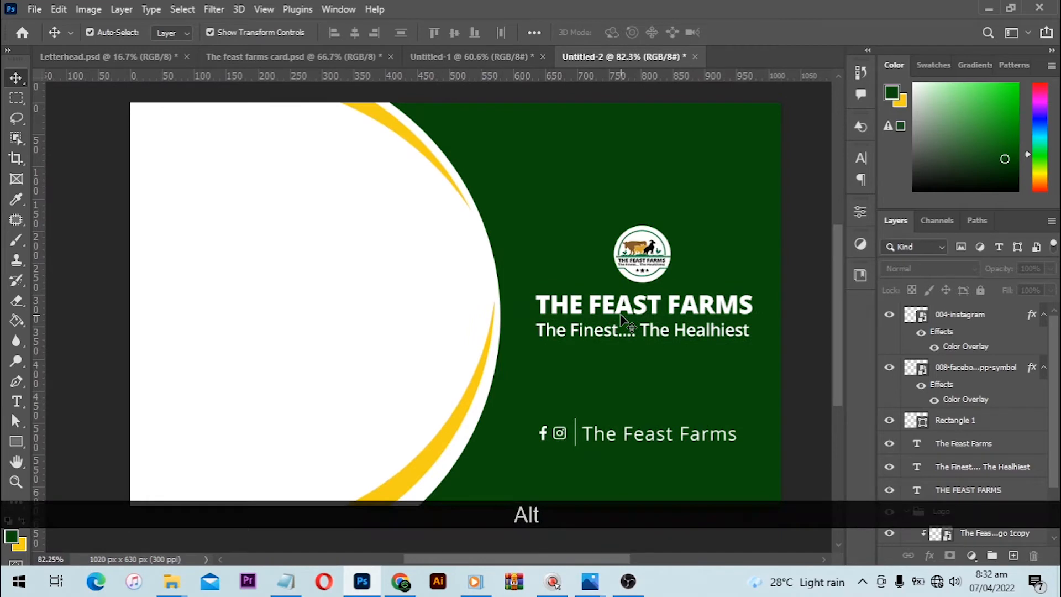
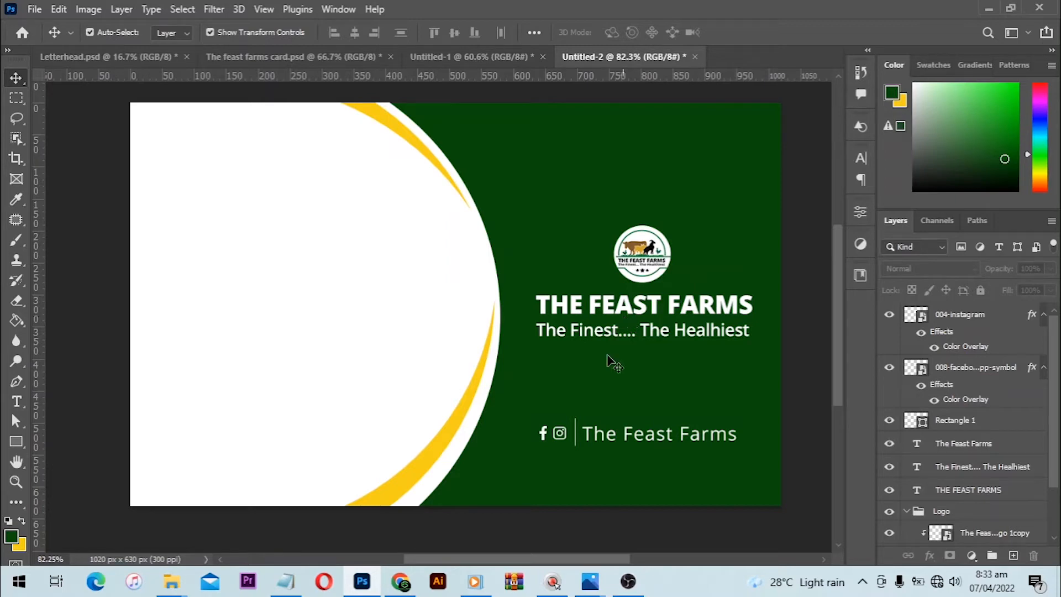
# - Copy the owner's name and "(C. E. O.)" title from the Notepad notes and paste them as new text on the card's white area
pyautogui.click(286, 581)
pyautogui.moveTo(565, 182); pyautogui.dragTo(484, 158)
pyautogui.hotkey('ctrl', 'c')
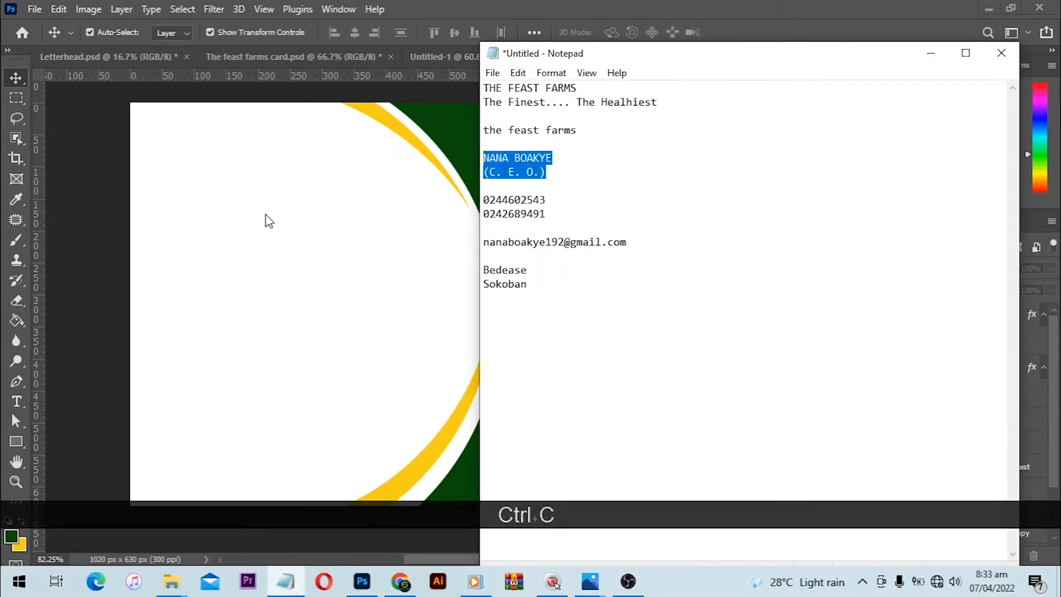
pyautogui.click(266, 221)
pyautogui.click(16, 401)
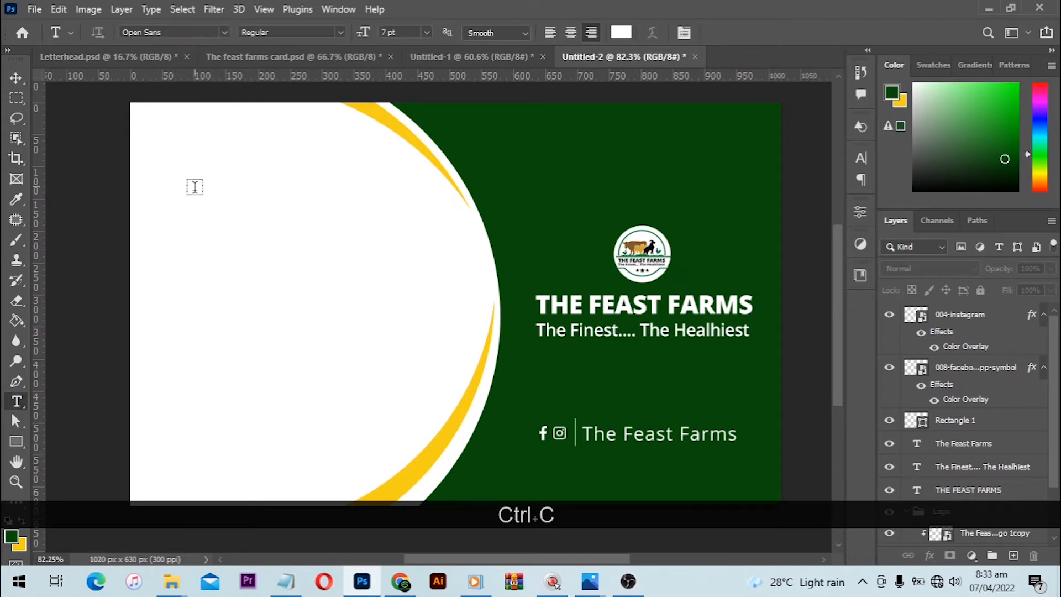
pyautogui.click(237, 207)
pyautogui.hotkey('ctrl', 'v')
# - Set the colour of the whole pasted name and title text to black, 000000
pyautogui.hotkey('ctrl', 'a')
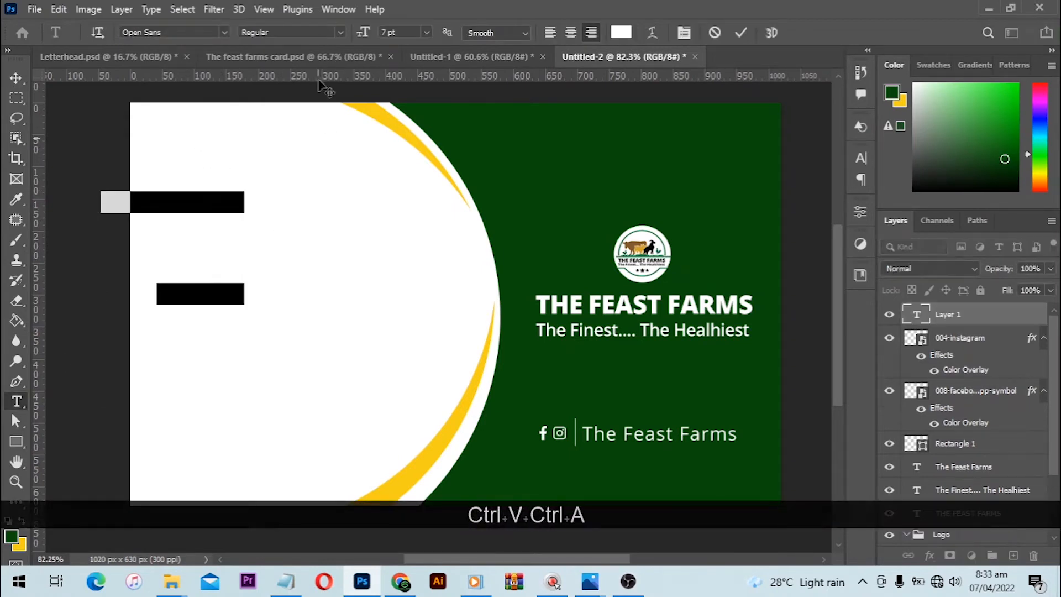
pyautogui.click(621, 35)
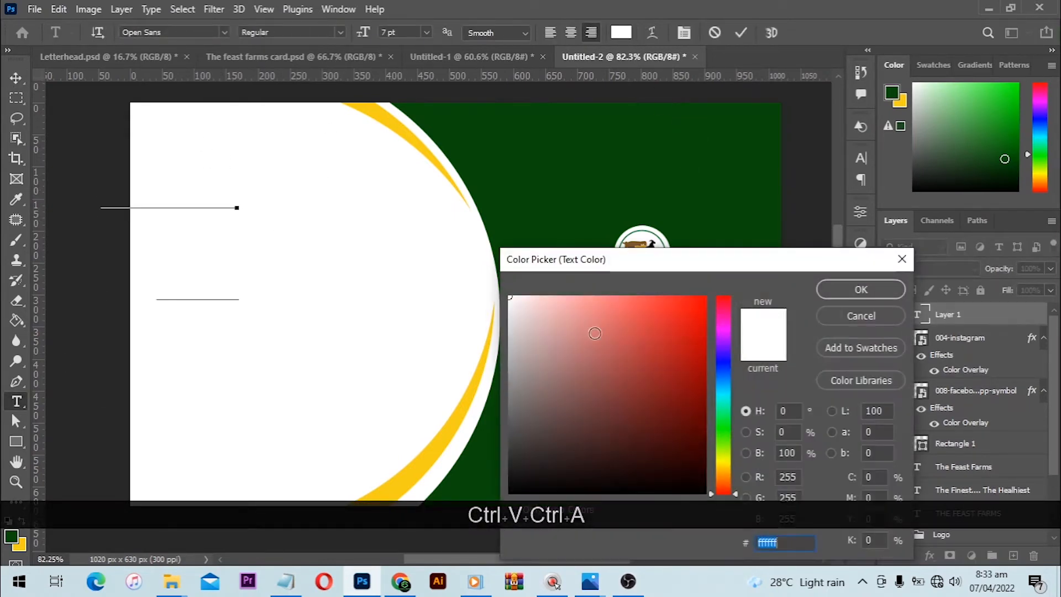
pyautogui.moveTo(530, 436); pyautogui.dragTo(477, 546)
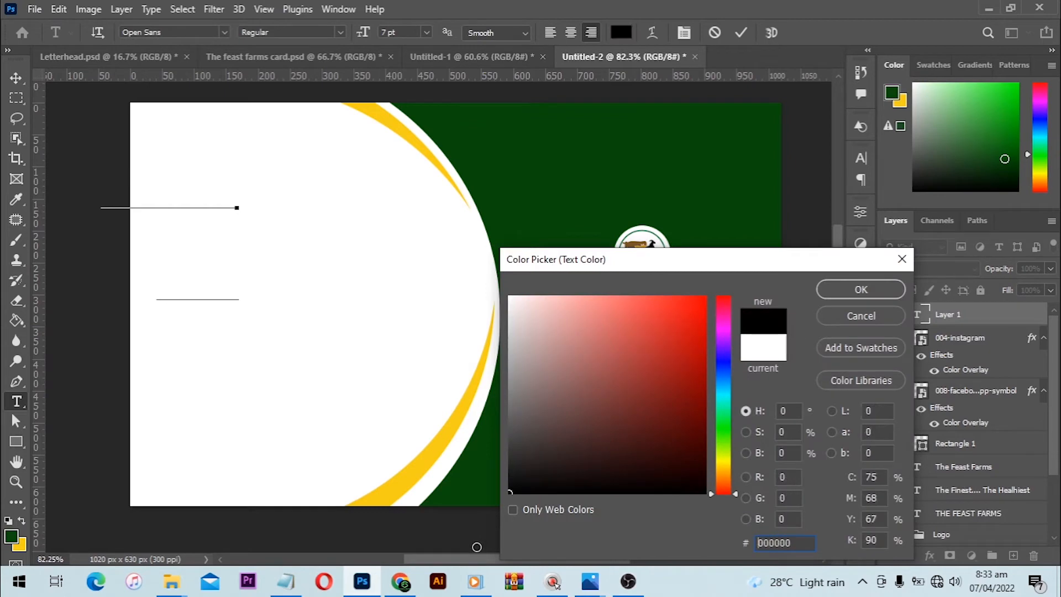
pyautogui.click(857, 288)
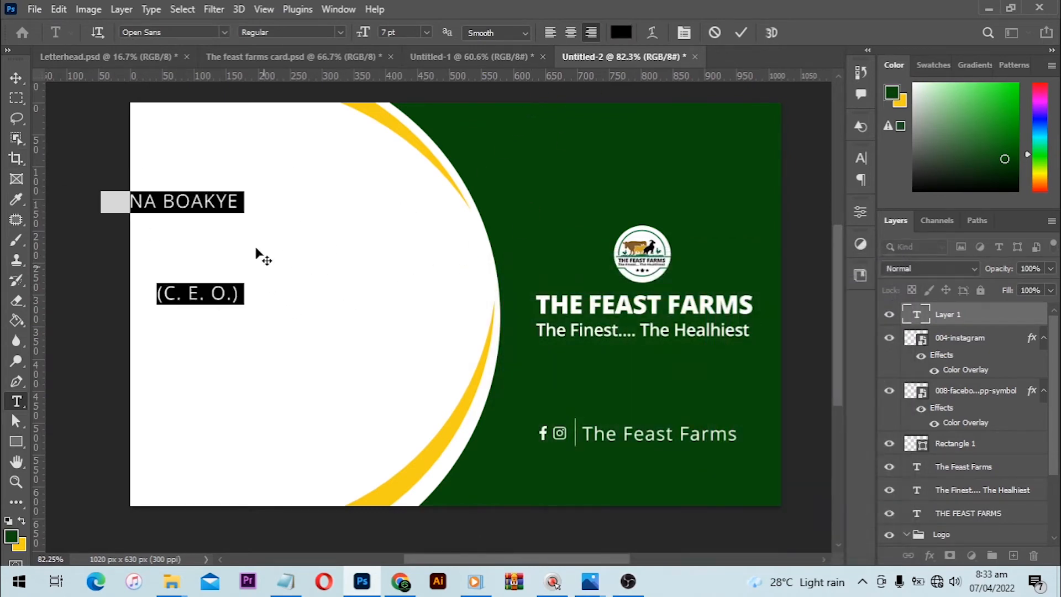
# - Move the name and title text to the right so both lines sit fully inside the card's white area
pyautogui.press('ctrl')
pyautogui.moveTo(208, 206); pyautogui.dragTo(346, 200)
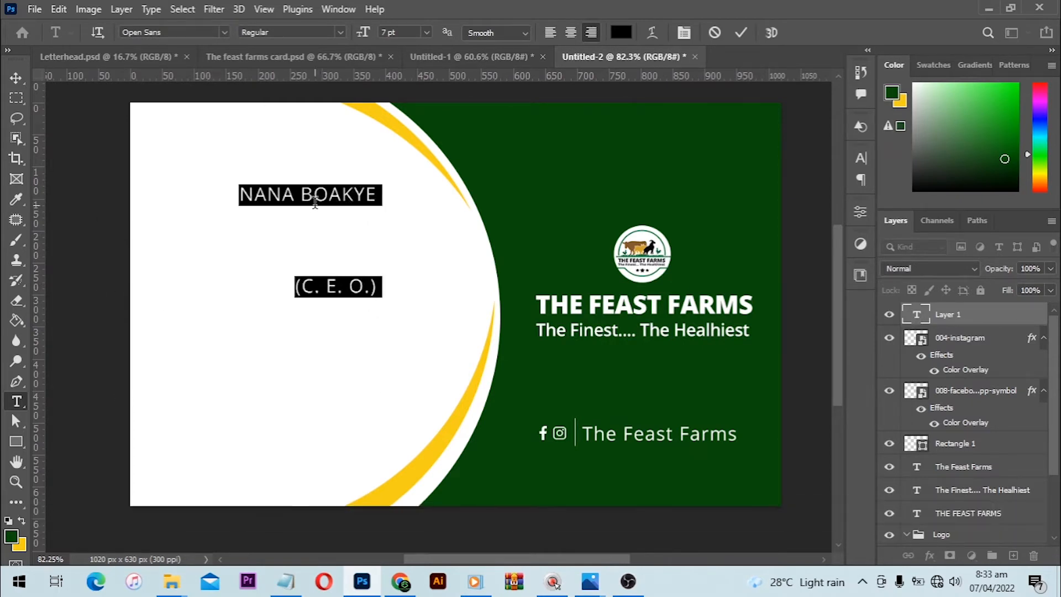
pyautogui.press('ctrl')
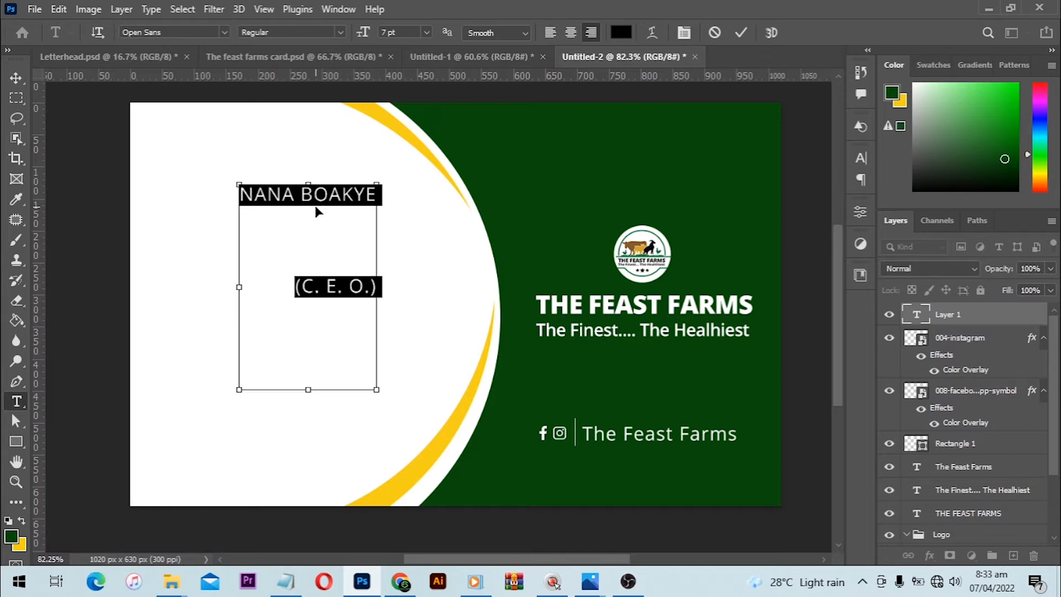
pyautogui.moveTo(313, 209)
pyautogui.mouseDown()
pyautogui.moveTo(359, 209)
pyautogui.moveTo(333, 202)
pyautogui.mouseUp()
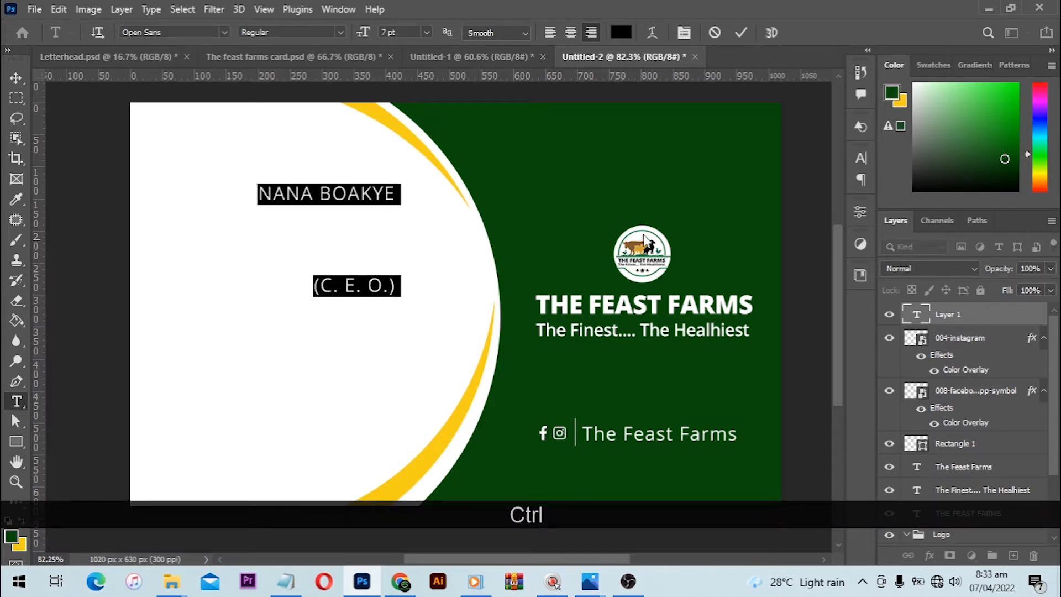
# - Set the leading of the name and title text to 7 pt and its tracking to 0
pyautogui.click(862, 158)
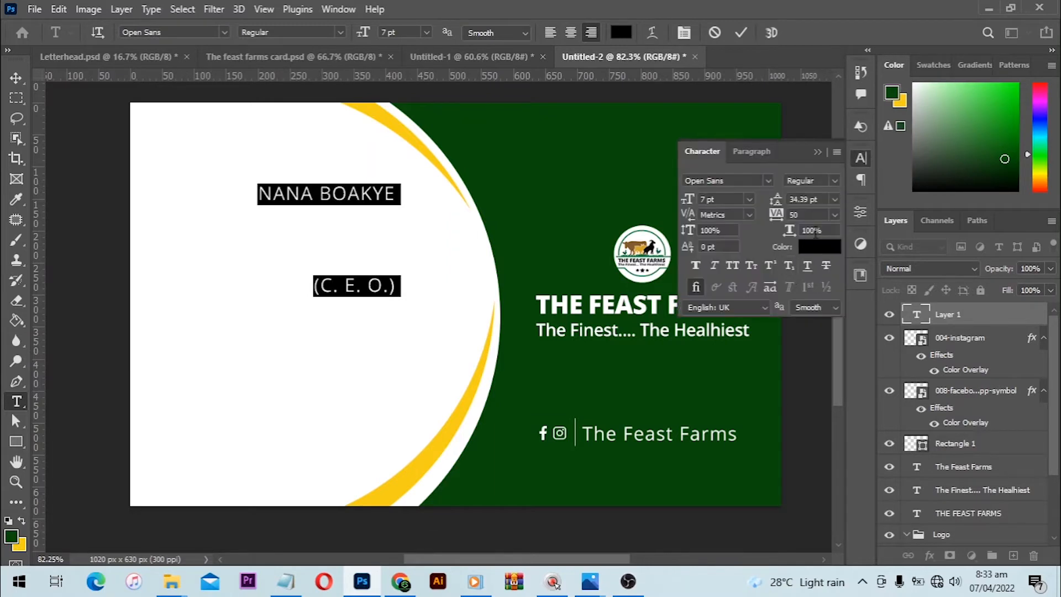
pyautogui.click(813, 218)
pyautogui.write('7')
pyautogui.press('Return')
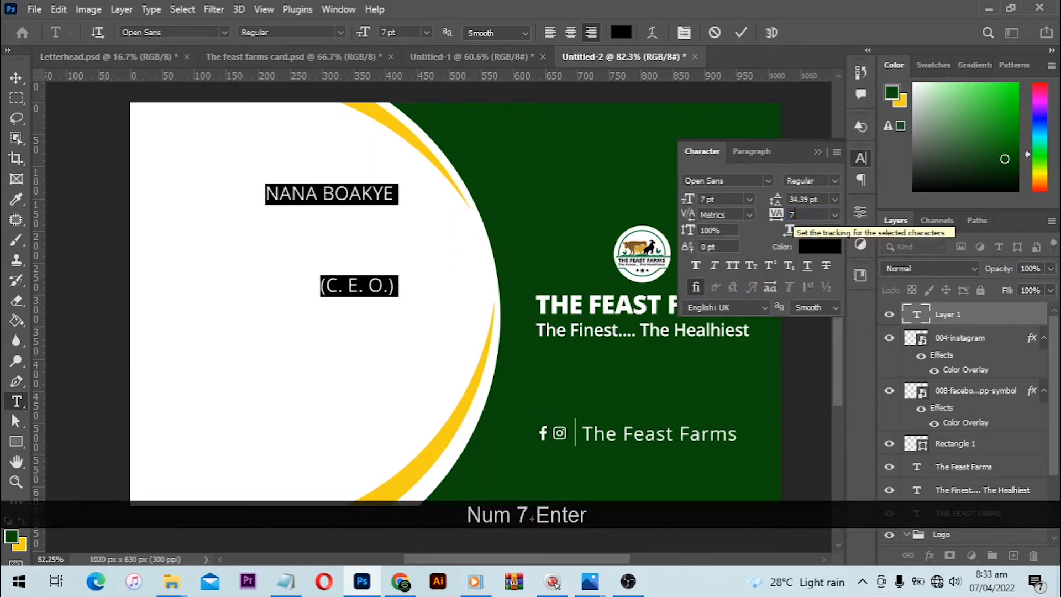
pyautogui.click(813, 200)
pyautogui.write('7')
pyautogui.press('Return')
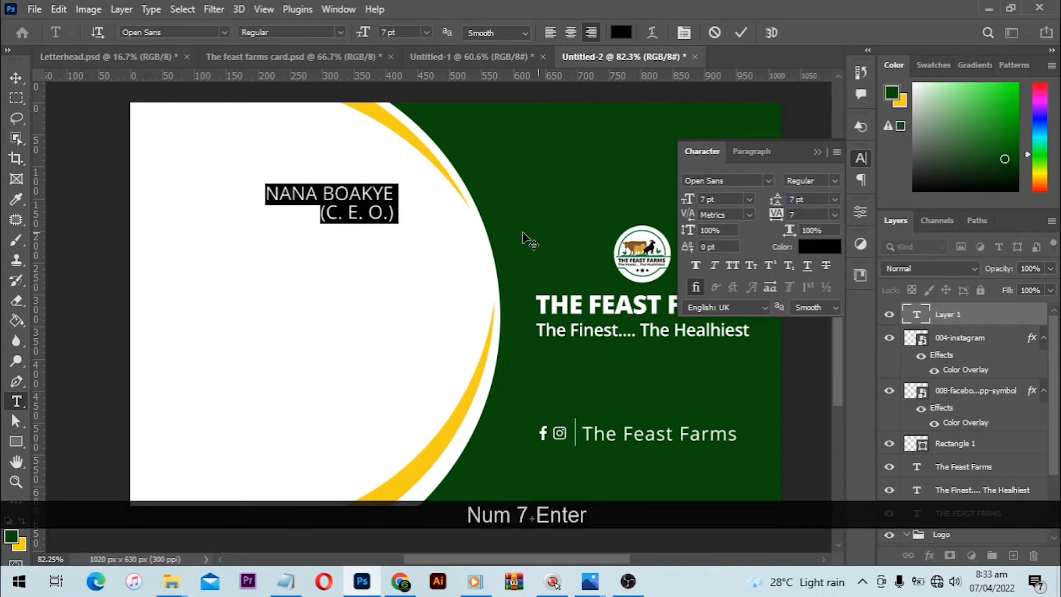
pyautogui.write('0')
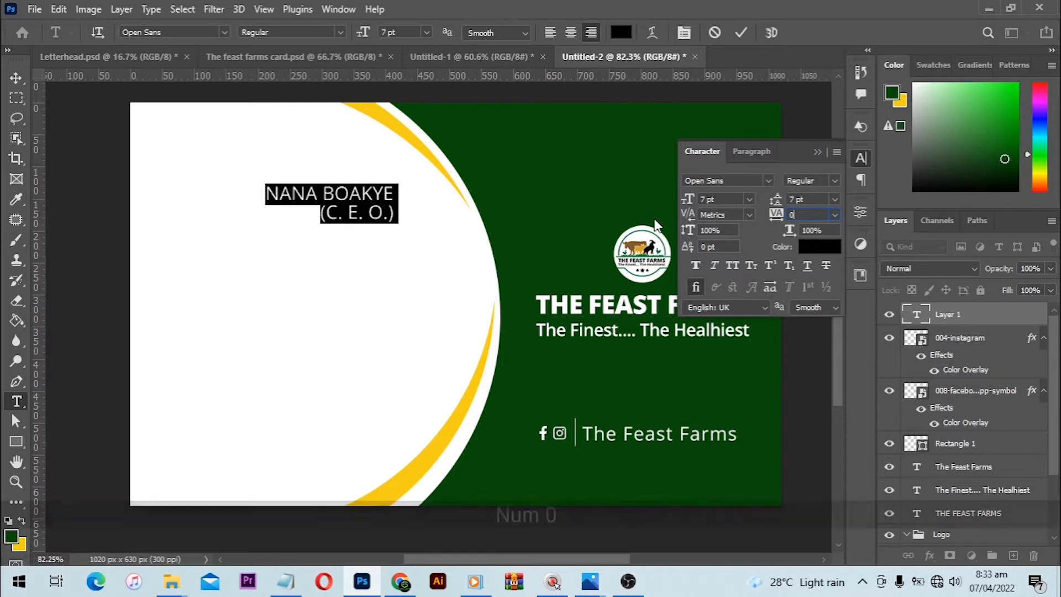
pyautogui.press('Return')
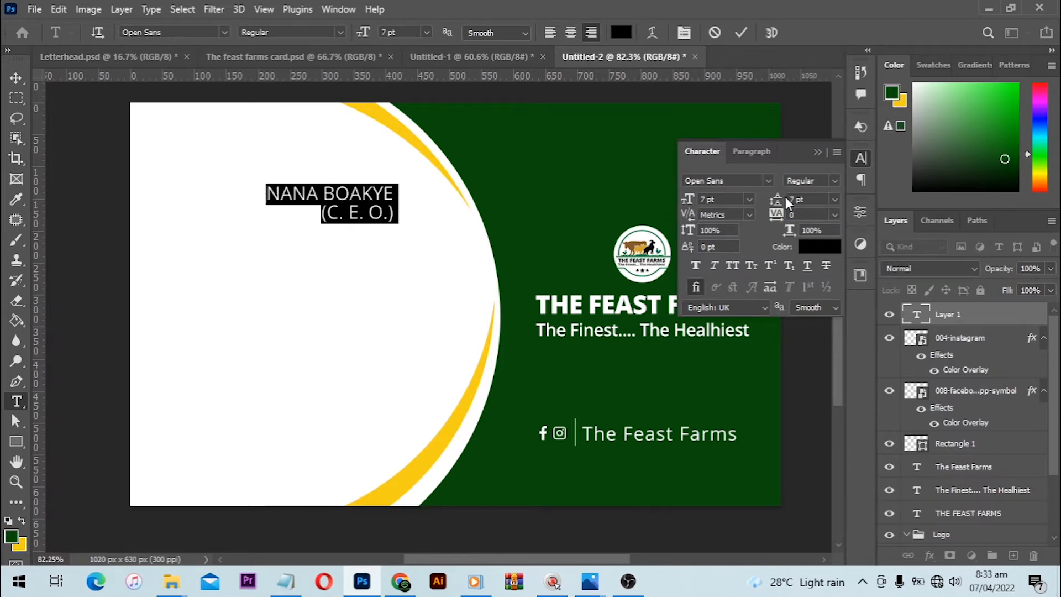
# - Set the owner's name line to Bold and the "(C. E. O.)" line to Semibold
pyautogui.click(394, 193)
pyautogui.moveTo(393, 194); pyautogui.dragTo(261, 192)
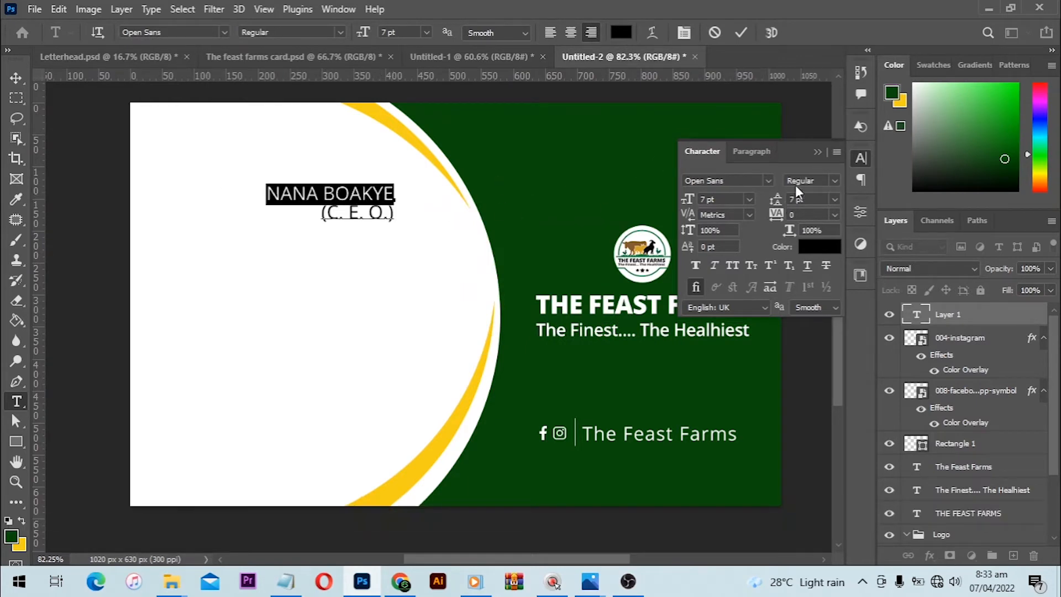
pyautogui.click(834, 183)
pyautogui.click(825, 270)
pyautogui.moveTo(321, 215); pyautogui.dragTo(459, 214)
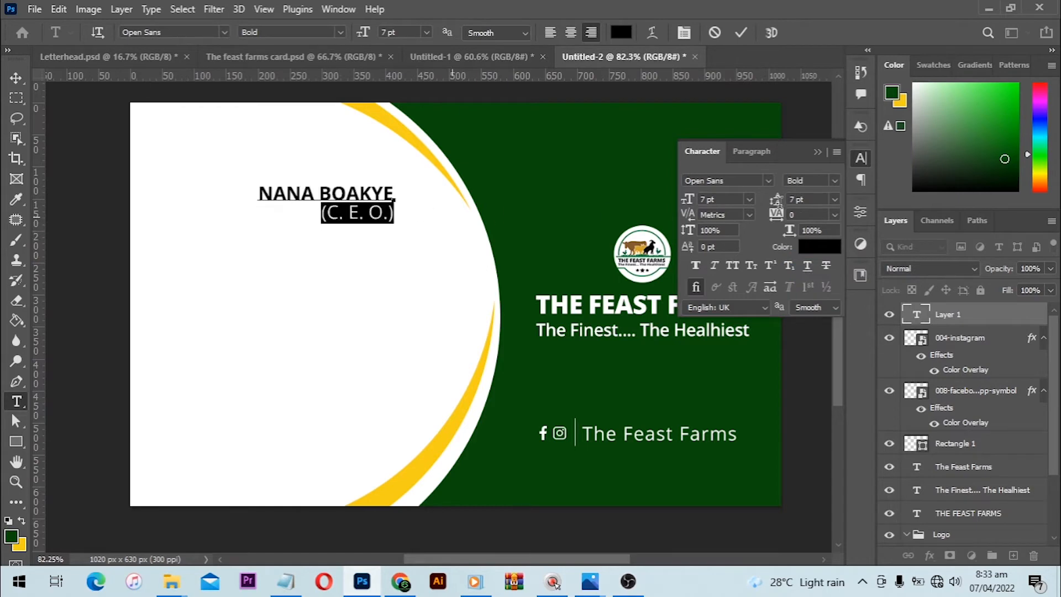
pyautogui.click(832, 183)
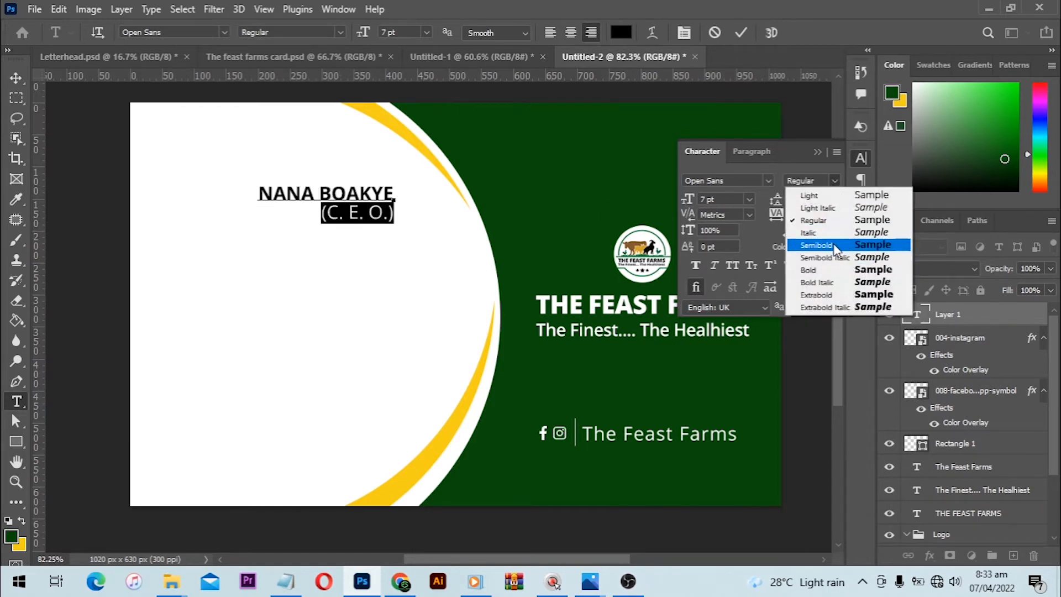
pyautogui.click(833, 244)
# - Change the font weight of the owner's name line to Extrabold
pyautogui.moveTo(253, 199); pyautogui.dragTo(497, 196)
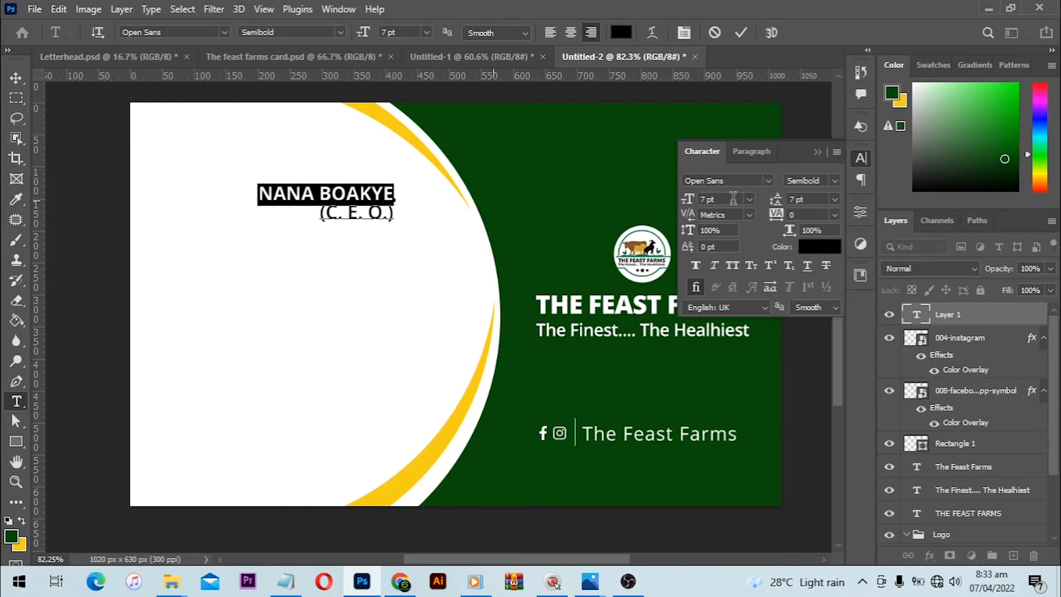
pyautogui.click(834, 183)
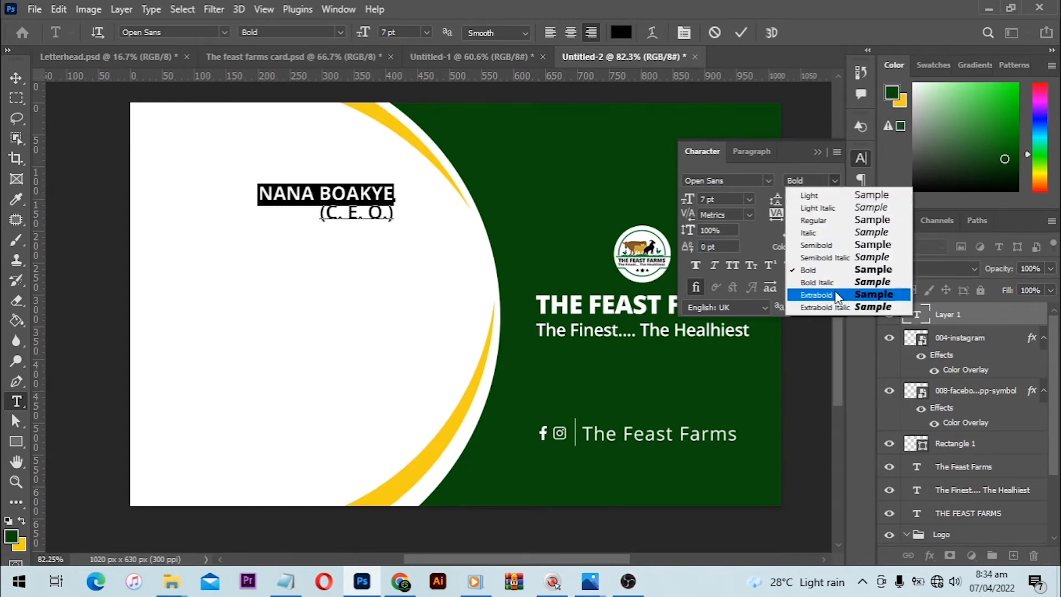
pyautogui.click(806, 284)
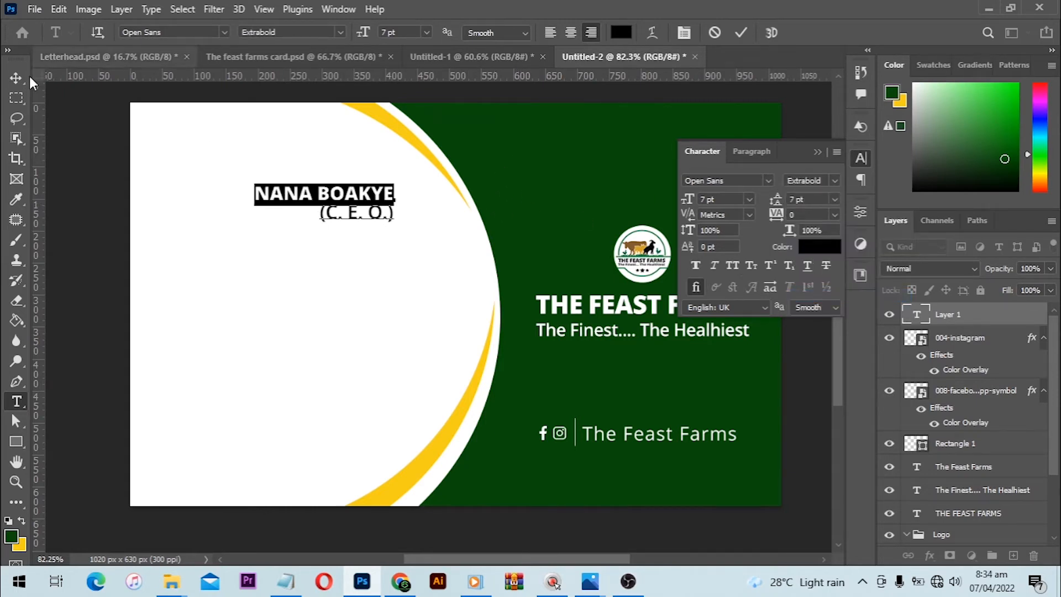
# - Delete the empty trailing line after "(C. E. O.)" in the text block
pyautogui.hotkey('ctrl', 'a')
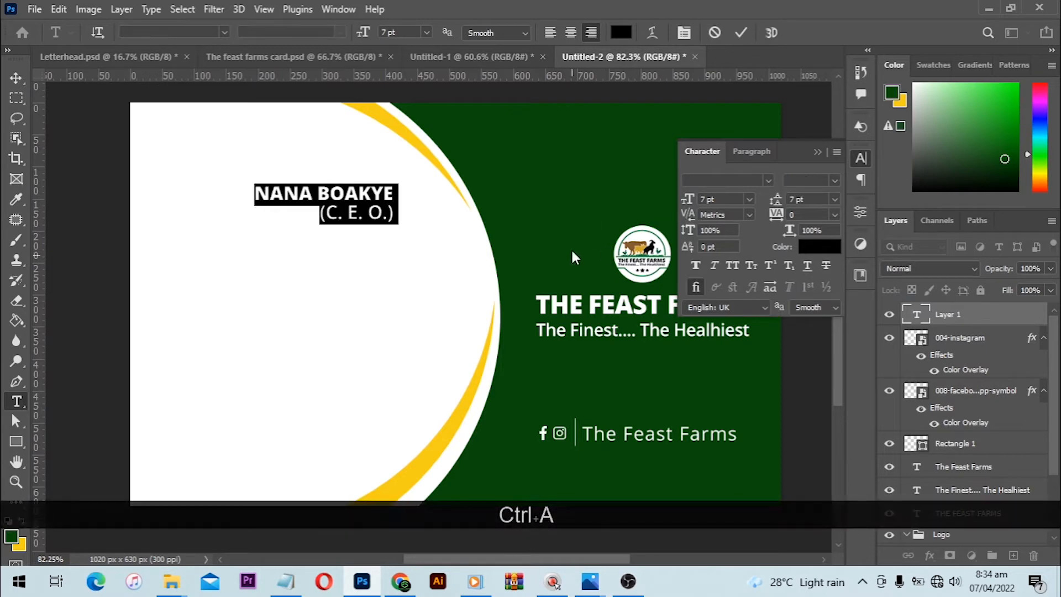
pyautogui.click(397, 199)
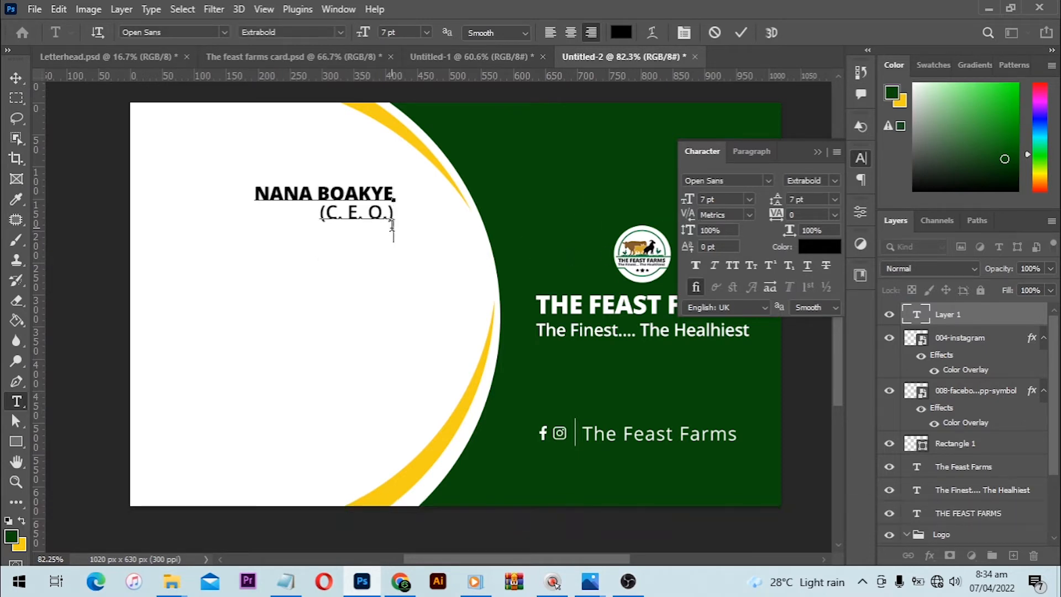
pyautogui.press('BackSpace')
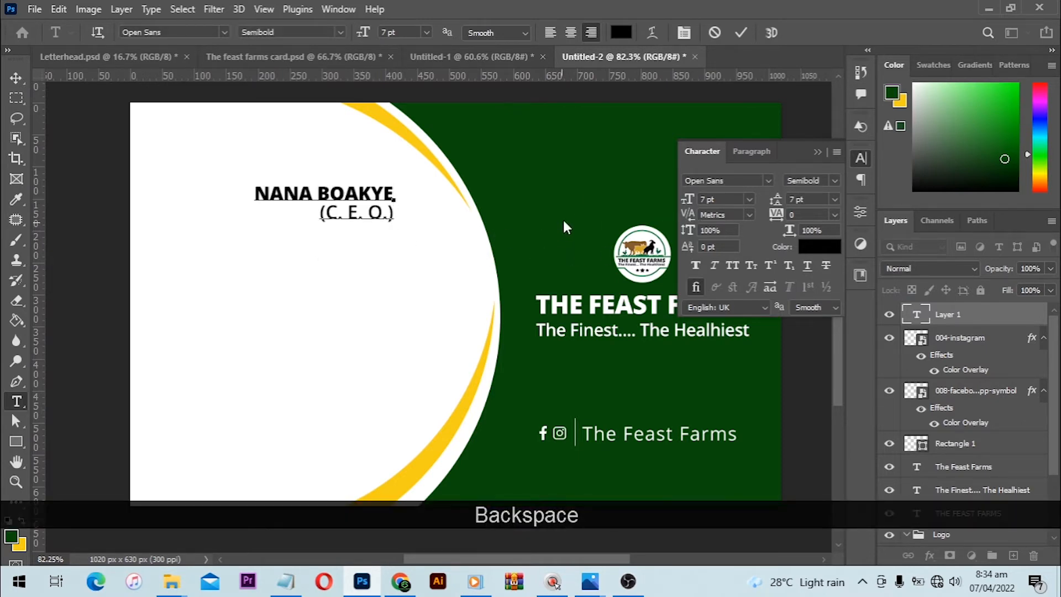
# - Set the whole name and title text to 10 pt with 9 pt leading and finish editing it
pyautogui.hotkey('ctrl', 'a')
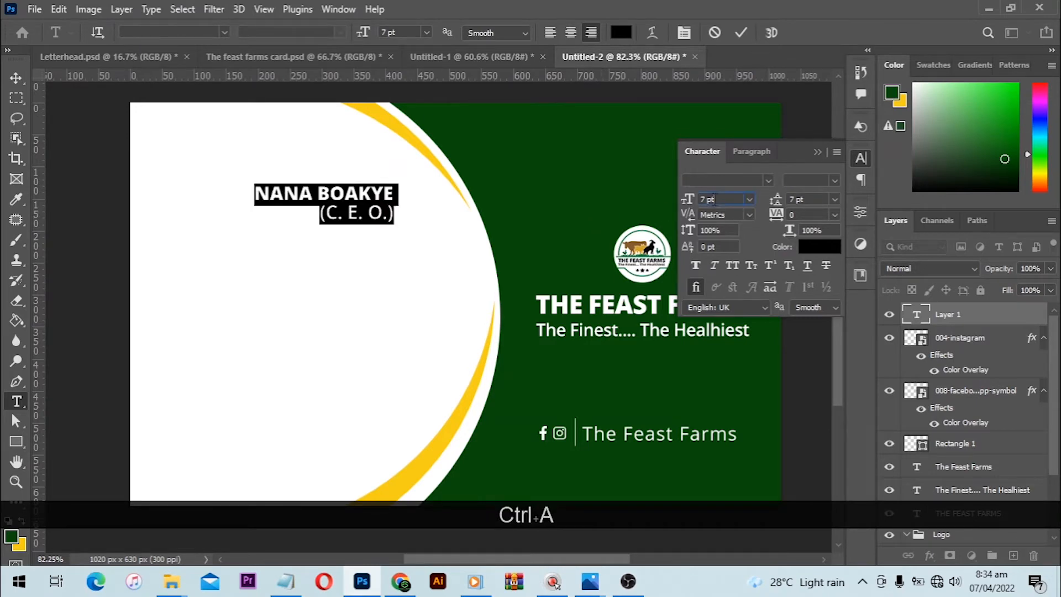
pyautogui.doubleClick(714, 199)
pyautogui.write('10')
pyautogui.press('Return')
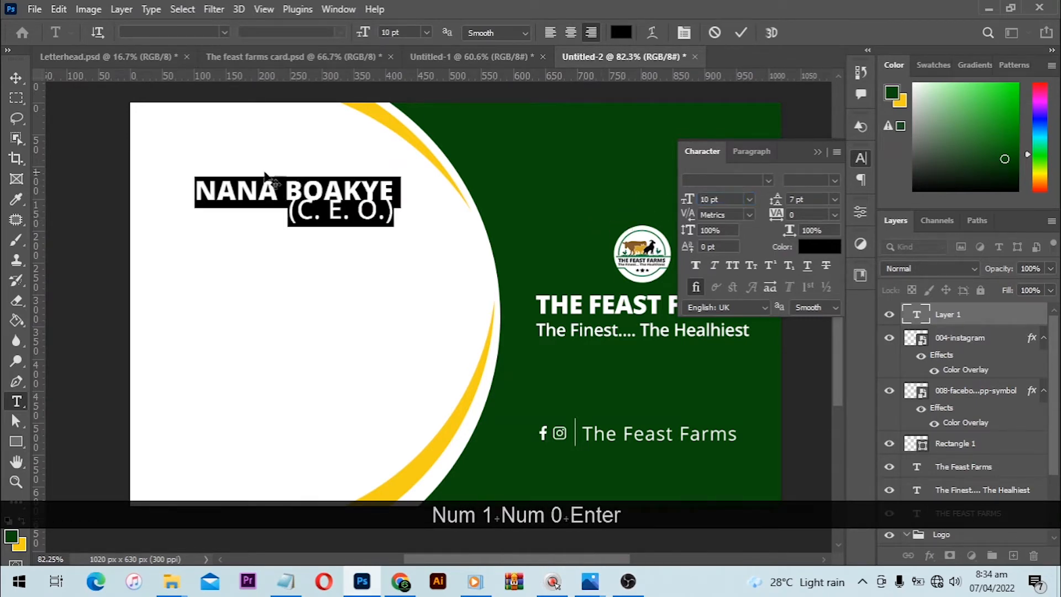
pyautogui.click(799, 194)
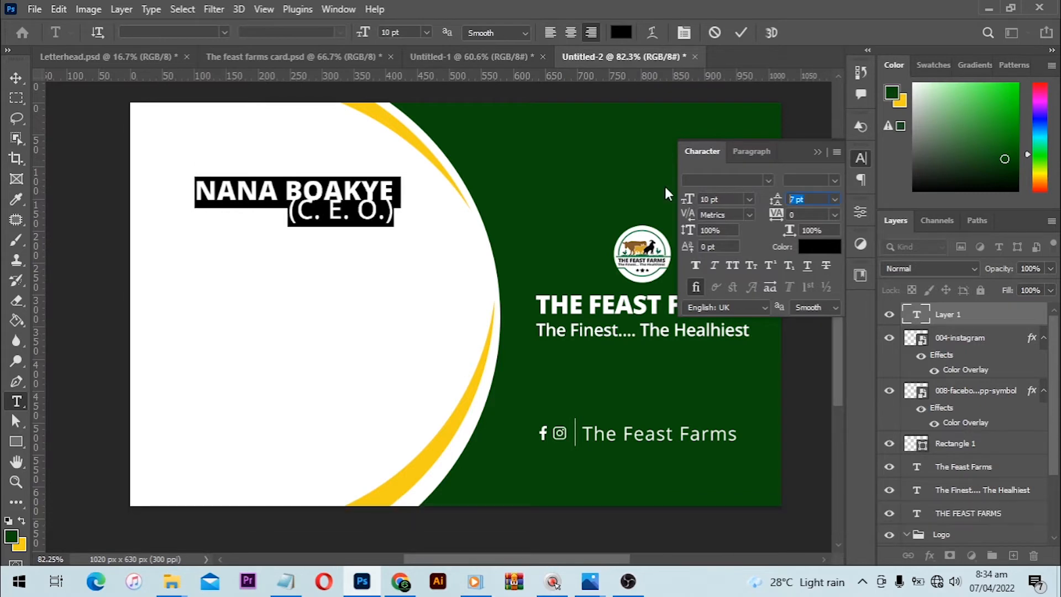
pyautogui.write('9')
pyautogui.press('Return')
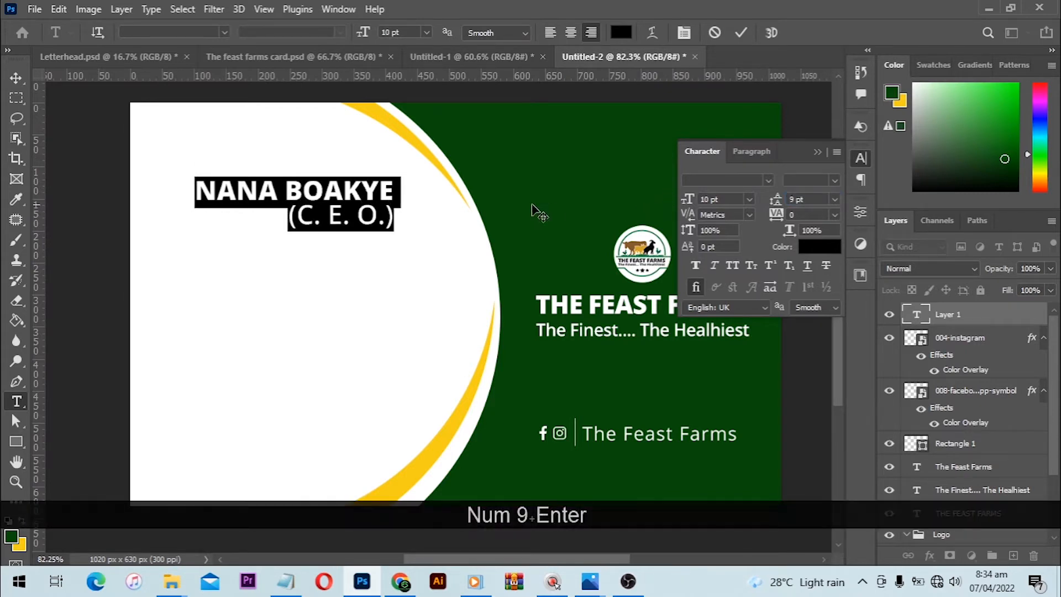
pyautogui.click(16, 78)
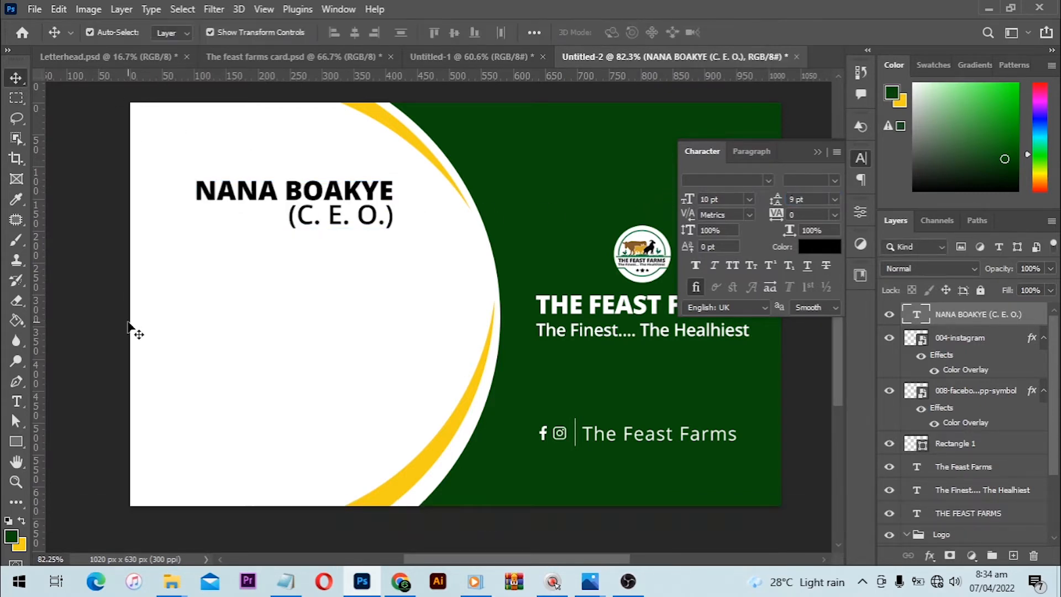
# - Reduce the name and title text to 9 pt and move it about 31 px left and 4 px up
pyautogui.click(375, 212)
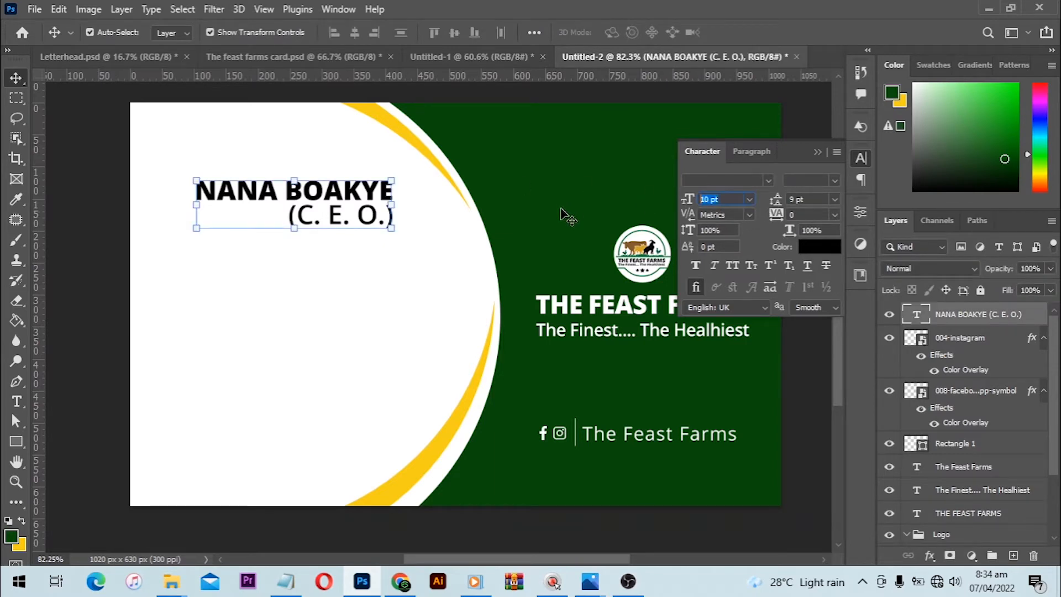
pyautogui.write('9')
pyautogui.press('Return')
pyautogui.click(423, 308)
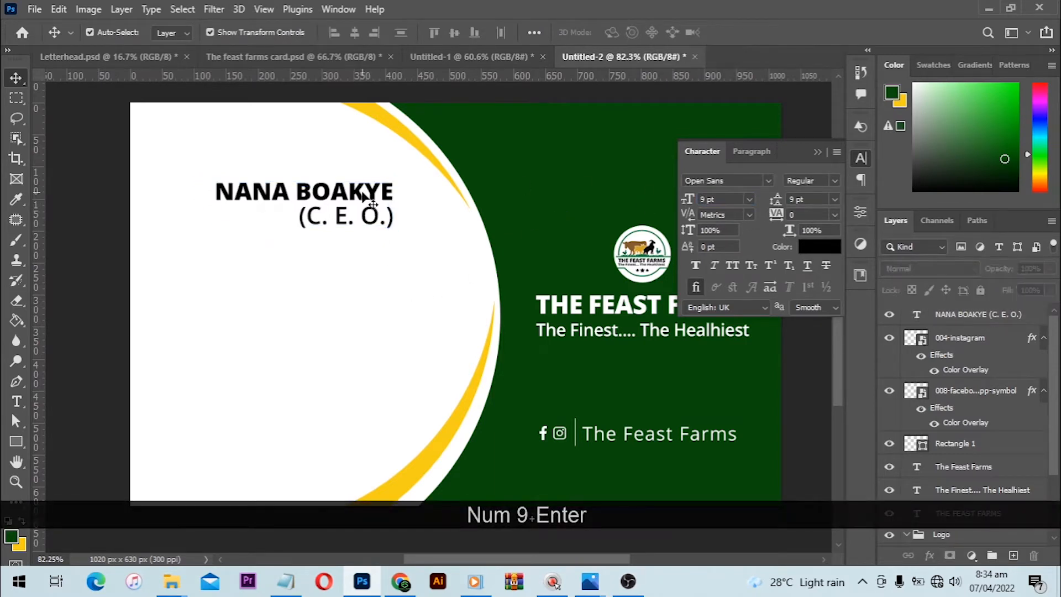
pyautogui.moveTo(356, 193); pyautogui.dragTo(336, 192)
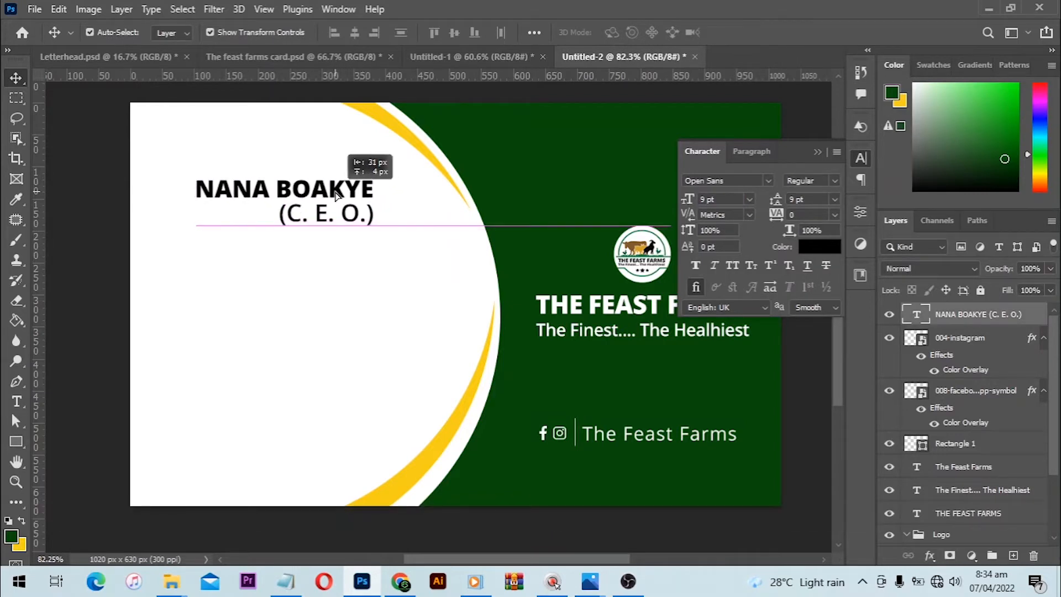
pyautogui.click(231, 276)
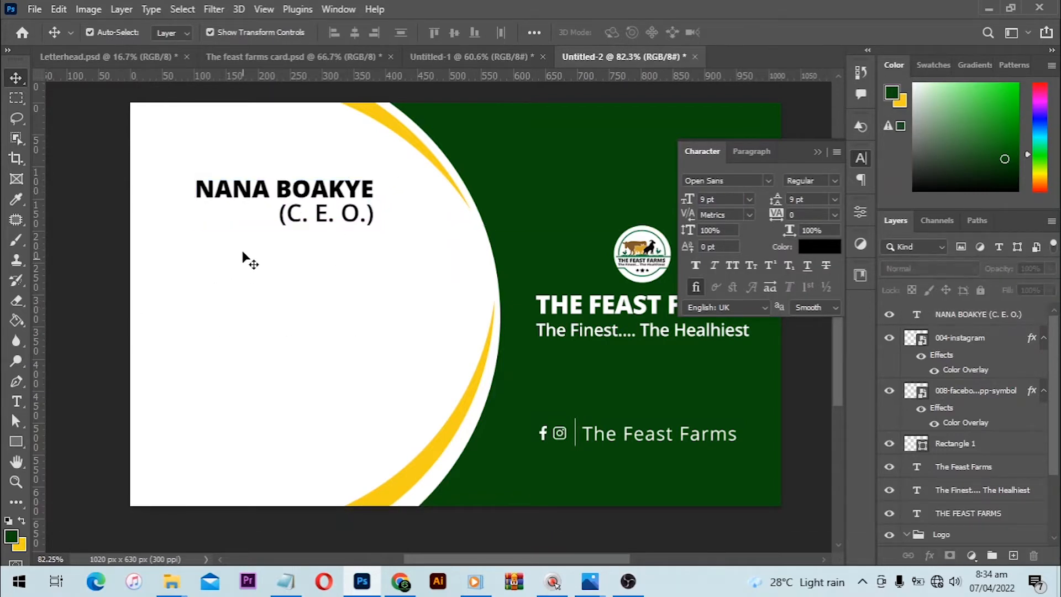
# - Draw a thin horizontal rectangle about 179 px wide and 4 px high just below the "(C. E. O.)" line
pyautogui.scroll(1, 243, 259)
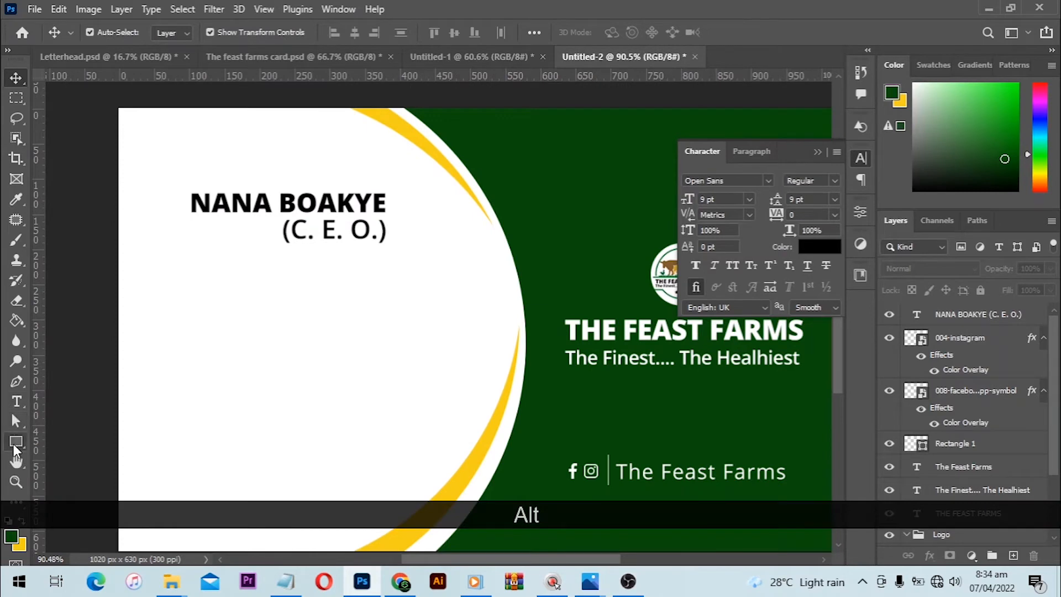
pyautogui.click(15, 445)
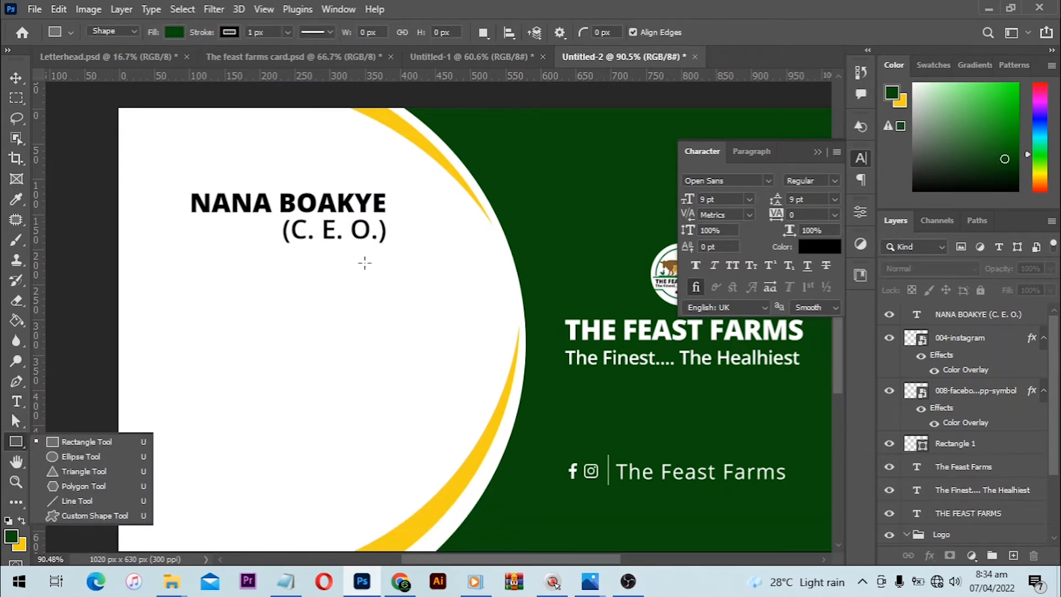
pyautogui.moveTo(384, 257); pyautogui.dragTo(258, 258)
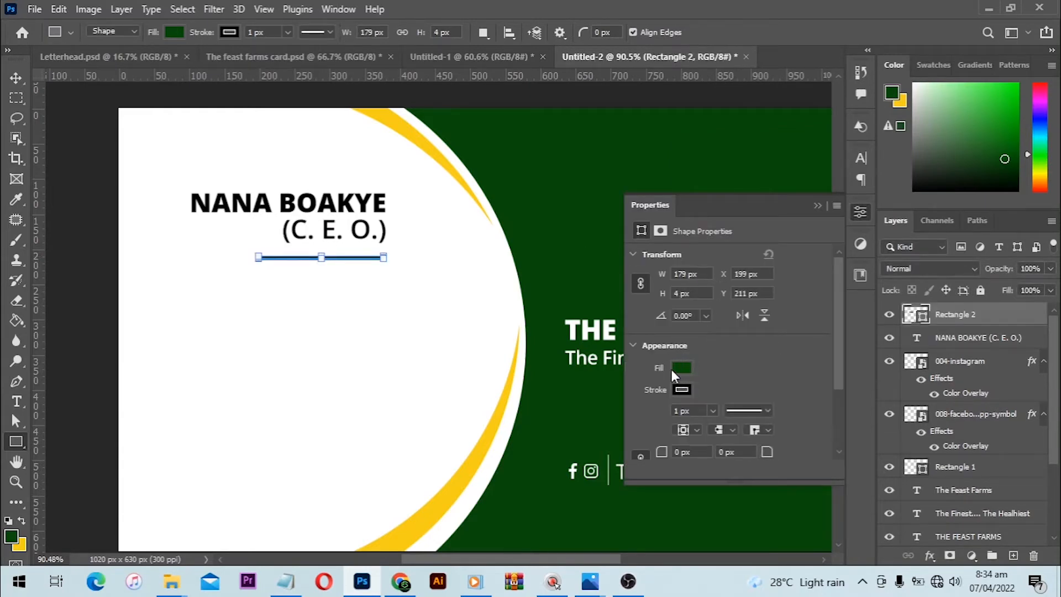
# - Remove the stroke from the thin underline rectangle, leaving only its dark green fill
pyautogui.click(676, 369)
pyautogui.click(648, 314)
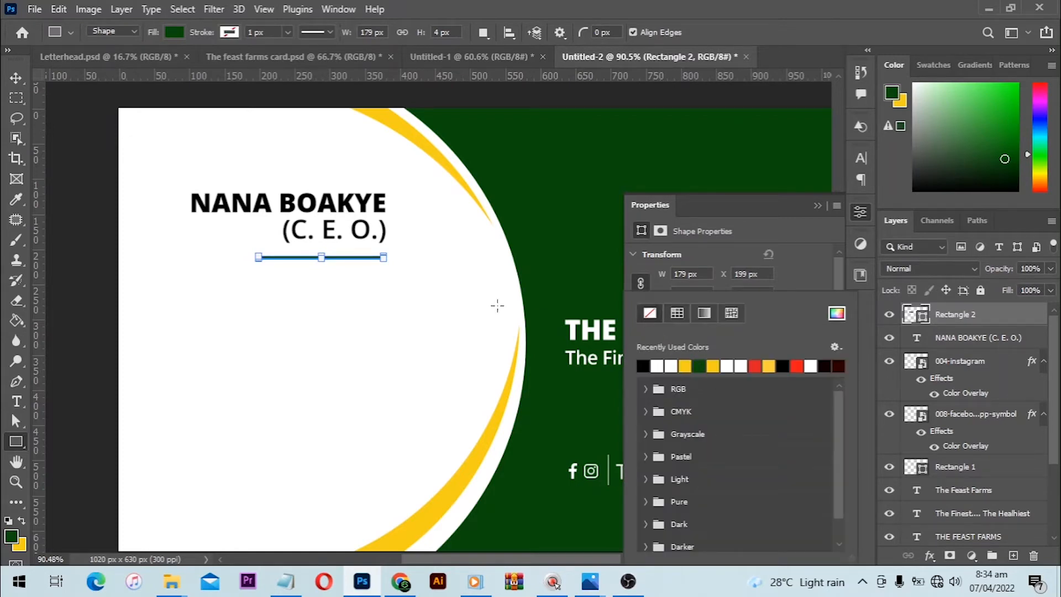
pyautogui.click(772, 260)
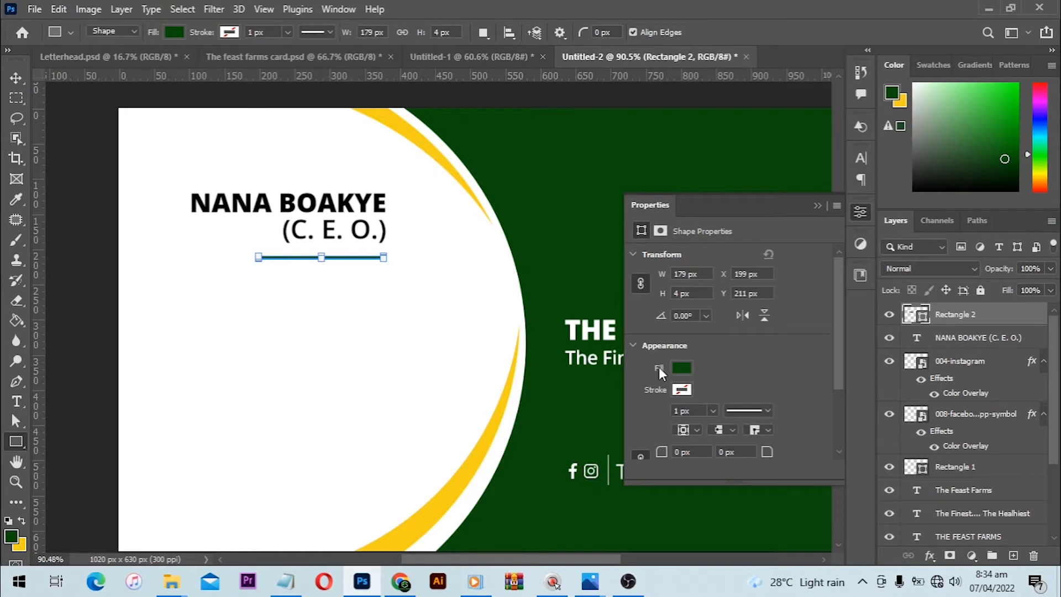
# - Move the green underline about 2 px right and 5 px up so its right end lines up with the "(C. E. O.)" text
pyautogui.click(16, 78)
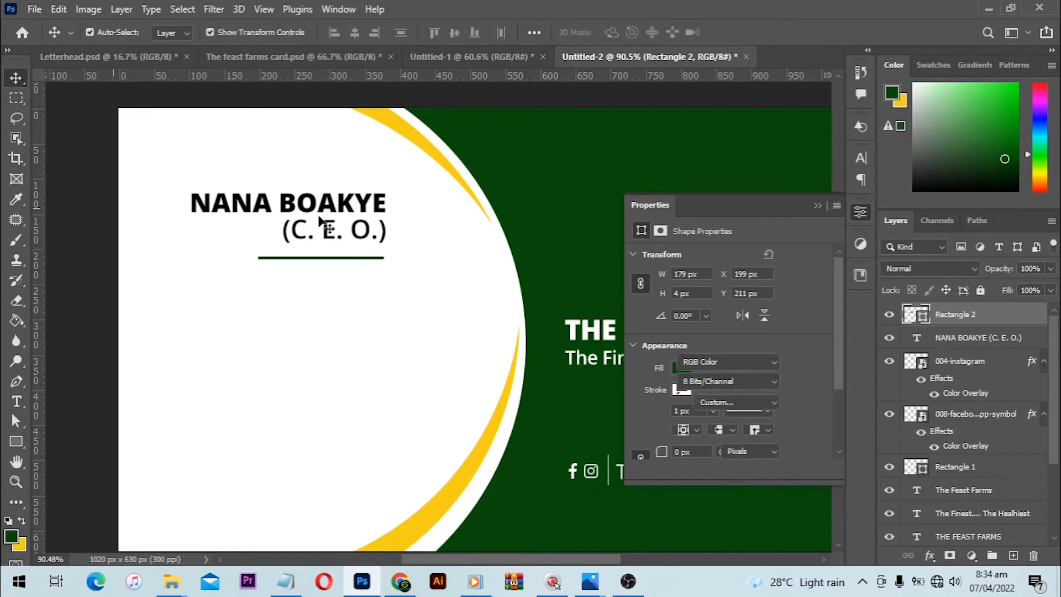
pyautogui.keyDown('alt'); pyautogui.scroll(2, 317, 220); pyautogui.keyUp('alt')
pyautogui.keyDown('alt'); pyautogui.scroll(2, 318, 219); pyautogui.keyUp('alt')
pyautogui.click(372, 298)
pyautogui.moveTo(374, 287); pyautogui.dragTo(378, 288)
pyautogui.click(386, 310)
pyautogui.click(374, 287)
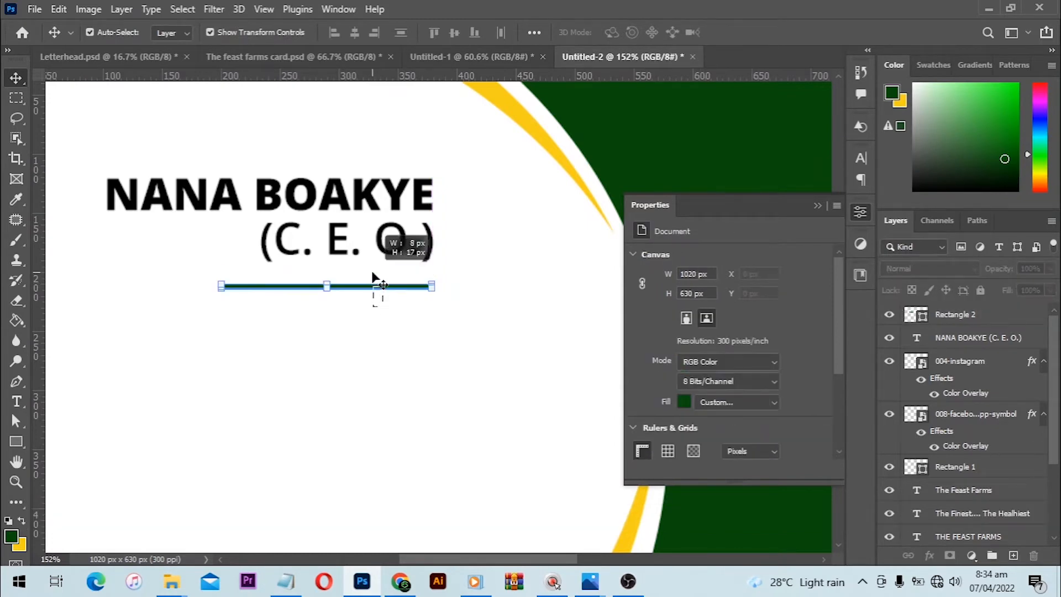
pyautogui.press('Up')
pyautogui.press('Up')
pyautogui.press('Up')
pyautogui.press('Up')
pyautogui.press('Up')
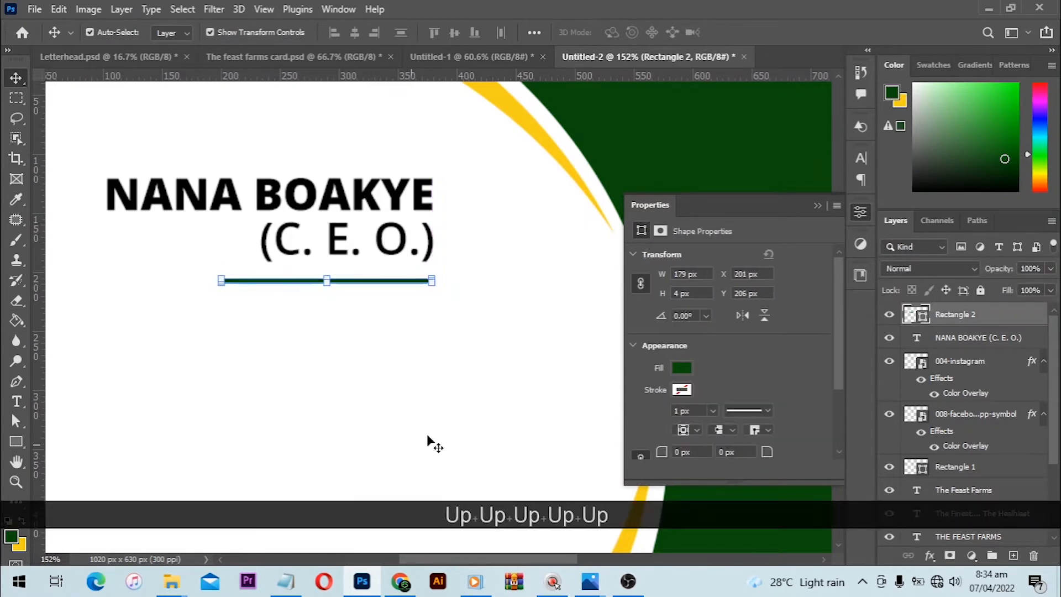
pyautogui.click(457, 374)
pyautogui.scroll(-1, 459, 365)
pyautogui.hotkey('ctrl', '0')
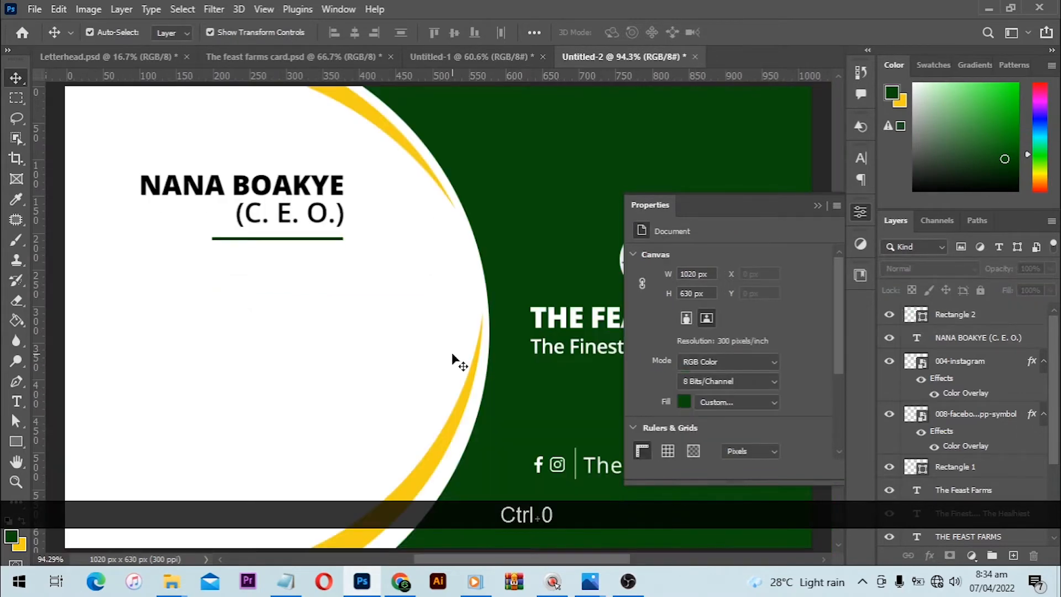
# - Duplicate the owner's name and title text layer and place the copy below the underline
pyautogui.click(298, 201)
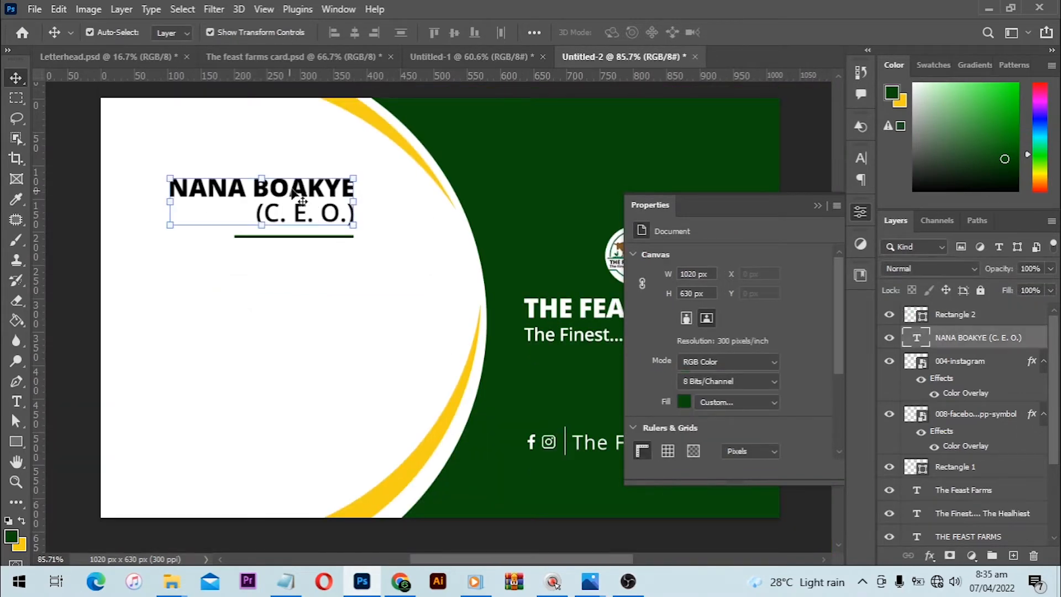
pyautogui.moveTo(989, 338); pyautogui.dragTo(1013, 554)
pyautogui.moveTo(319, 190); pyautogui.dragTo(349, 291)
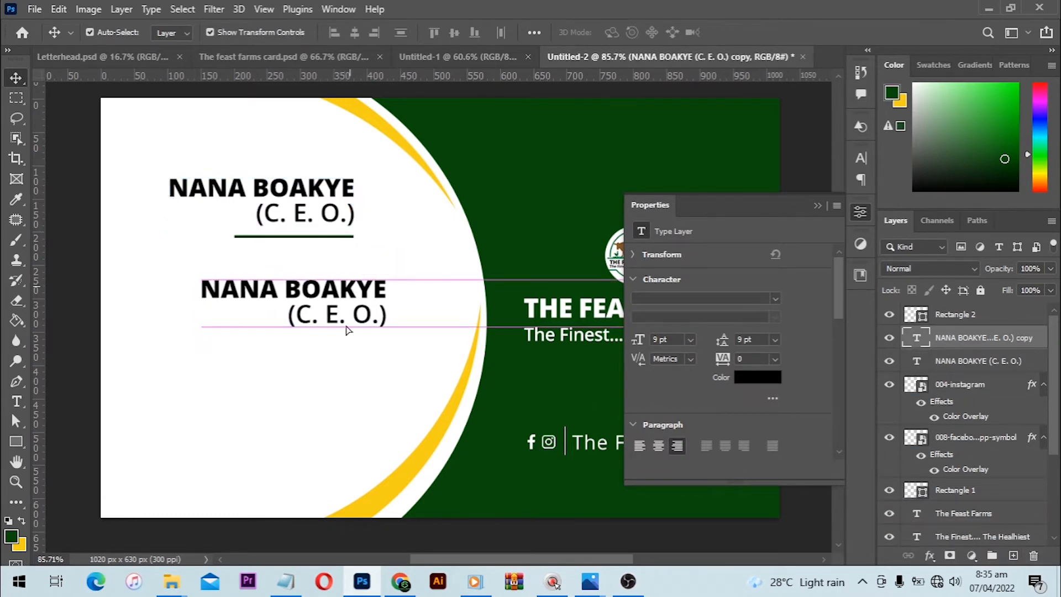
# - Replace the duplicated name and title text with the two phone numbers copied from the Notepad notes
pyautogui.click(285, 581)
pyautogui.moveTo(485, 209); pyautogui.dragTo(483, 200)
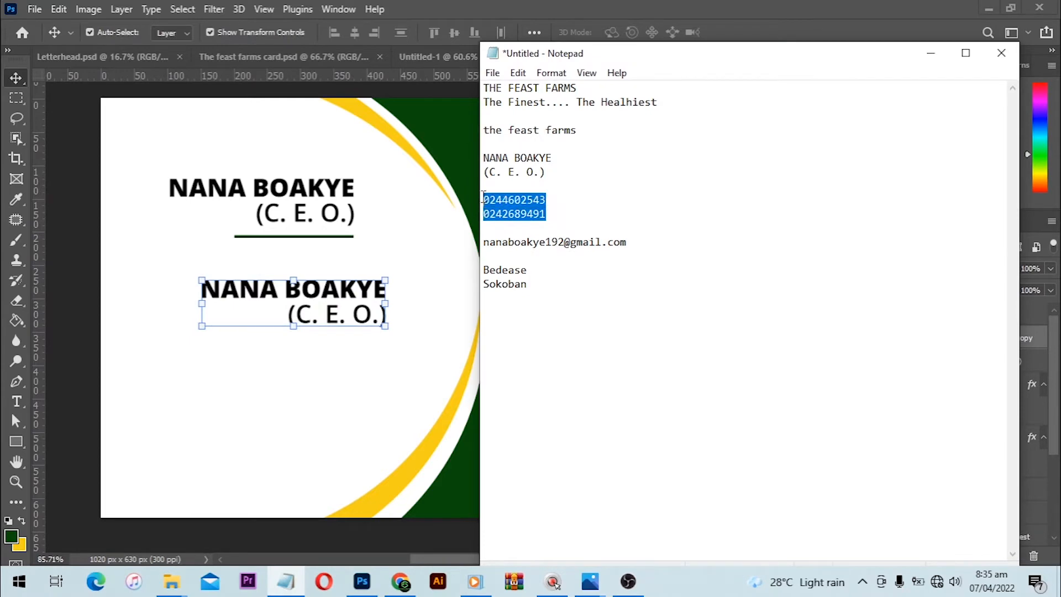
pyautogui.hotkey('ctrl', 'c')
pyautogui.click(334, 290)
pyautogui.press('t')
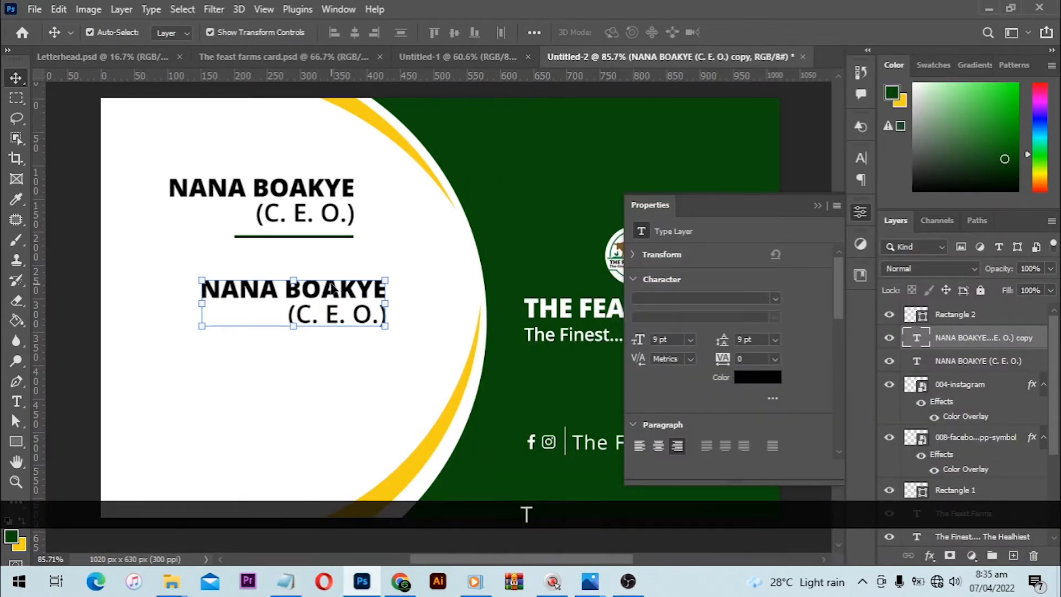
pyautogui.click(334, 290)
pyautogui.hotkey('ctrl', 'a')
pyautogui.hotkey('ctrl', 'v')
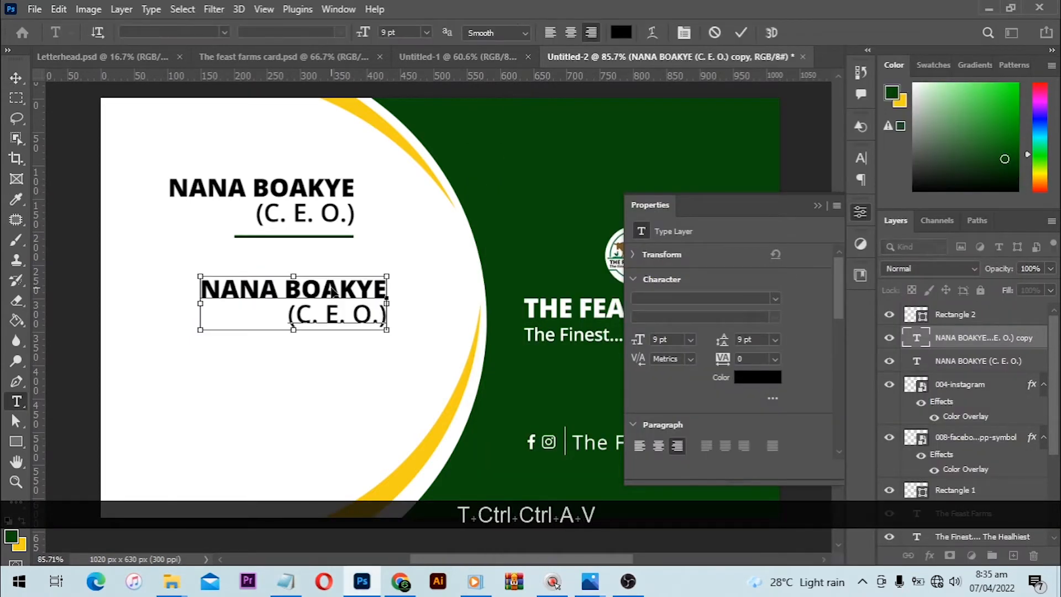
# - Set the style of both phone number lines to Open Sans Bold
pyautogui.hotkey('ctrl', 'a')
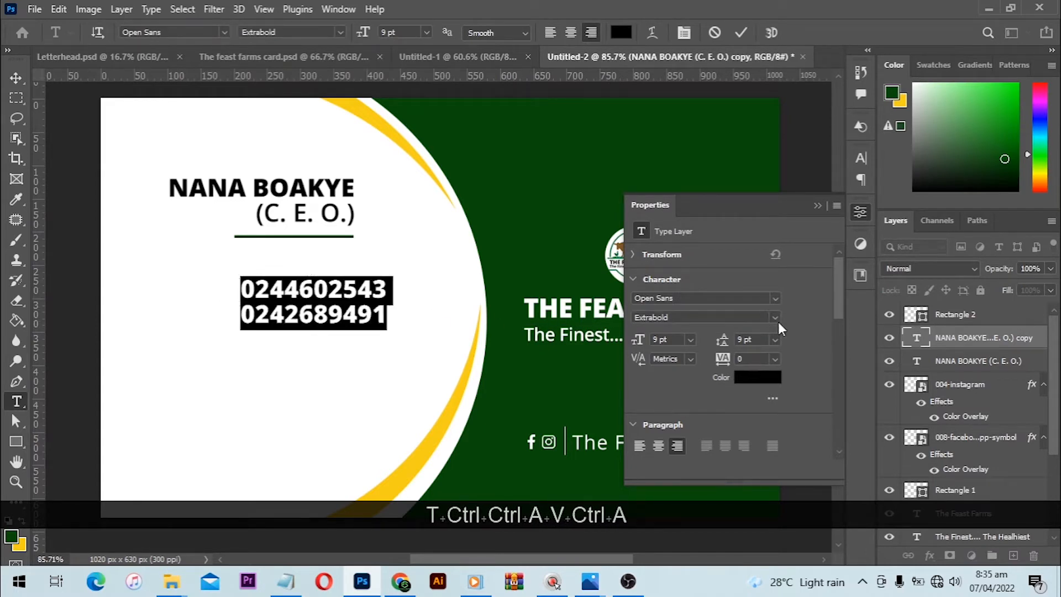
pyautogui.click(775, 319)
pyautogui.click(699, 408)
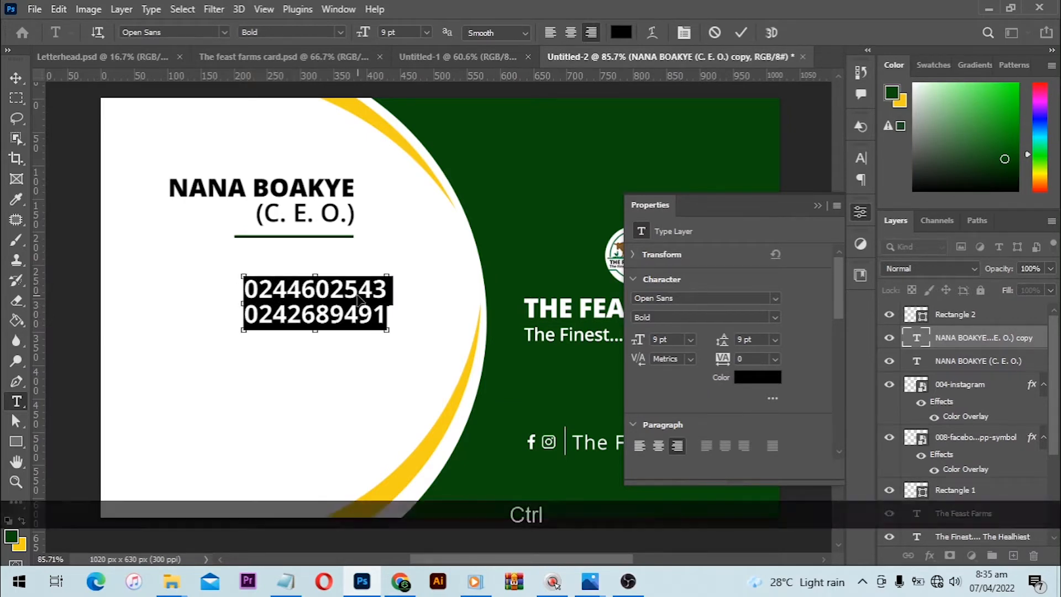
# - Finish editing the phone numbers and move the block to the left, a short distance beneath the underline
pyautogui.moveTo(358, 301); pyautogui.dragTo(310, 318)
pyautogui.click(20, 81)
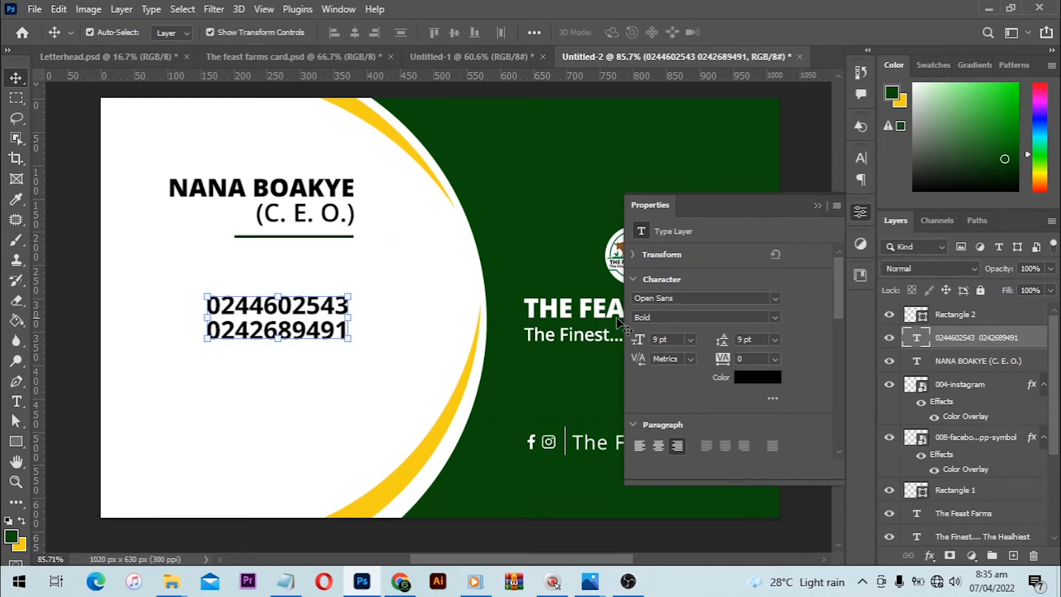
pyautogui.click(367, 379)
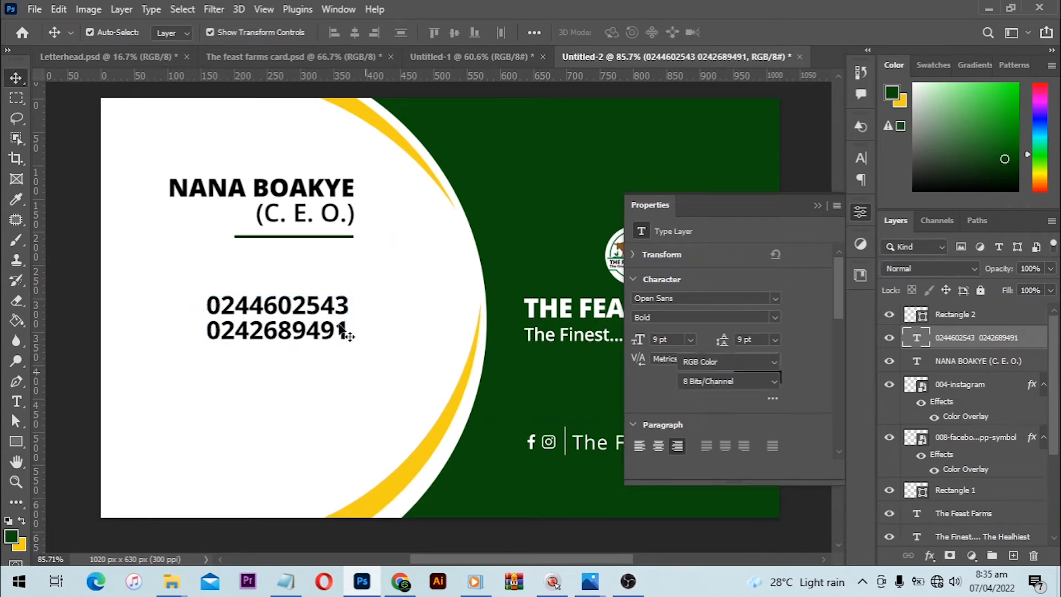
pyautogui.moveTo(326, 319); pyautogui.dragTo(326, 313)
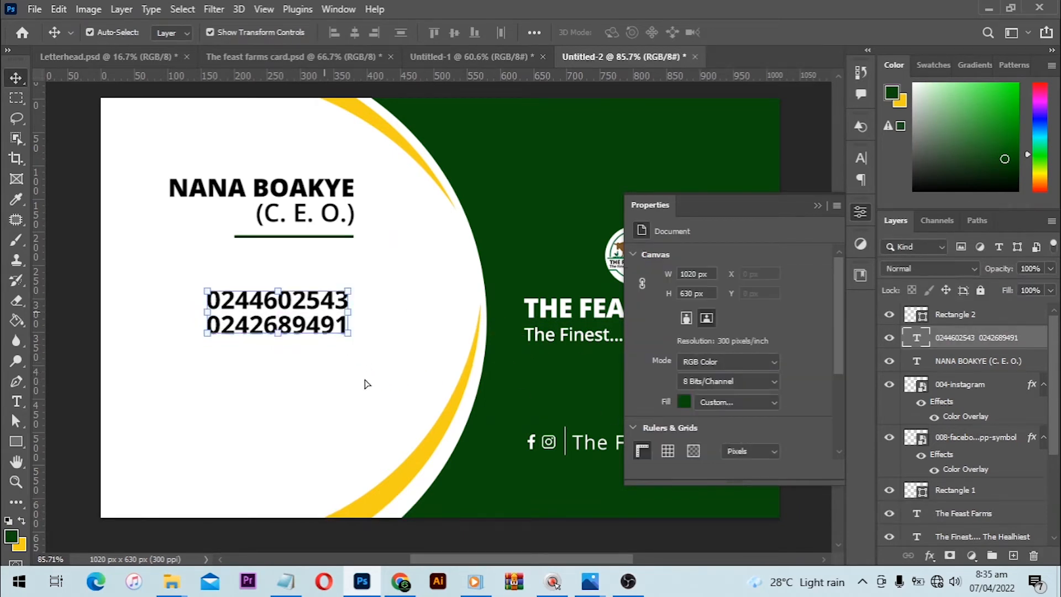
pyautogui.click(342, 273)
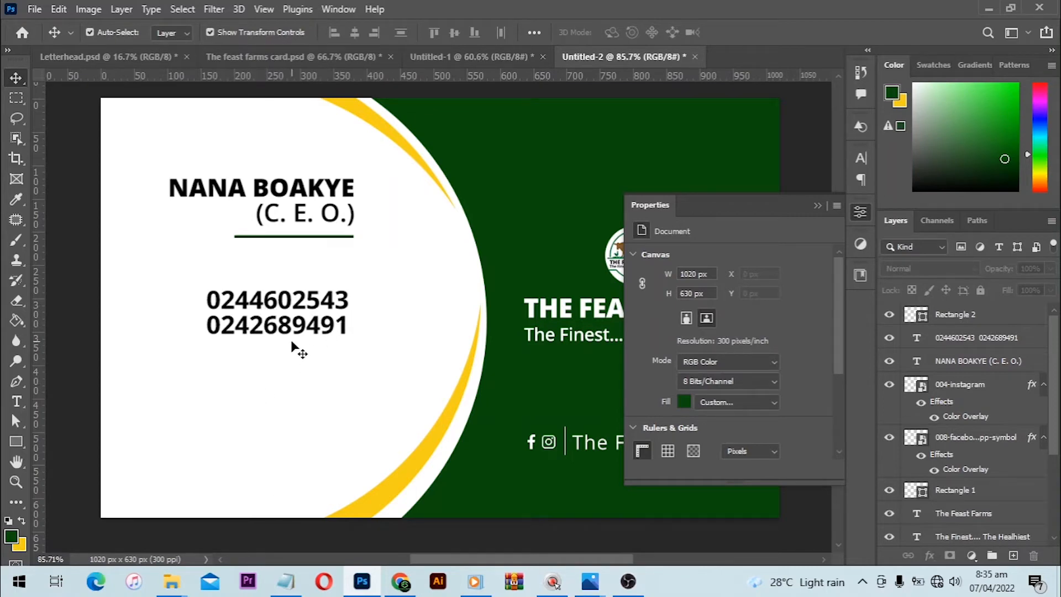
# - Duplicate the phone number text layer and place the copy directly below the original
pyautogui.click(308, 319)
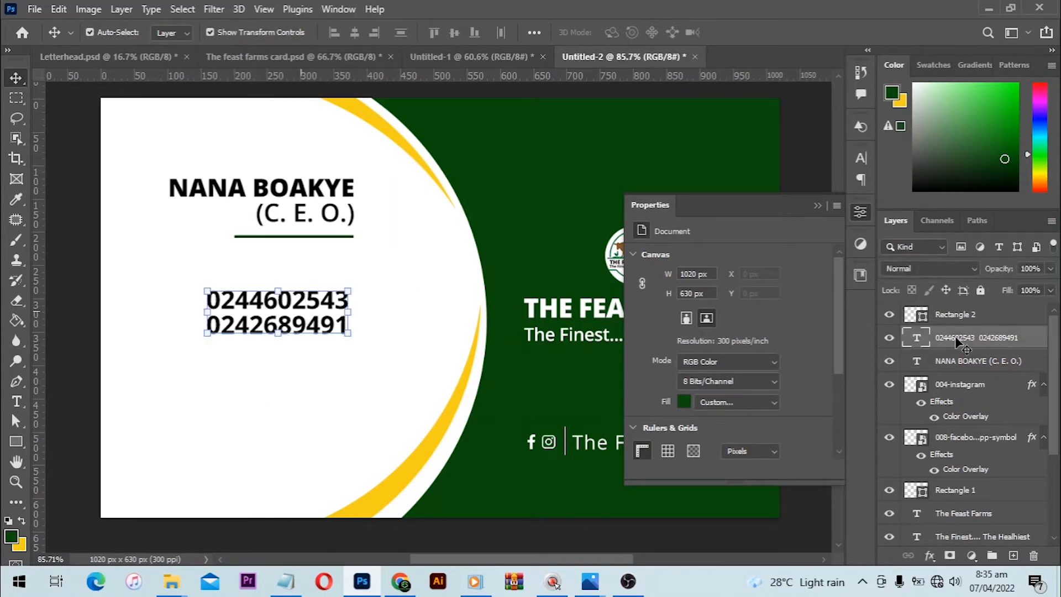
pyautogui.moveTo(955, 343); pyautogui.dragTo(1014, 555)
pyautogui.moveTo(305, 309); pyautogui.dragTo(306, 355)
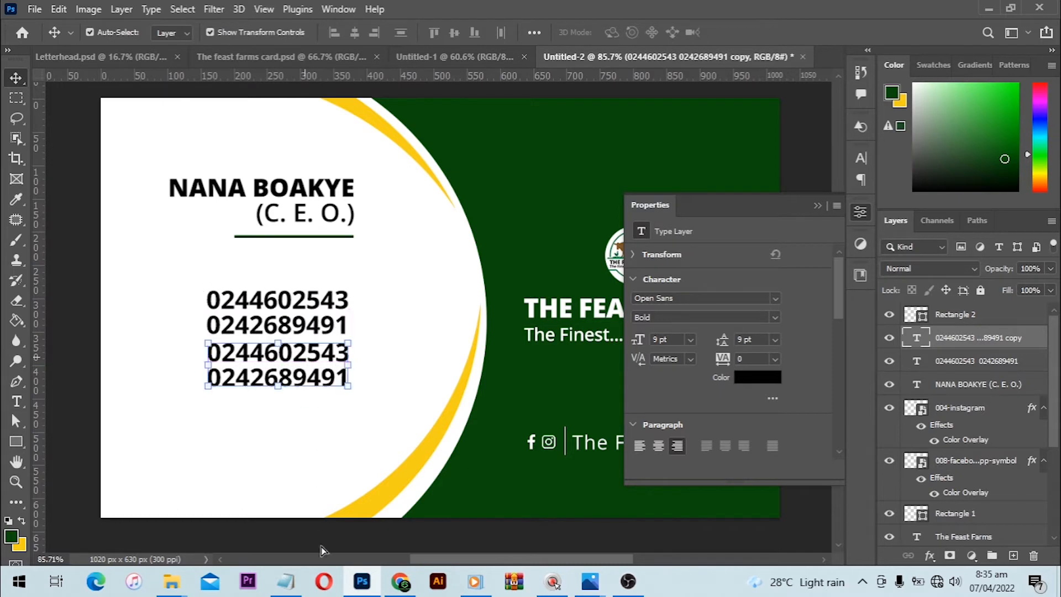
# - Replace the copied phone numbers with the e-mail address copied from the Notepad notes
pyautogui.click(297, 581)
pyautogui.click(641, 243)
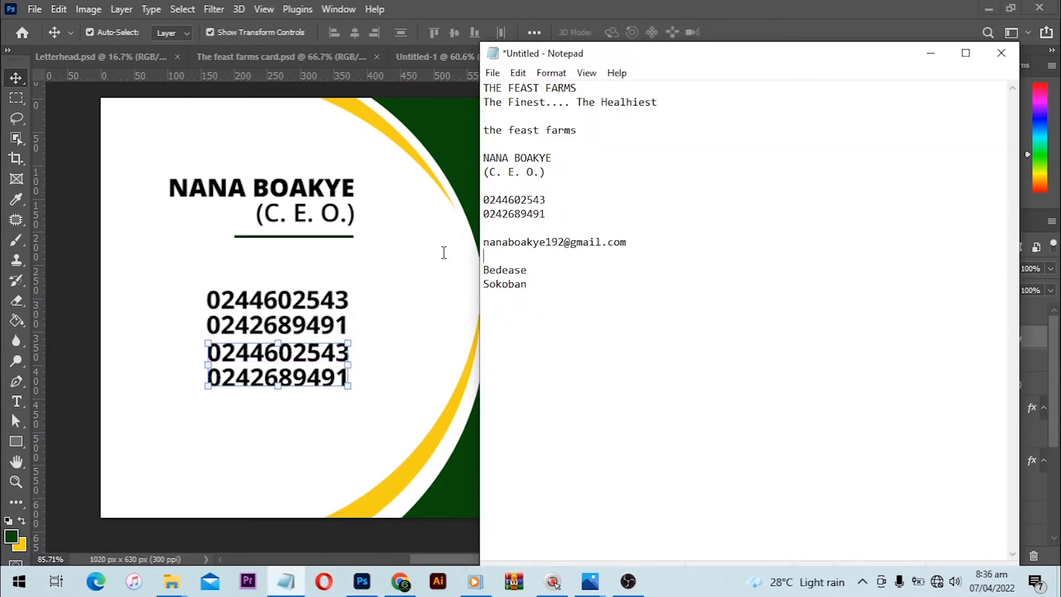
pyautogui.hotkey('shift', 'Home')
pyautogui.hotkey('ctrl', 'c')
pyautogui.click(313, 352)
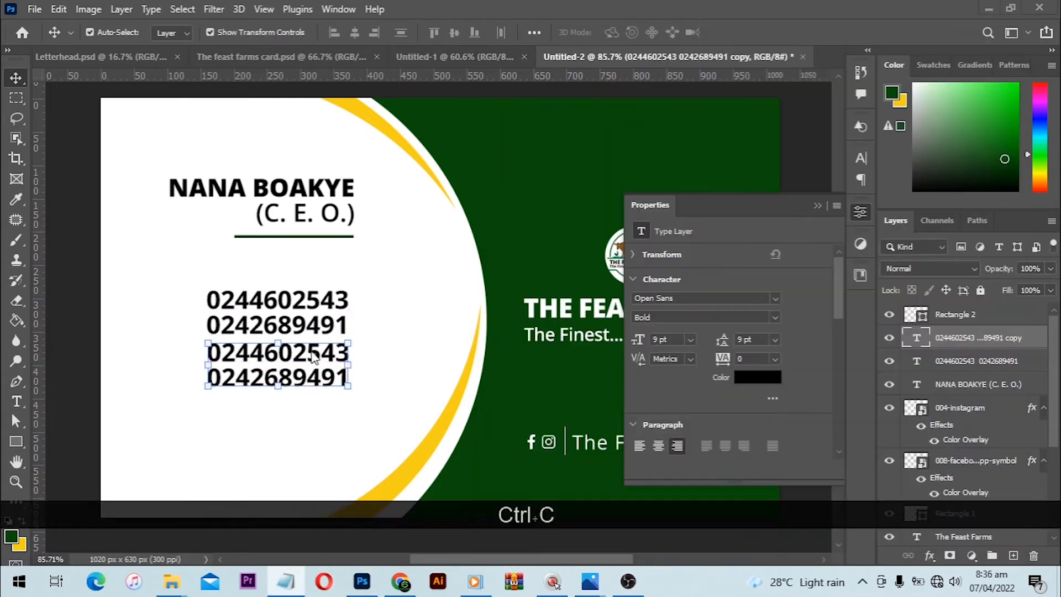
pyautogui.press('t')
pyautogui.click(309, 348)
pyautogui.hotkey('ctrl', 'a')
pyautogui.hotkey('ctrl', 'v')
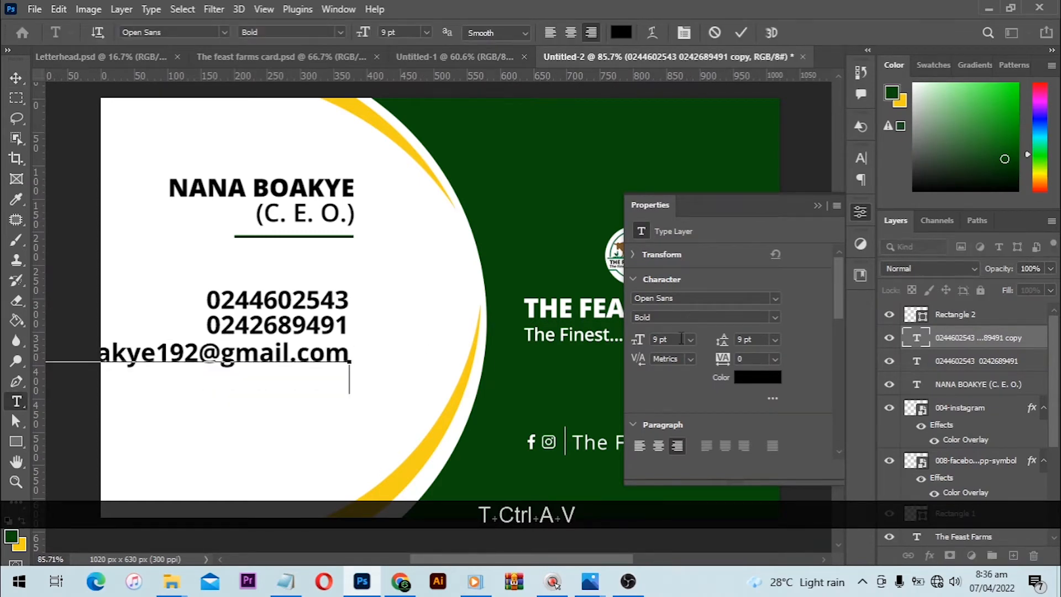
# - Set the e-mail line to Open Sans Regular at 5.5 pt and finish editing it
pyautogui.hotkey('ctrl', 'a')
pyautogui.click(774, 317)
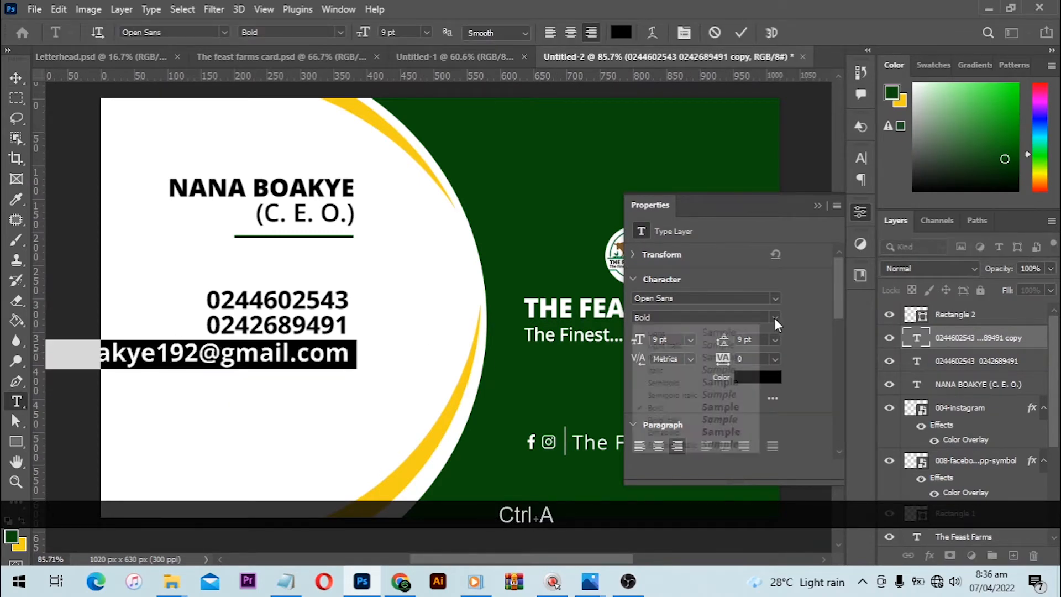
pyautogui.click(685, 359)
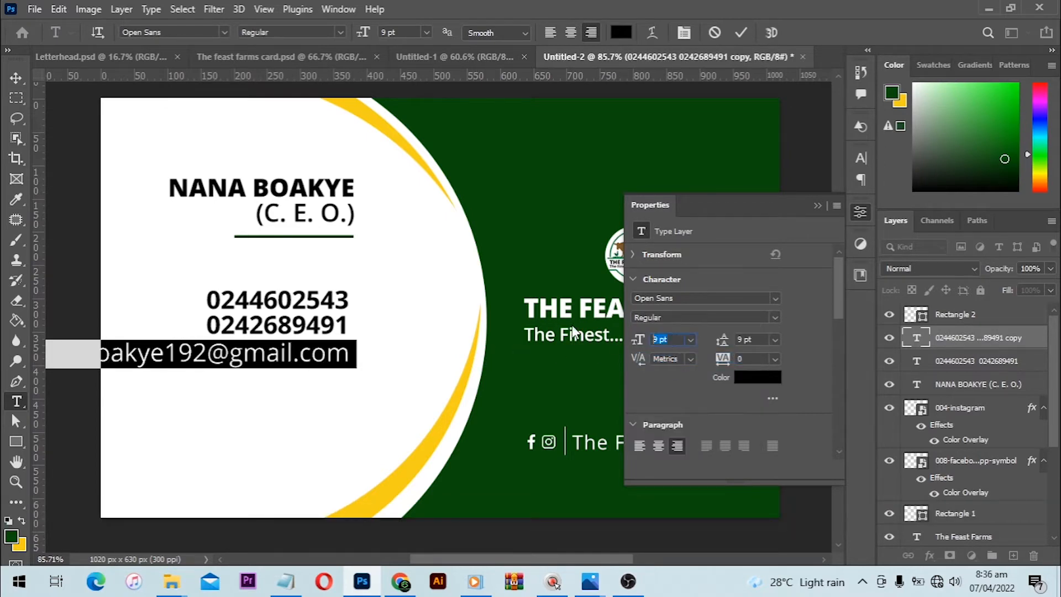
pyautogui.write('7')
pyautogui.press('Return')
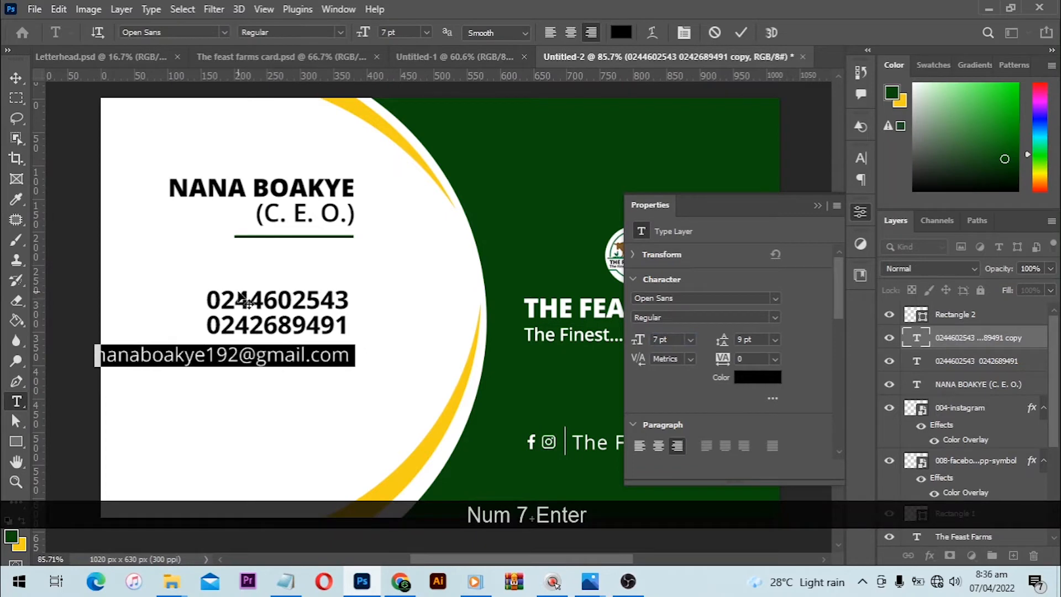
pyautogui.click(679, 340)
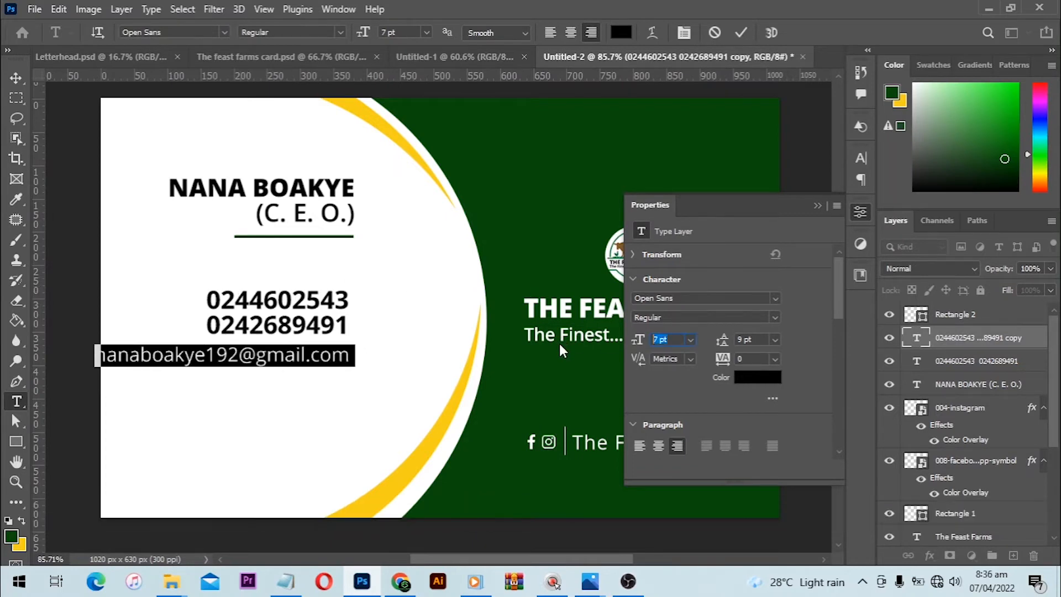
pyautogui.write('5.5')
pyautogui.press('Return')
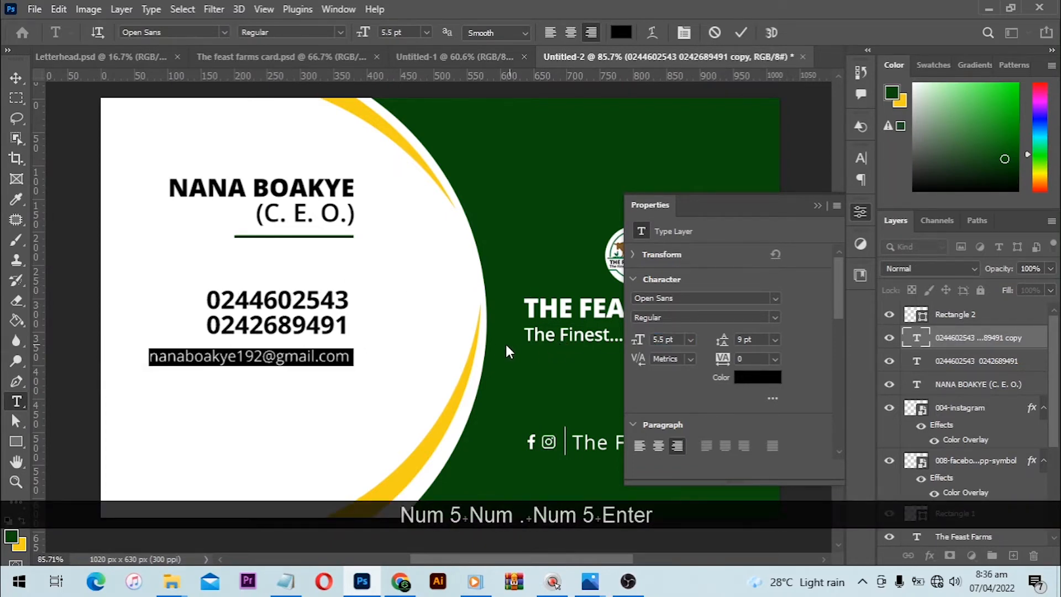
pyautogui.click(16, 80)
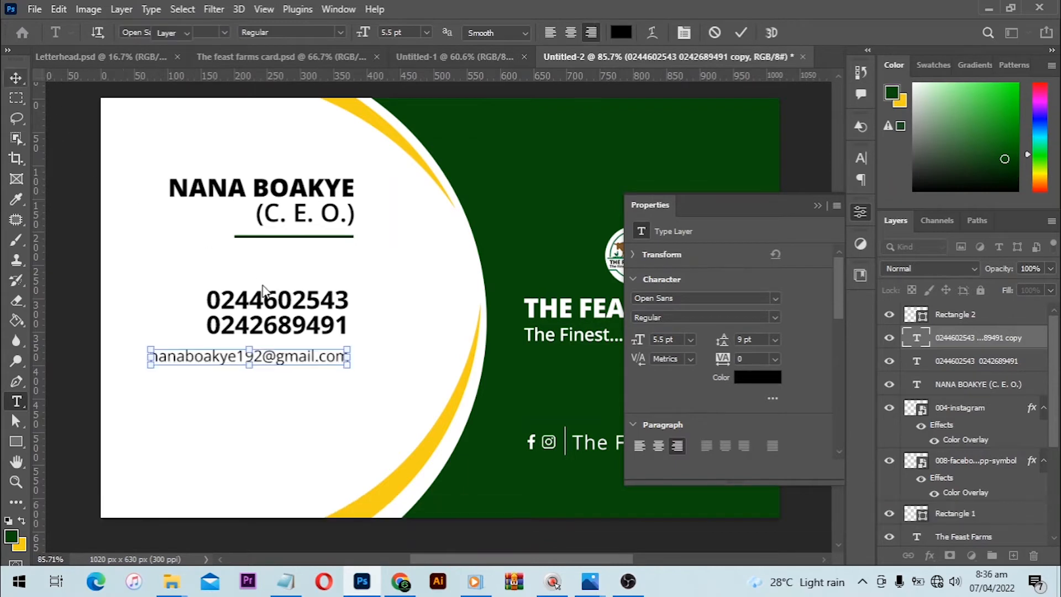
# - Set the e-mail line's style to Semibold and nudge it down a few pixels
pyautogui.click(771, 317)
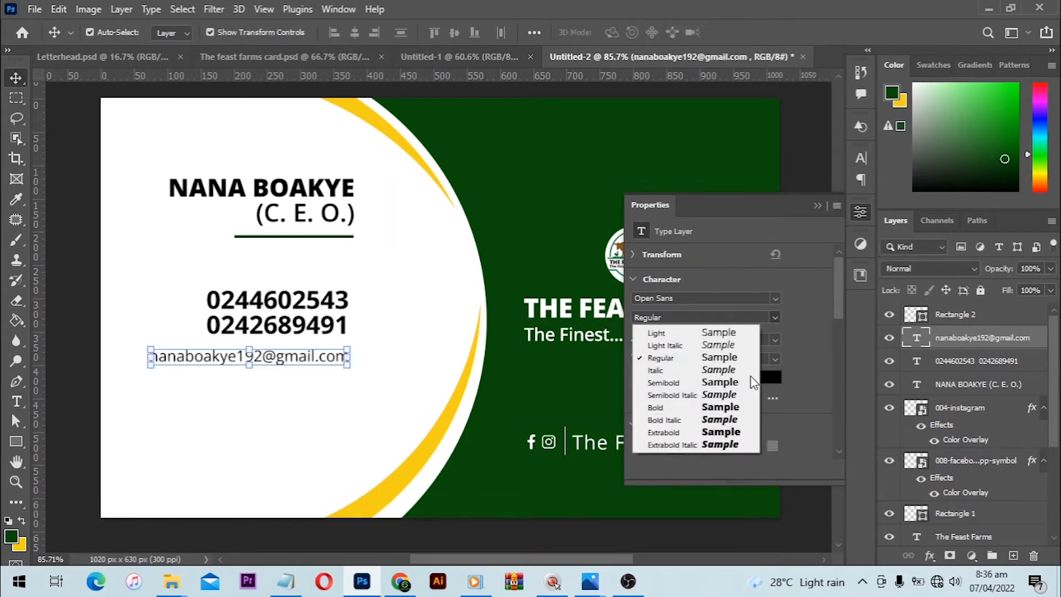
pyautogui.click(695, 382)
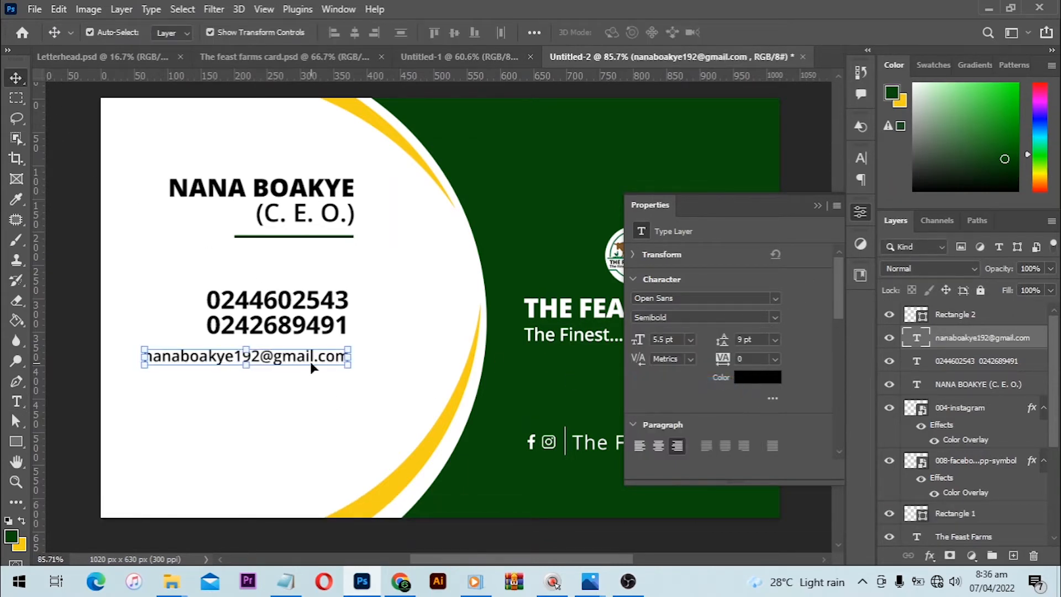
pyautogui.press('Down')
pyautogui.press('Down')
pyautogui.press('Down')
pyautogui.press('Down')
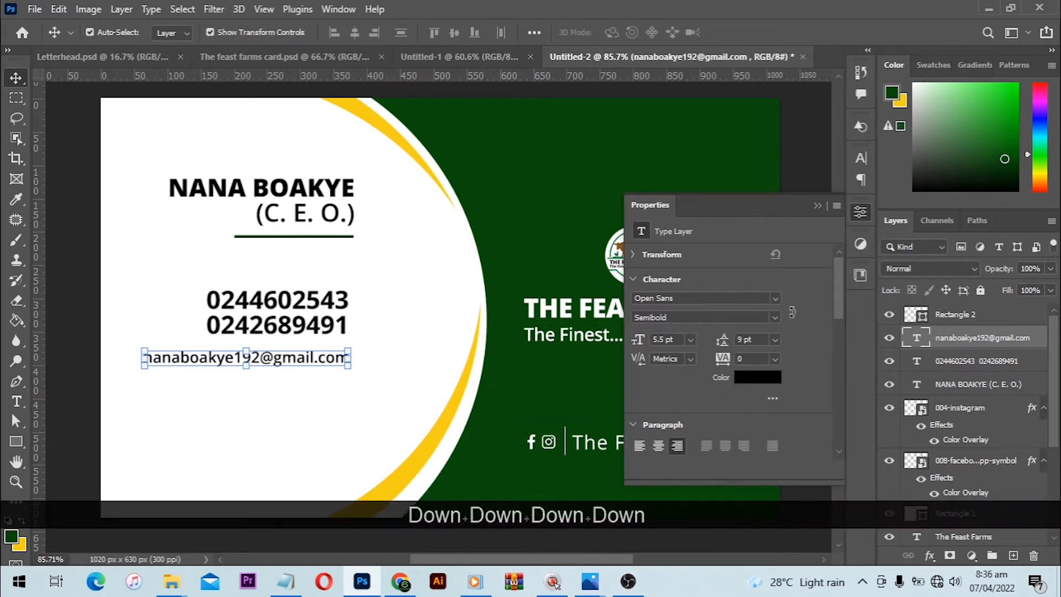
# - Change the e-mail line's style to Bold and nudge it a few pixels further down from the phone numbers
pyautogui.click(773, 319)
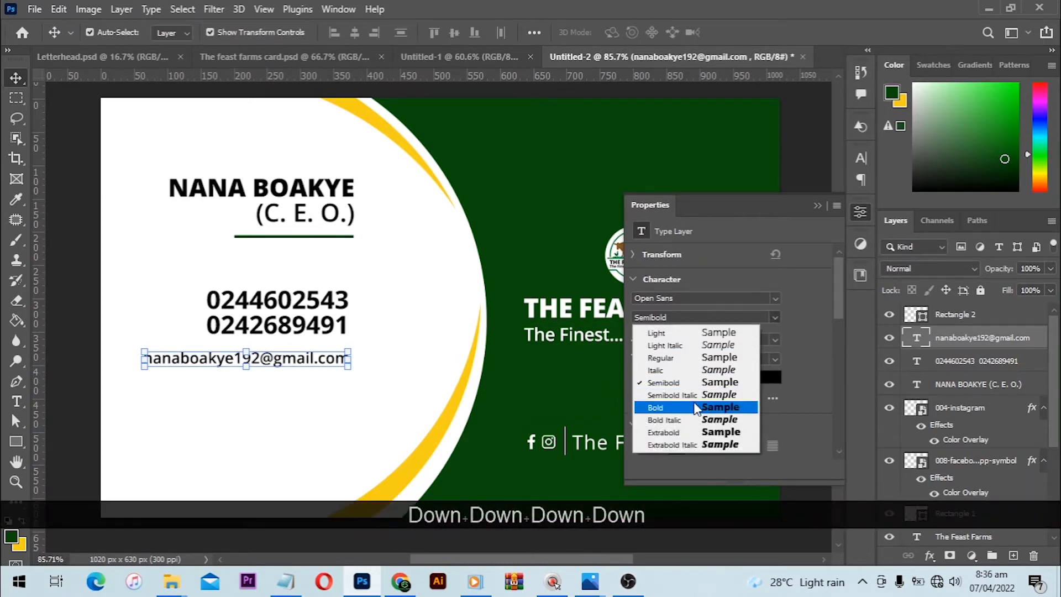
pyautogui.click(657, 407)
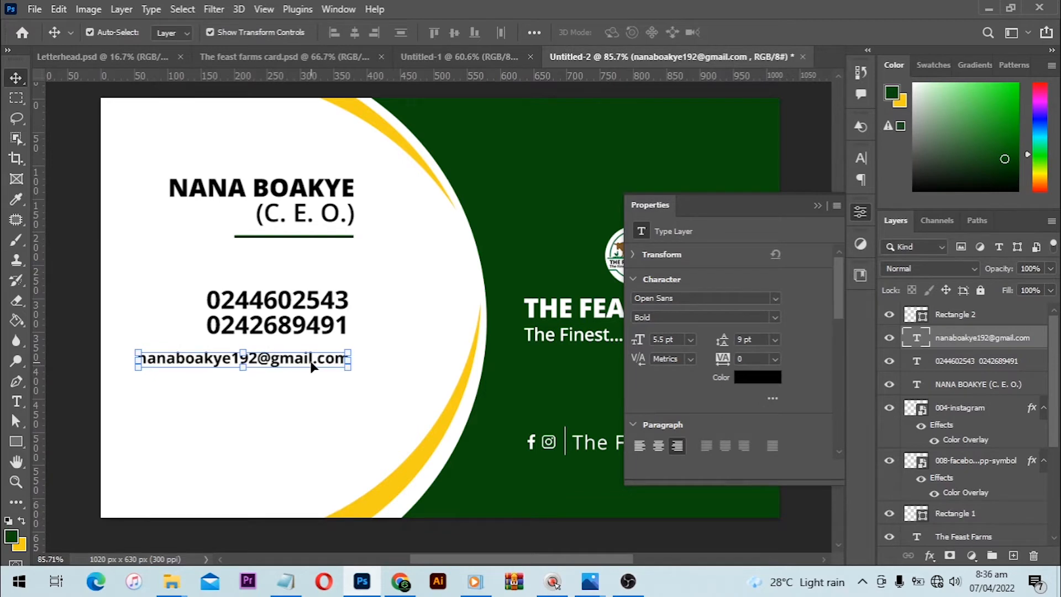
pyautogui.press('Down')
pyautogui.press('Down')
pyautogui.press('Down')
pyautogui.press('Down')
# - Duplicate the phone number text layer again and place the copy below the e-mail line, aligned with the original block
pyautogui.click(313, 323)
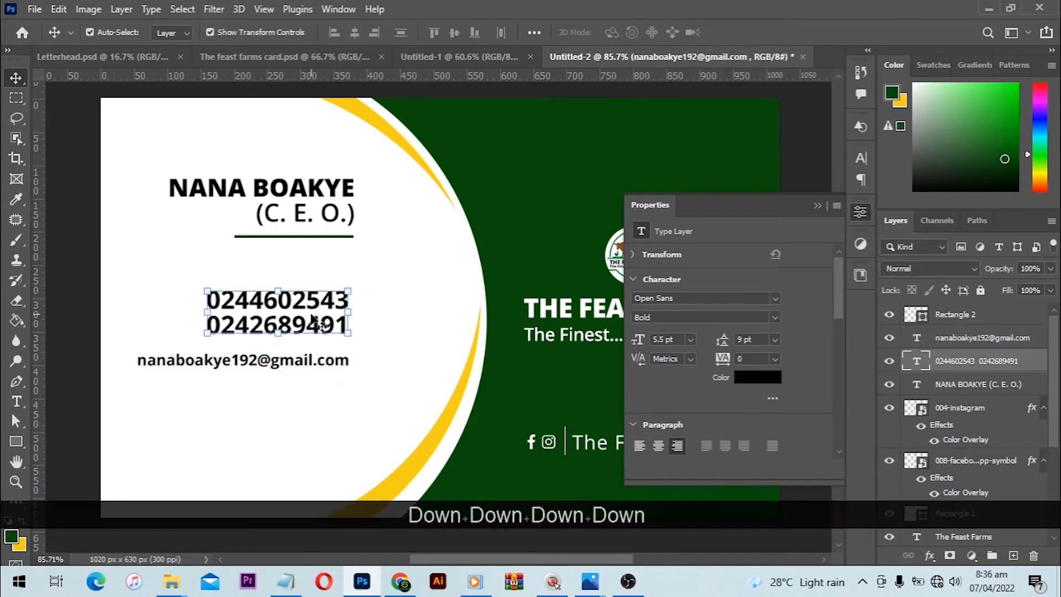
pyautogui.moveTo(971, 362); pyautogui.dragTo(1013, 555)
pyautogui.moveTo(227, 300); pyautogui.dragTo(305, 402)
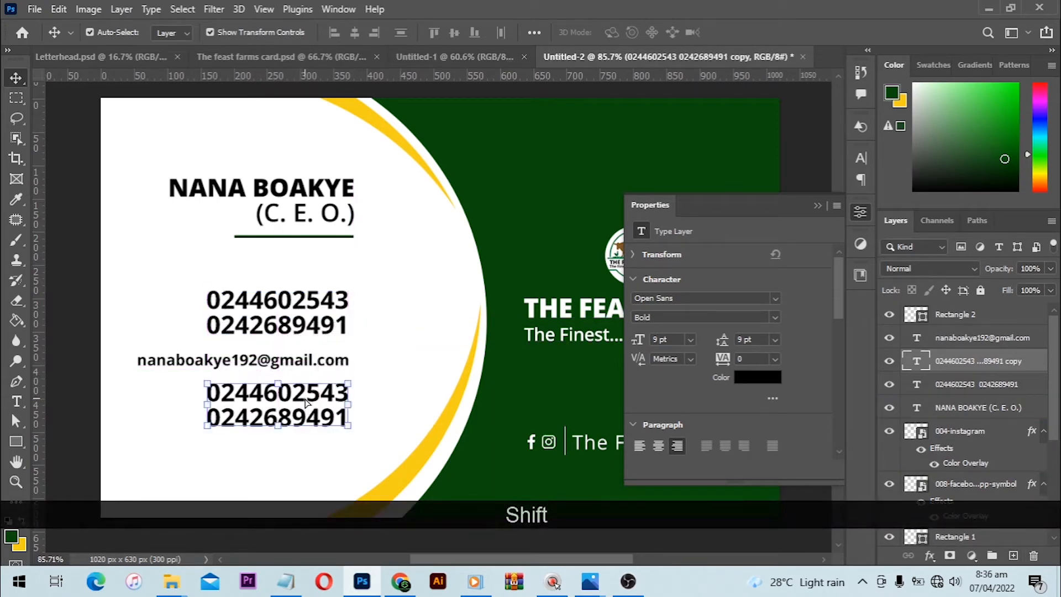
# - Nudge the duplicated phone number block down a few pixels and copy the address text from the notes file
pyautogui.press('Down')
pyautogui.press('Down')
pyautogui.press('Down')
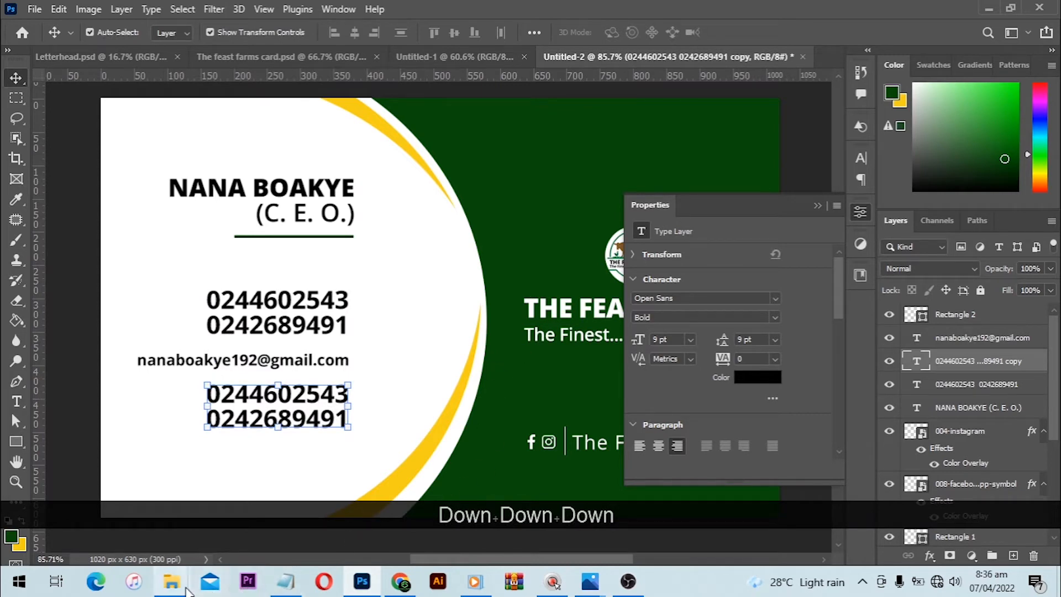
pyautogui.click(285, 581)
pyautogui.moveTo(528, 285); pyautogui.dragTo(473, 270)
pyautogui.hotkey('ctrl', 'c')
pyautogui.click(341, 411)
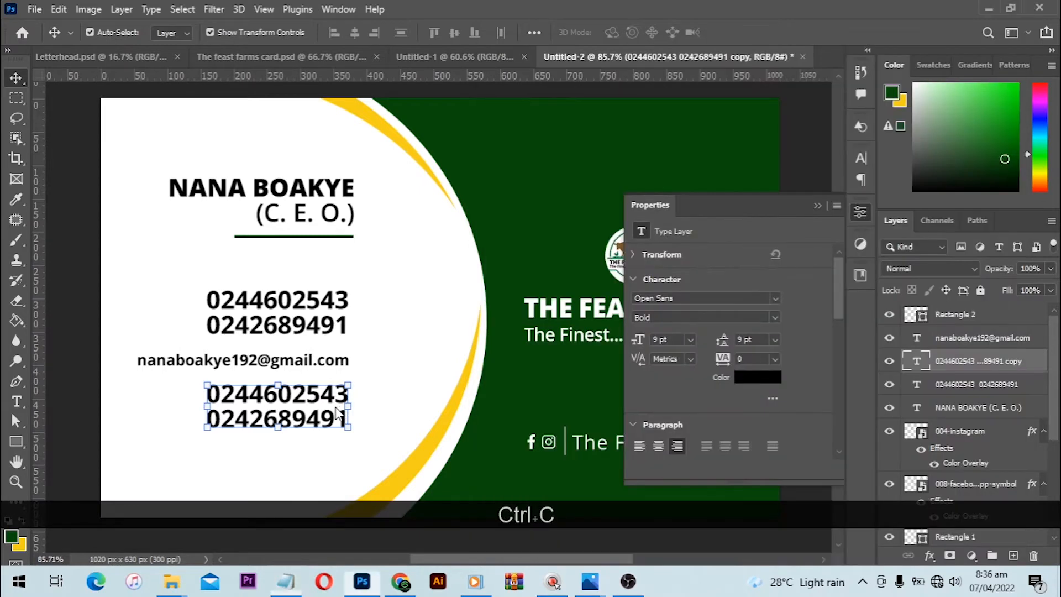
# - Replace the duplicated phone numbers below the e-mail line with the copied two-line address and finish editing
pyautogui.press('t')
pyautogui.click(335, 403)
pyautogui.hotkey('ctrl', 'a')
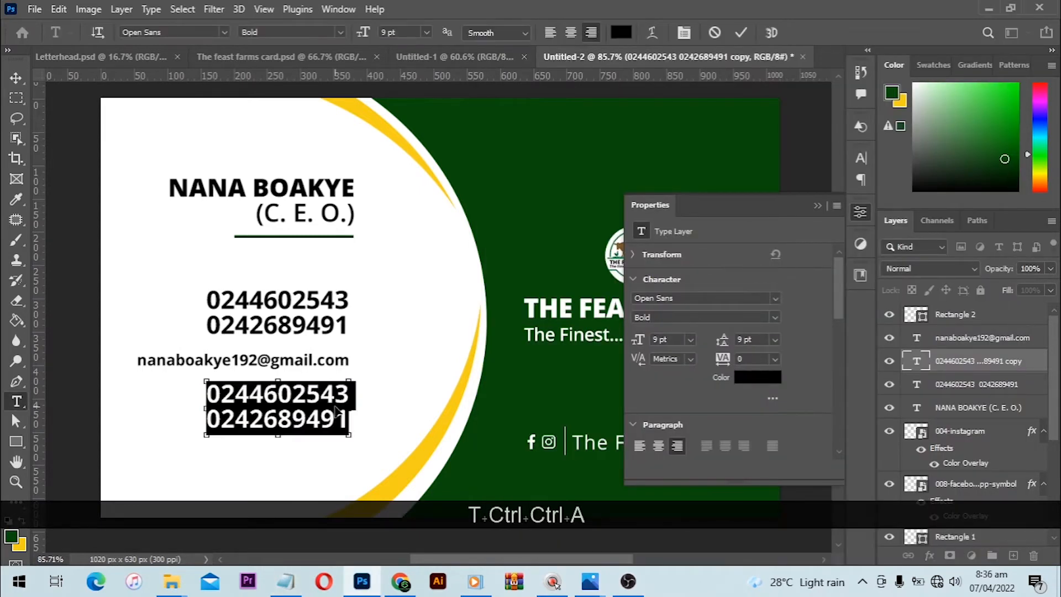
pyautogui.hotkey('ctrl', 'v')
pyautogui.press('Return')
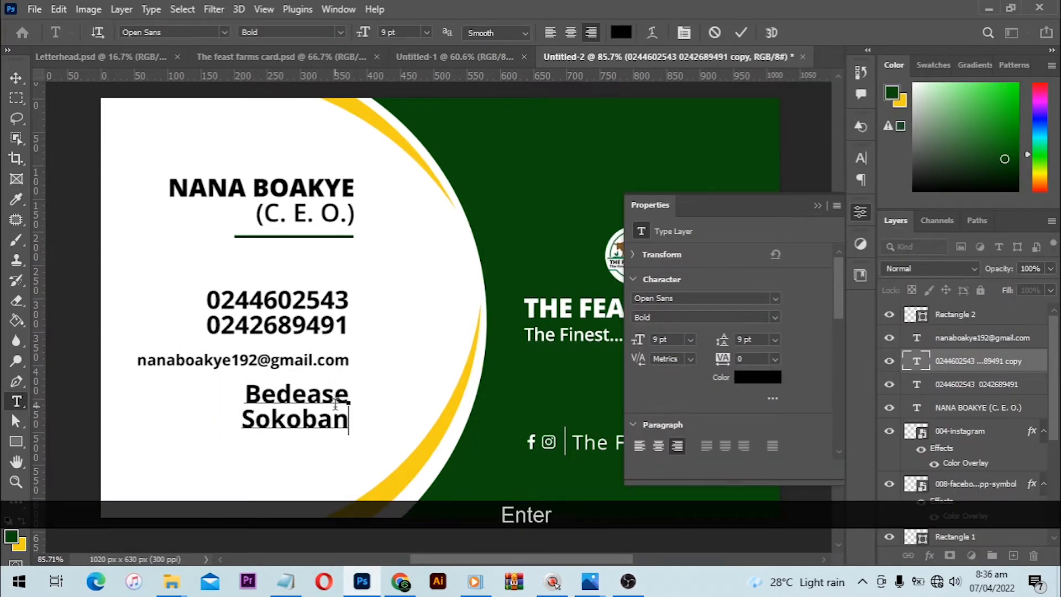
pyautogui.click(21, 74)
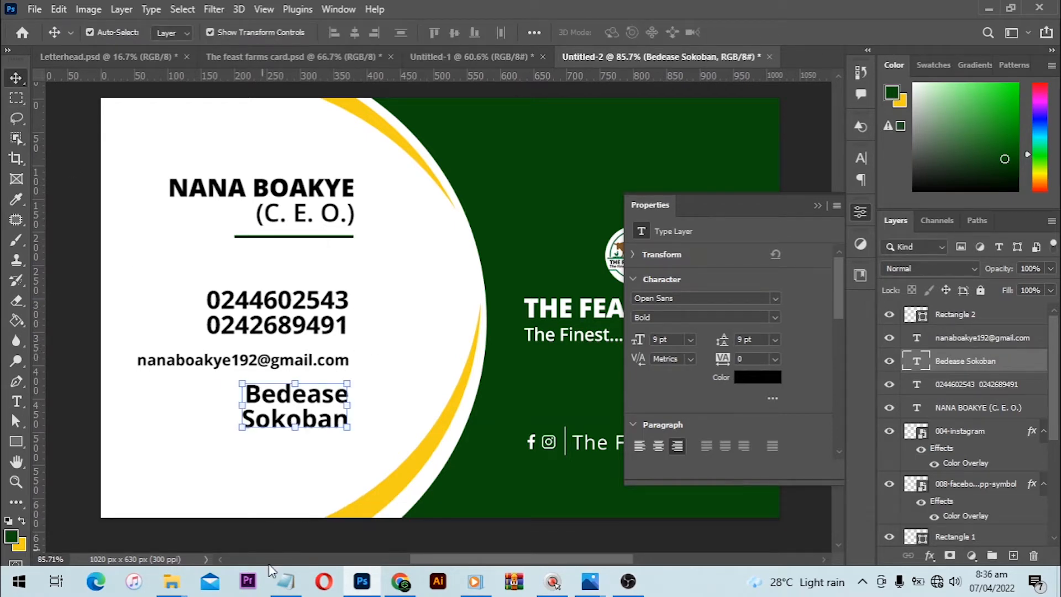
# - Place the 001-location, 002-telephone-call and 006-email images from the Icons folder into the card document
pyautogui.moveTo(195, 578)
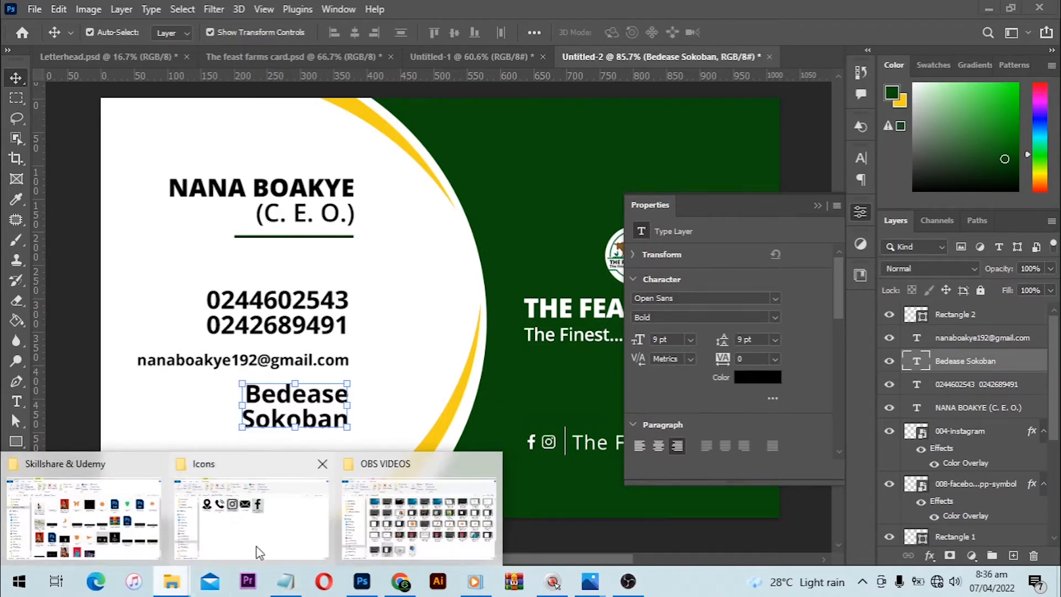
pyautogui.click(264, 500)
pyautogui.moveTo(219, 231); pyautogui.dragTo(318, 185)
pyautogui.moveTo(223, 271); pyautogui.dragTo(325, 187)
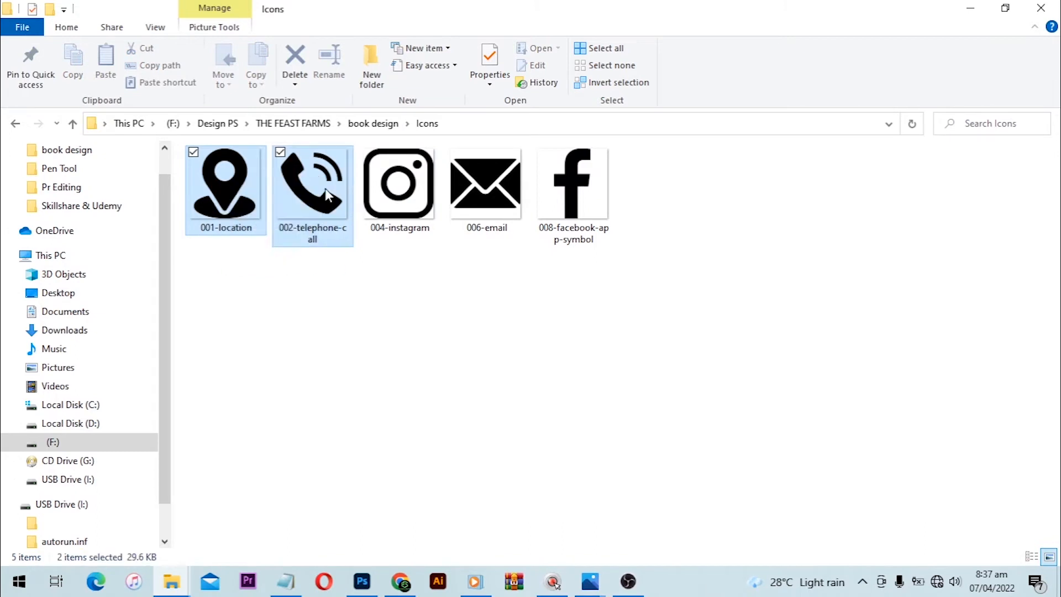
pyautogui.keyDown('ctrl'); pyautogui.click(491, 183); pyautogui.keyUp('ctrl')
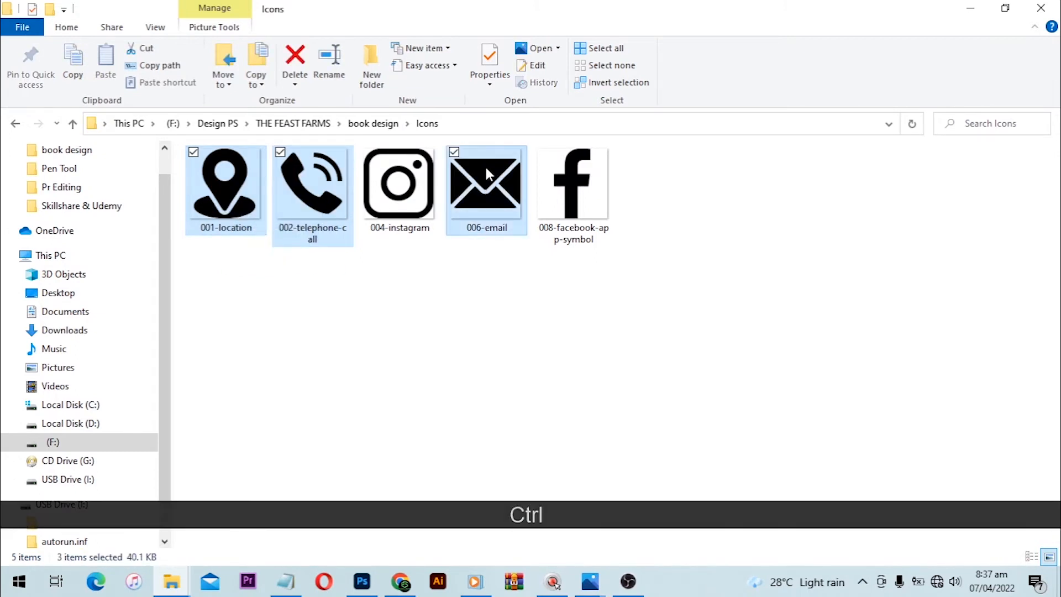
pyautogui.moveTo(486, 174); pyautogui.dragTo(370, 421)
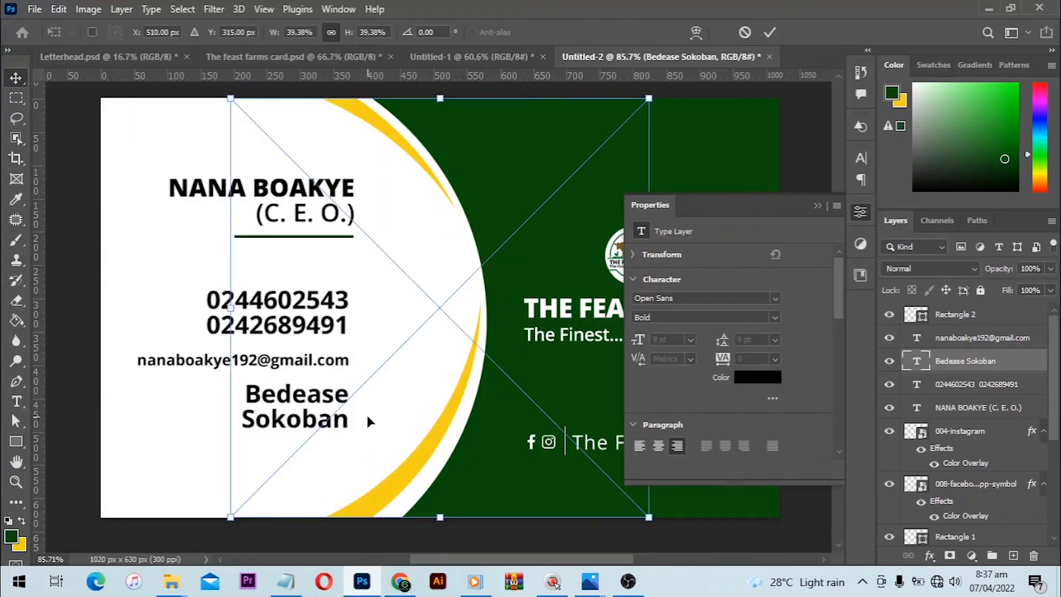
# - Scale the envelope icon down to about 2.02% and place it to the right of the e-mail line
pyautogui.press('alt')
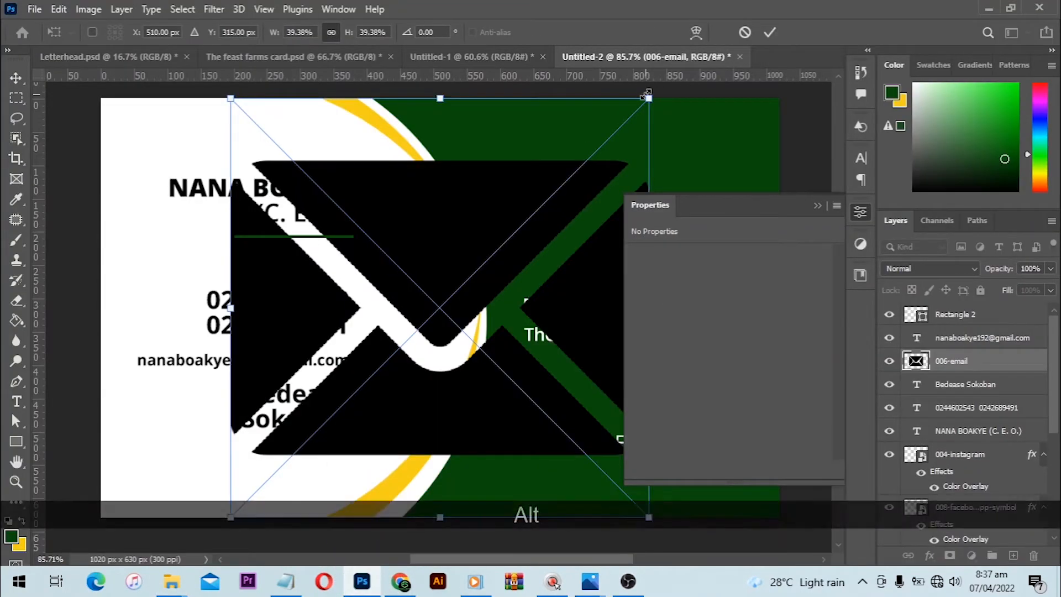
pyautogui.moveTo(647, 95); pyautogui.dragTo(439, 248)
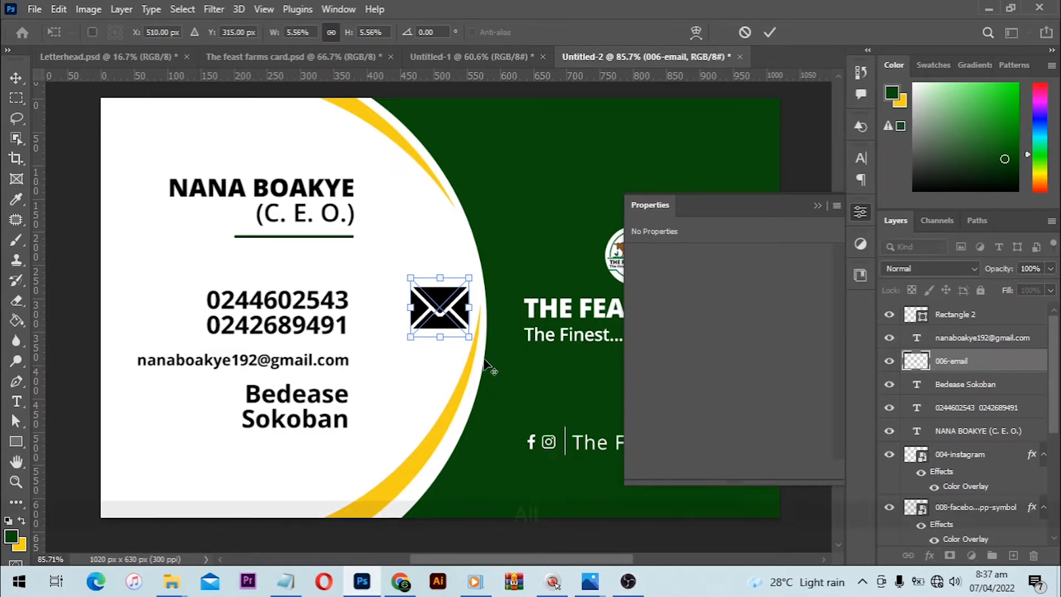
pyautogui.scroll(3, 457, 302)
pyautogui.moveTo(472, 344); pyautogui.dragTo(359, 389)
pyautogui.press('Right')
pyautogui.press('Right')
pyautogui.press('Right')
pyautogui.press('Right')
pyautogui.press('Right')
pyautogui.press('Right')
pyautogui.press('Right')
pyautogui.press('Right')
pyautogui.press('Right')
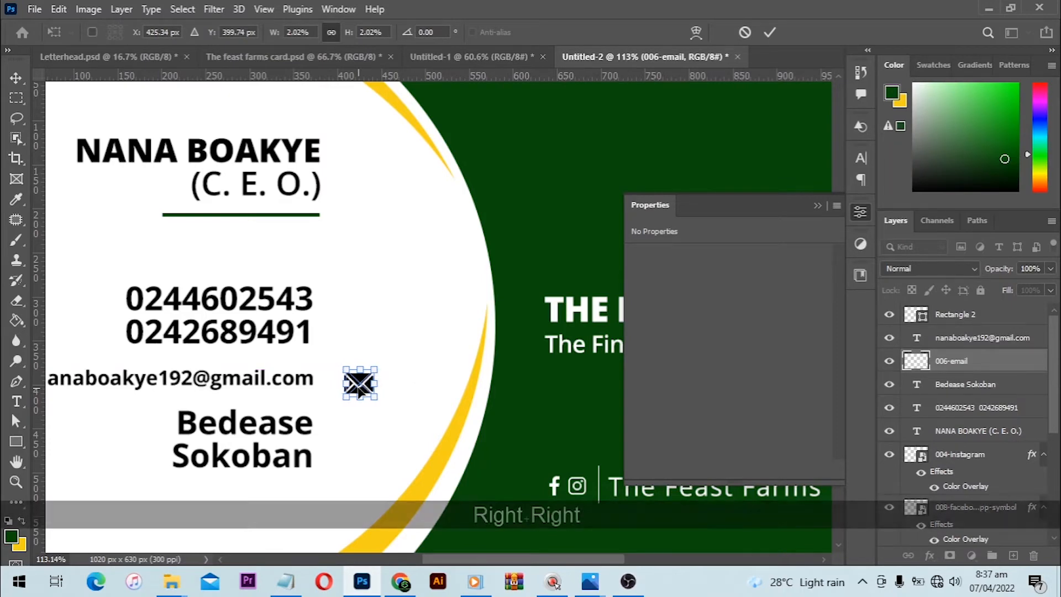
pyautogui.press('Return')
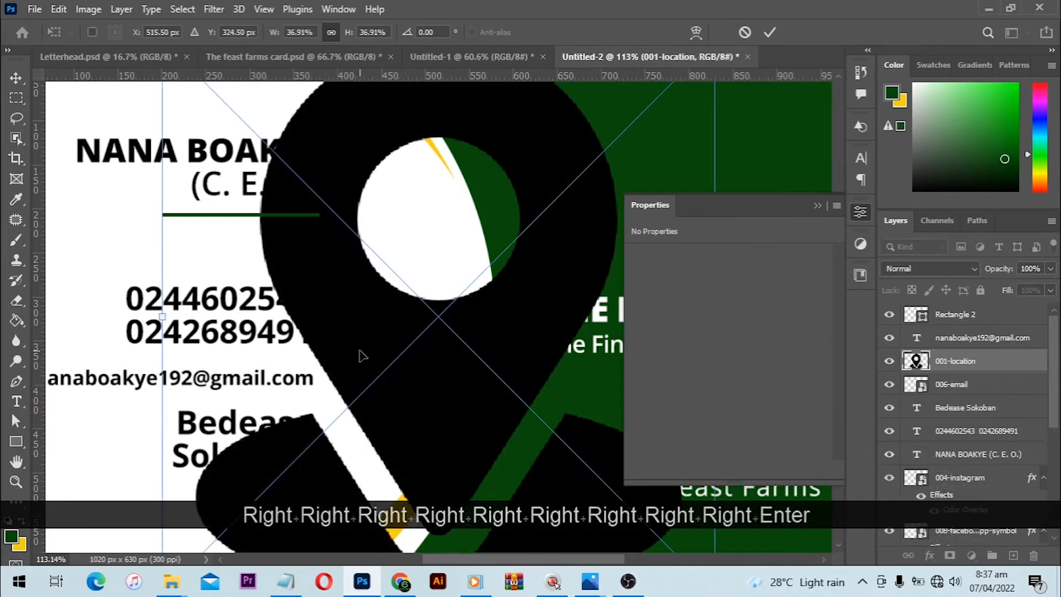
# - Shrink the location icon to a similar small size and the telephone icon to about 2.28%, and place both
pyautogui.scroll(-3, 360, 351)
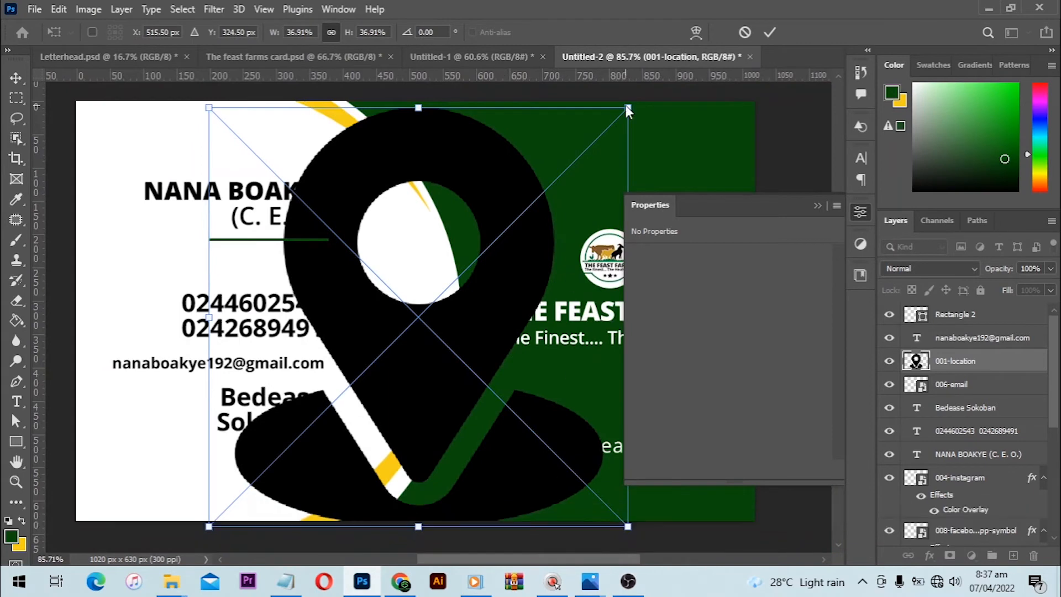
pyautogui.moveTo(626, 107); pyautogui.dragTo(242, 514)
pyautogui.press('Return')
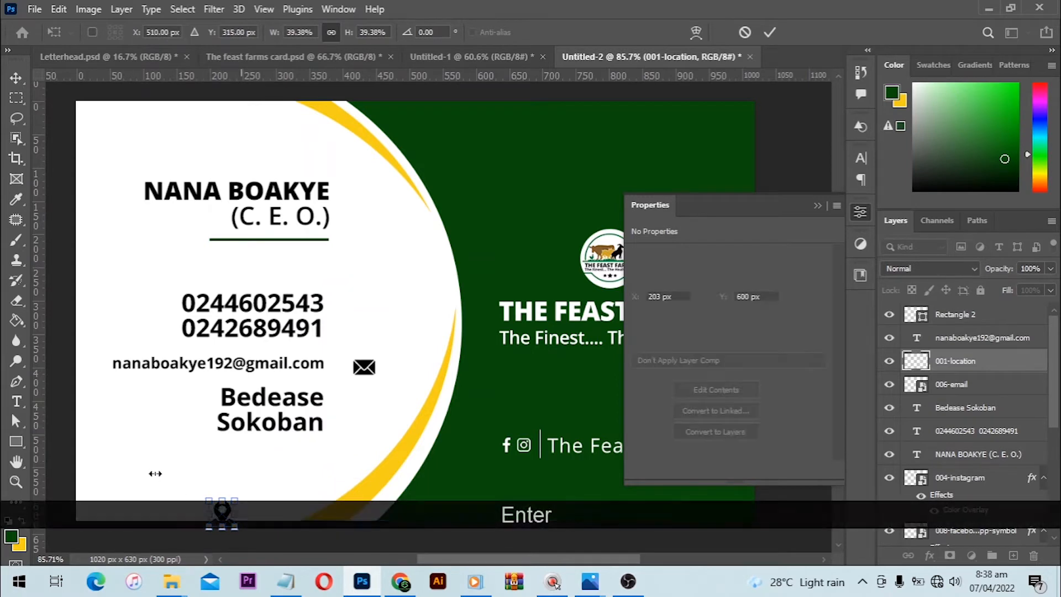
pyautogui.moveTo(623, 103); pyautogui.dragTo(228, 493)
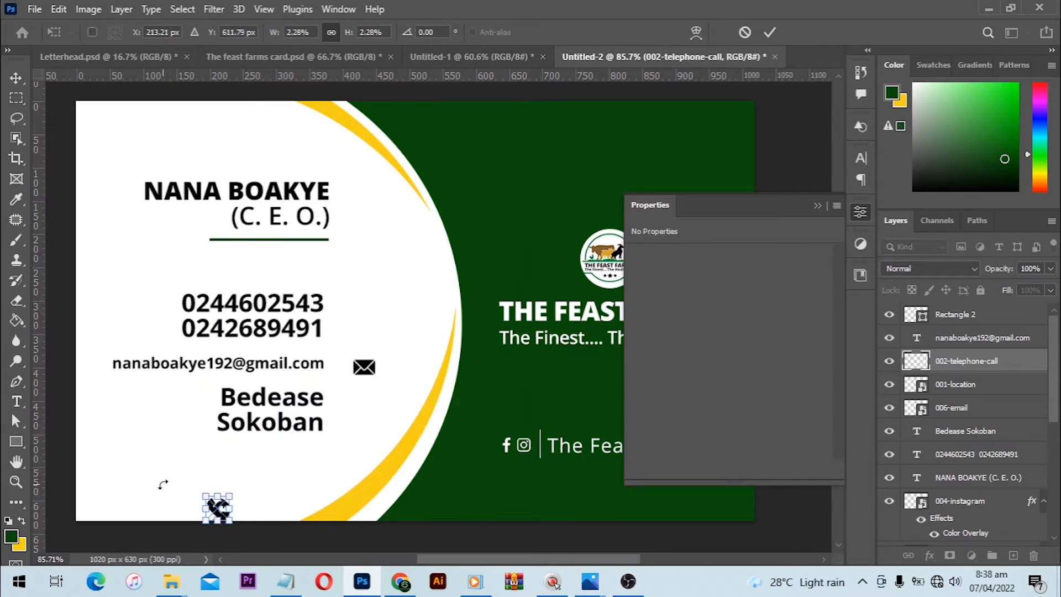
pyautogui.press('Return')
pyautogui.click(222, 525)
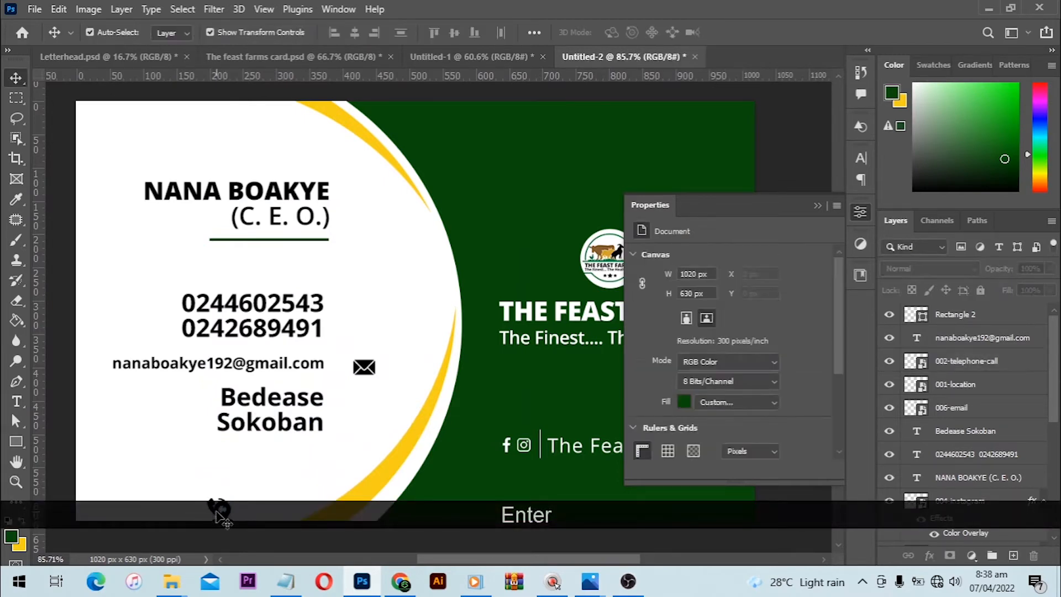
# - Move the telephone icon beside the phone numbers and the location icon beside the address, centred in one column with the envelope icon
pyautogui.moveTo(218, 510); pyautogui.dragTo(355, 317)
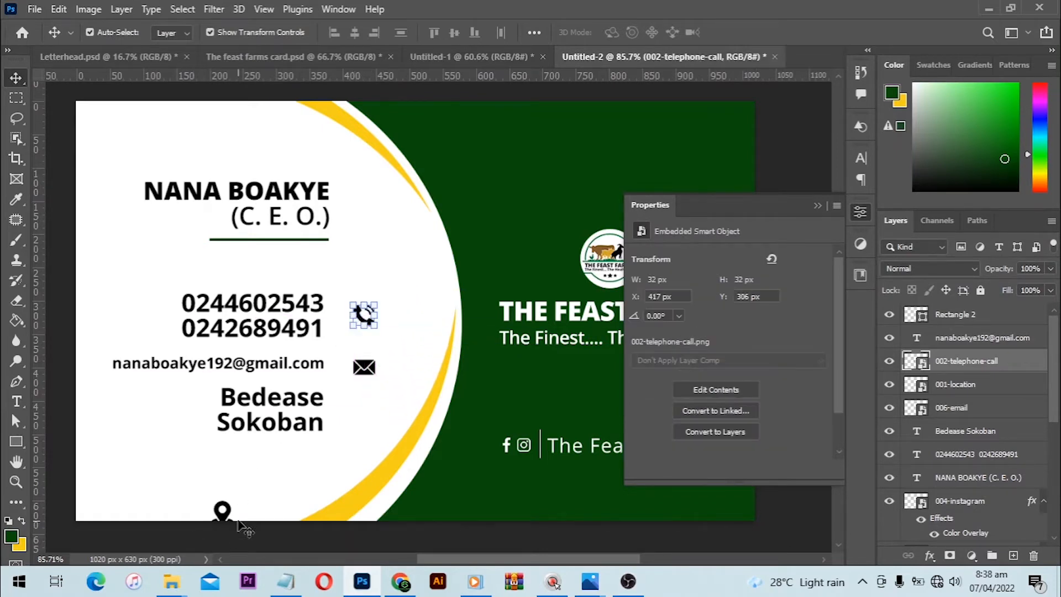
pyautogui.moveTo(227, 523); pyautogui.dragTo(373, 438)
pyautogui.scroll(3, 376, 414)
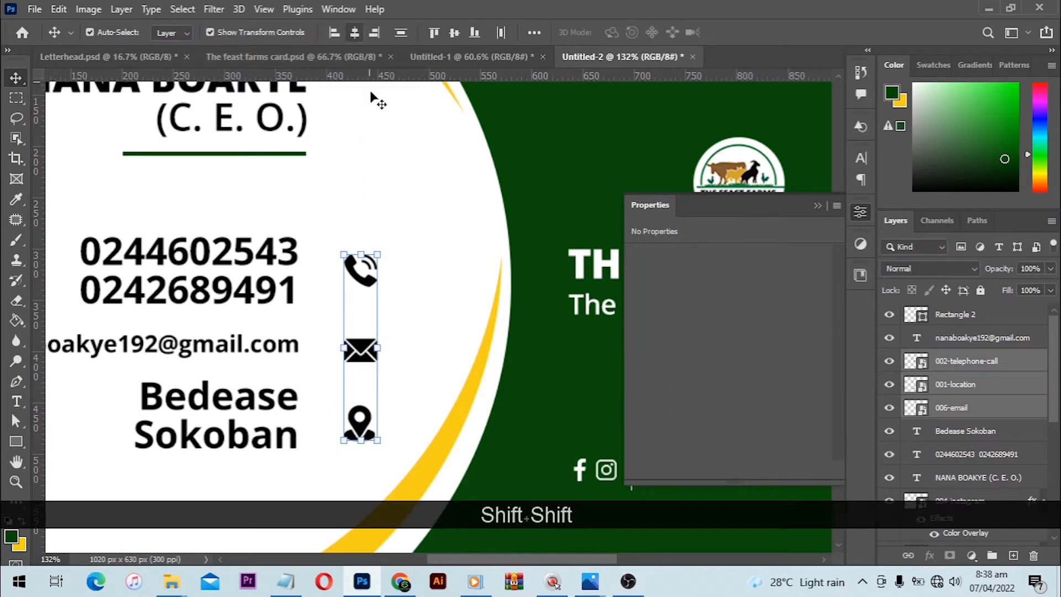
pyautogui.click(378, 105)
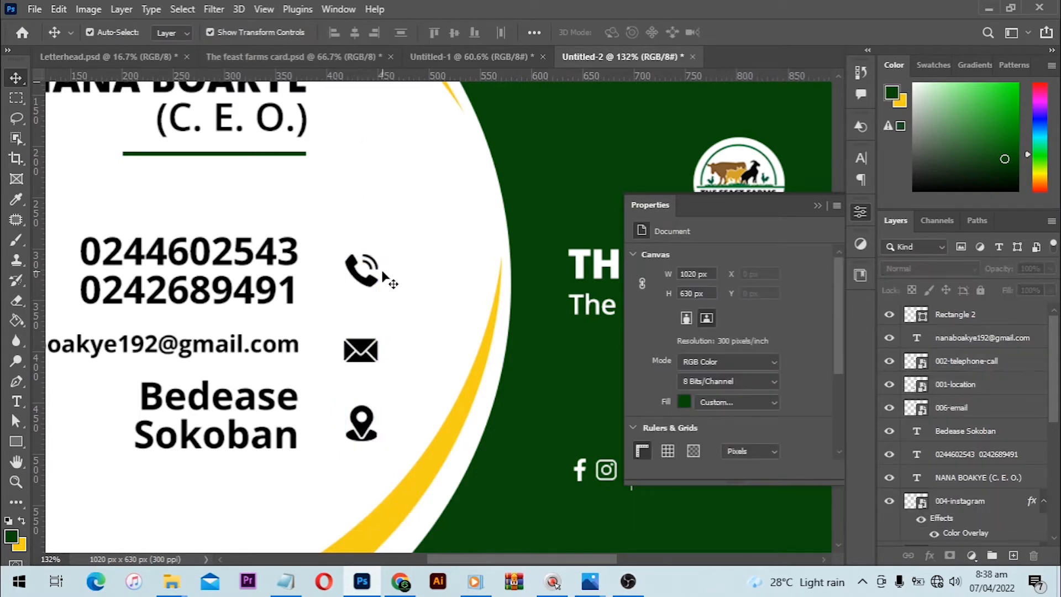
pyautogui.keyDown('alt'); pyautogui.click(435, 275); pyautogui.keyUp('alt')
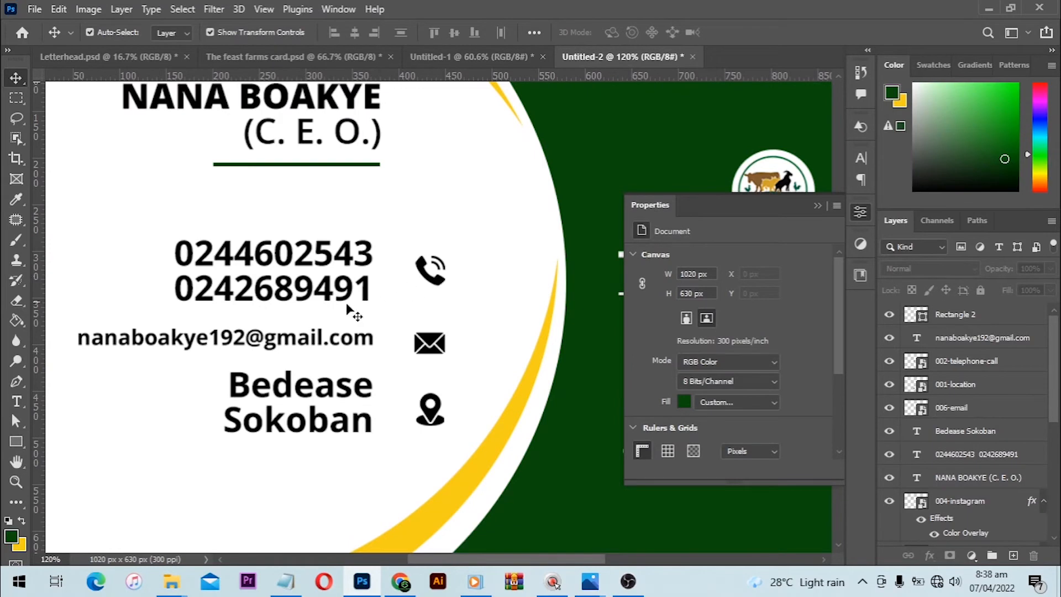
# - Draw a thin vertical green rectangle about 4 by 46 px between the phone numbers and the telephone icon, without a stroke
pyautogui.click(15, 440)
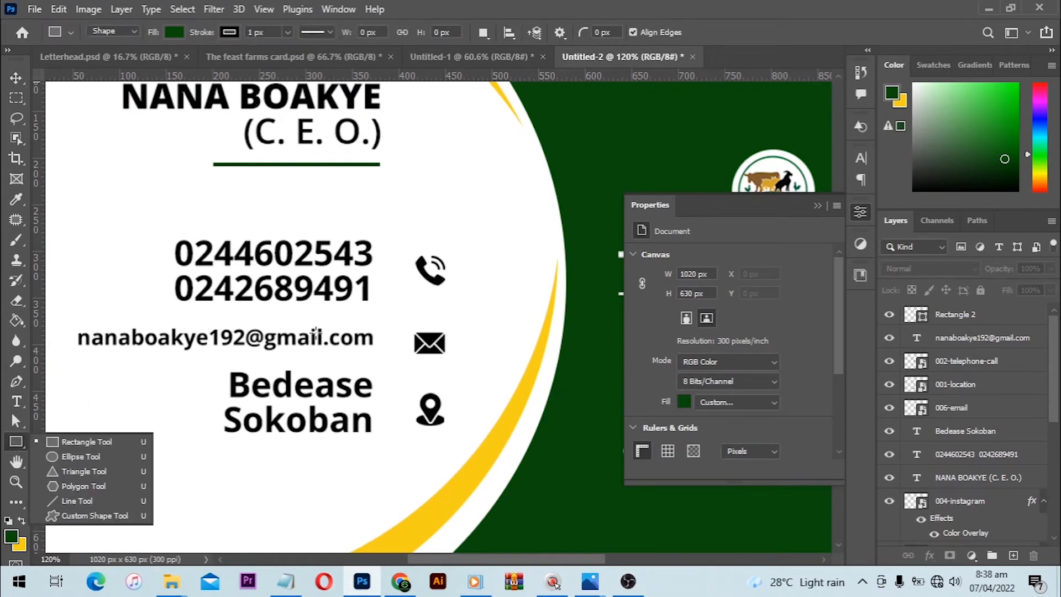
pyautogui.scroll(3, 480, 251)
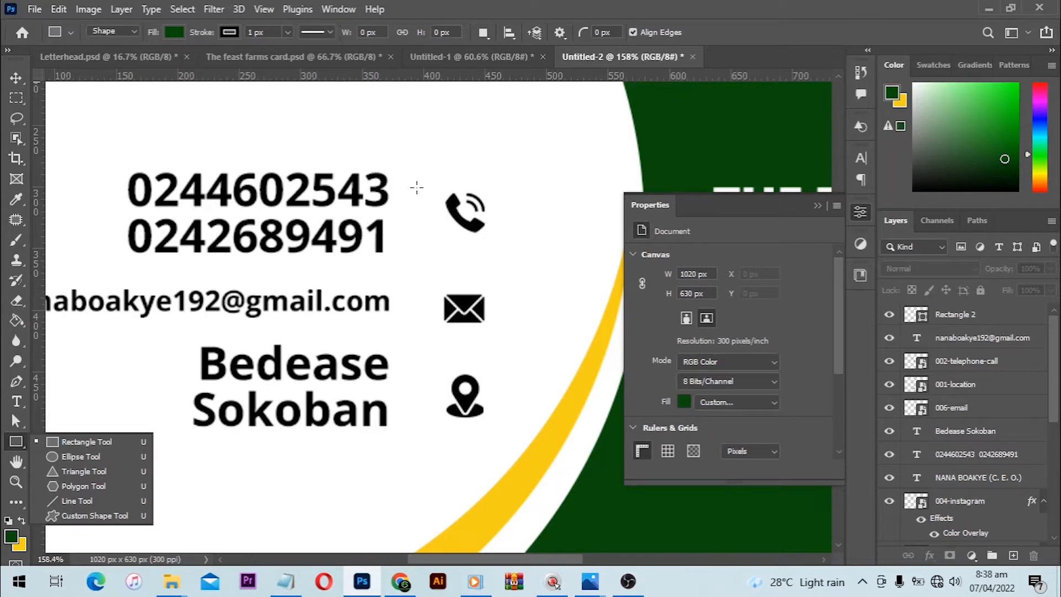
pyautogui.moveTo(417, 187); pyautogui.dragTo(419, 242)
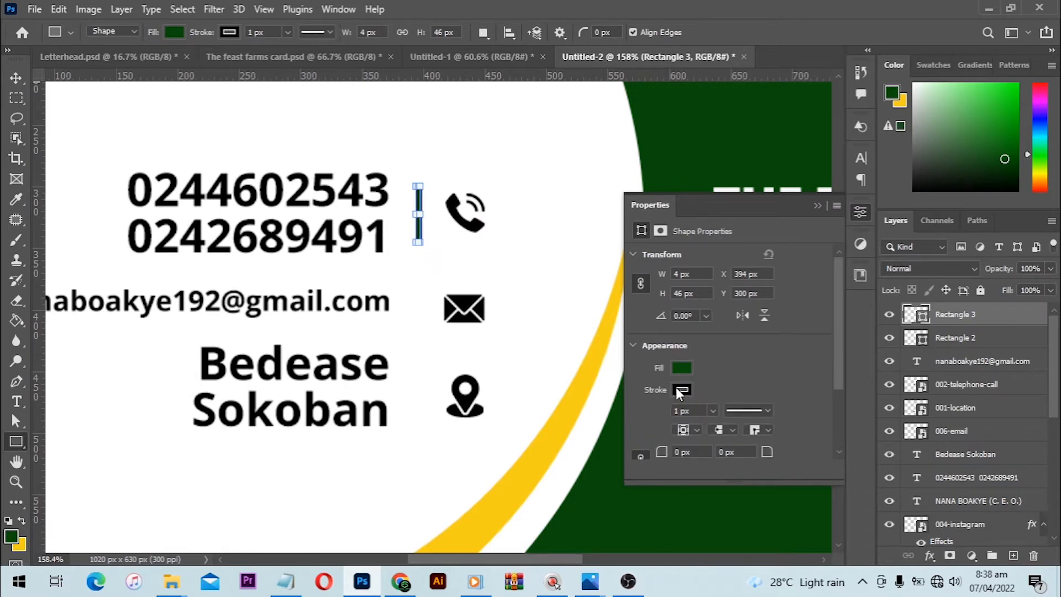
pyautogui.click(679, 391)
pyautogui.click(658, 312)
pyautogui.press('v')
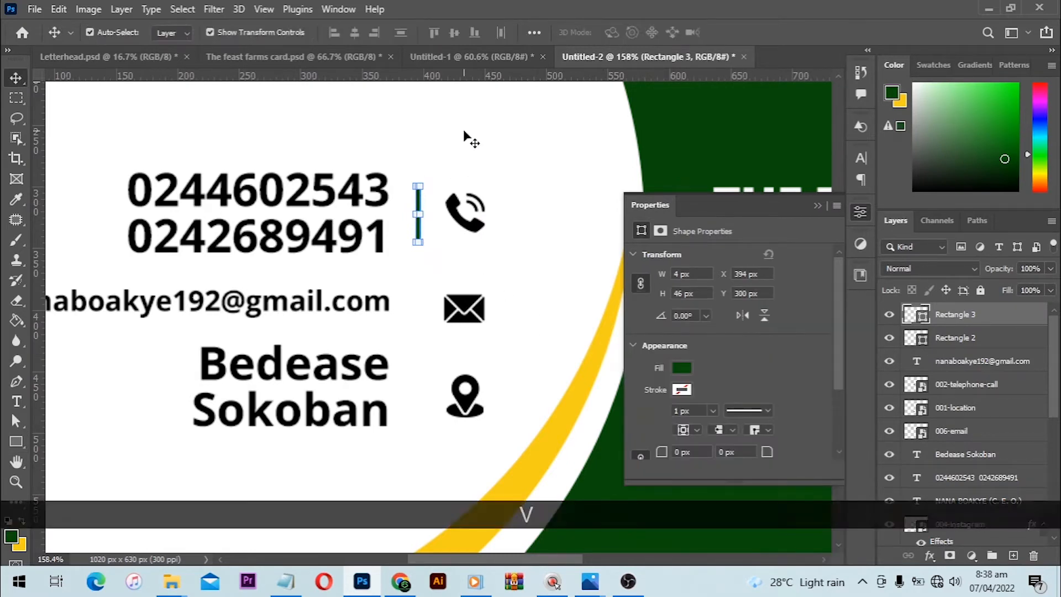
pyautogui.click(464, 131)
# - Try to copy the green divider bar down beside the envelope icon, and undo it
pyautogui.scroll(1, 409, 214)
pyautogui.click(419, 230)
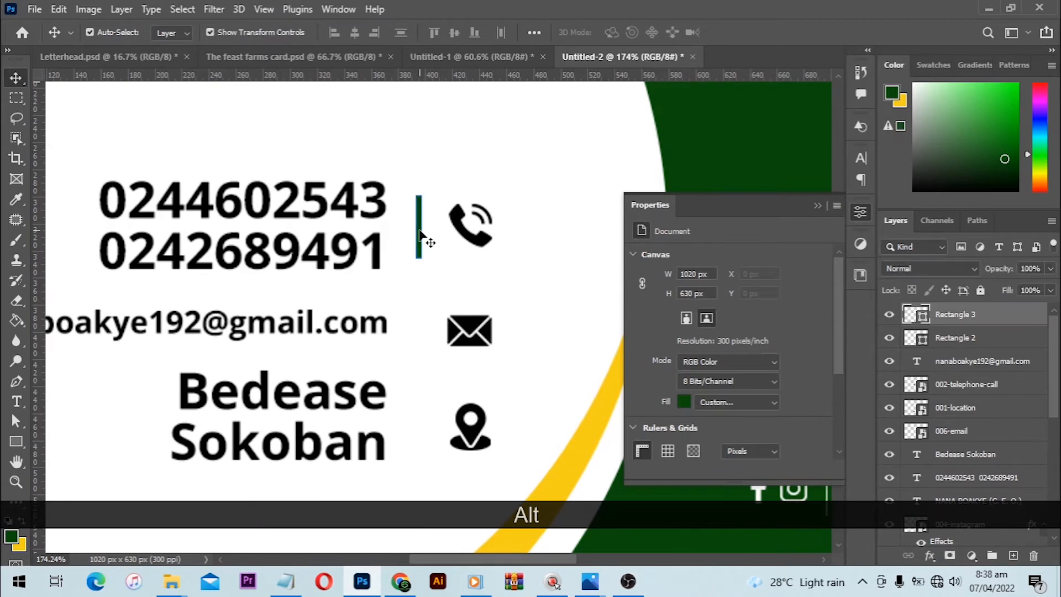
pyautogui.click(436, 202)
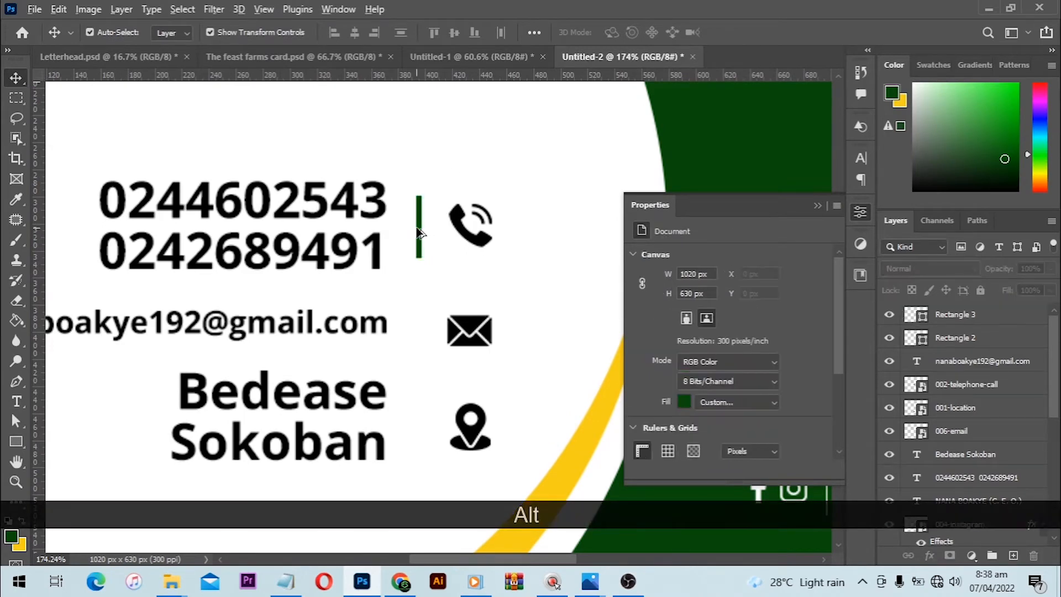
pyautogui.moveTo(417, 232); pyautogui.dragTo(426, 324)
pyautogui.hotkey('ctrl', 'alt', 'z')
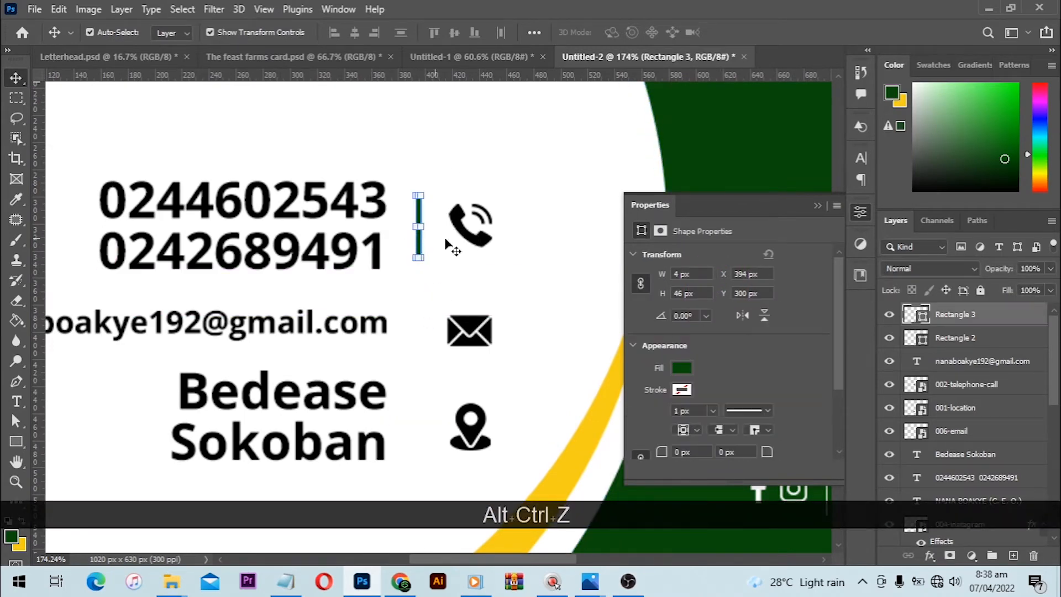
pyautogui.click(479, 164)
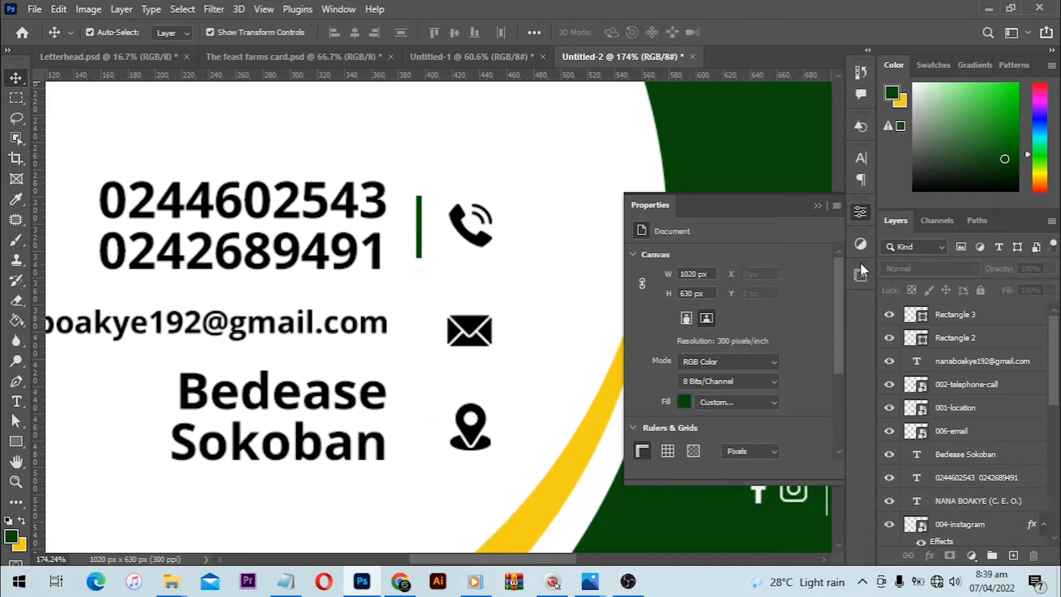
# - Duplicate the green divider bar twice, aligning one copy beside the envelope icon and the other beside the location icon
pyautogui.moveTo(973, 319); pyautogui.dragTo(1012, 554)
pyautogui.click(399, 160)
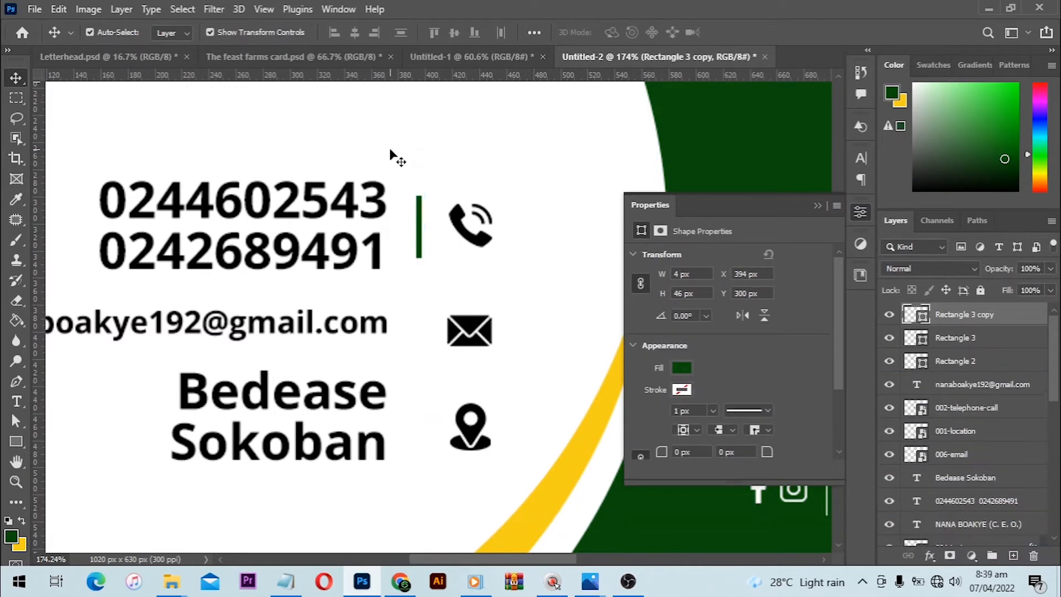
pyautogui.moveTo(420, 230); pyautogui.dragTo(419, 334)
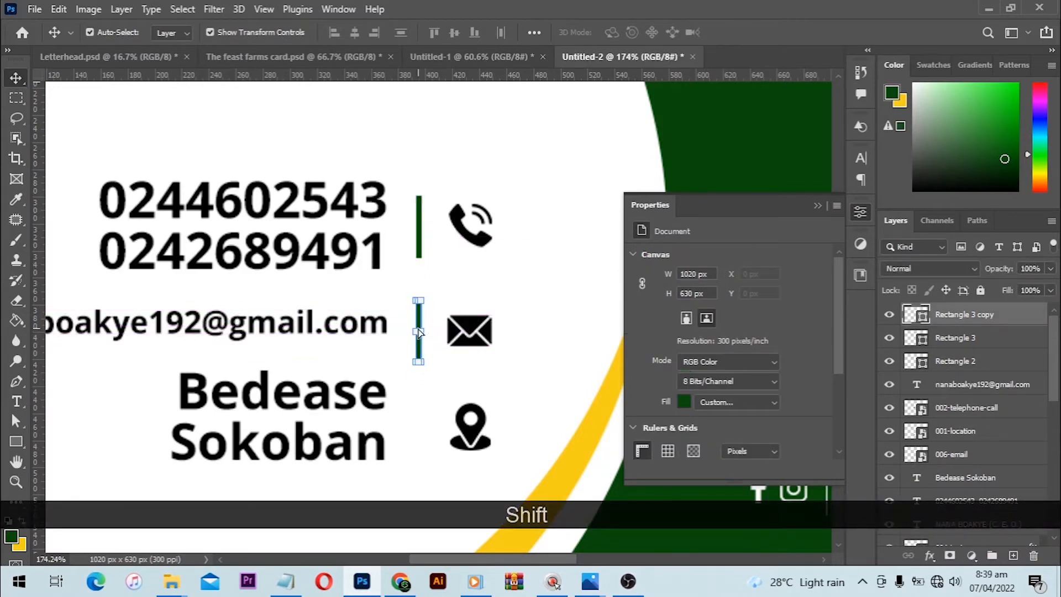
pyautogui.scroll(-2, 530, 267)
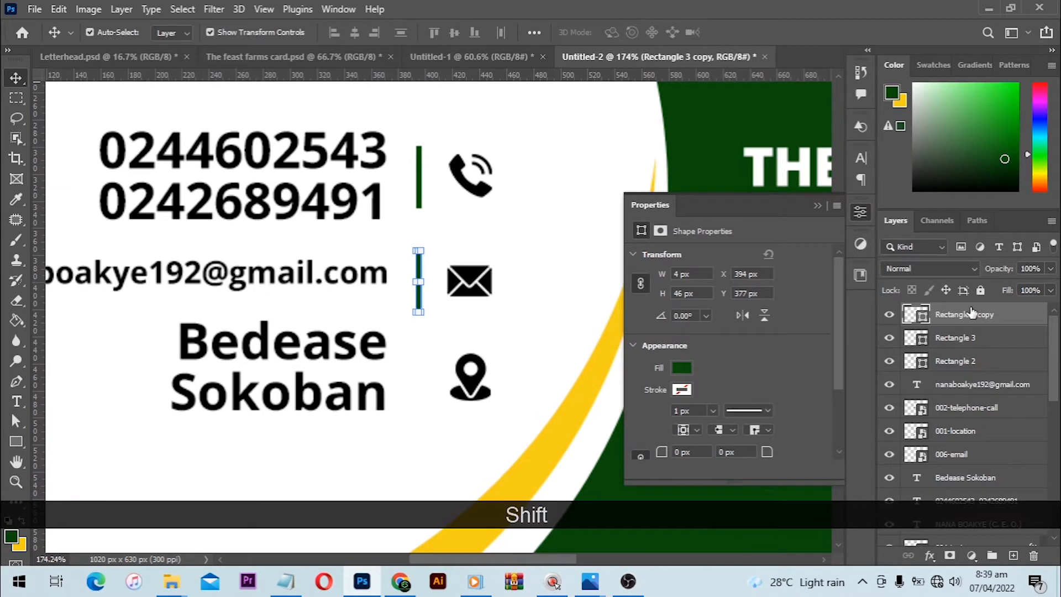
pyautogui.click(1015, 561)
pyautogui.moveTo(421, 279); pyautogui.dragTo(423, 378)
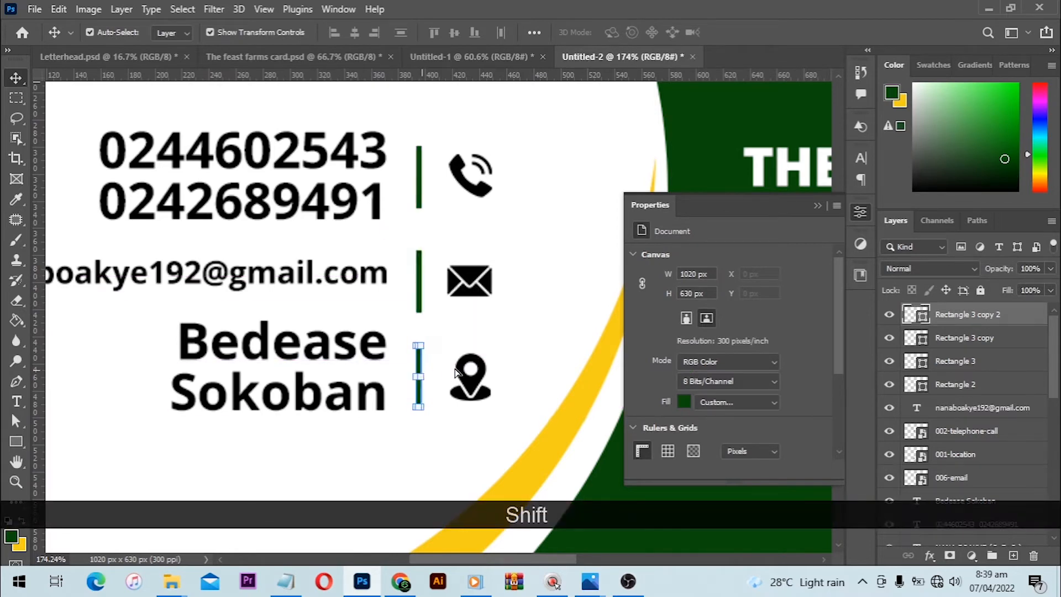
# - Apply a Color Overlay to the location icon using the dark green sampled from the card
pyautogui.click(484, 390)
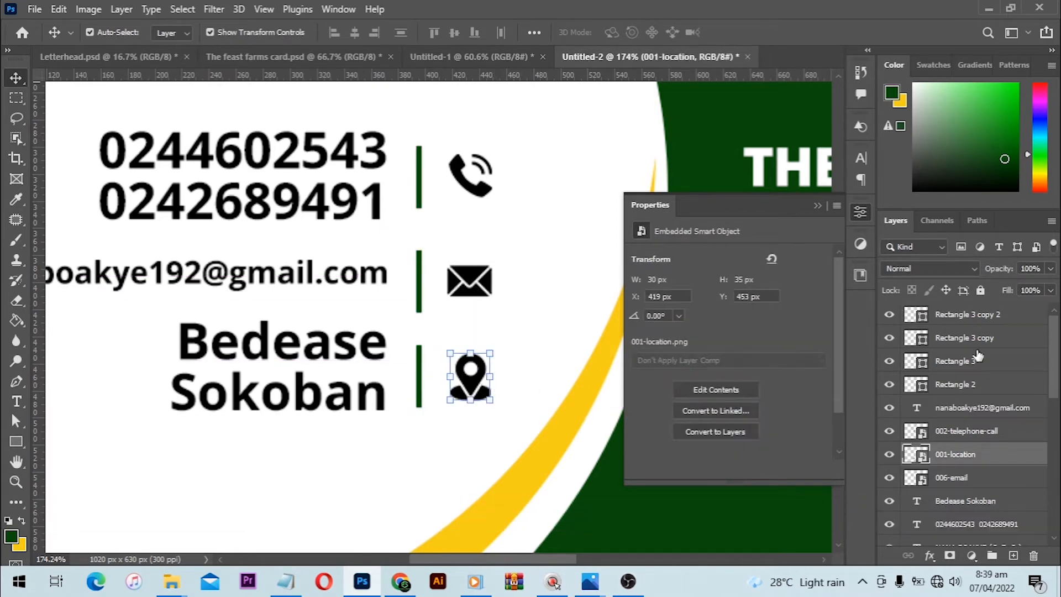
pyautogui.click(931, 556)
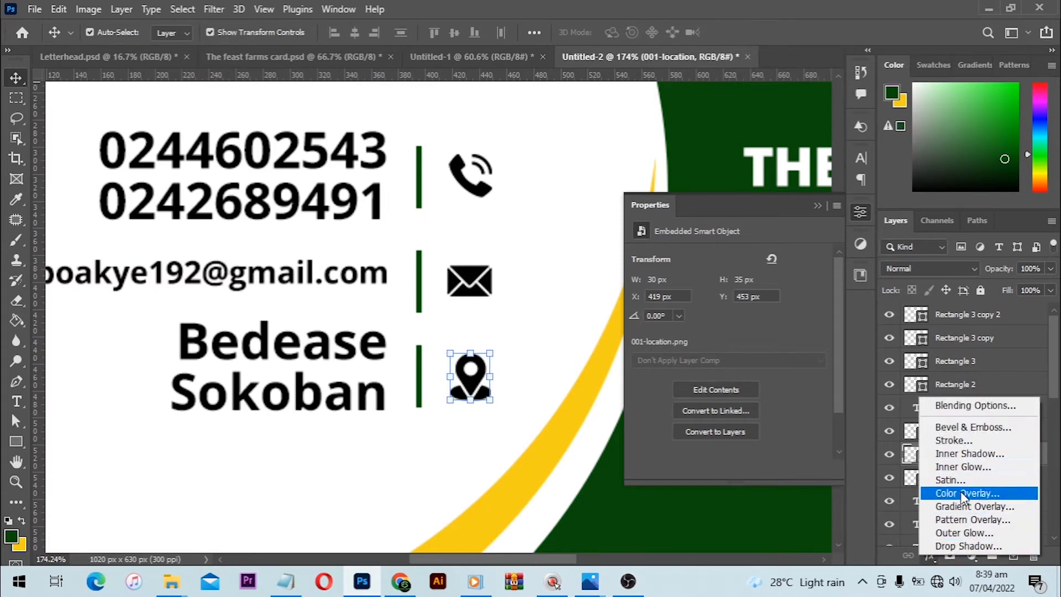
pyautogui.click(961, 407)
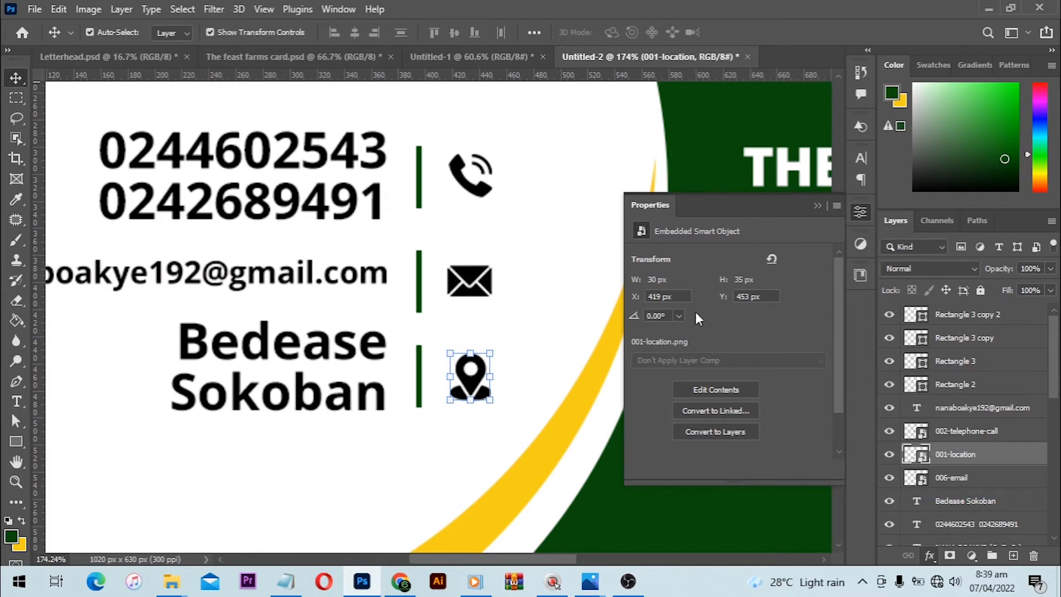
pyautogui.click(822, 190)
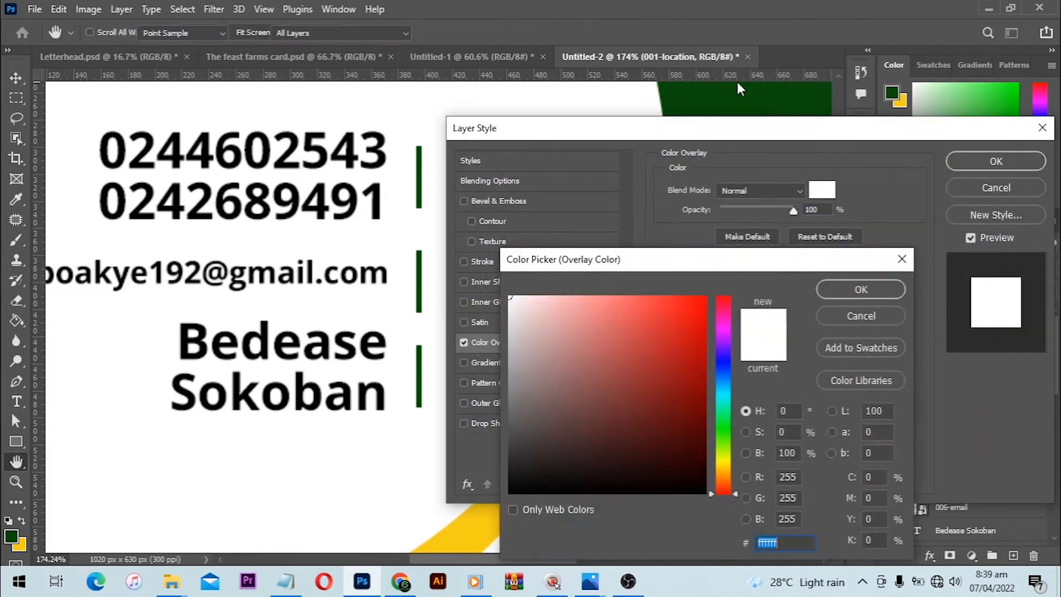
pyautogui.click(737, 83)
pyautogui.click(854, 284)
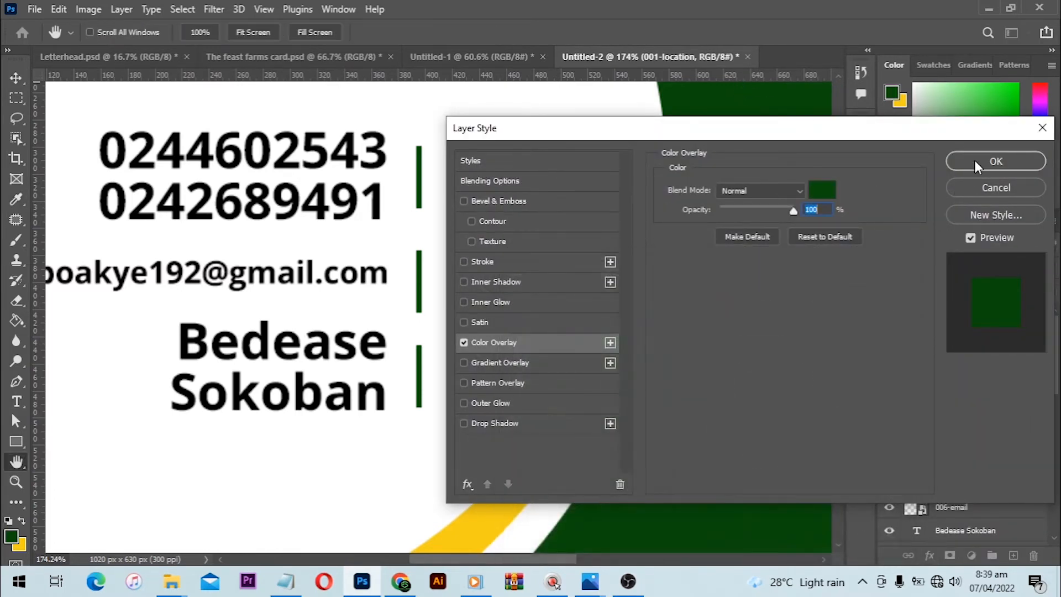
pyautogui.click(975, 161)
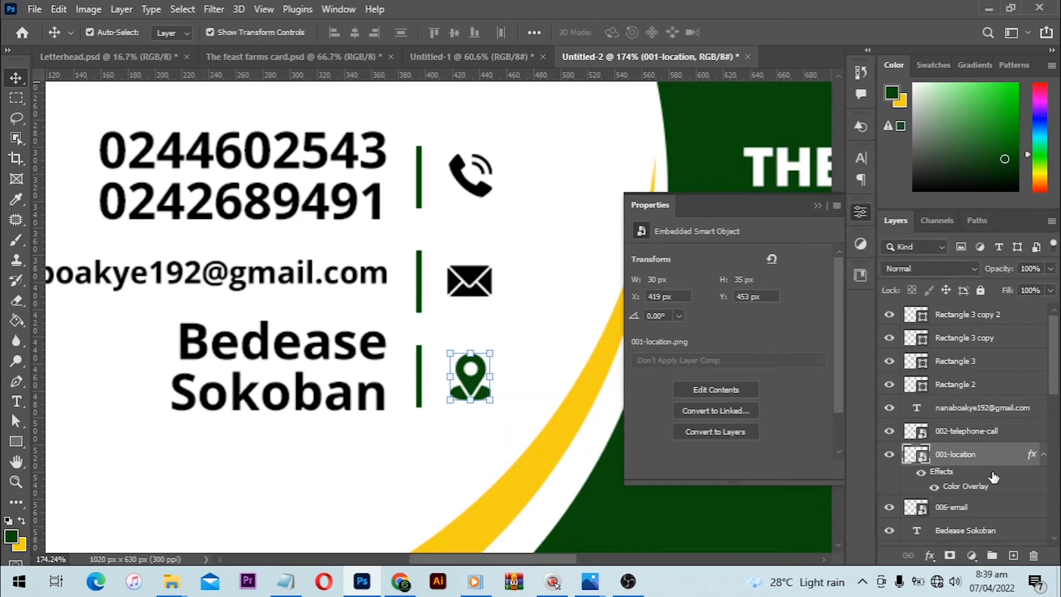
# - Copy the location icon's layer style and paste it onto the envelope icon's layer
pyautogui.scroll(-1, 996, 473)
pyautogui.rightClick(994, 433)
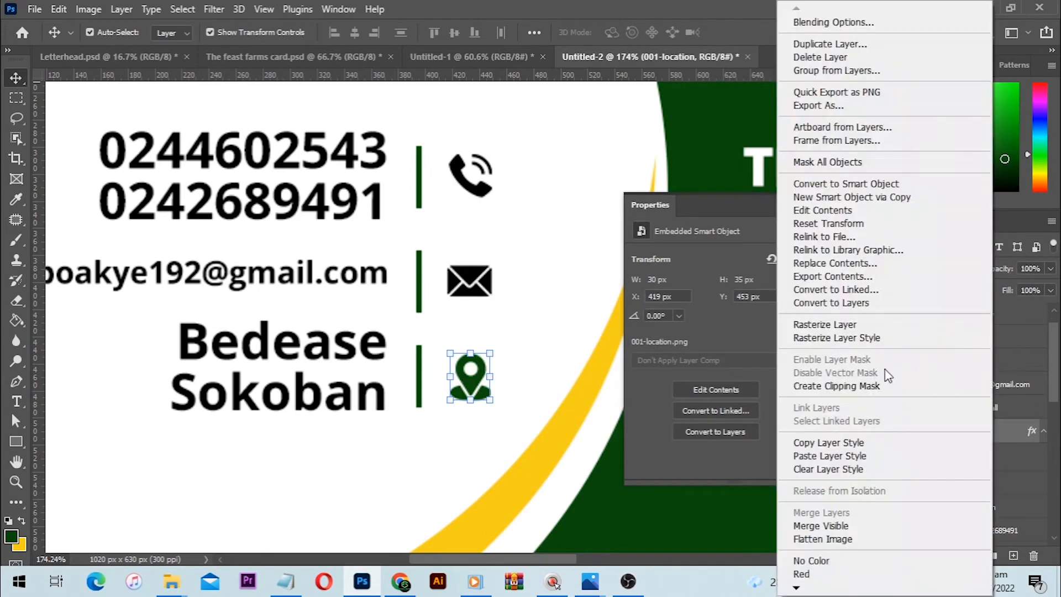
pyautogui.click(859, 443)
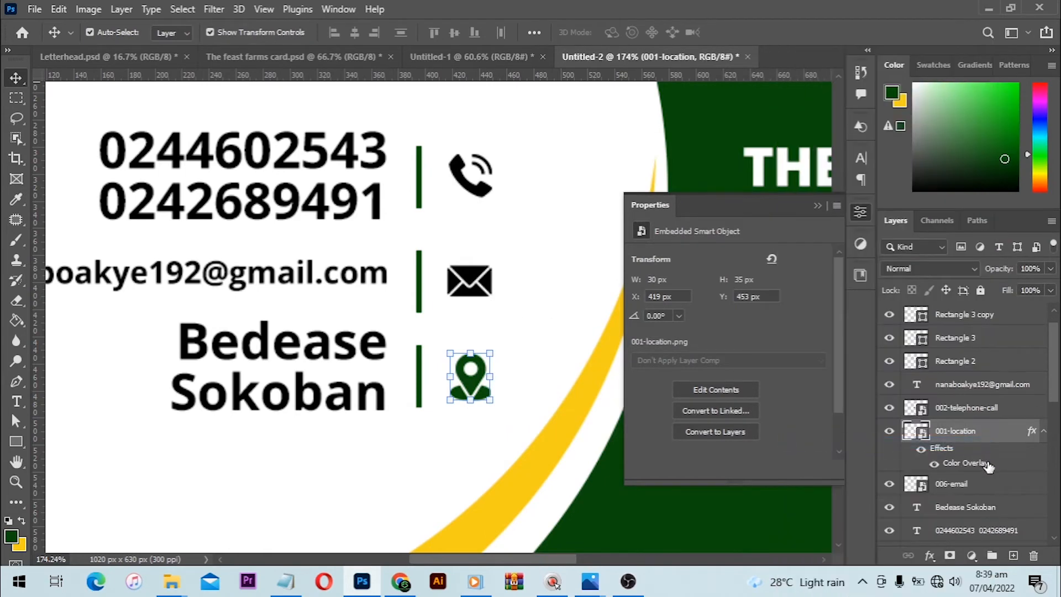
pyautogui.click(966, 485)
pyautogui.rightClick(966, 485)
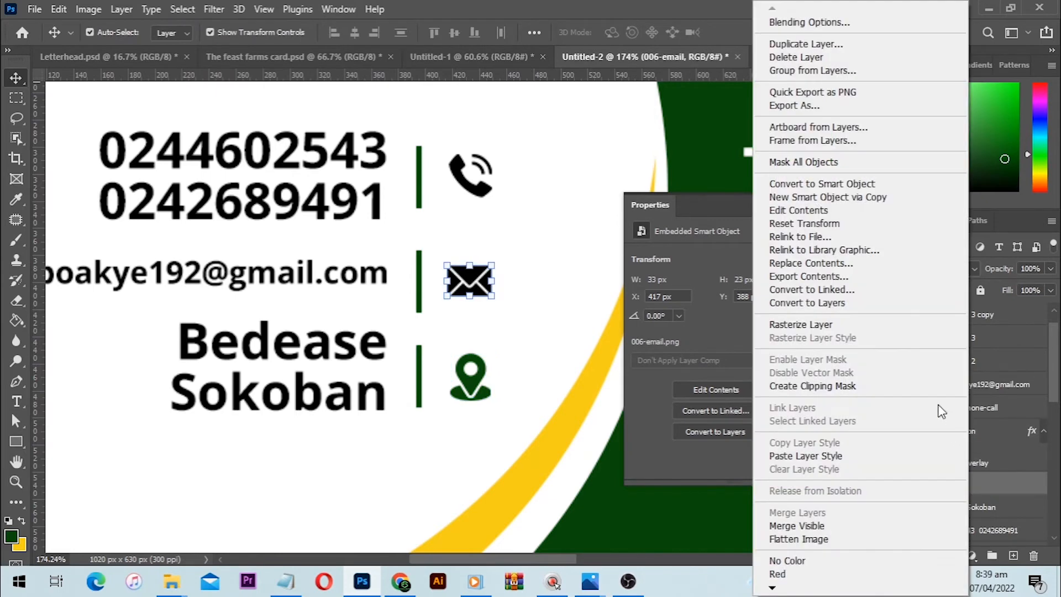
pyautogui.click(834, 456)
pyautogui.scroll(-1, 968, 537)
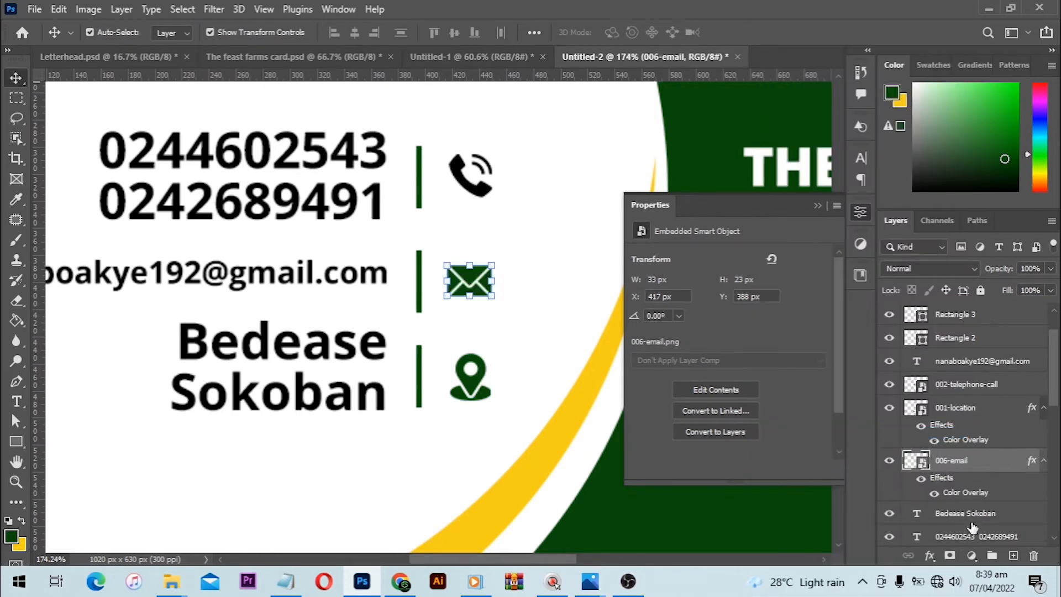
pyautogui.rightClick(967, 513)
pyautogui.click(812, 547)
pyautogui.click(992, 389)
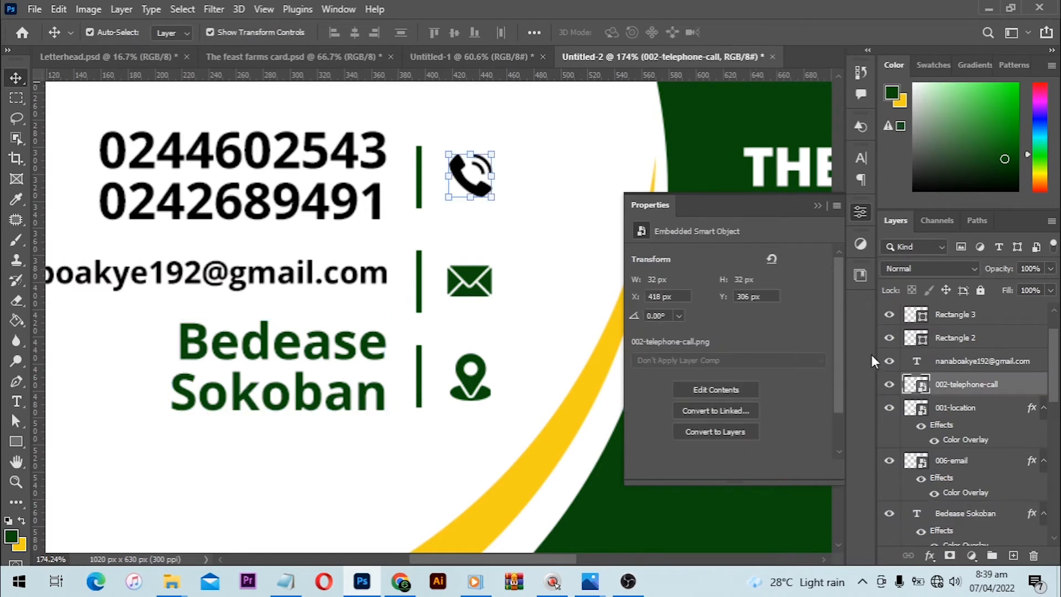
pyautogui.hotkey('ctrl', 'z')
# - Paste the copied green Color Overlay style onto the telephone icon's layer and fit the card in view
pyautogui.rightClick(967, 384)
pyautogui.click(898, 441)
pyautogui.hotkey('ctrl', '0')
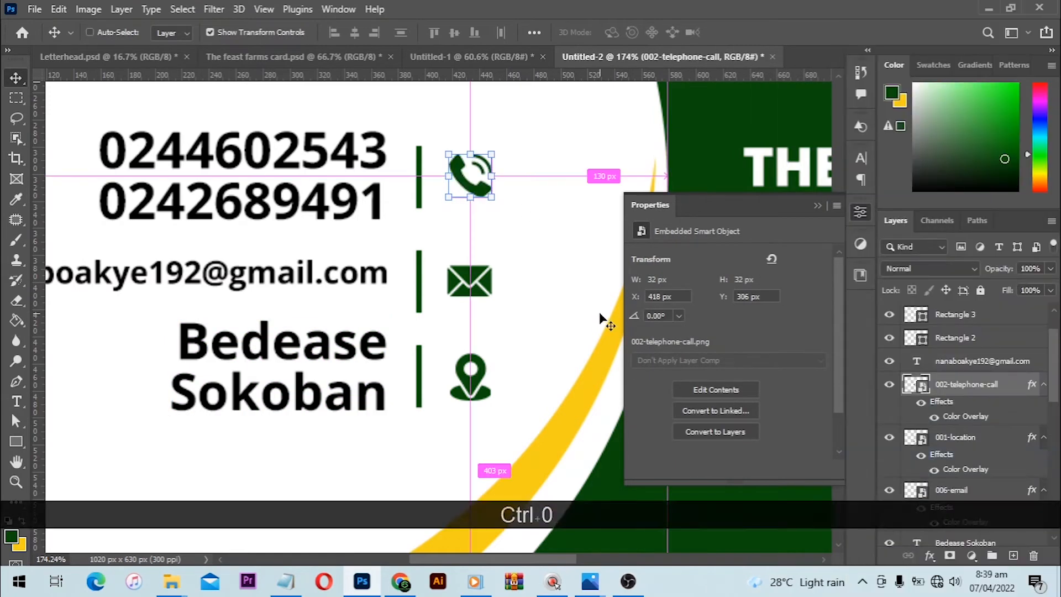
# - Deselect everything, collapse the properties, and view the whole card and the THE FEAST 2.jpg mockup in Photos
pyautogui.click(68, 299)
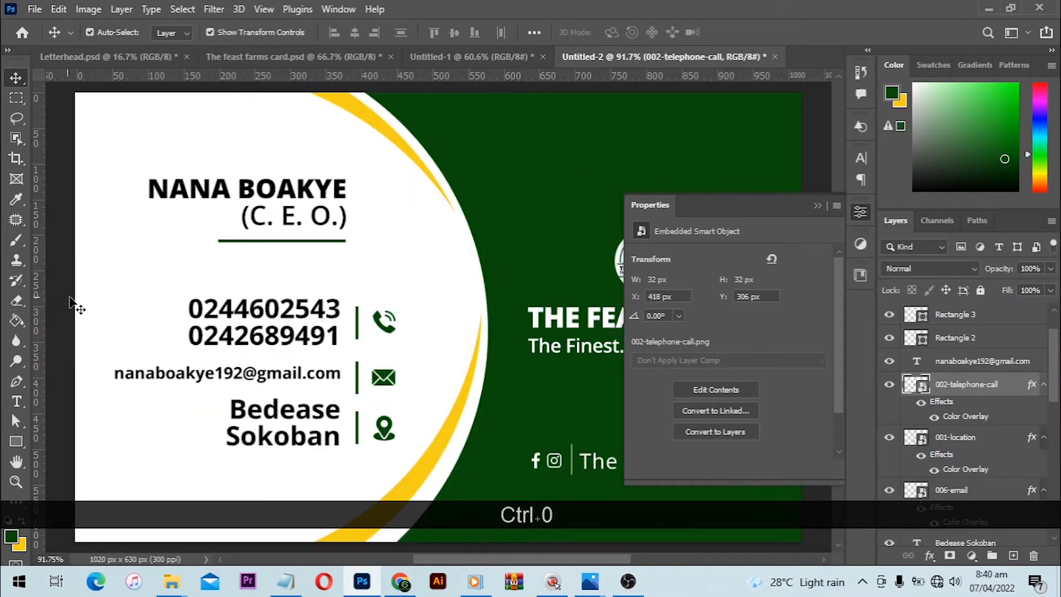
pyautogui.scroll(-1, 238, 315)
pyautogui.scroll(-2, 237, 314)
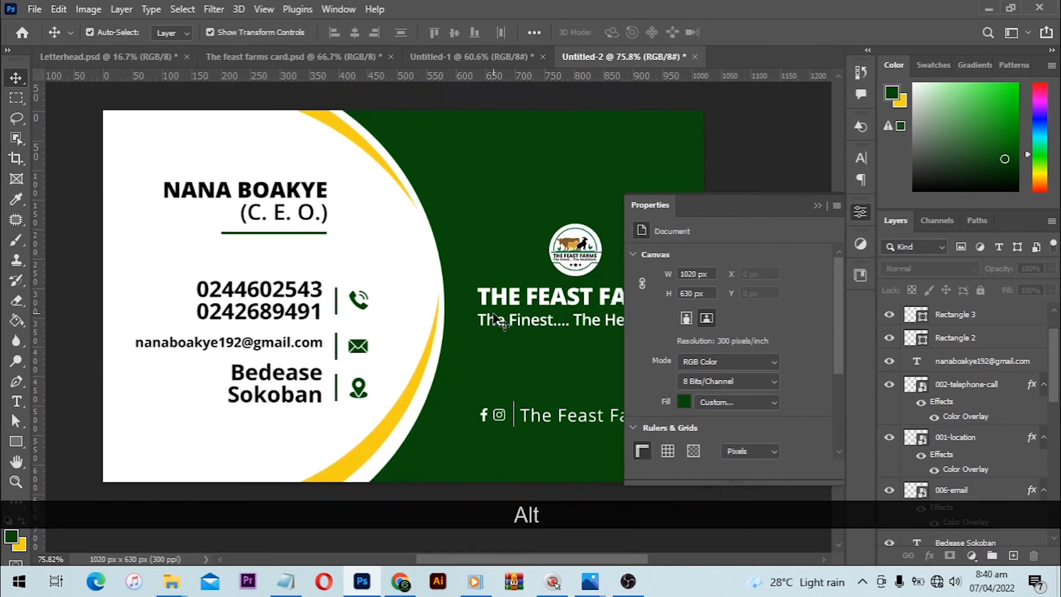
pyautogui.click(817, 207)
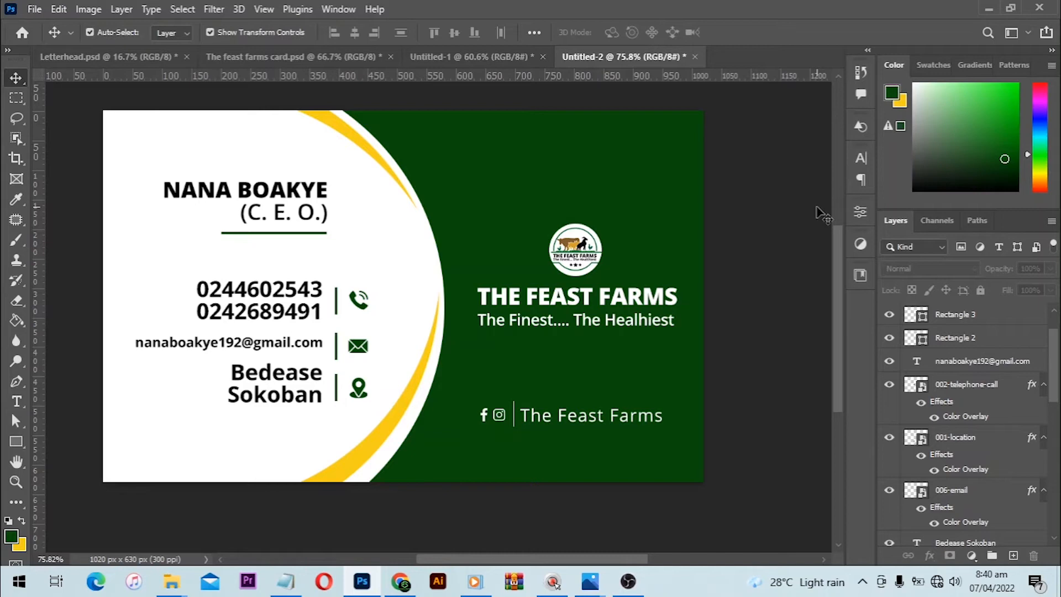
pyautogui.moveTo(592, 577)
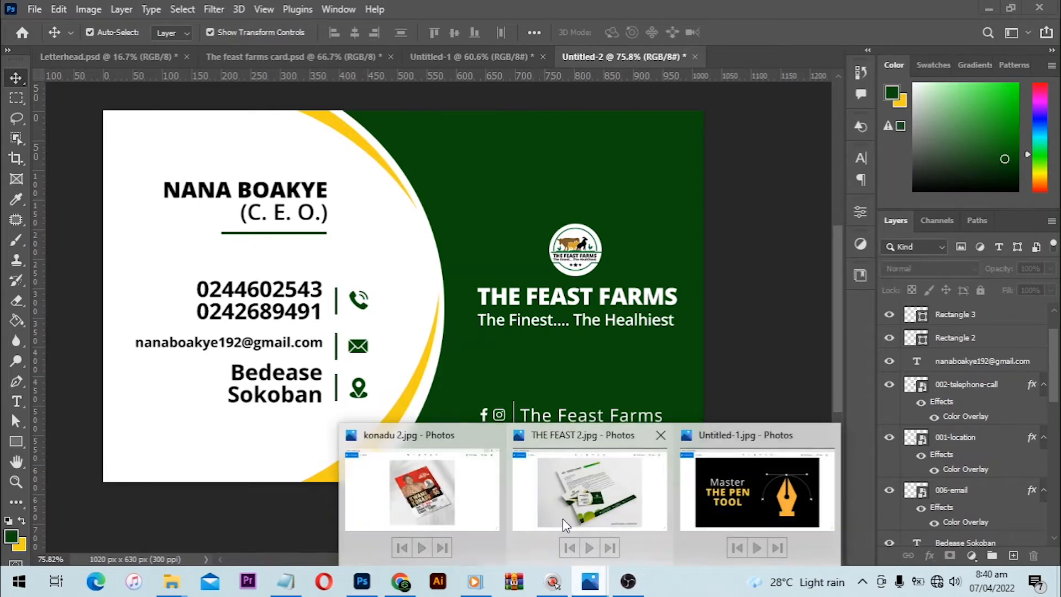
pyautogui.click(563, 518)
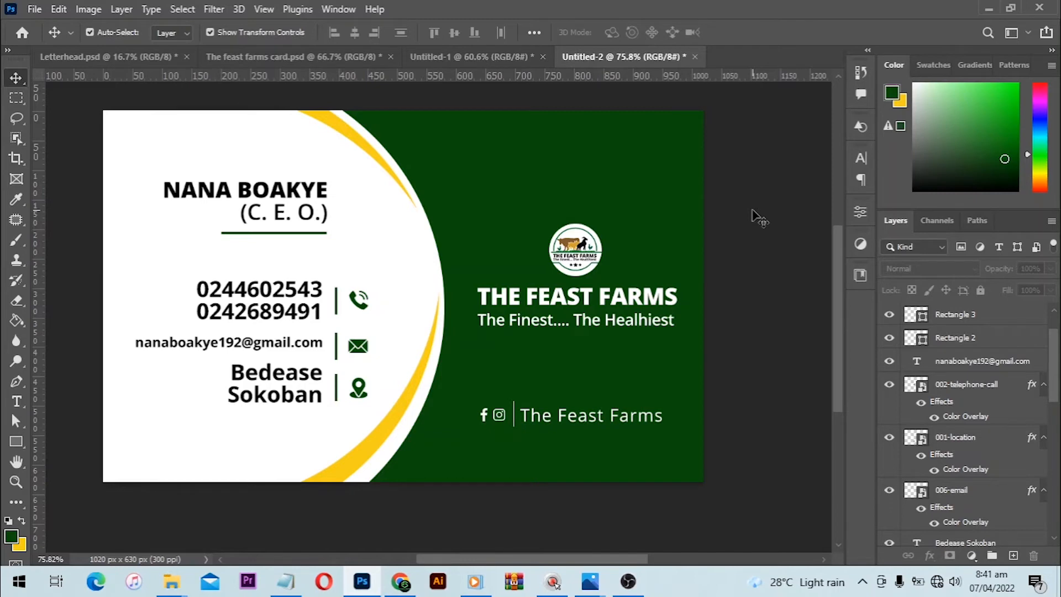
# - Create a 3.4 x 2.1 in, 300 ppi document and draw a green ellipse about 381 x 278 px over the canvas's lower-left corner
pyautogui.hotkey('ctrl', 'n')
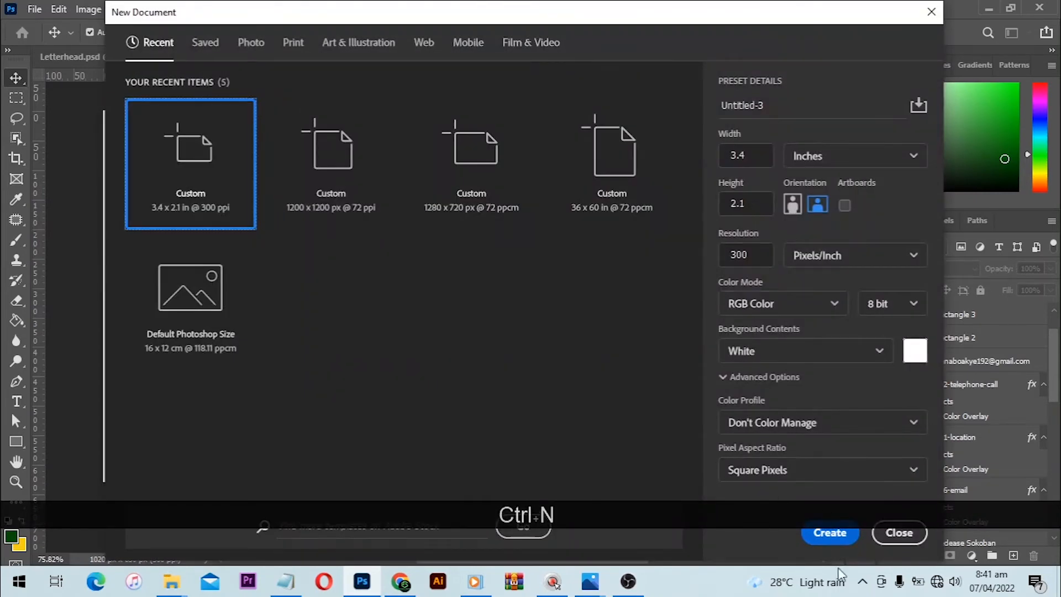
pyautogui.click(835, 530)
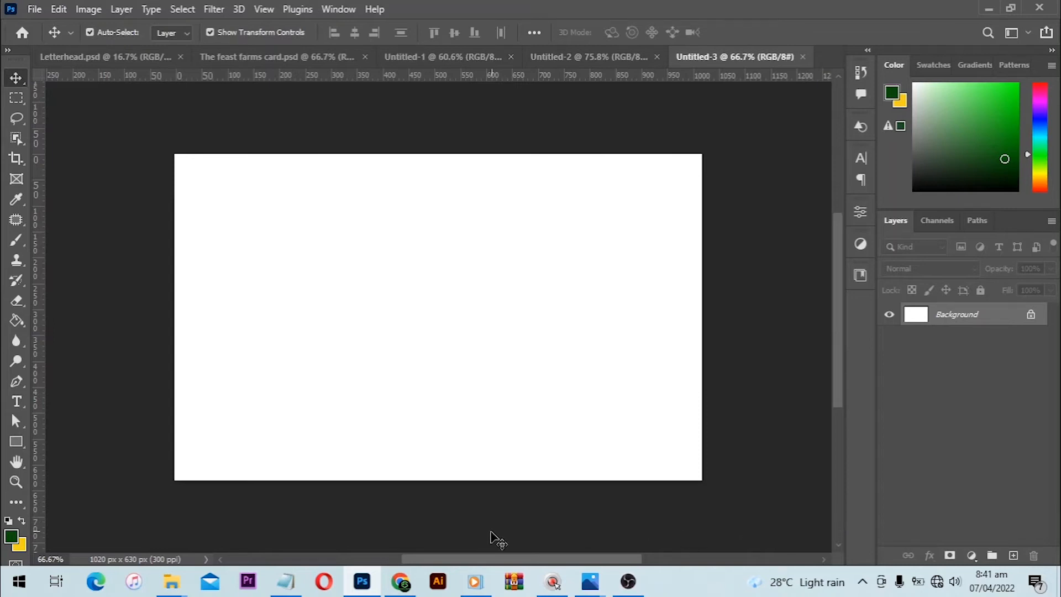
pyautogui.rightClick(16, 441)
pyautogui.click(52, 456)
pyautogui.moveTo(122, 402); pyautogui.dragTo(319, 532)
pyautogui.press('shift')
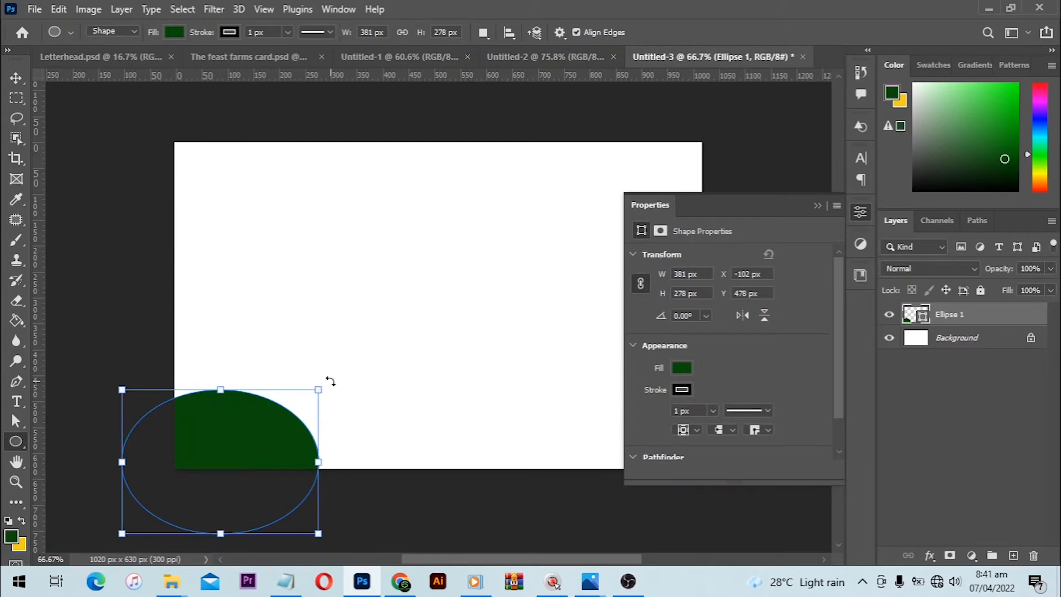
# - Rotate the green ellipse about 46° and move it farther into the canvas's lower-left corner
pyautogui.moveTo(329, 381); pyautogui.dragTo(339, 482)
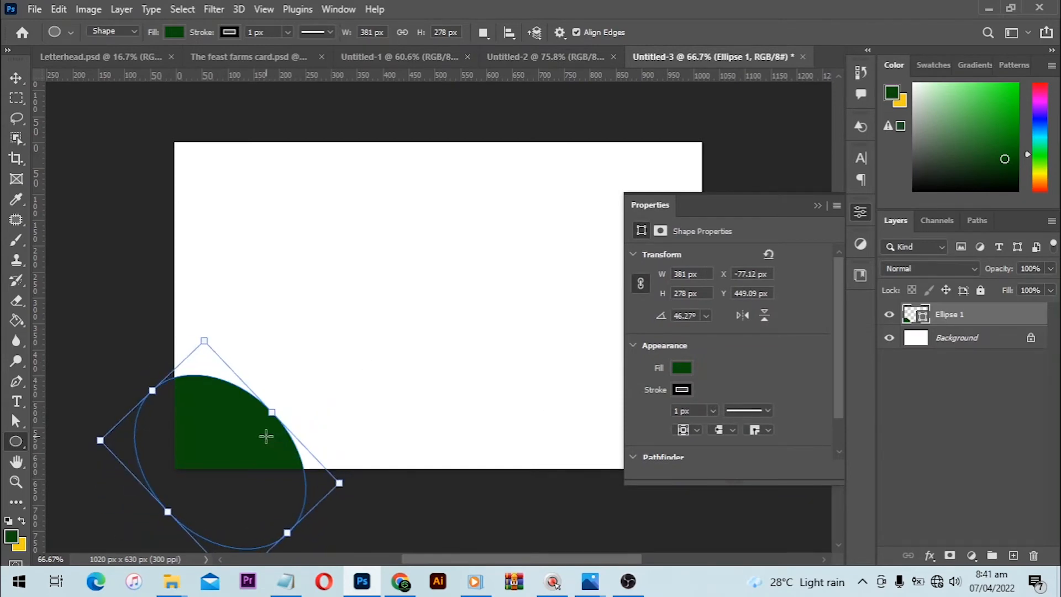
pyautogui.click(16, 78)
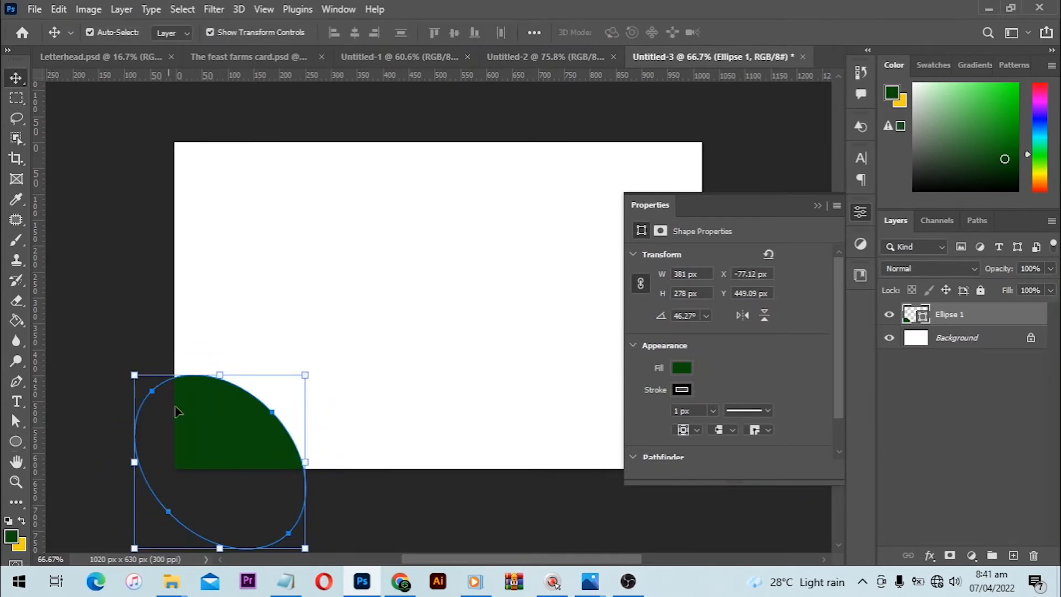
pyautogui.moveTo(200, 428)
pyautogui.mouseDown()
pyautogui.moveTo(175, 418)
pyautogui.moveTo(191, 411)
pyautogui.mouseUp()
pyautogui.click(303, 353)
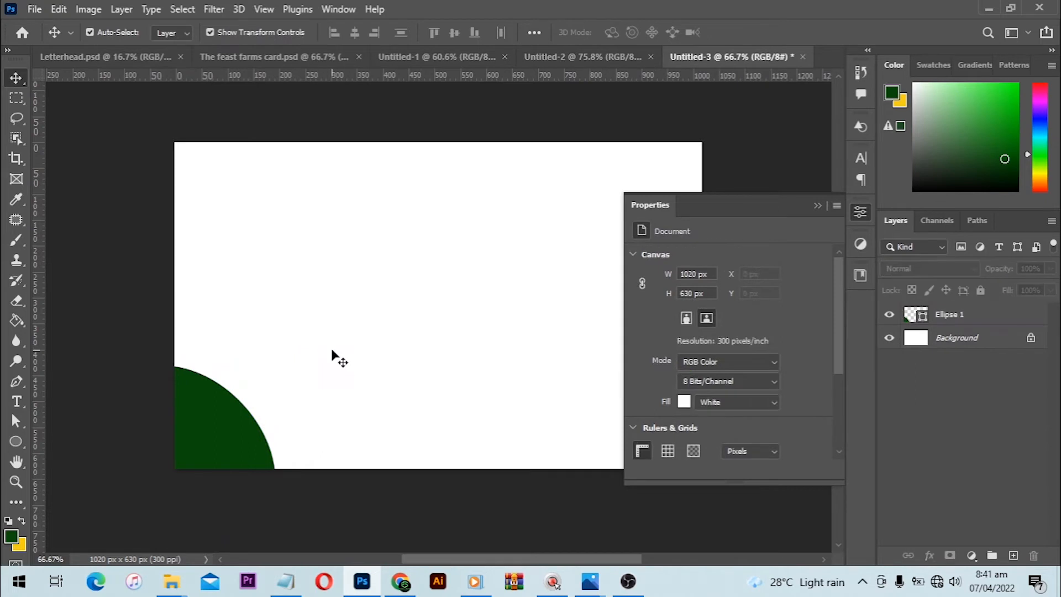
pyautogui.click(818, 205)
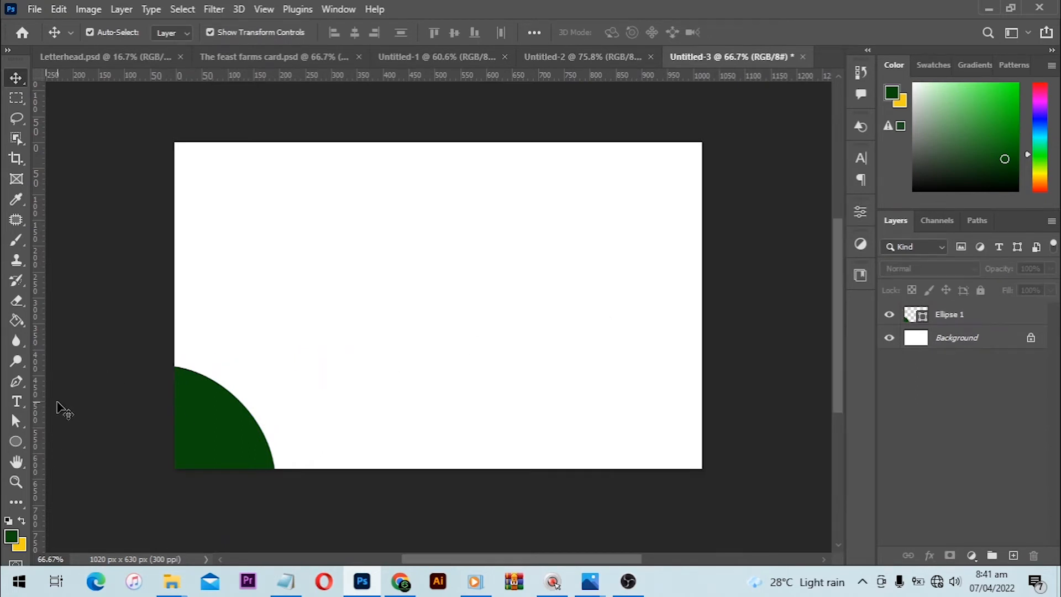
# - Select the Pen tool and view the Untitled-1.jpg pen tool illustration in Photos
pyautogui.click(17, 381)
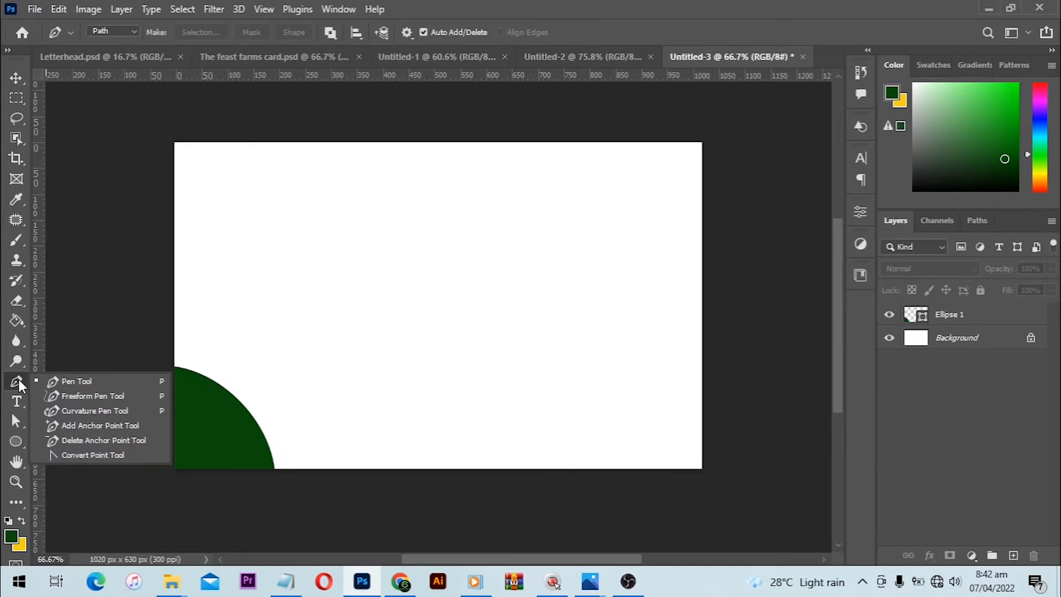
pyautogui.hotkey('ctrl', 'z')
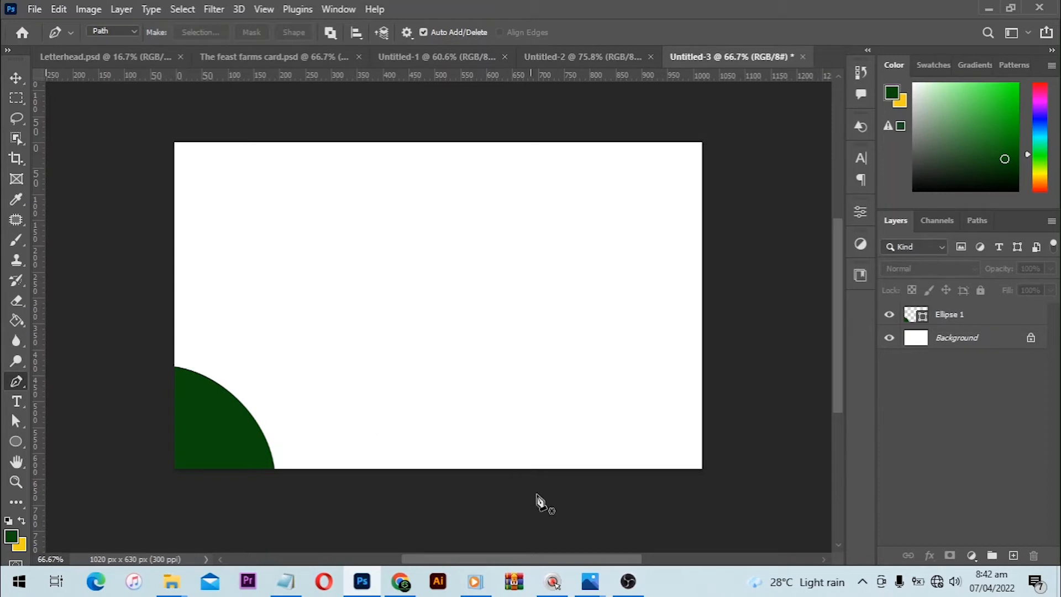
pyautogui.moveTo(590, 581)
pyautogui.click(707, 508)
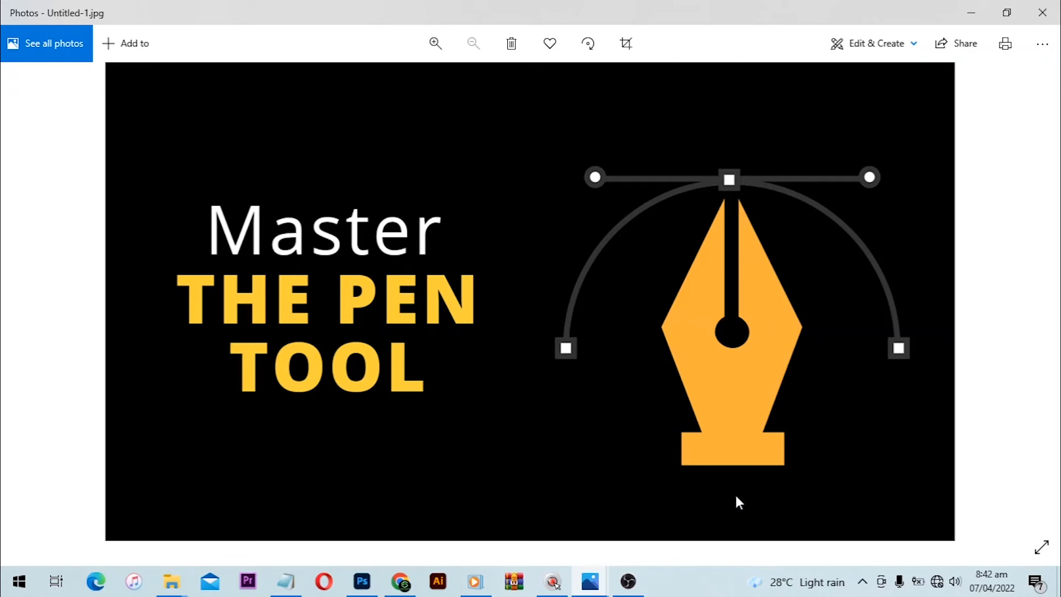
pyautogui.click(971, 11)
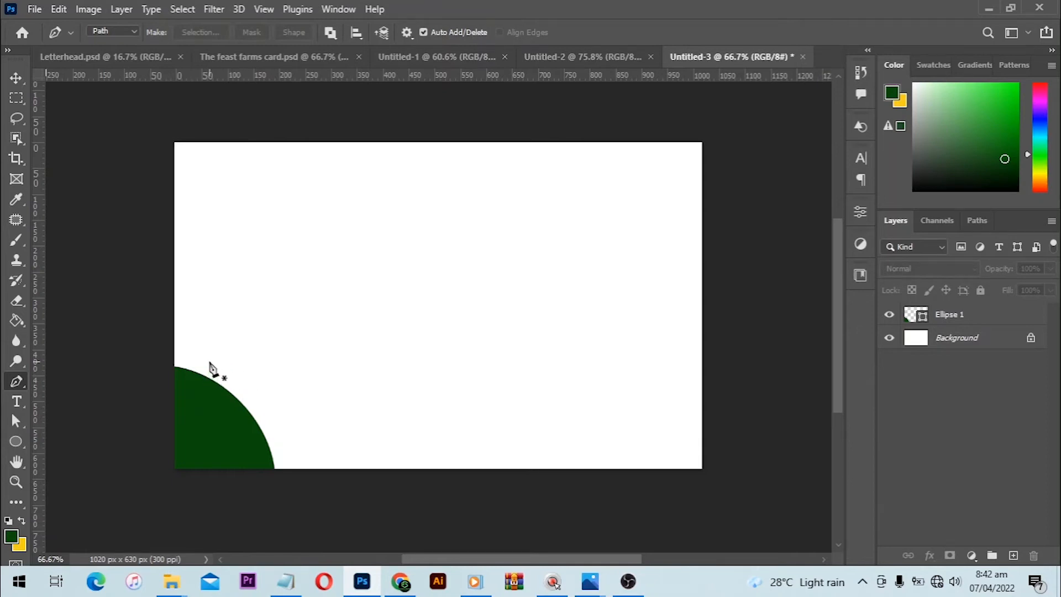
# - Draw a two-anchor Pen tool curve just outside the green ellipse, ending at the canvas's bottom edge, and adjust its incoming handle
pyautogui.moveTo(216, 364); pyautogui.dragTo(227, 380)
pyautogui.hotkey('ctrl', 'z')
pyautogui.click(210, 361)
pyautogui.moveTo(296, 472); pyautogui.dragTo(310, 549)
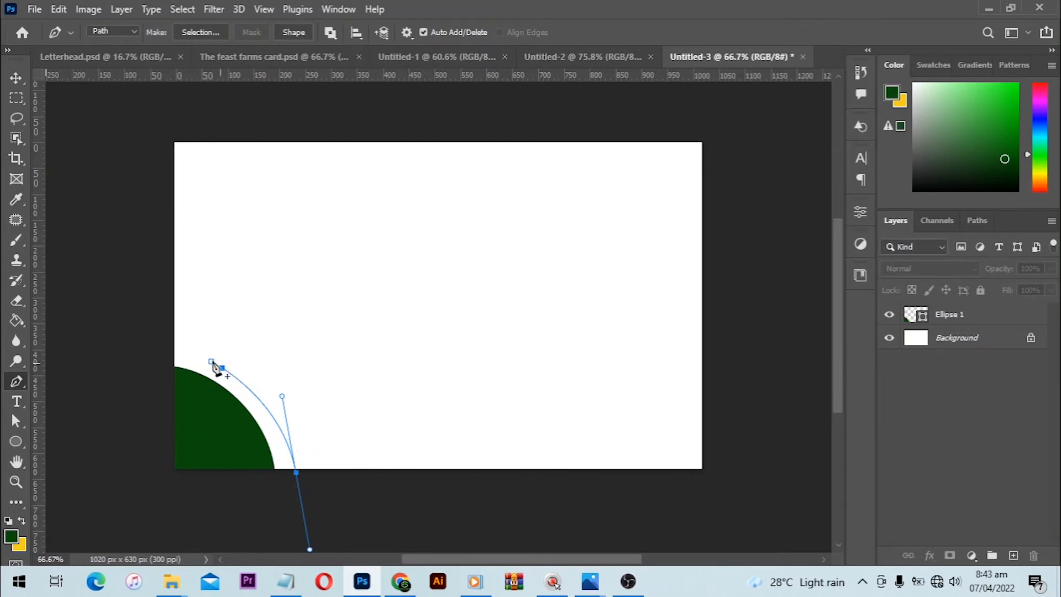
pyautogui.moveTo(281, 396); pyautogui.dragTo(273, 382)
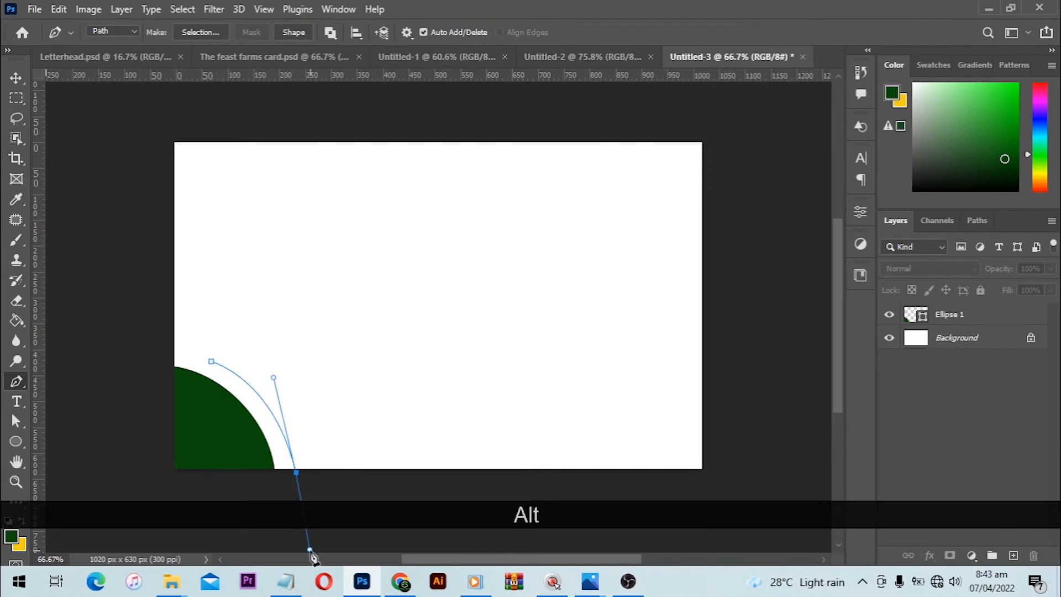
# - Try to extend the path with a curved third anchor above and right of the second, and redirect the second anchor's outgoing handle
pyautogui.moveTo(343, 346); pyautogui.dragTo(334, 313)
pyautogui.press('alt')
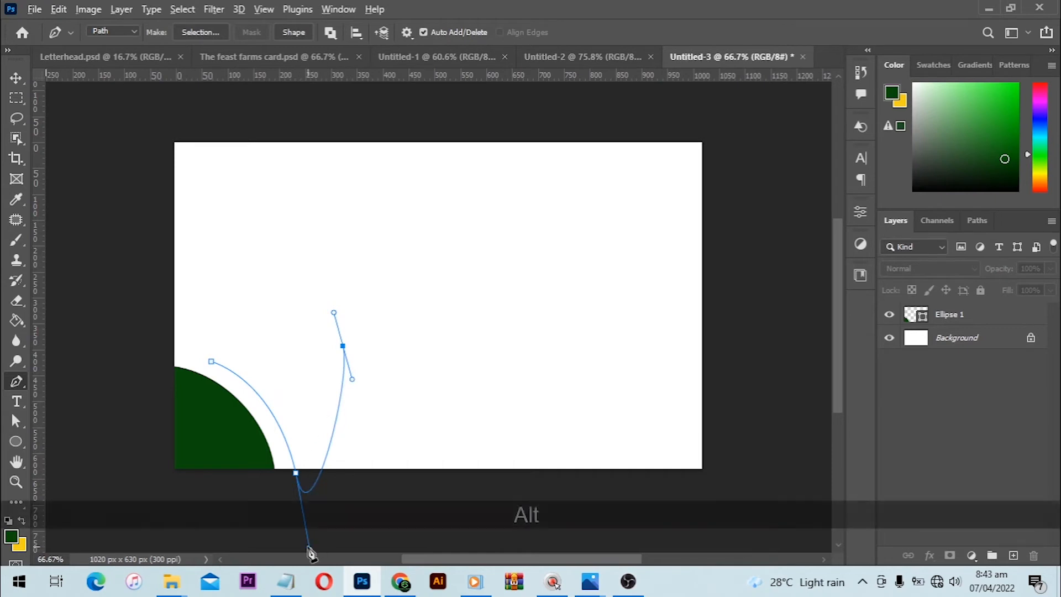
pyautogui.moveTo(310, 550); pyautogui.dragTo(278, 521)
pyautogui.hotkey('ctrl', 'alt', 'z')
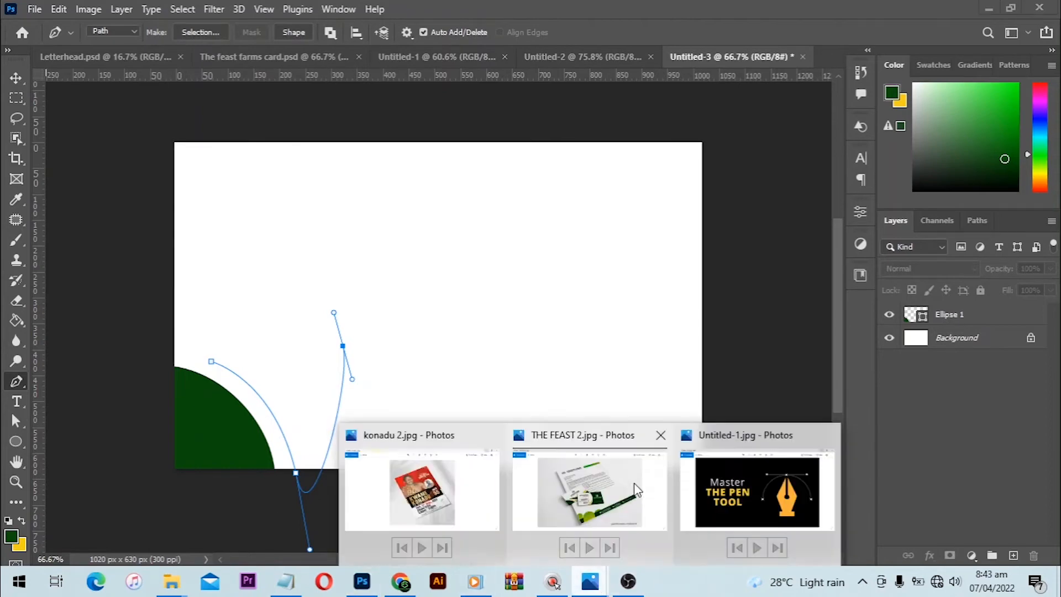
# - View the Untitled-1.jpg pen tool illustration in Photos again and undo the path's third anchor
pyautogui.moveTo(590, 581)
pyautogui.click(767, 496)
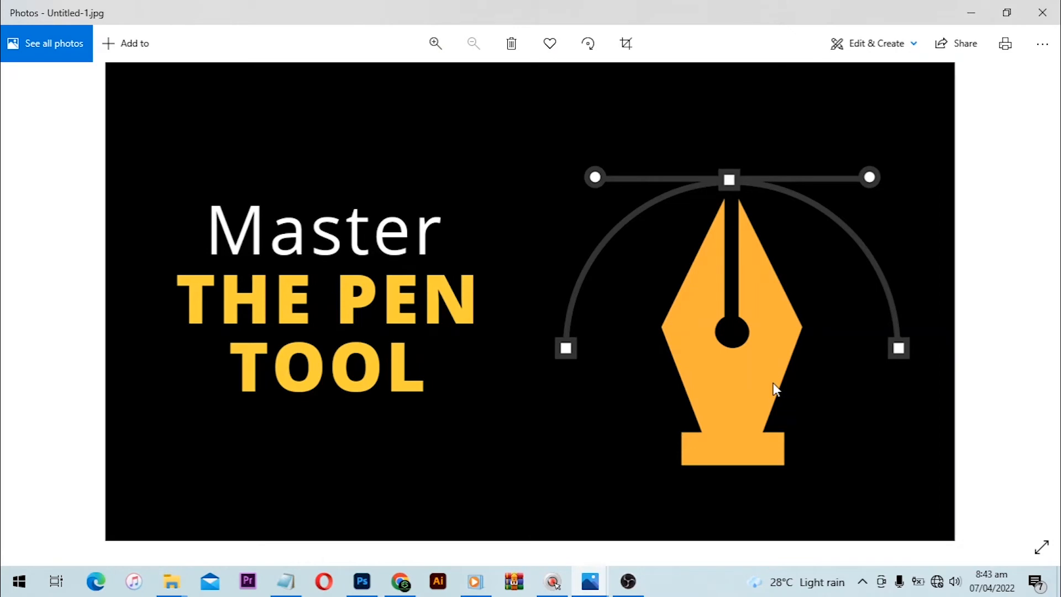
pyautogui.click(979, 13)
pyautogui.press('ctrl')
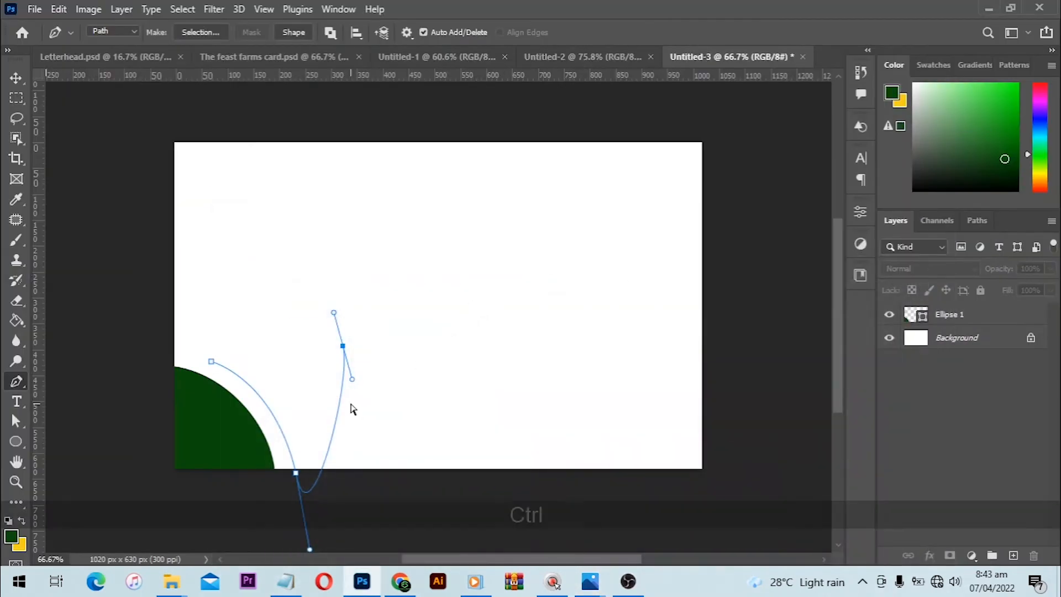
pyautogui.hotkey('ctrl', 'z')
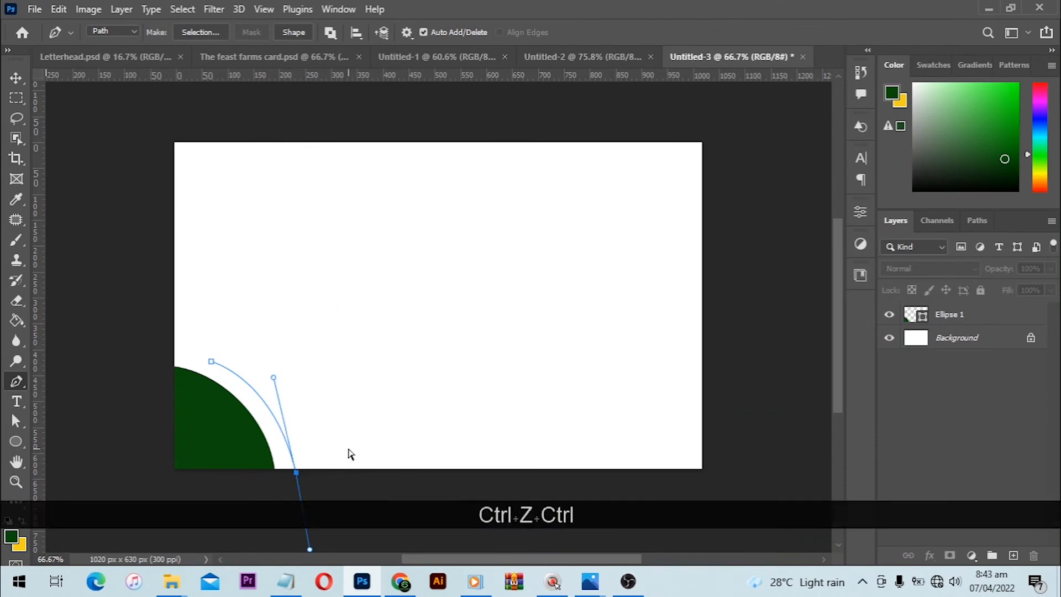
# - Remove the outgoing handle from the curve's second anchor at the canvas's bottom edge
pyautogui.keyDown('alt'); pyautogui.click(296, 472); pyautogui.keyUp('alt')
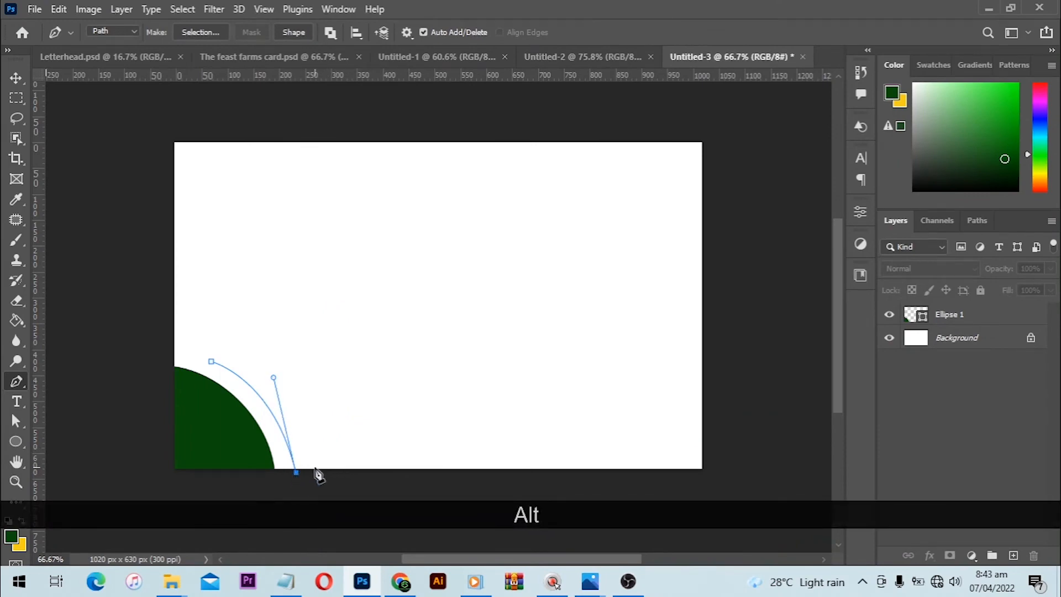
pyautogui.click(347, 473)
pyautogui.click(231, 370)
pyautogui.hotkey('ctrl', 'z')
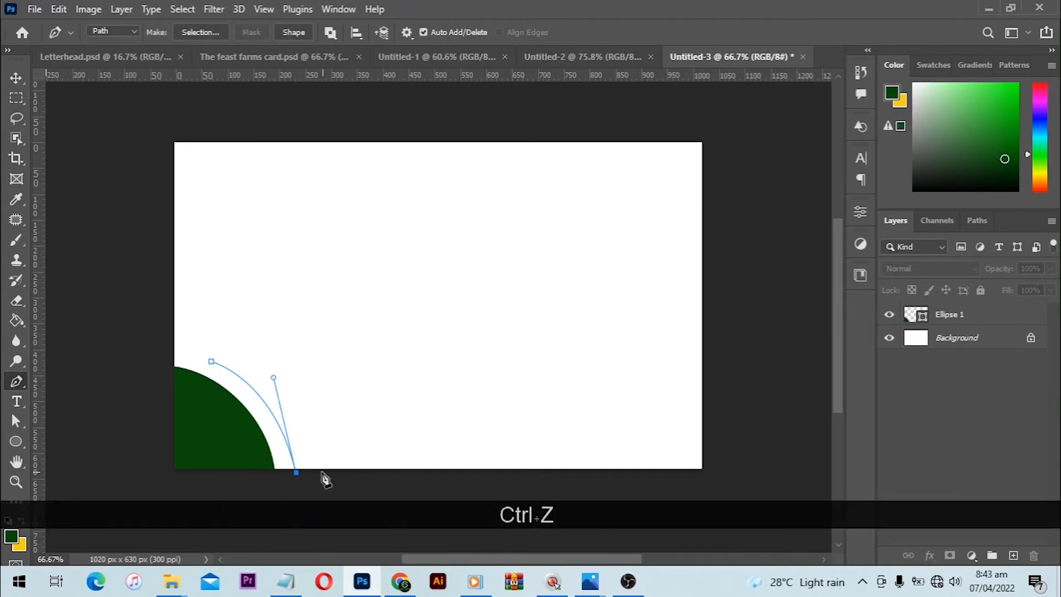
pyautogui.hotkey('ctrl', 'z')
pyautogui.click(321, 473)
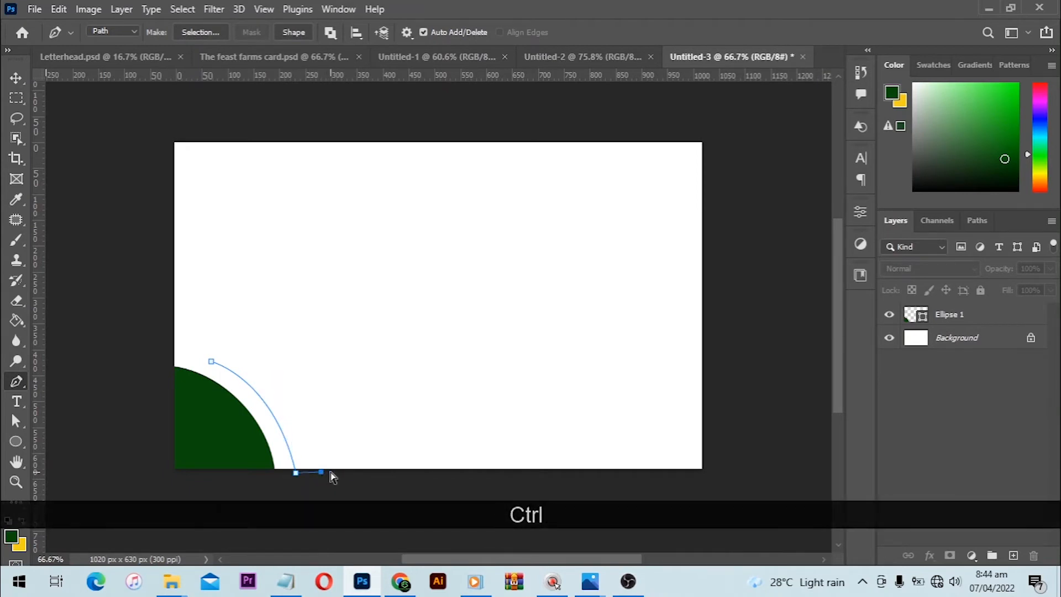
pyautogui.hotkey('ctrl', 'z')
# - Add a corner anchor along the canvas's bottom edge, close the path with an outward curve, and convert it to a shape layer
pyautogui.click(330, 471)
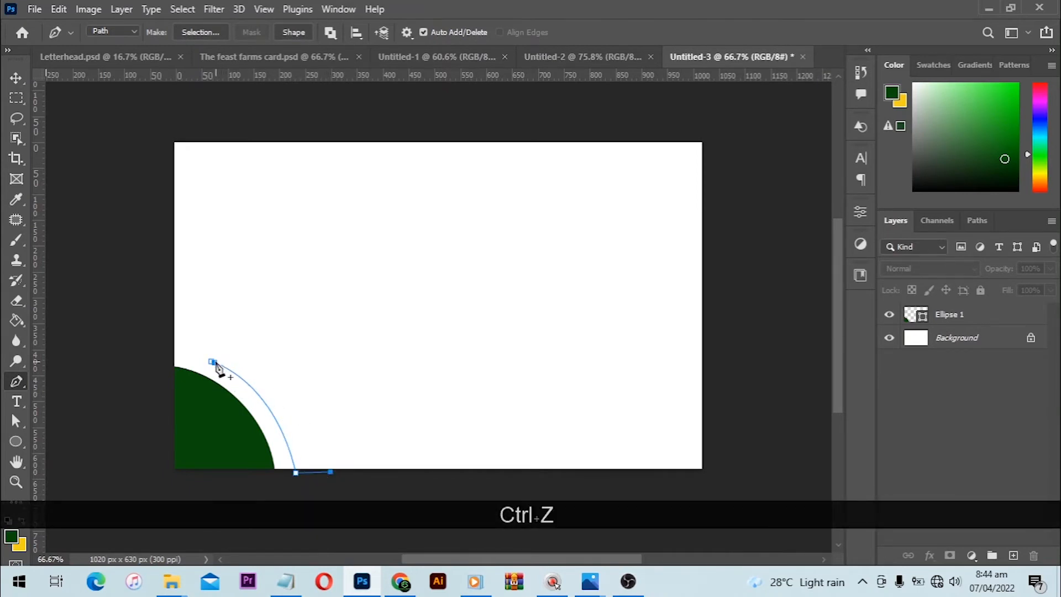
pyautogui.moveTo(215, 363); pyautogui.dragTo(119, 353)
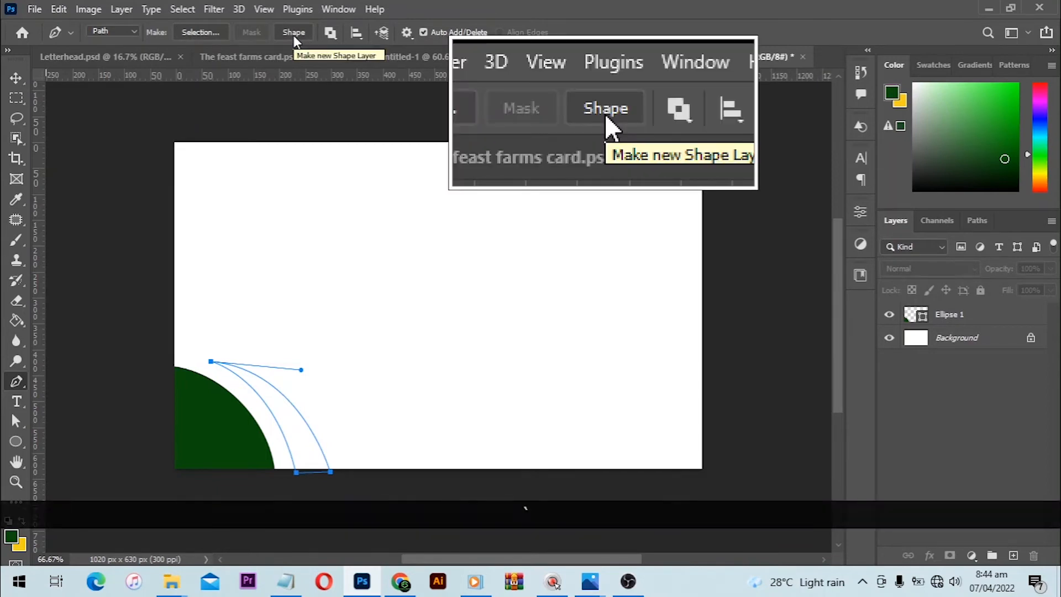
pyautogui.click(294, 32)
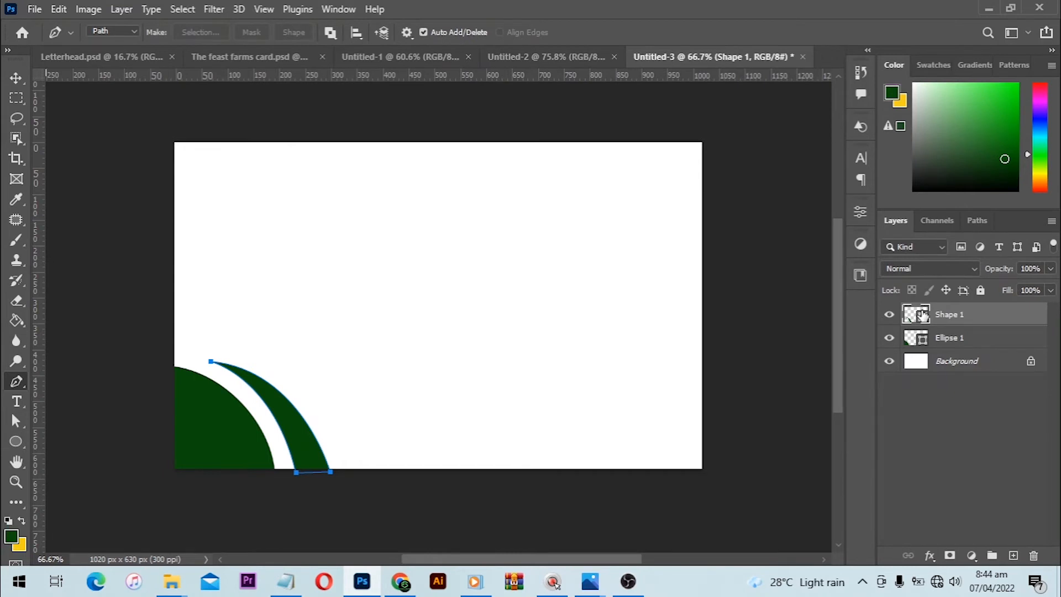
# - Set the crescent shape's fill colour to the yellow background colour, #f6cf18
pyautogui.doubleClick(915, 315)
pyautogui.click(21, 545)
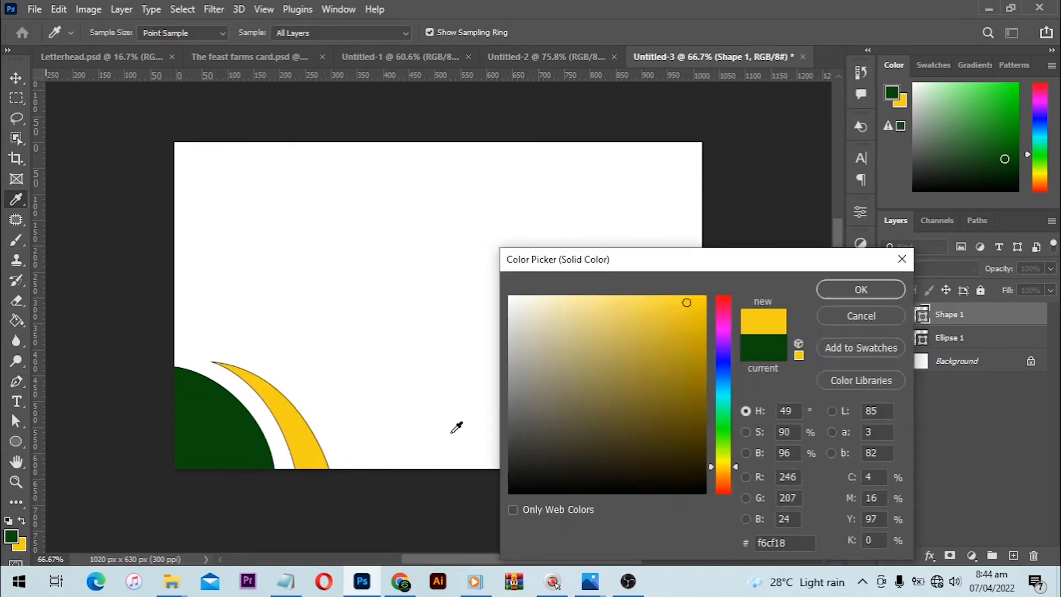
pyautogui.click(895, 292)
pyautogui.press('p')
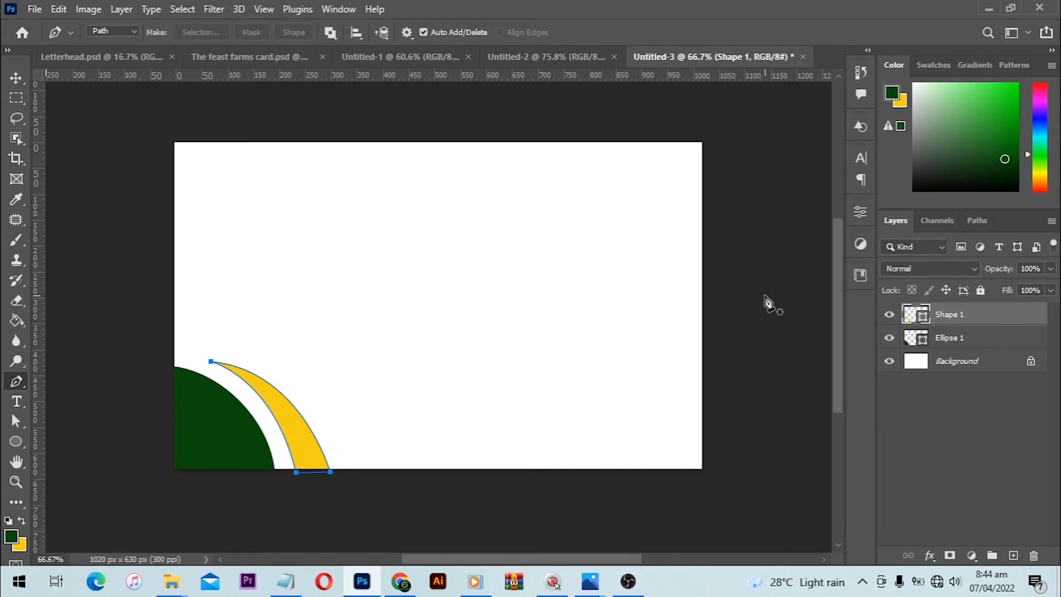
# - Remove the stroke from the yellow crescent shape
pyautogui.click(16, 442)
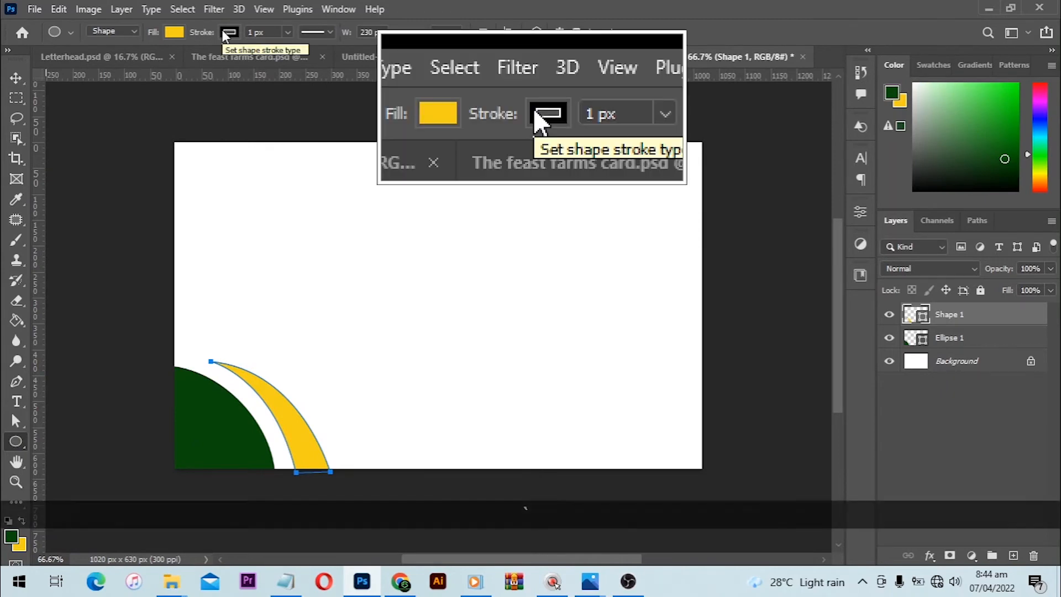
pyautogui.click(228, 32)
pyautogui.click(137, 61)
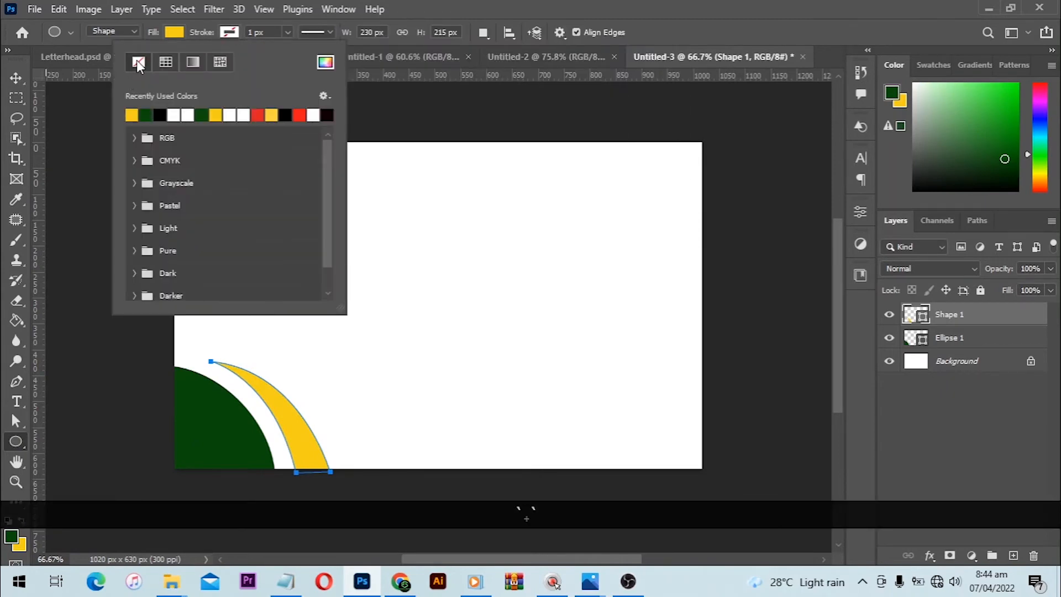
# - Nudge the yellow crescent slightly left towards the green ellipse and deselect it
pyautogui.click(19, 81)
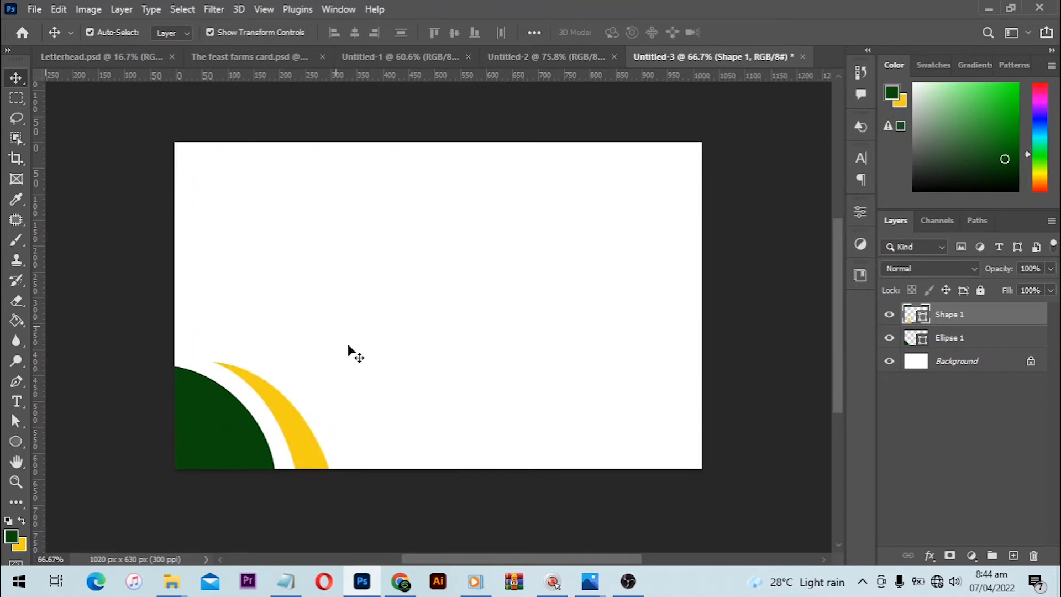
pyautogui.click(348, 347)
pyautogui.click(282, 420)
pyautogui.hotkey('ctrl', 'Left')
pyautogui.hotkey('ctrl', 'Left')
pyautogui.hotkey('ctrl', 'Left')
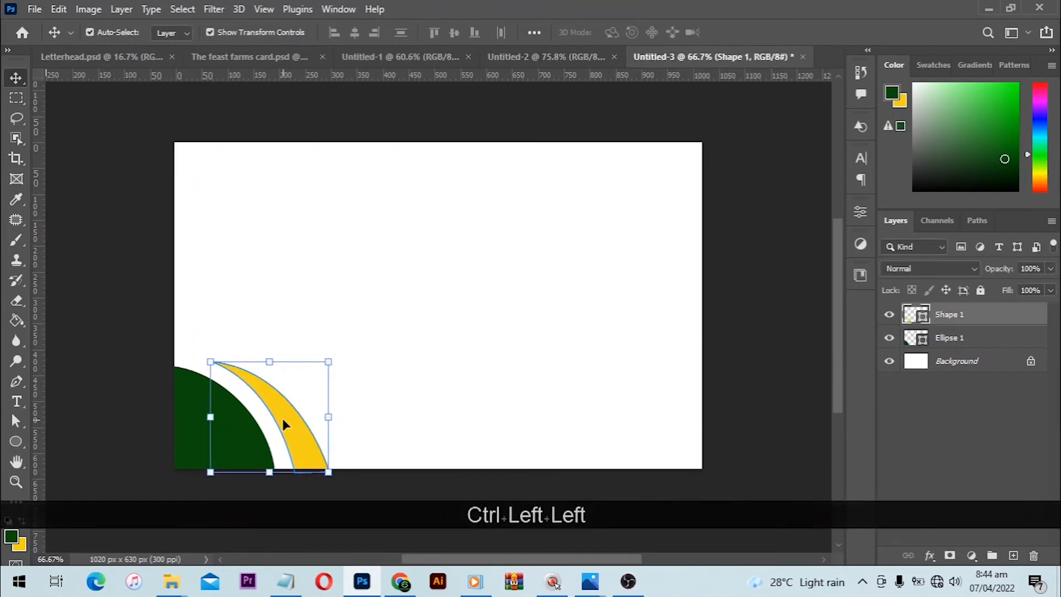
pyautogui.click(430, 353)
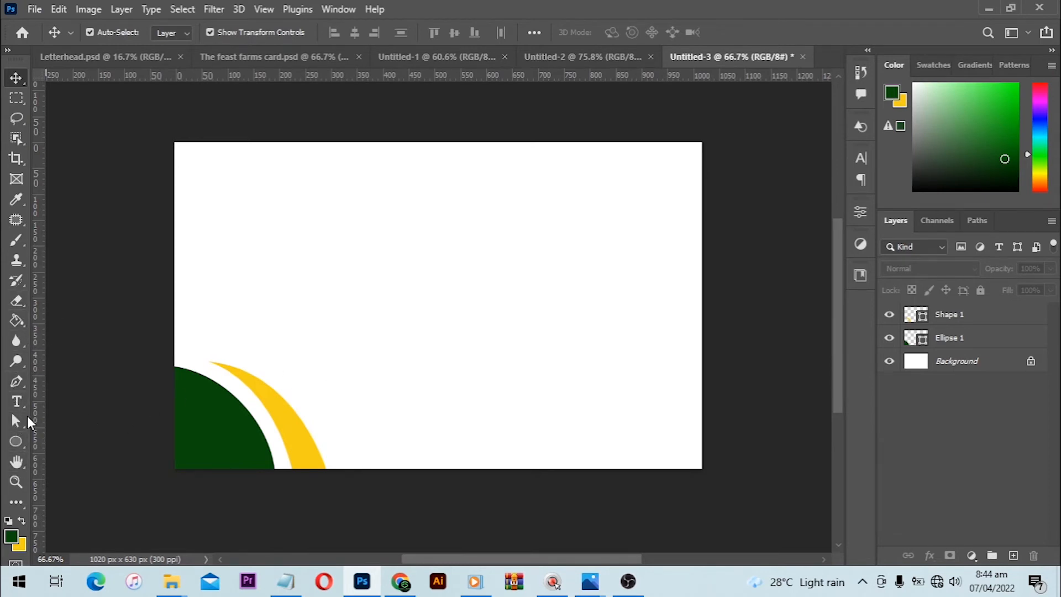
# - Draw a closed Pen tool path curving outside the yellow crescent to below the canvas, with two corner anchors beyond the canvas's right edge
pyautogui.click(17, 381)
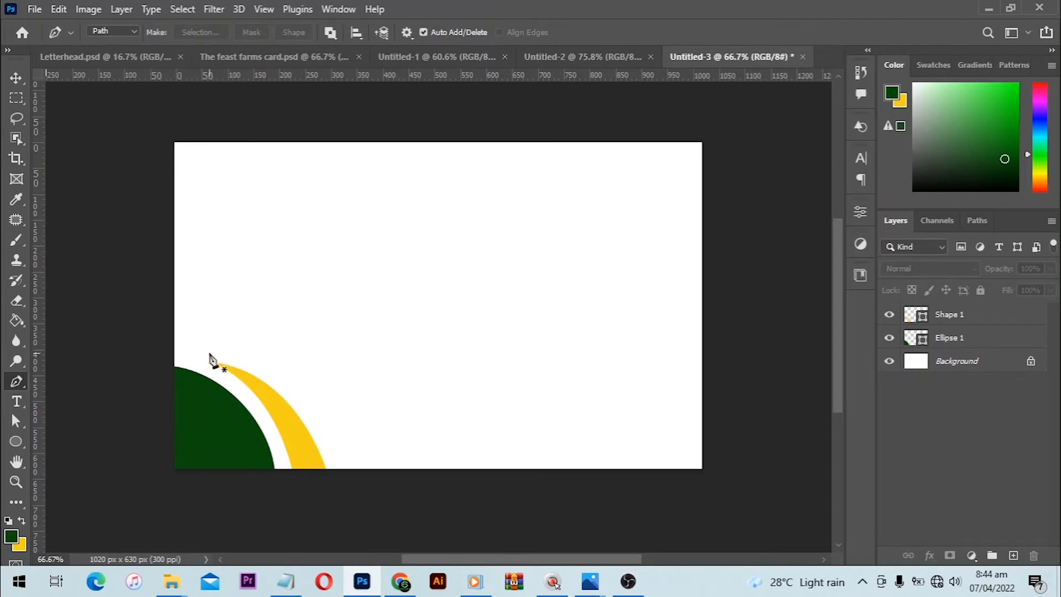
pyautogui.scroll(-2, 368, 469)
pyautogui.moveTo(347, 367); pyautogui.dragTo(398, 502)
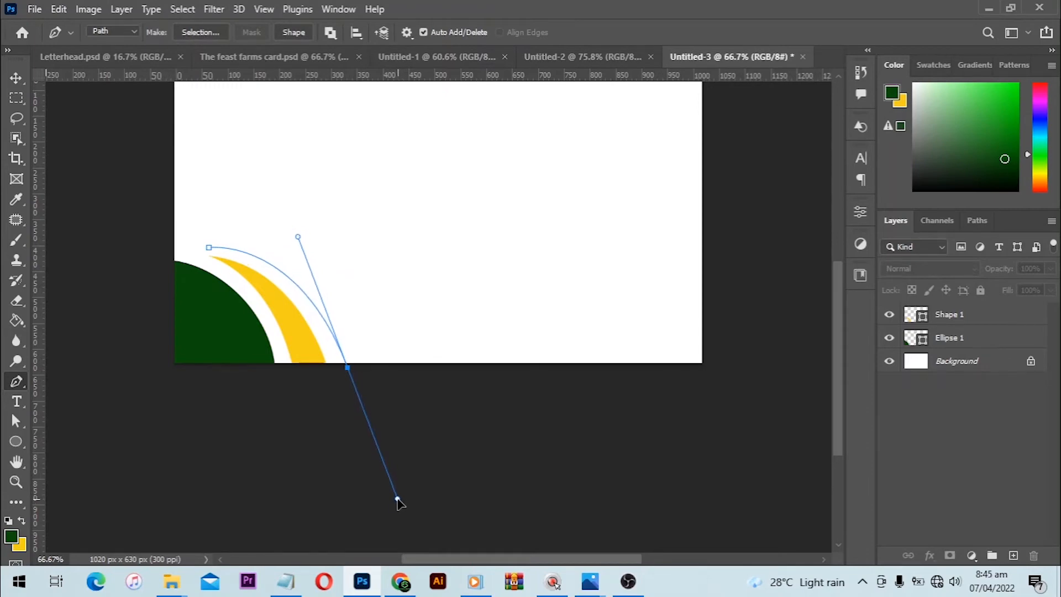
pyautogui.click(724, 382)
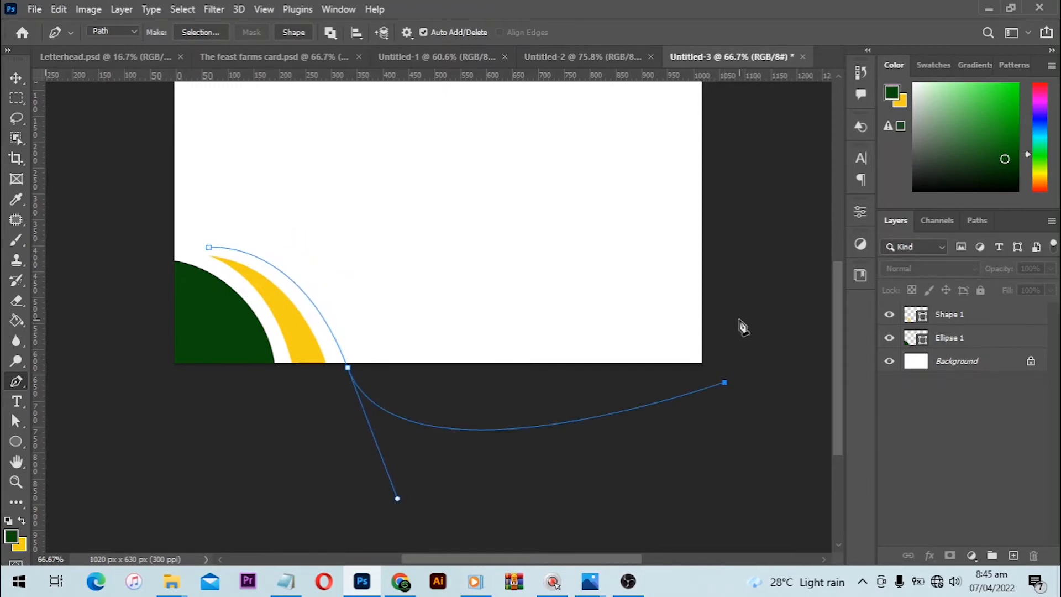
pyautogui.click(712, 292)
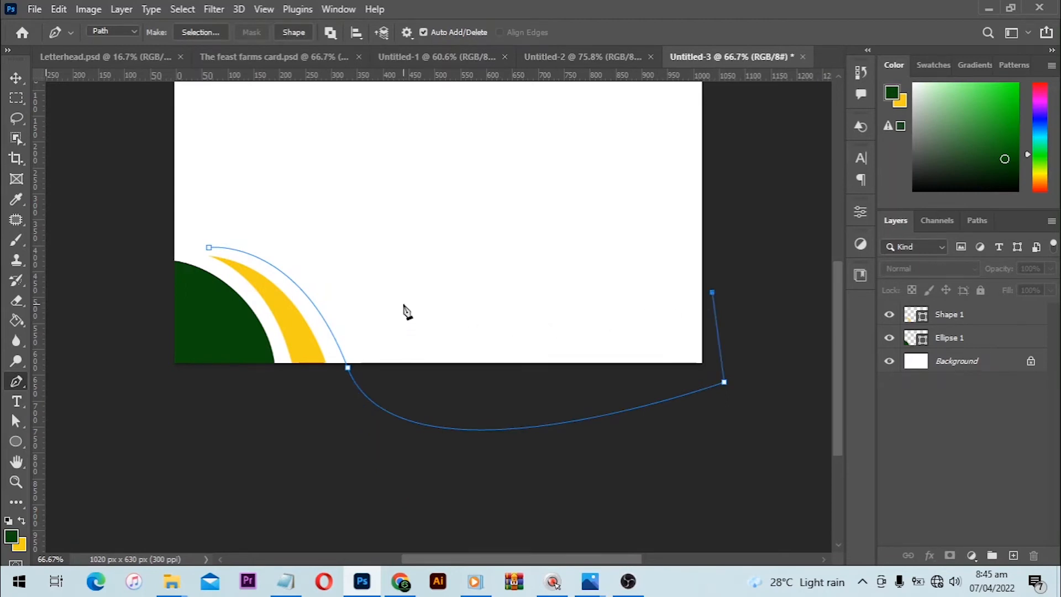
pyautogui.moveTo(403, 303); pyautogui.dragTo(293, 240)
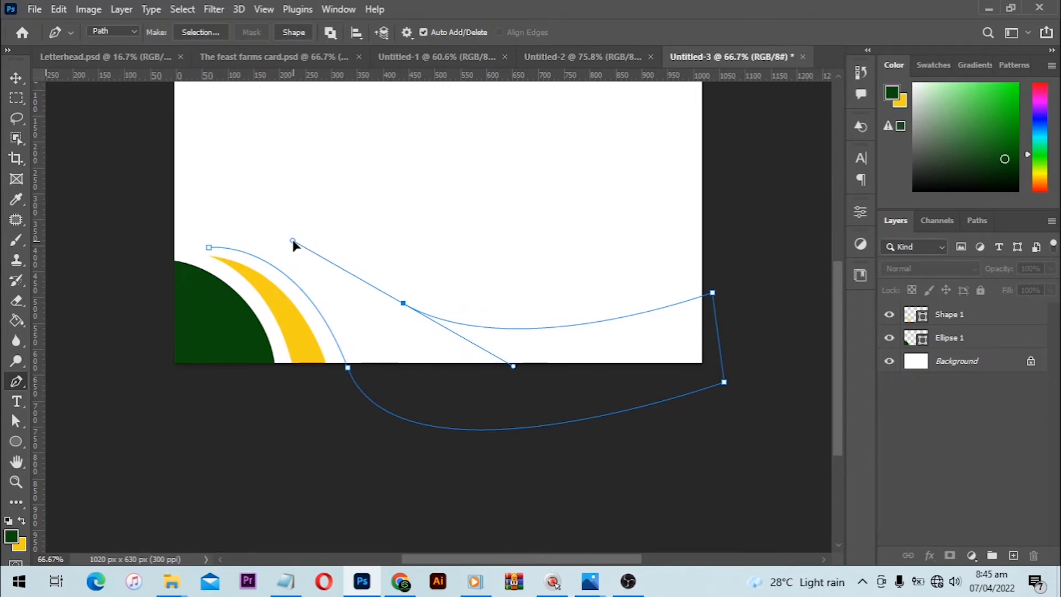
pyautogui.hotkey('ctrl', 'z')
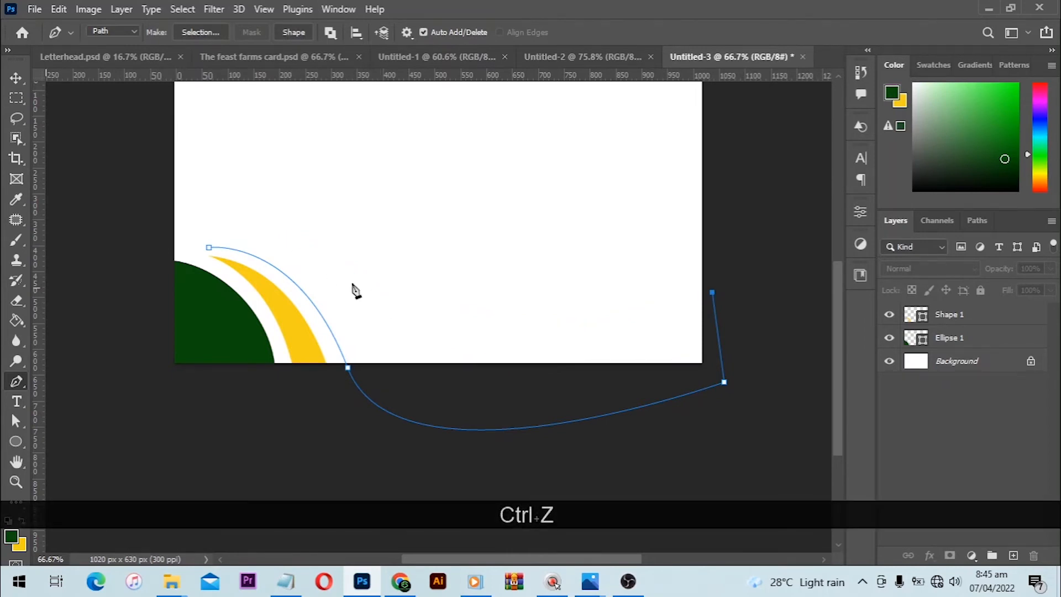
pyautogui.click(209, 248)
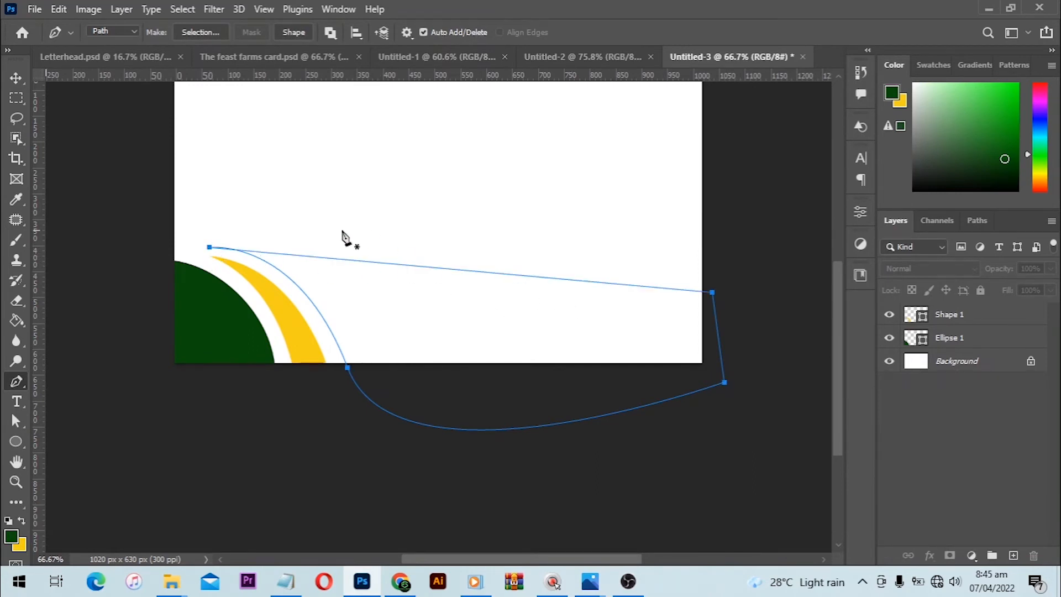
# - Bend the path's straight top edge into an S-shaped wave with two Curvature Pen tool points
pyautogui.rightClick(20, 380)
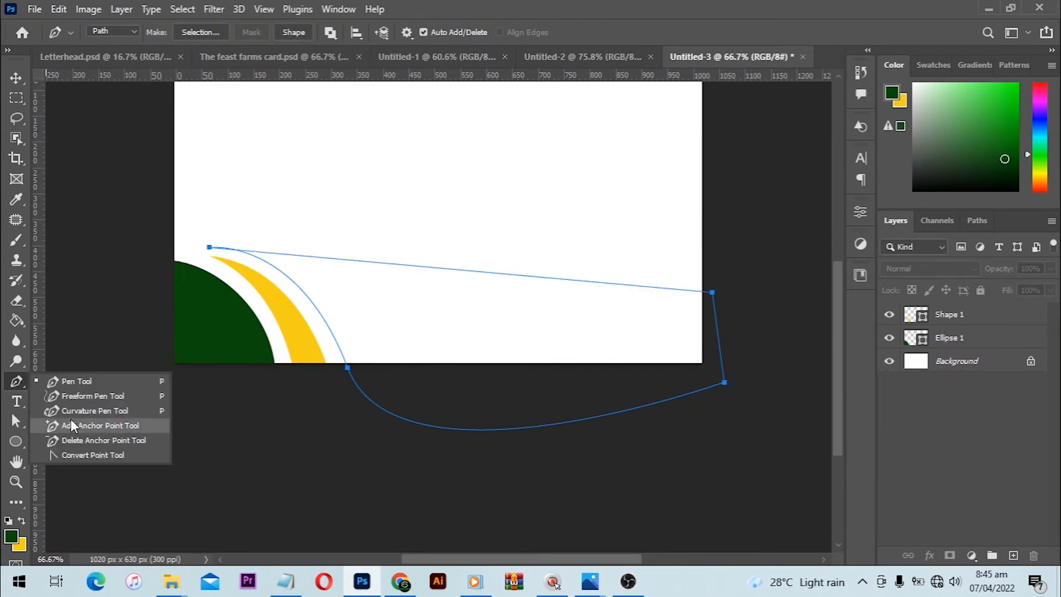
pyautogui.click(104, 414)
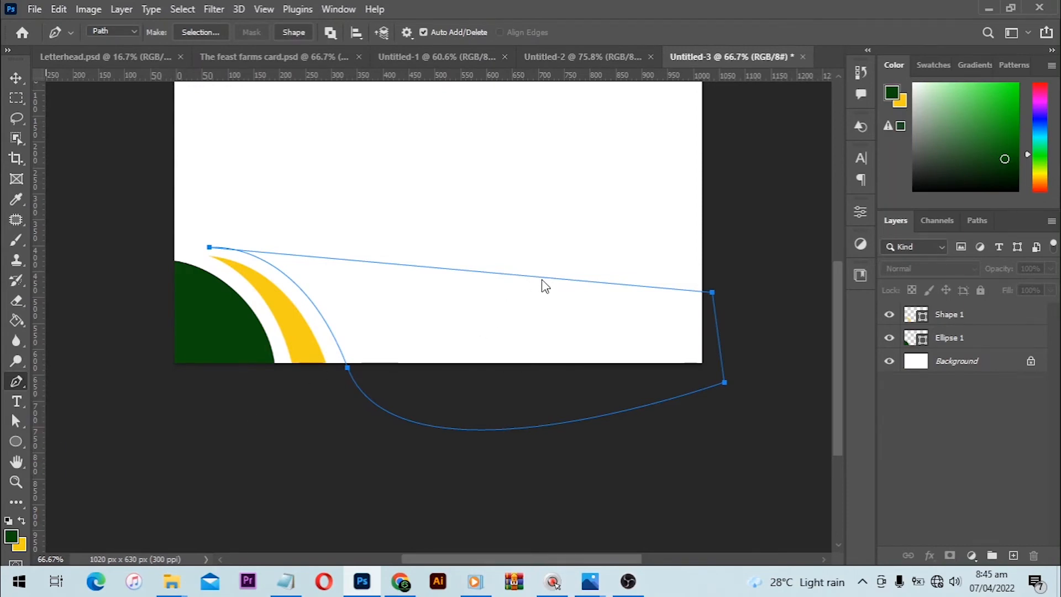
pyautogui.moveTo(544, 280); pyautogui.dragTo(534, 328)
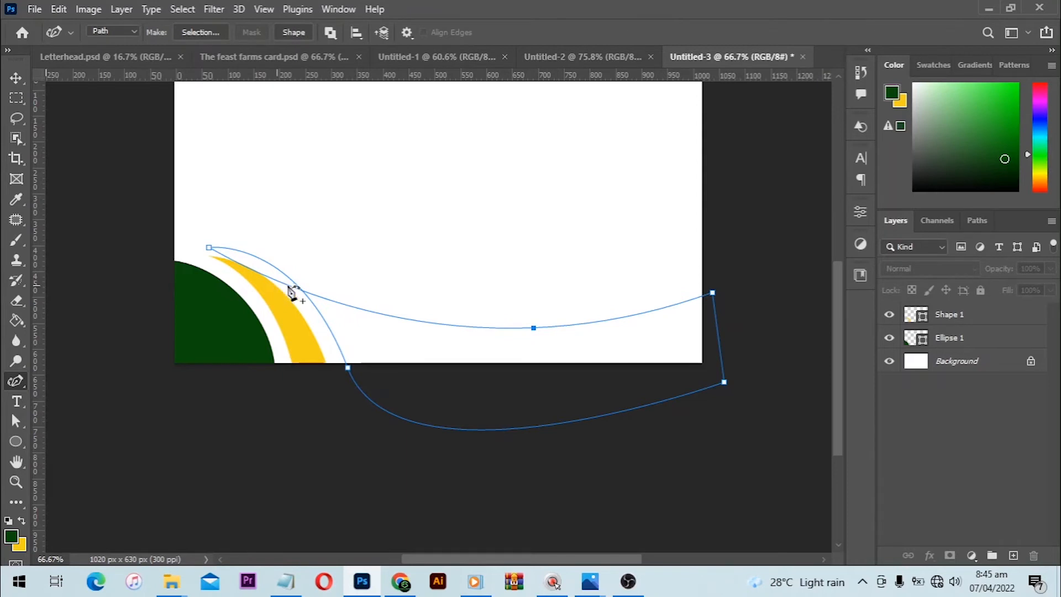
pyautogui.moveTo(292, 293); pyautogui.dragTo(303, 256)
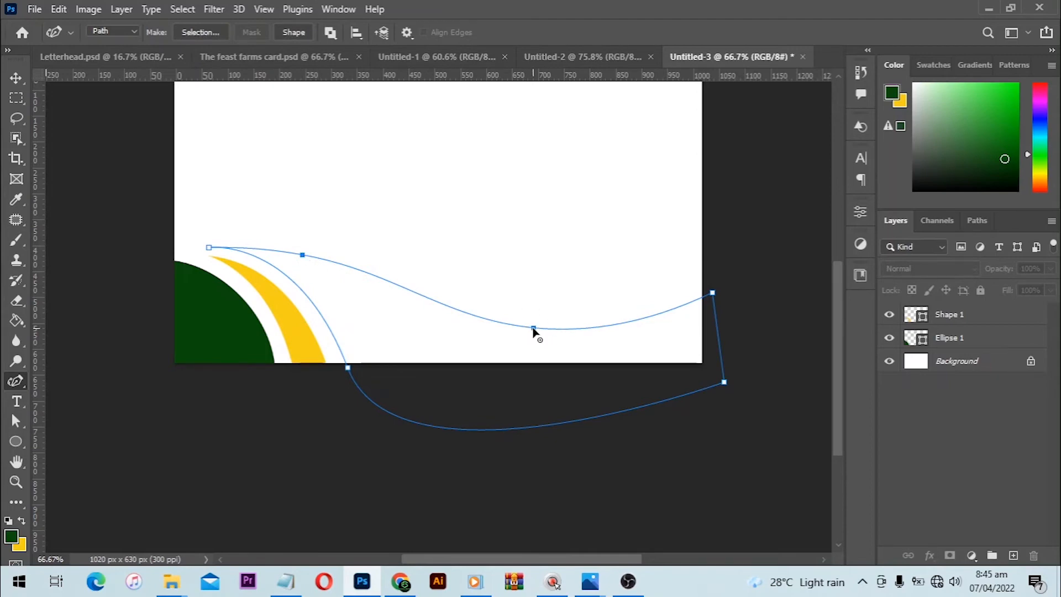
pyautogui.moveTo(533, 328); pyautogui.dragTo(517, 328)
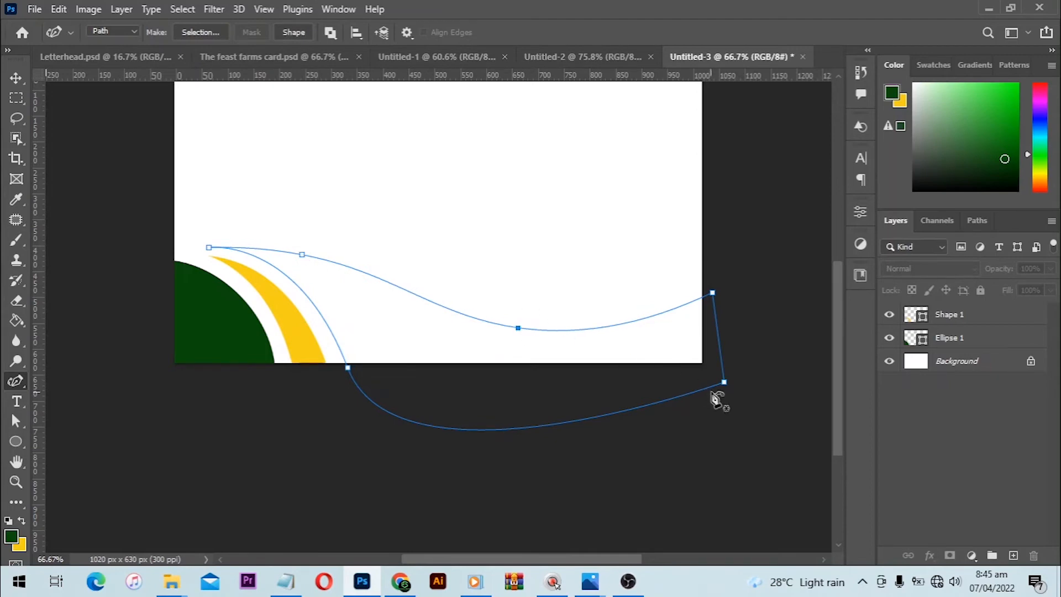
# - Convert the wavy path to a green shape layer and switch back to the Pen tool
pyautogui.click(301, 33)
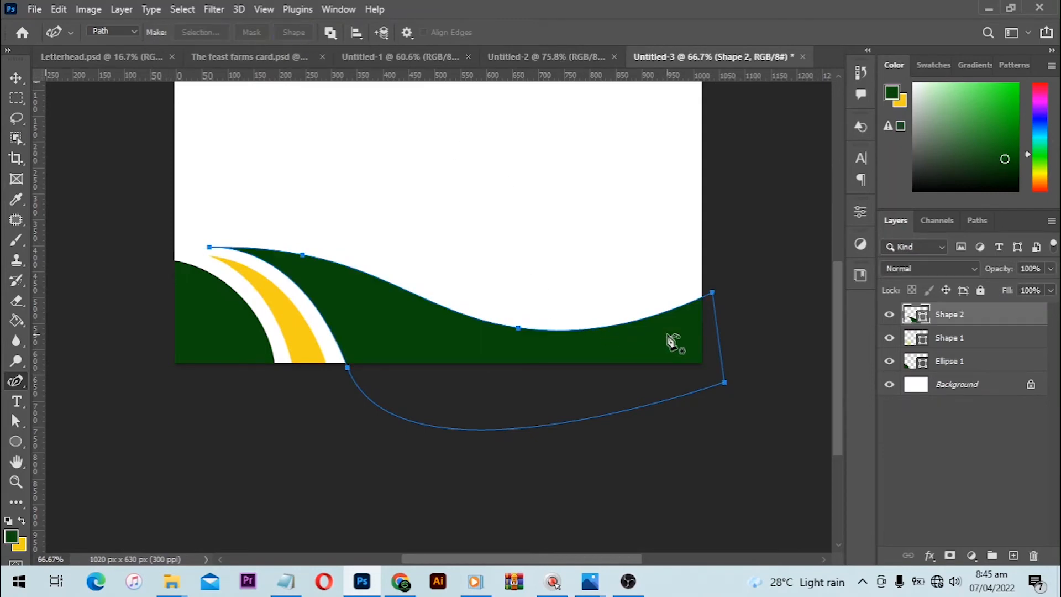
pyautogui.hotkey('ctrl', 'z')
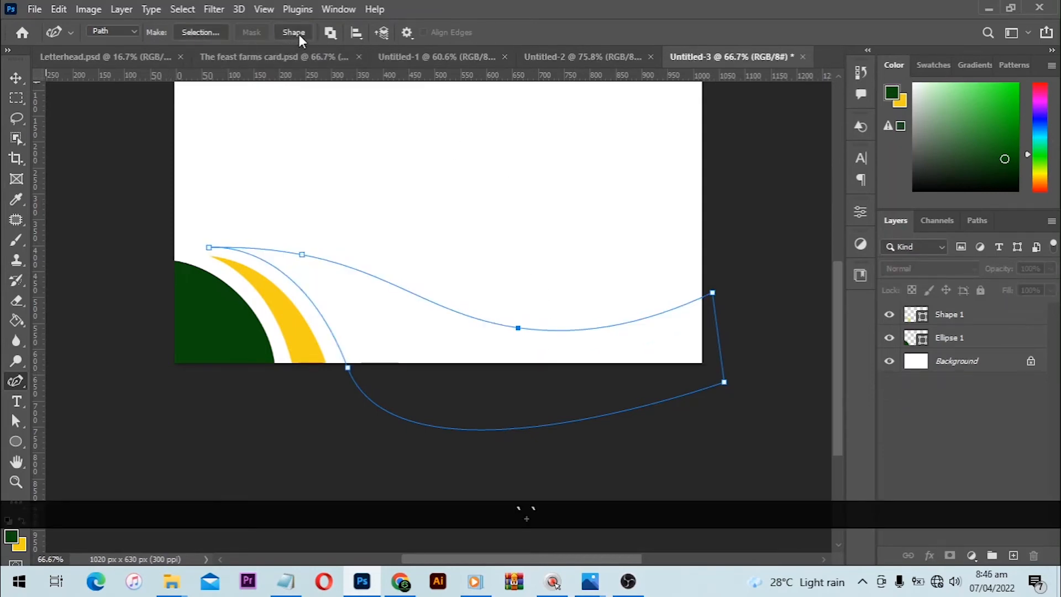
pyautogui.click(299, 34)
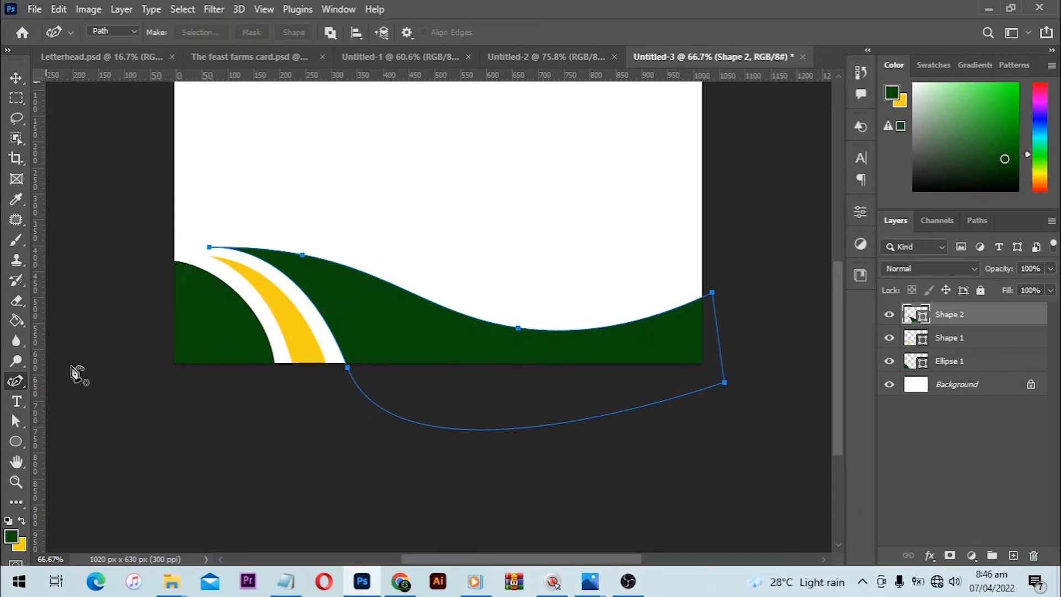
pyautogui.rightClick(13, 382)
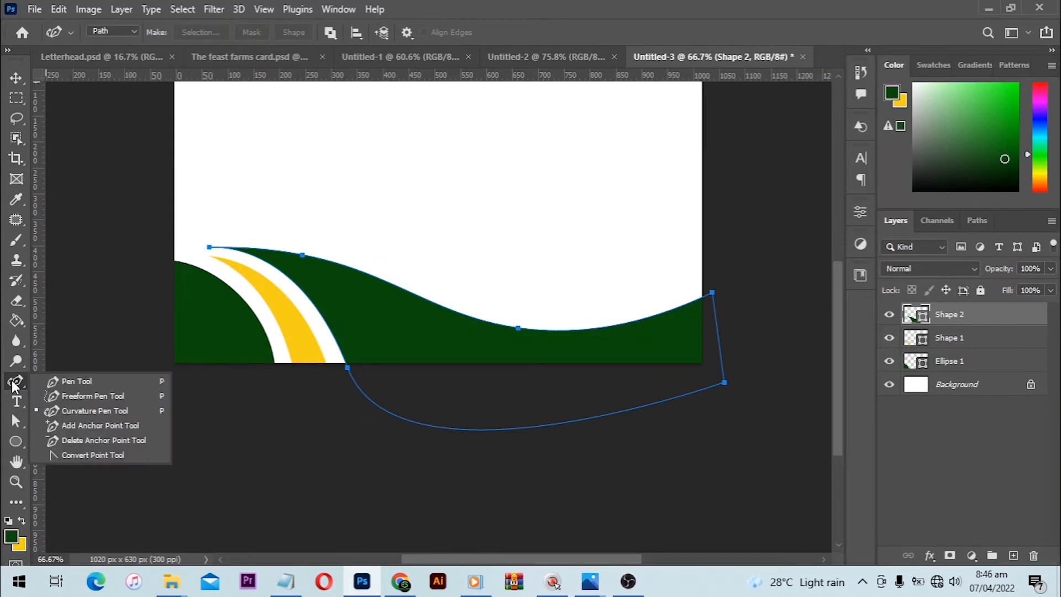
pyautogui.click(68, 380)
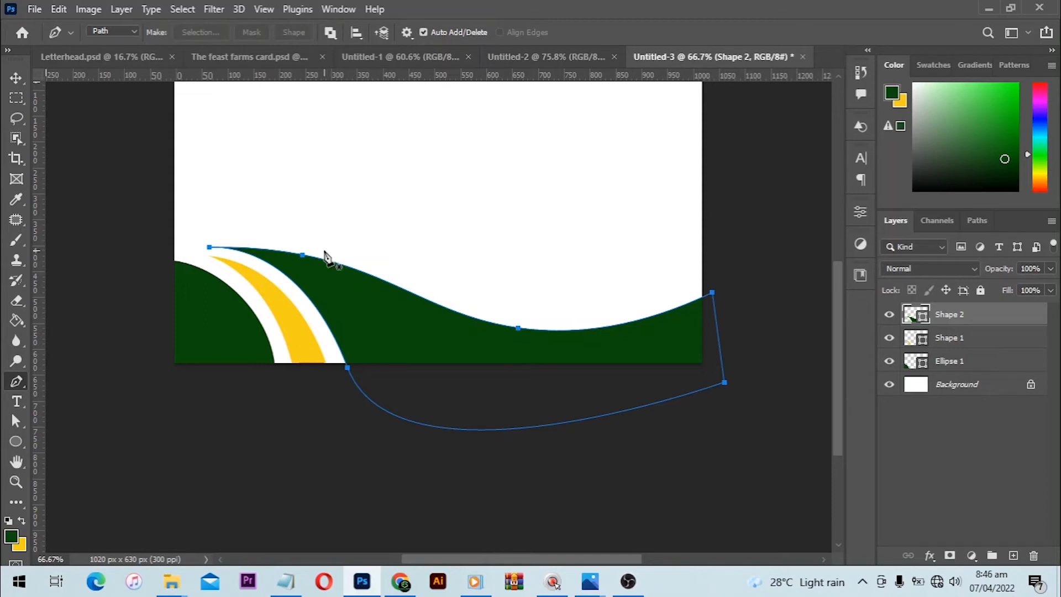
pyautogui.click(324, 248)
pyautogui.click(710, 281)
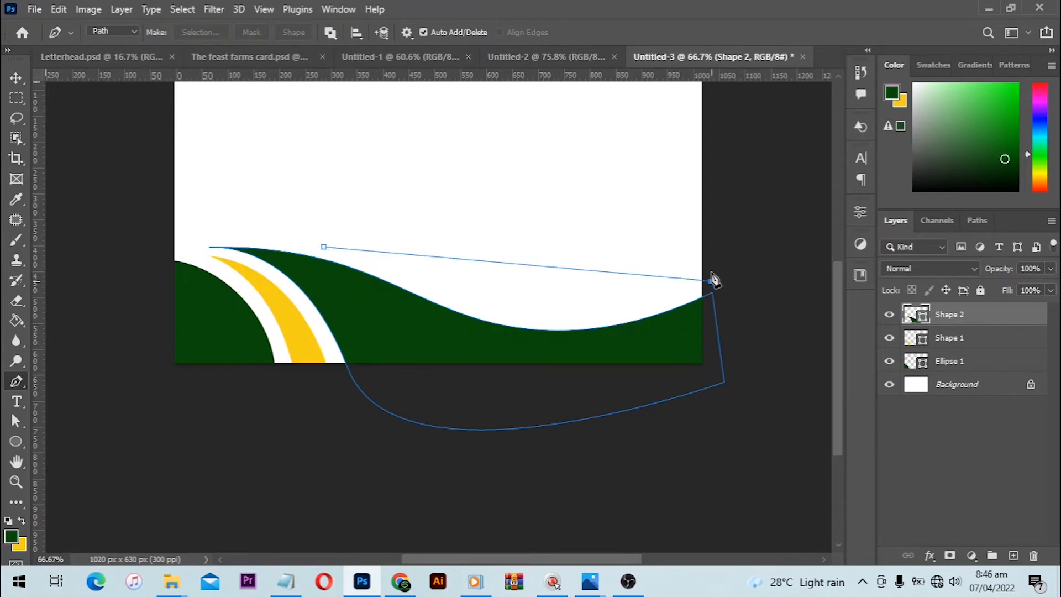
pyautogui.click(704, 235)
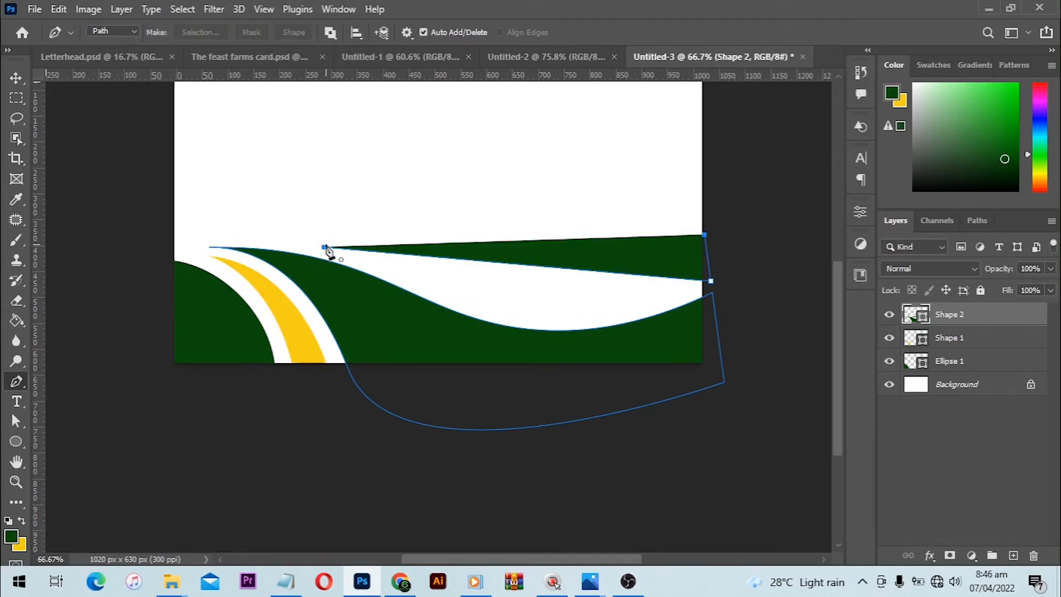
pyautogui.hotkey('ctrl', 'z')
pyautogui.hotkey('ctrl', 'z')
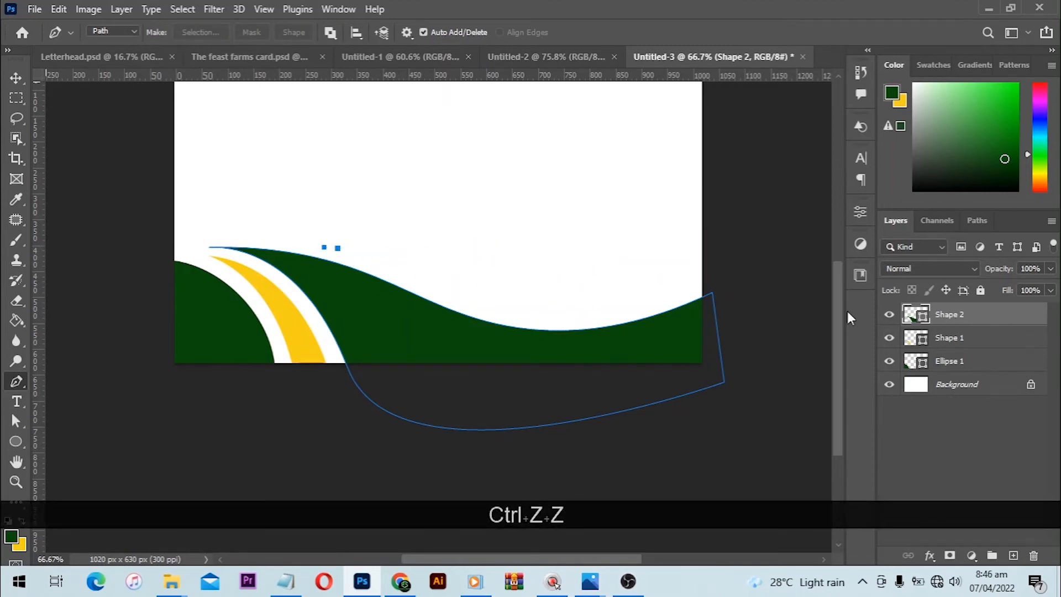
pyautogui.hotkey('ctrl', 'z')
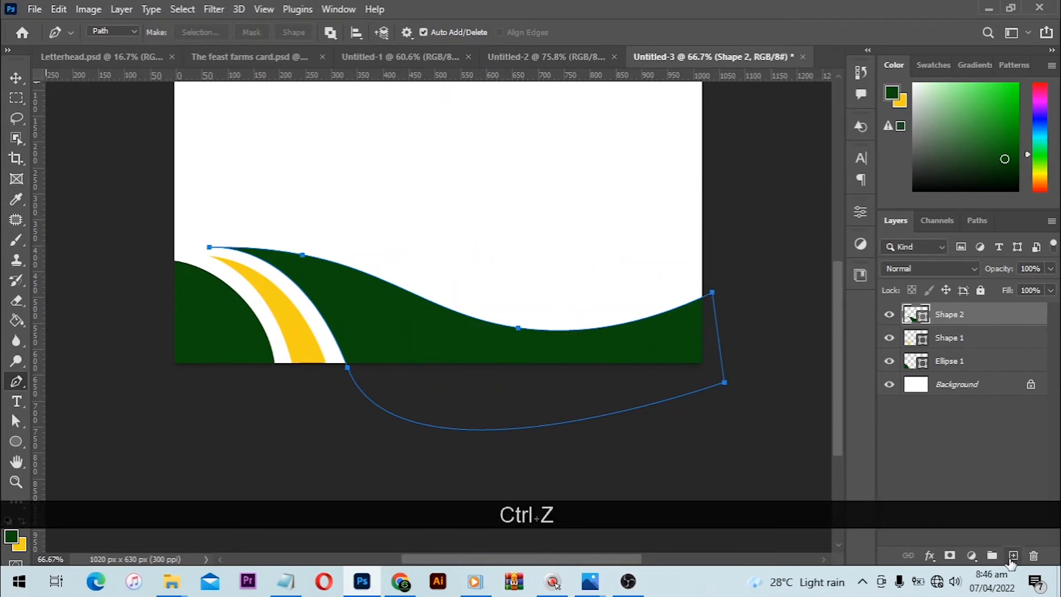
# - On a new layer, draw a closed, thin triangular Pen tool path above the green wave, reaching past the canvas's right edge, and shift it slightly upward
pyautogui.click(1013, 555)
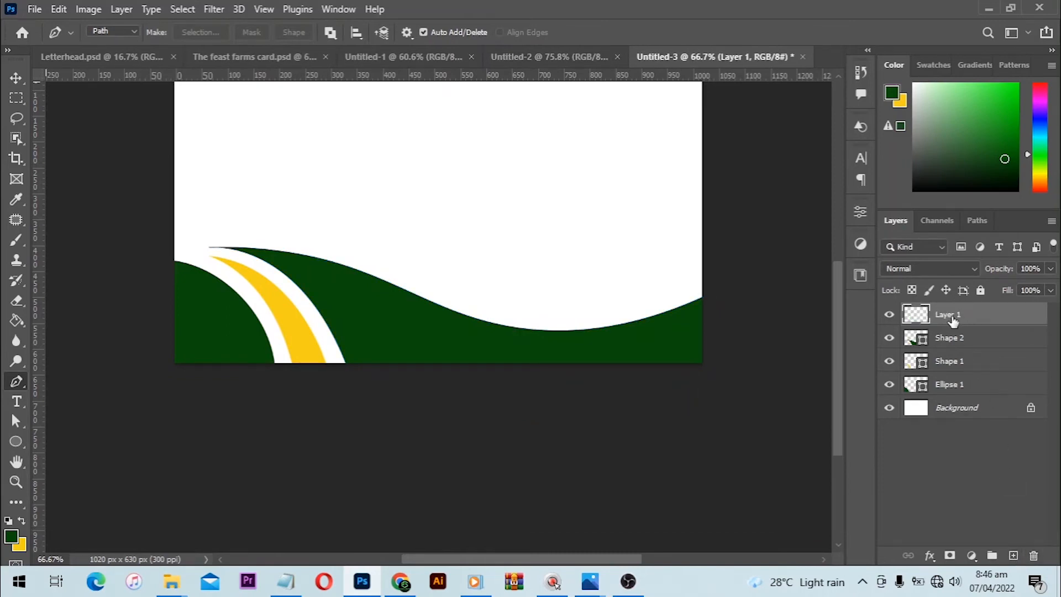
pyautogui.click(296, 241)
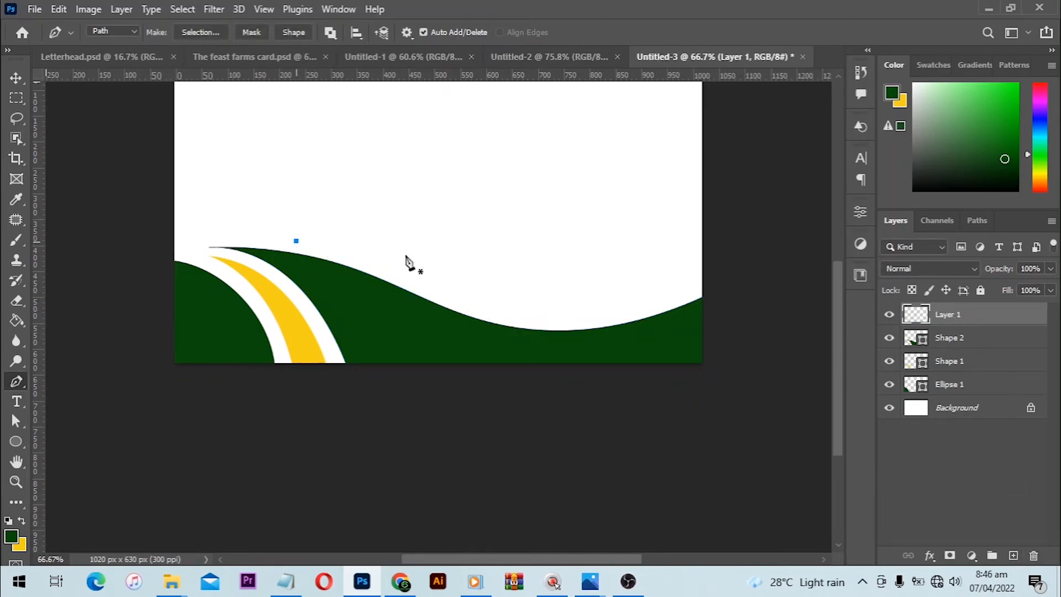
pyautogui.moveTo(709, 276); pyautogui.dragTo(710, 247)
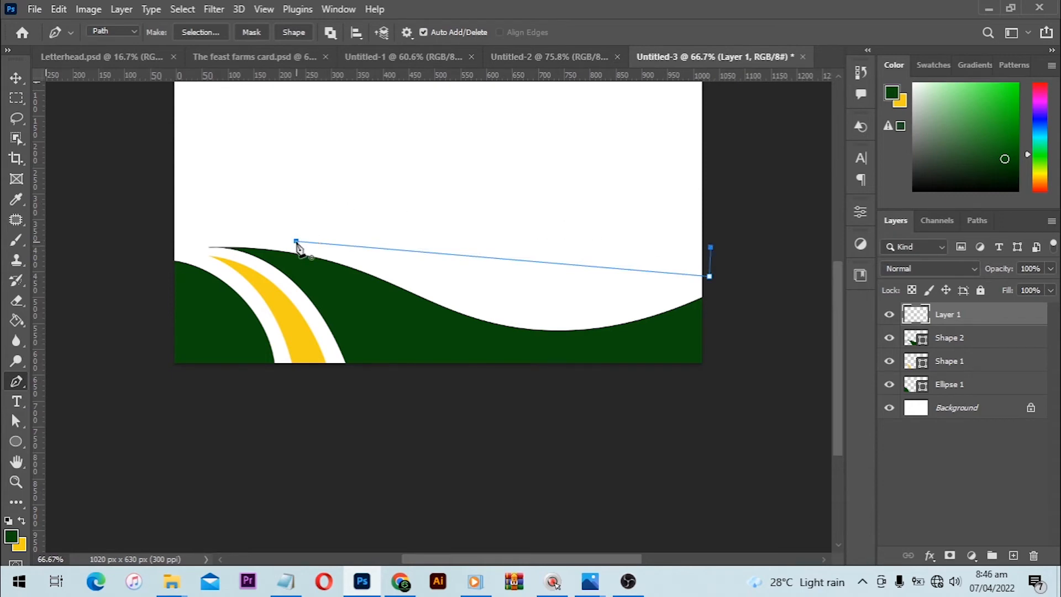
pyautogui.press('ctrl')
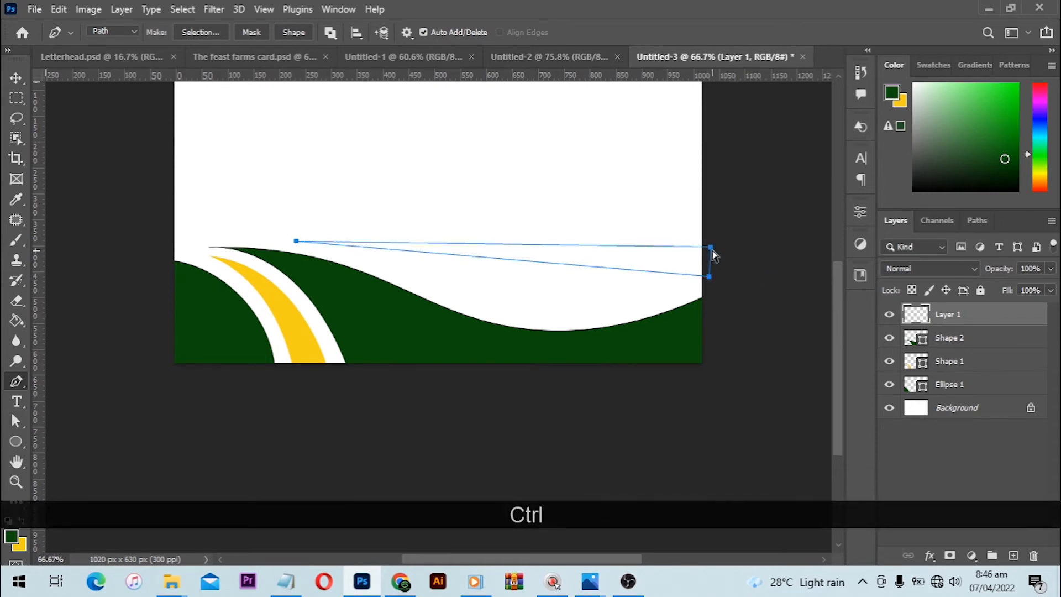
pyautogui.moveTo(713, 255); pyautogui.dragTo(712, 232)
pyautogui.press('ctrl')
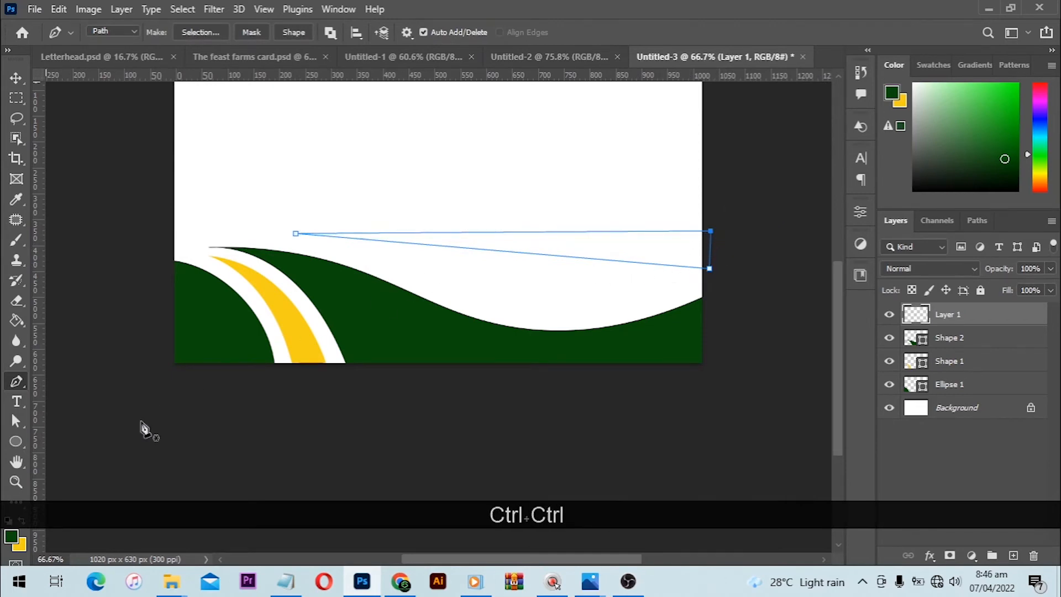
# - Bend the path's lower and upper long edges into roughly parallel S-shaped waves with two Curvature Pen tool points on each
pyautogui.rightClick(17, 381)
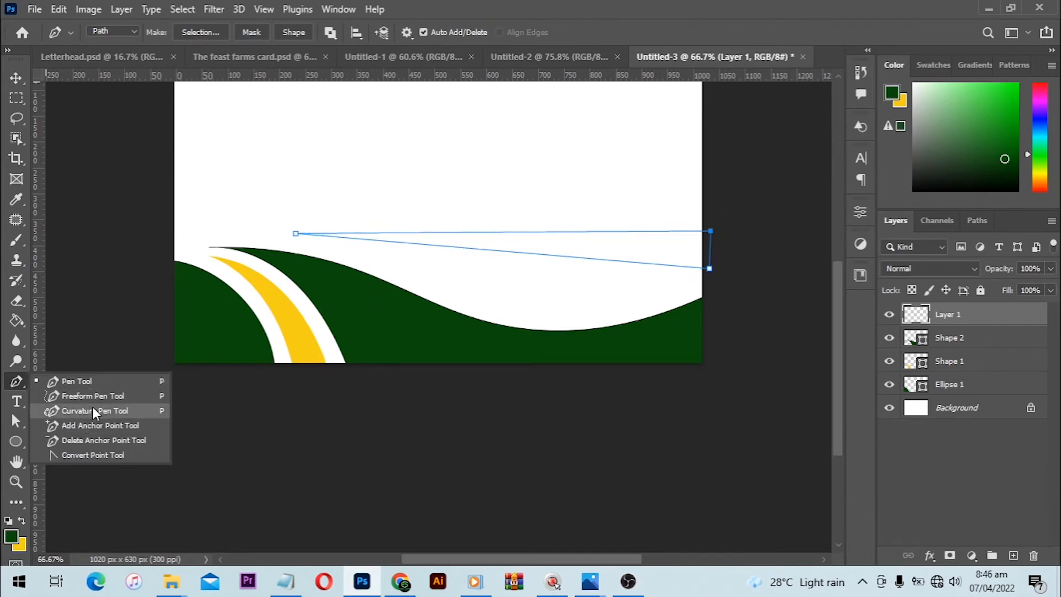
pyautogui.click(95, 412)
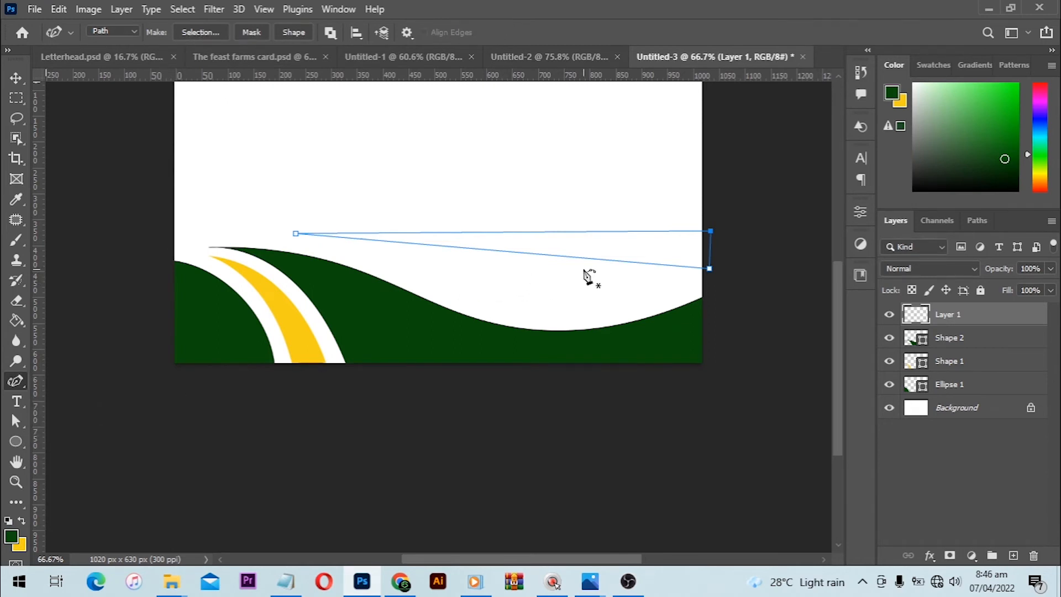
pyautogui.moveTo(578, 259); pyautogui.dragTo(629, 296)
pyautogui.click(405, 273)
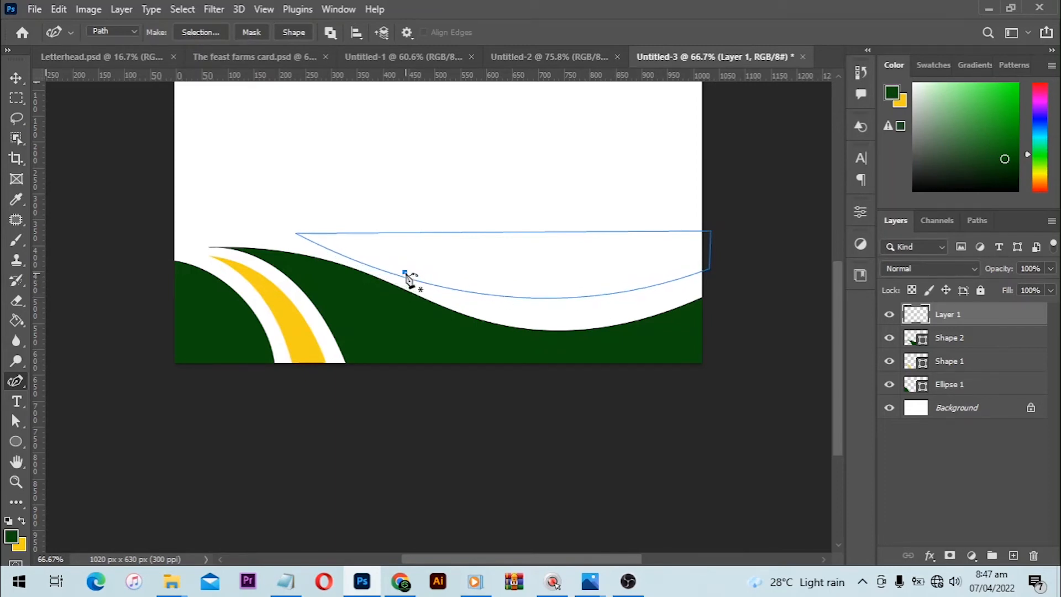
pyautogui.hotkey('ctrl', 'z')
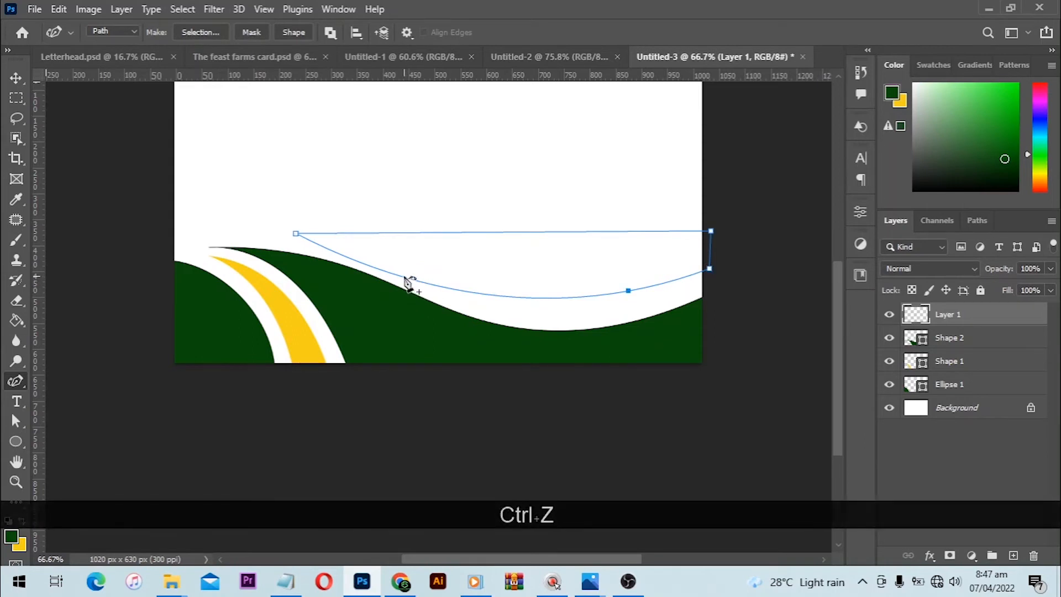
pyautogui.click(403, 262)
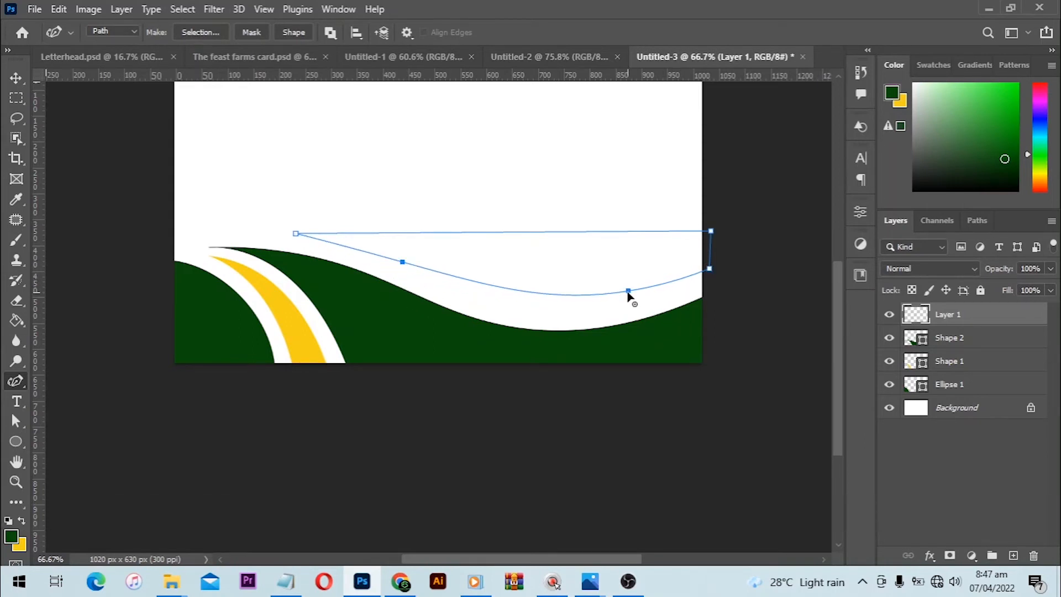
pyautogui.moveTo(629, 292); pyautogui.dragTo(617, 299)
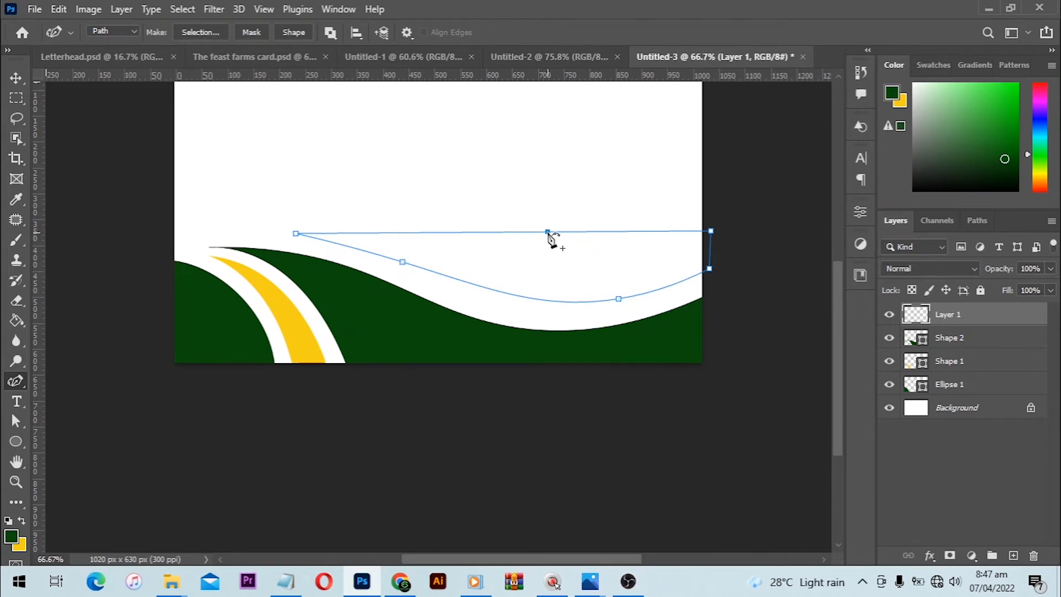
pyautogui.moveTo(548, 232); pyautogui.dragTo(617, 266)
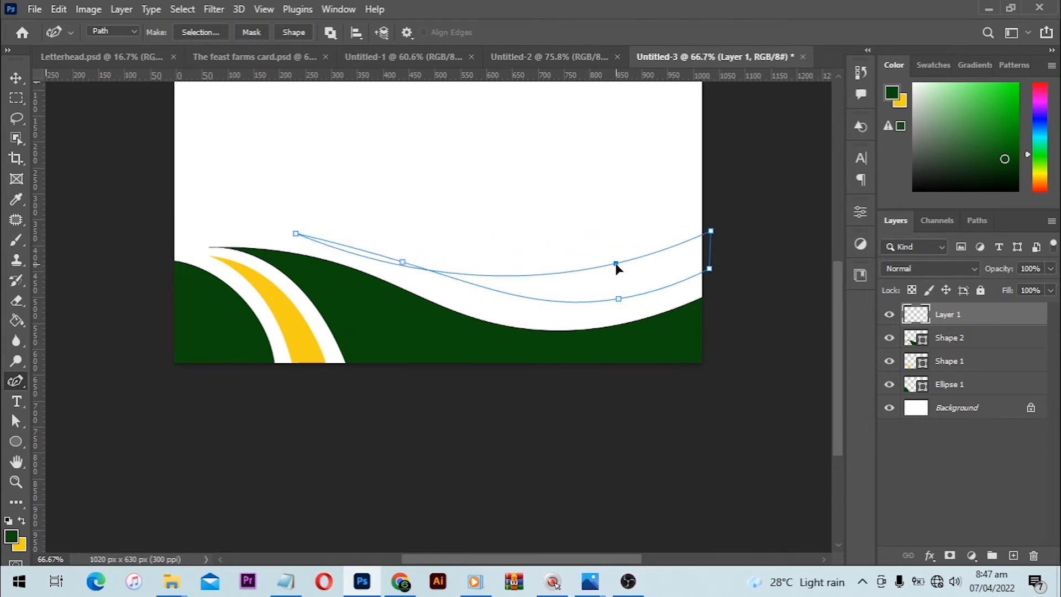
pyautogui.moveTo(402, 262); pyautogui.dragTo(397, 247)
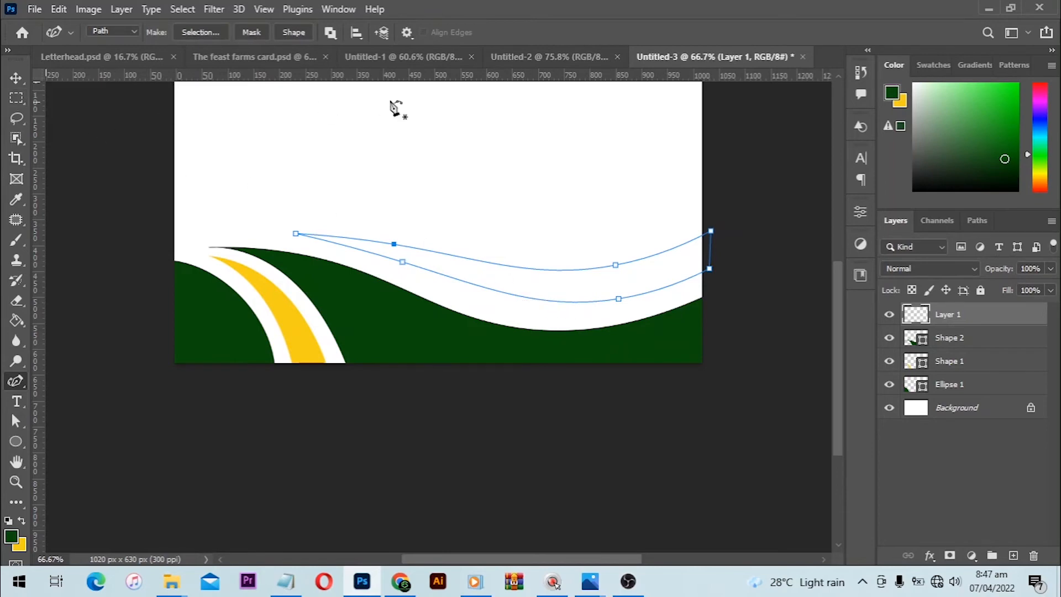
# - Convert the wavy band path to a shape layer, move it slightly down towards the green wave and deselect it
pyautogui.click(298, 33)
pyautogui.press('v')
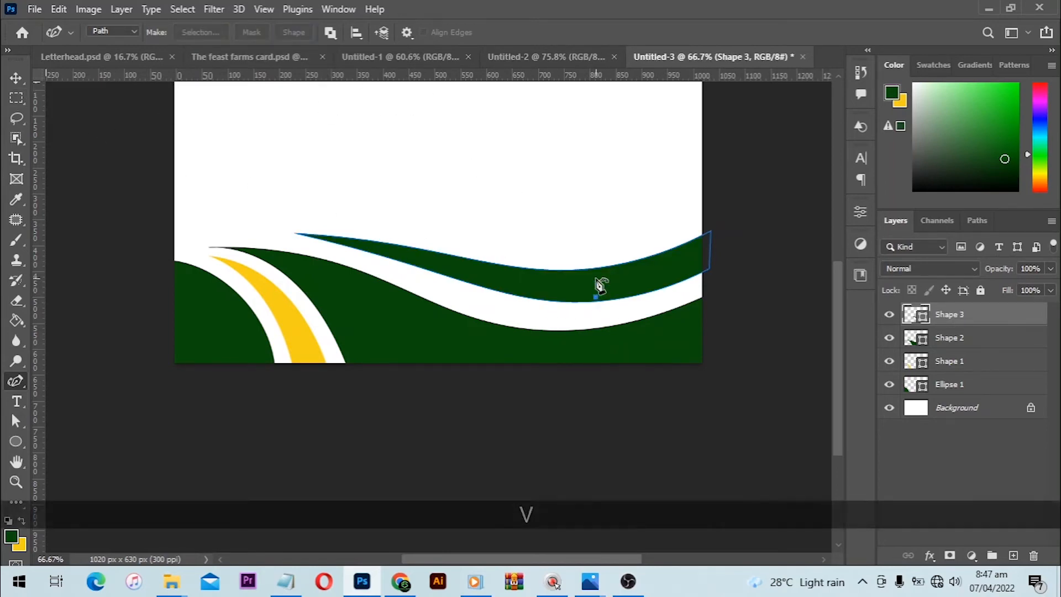
pyautogui.moveTo(561, 290); pyautogui.dragTo(558, 299)
pyautogui.click(773, 261)
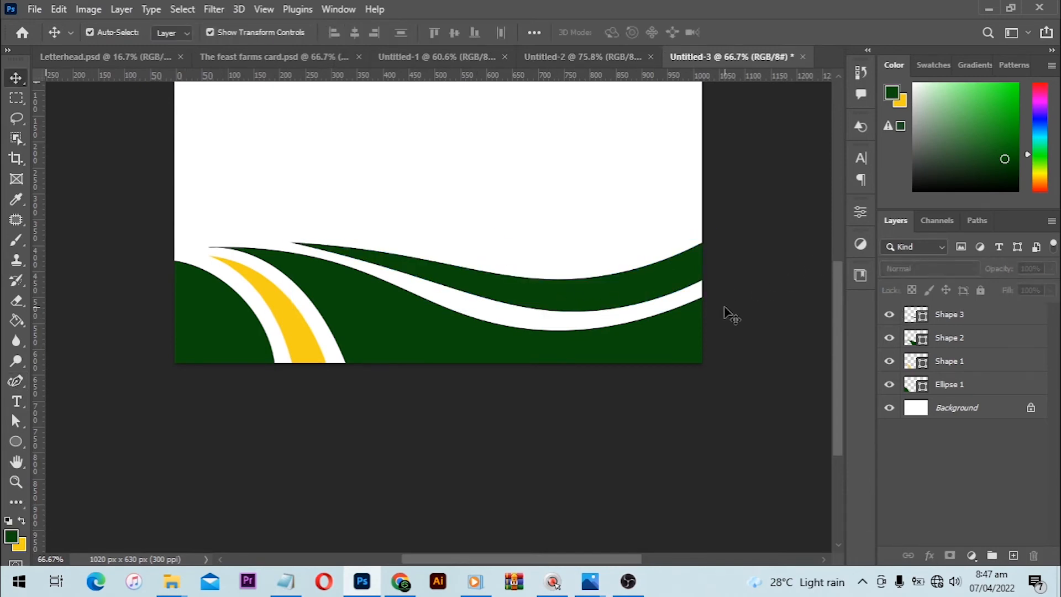
# - Recolour the upper wavy band with the yellow sampled from the crescent
pyautogui.click(653, 285)
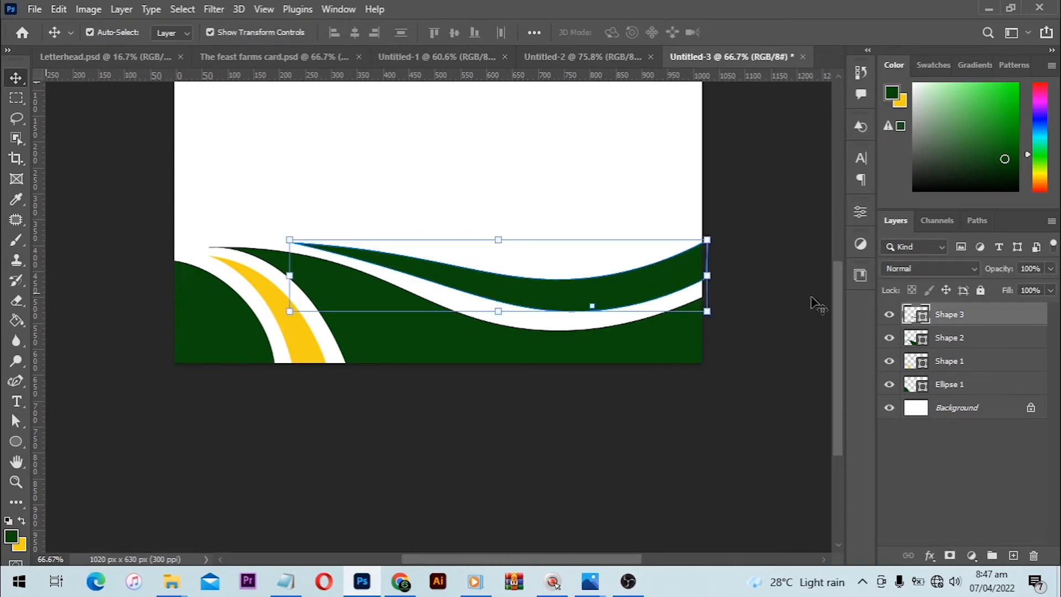
pyautogui.doubleClick(920, 314)
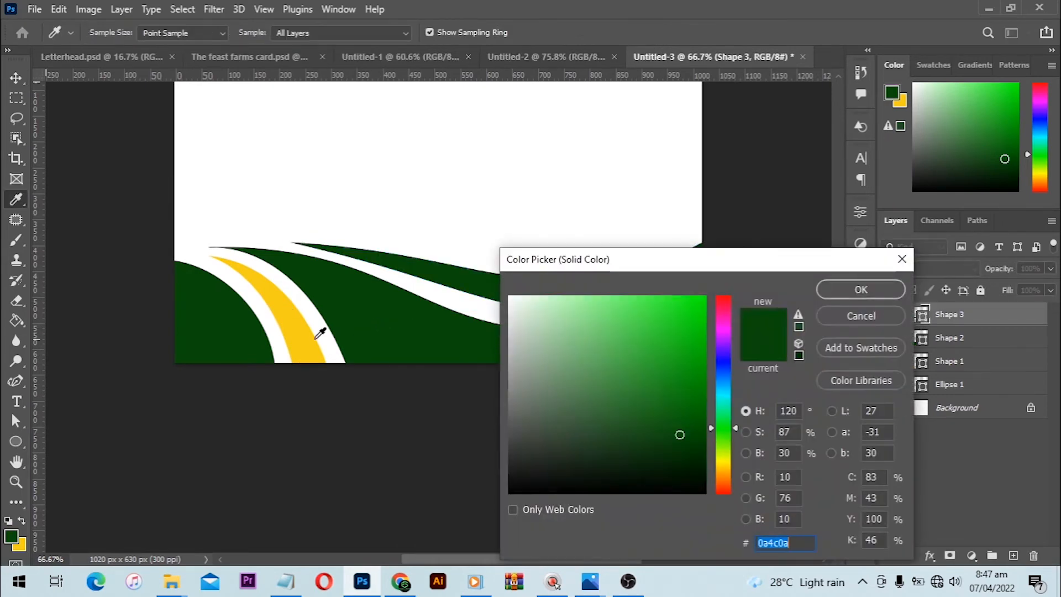
pyautogui.click(318, 331)
pyautogui.press('Return')
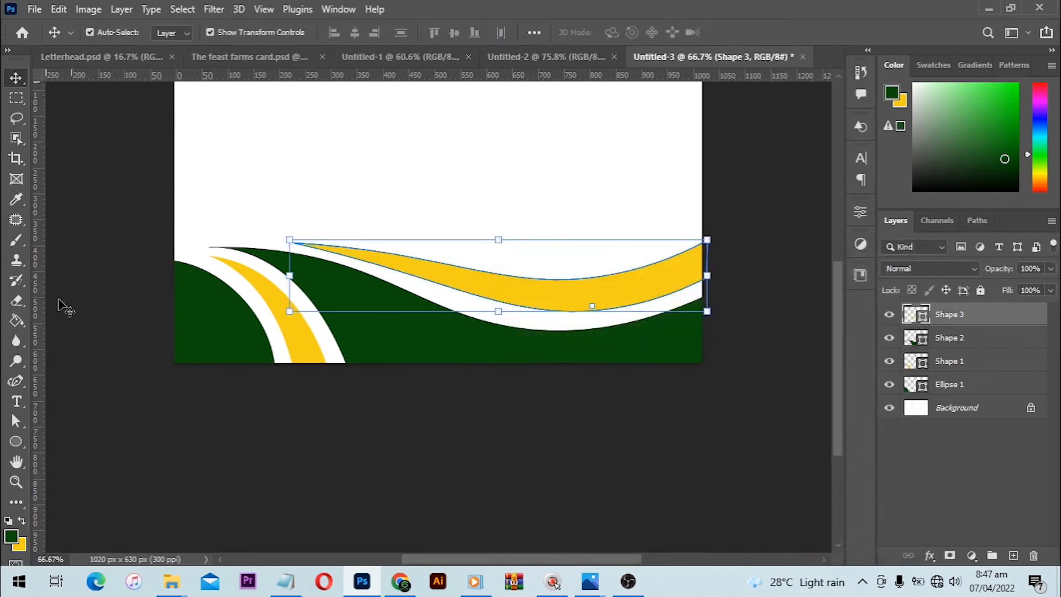
# - Remove the stroke from the yellow wavy band and deselect it
pyautogui.click(21, 449)
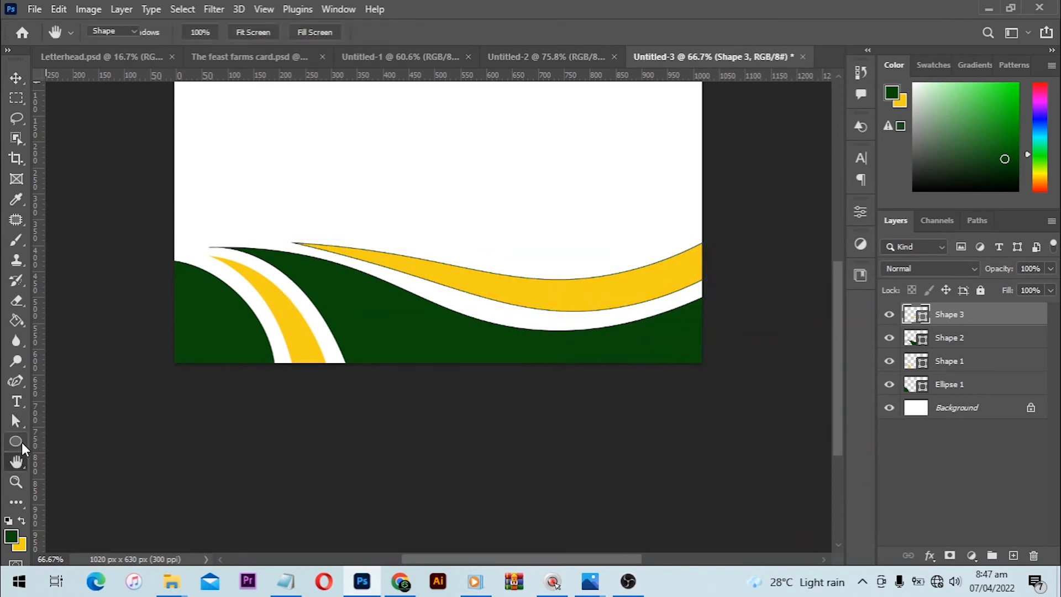
pyautogui.click(229, 32)
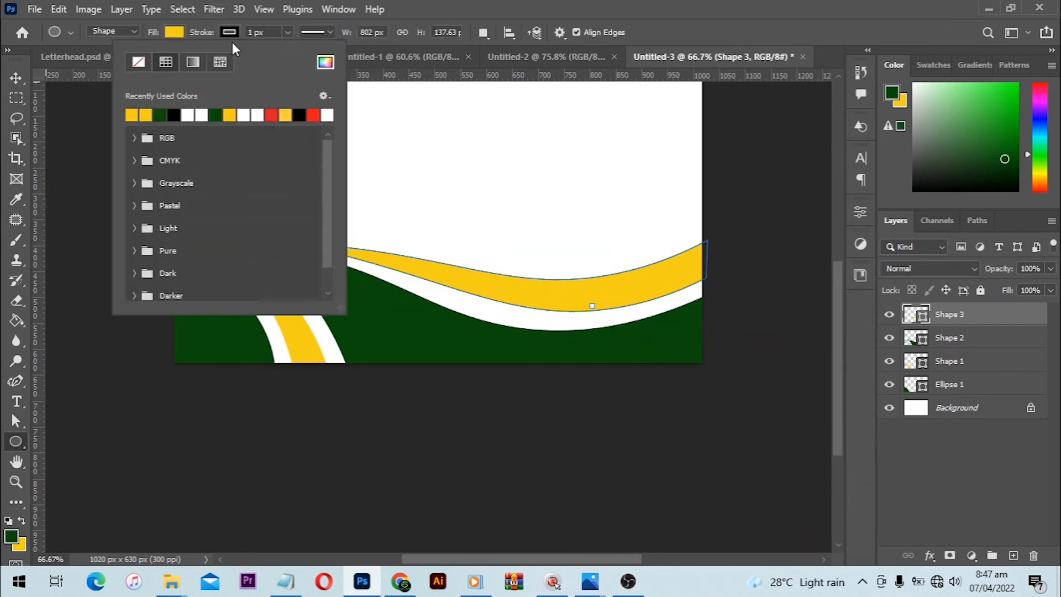
pyautogui.click(143, 65)
pyautogui.click(16, 78)
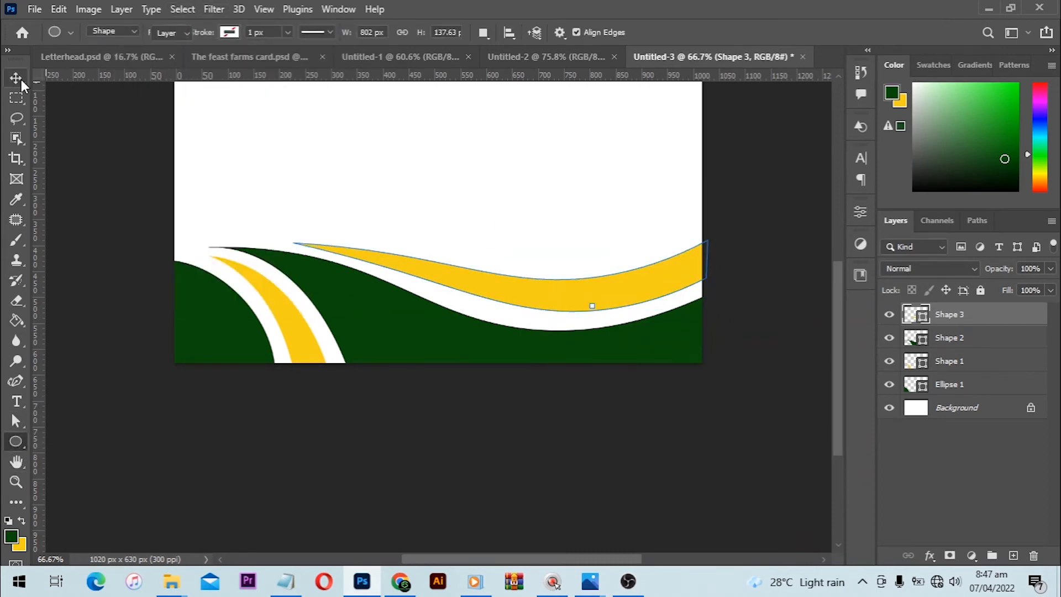
pyautogui.click(769, 187)
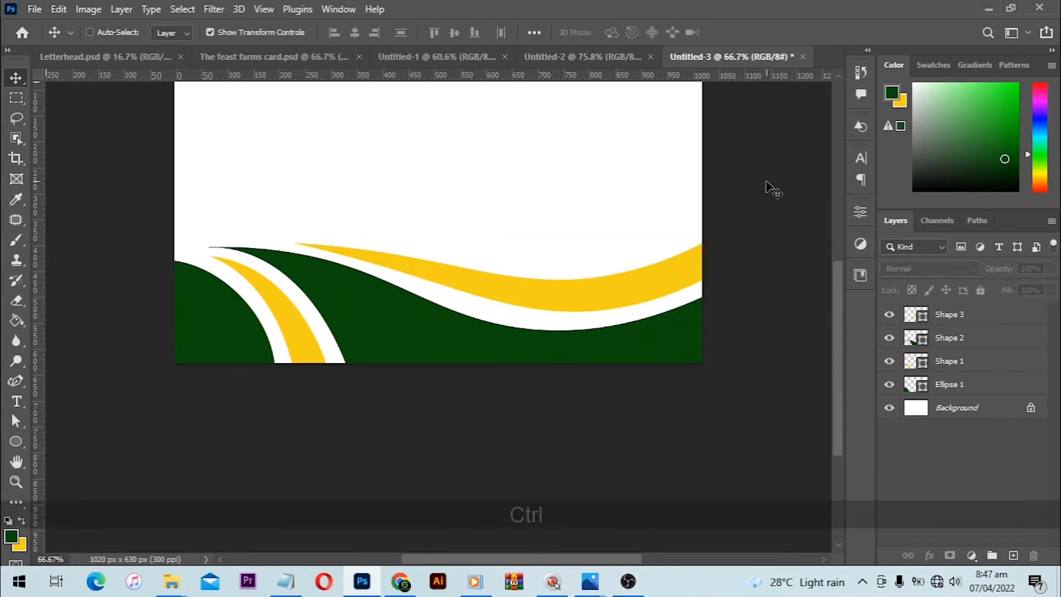
# - Copy the Logo group, the THE FEAST FARMS title and its tagline from Untitled-2 into the white area of Untitled-3
pyautogui.hotkey('ctrl', '0')
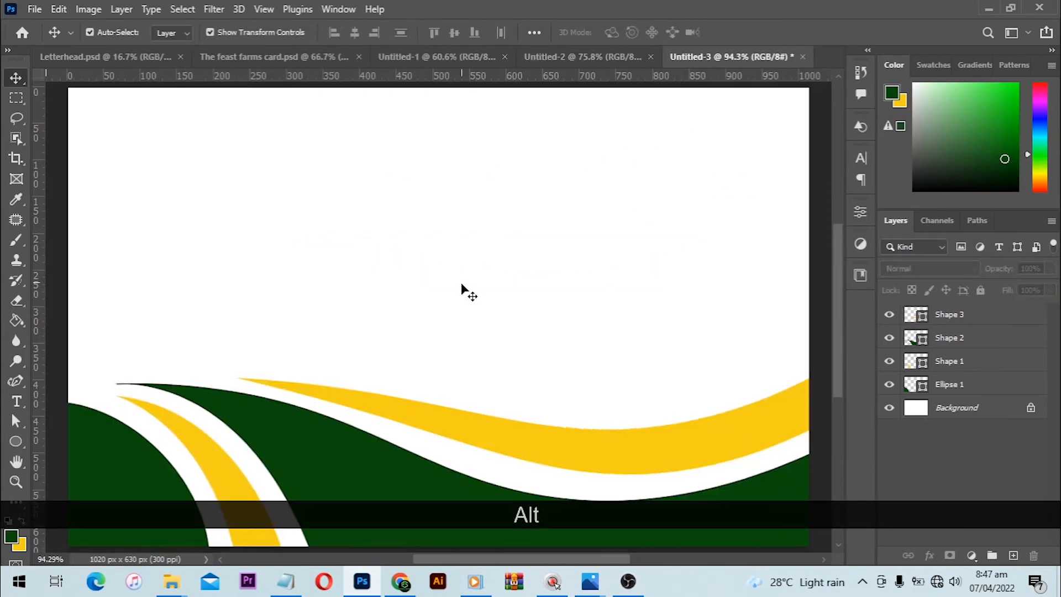
pyautogui.scroll(-3, 459, 292)
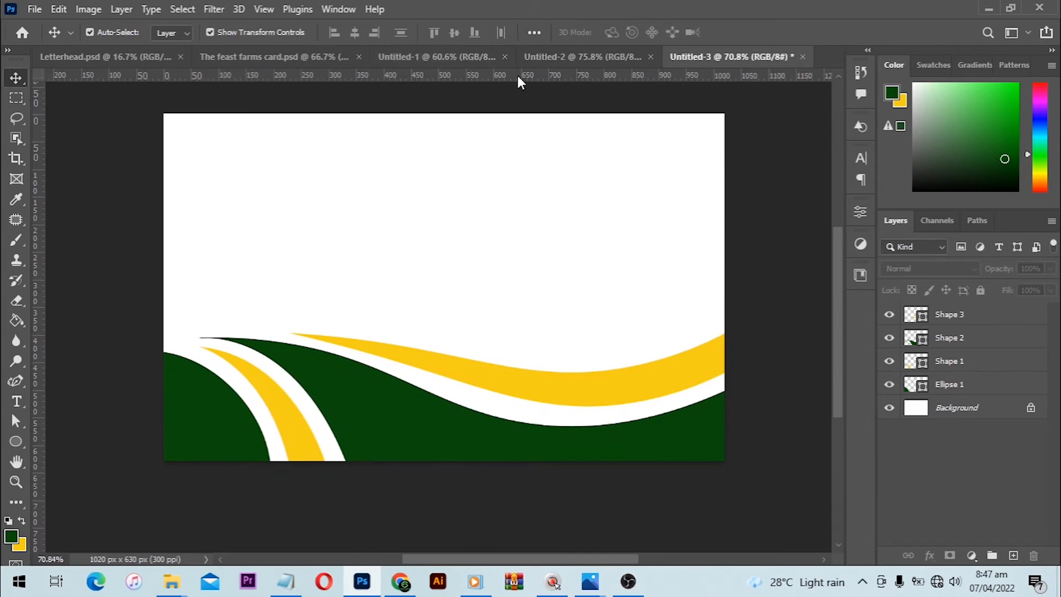
pyautogui.click(563, 57)
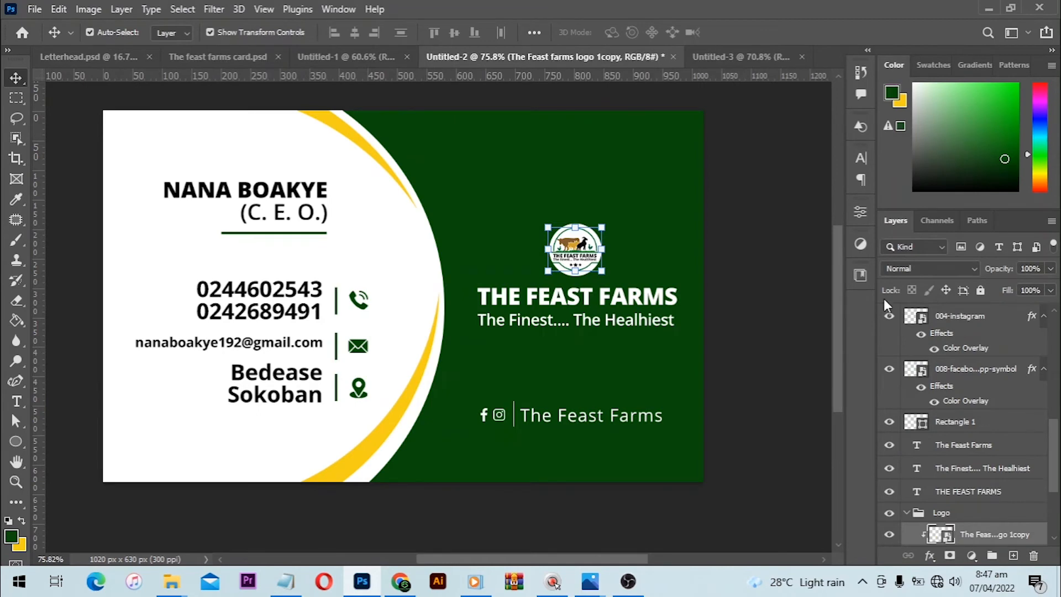
pyautogui.click(970, 514)
pyautogui.press('ctrl')
pyautogui.press('shift')
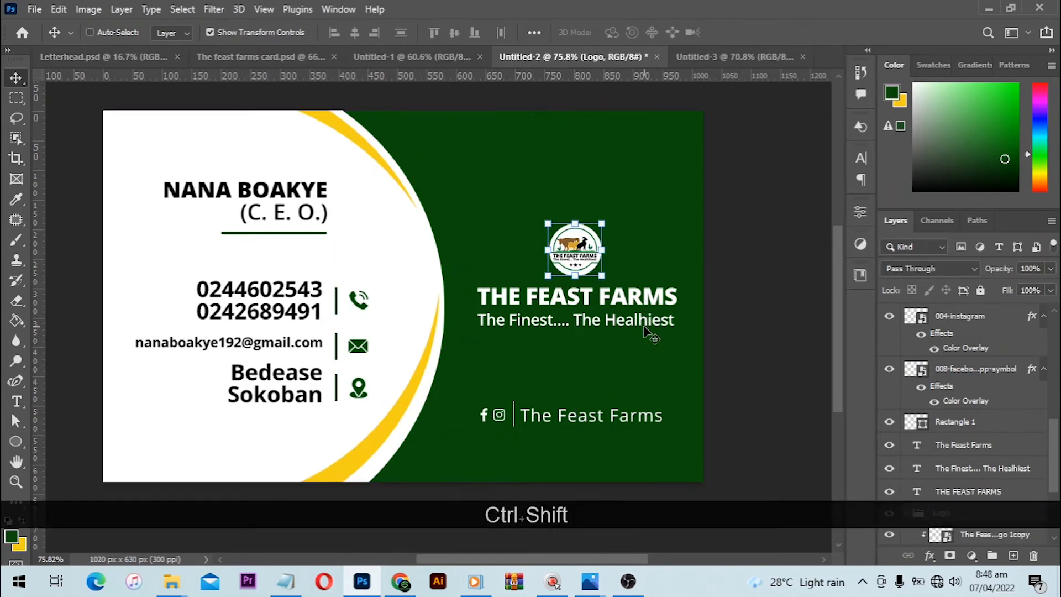
pyautogui.press('shift')
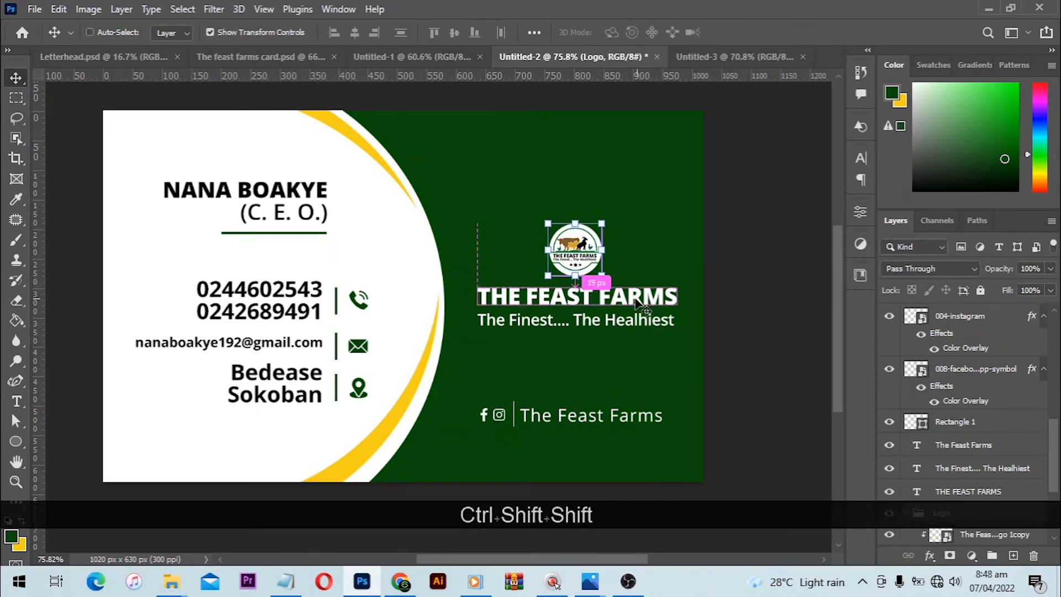
pyautogui.keyDown('ctrl'); pyautogui.keyDown('shift'); pyautogui.click(640, 304); pyautogui.keyUp('shift'); pyautogui.keyUp('ctrl')
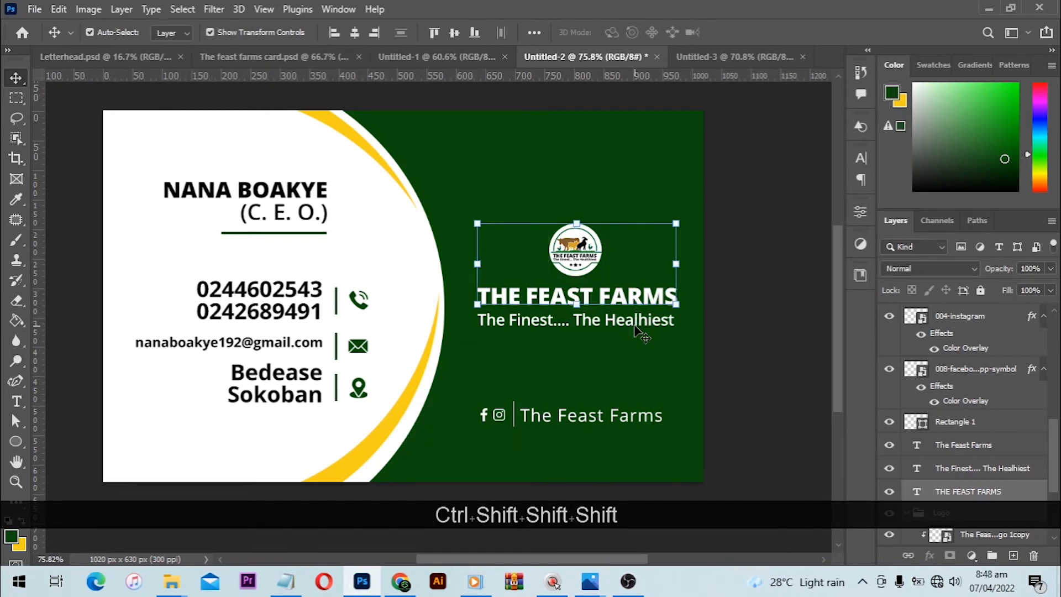
pyautogui.keyDown('ctrl'); pyautogui.keyDown('shift'); pyautogui.click(624, 318); pyautogui.keyUp('shift'); pyautogui.keyUp('ctrl')
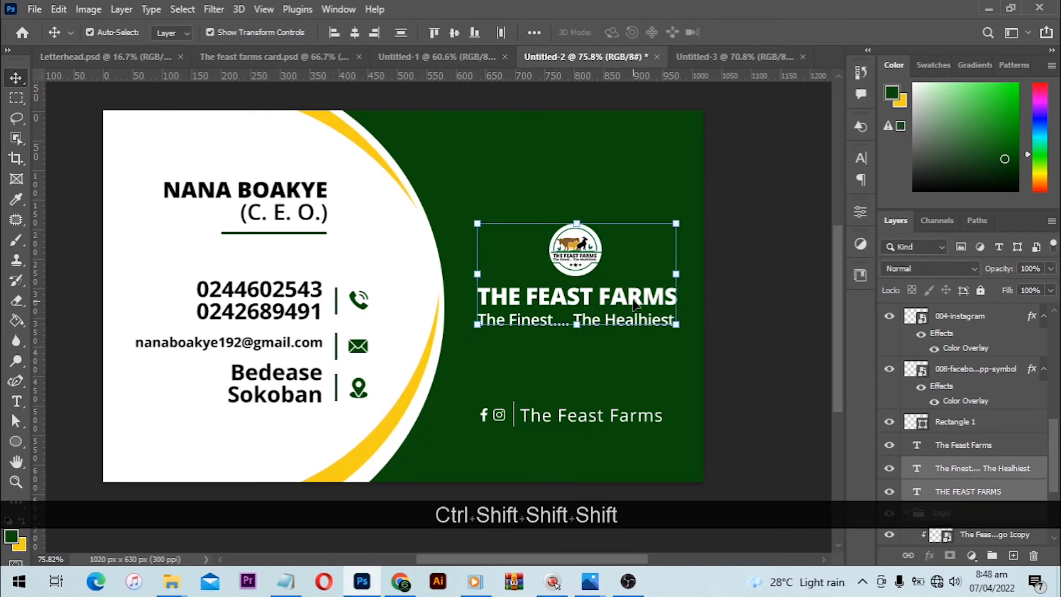
pyautogui.moveTo(635, 304); pyautogui.dragTo(438, 227)
pyautogui.press('ctrl')
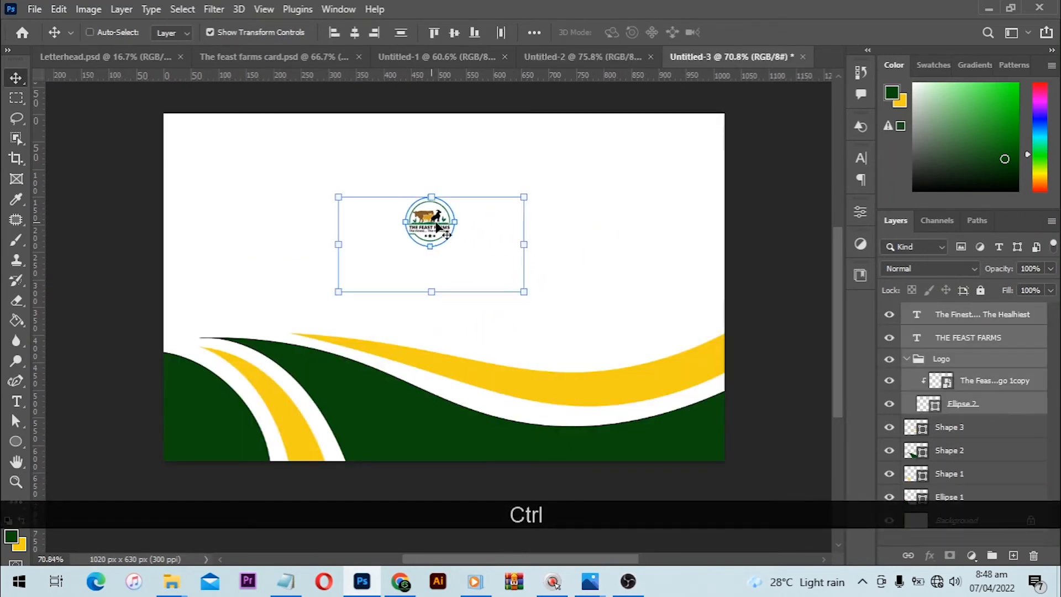
pyautogui.press('ctrl')
# - Set the copied title and tagline text colour to black (000000) and group them with the logo
pyautogui.click(861, 158)
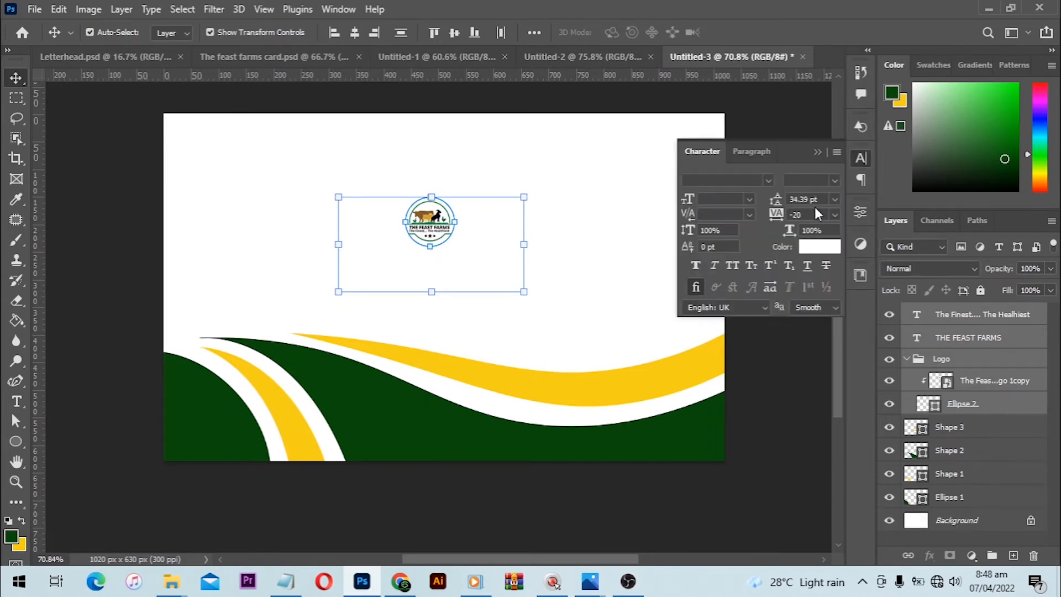
pyautogui.click(816, 250)
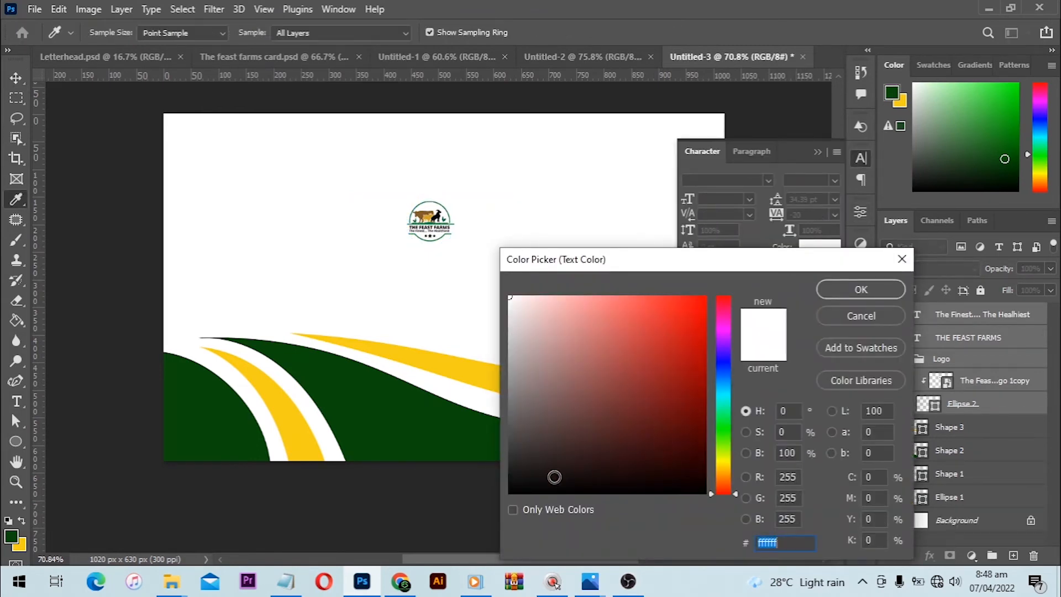
pyautogui.write('000000')
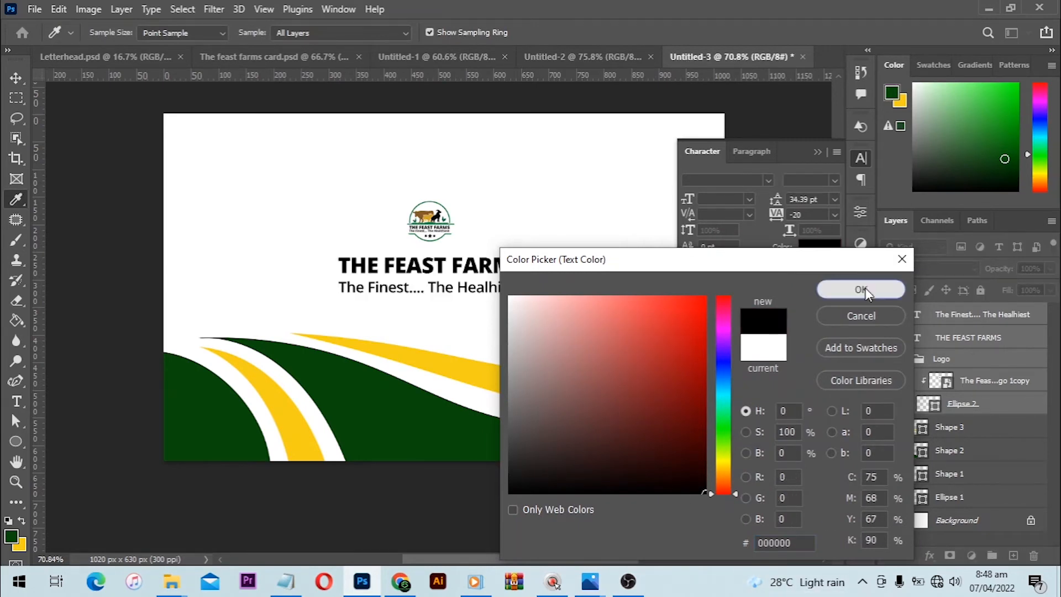
pyautogui.click(861, 289)
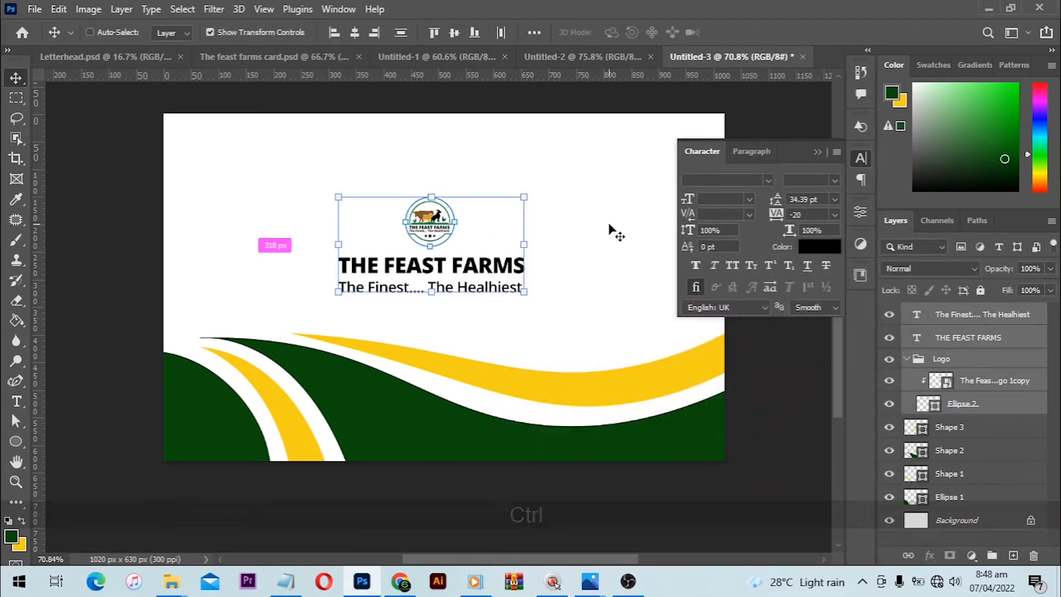
pyautogui.hotkey('ctrl', 'g')
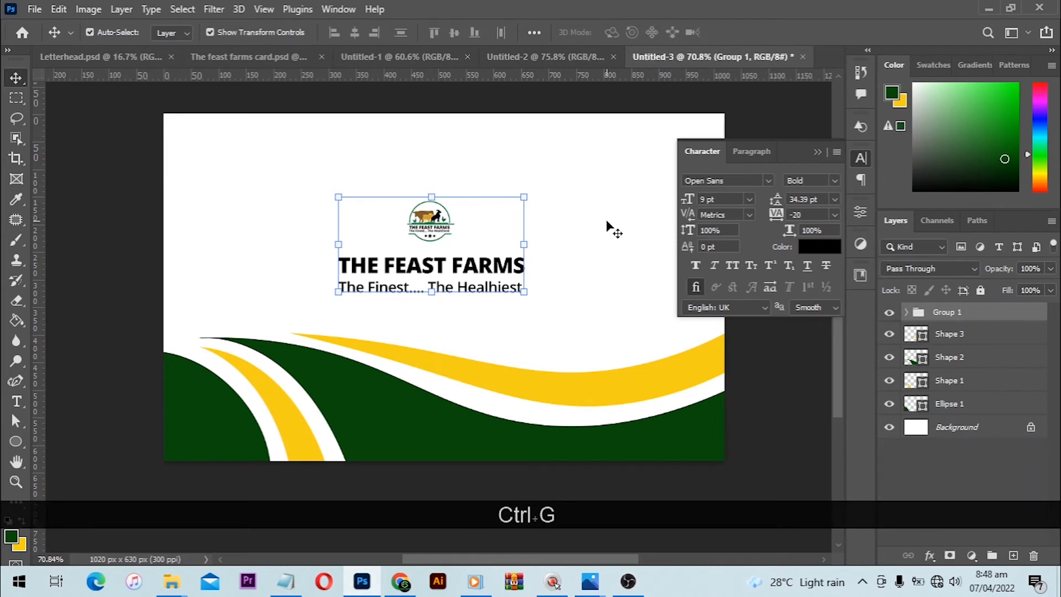
# - Undo the grouping, regroup the logo, title and tagline, and centre the group horizontally on the canvas
pyautogui.hotkey('ctrl', 'z')
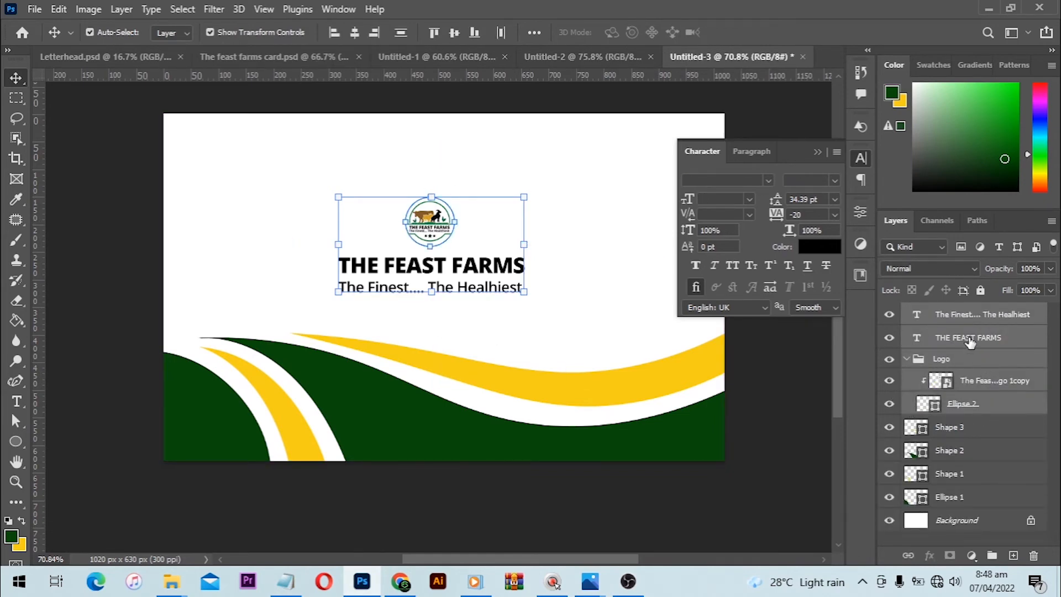
pyautogui.moveTo(968, 342); pyautogui.dragTo(993, 554)
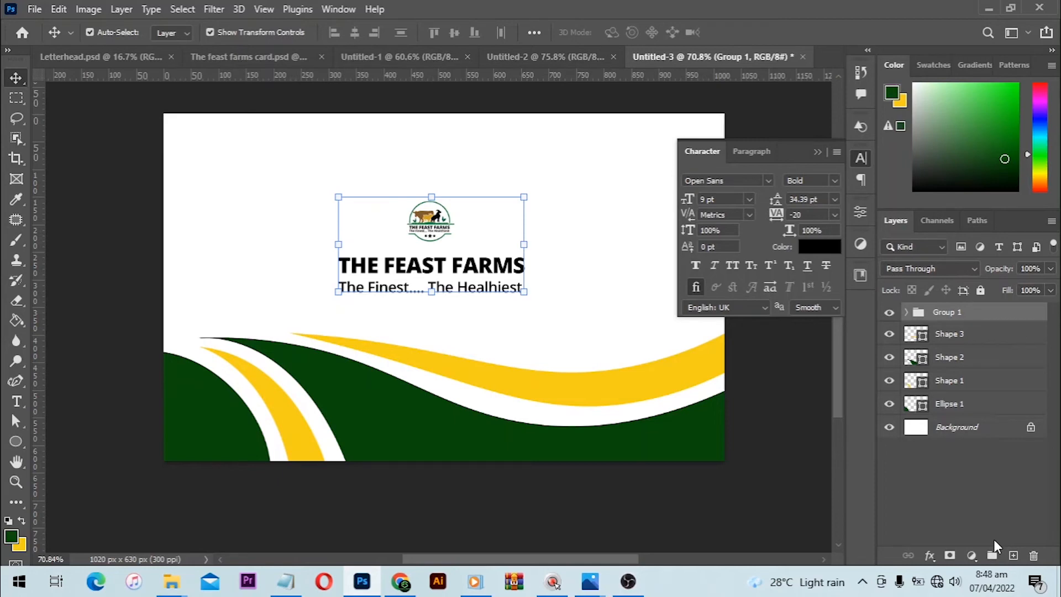
pyautogui.click(183, 10)
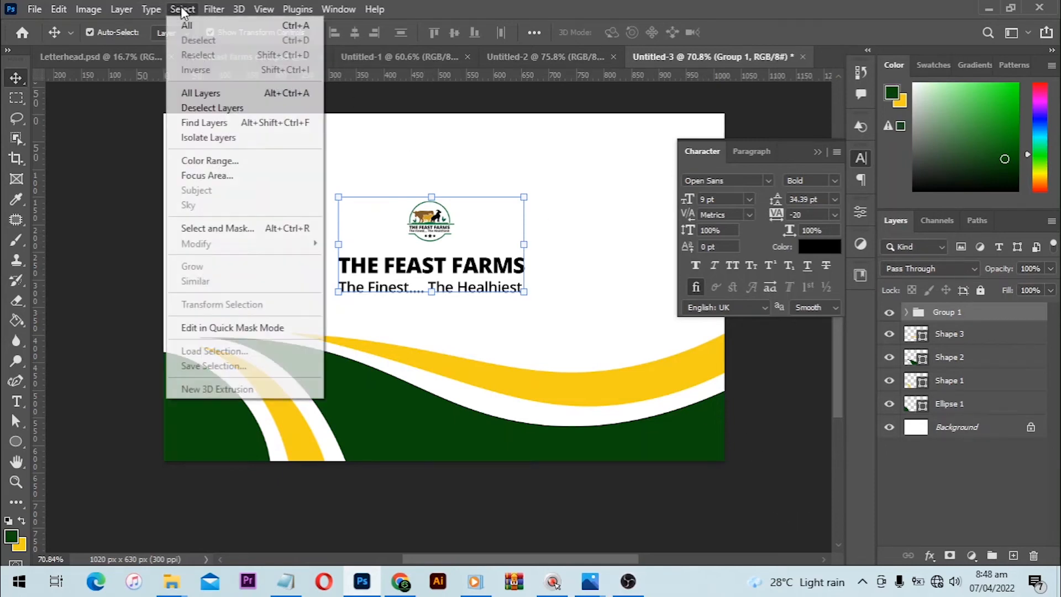
pyautogui.click(187, 25)
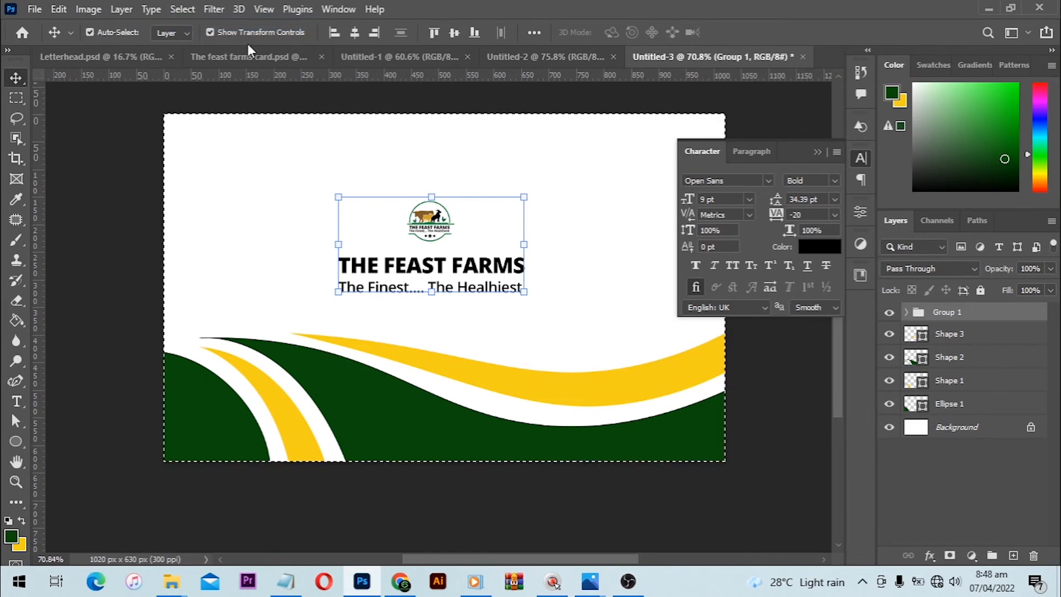
pyautogui.click(355, 34)
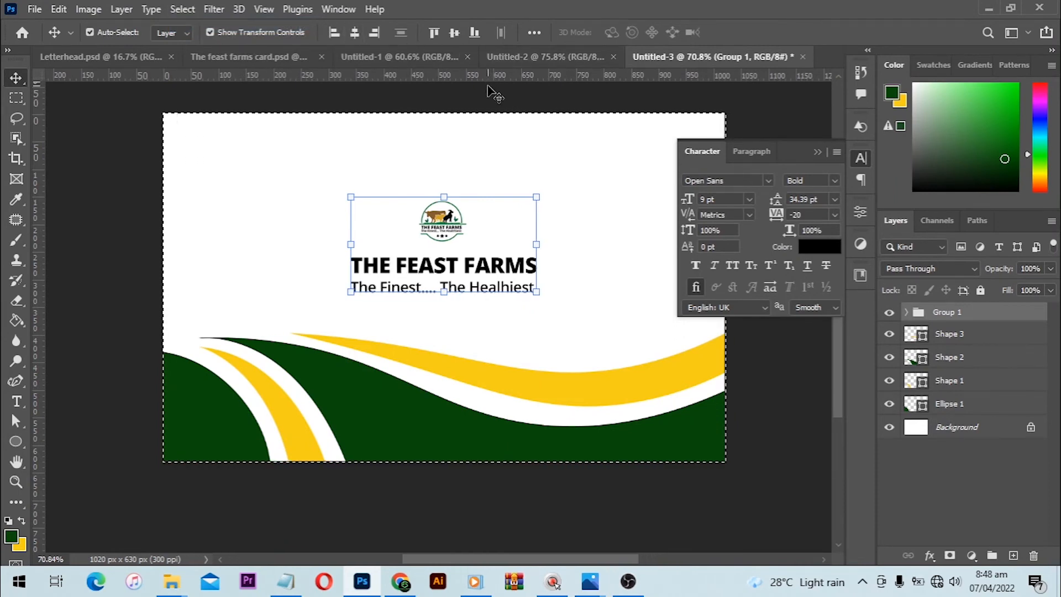
pyautogui.click(182, 9)
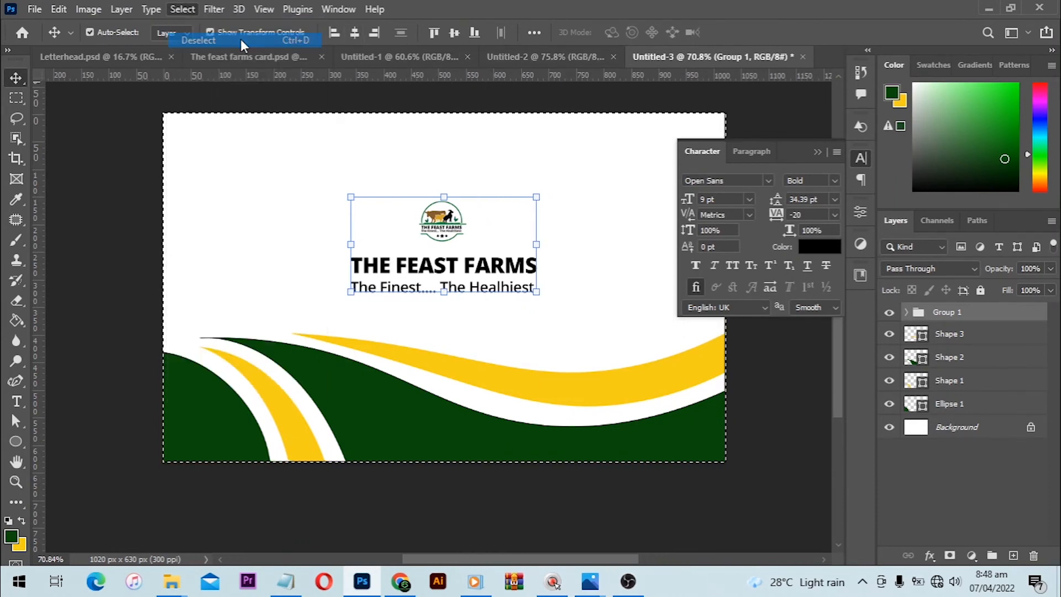
pyautogui.click(243, 41)
# - Enlarge the grouped logo and text proportionally from its centre until the title is about 10.8 pt
pyautogui.hotkey('ctrl', 't')
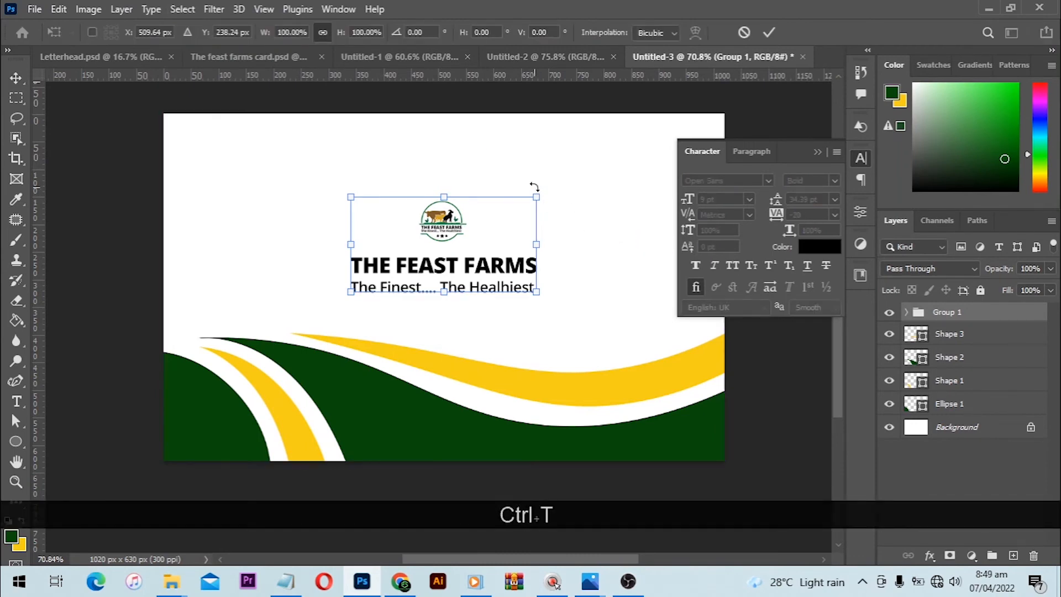
pyautogui.moveTo(539, 194); pyautogui.dragTo(563, 195)
pyautogui.doubleClick(499, 244)
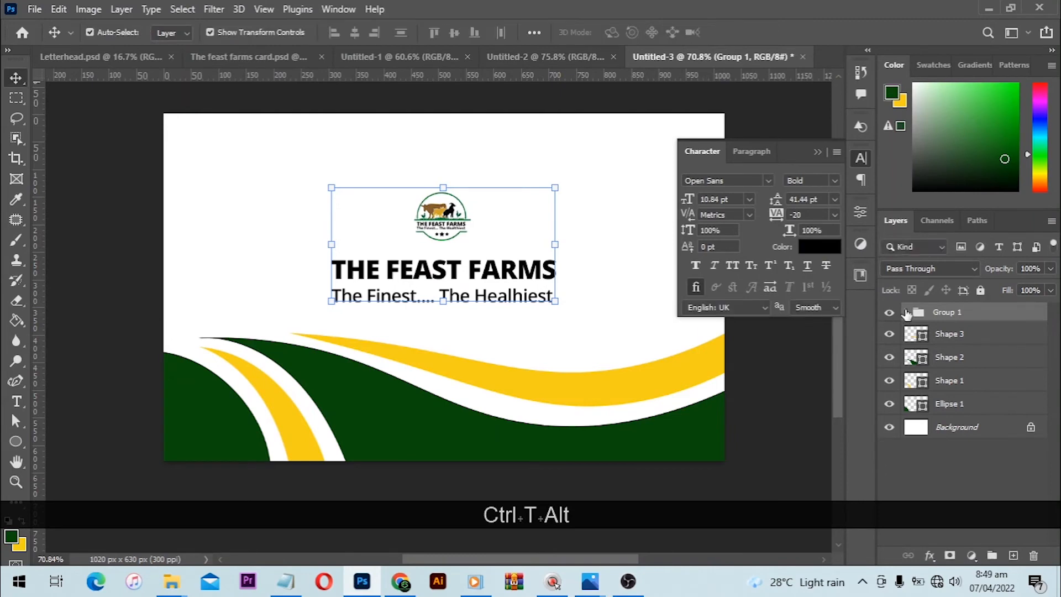
# - Scale only the Logo subgroup inside Group 1 up to about 121% from its centre
pyautogui.click(907, 314)
pyautogui.click(953, 378)
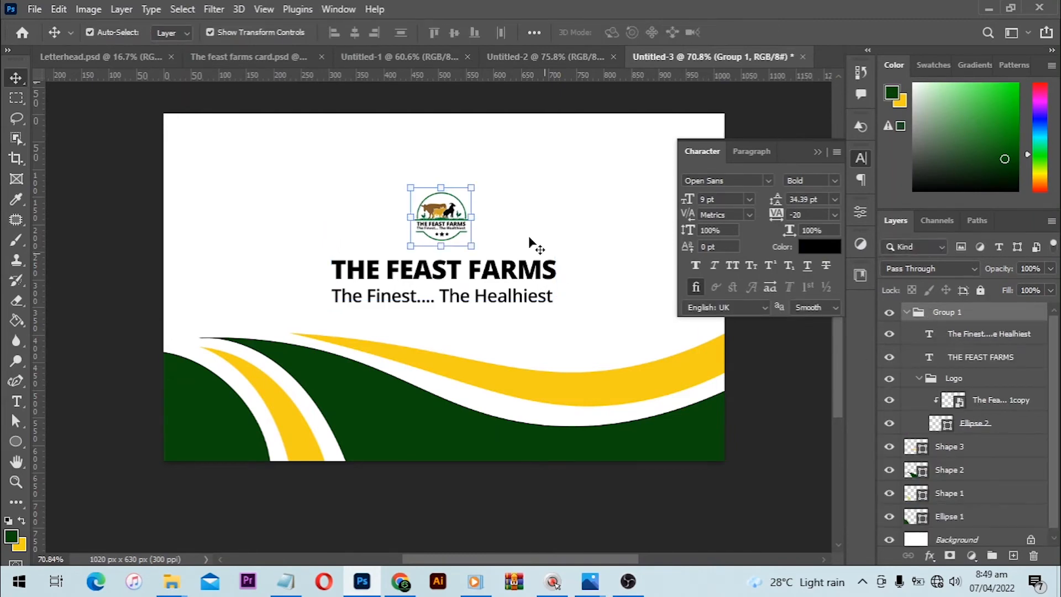
pyautogui.moveTo(470, 183); pyautogui.dragTo(483, 182)
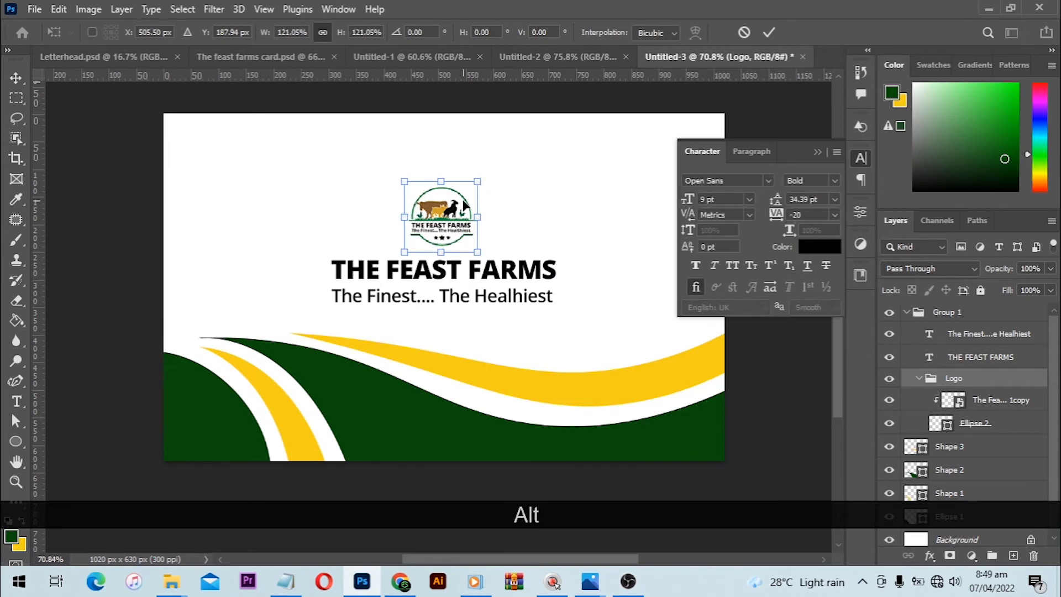
pyautogui.press('Return')
# - Nudge the tagline up closer to the title, move both text lines up toward the logo, and deselect them
pyautogui.click(536, 304)
pyautogui.press('Up')
pyautogui.press('Up')
pyautogui.press('Up')
pyautogui.press('Up')
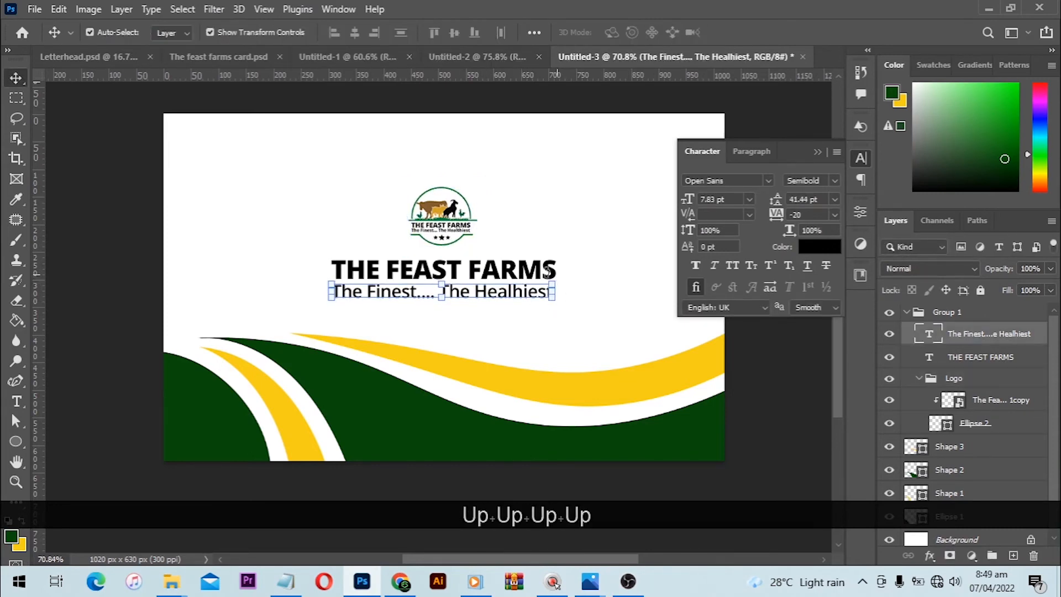
pyautogui.press('shift')
pyautogui.keyDown('shift'); pyautogui.click(533, 274); pyautogui.keyUp('shift')
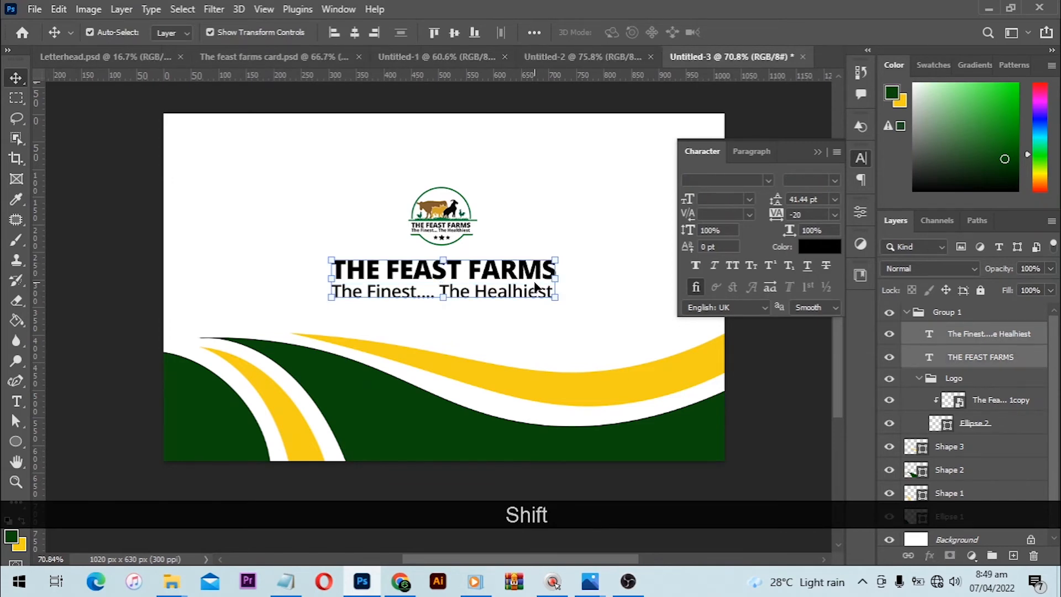
pyautogui.press('Up')
pyautogui.press('Up')
pyautogui.press('Up')
pyautogui.press('Up')
pyautogui.click(593, 229)
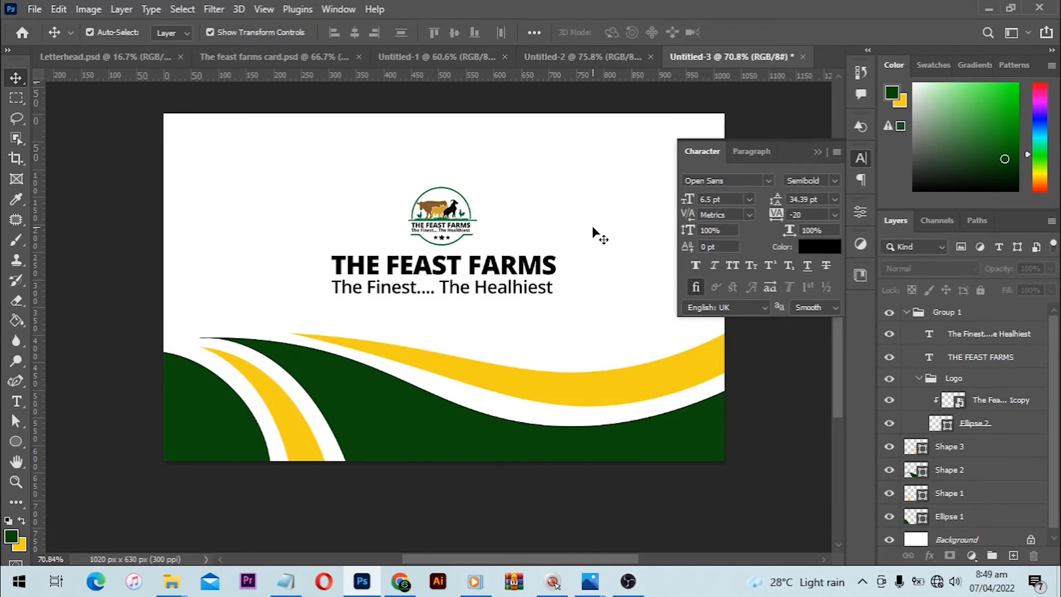
# - Check the first card design in Untitled-2, return to Untitled-3 and collapse the Character panel
pyautogui.click(578, 57)
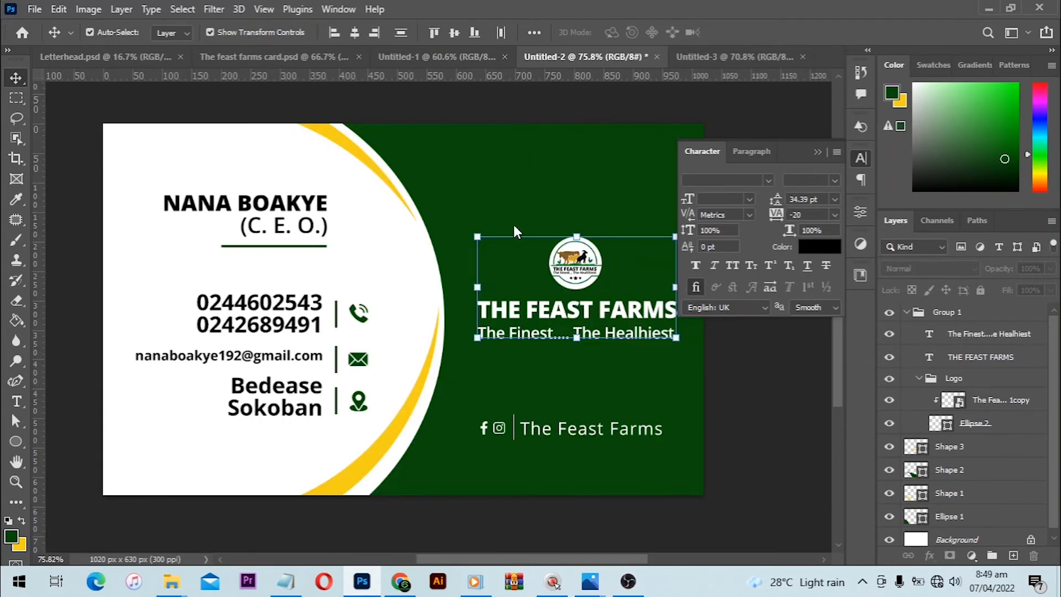
pyautogui.click(754, 56)
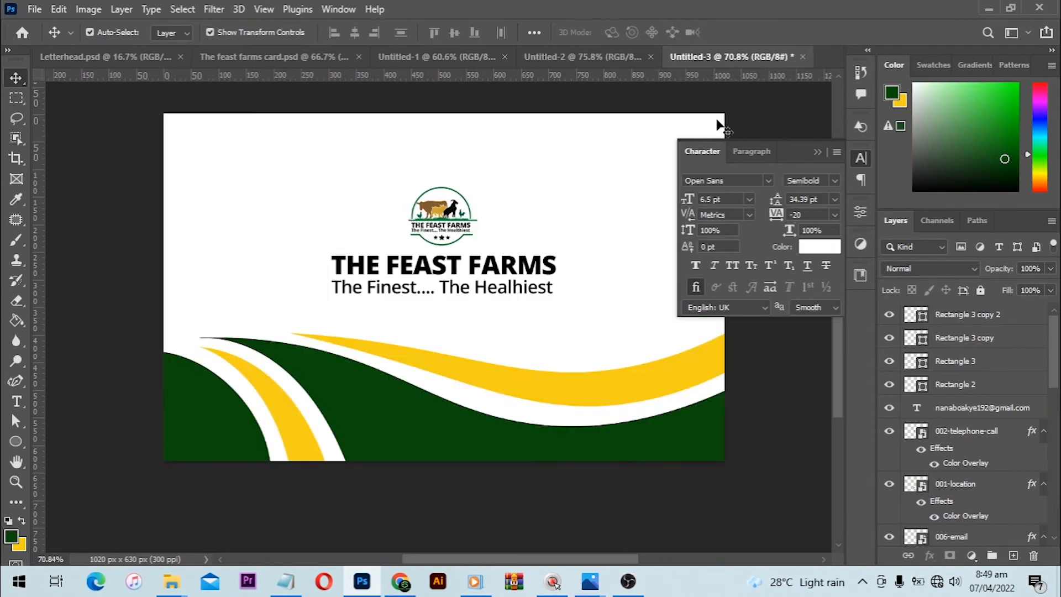
pyautogui.click(818, 153)
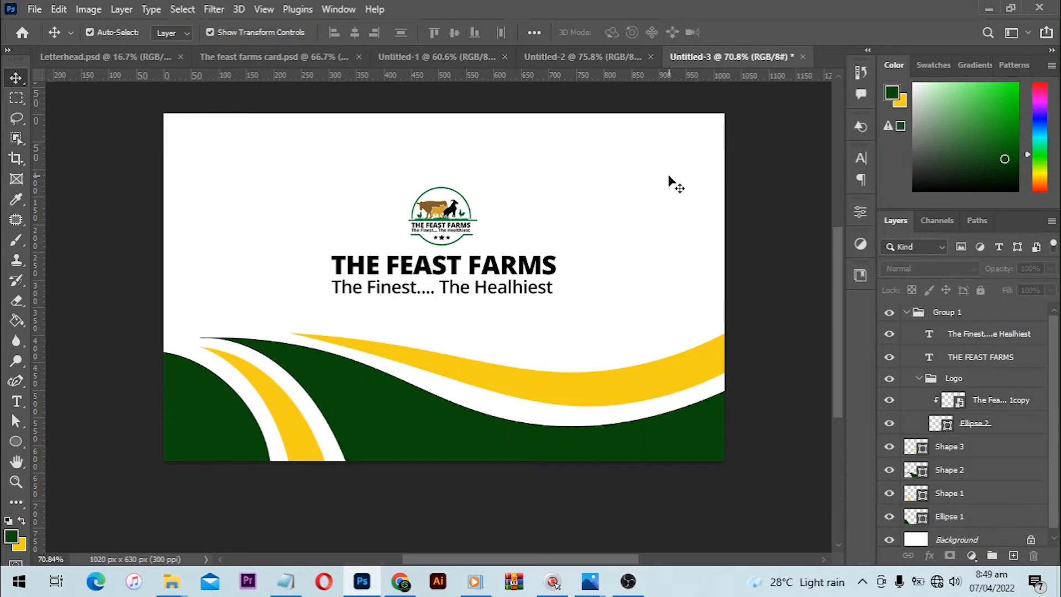
# - Create a new document from the A4 print preset (210 x 297 mm, 300 ppi) and name it Letterhead
pyautogui.click(33, 9)
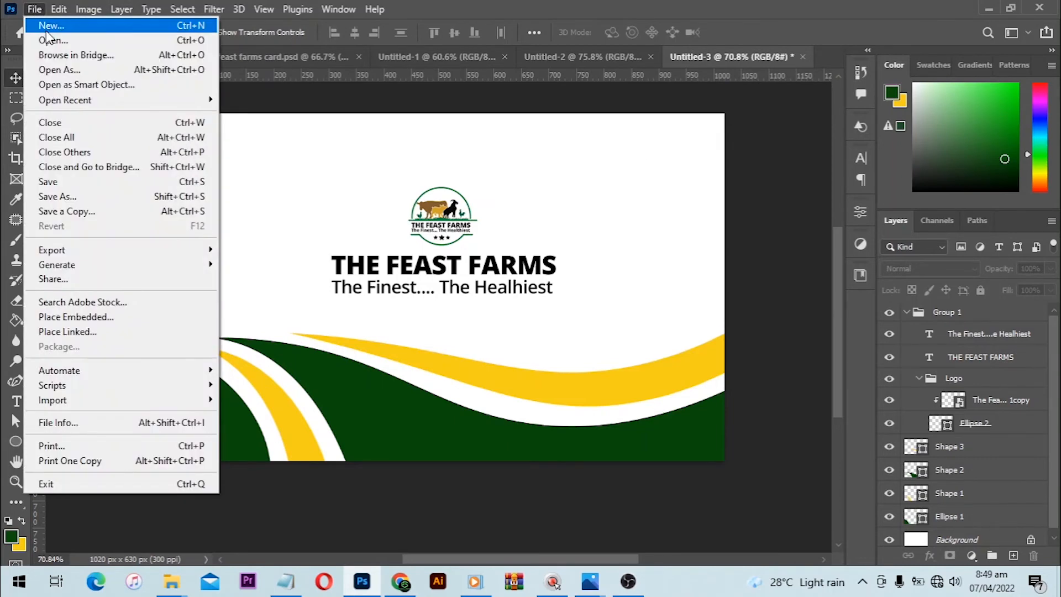
pyautogui.click(52, 25)
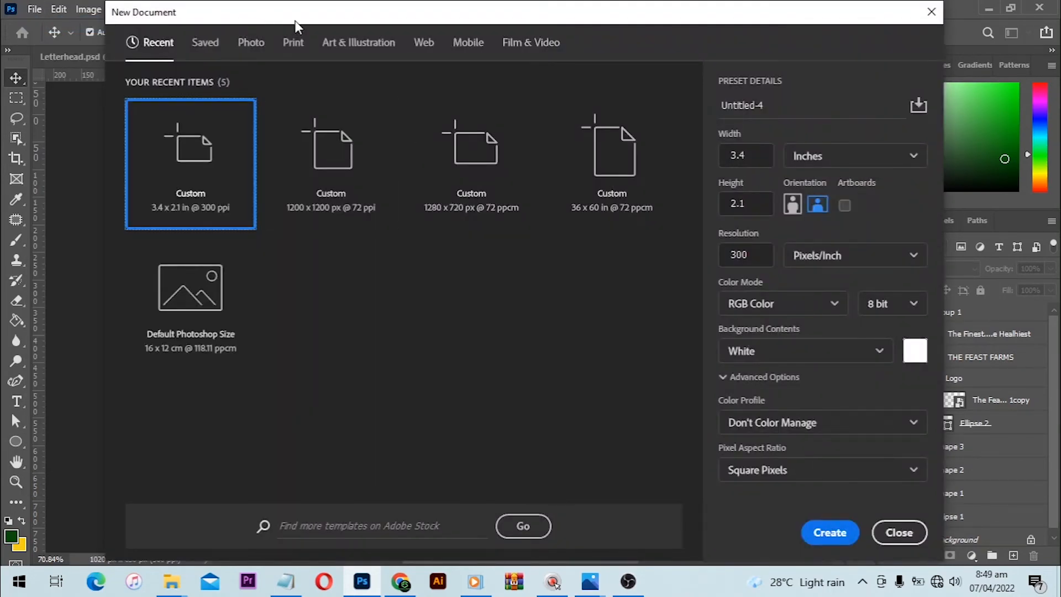
pyautogui.click(292, 54)
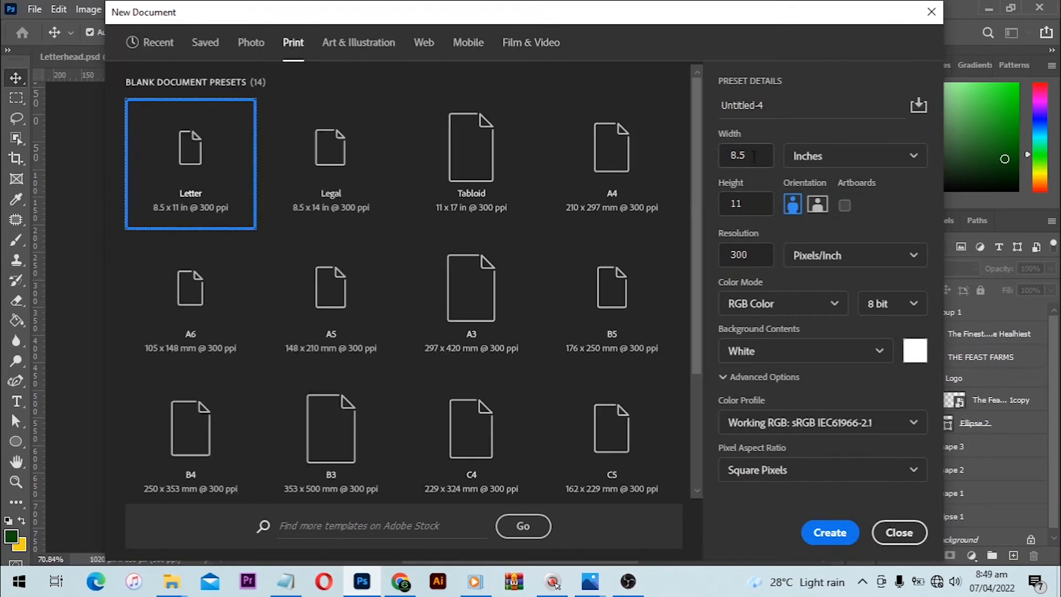
pyautogui.click(613, 163)
pyautogui.click(788, 104)
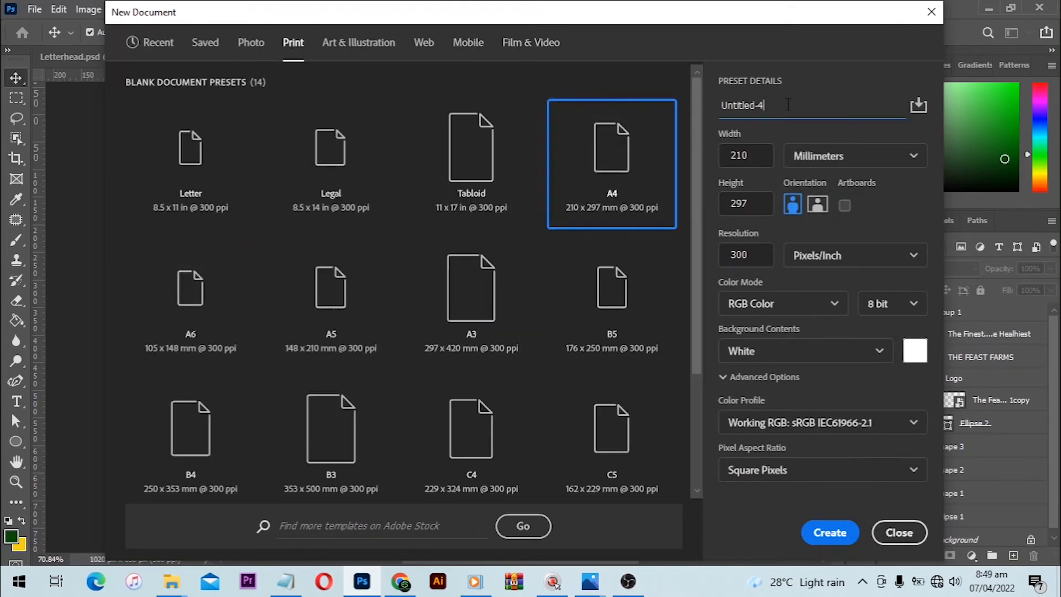
pyautogui.hotkey('ctrl', 'a')
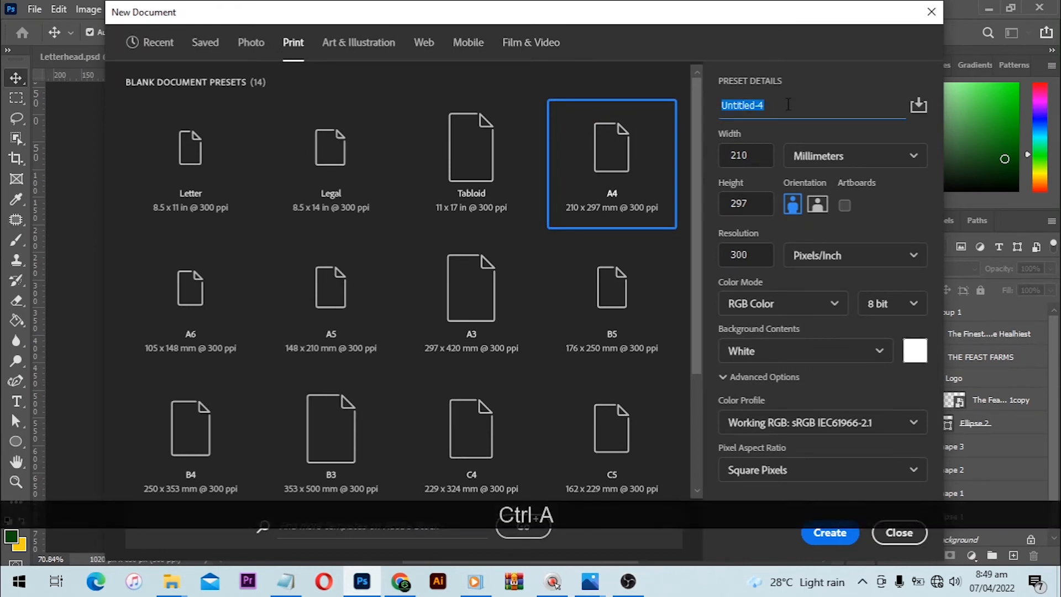
pyautogui.write('Letterhead')
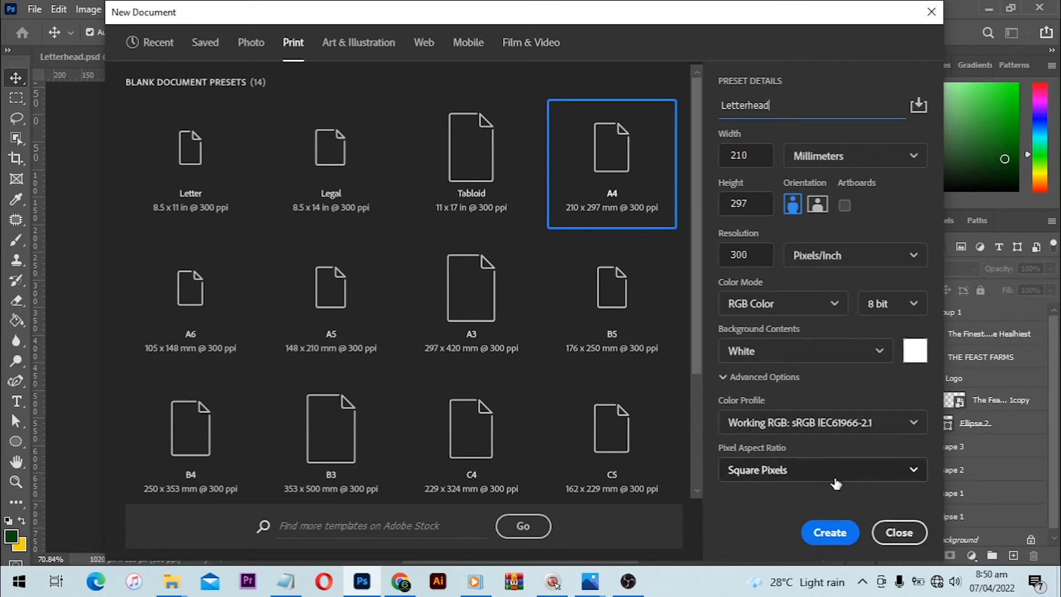
pyautogui.click(830, 531)
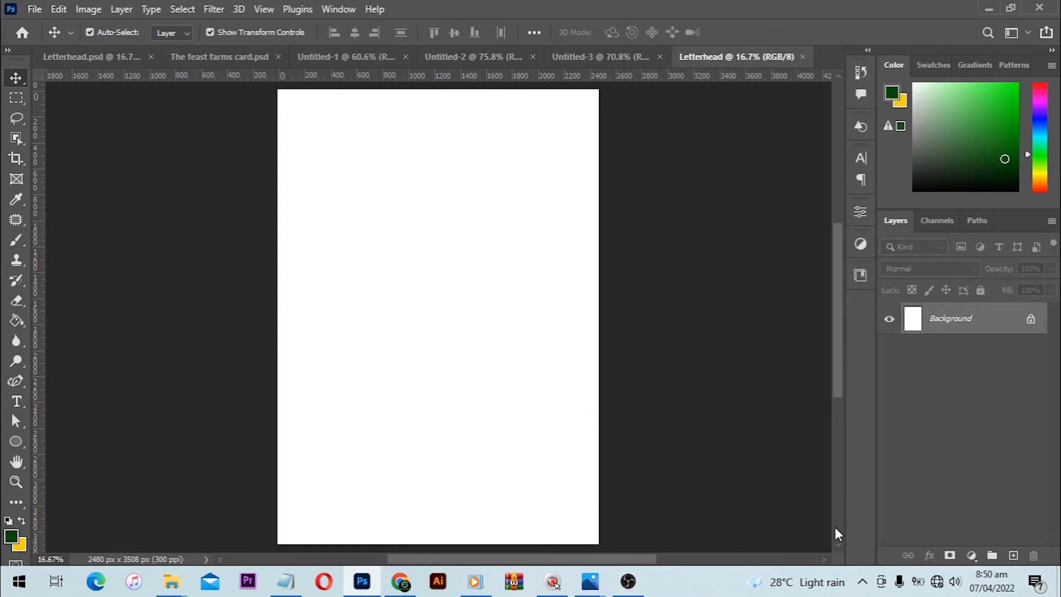
# - Copy Group 1 with the logo and text from Untitled-3 into the upper part of the new Letterhead page
pyautogui.click(573, 64)
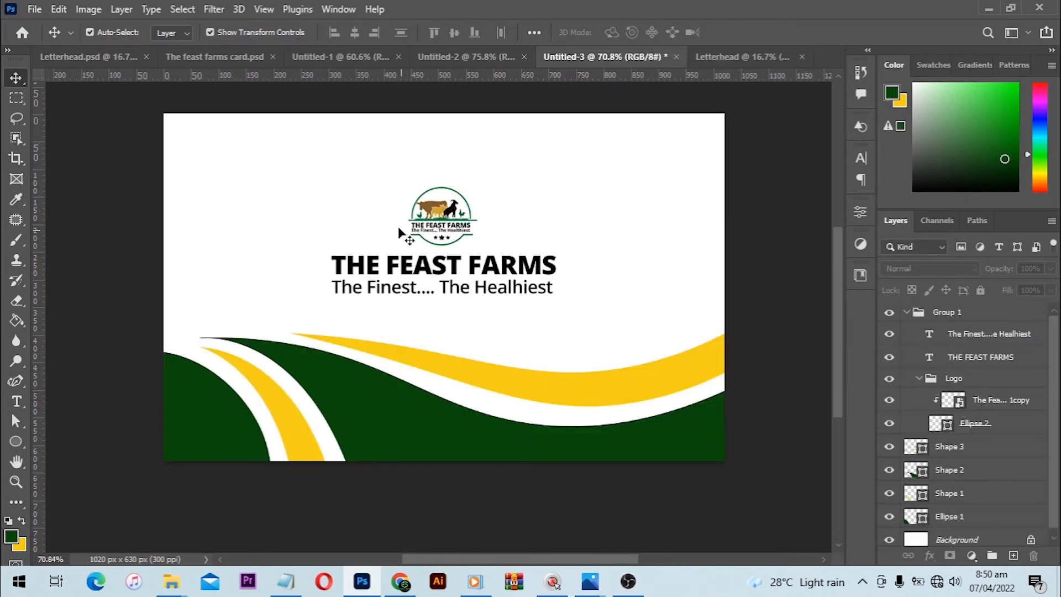
pyautogui.click(951, 314)
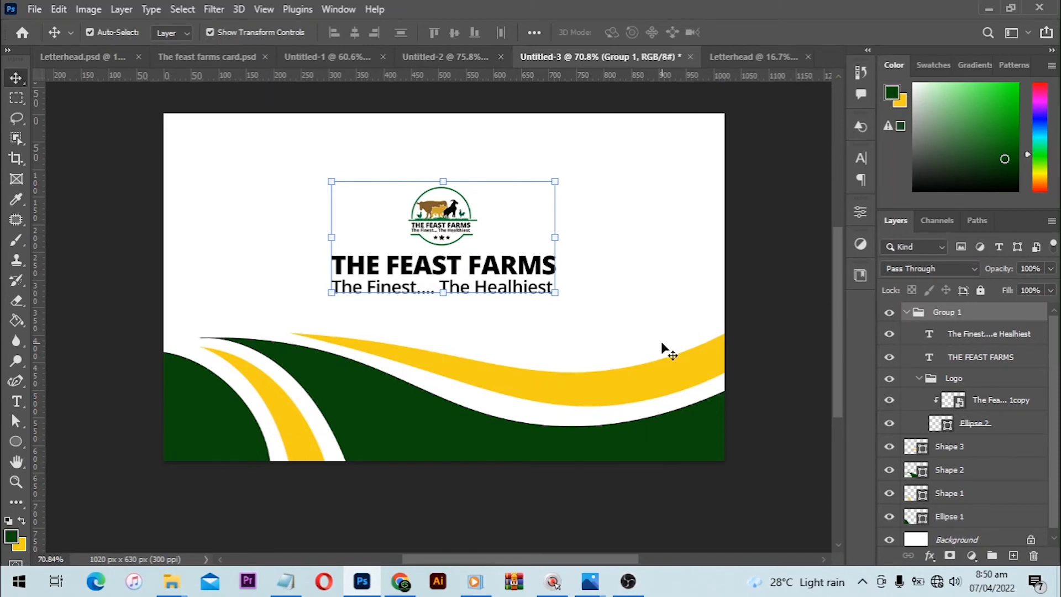
pyautogui.press('ctrl')
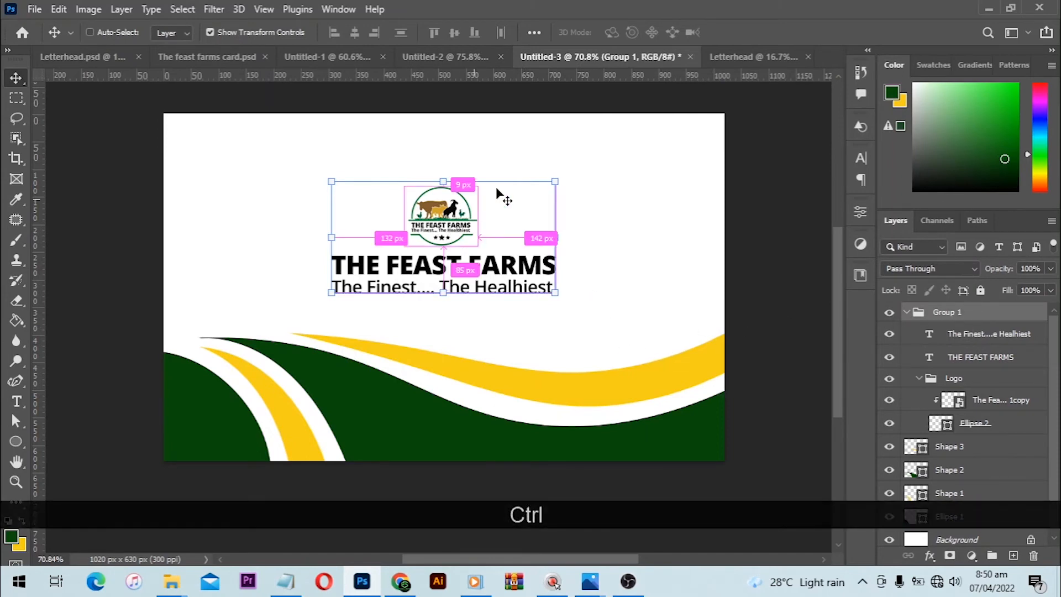
pyautogui.moveTo(505, 197); pyautogui.dragTo(354, 147)
# - Enlarge the copied logo and text group proportionally and shift it slightly toward the centre of the page
pyautogui.keyDown('alt'); pyautogui.scroll(4, 352, 123); pyautogui.keyUp('alt')
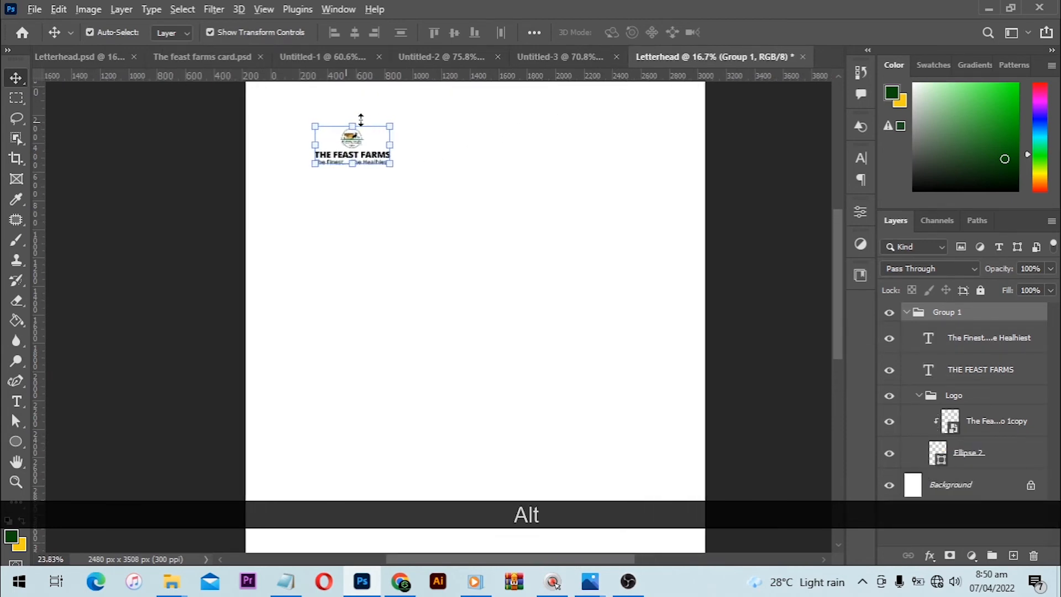
pyautogui.keyDown('alt'); pyautogui.scroll(1, 398, 110); pyautogui.keyUp('alt')
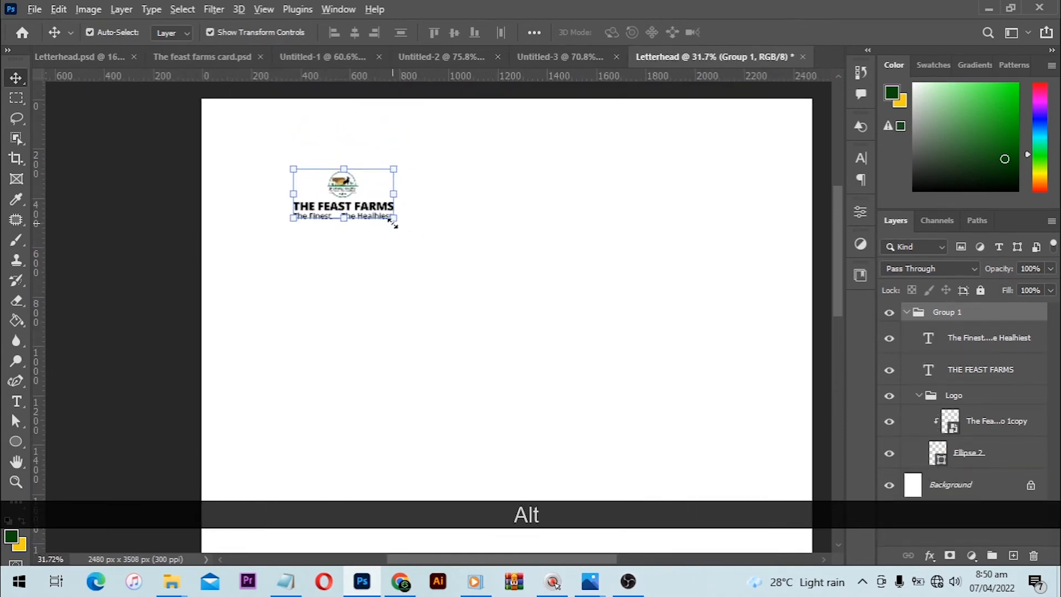
pyautogui.moveTo(394, 221); pyautogui.dragTo(418, 237)
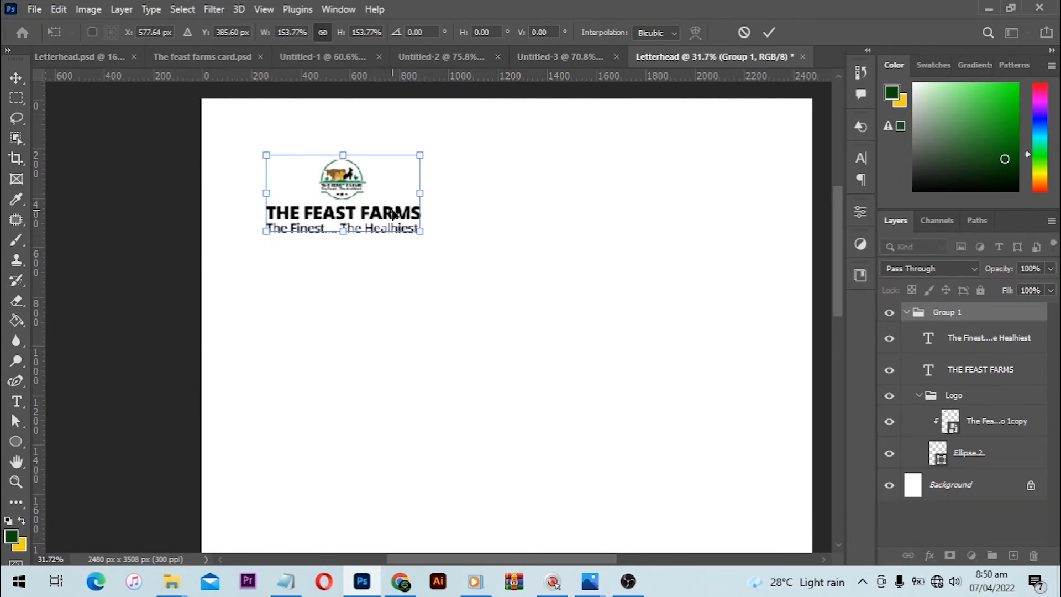
pyautogui.moveTo(429, 238); pyautogui.dragTo(504, 243)
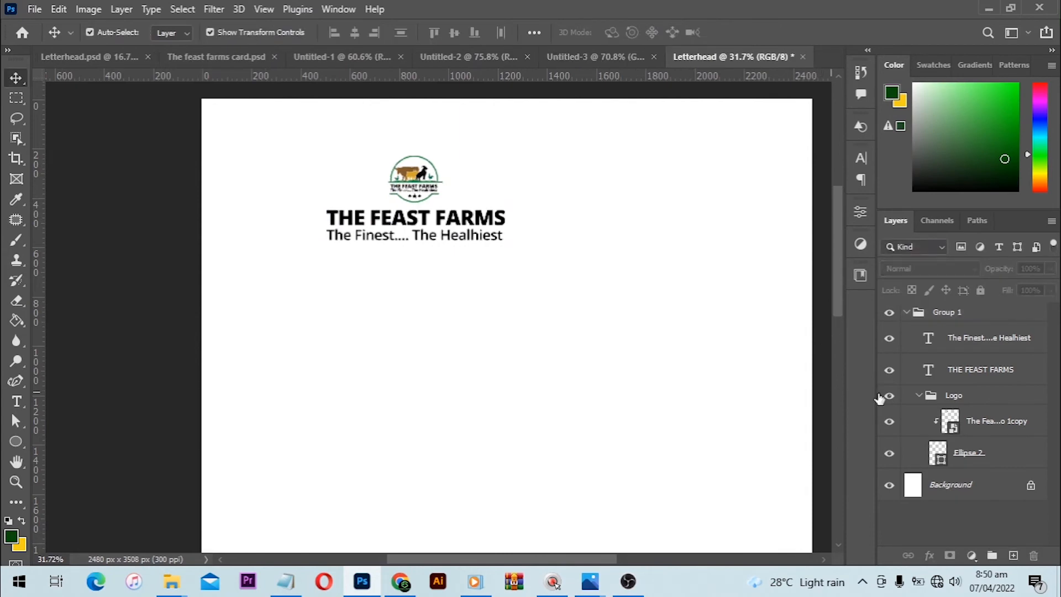
# - Rearrange the header so the logo sits near the page's upper-left corner with the title and tagline directly beside it
pyautogui.click(948, 395)
pyautogui.moveTo(401, 212); pyautogui.dragTo(288, 239)
pyautogui.moveTo(277, 173); pyautogui.dragTo(406, 177)
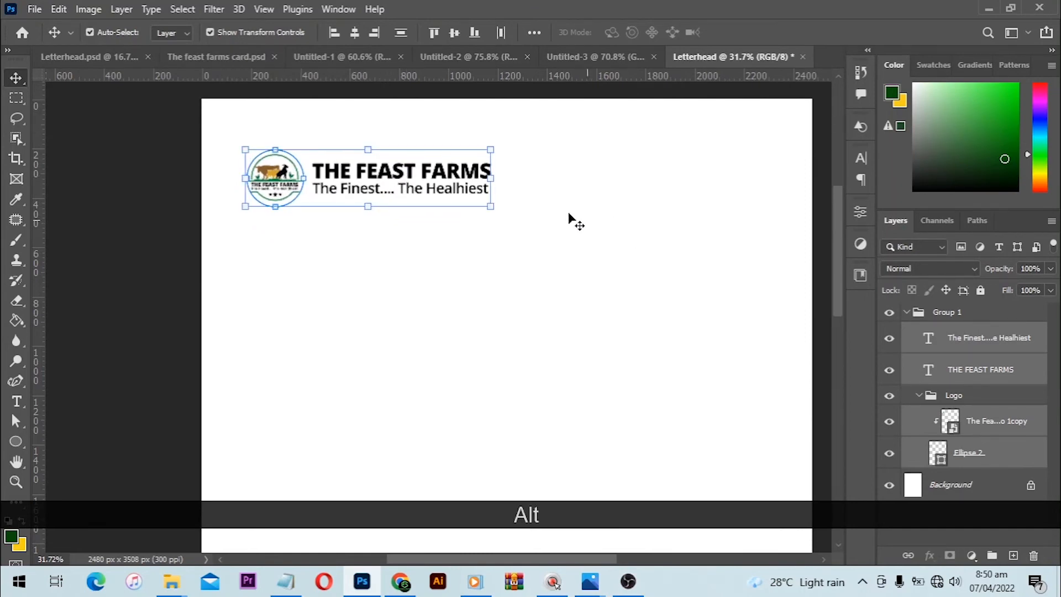
# - Draw a rectangle about 1195 x 156 px beside the header text, running past the right page edge, and fill it dark green
pyautogui.scroll(-2, 569, 218)
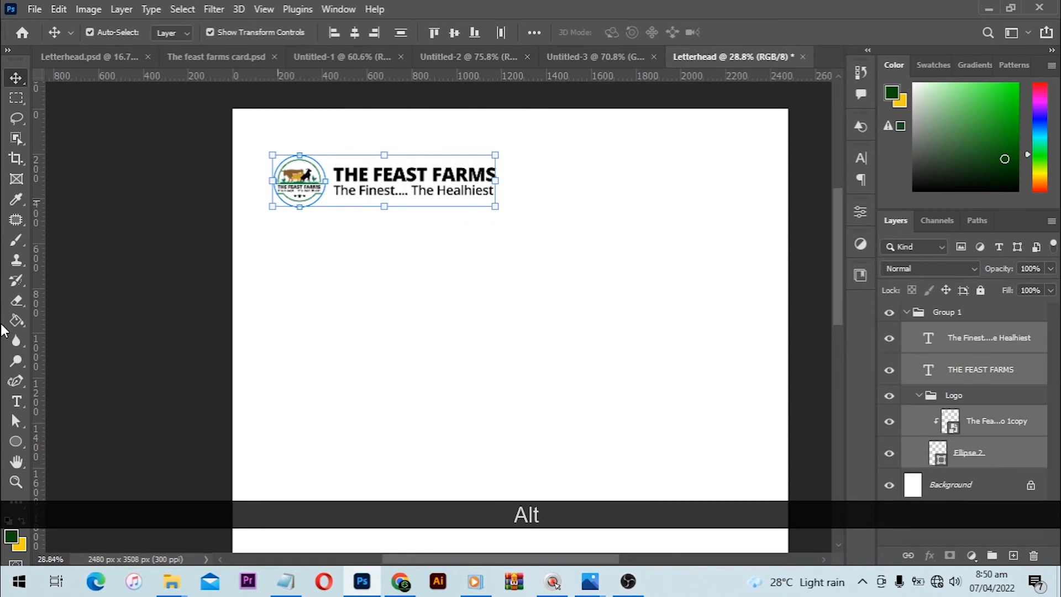
pyautogui.click(17, 441)
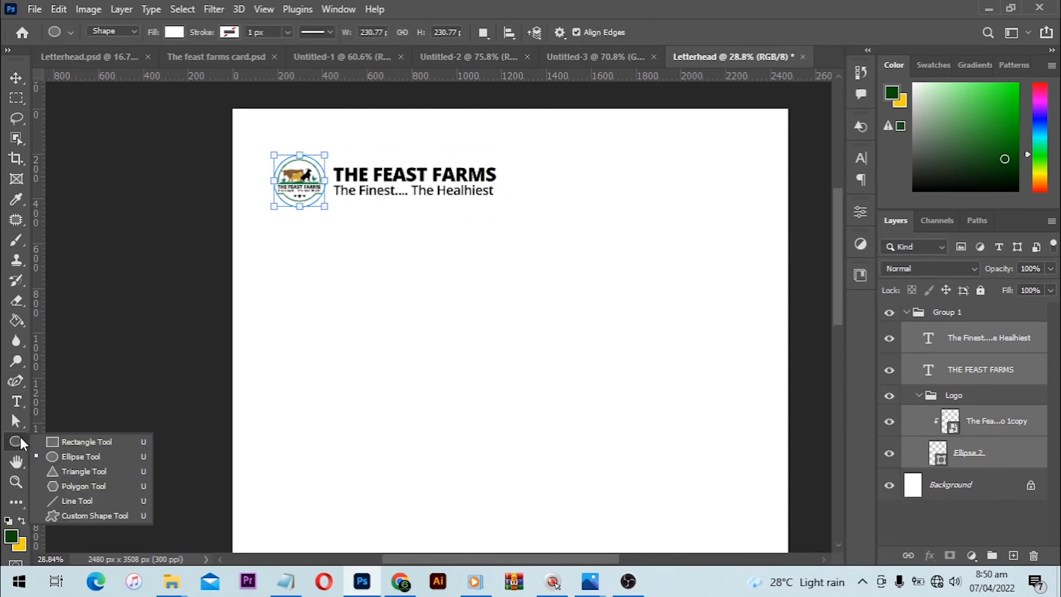
pyautogui.click(68, 442)
pyautogui.moveTo(533, 169); pyautogui.dragTo(800, 203)
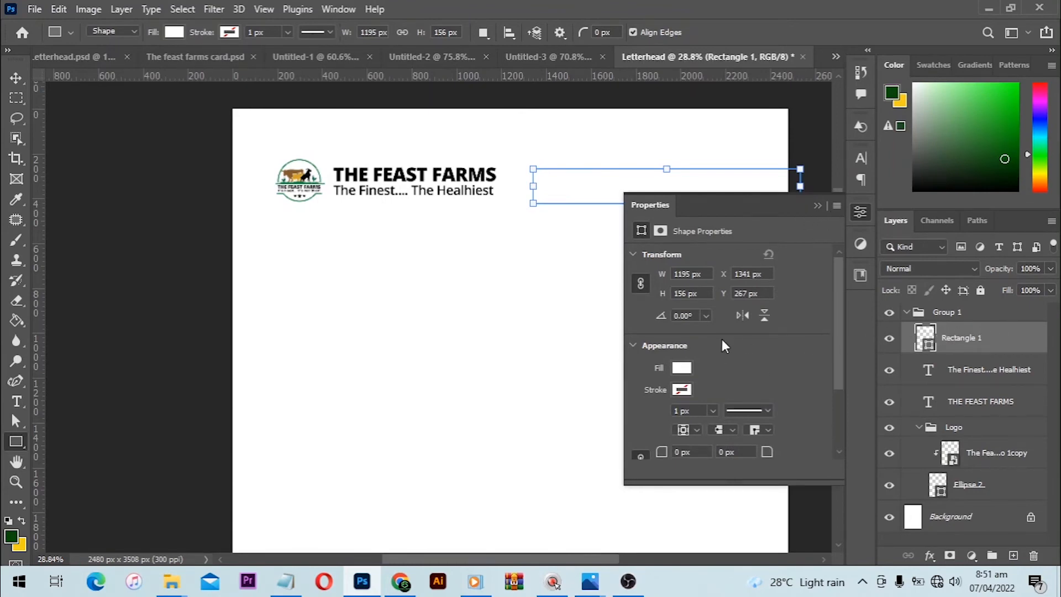
pyautogui.click(681, 366)
pyautogui.click(684, 366)
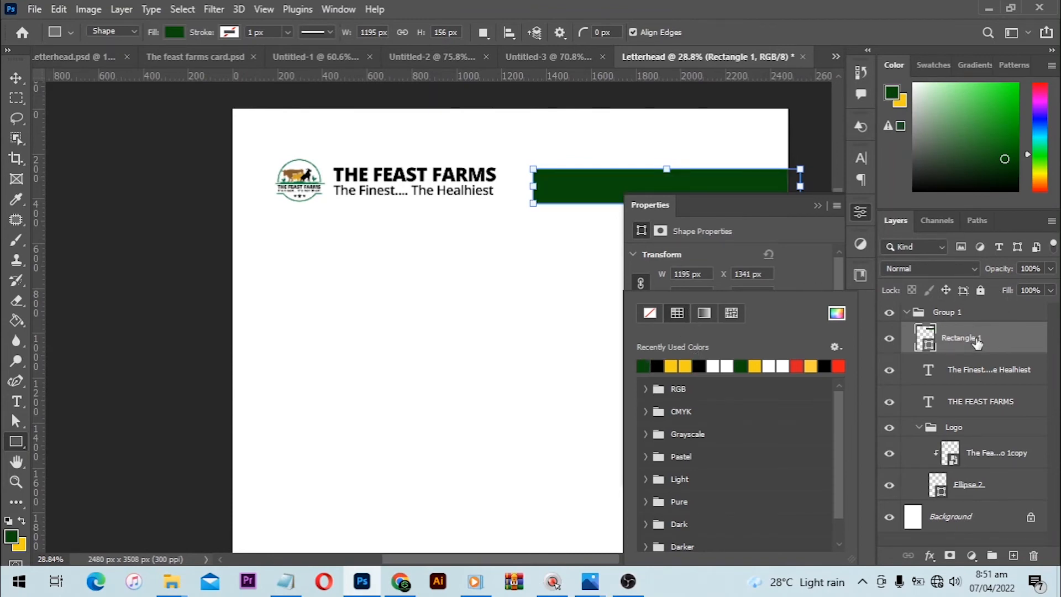
# - Move the Rectangle 1 layer out of Group 1 to the top of the layer stack and add a Gradient Overlay to it
pyautogui.moveTo(976, 342); pyautogui.dragTo(975, 304)
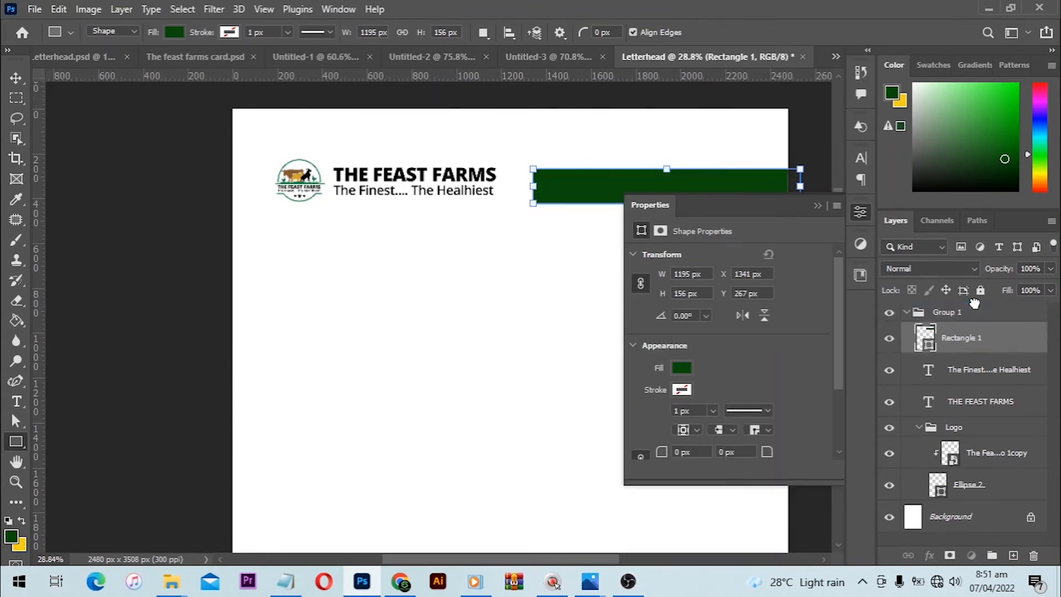
pyautogui.click(930, 555)
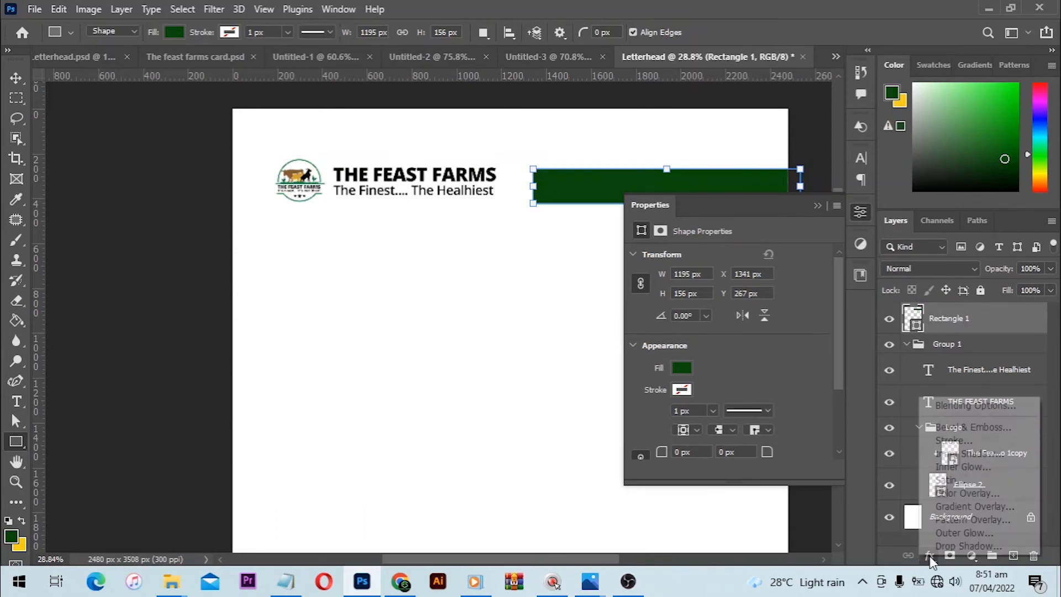
pyautogui.click(986, 507)
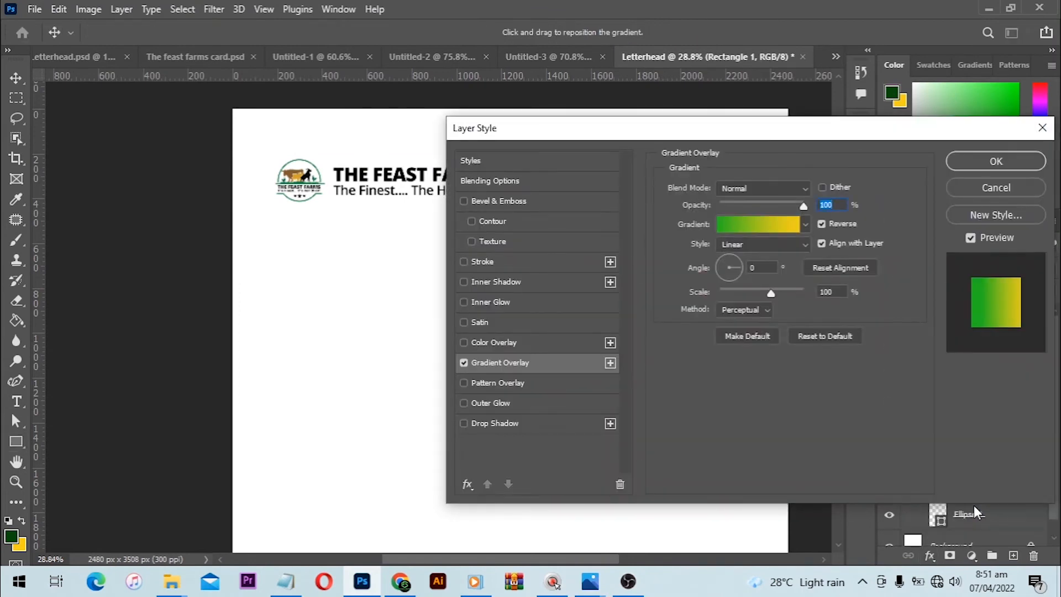
# - Inspect the hex colours of the overlay gradient's yellow and green stops and keep both colours
pyautogui.moveTo(771, 140); pyautogui.dragTo(755, 226)
pyautogui.click(761, 309)
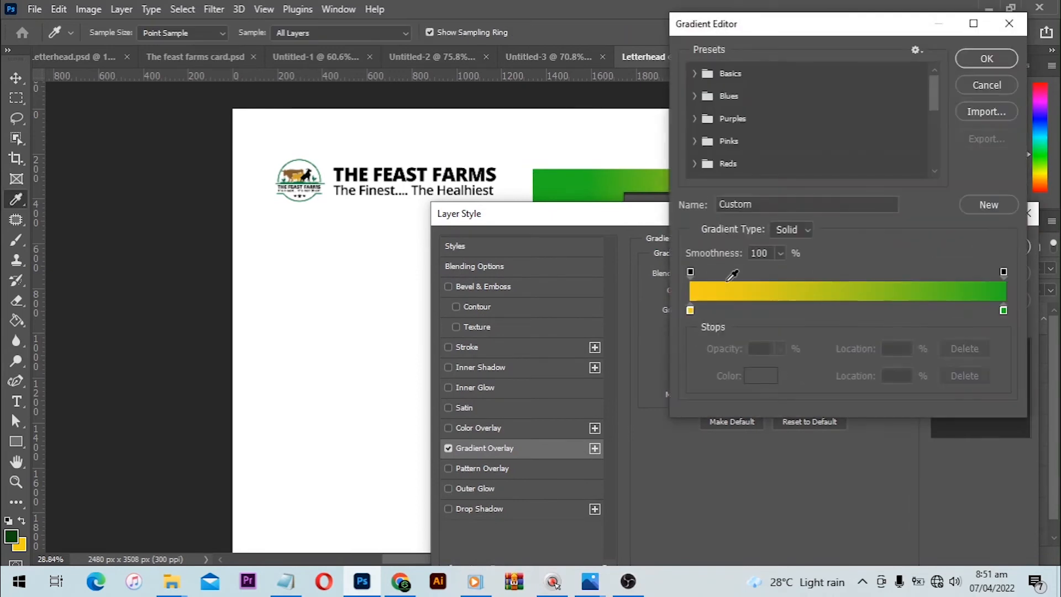
pyautogui.click(690, 311)
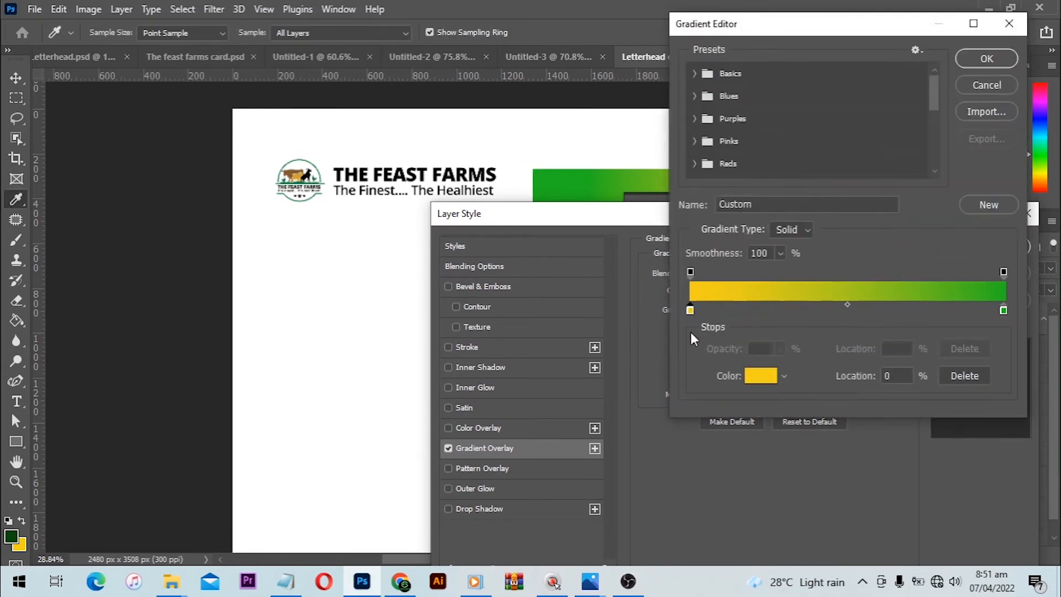
pyautogui.click(757, 375)
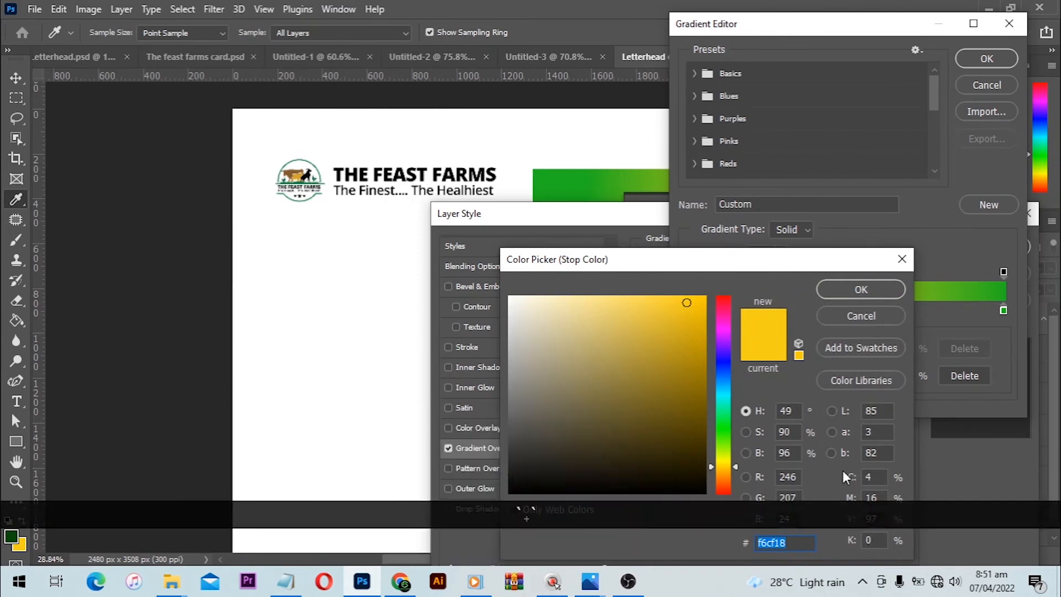
pyautogui.click(861, 289)
pyautogui.doubleClick(1004, 310)
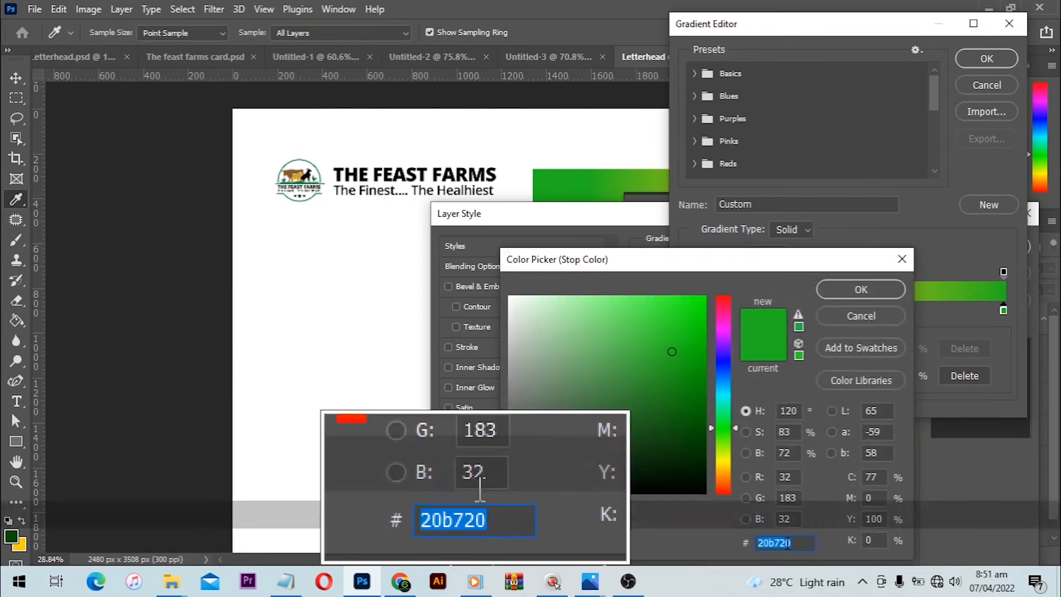
pyautogui.click(880, 291)
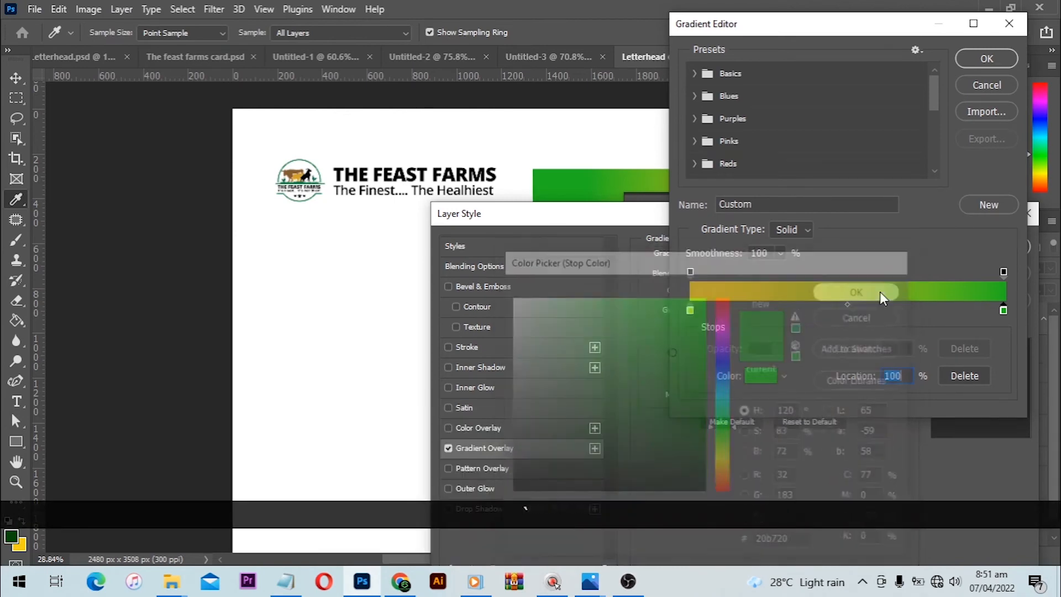
pyautogui.click(986, 58)
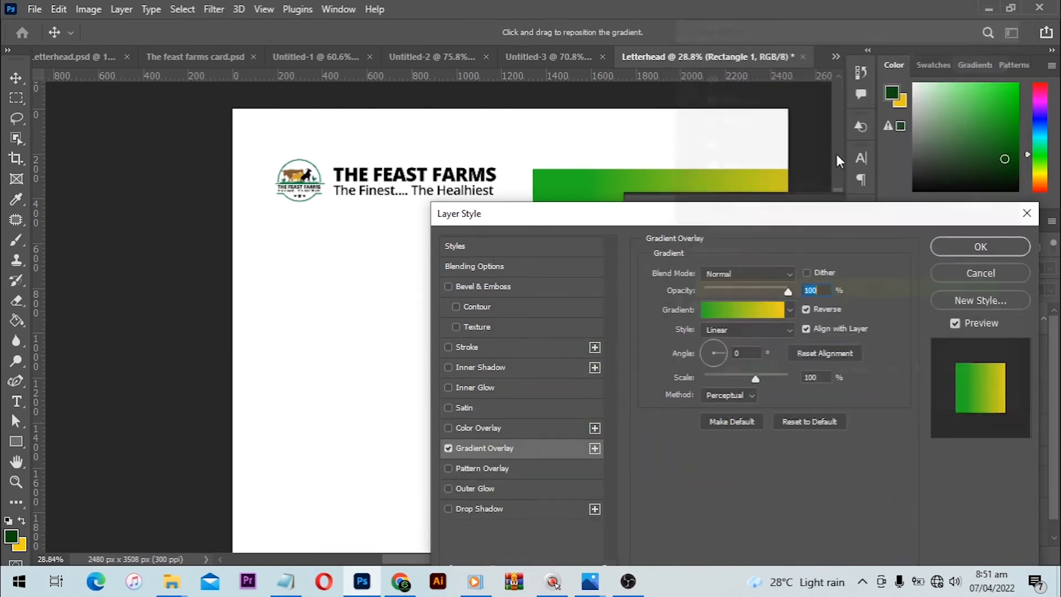
# - Shift the overlay gradient to the right within the header bar so green covers more of it, and apply the layer style
pyautogui.moveTo(798, 224)
pyautogui.mouseDown()
pyautogui.moveTo(798, 261)
pyautogui.moveTo(790, 231)
pyautogui.mouseUp()
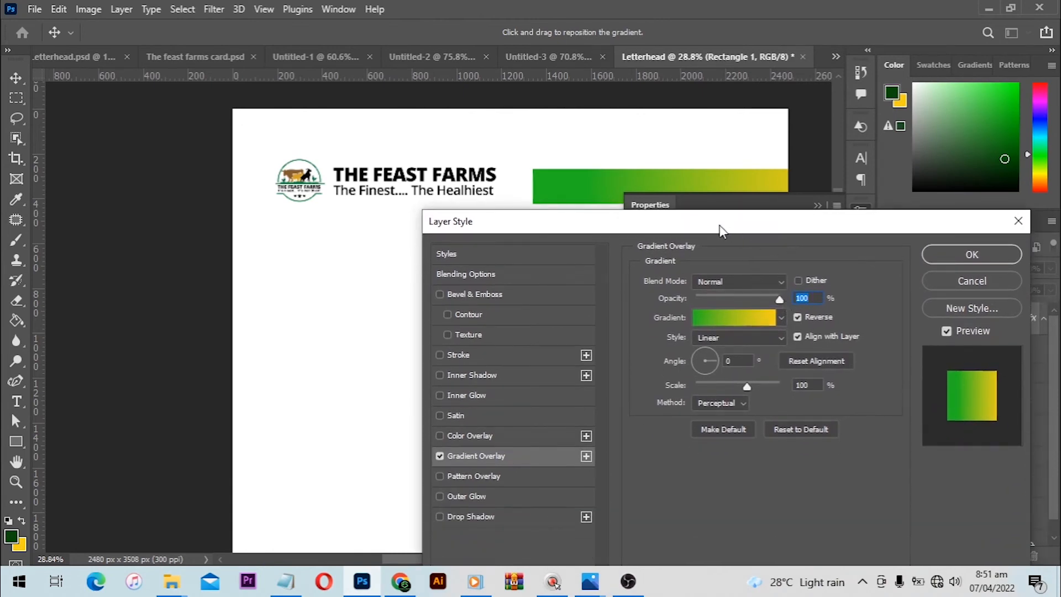
pyautogui.moveTo(687, 188); pyautogui.dragTo(739, 188)
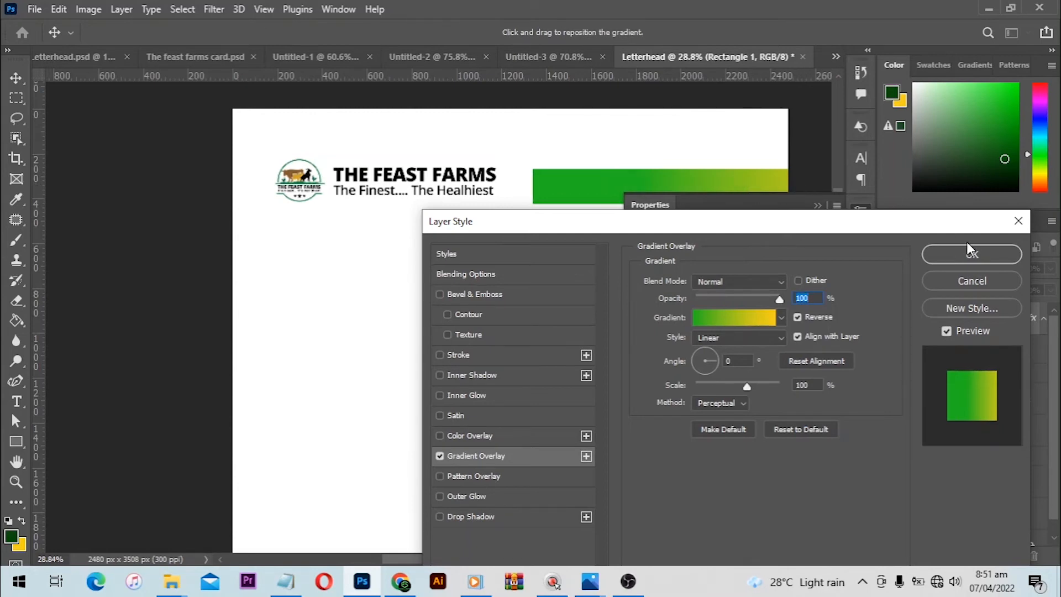
pyautogui.click(977, 255)
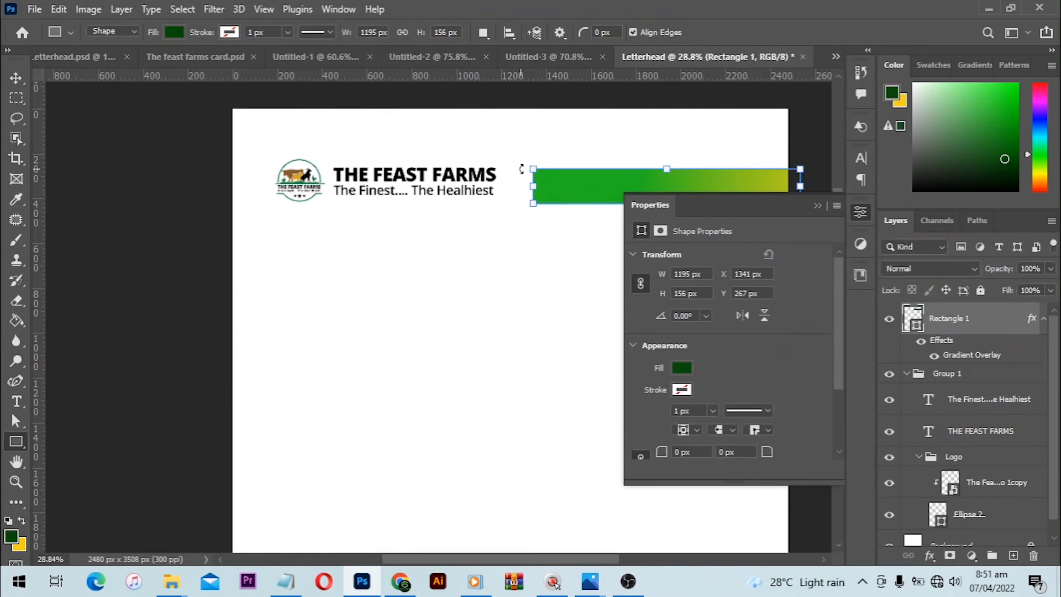
# - Round all four corners of the gradient header bar to a 78 px radius
pyautogui.click(16, 78)
pyautogui.click(398, 355)
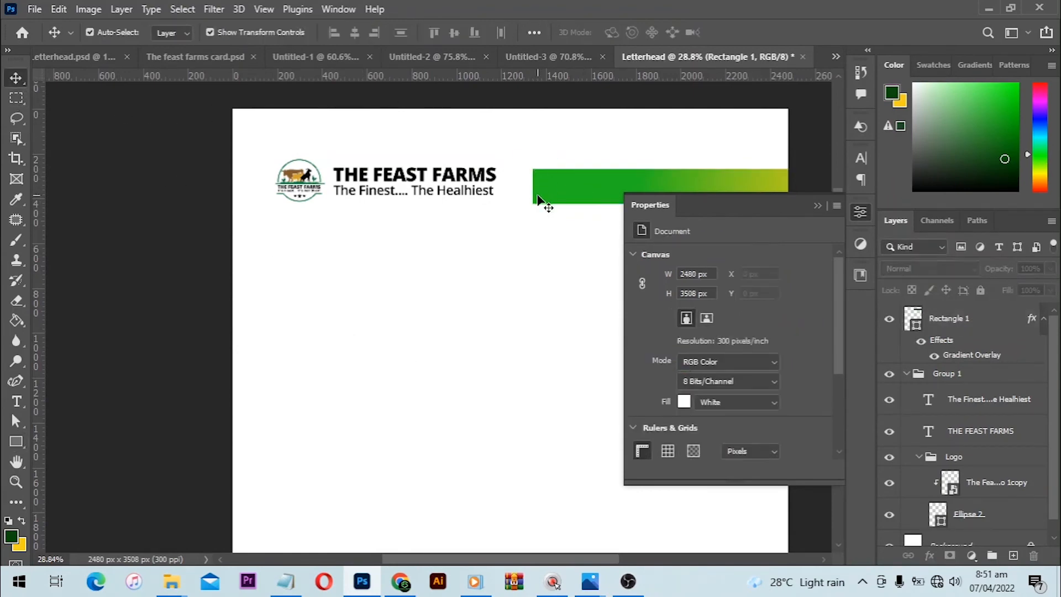
pyautogui.click(561, 176)
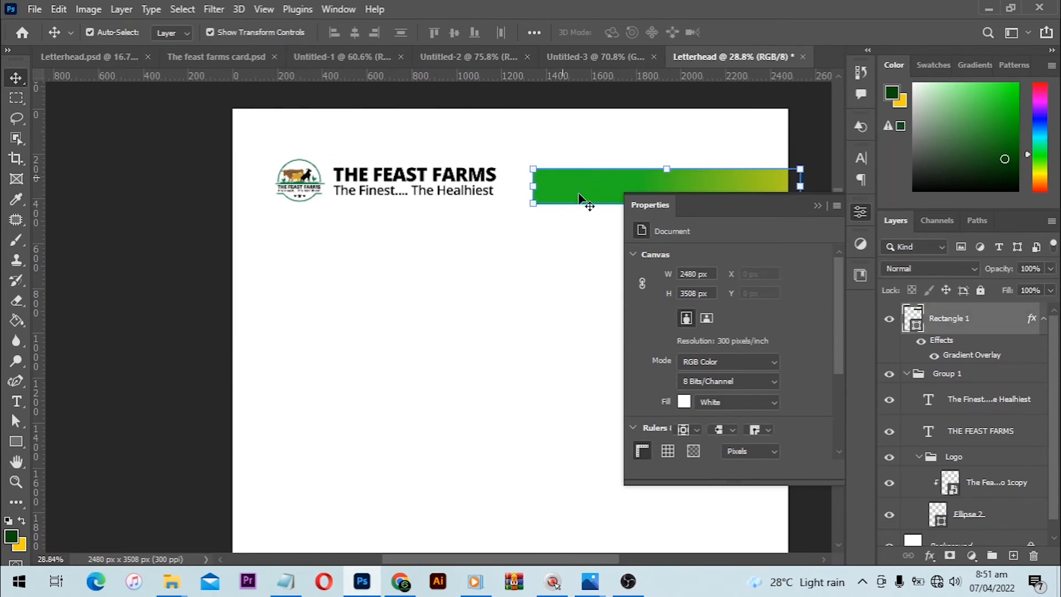
pyautogui.scroll(-1, 761, 358)
pyautogui.scroll(-1, 763, 364)
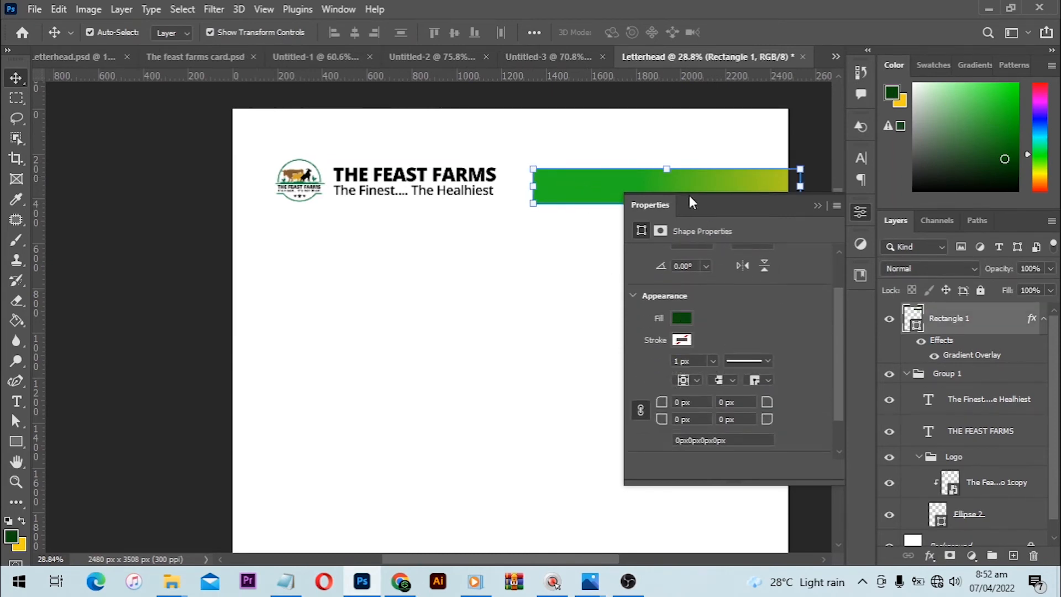
pyautogui.moveTo(662, 402); pyautogui.dragTo(783, 372)
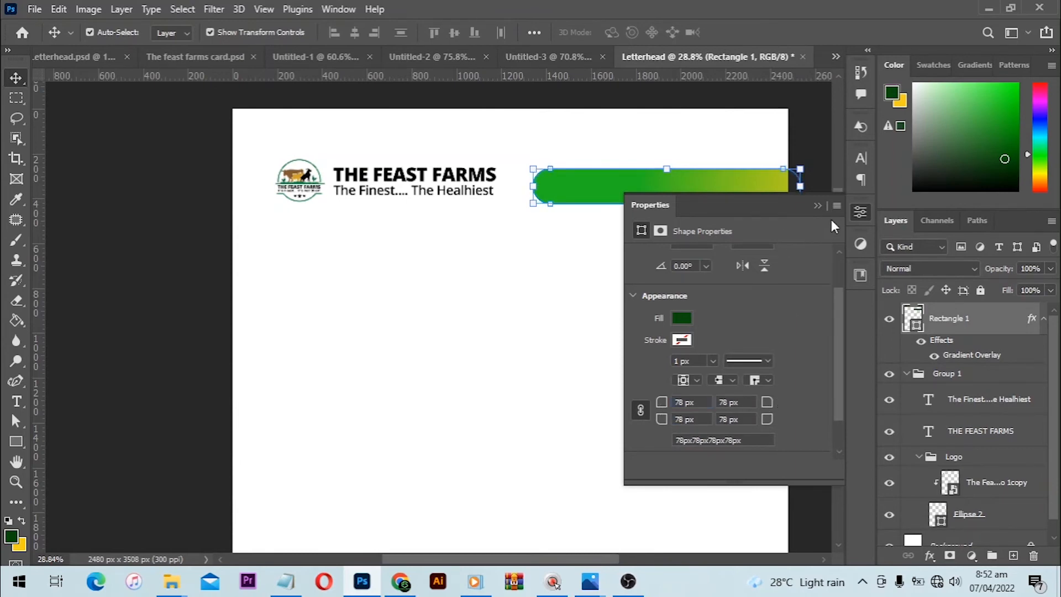
# - Align the gradient header bar and the logo-and-text group to each other on their vertical centres
pyautogui.click(819, 206)
pyautogui.click(819, 151)
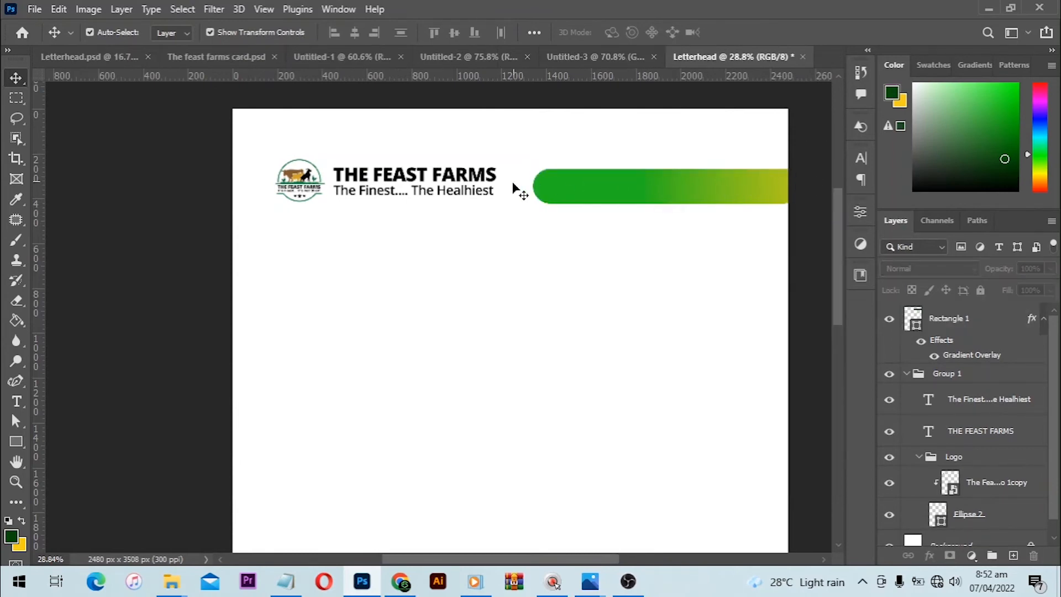
pyautogui.moveTo(274, 136); pyautogui.dragTo(382, 231)
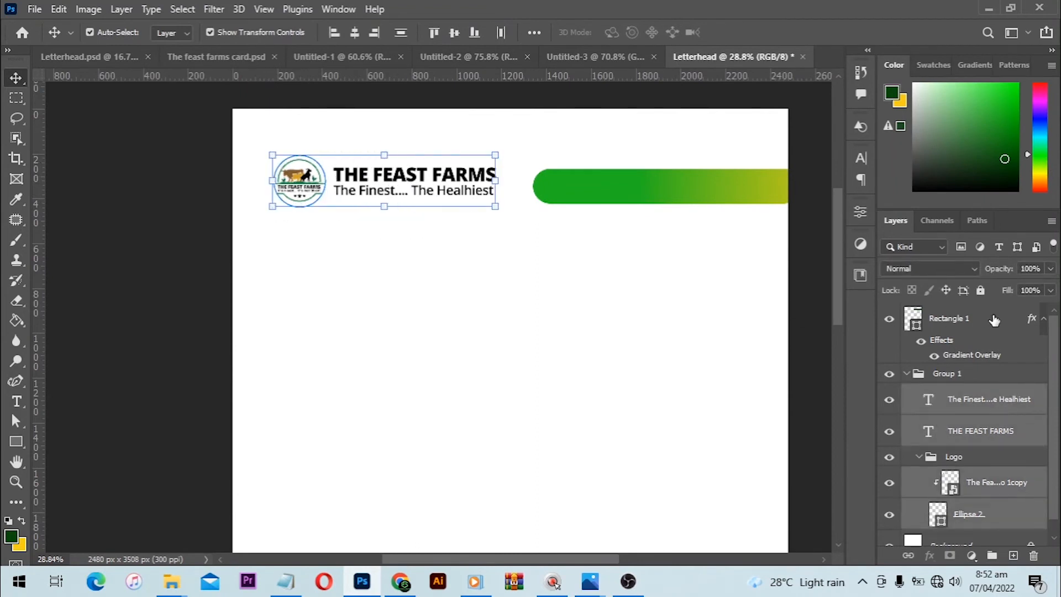
pyautogui.click(906, 374)
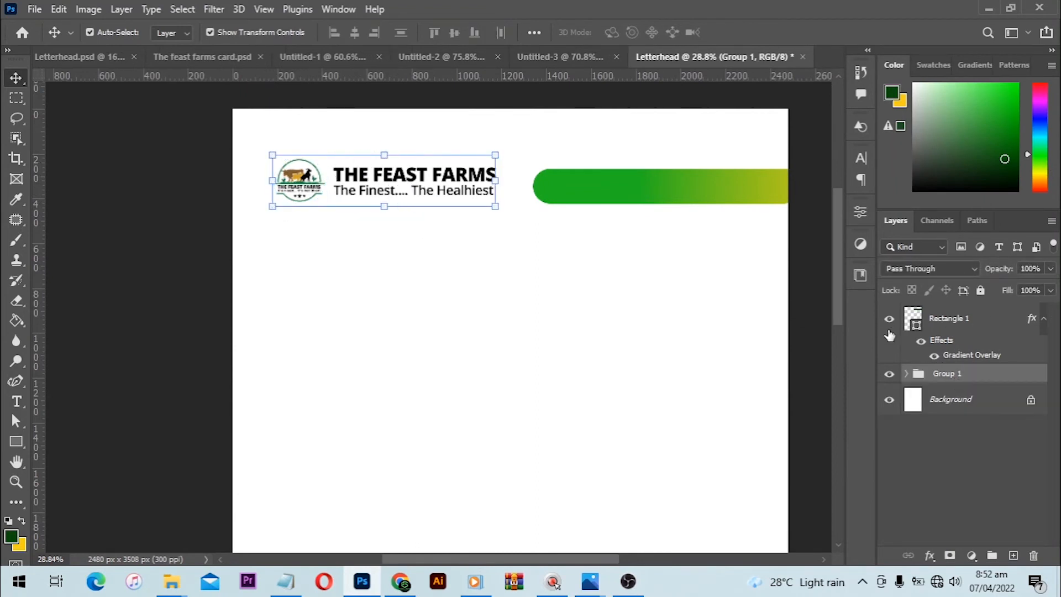
pyautogui.press('ctrl')
pyautogui.press('ctrl')
pyautogui.press('ctrl')
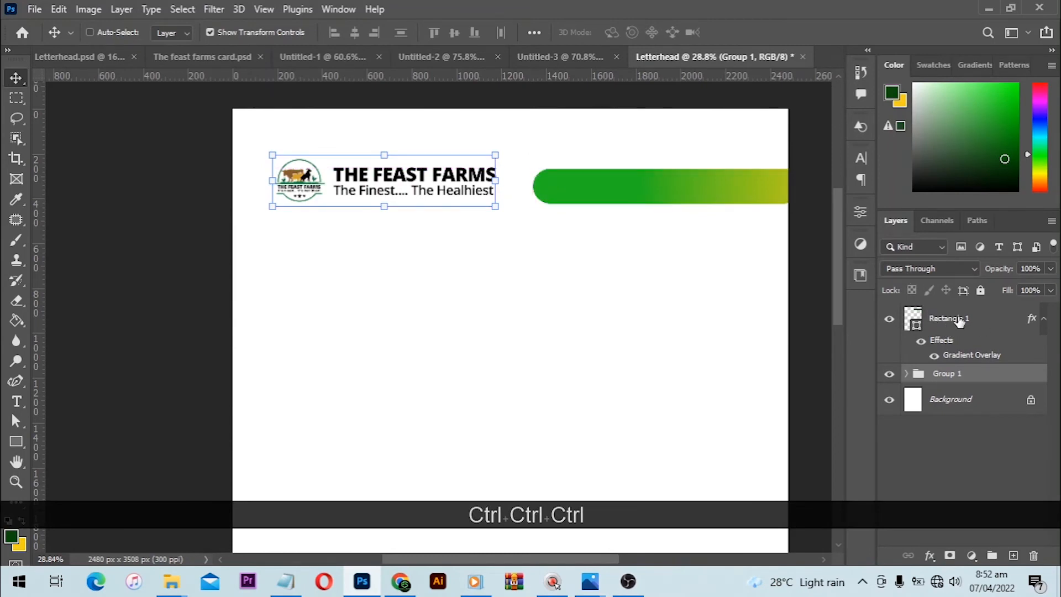
pyautogui.keyDown('ctrl'); pyautogui.click(959, 321); pyautogui.keyUp('ctrl')
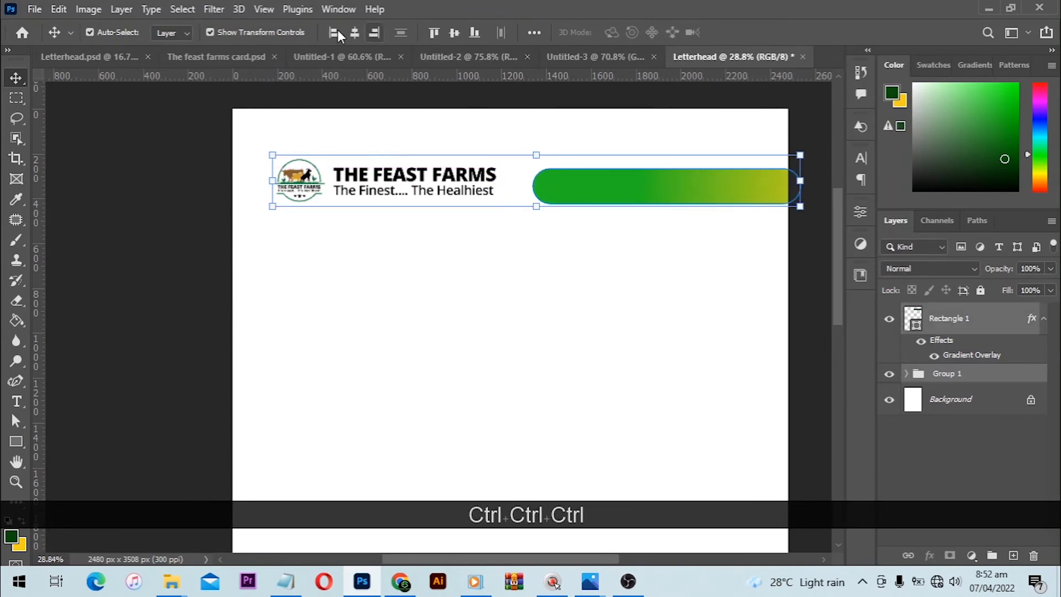
pyautogui.click(455, 34)
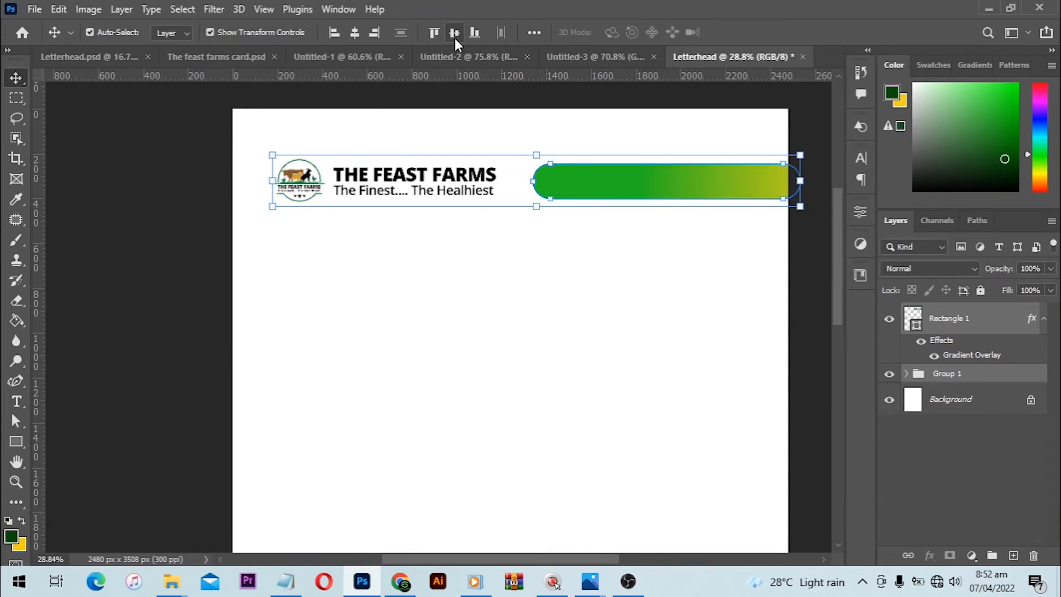
pyautogui.click(586, 331)
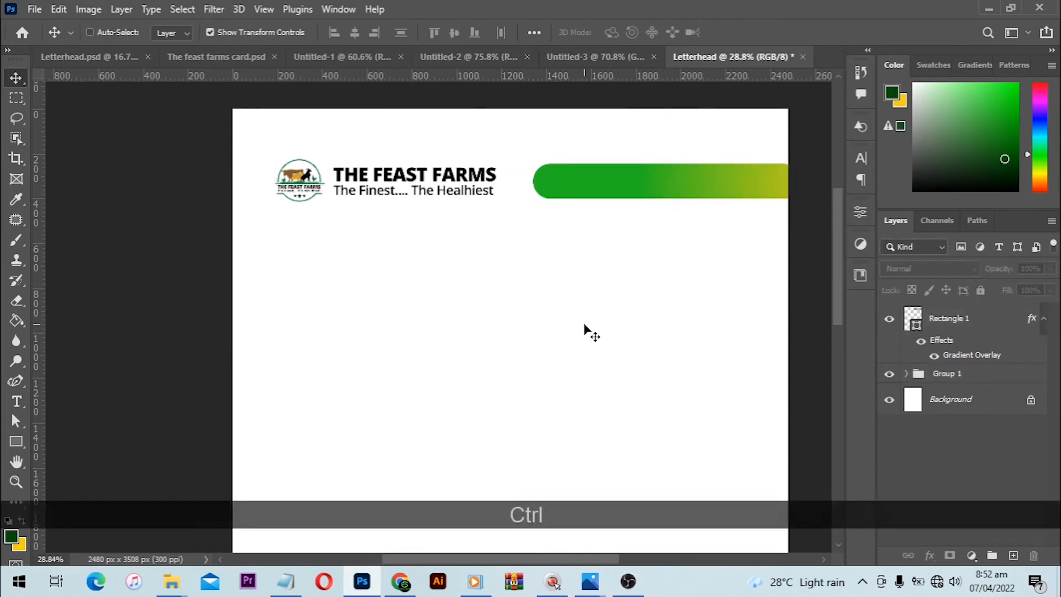
# - Draw a dark green footer rectangle about 2584 × 373 px across the full width near the page's bottom edge
pyautogui.hotkey('ctrl', '0')
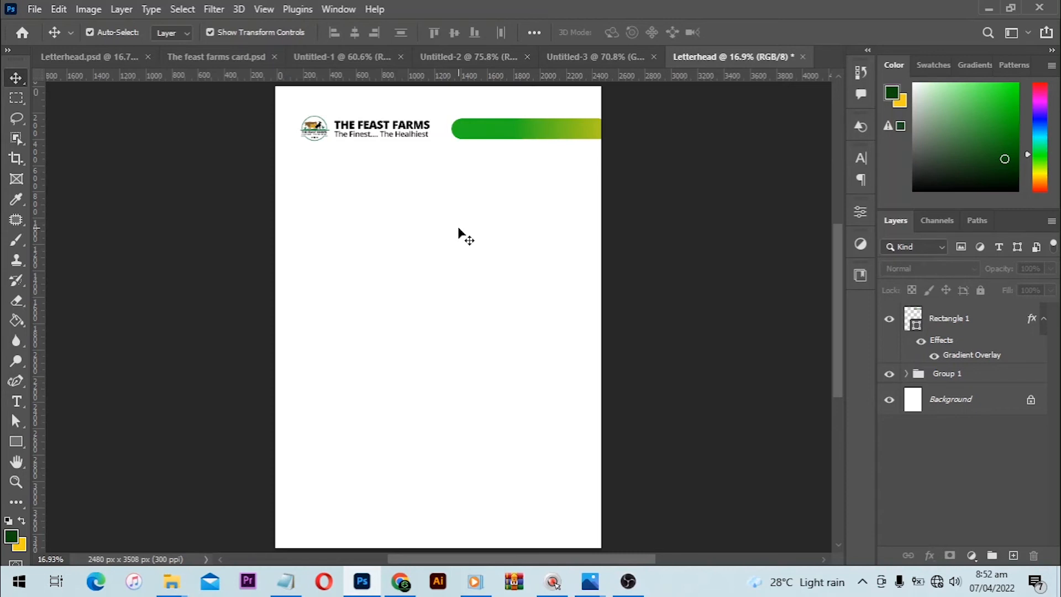
pyautogui.click(15, 443)
pyautogui.rightClick(25, 448)
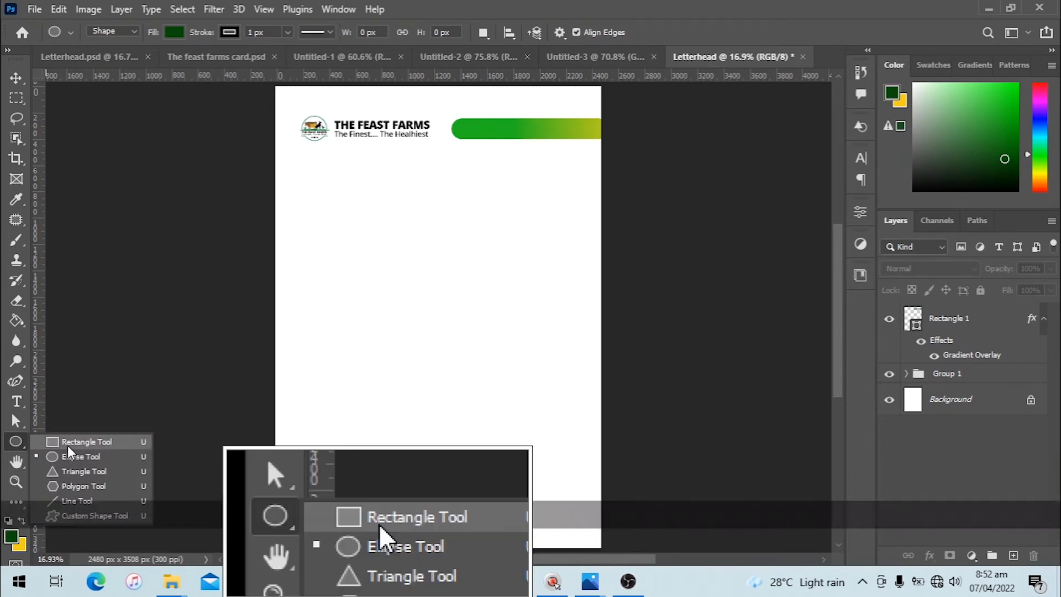
pyautogui.click(67, 442)
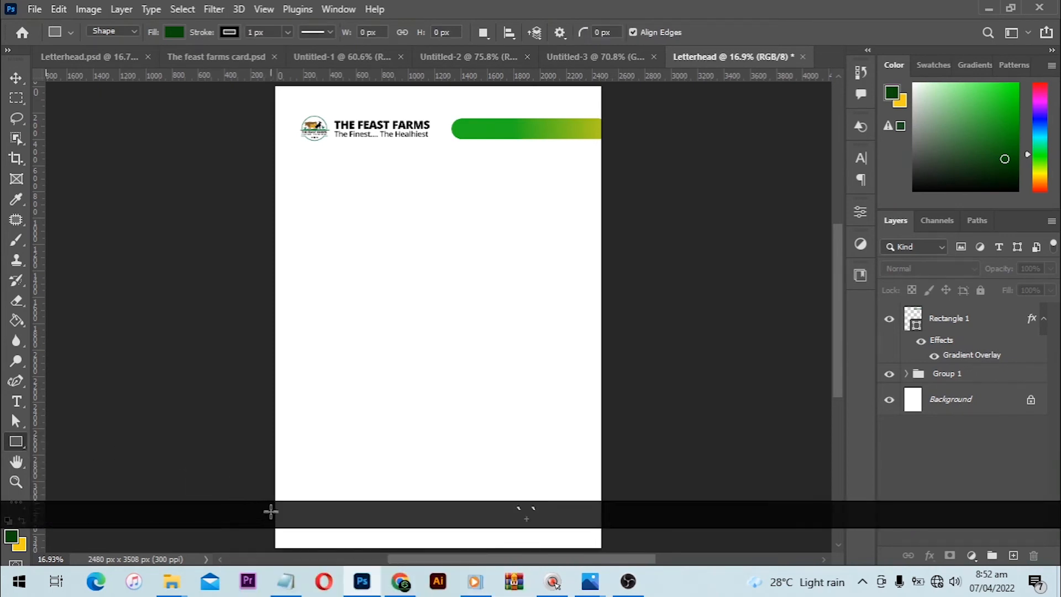
pyautogui.moveTo(267, 501); pyautogui.dragTo(606, 543)
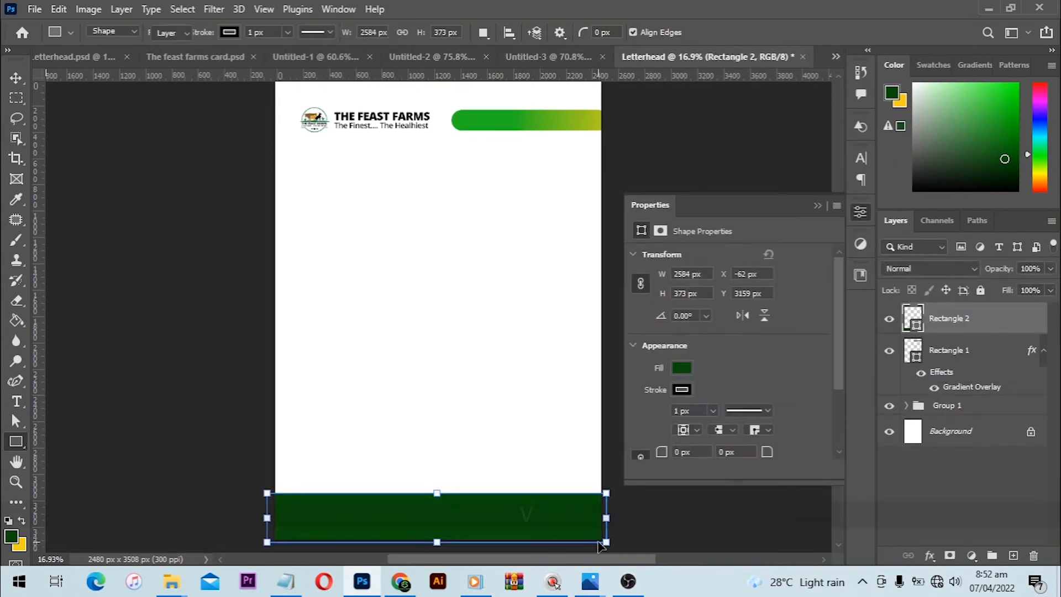
pyautogui.press('v')
pyautogui.click(524, 461)
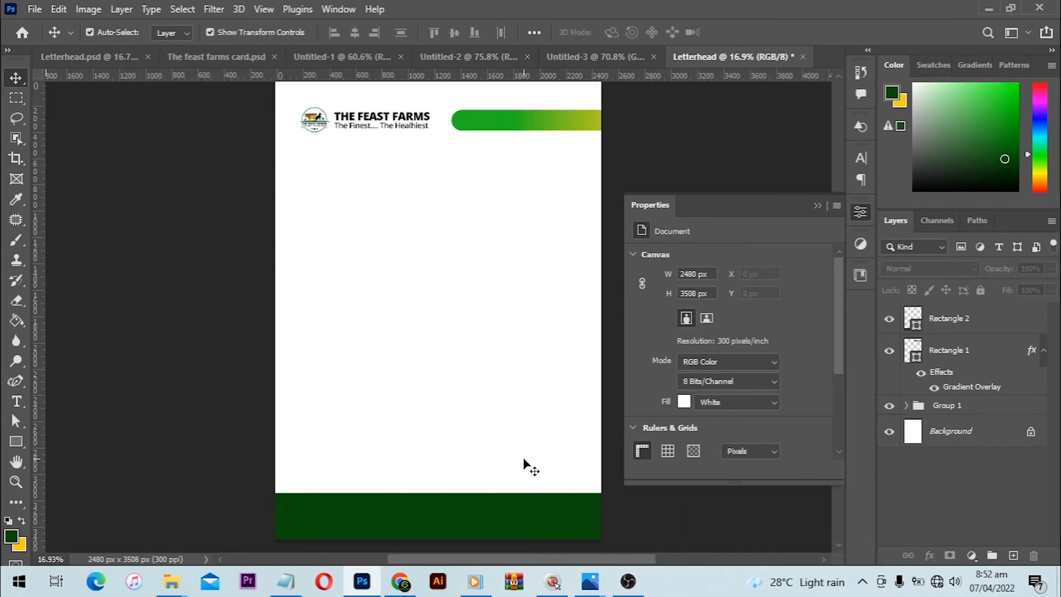
# - Nudge the dark green footer rectangle down towards the page's bottom edge
pyautogui.click(452, 507)
pyautogui.press('Down')
pyautogui.press('Down')
pyautogui.press('Down')
pyautogui.press('Down')
pyautogui.press('Down')
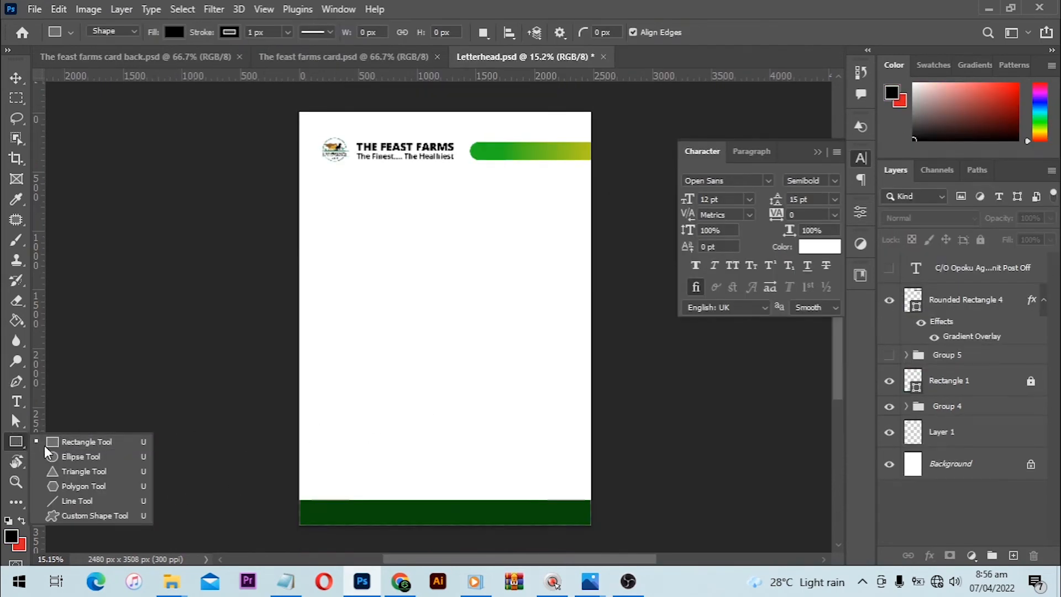
# - Draw a tall vertical rectangle about 341 × 1769 px above the footer band and remove its stroke
pyautogui.click(78, 442)
pyautogui.moveTo(381, 287); pyautogui.dragTo(421, 495)
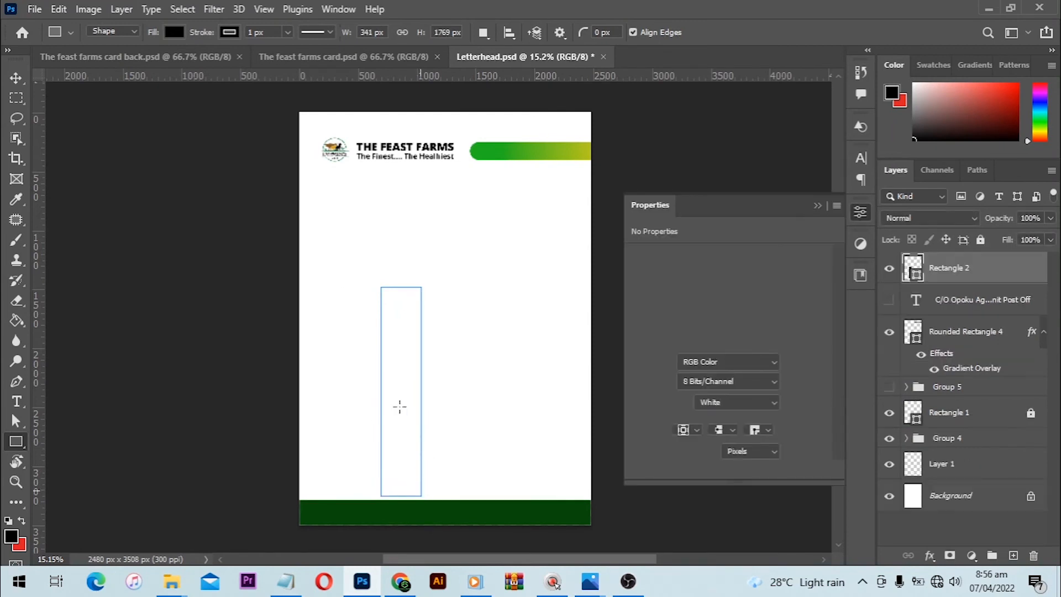
pyautogui.click(685, 390)
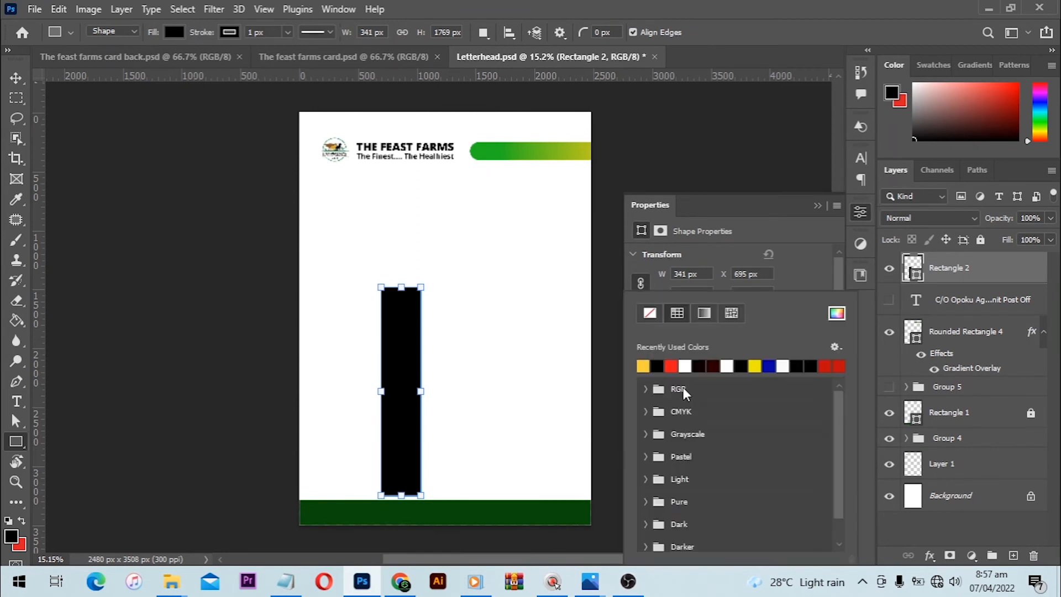
pyautogui.click(650, 313)
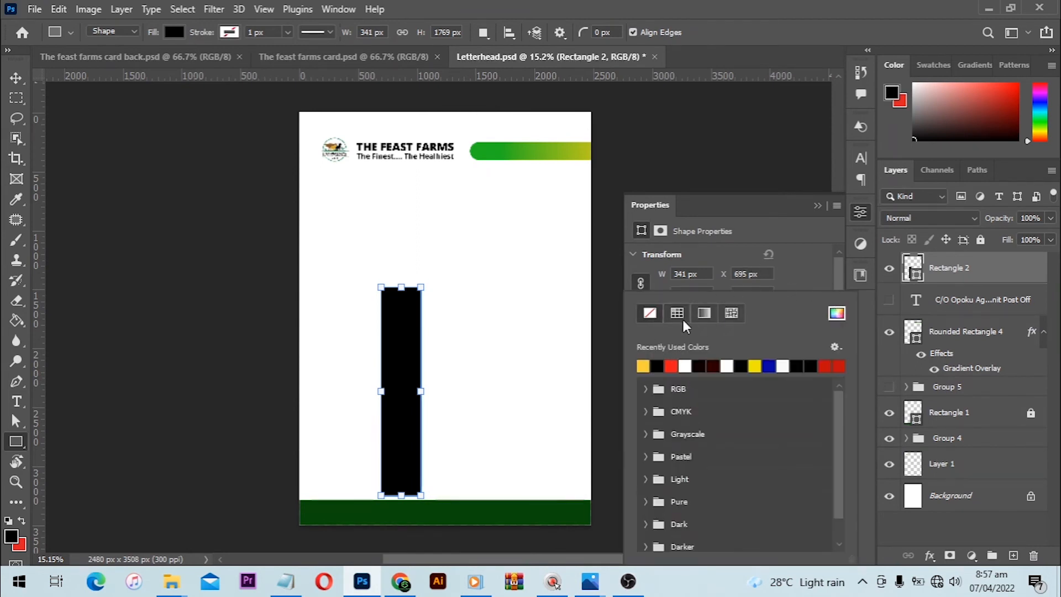
pyautogui.click(793, 268)
# - Fill the tall rectangle with dark green 0a4c0a and round all four corners to 170.5 px
pyautogui.click(682, 369)
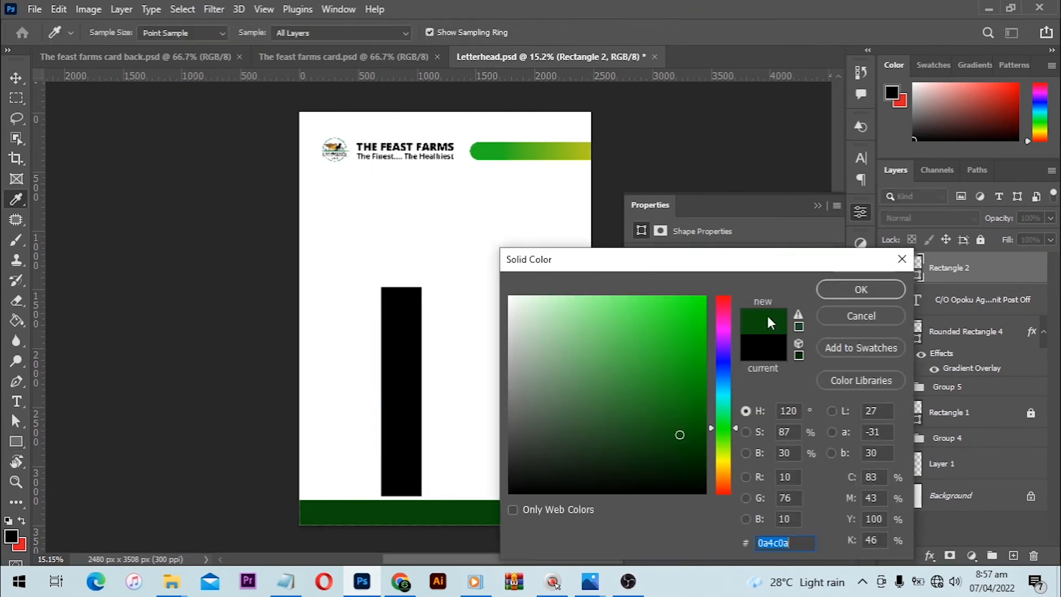
pyautogui.click(850, 287)
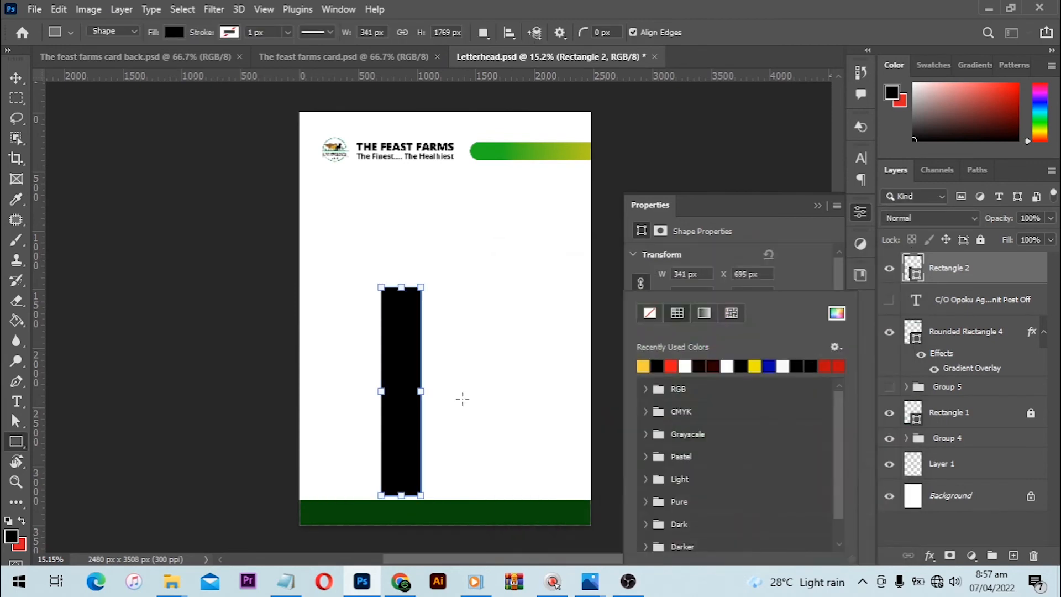
pyautogui.press('v')
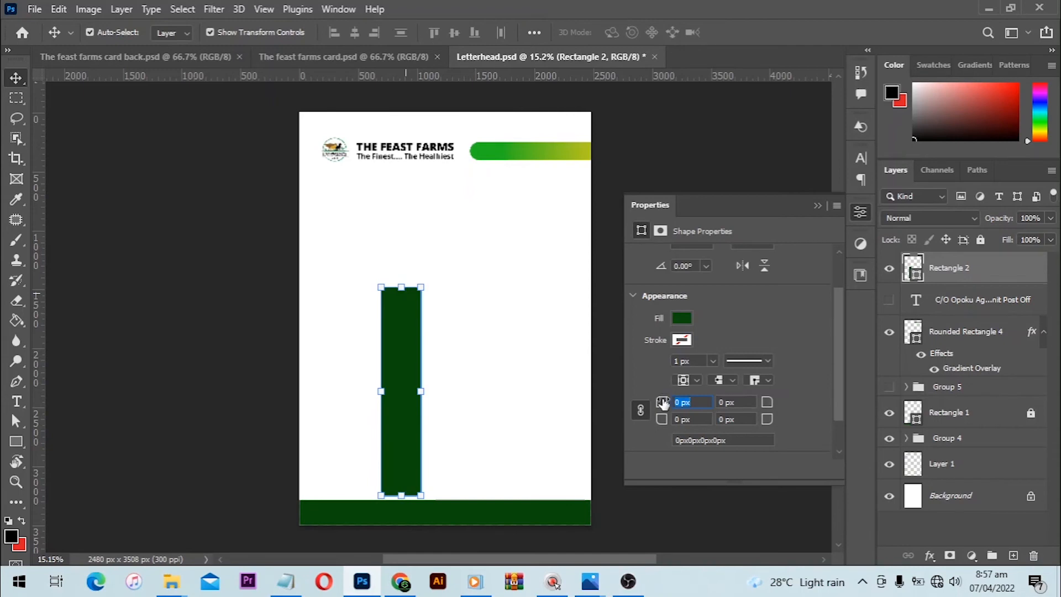
pyautogui.moveTo(663, 403); pyautogui.dragTo(806, 401)
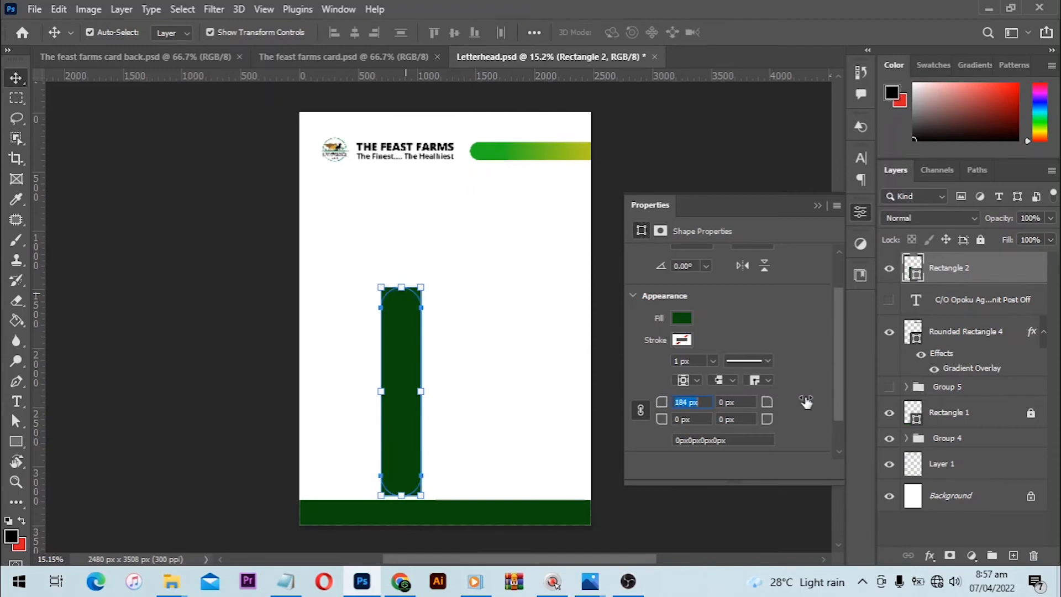
pyautogui.click(476, 314)
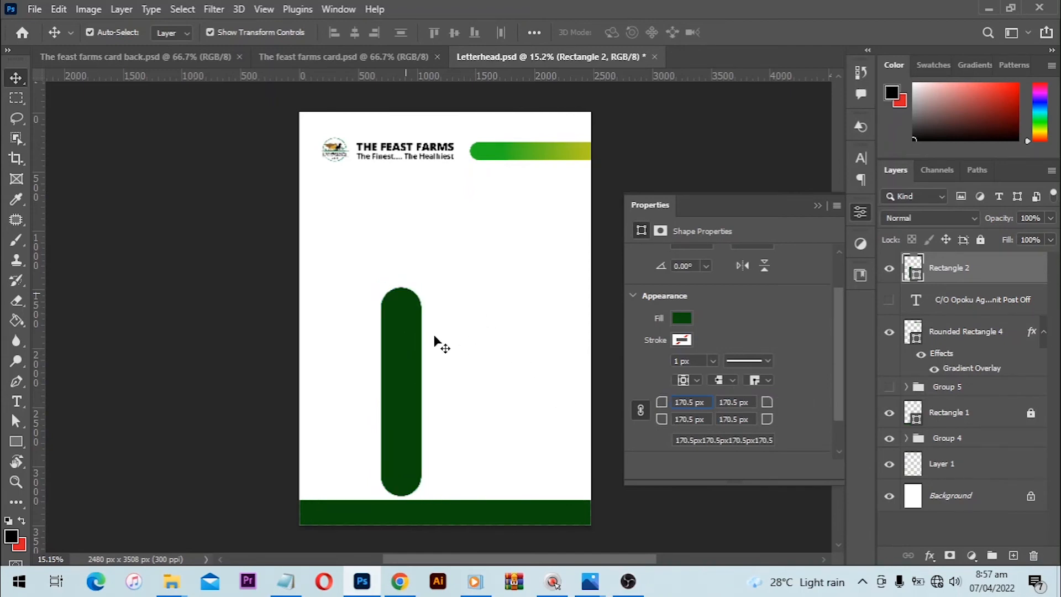
# - Draw a narrower vertical rectangle about 210 × 1663 px to the right of the first bar and round its corners fully
pyautogui.click(16, 441)
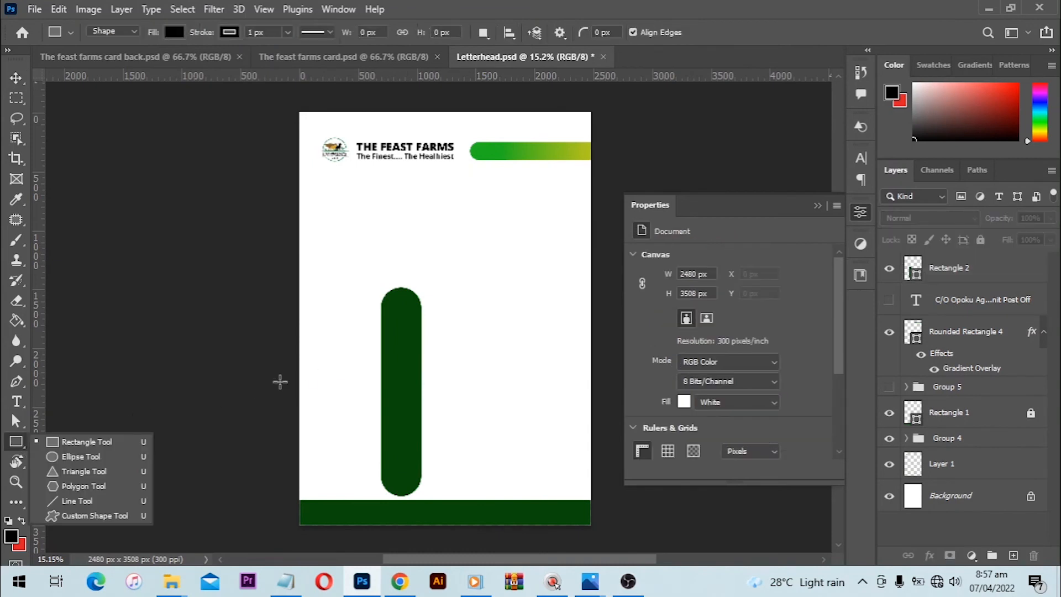
pyautogui.moveTo(431, 305); pyautogui.dragTo(454, 500)
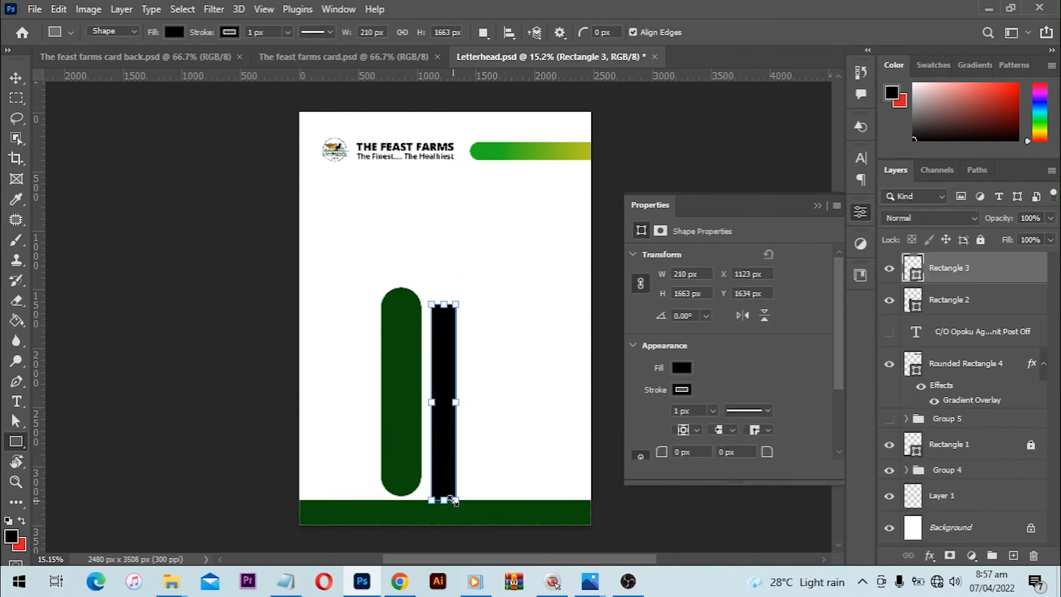
pyautogui.moveTo(664, 453); pyautogui.dragTo(860, 454)
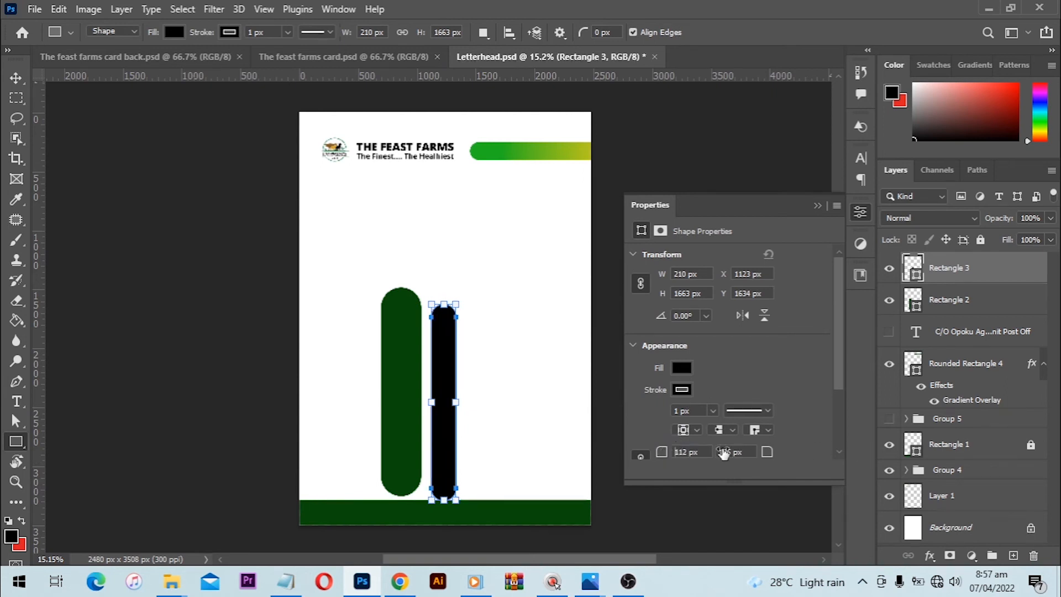
# - Remove the narrower bar's stroke and fill it with the same dark green as the wider bar
pyautogui.click(682, 390)
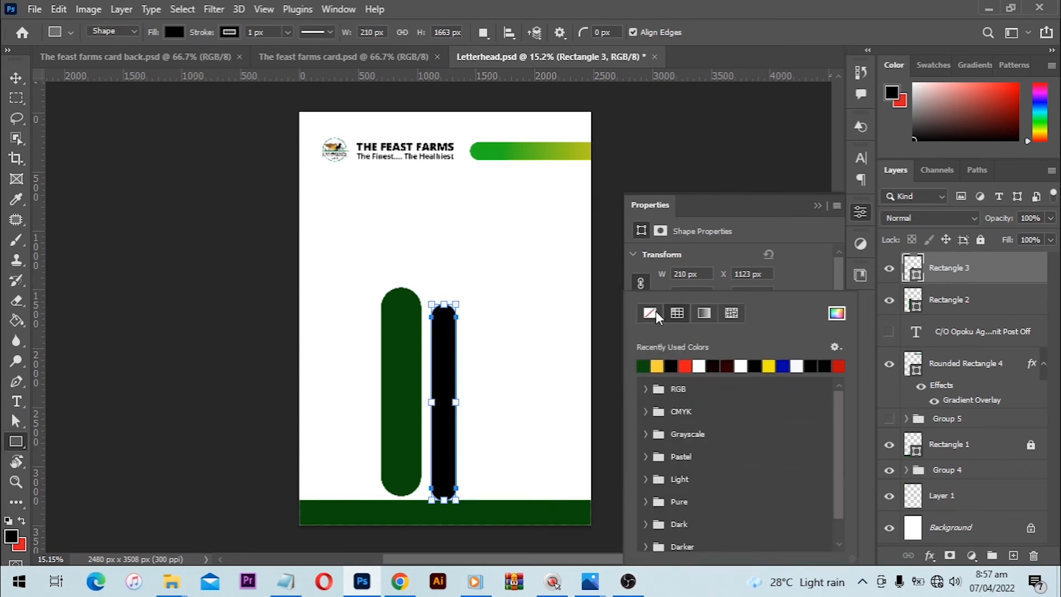
pyautogui.click(806, 260)
pyautogui.click(682, 365)
pyautogui.click(796, 248)
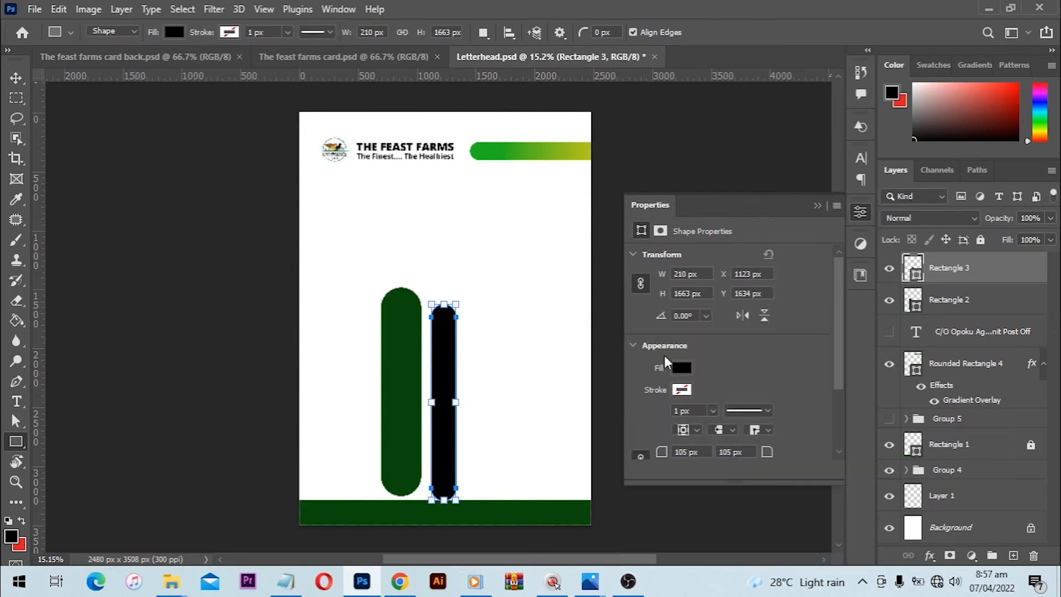
pyautogui.click(684, 370)
pyautogui.click(647, 368)
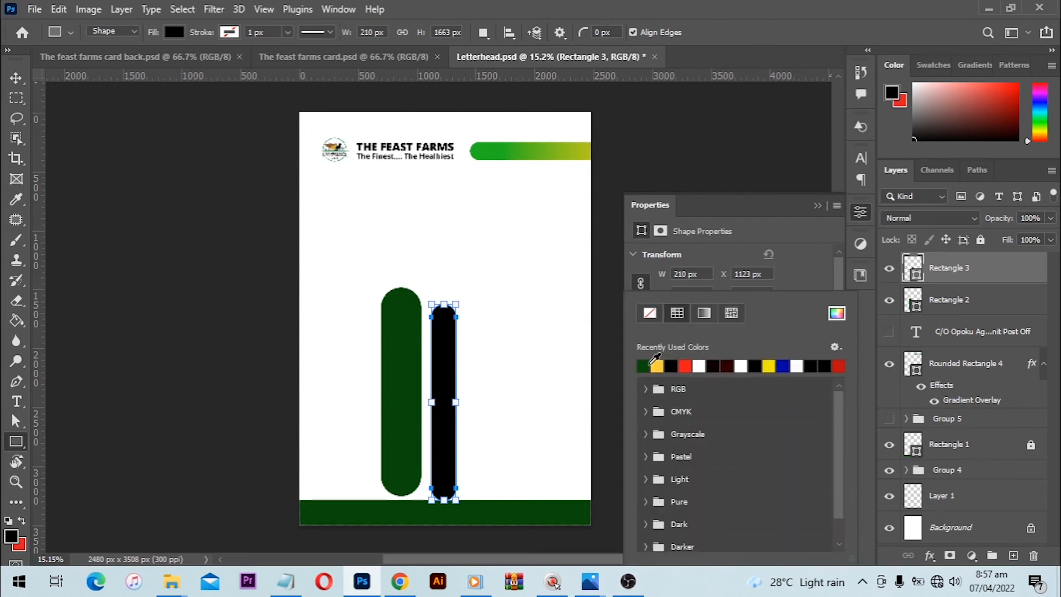
pyautogui.click(526, 337)
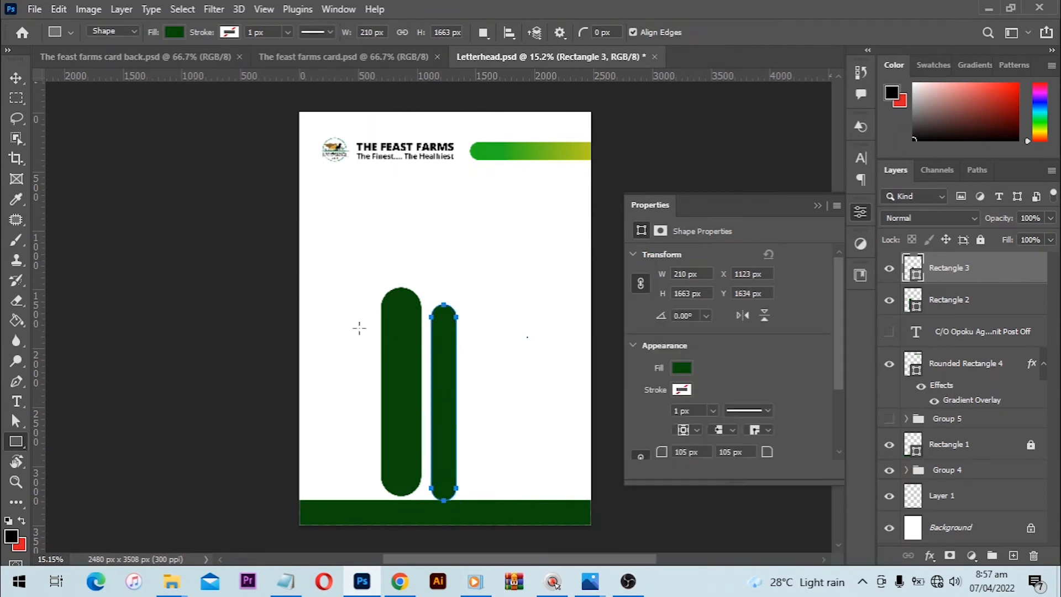
pyautogui.click(359, 328)
pyautogui.hotkey('ctrl', 'z')
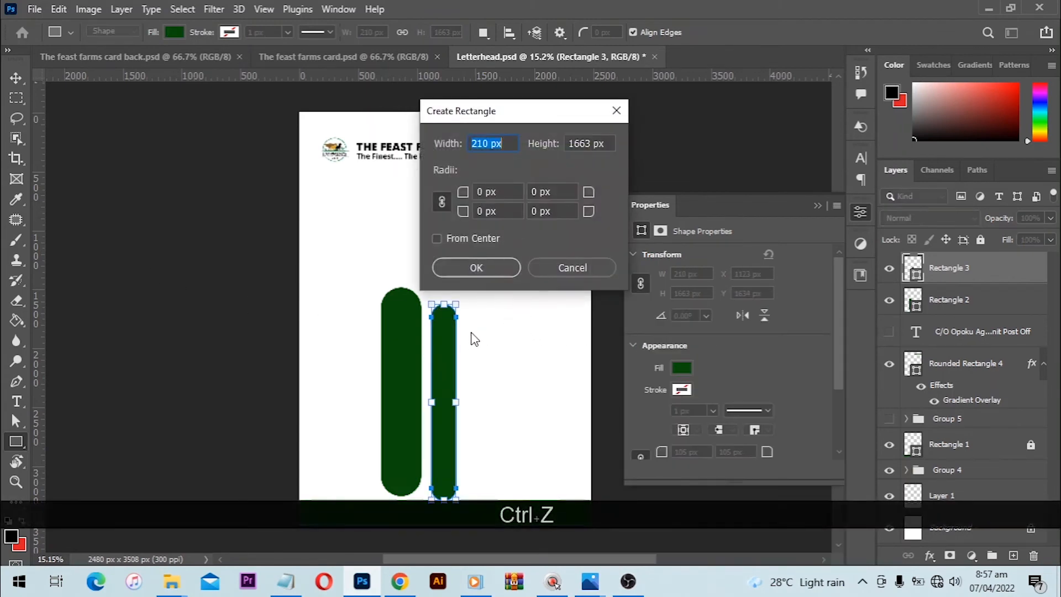
pyautogui.press('Escape')
# - Move the narrower rounded bar up clear of the footer band, to about X 1135 px, Y 1542 px
pyautogui.press('v')
pyautogui.scroll(-1, 447, 371)
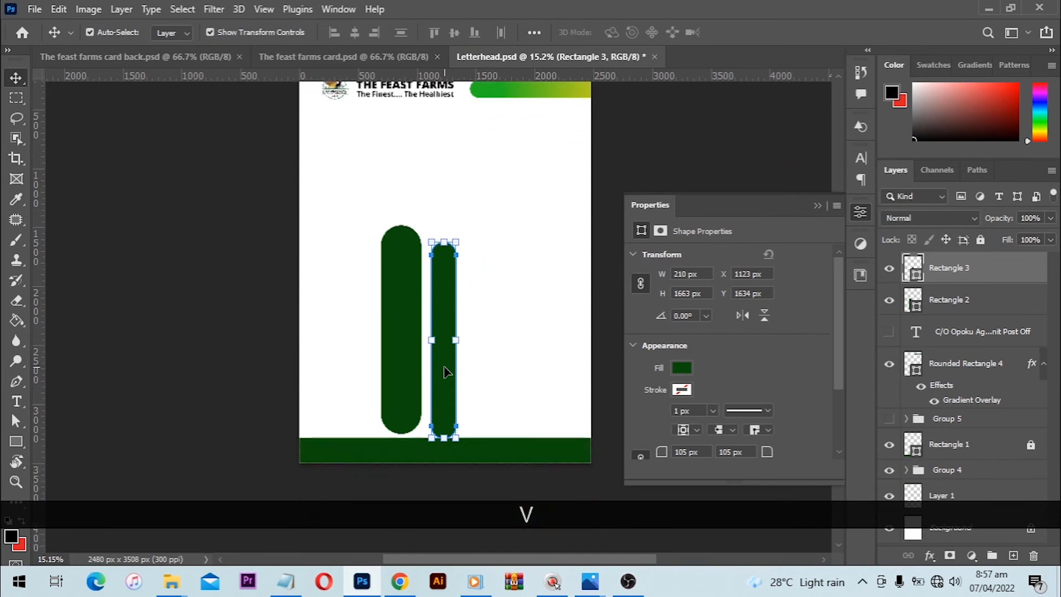
pyautogui.scroll(1, 371, 306)
pyautogui.click(515, 282)
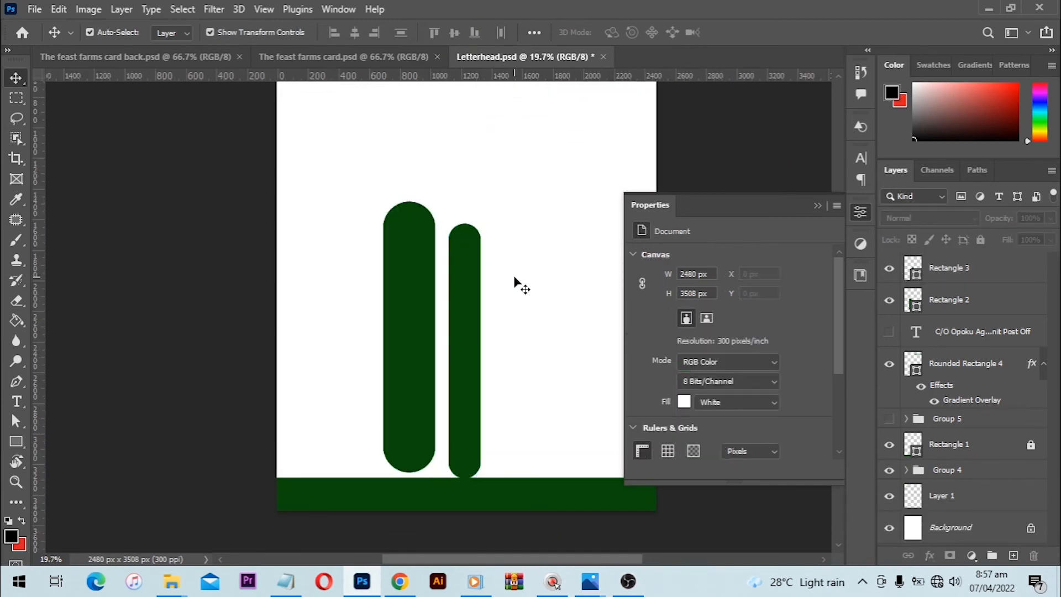
pyautogui.moveTo(479, 299); pyautogui.dragTo(477, 288)
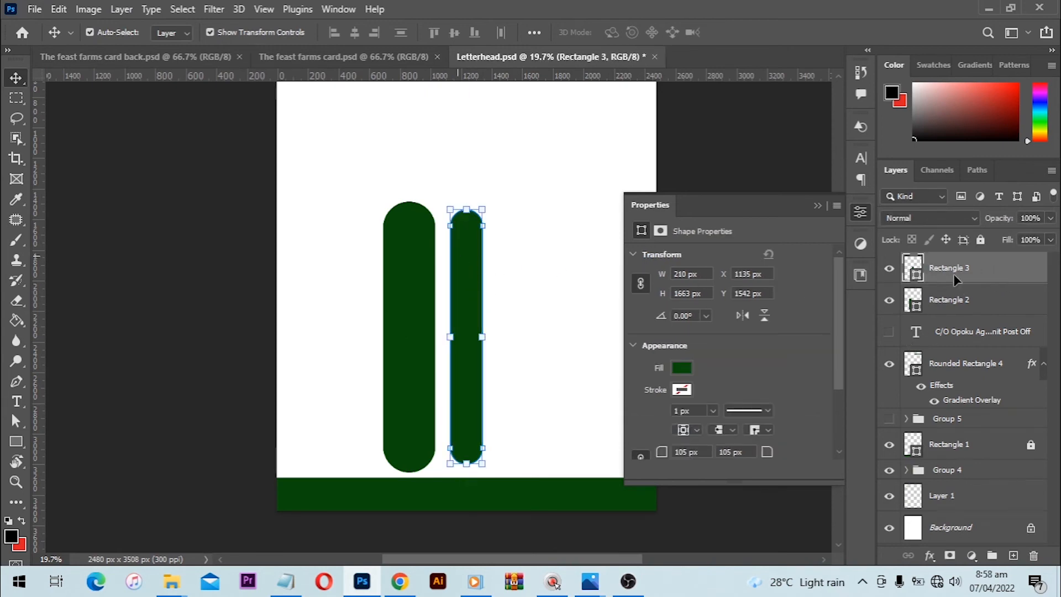
# - Add a gradient overlay to the wider rounded bar using the yellow-to-green Green_15 preset
pyautogui.click(443, 287)
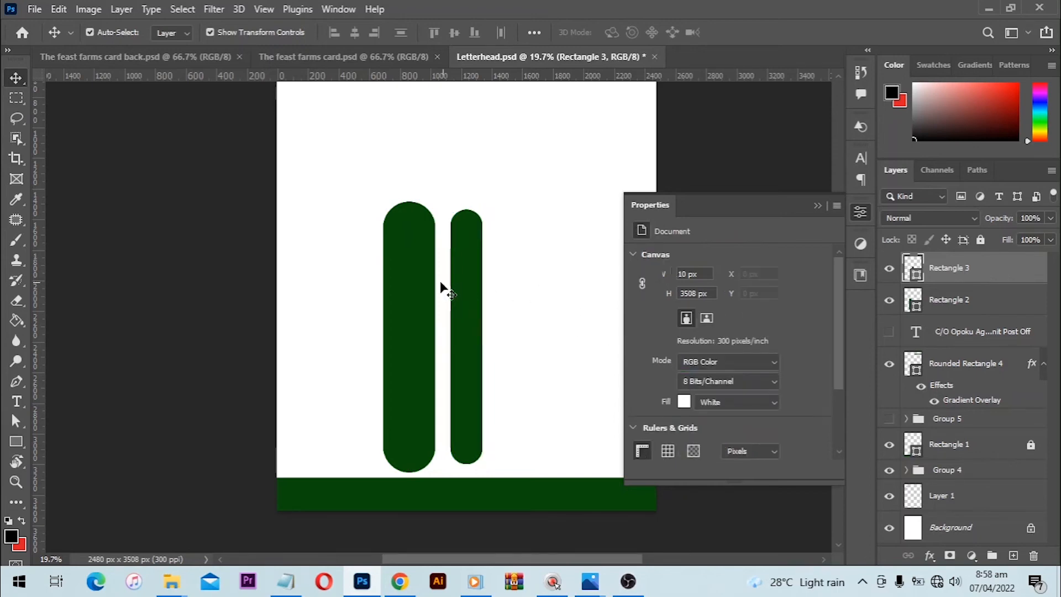
pyautogui.click(421, 289)
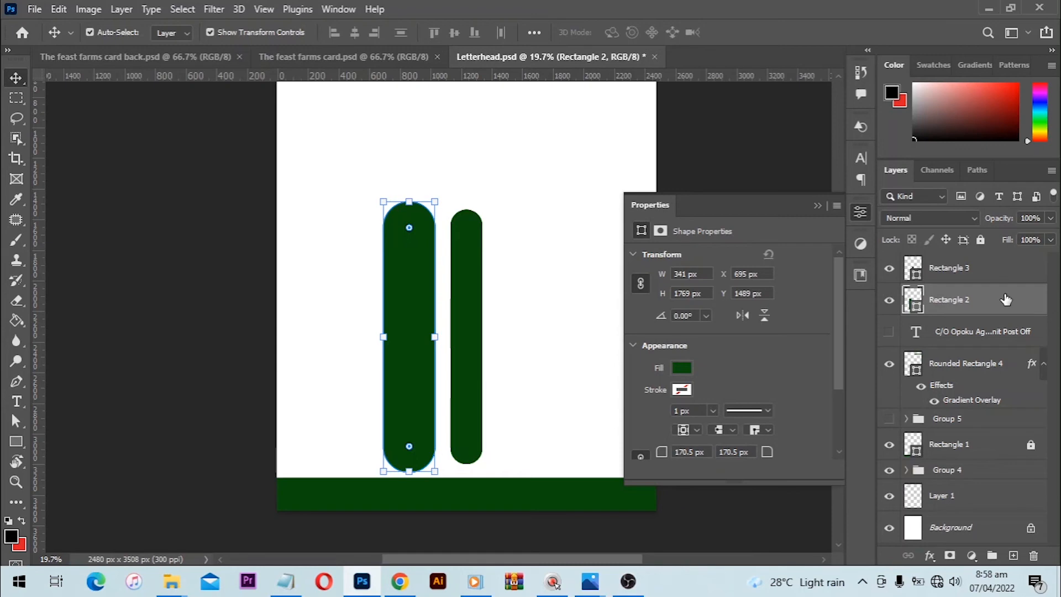
pyautogui.doubleClick(1005, 299)
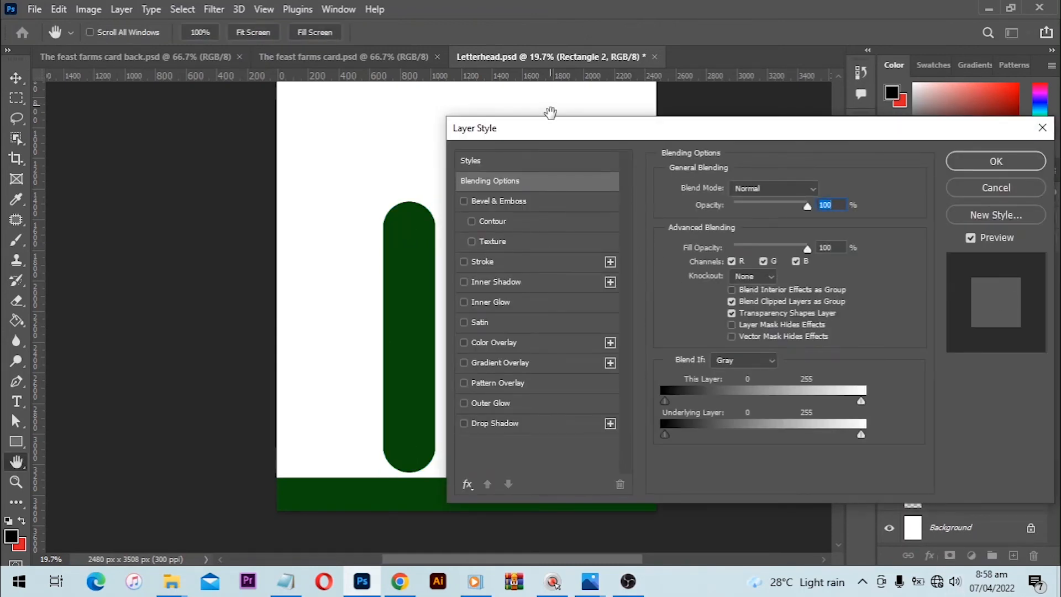
pyautogui.moveTo(598, 129); pyautogui.dragTo(654, 119)
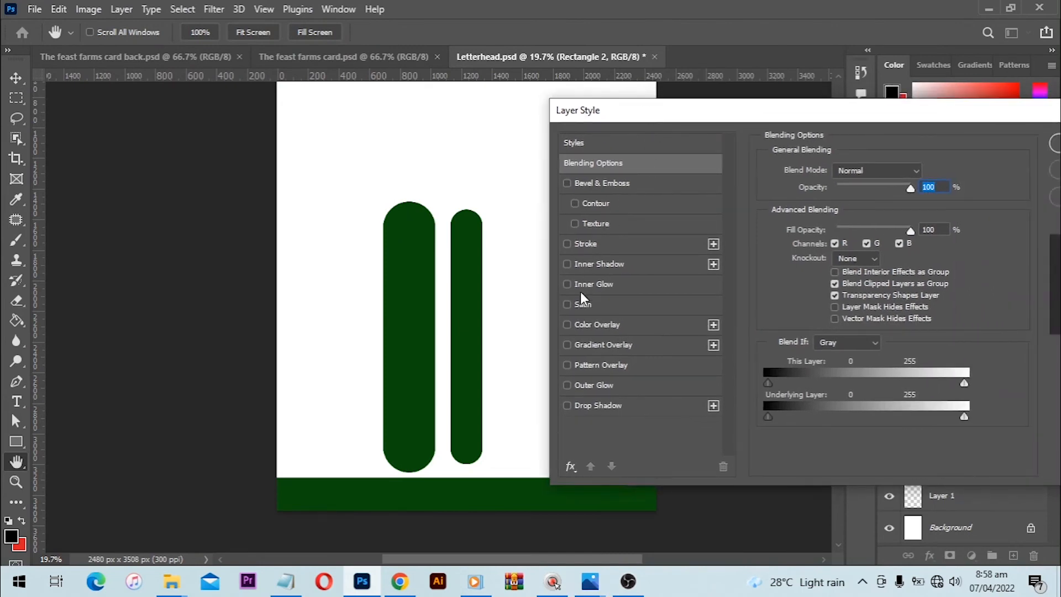
pyautogui.click(566, 345)
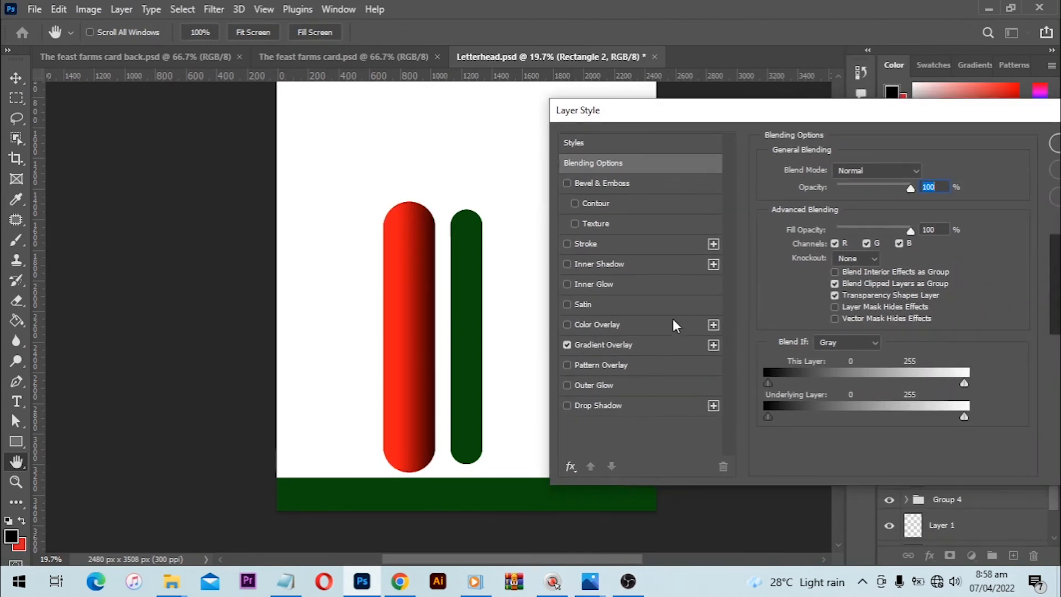
pyautogui.click(643, 346)
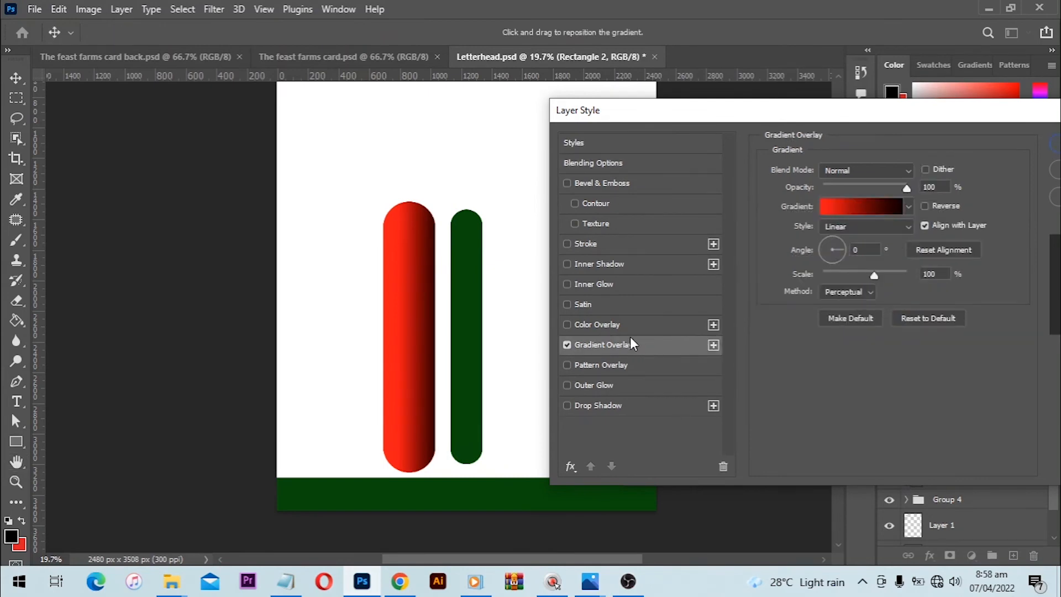
pyautogui.click(884, 206)
pyautogui.scroll(-3, 816, 138)
pyautogui.scroll(-3, 812, 138)
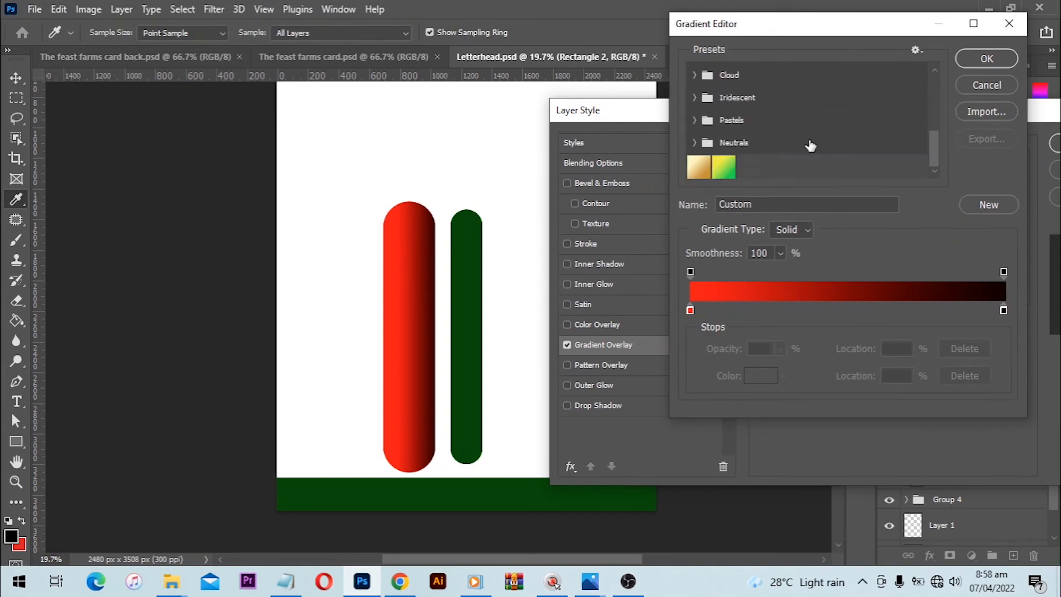
pyautogui.click(731, 168)
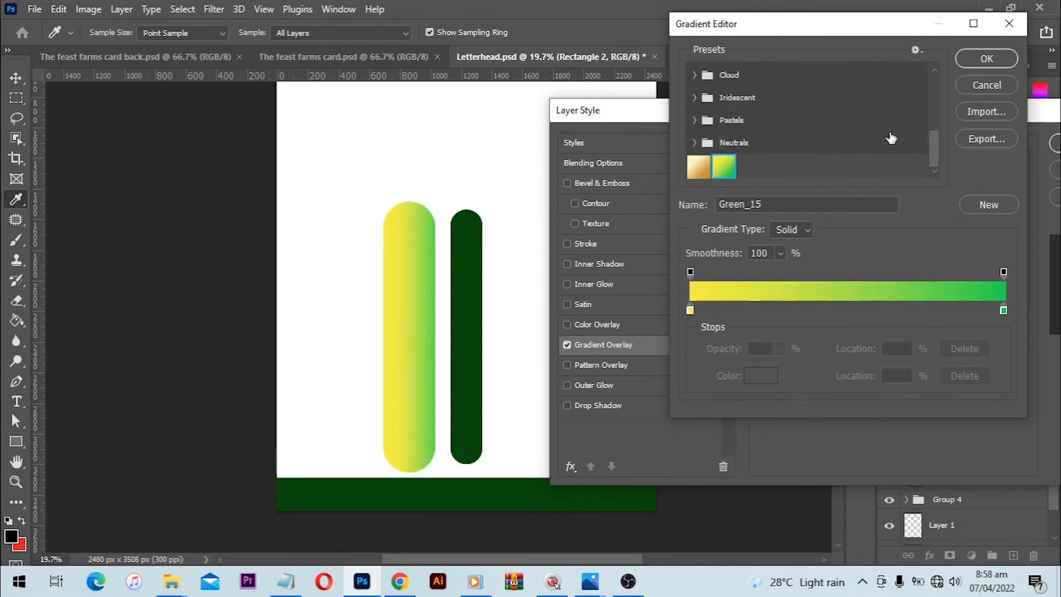
pyautogui.click(986, 59)
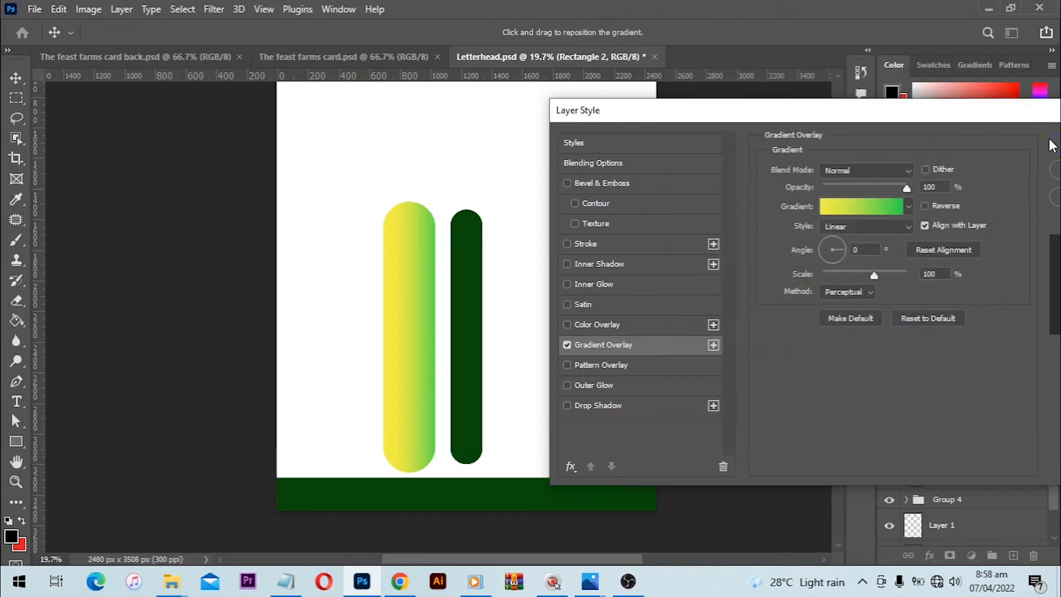
# - Set the wider bar's gradient overlay angle to -90°
pyautogui.click(863, 250)
pyautogui.write('90')
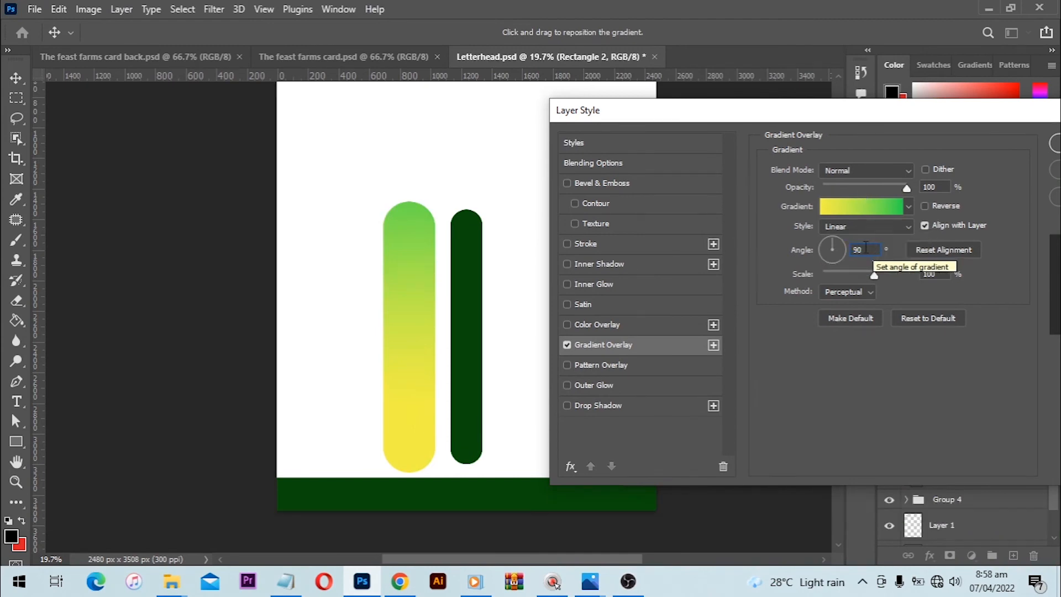
pyautogui.moveTo(867, 248); pyautogui.dragTo(788, 253)
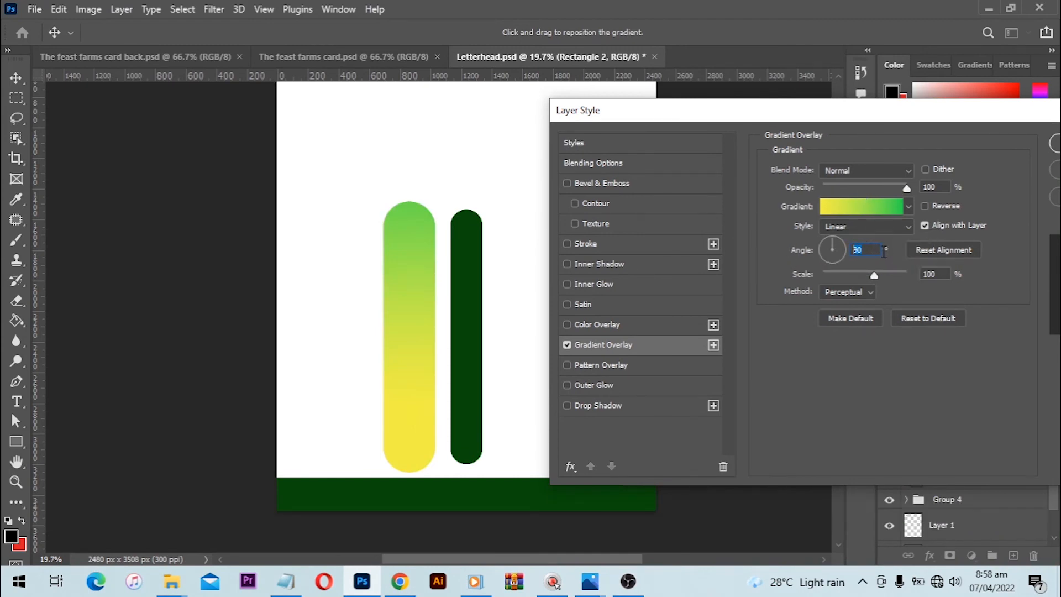
pyautogui.write('-90')
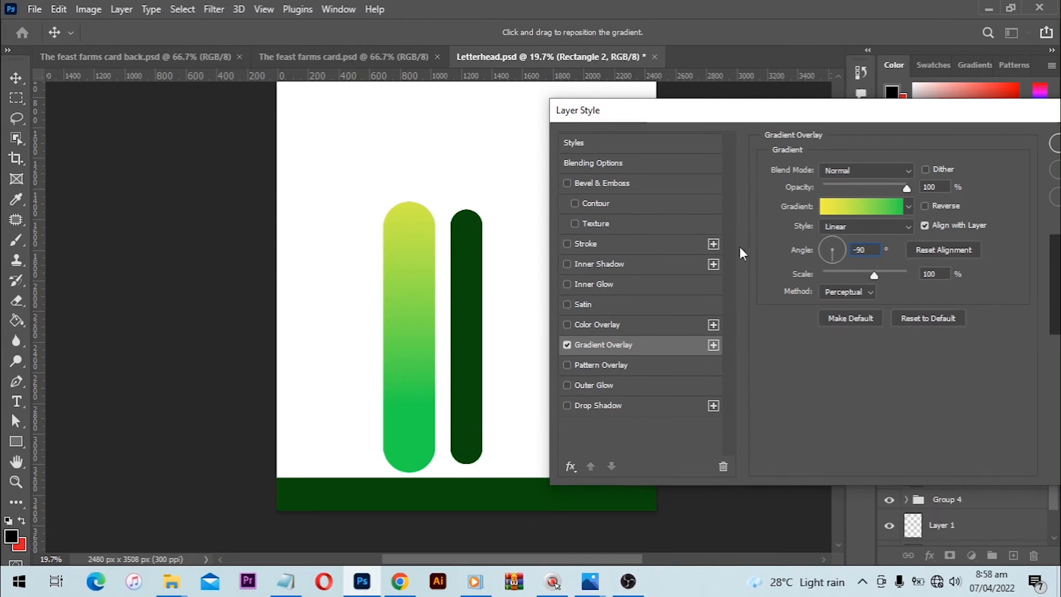
# - Recolour the gradient's green end stop by sampling the narrower bar's dark green and brightening it to 18bb18
pyautogui.click(866, 212)
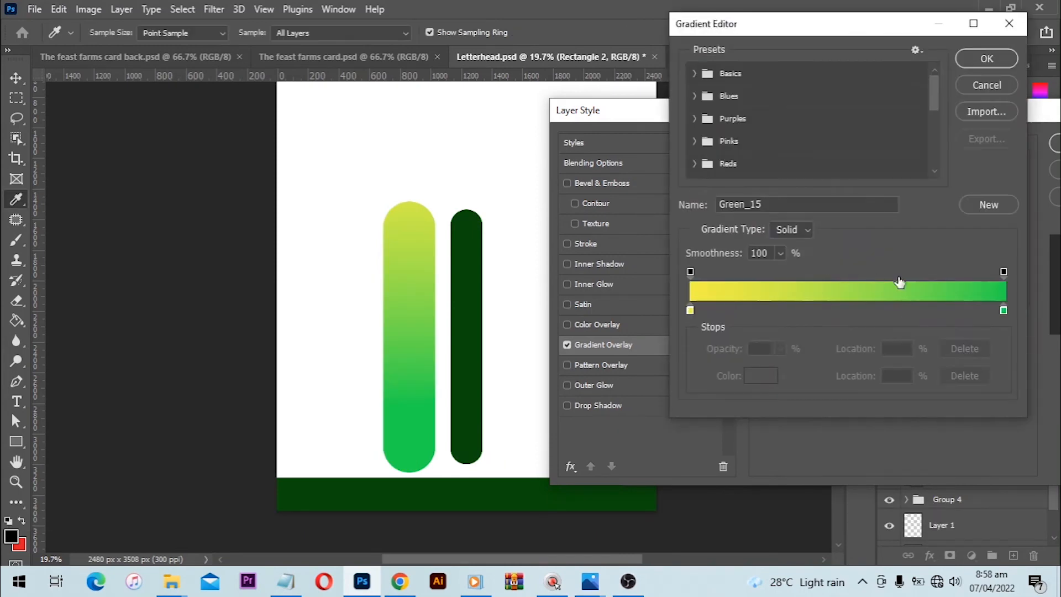
pyautogui.doubleClick(1003, 310)
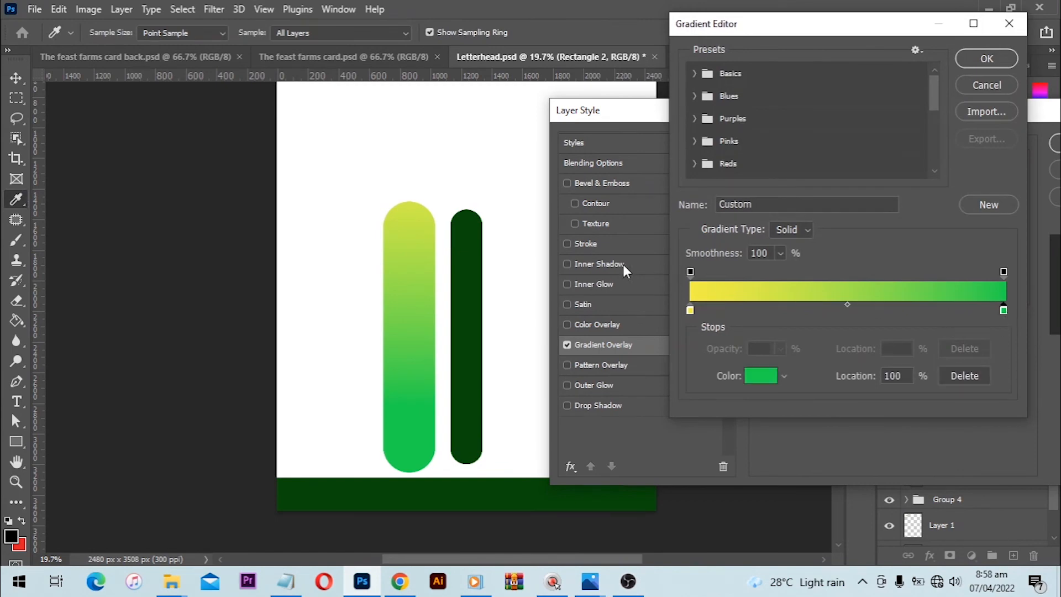
pyautogui.click(471, 223)
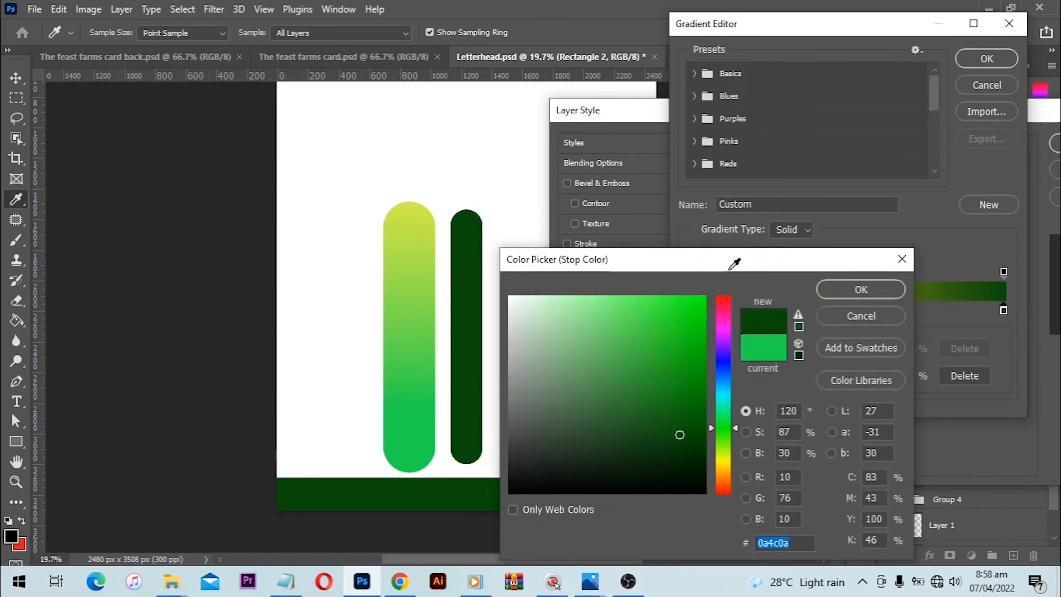
pyautogui.click(851, 286)
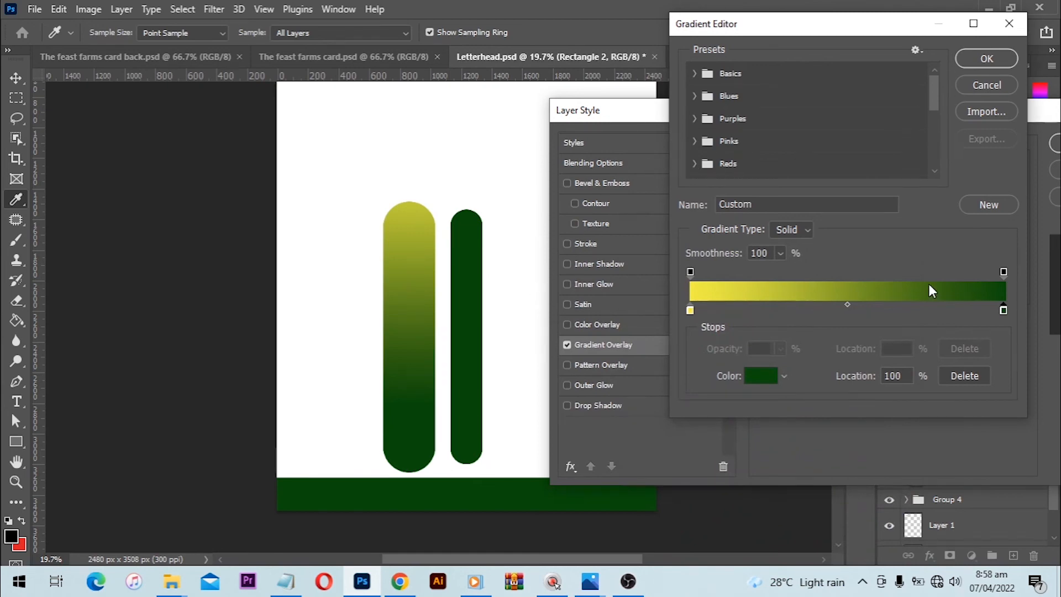
pyautogui.click(1004, 311)
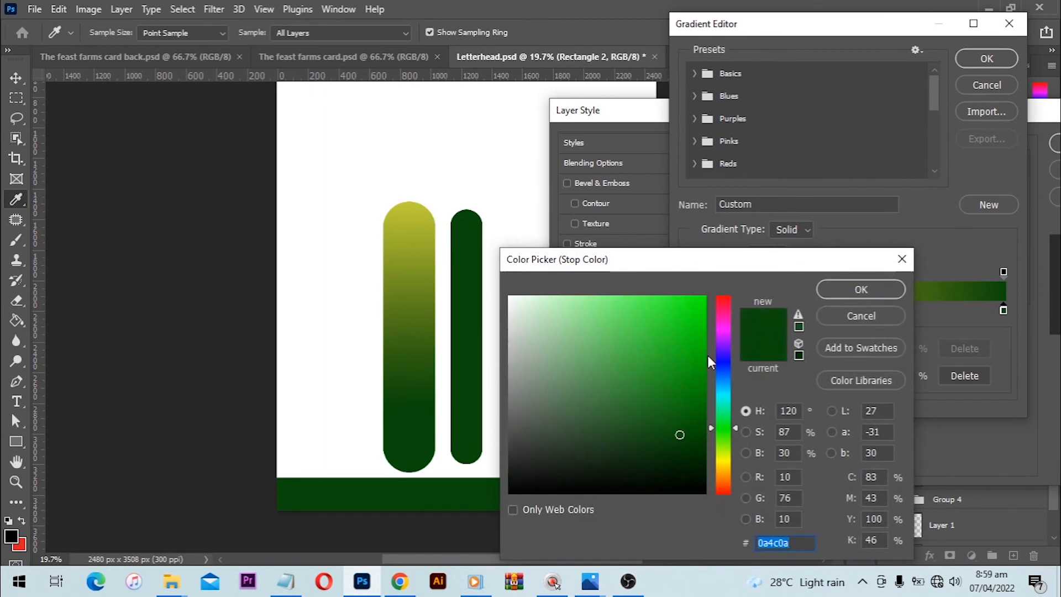
pyautogui.click(684, 386)
pyautogui.moveTo(684, 385); pyautogui.dragTo(681, 349)
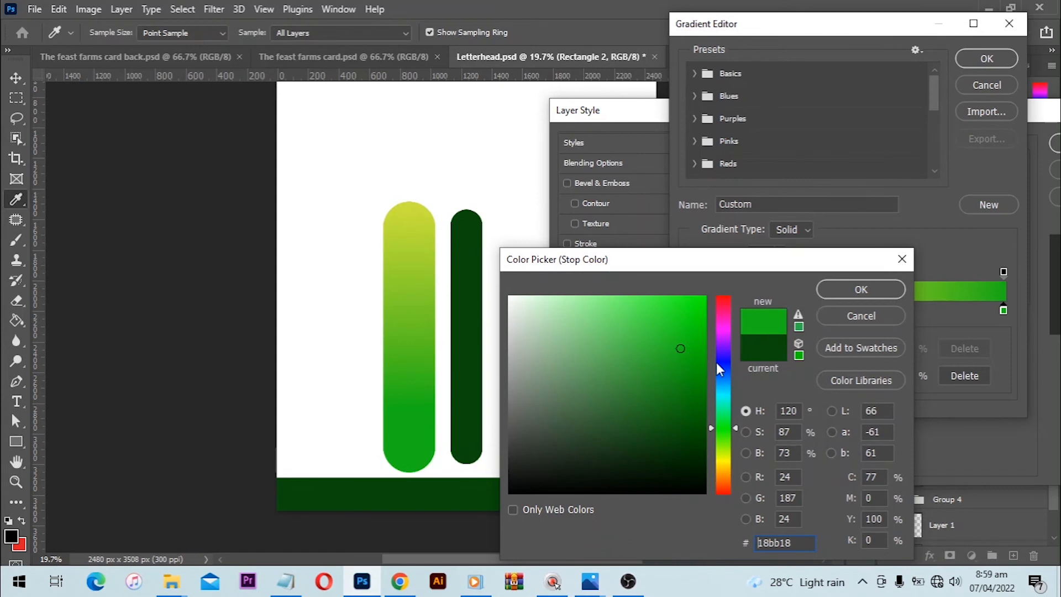
pyautogui.click(834, 290)
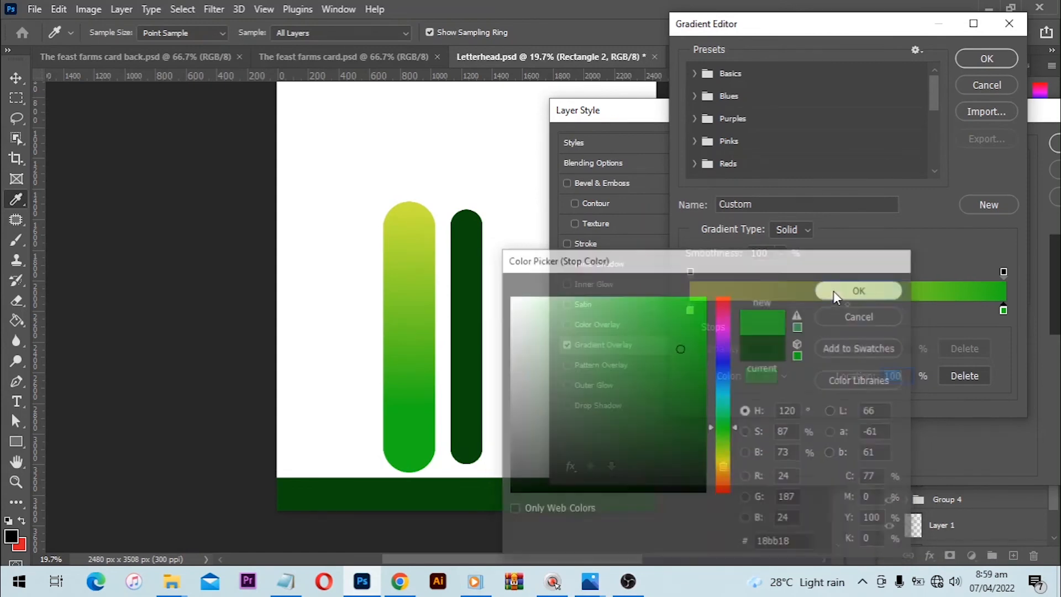
pyautogui.click(978, 62)
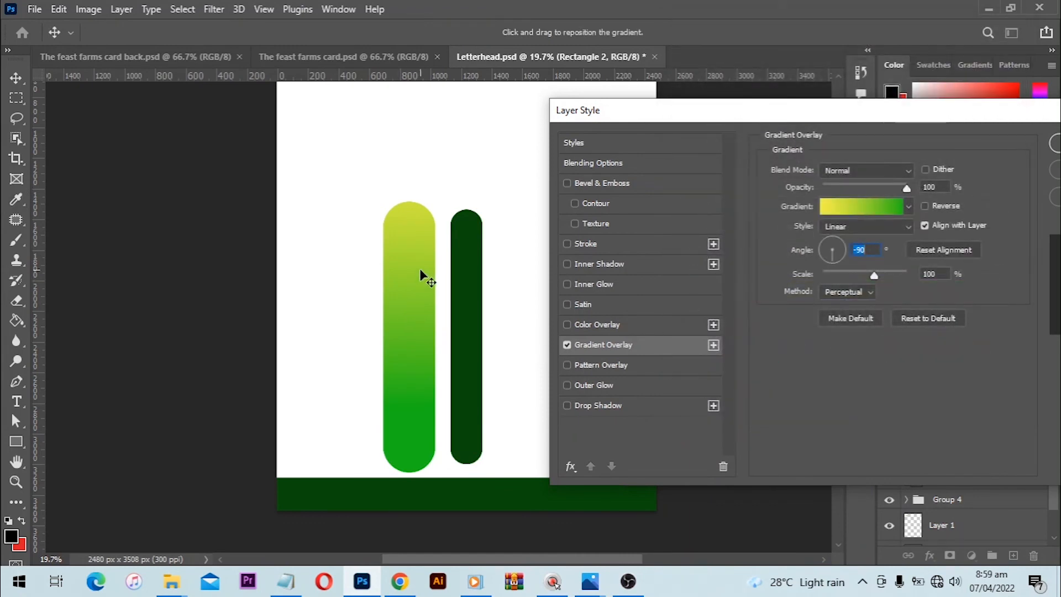
# - Reverse the wider bar's gradient and shift it upward so yellow fills the lower half, then apply the layer style
pyautogui.moveTo(421, 274); pyautogui.dragTo(412, 360)
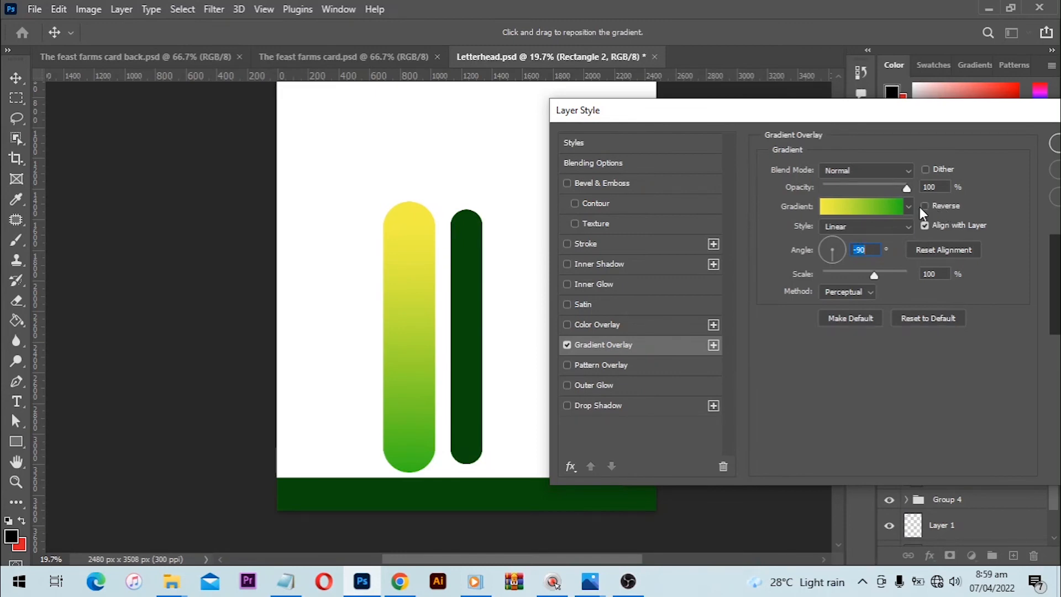
pyautogui.click(937, 206)
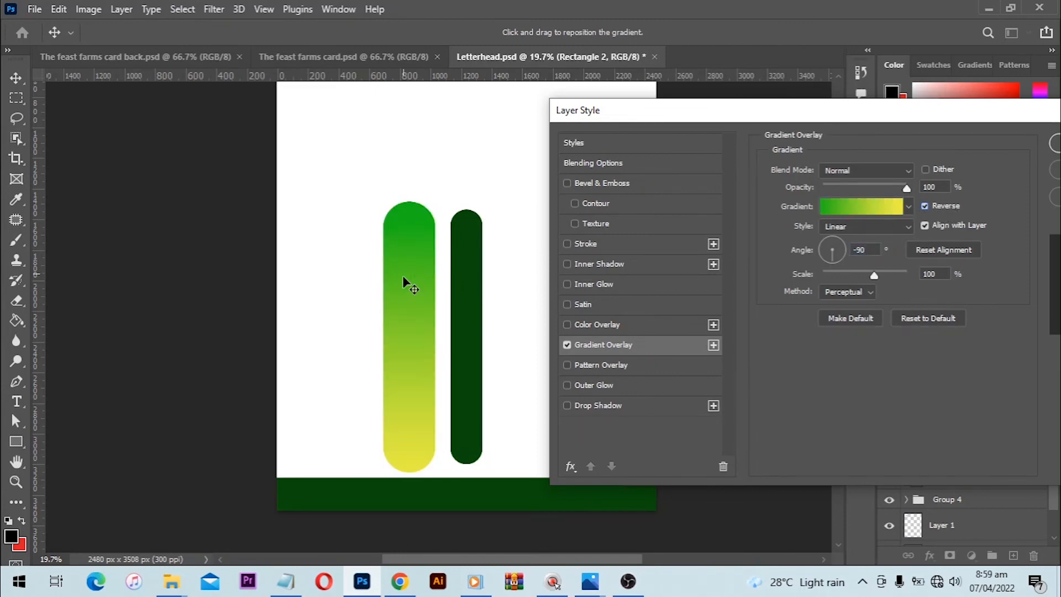
pyautogui.moveTo(402, 275); pyautogui.dragTo(414, 210)
pyautogui.moveTo(402, 279); pyautogui.dragTo(402, 231)
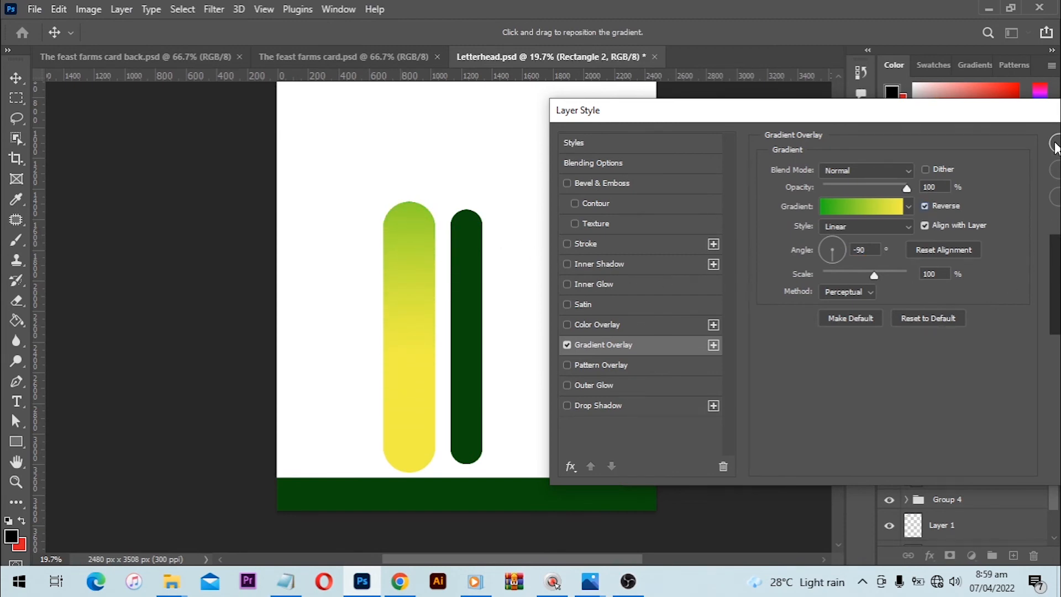
pyautogui.press('Return')
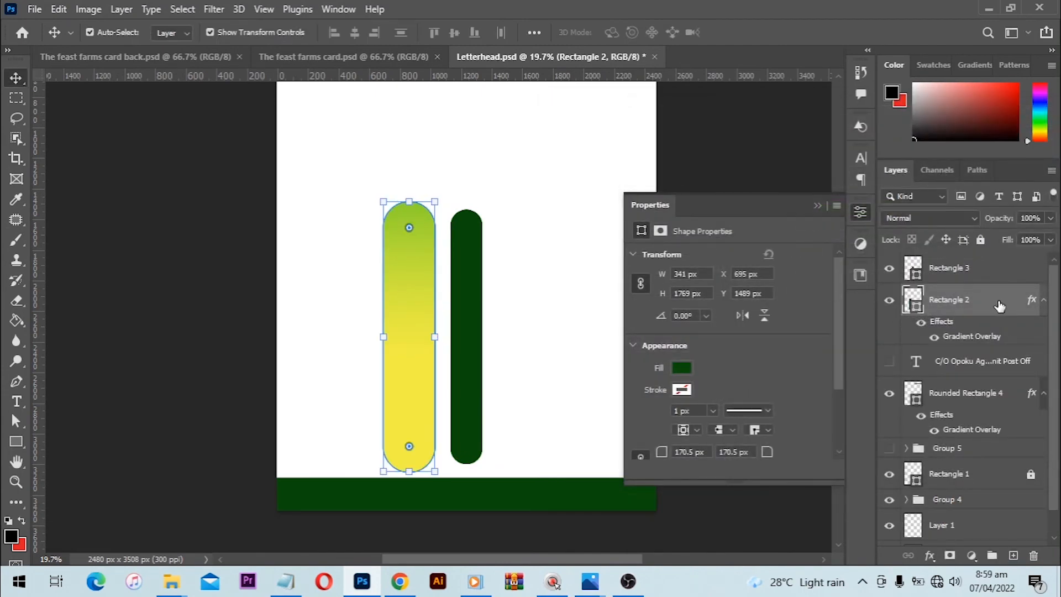
# - Copy the wider bar's layer style and paste it onto the narrower bar
pyautogui.rightClick(943, 326)
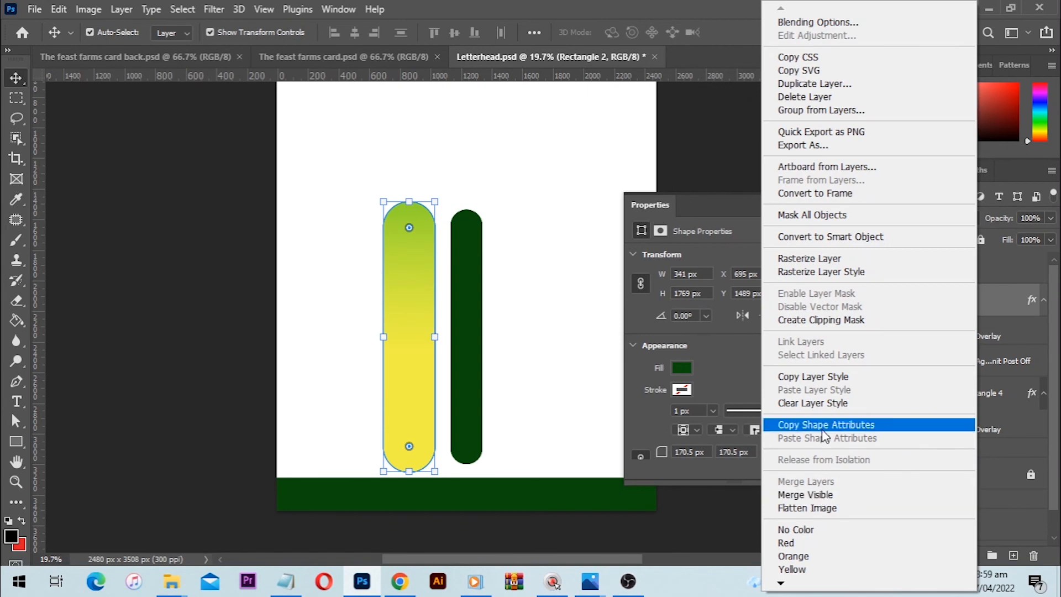
pyautogui.click(813, 376)
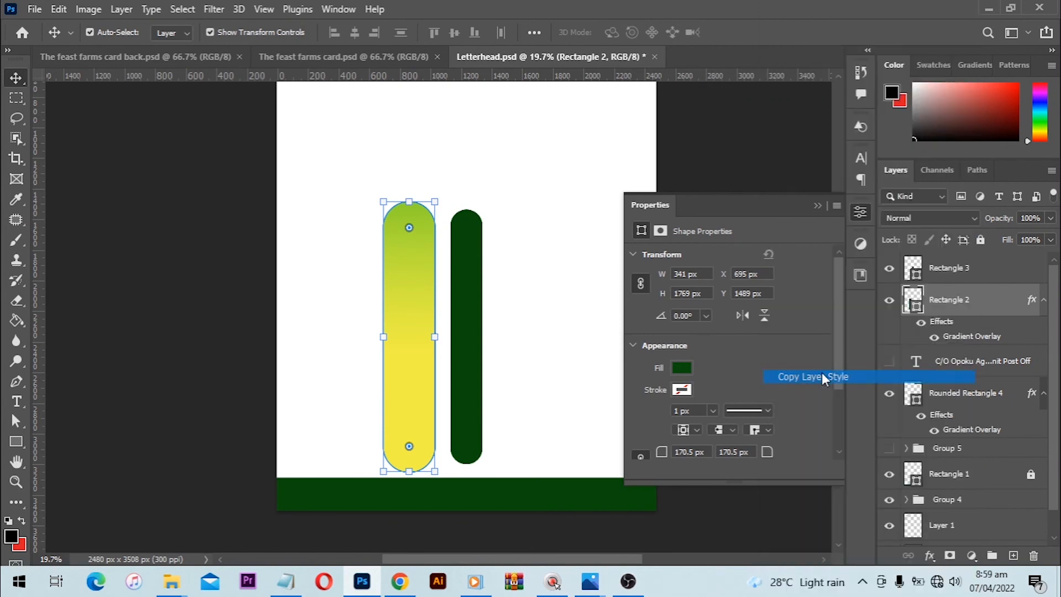
pyautogui.click(458, 258)
pyautogui.rightClick(1007, 273)
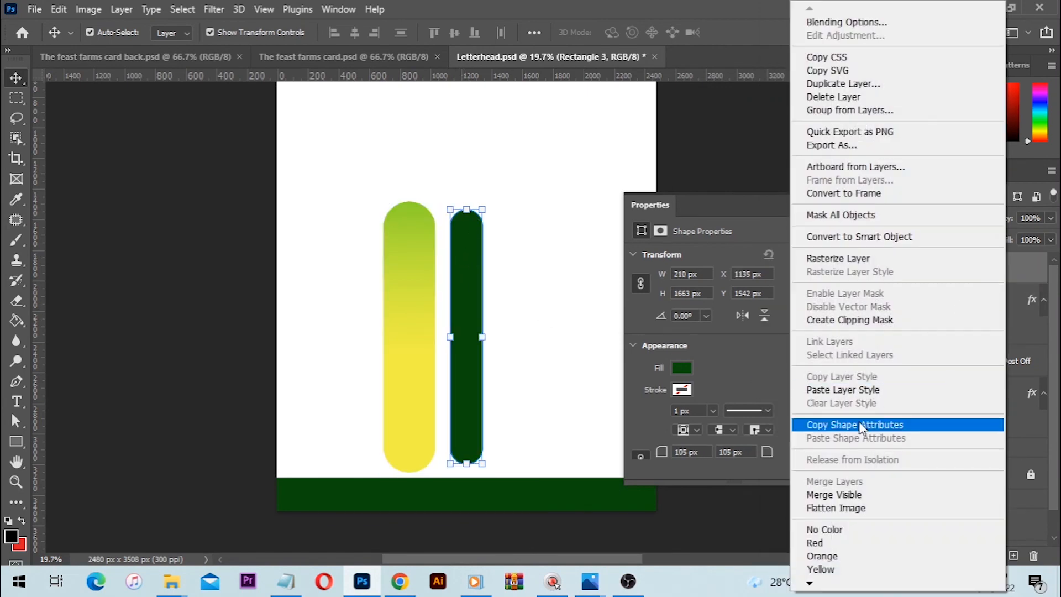
pyautogui.click(862, 390)
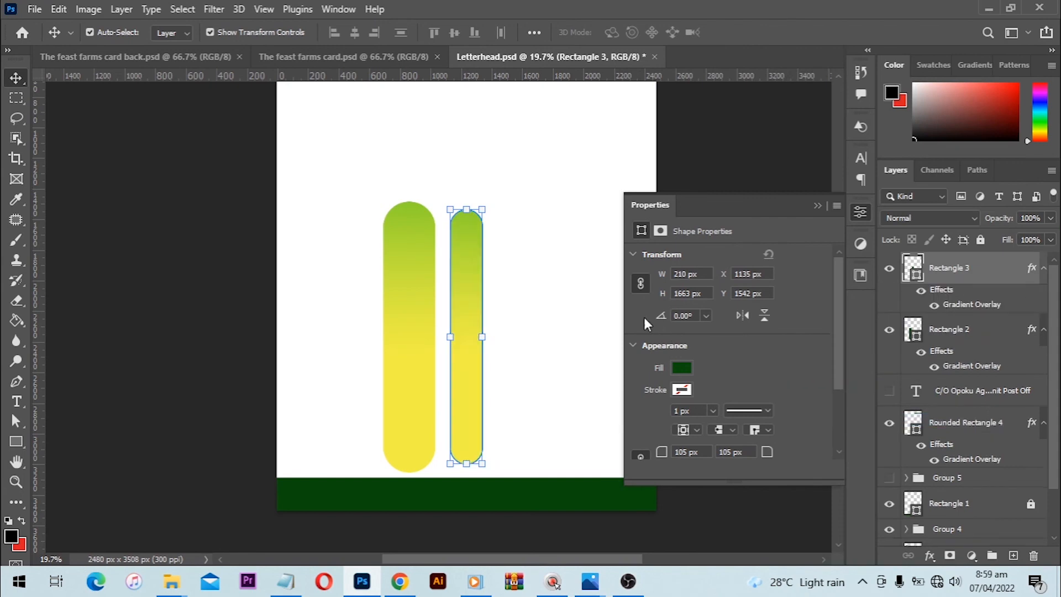
# - Move the two bars closer together, placing the narrower one at X 1104 px and the wider one at X 731 px
pyautogui.click(571, 320)
pyautogui.moveTo(476, 305)
pyautogui.mouseDown()
pyautogui.moveTo(462, 309)
pyautogui.moveTo(471, 305)
pyautogui.mouseUp()
pyautogui.press('shift')
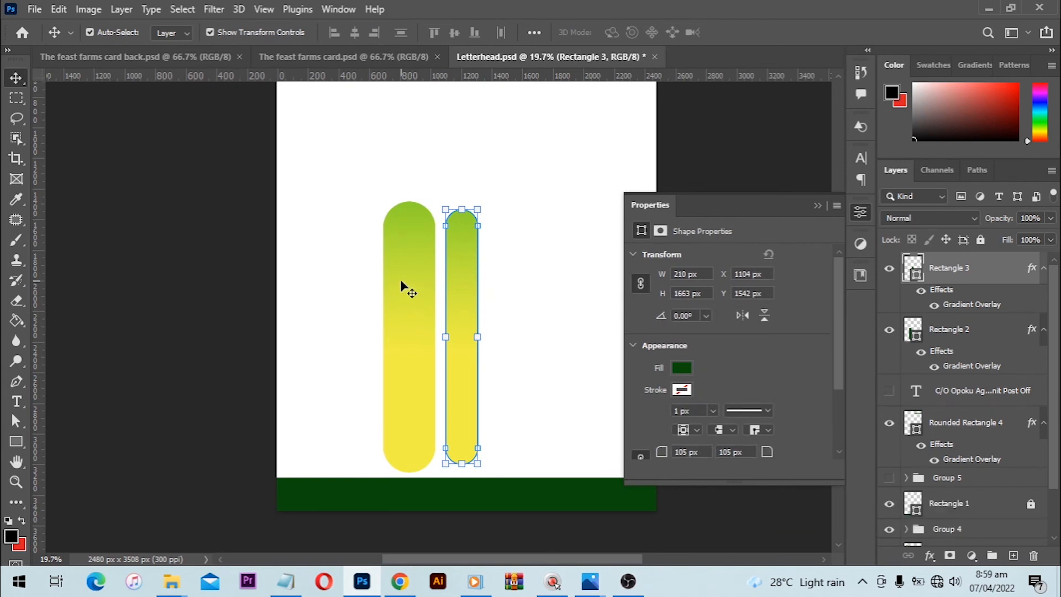
pyautogui.moveTo(400, 280)
pyautogui.mouseDown()
pyautogui.moveTo(376, 453)
pyautogui.moveTo(350, 464)
pyautogui.moveTo(403, 268)
pyautogui.mouseUp()
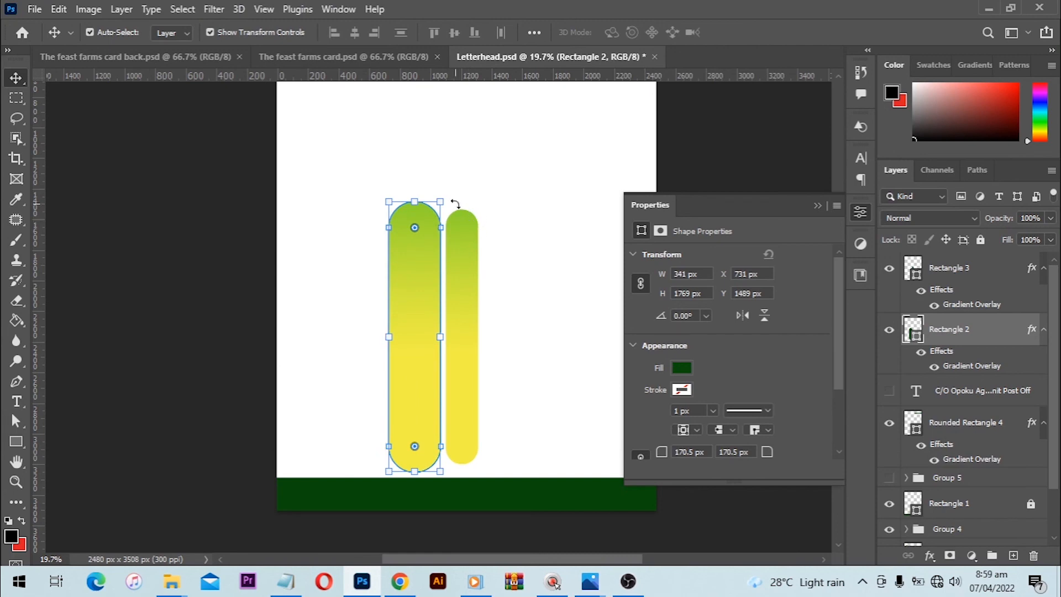
# - Rotate both bars together by 15° and move them down over the left end of the footer band, with their lower parts off the page
pyautogui.press('shift')
pyautogui.keyDown('shift'); pyautogui.click(467, 247); pyautogui.keyUp('shift')
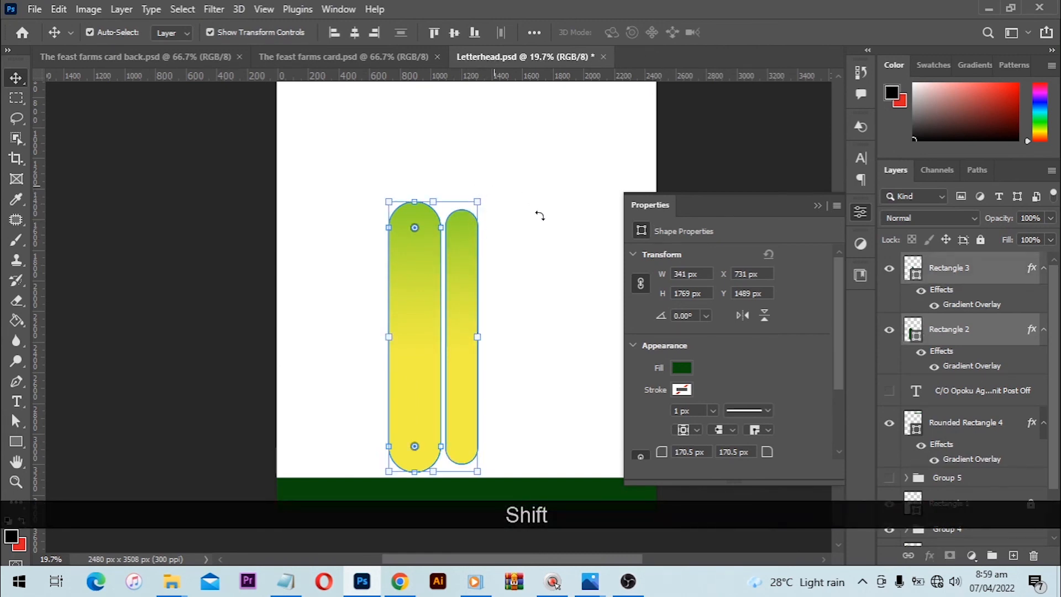
pyautogui.moveTo(540, 216); pyautogui.dragTo(562, 158)
pyautogui.press('shift')
pyautogui.moveTo(492, 239); pyautogui.dragTo(383, 487)
pyautogui.press('Return')
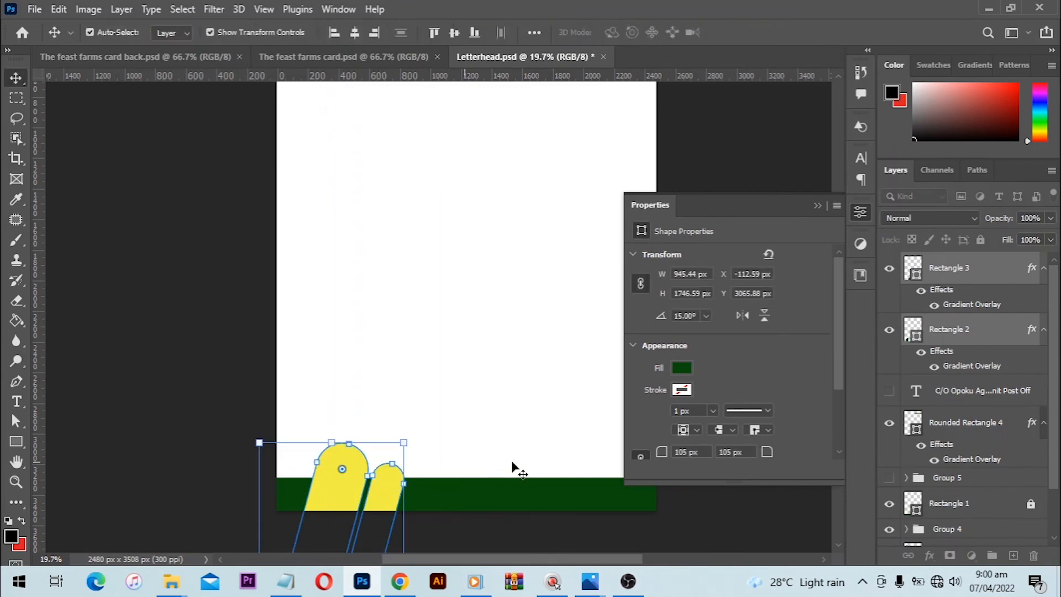
# - Duplicate the narrower slanted bar's layer
pyautogui.click(467, 485)
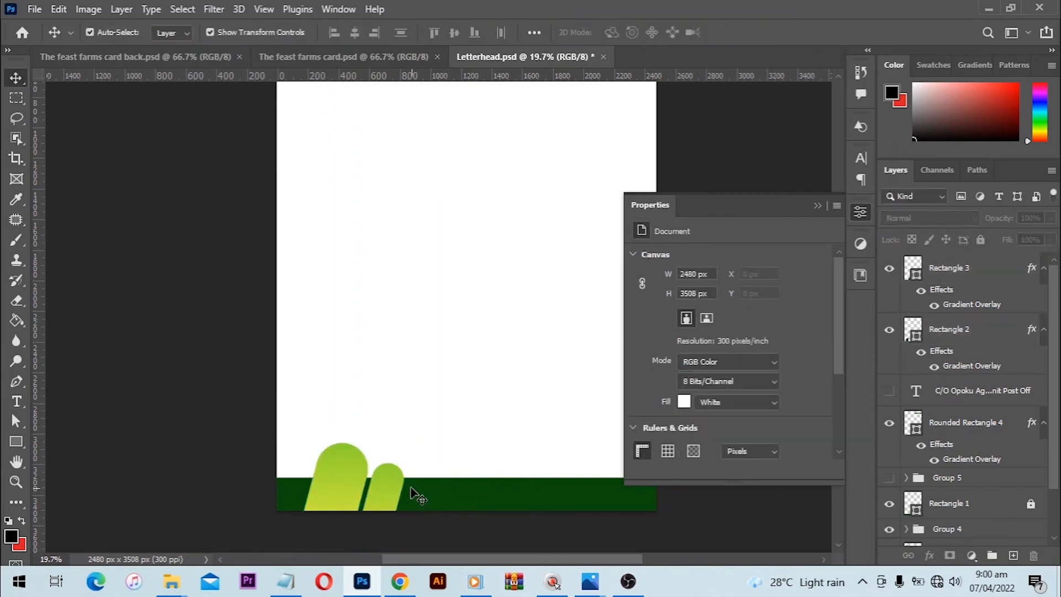
pyautogui.click(383, 486)
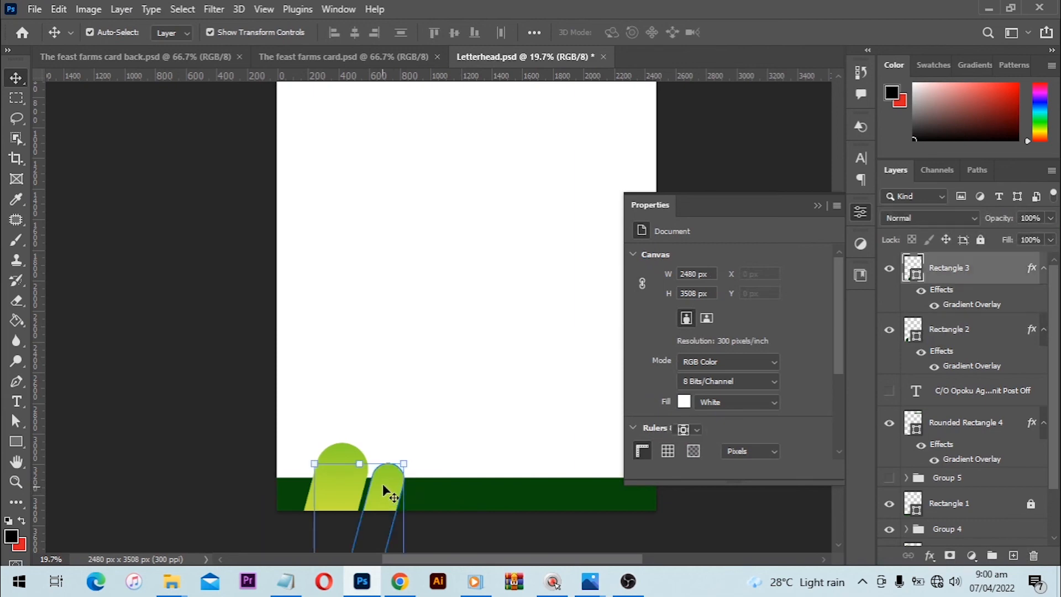
pyautogui.moveTo(949, 269); pyautogui.dragTo(1014, 554)
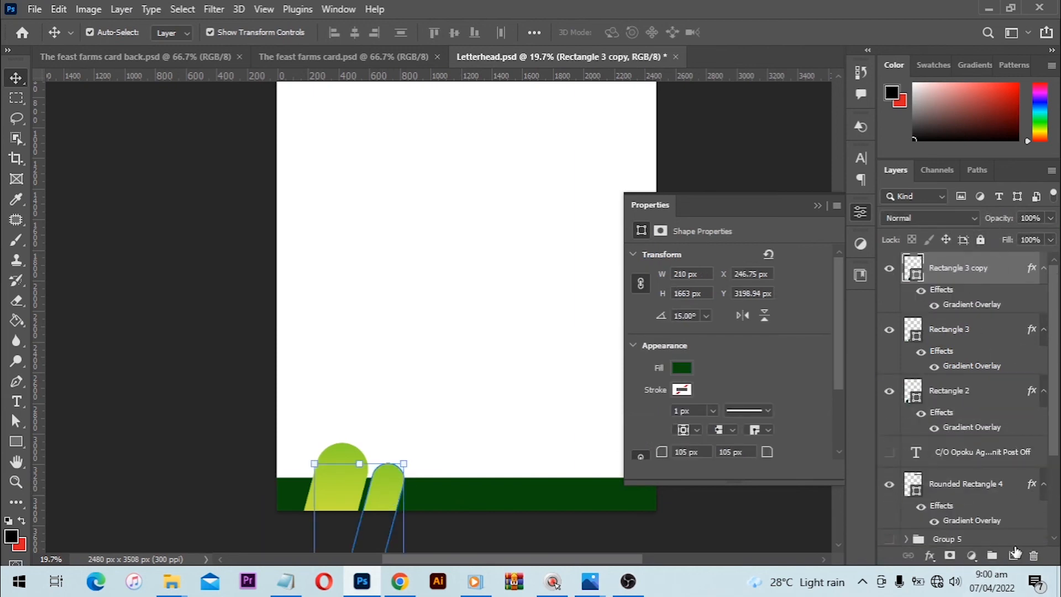
# - Move the duplicated narrow bar about 618 px left and 80 px up, beside the wider bar at the page's left edge
pyautogui.moveTo(378, 485); pyautogui.dragTo(287, 477)
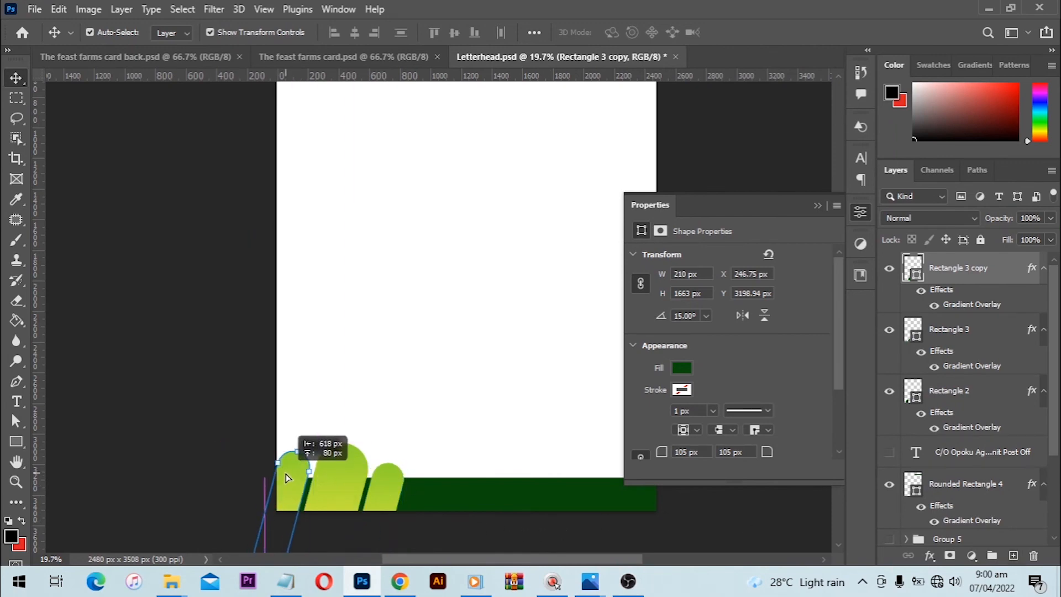
pyautogui.moveTo(285, 474); pyautogui.dragTo(285, 474)
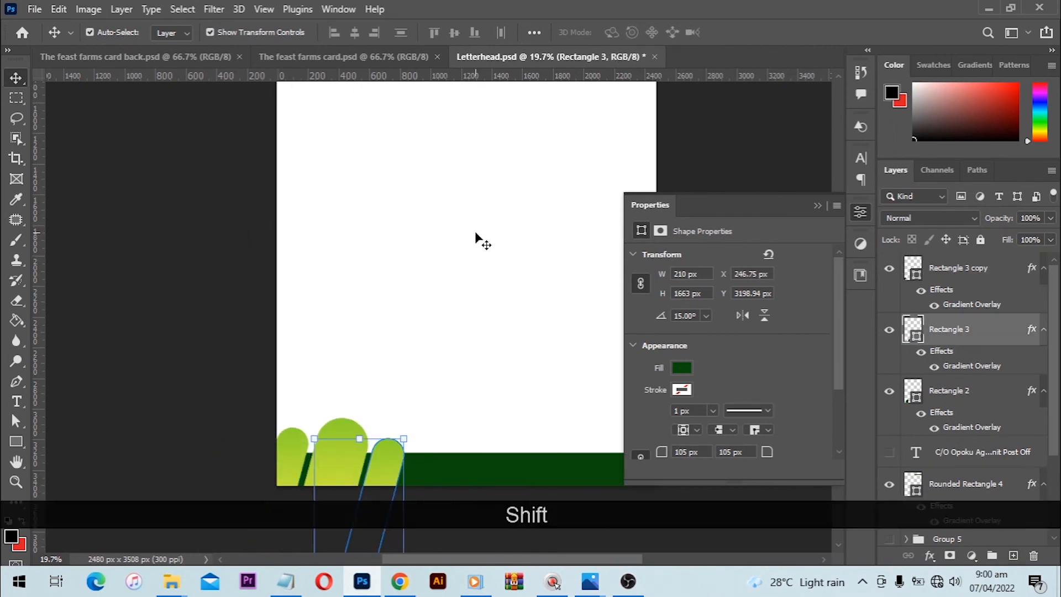
pyautogui.click(475, 234)
# - Move the layers of both narrow slanted bars below Layer 1, directly above the background, so they sit behind the footer band
pyautogui.click(395, 466)
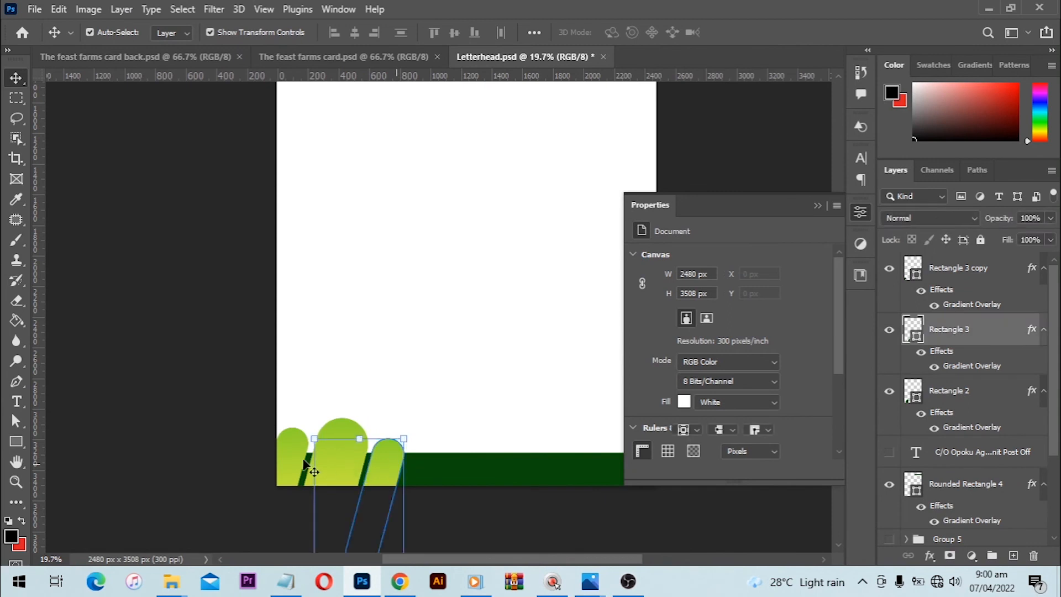
pyautogui.keyDown('shift'); pyautogui.click(287, 462); pyautogui.keyUp('shift')
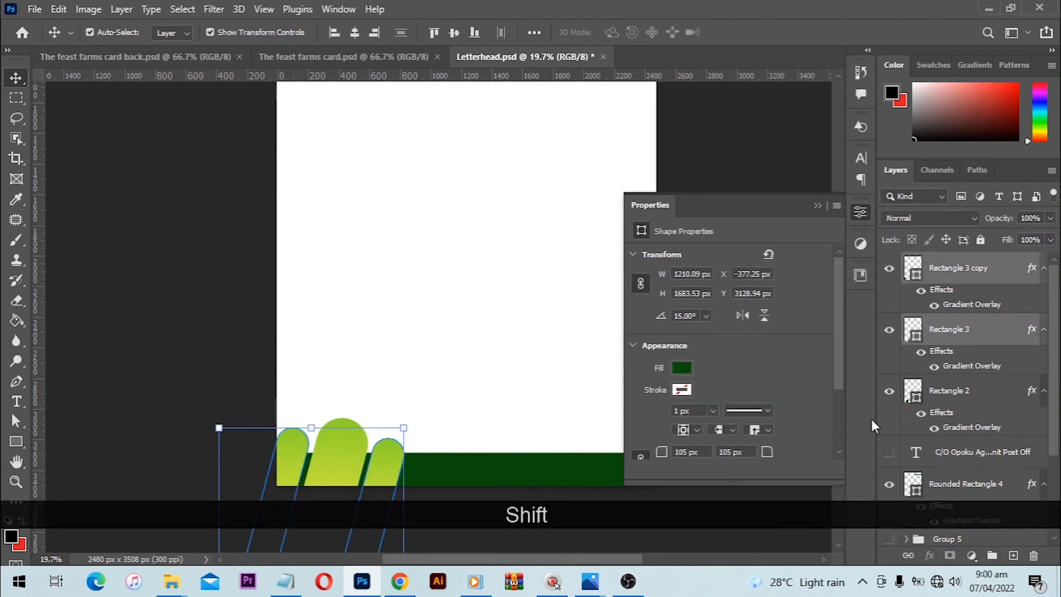
pyautogui.scroll(-2, 547, 431)
pyautogui.scroll(-3, 998, 445)
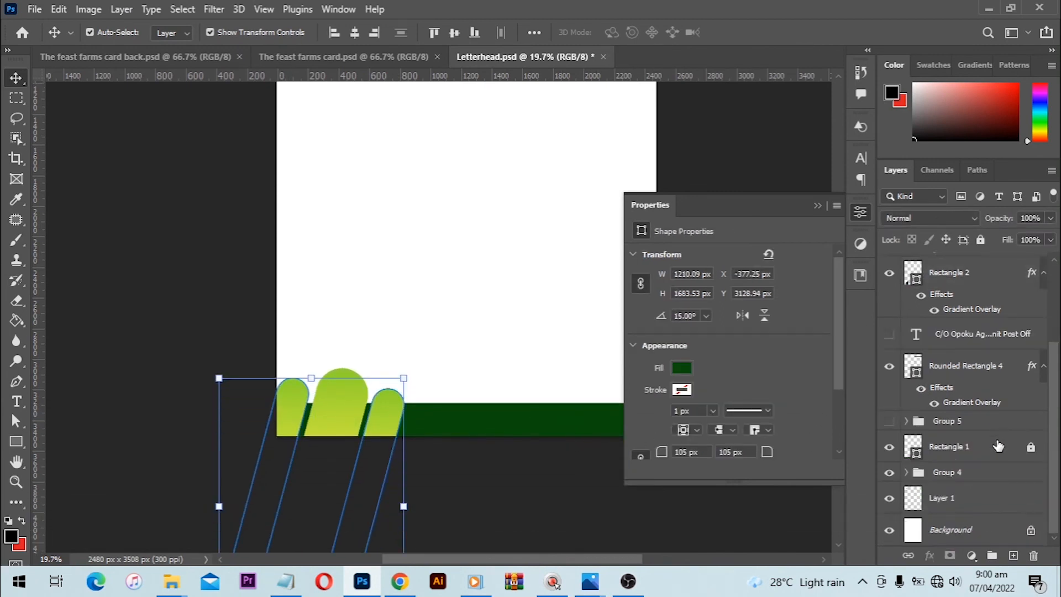
pyautogui.scroll(2, 989, 309)
pyautogui.moveTo(976, 279); pyautogui.dragTo(997, 516)
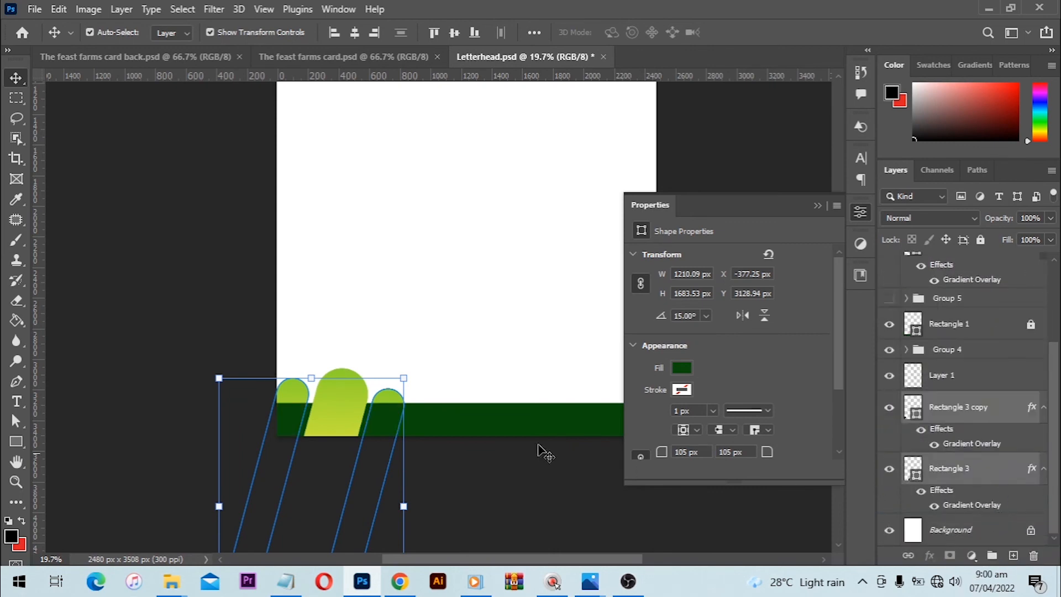
pyautogui.click(485, 307)
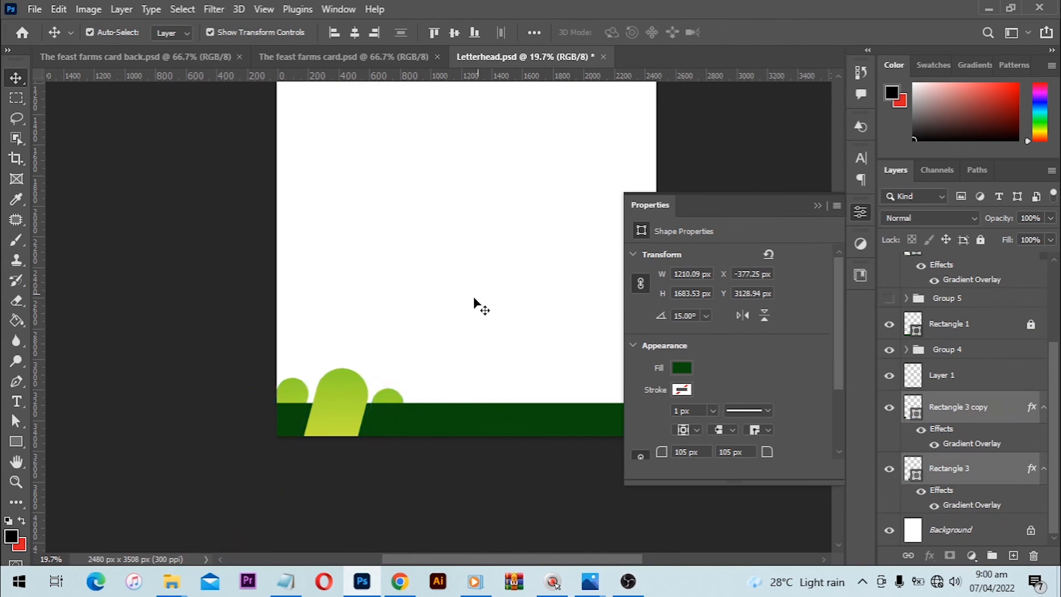
# - Select all three slanted bars and shift them together slightly up and to the right
pyautogui.click(393, 400)
pyautogui.keyDown('shift'); pyautogui.click(289, 393); pyautogui.keyUp('shift')
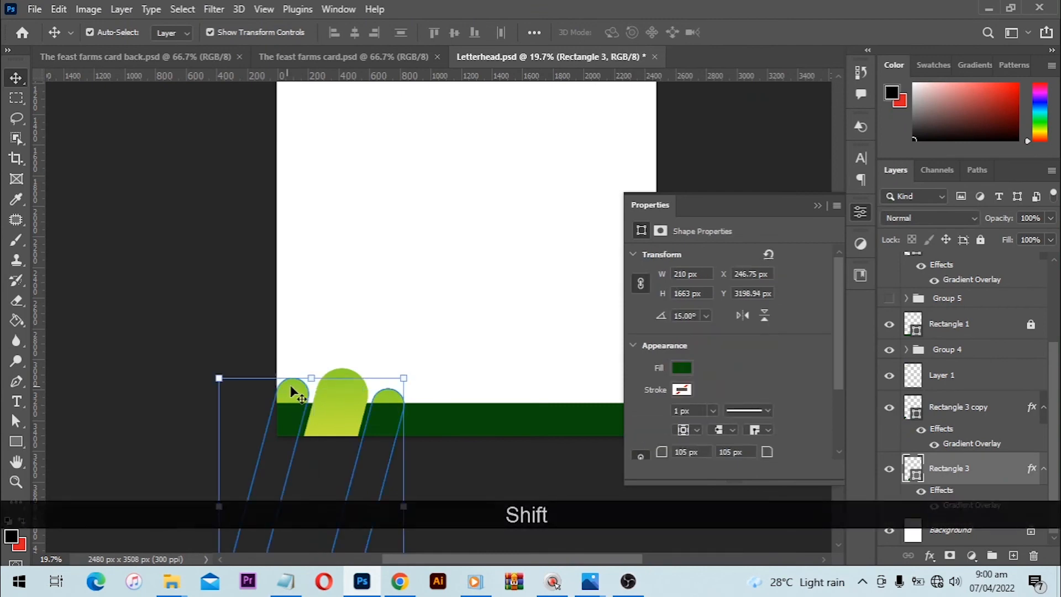
pyautogui.keyDown('shift'); pyautogui.click(346, 390); pyautogui.keyUp('shift')
pyautogui.moveTo(353, 390); pyautogui.dragTo(357, 381)
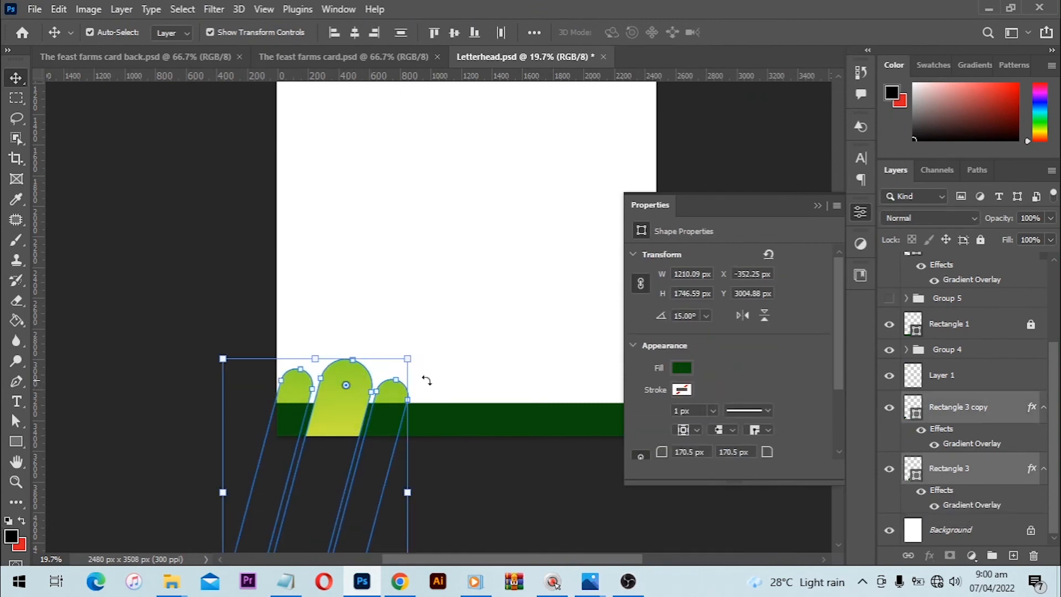
pyautogui.click(458, 412)
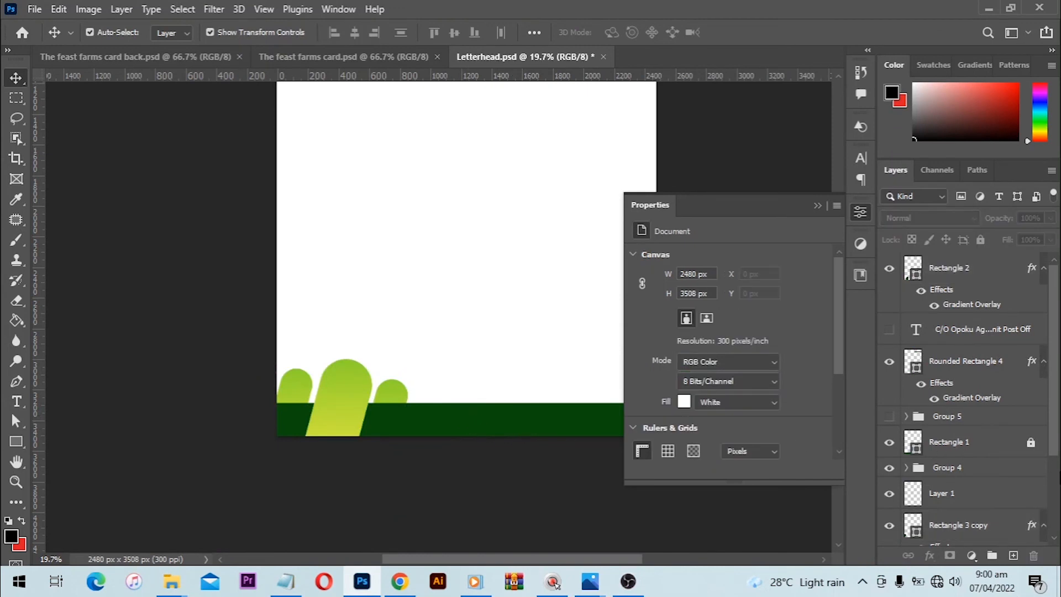
# - Unlock the footer band's layer and nudge the three slanted bars slightly down together
pyautogui.scroll(-2, 517, 422)
pyautogui.scroll(-3, 995, 486)
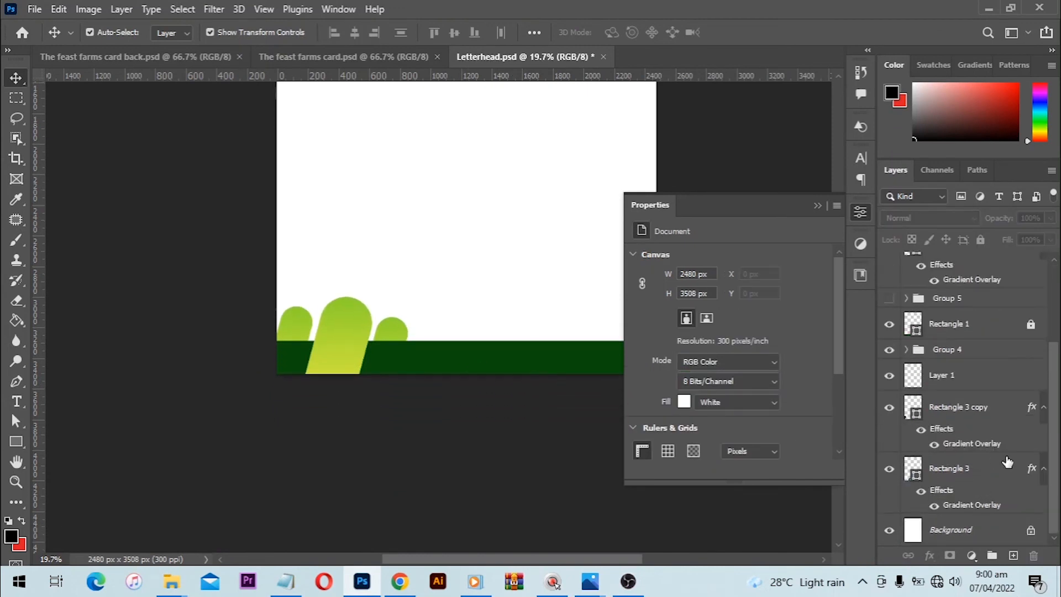
pyautogui.click(973, 330)
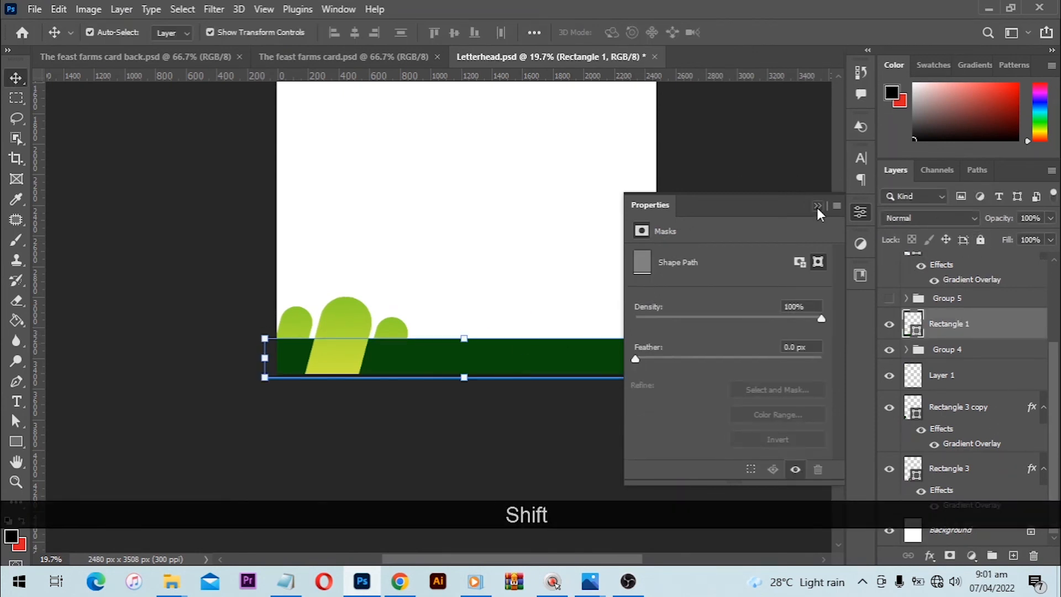
pyautogui.hotkey('ctrl', '0')
pyautogui.click(338, 504)
pyautogui.keyDown('shift'); pyautogui.click(337, 506); pyautogui.keyUp('shift')
pyautogui.keyDown('shift'); pyautogui.click(378, 506); pyautogui.keyUp('shift')
pyautogui.press('Down')
pyautogui.press('Down')
pyautogui.press('Down')
pyautogui.press('Down')
pyautogui.press('Down')
pyautogui.press('Down')
pyautogui.press('Down')
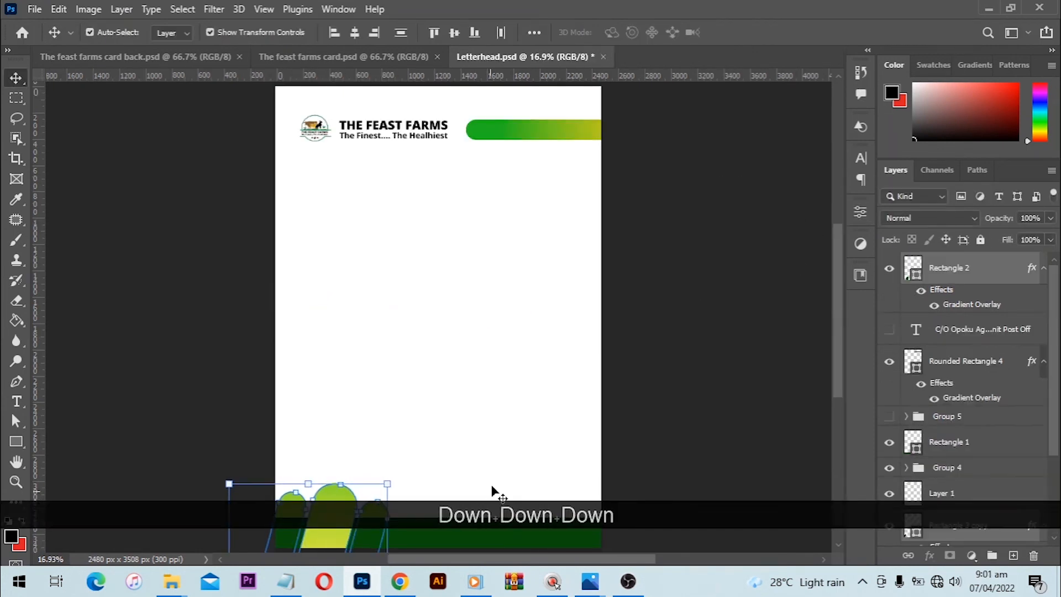
pyautogui.click(498, 440)
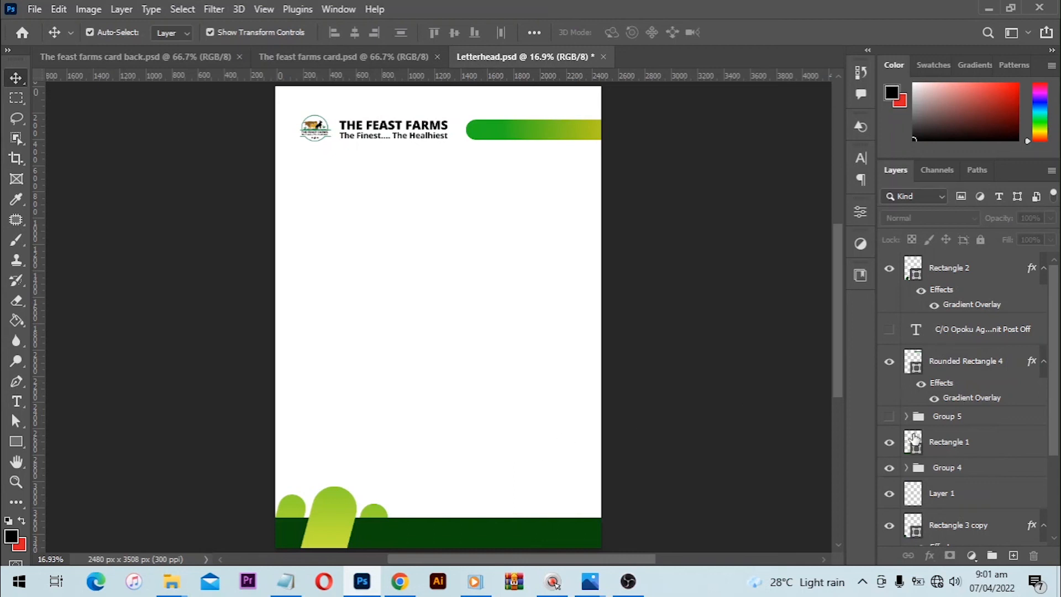
# - Show the footer contact details group and the letter body text layer again
pyautogui.click(889, 418)
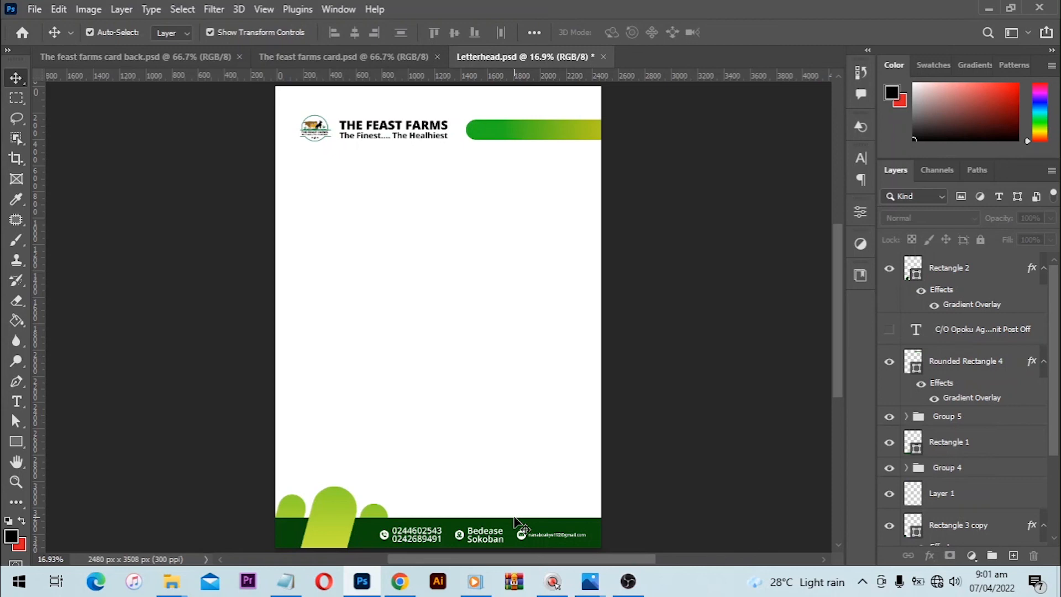
pyautogui.click(890, 331)
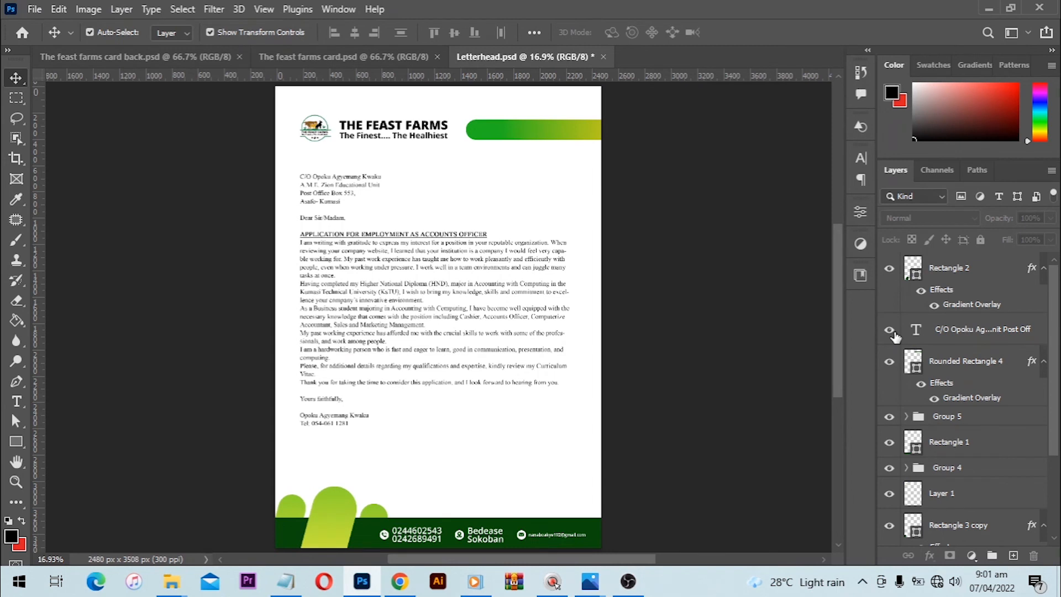
pyautogui.hotkey('ctrl', '0')
# - Open a4-letterhead-and-business-cards-mockup.psd and the contents of its Front Business Card Design smart object
pyautogui.moveTo(168, 590)
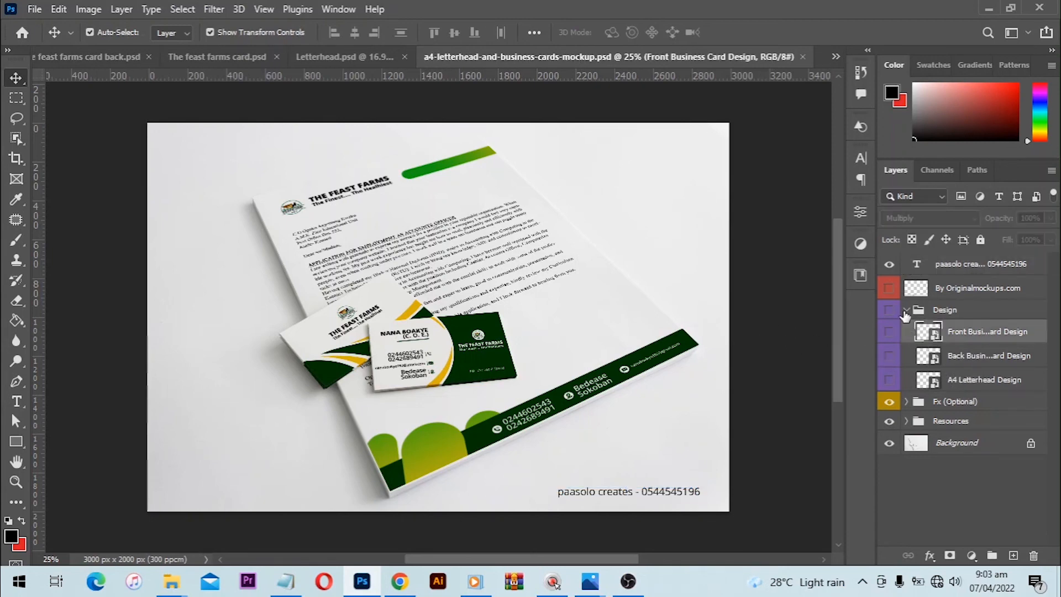
pyautogui.doubleClick(930, 332)
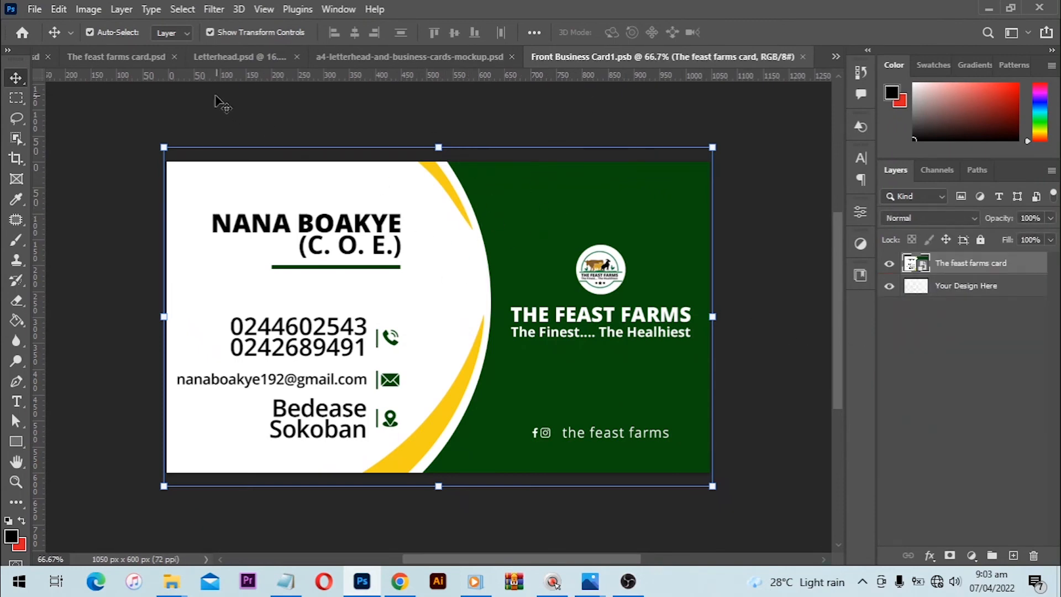
# - In The feast farms card.psd, stamp all visible layers into a new merged layer above the top layer
pyautogui.click(117, 58)
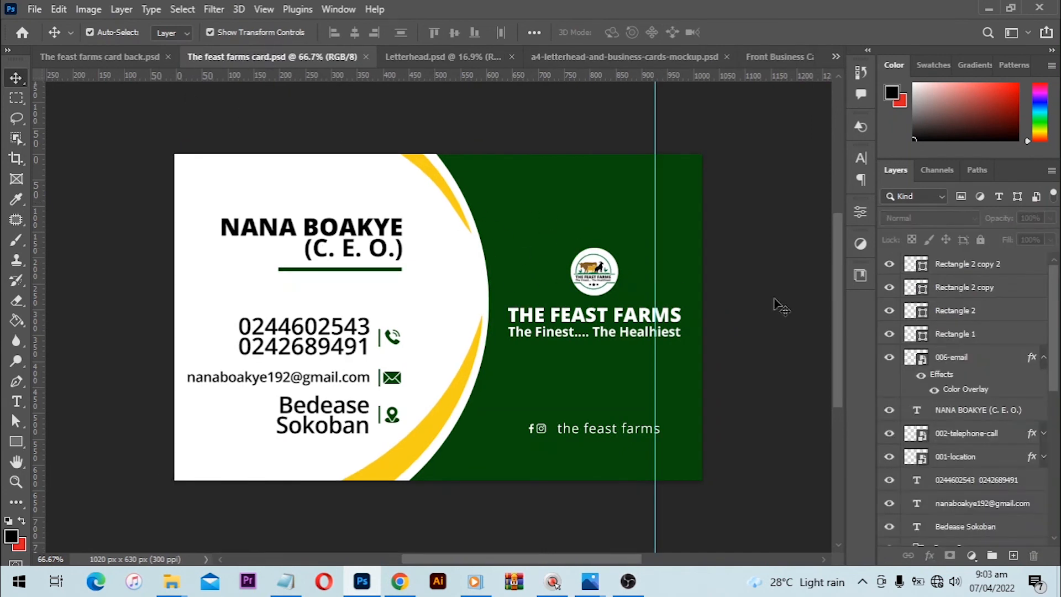
pyautogui.click(979, 264)
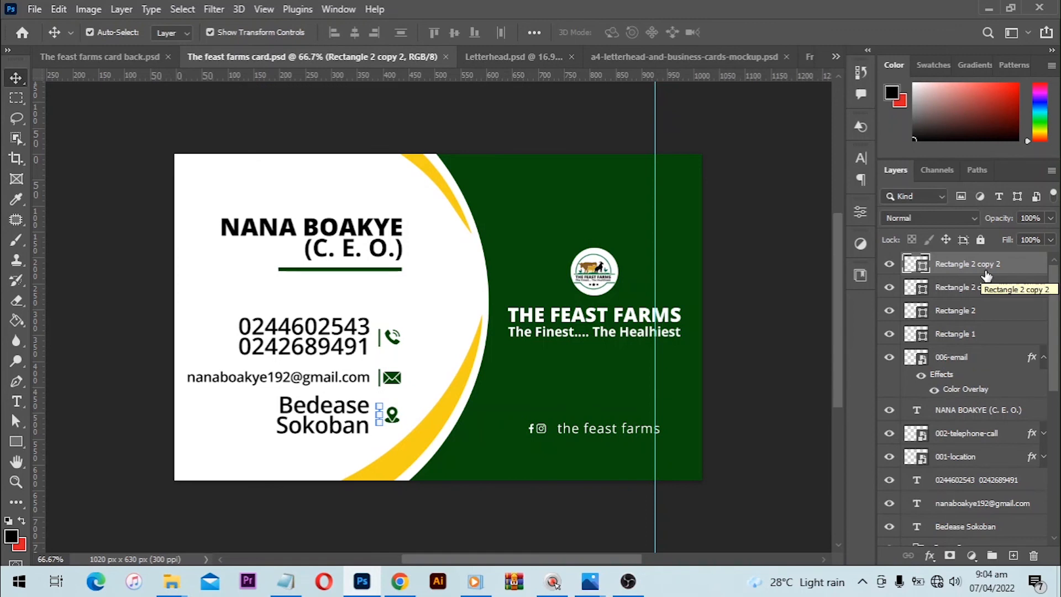
pyautogui.press('shift')
pyautogui.press('ctrl')
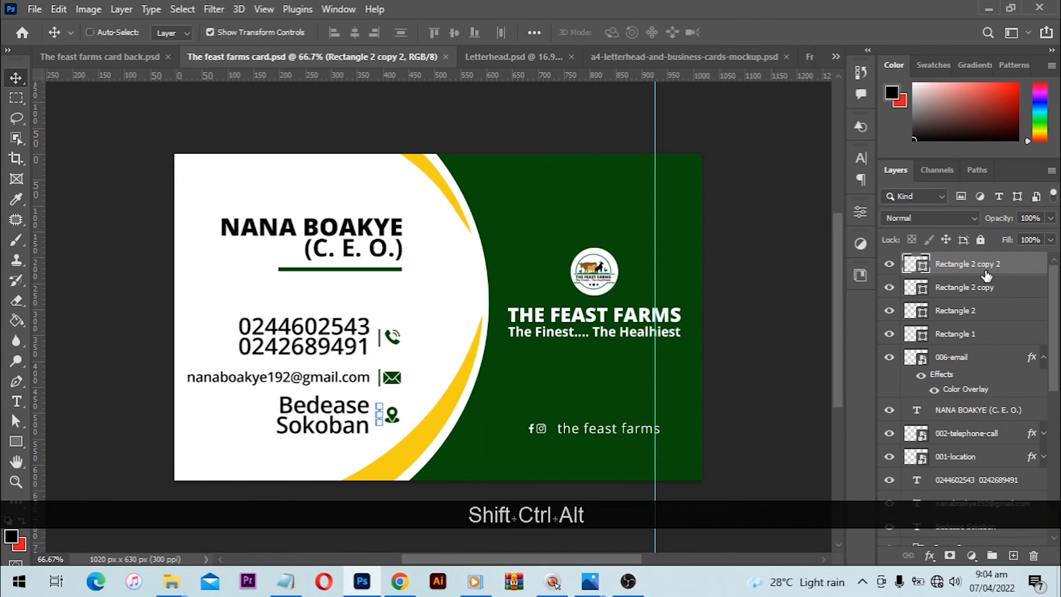
pyautogui.hotkey('shift', 'ctrl', 'alt', 'e')
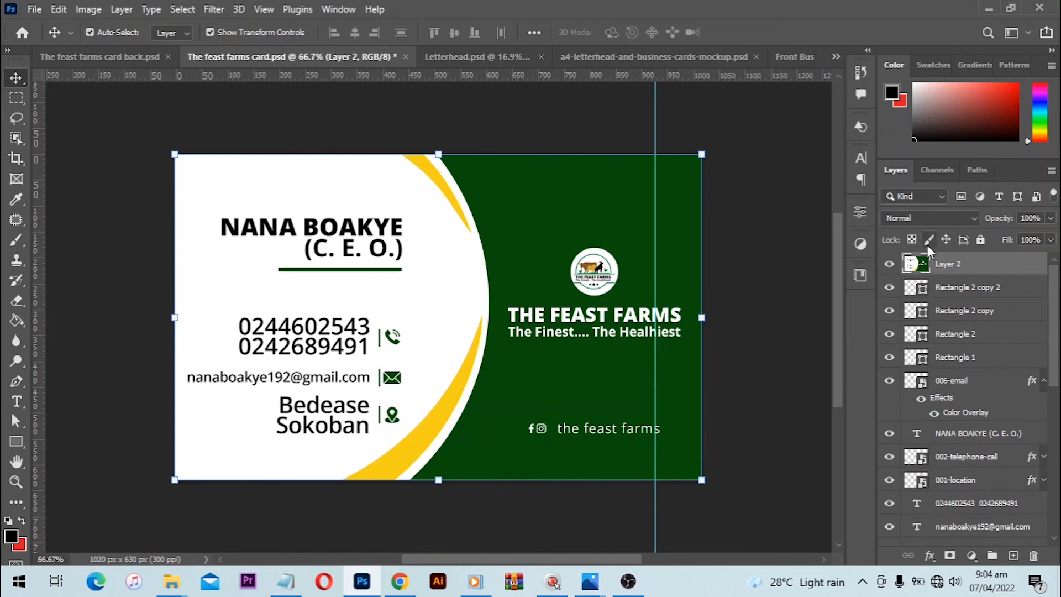
# - Try placing the merged card in the front business card file, delete the placed copy, and close the file with saving
pyautogui.moveTo(480, 290); pyautogui.dragTo(500, 317)
pyautogui.press('Delete')
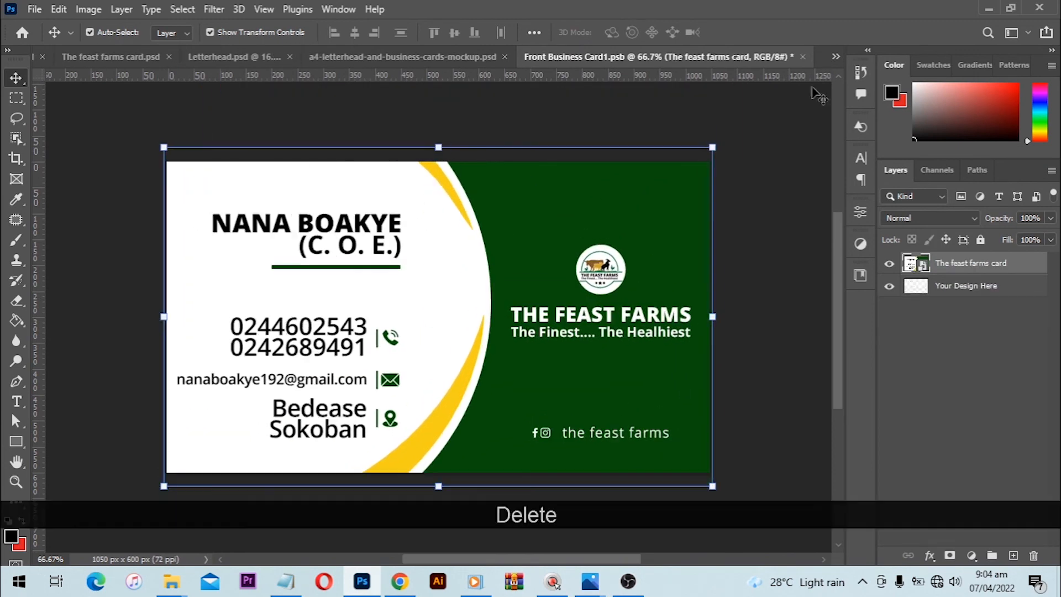
pyautogui.click(802, 57)
pyautogui.click(463, 225)
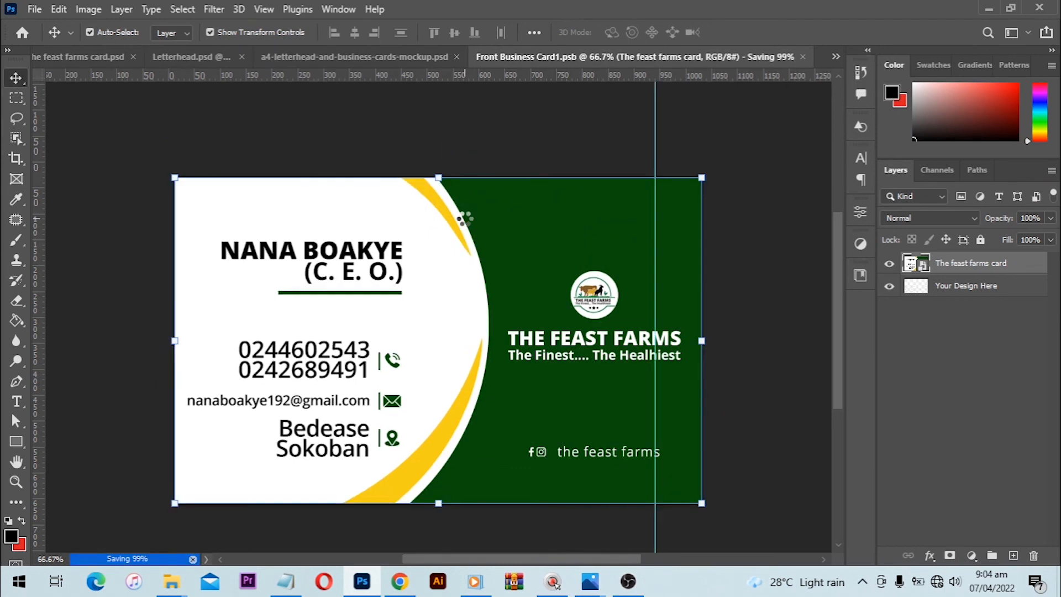
pyautogui.click(715, 56)
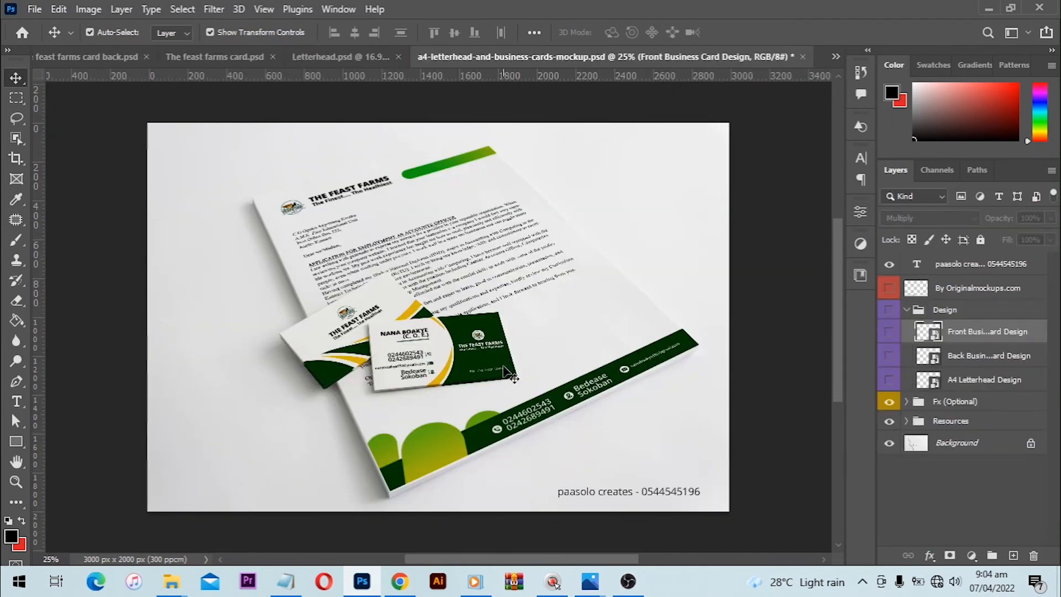
# - Inspect the contents of the Back Business Card Design smart object and close its file
pyautogui.doubleClick(930, 355)
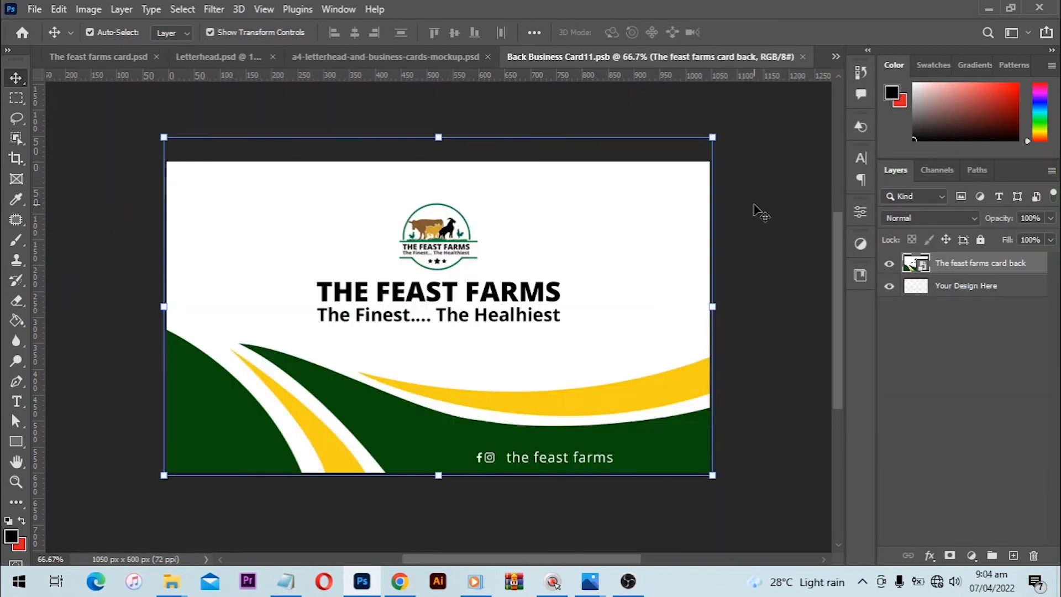
pyautogui.click(803, 57)
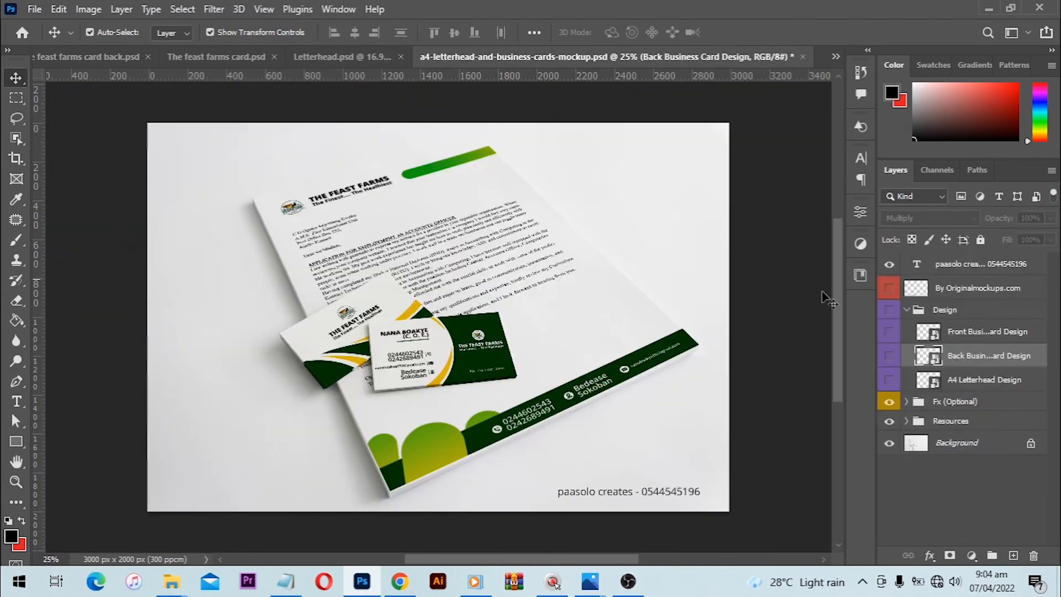
# - Delete the old Letterhead layer from the A4 Letterhead Design smart object, save its file, and check the mockup
pyautogui.doubleClick(933, 379)
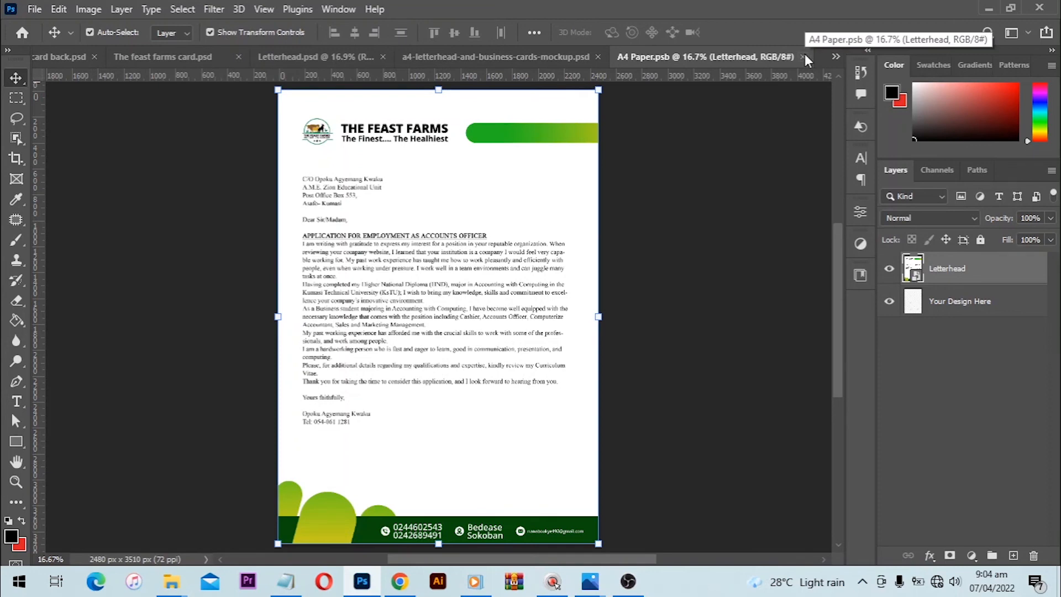
pyautogui.press('Delete')
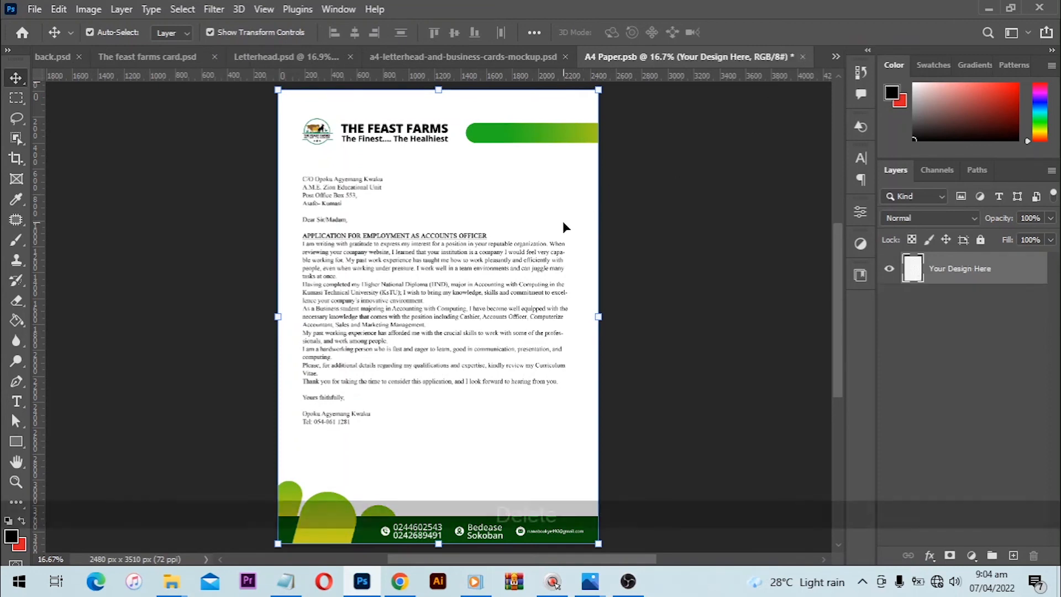
pyautogui.hotkey('ctrl', 's')
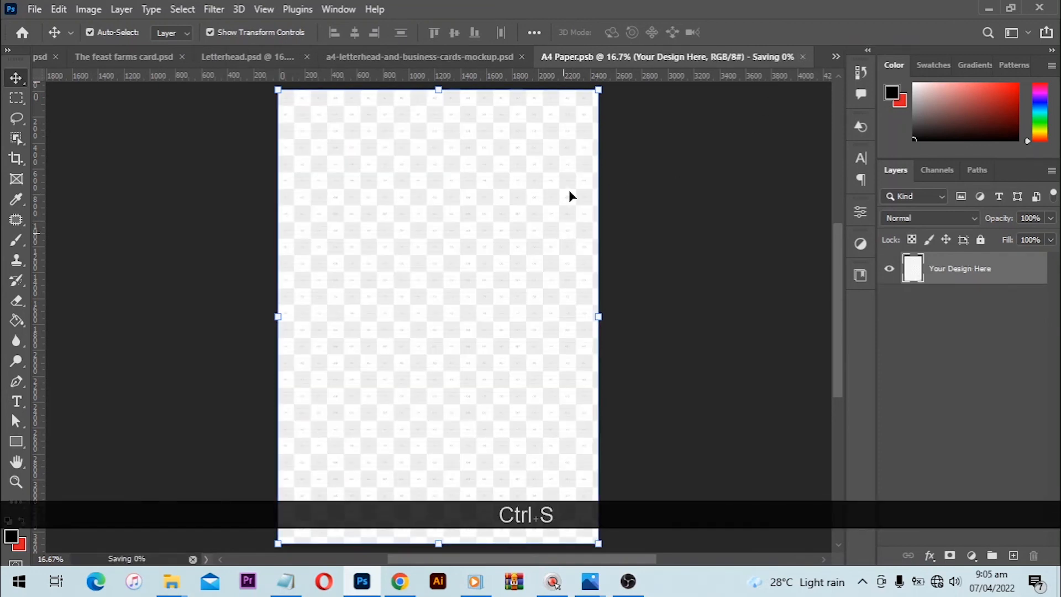
pyautogui.click(481, 58)
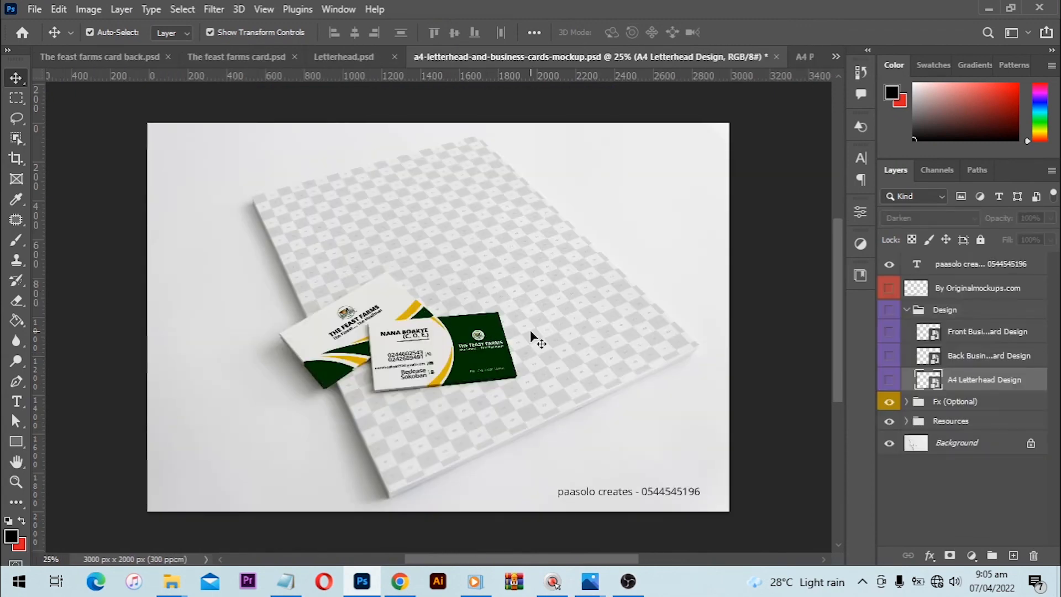
# - Stamp all visible layers of Letterhead.psd into one new layer and place it in A4 Paper.psb
pyautogui.click(369, 55)
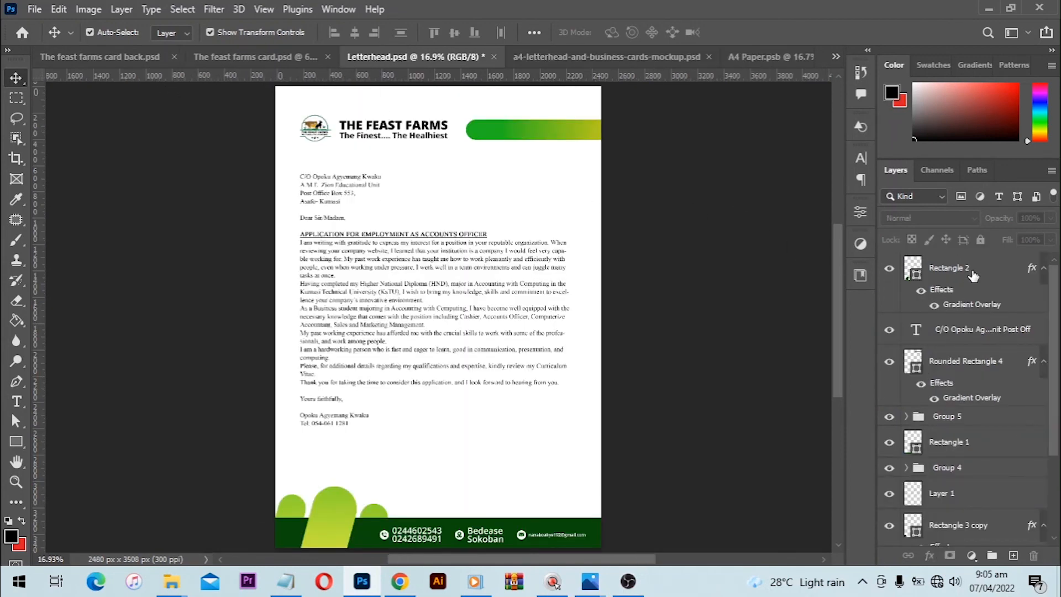
pyautogui.click(972, 273)
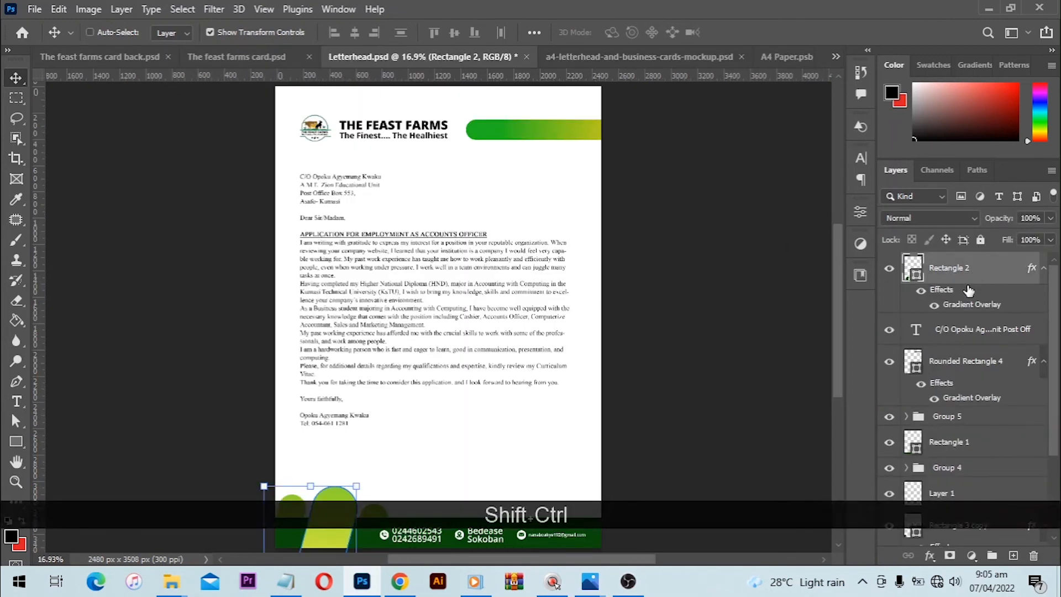
pyautogui.hotkey('ctrl', 'shift', 'alt', 'e')
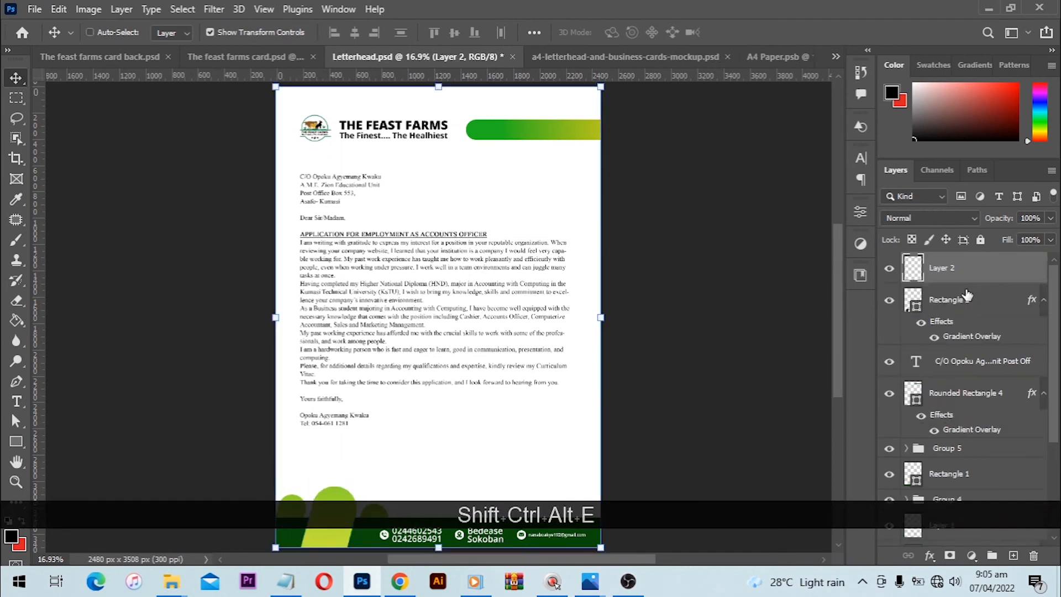
pyautogui.moveTo(528, 283); pyautogui.dragTo(433, 250)
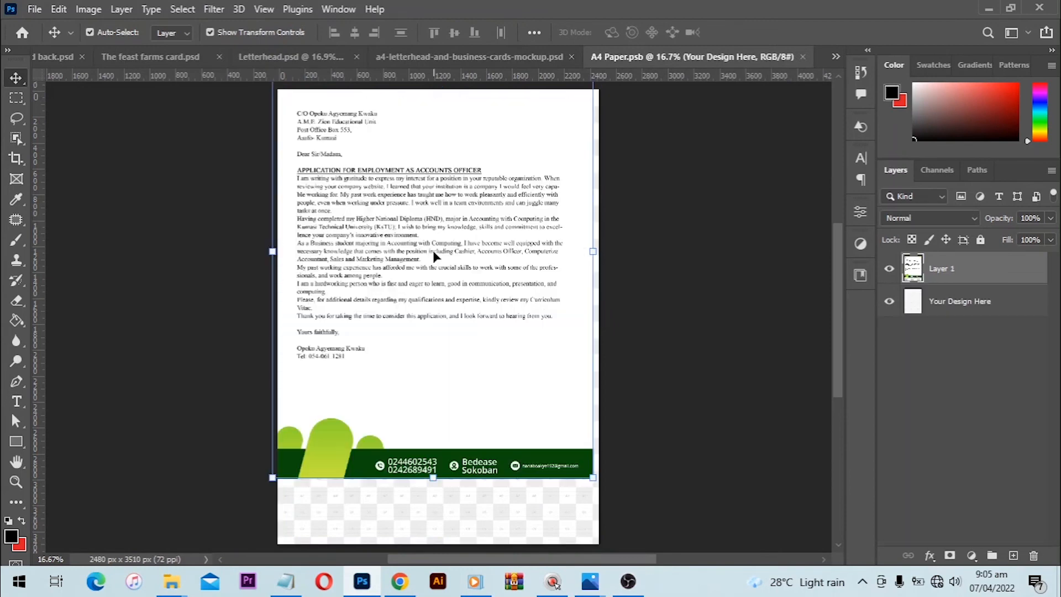
# - Select the whole A4 Paper.psb canvas, centre the placed letterhead on it horizontally and vertically, and clear the selection
pyautogui.press('ctrl')
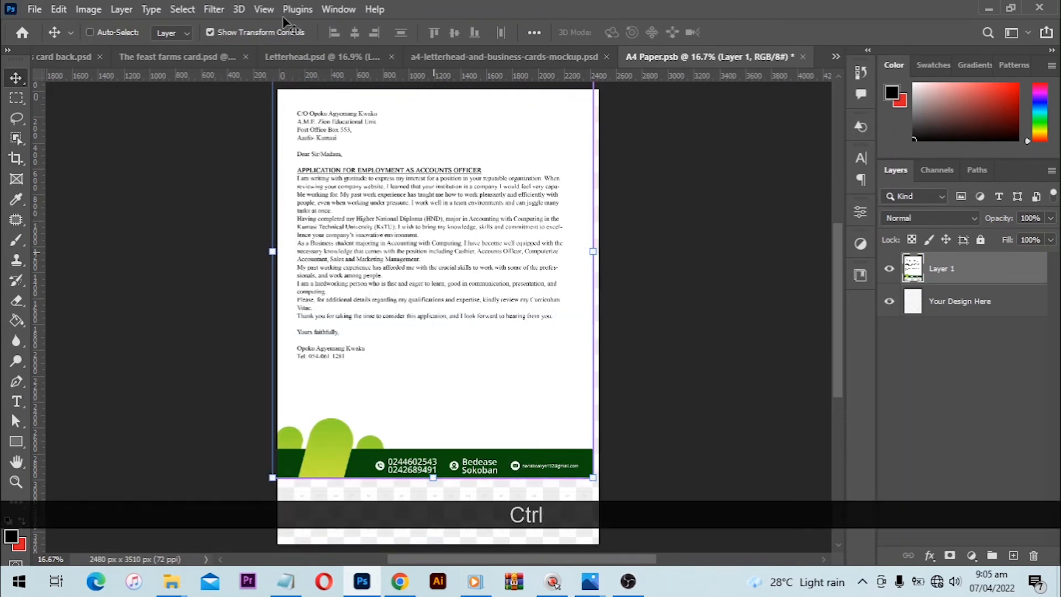
pyautogui.click(185, 10)
pyautogui.click(187, 27)
pyautogui.click(354, 32)
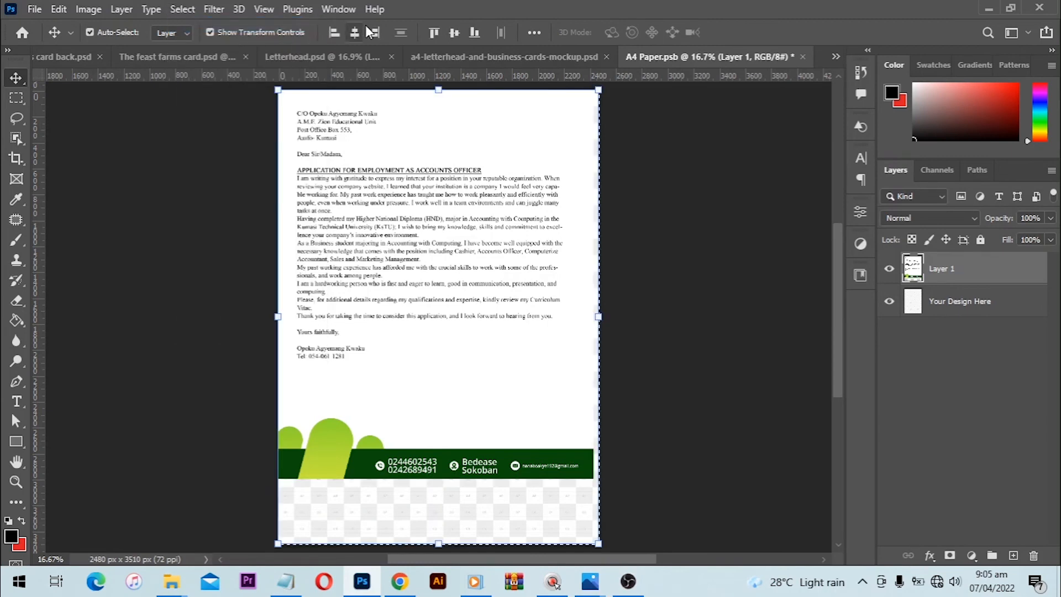
pyautogui.click(460, 36)
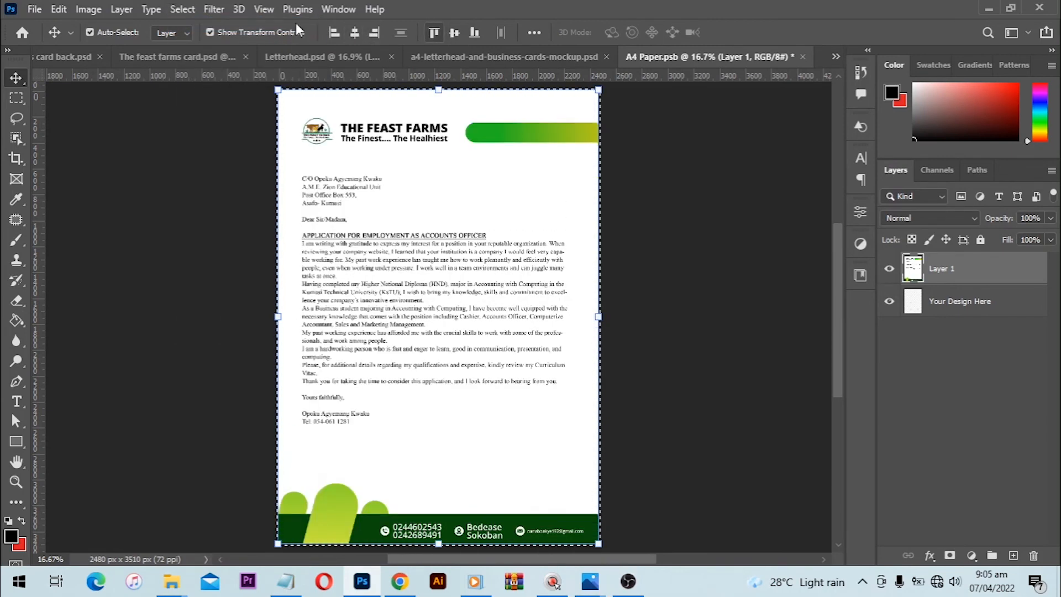
pyautogui.click(184, 14)
pyautogui.click(202, 40)
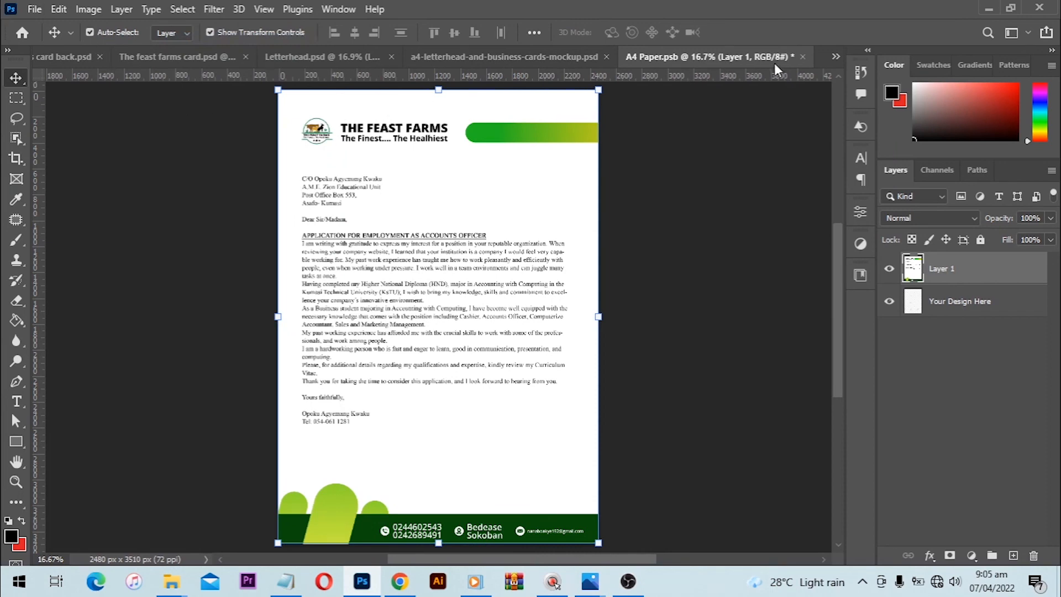
# - Close A4 Paper.psb with its changes saved and return to the letterhead and business cards mockup
pyautogui.click(803, 56)
pyautogui.click(448, 226)
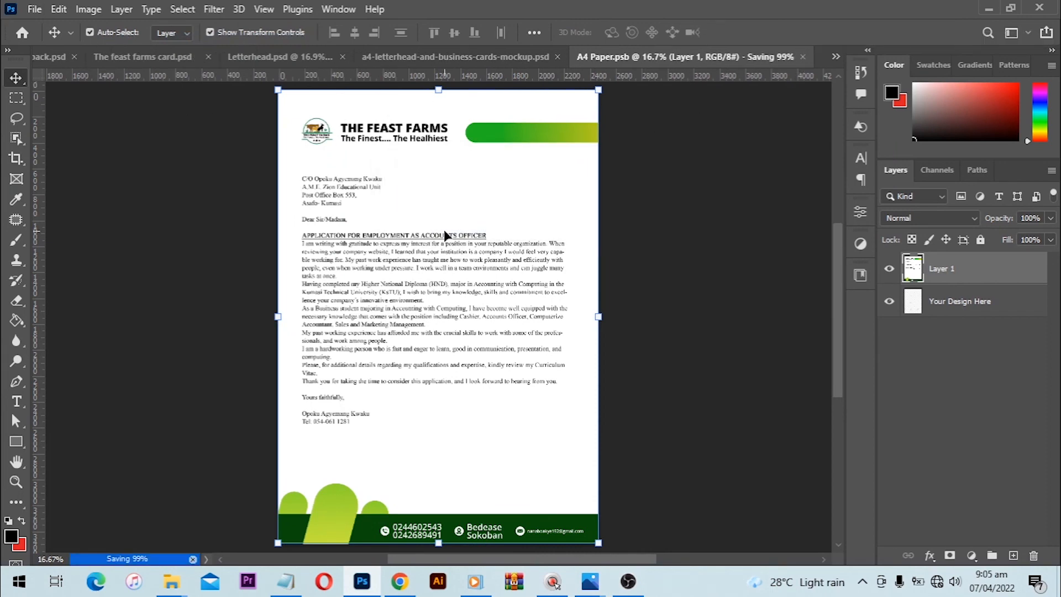
pyautogui.click(681, 56)
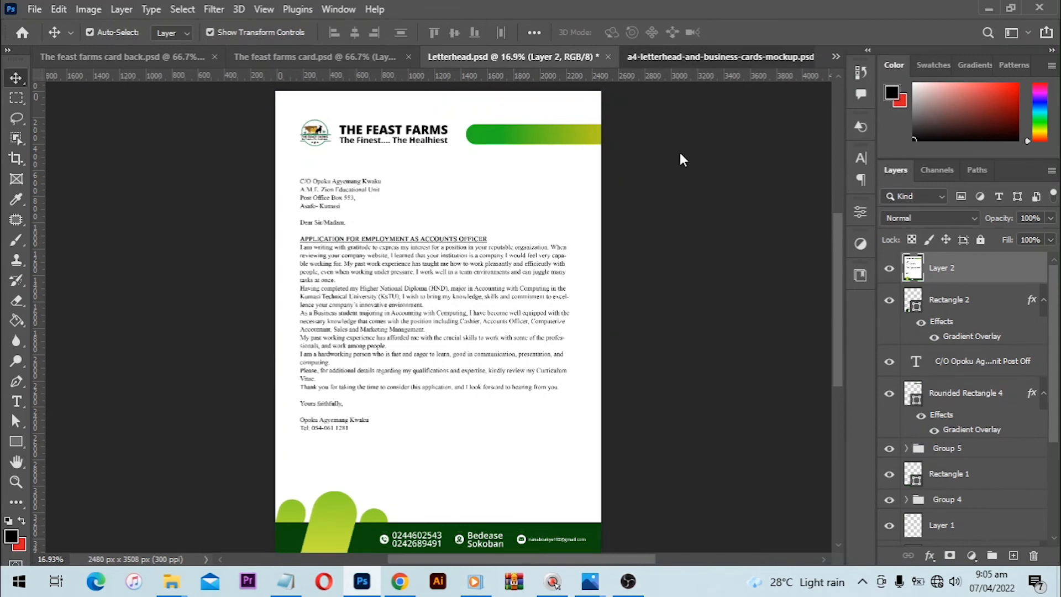